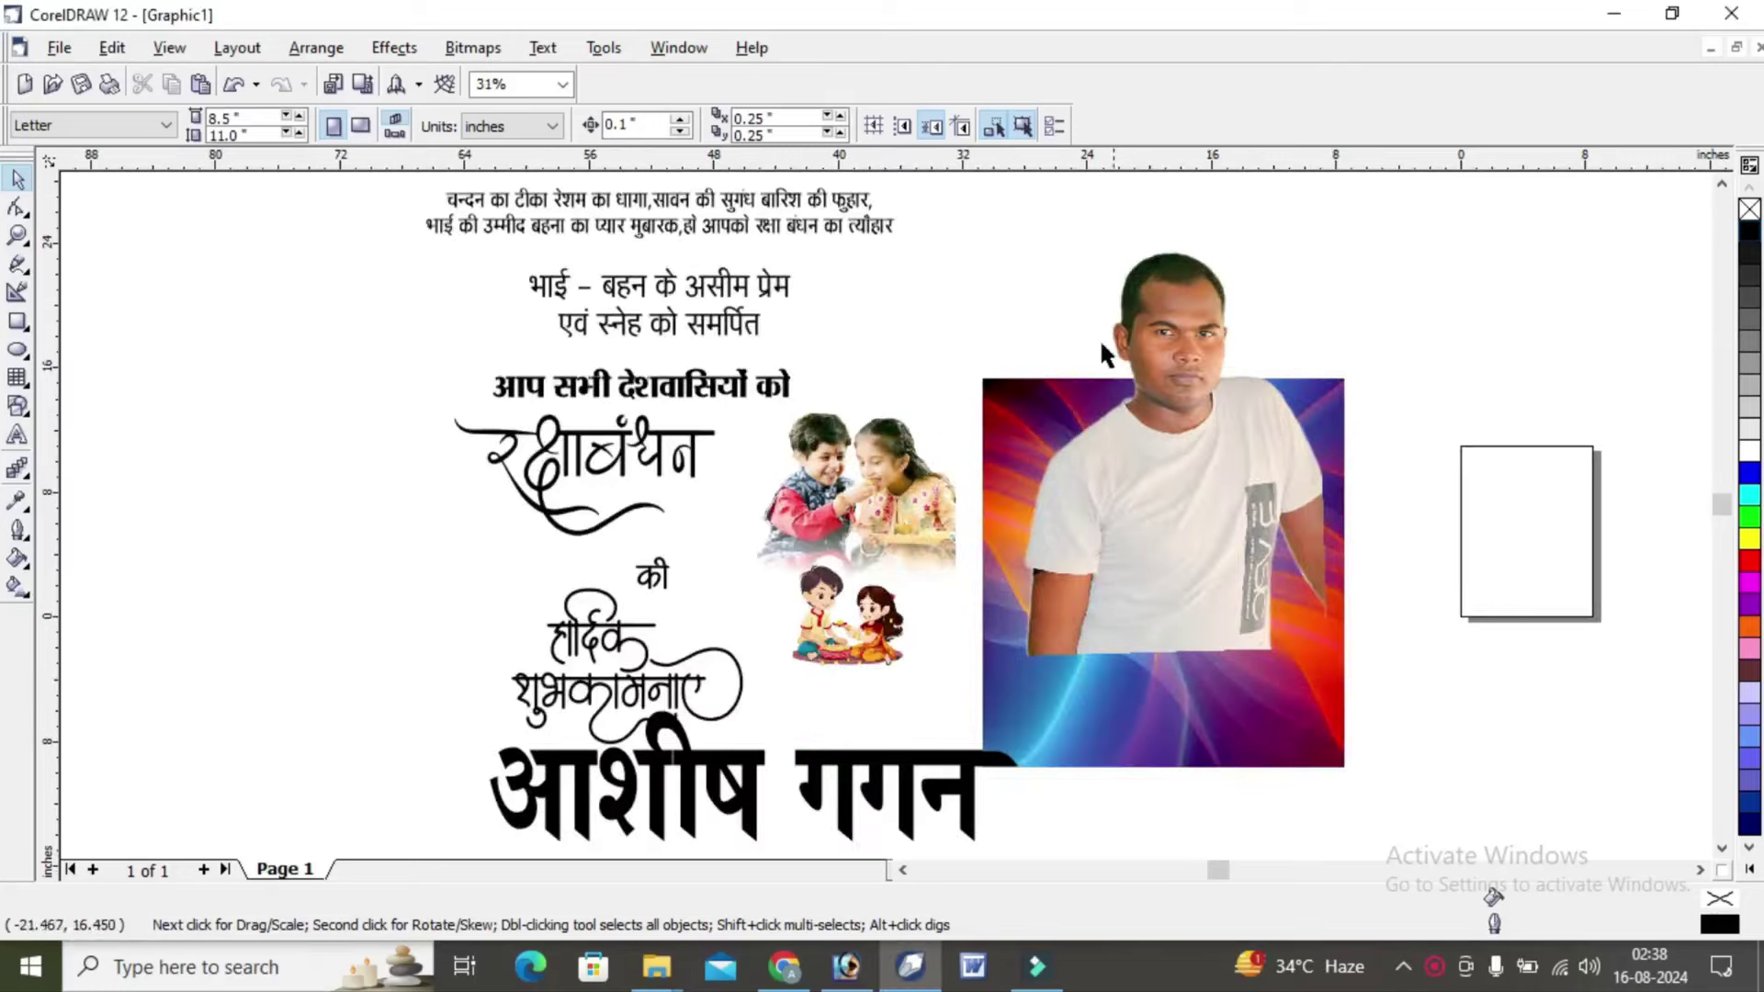
- Switch the page units to feet and resize the page to 3 × 4 feet
left_click(1138, 397)
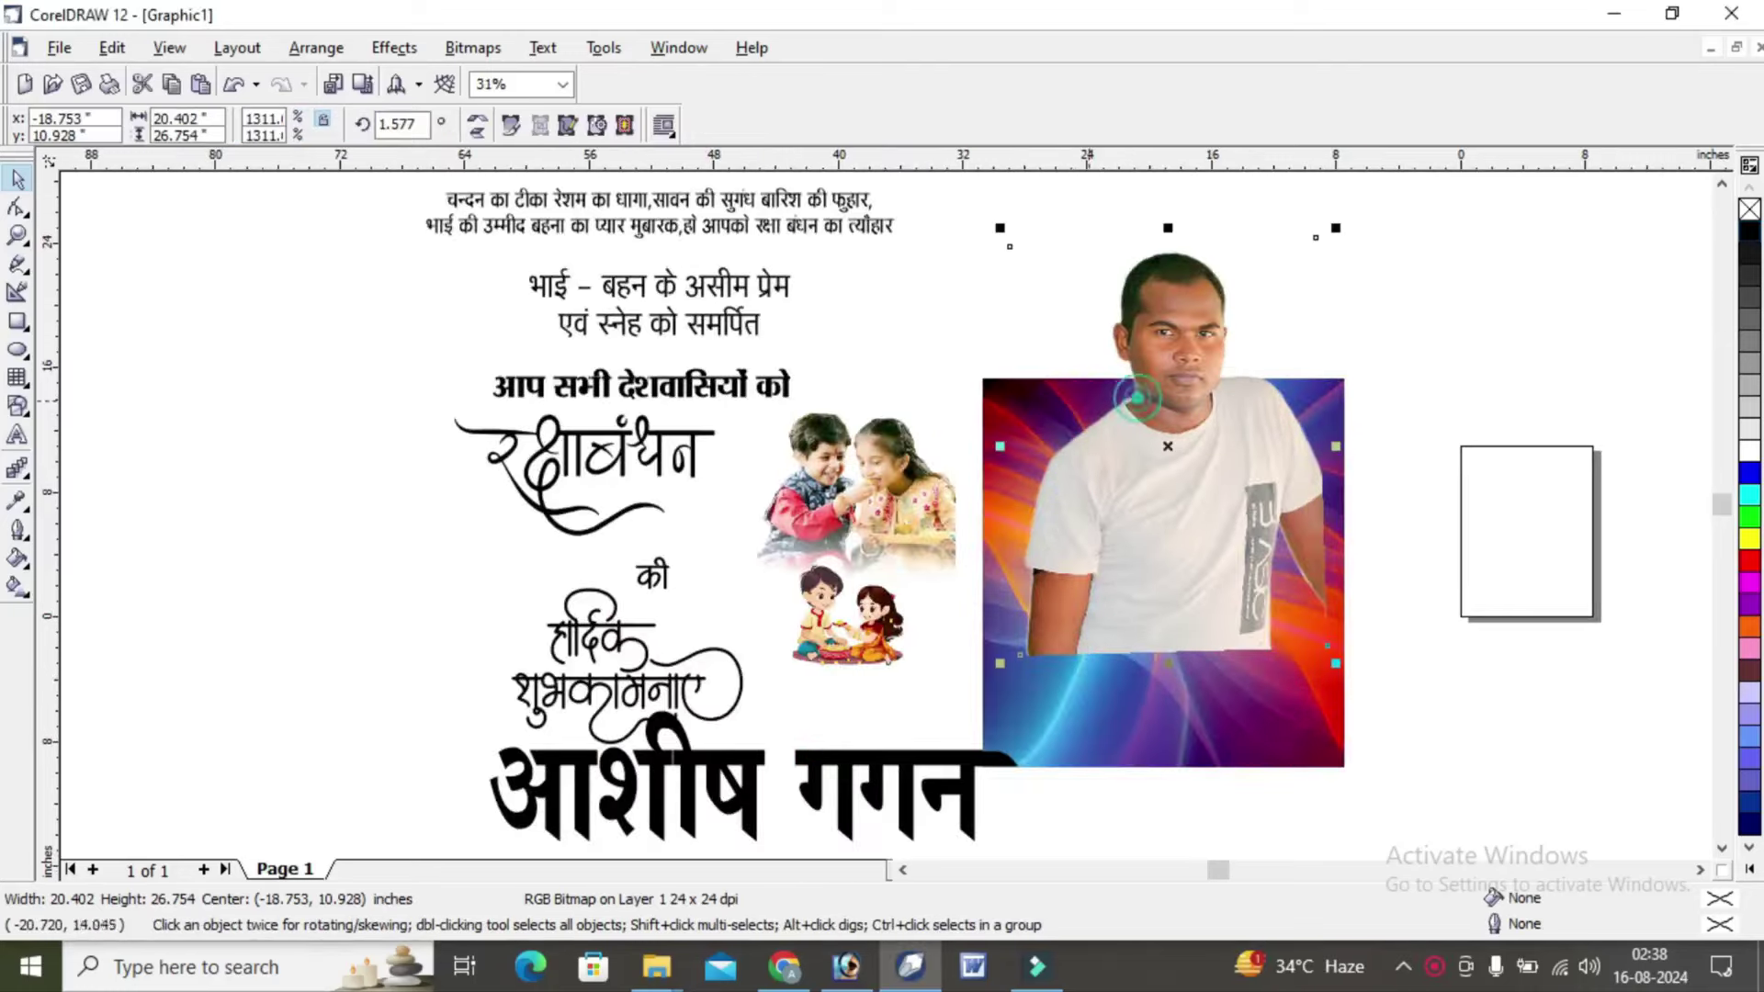
left_click(894, 260)
left_click(530, 129)
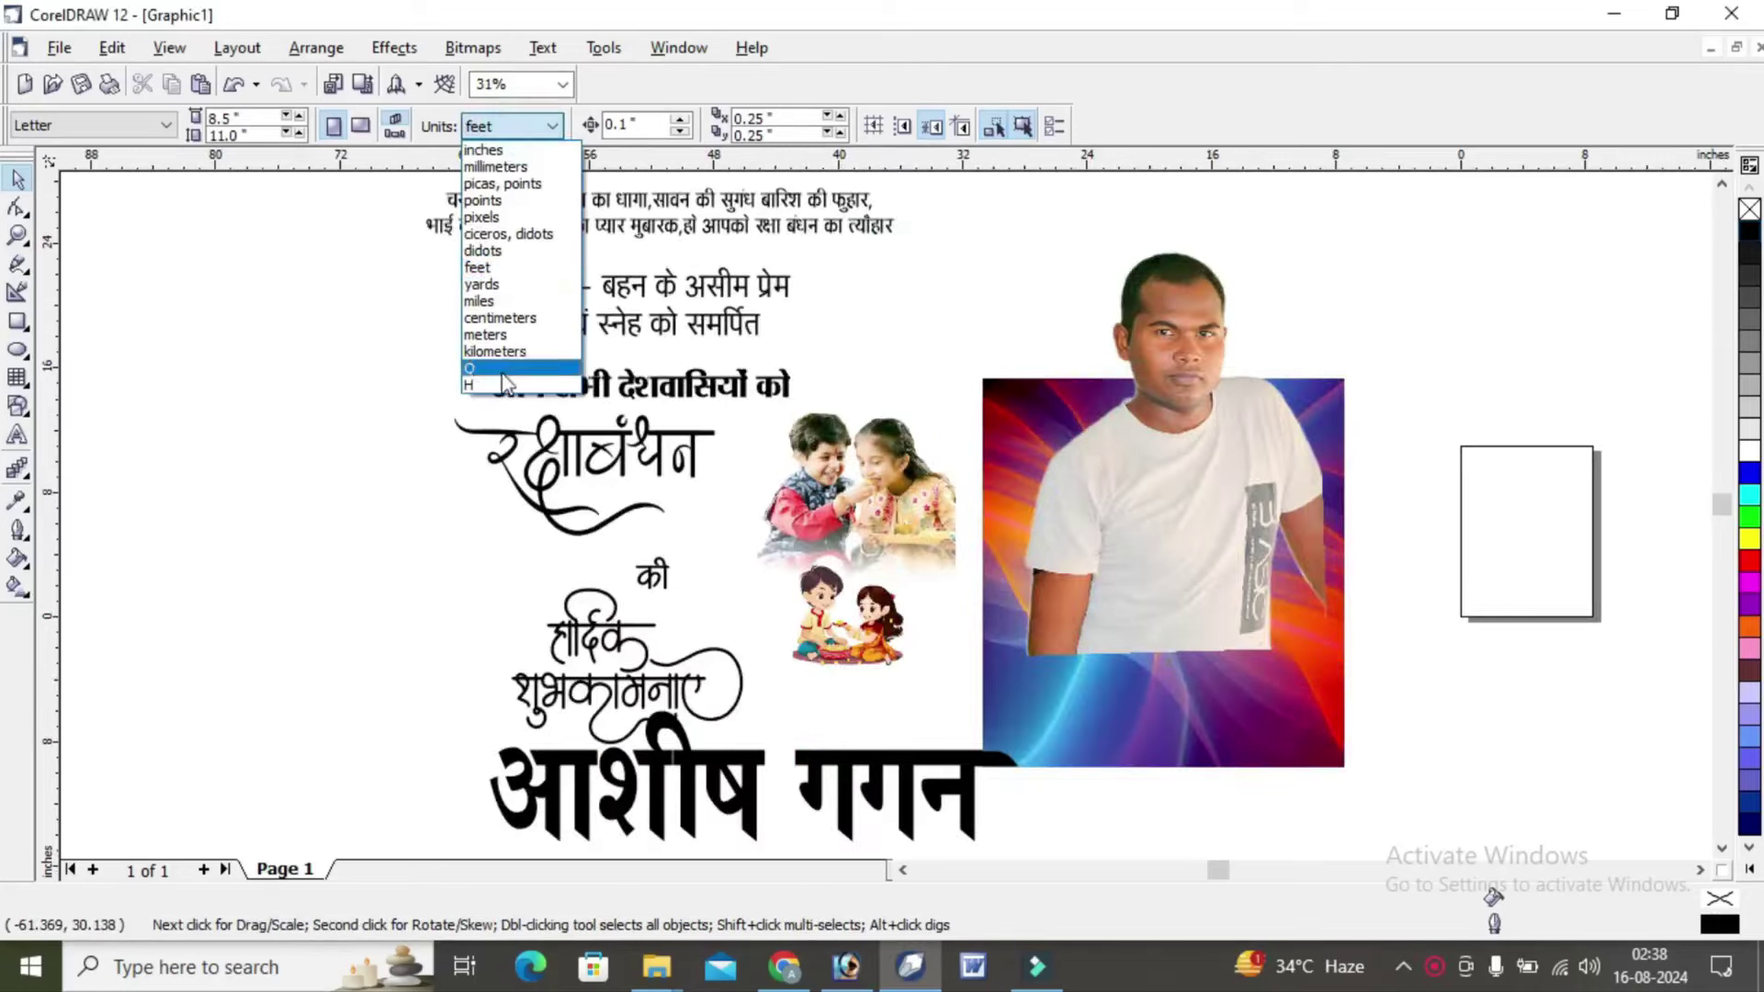
left_click(510, 280)
double_click(276, 118)
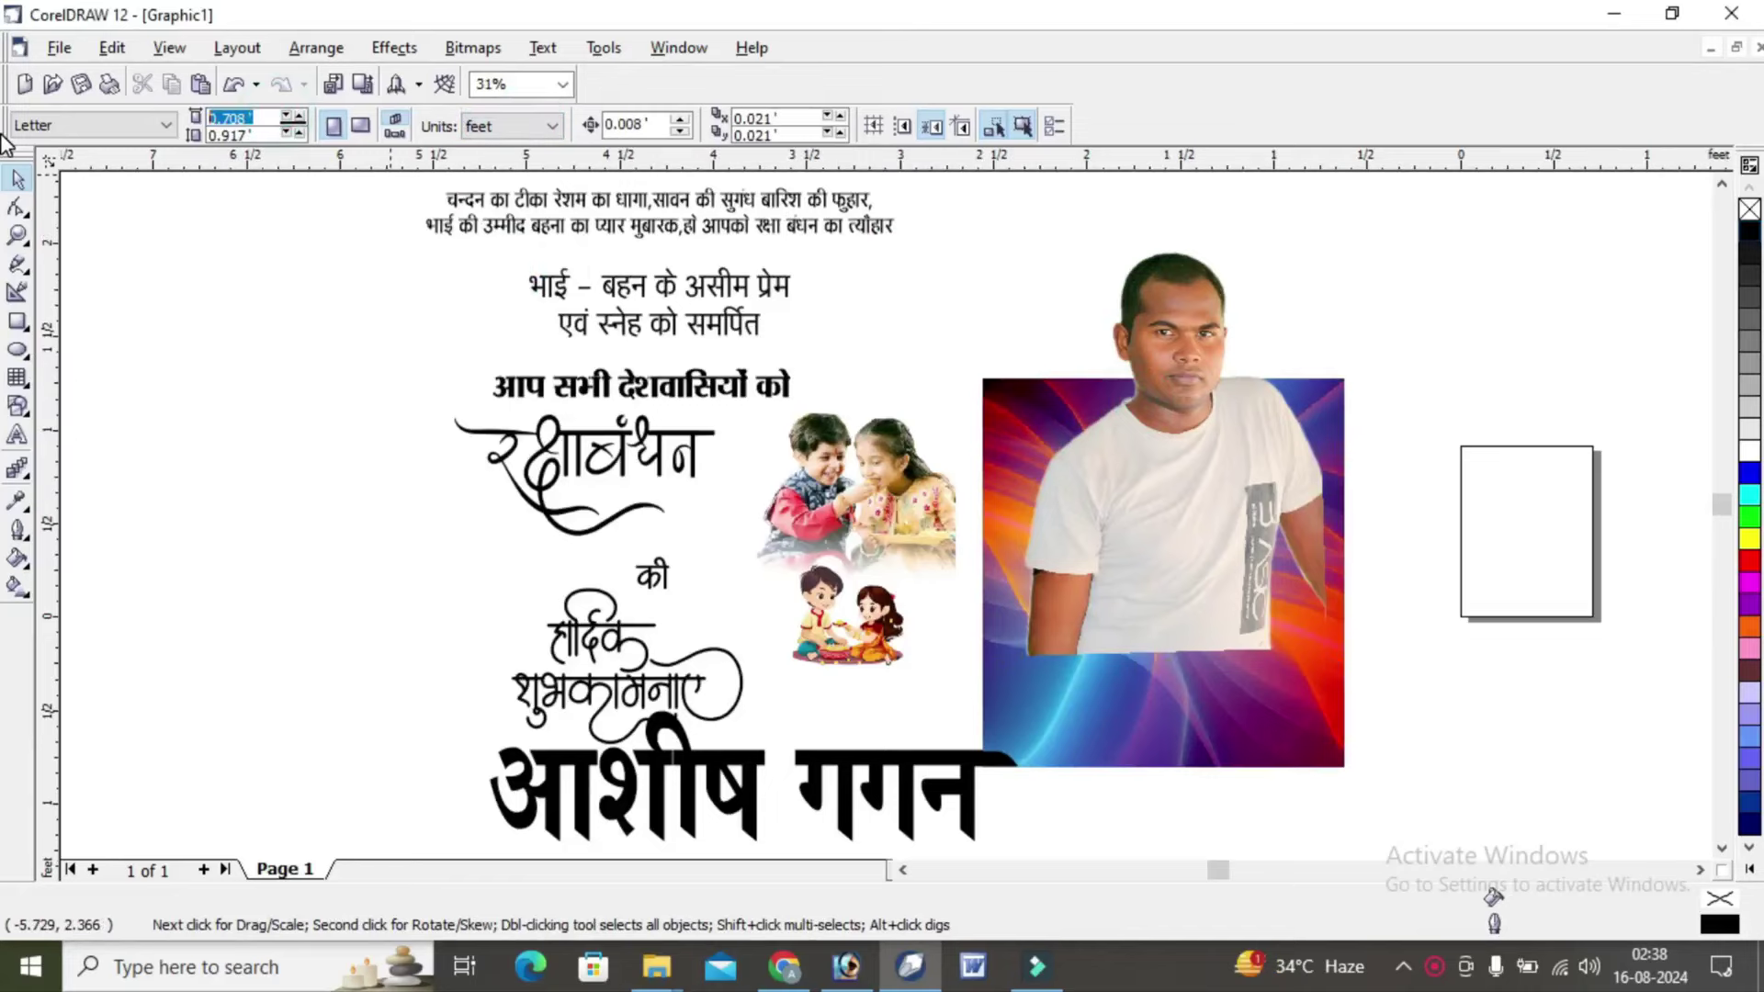
type("3.0")
double_click(246, 135)
type("4")
key("Return")
key("F4")
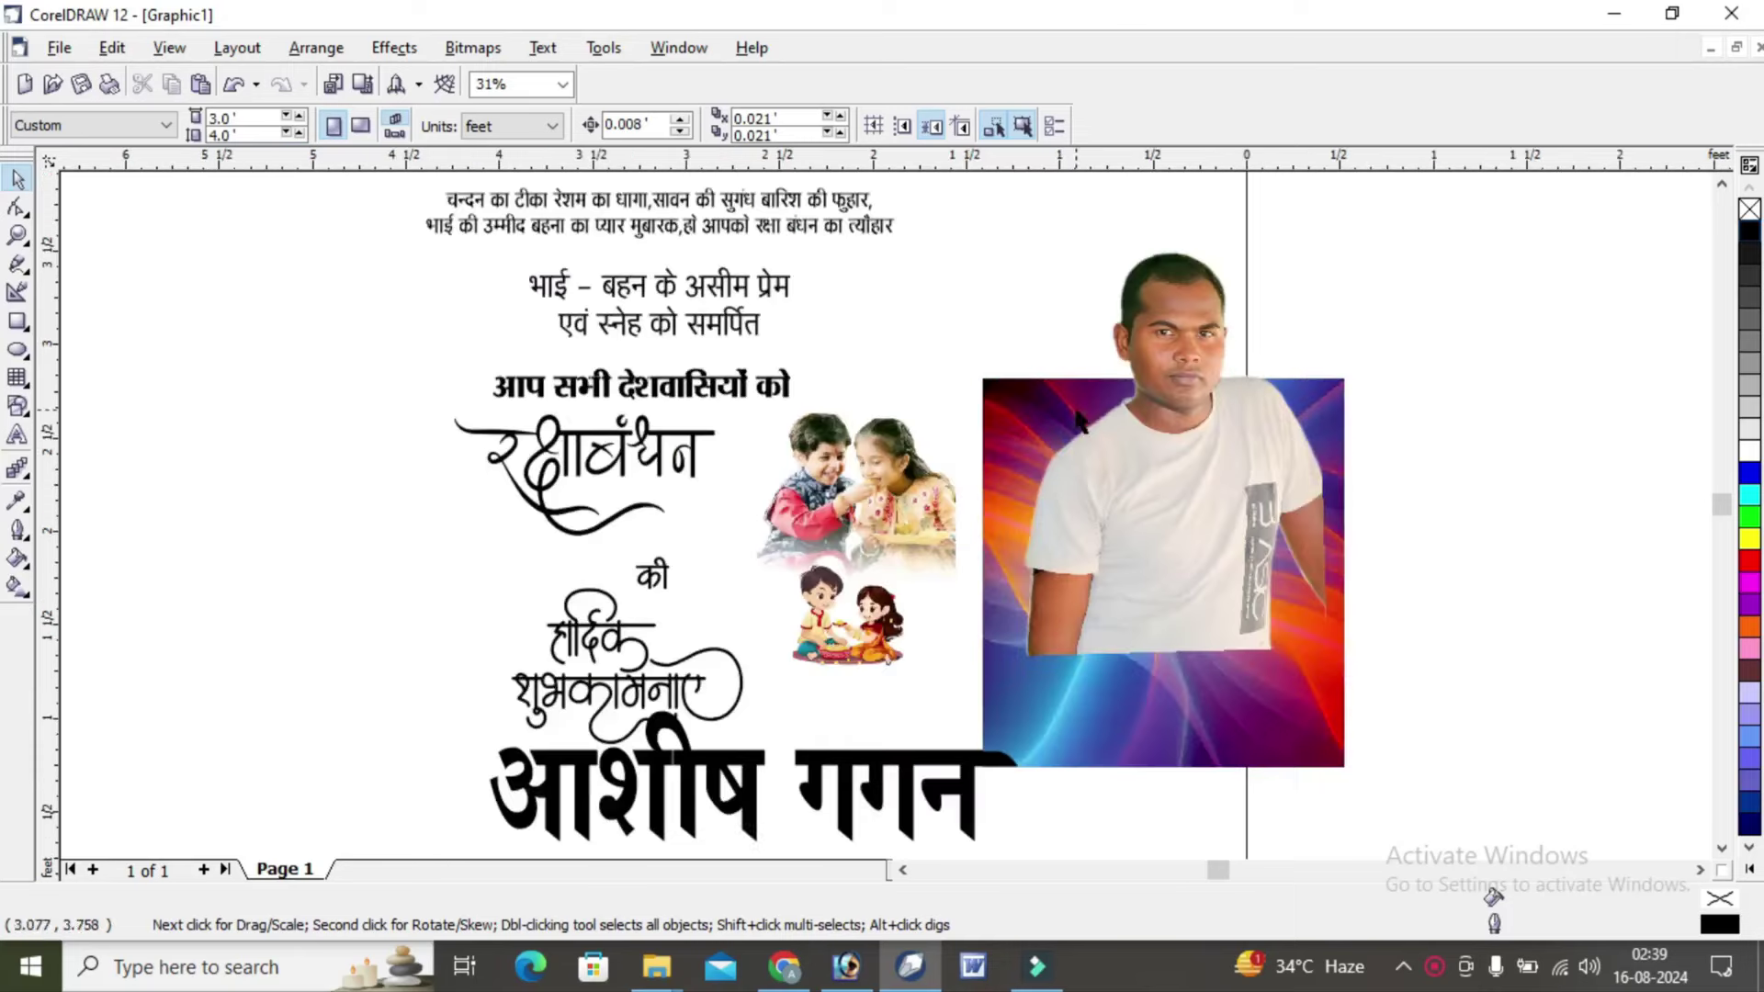
key("F3")
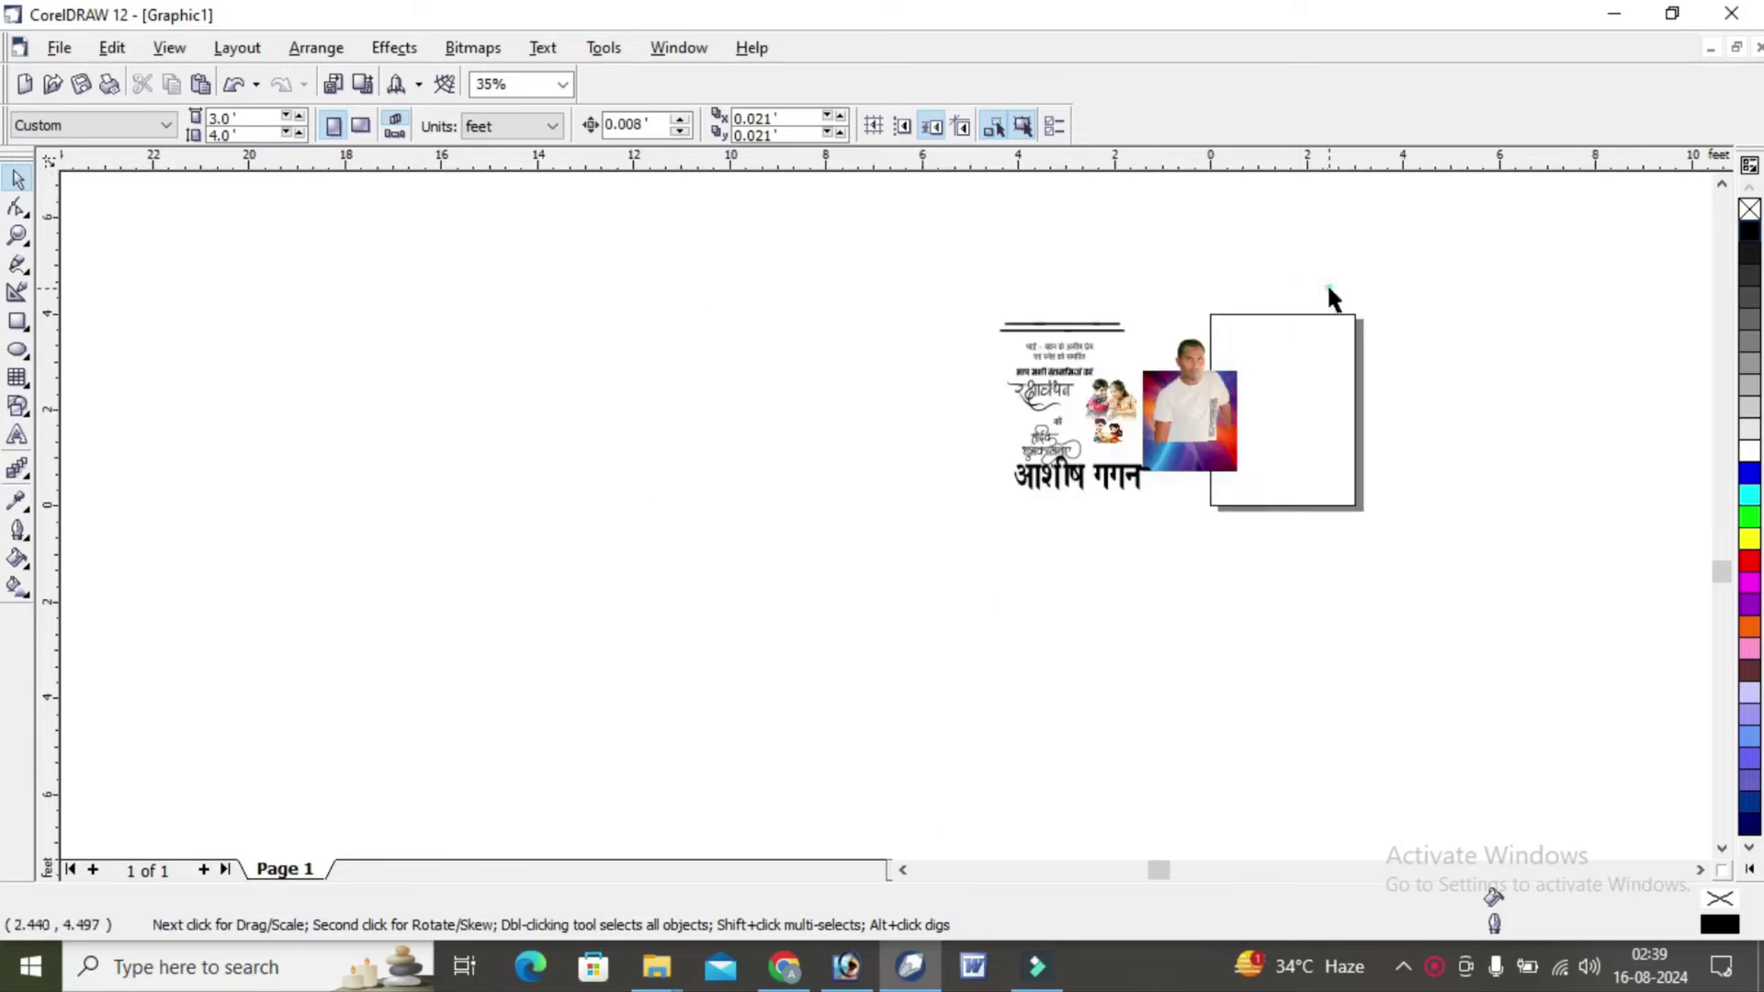
left_click(17, 235)
- Draw a 3' × 4' rectangle and centre it on the page
left_click_drag(996, 296, 1379, 542)
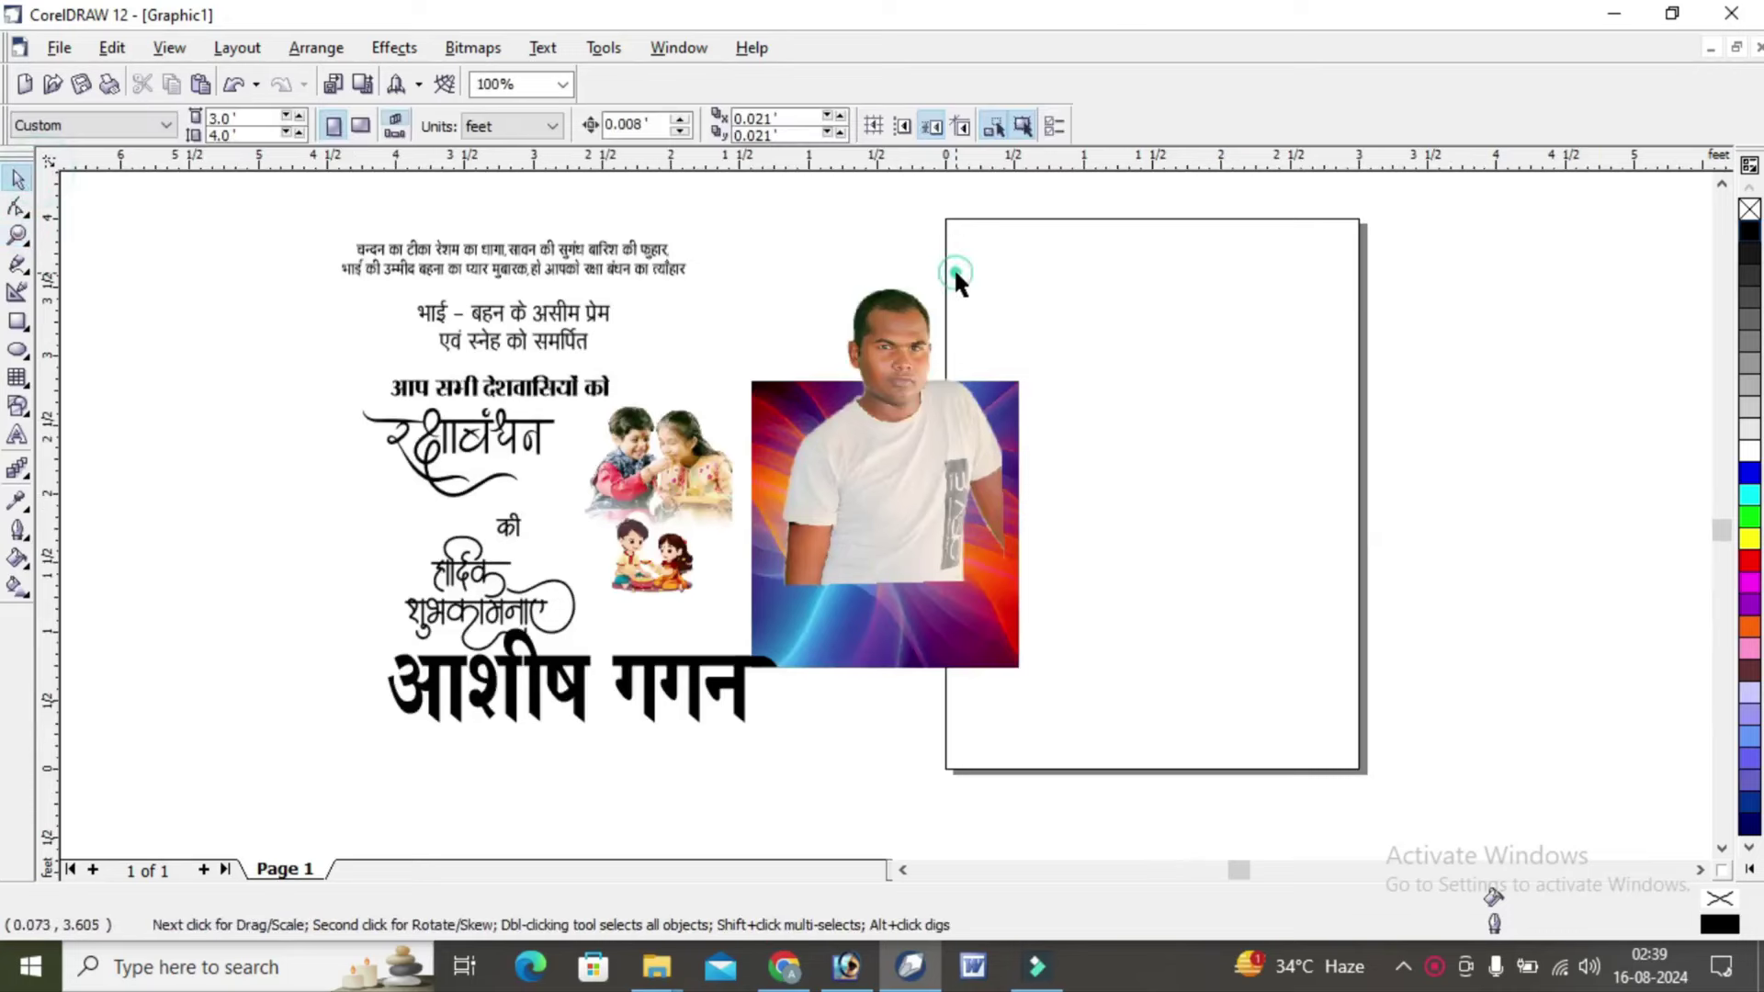
key("F6")
left_click_drag(1032, 246, 1428, 556)
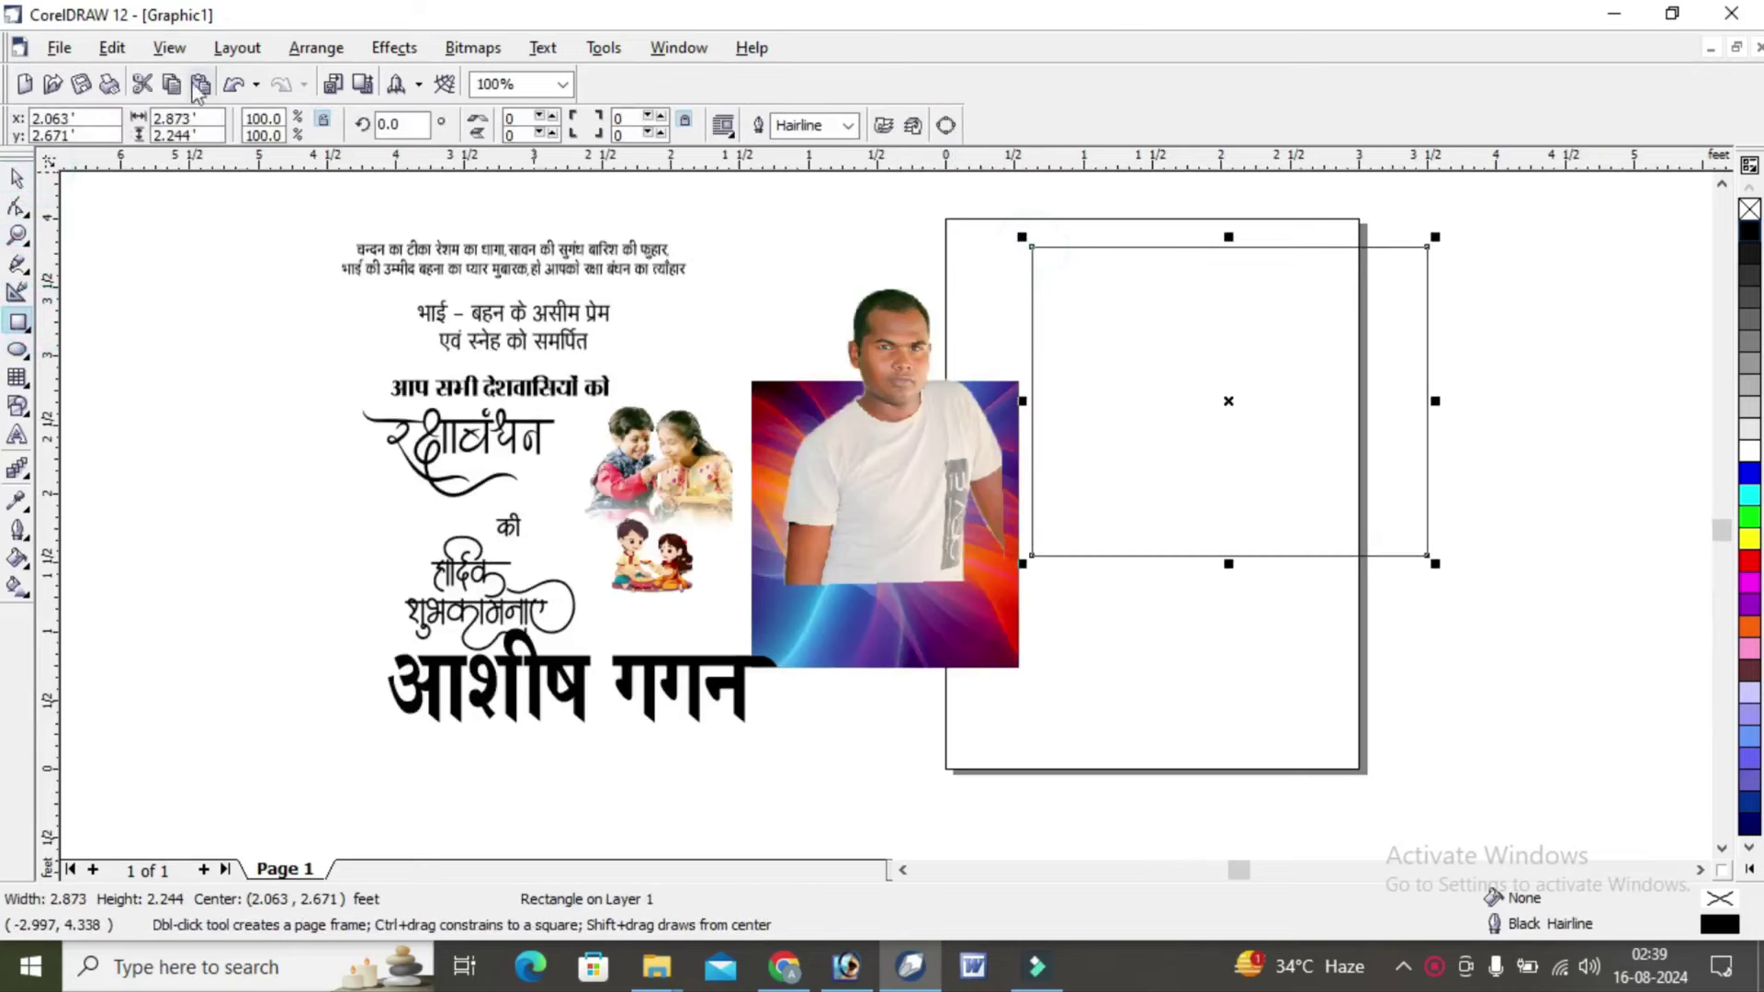
left_click(213, 124)
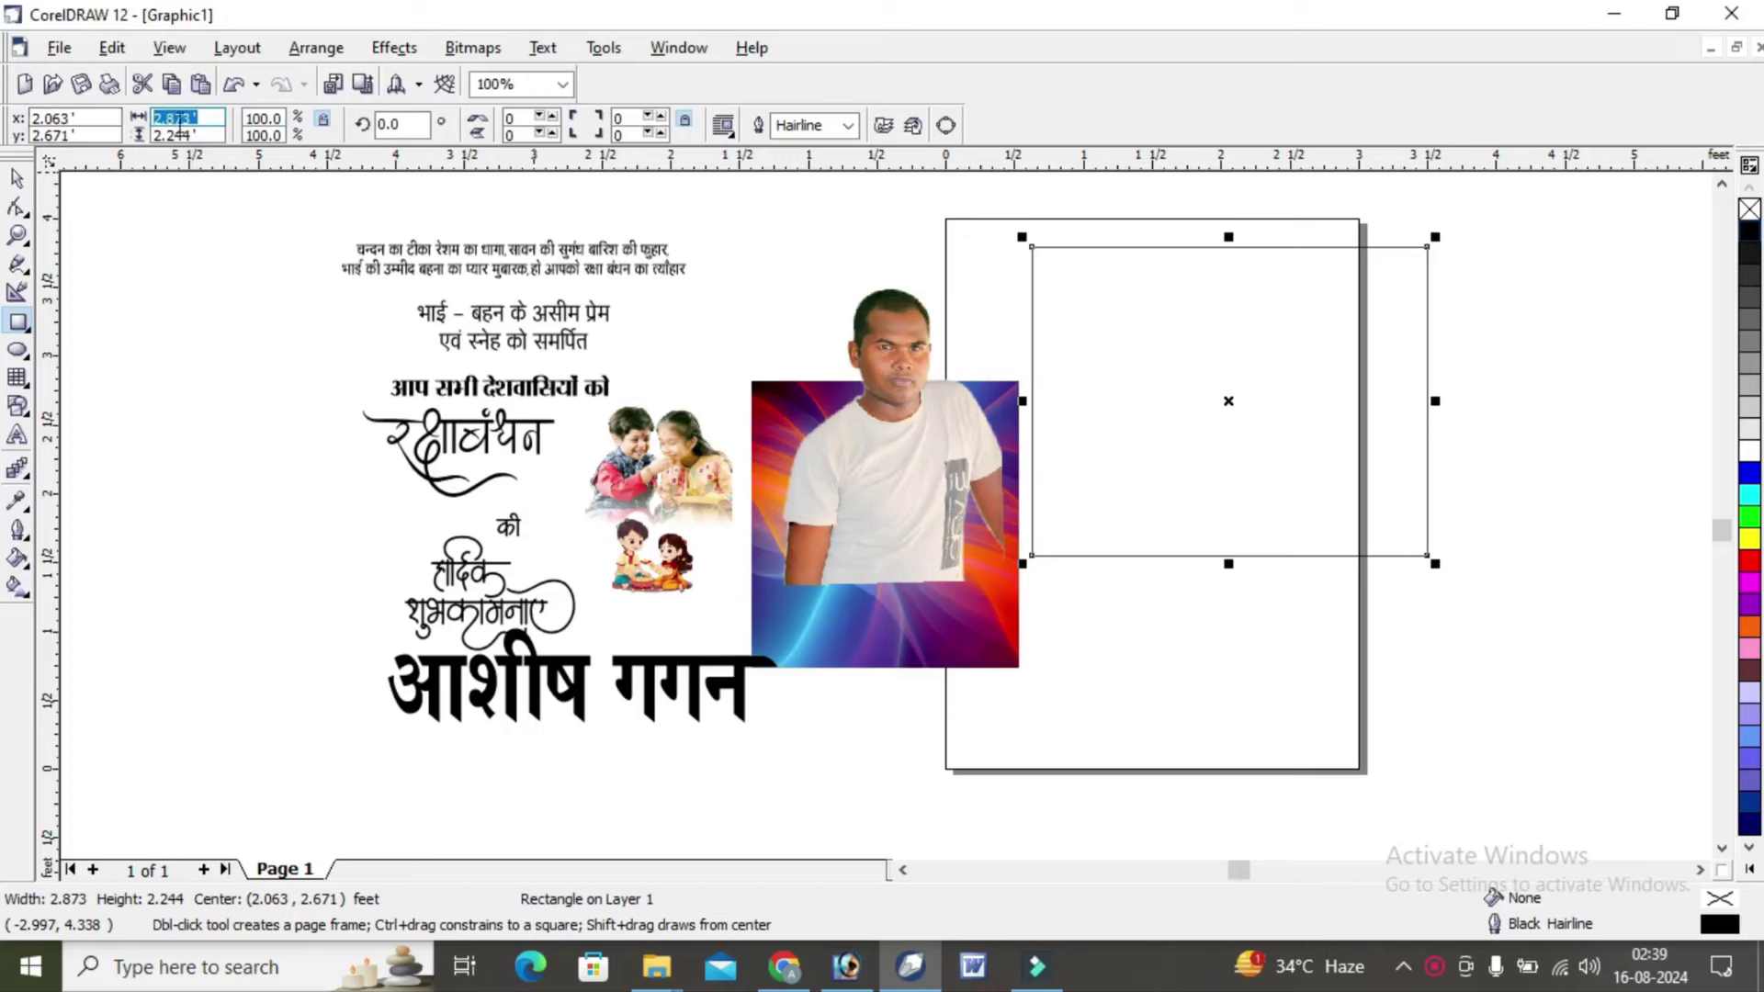
type("3")
double_click(207, 124)
left_click(223, 135)
type("4")
key("Return")
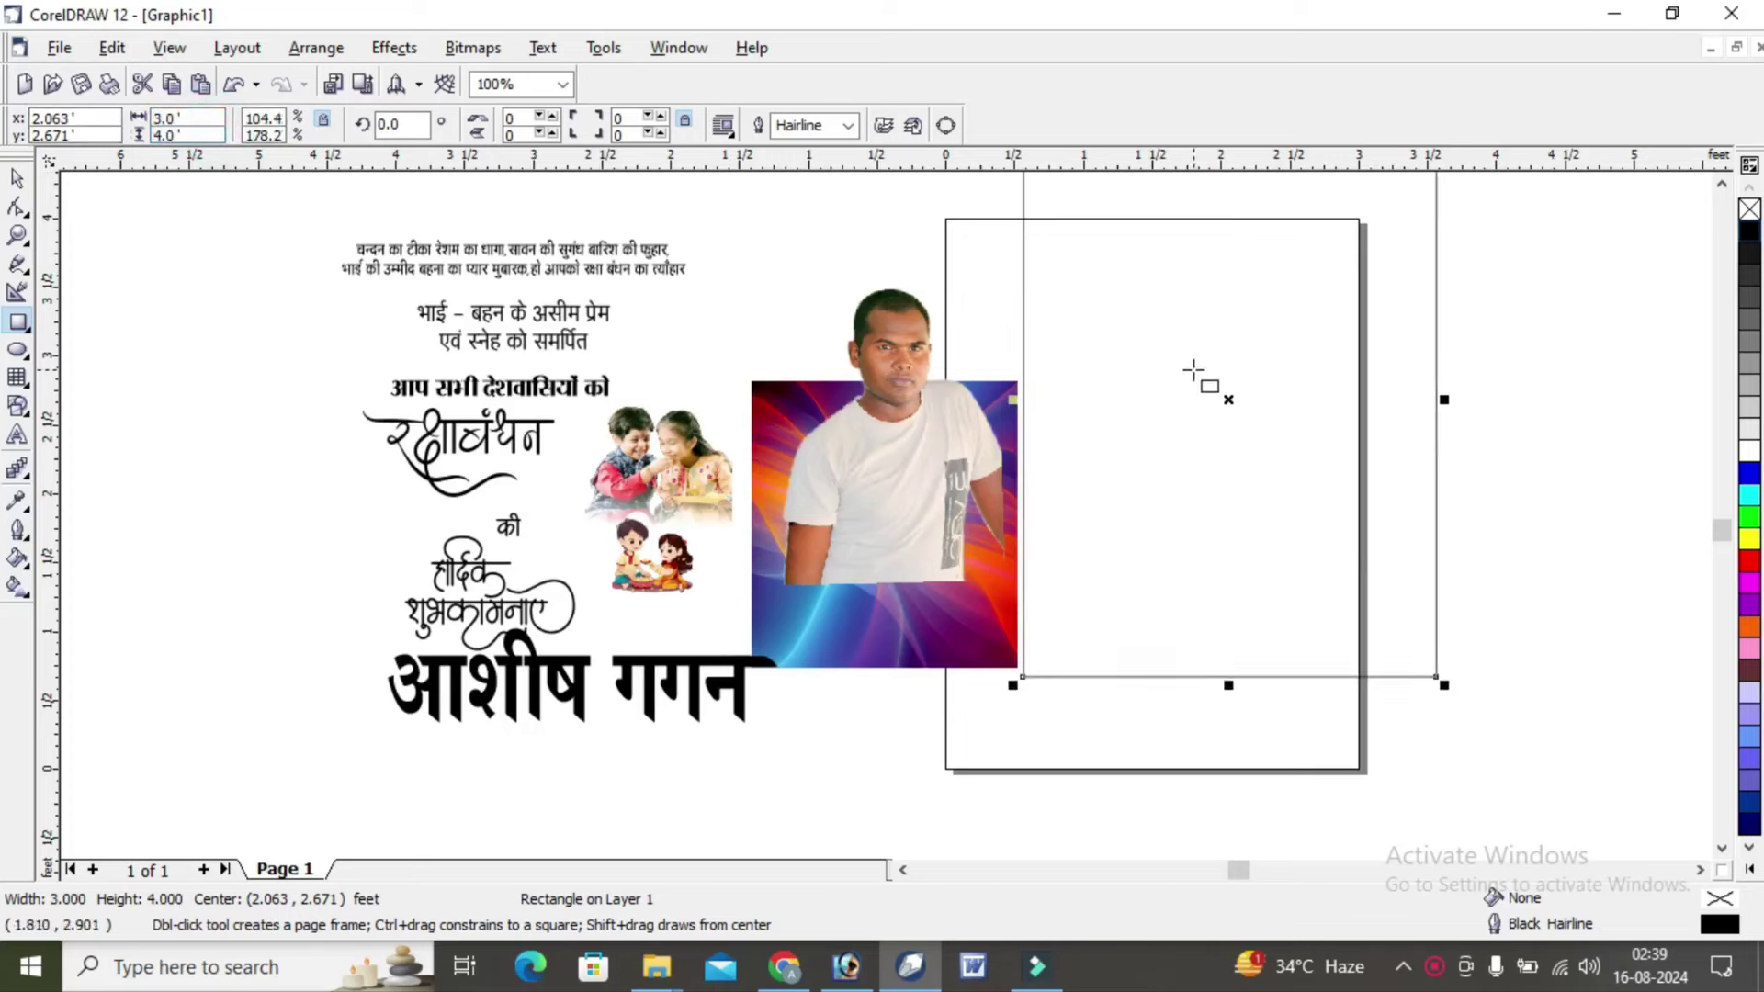
key("p")
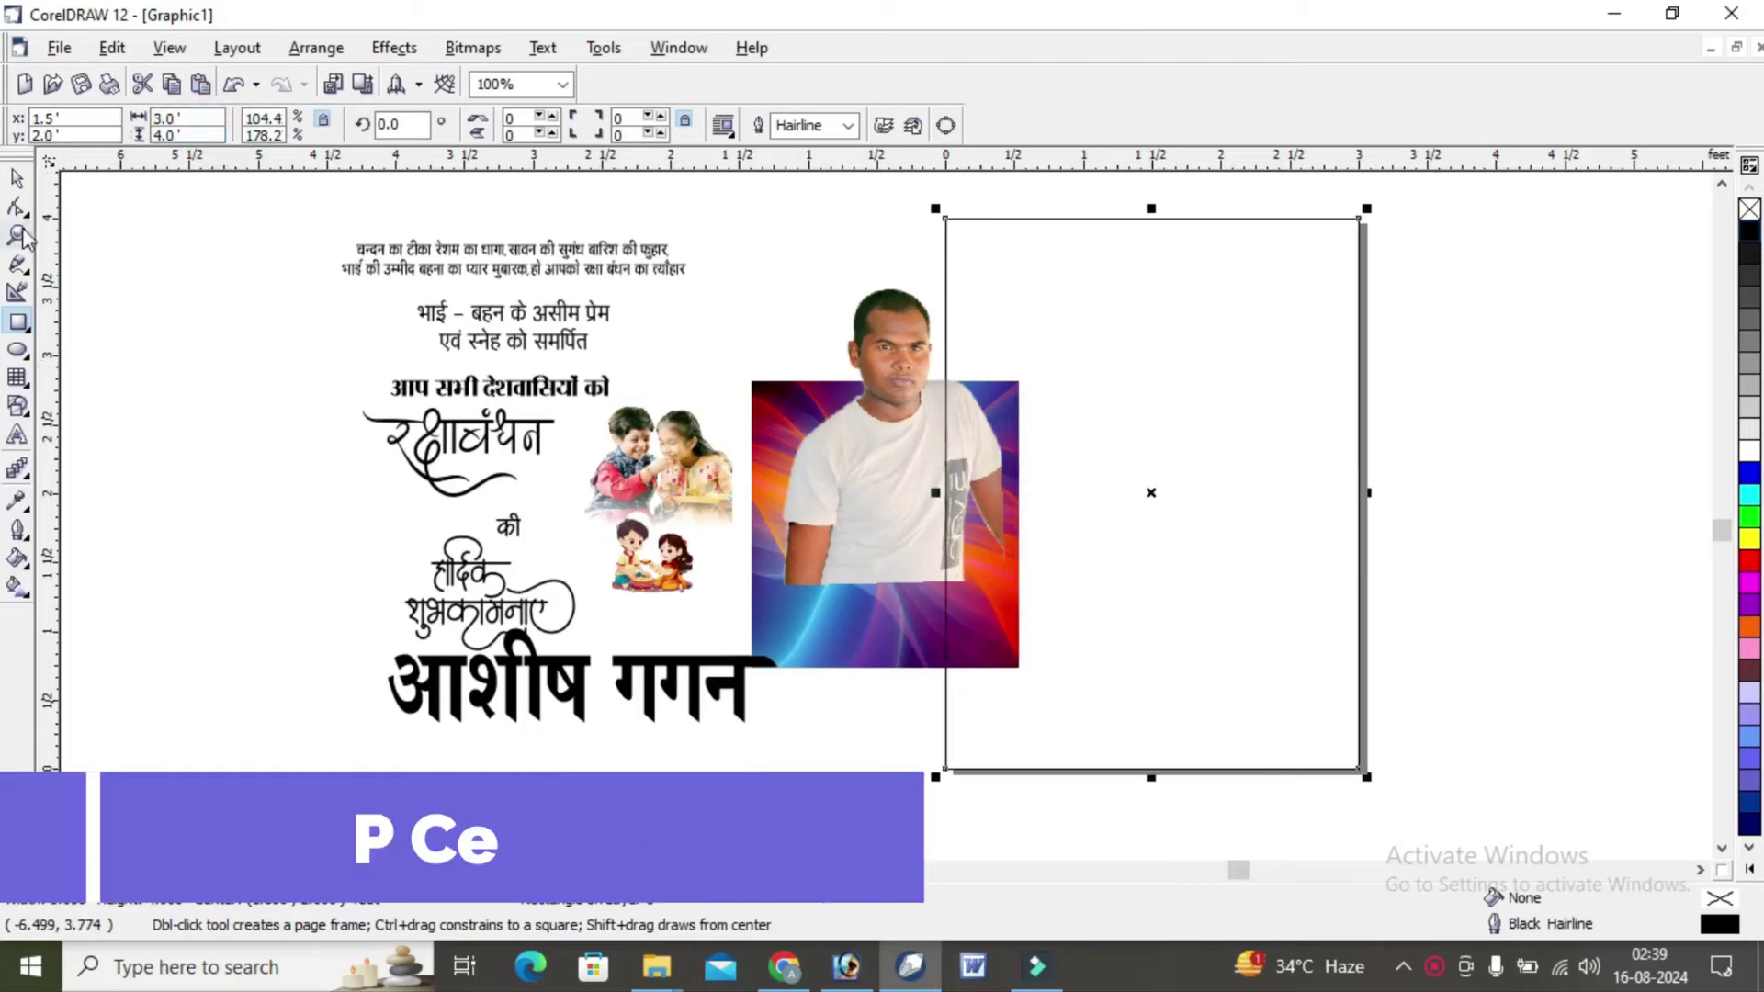
- Move the man's photo and the colourful background image to the left
left_click(26, 171)
left_click(1532, 360)
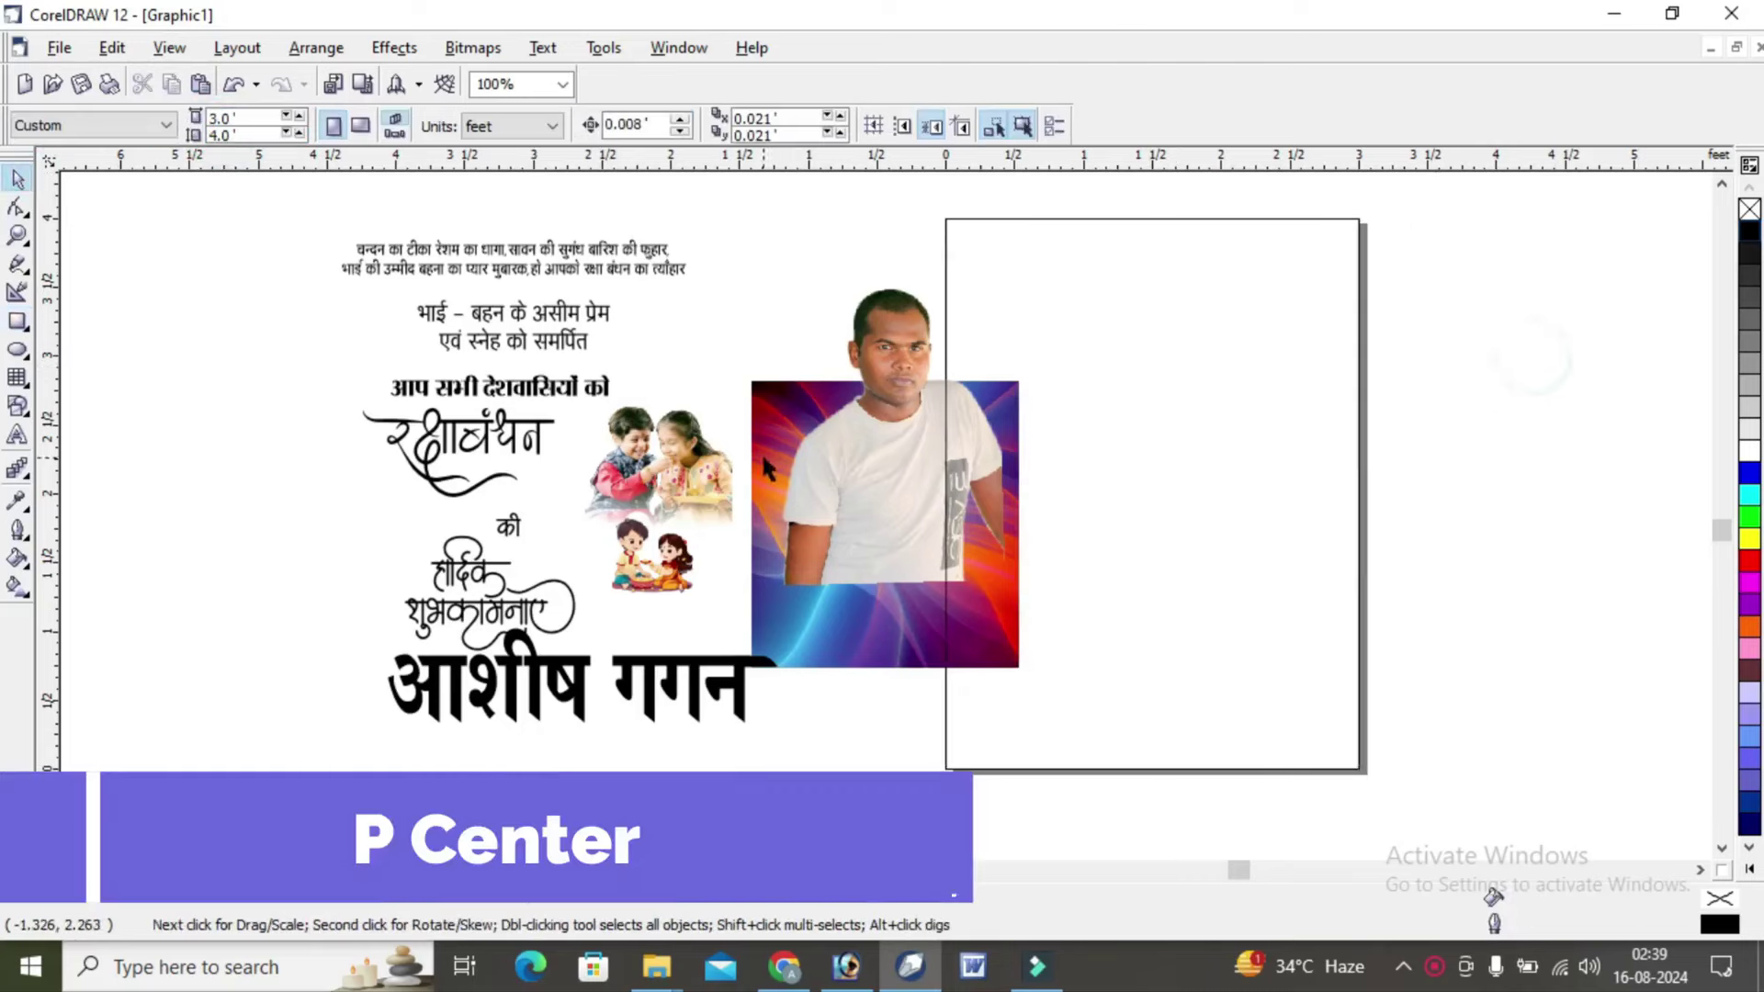
left_click(857, 467)
left_click_drag(856, 467, 426, 505)
left_click(752, 511)
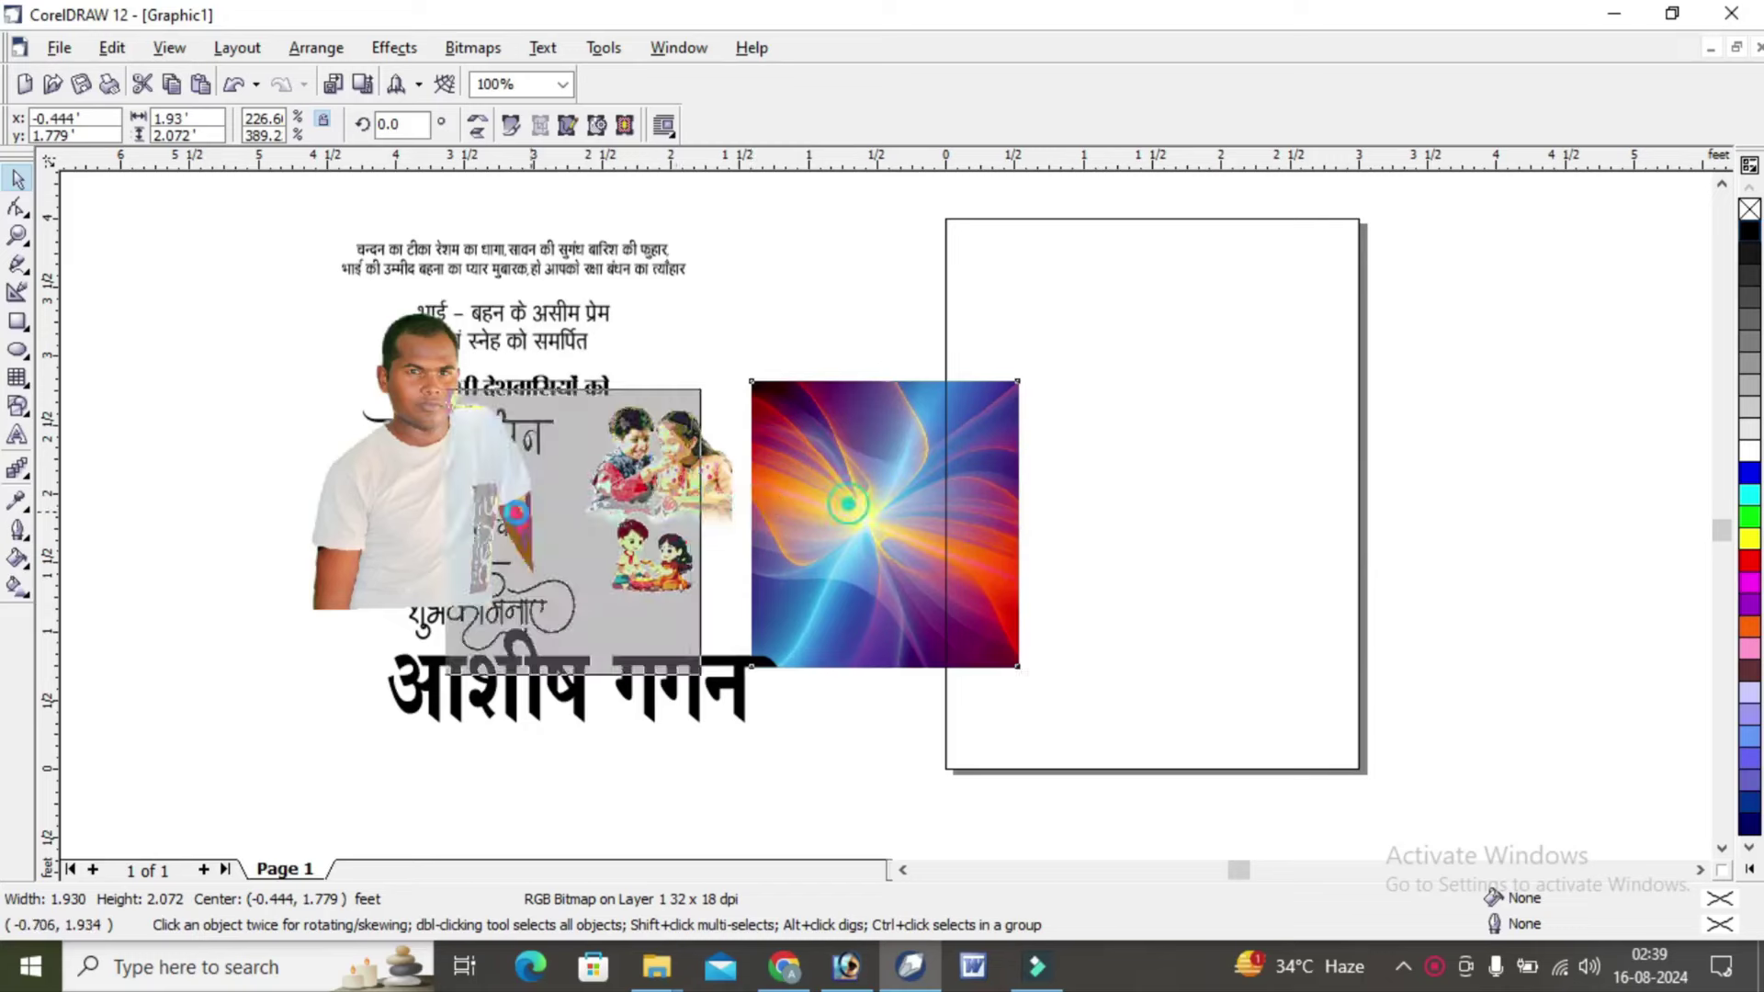
left_click_drag(752, 511, 424, 520)
- Apply an inward contour effect to the page-sized rectangle
left_click(1187, 220)
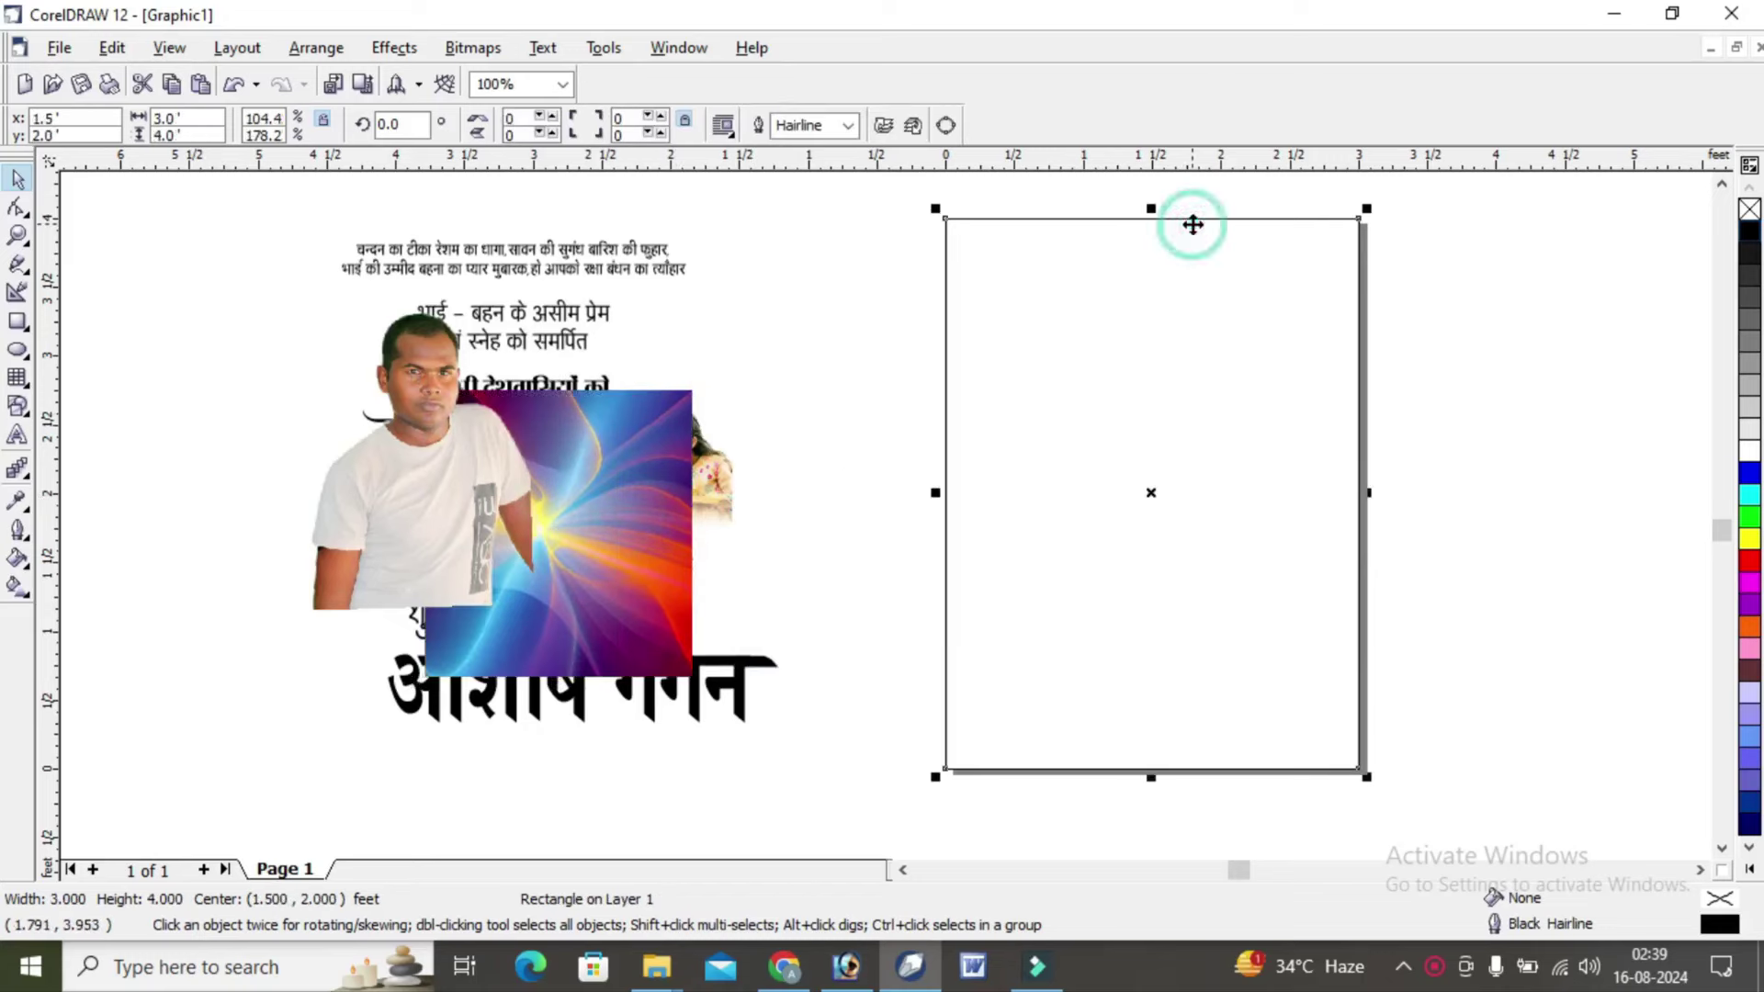
left_click(19, 468)
left_click(124, 477)
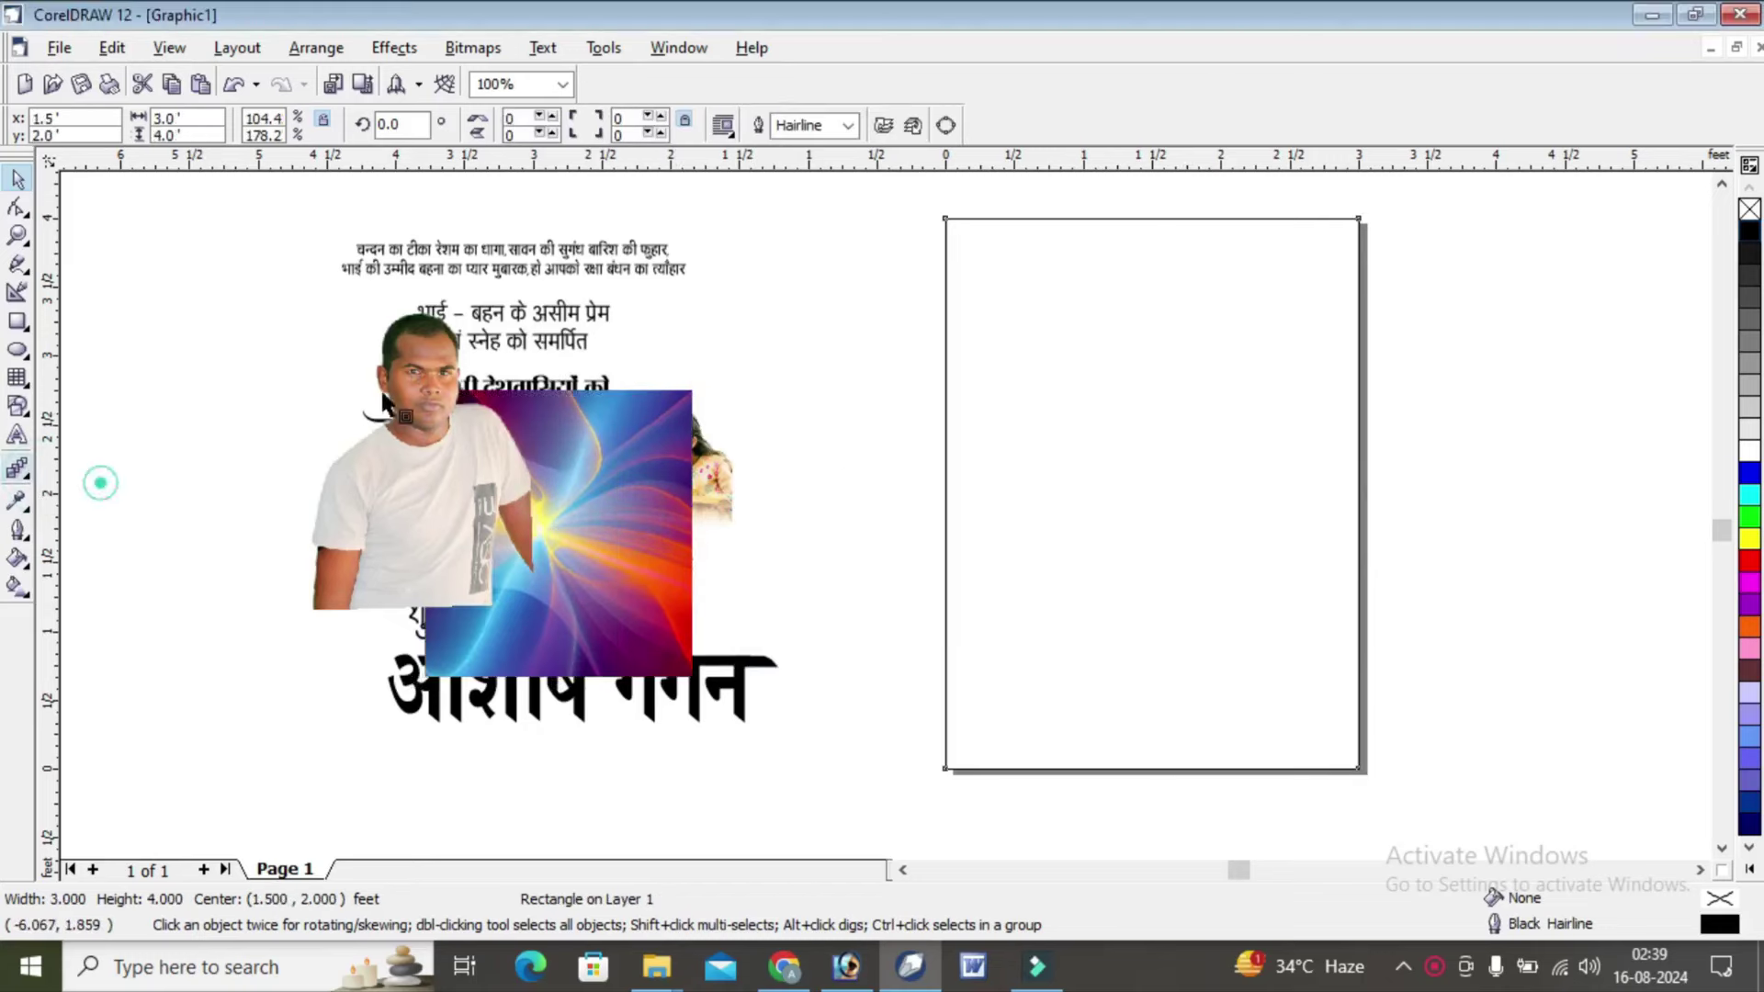
mouse_move(1073, 218)
left_mouse_down()
mouse_move(1077, 259)
mouse_move(1085, 230)
left_mouse_up()
- Break the contour group apart and ungroup all the frame lines
left_click(20, 181)
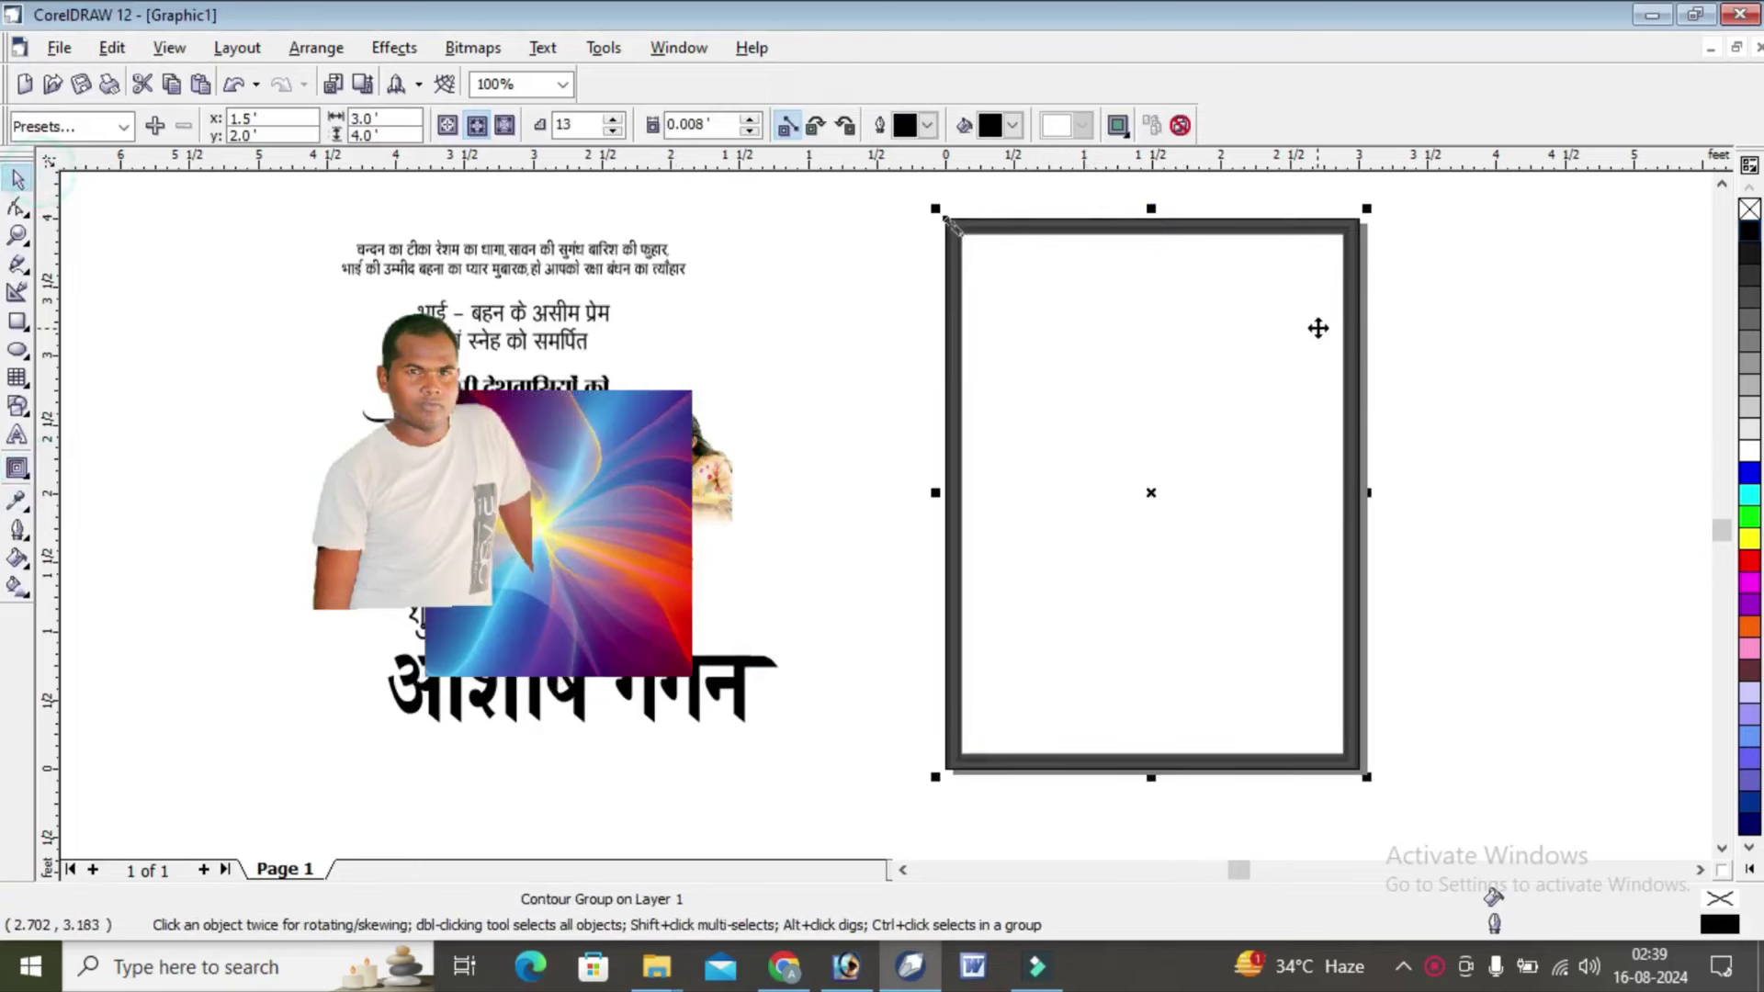
right_click(1319, 327)
left_click(1401, 367)
right_click(1325, 257)
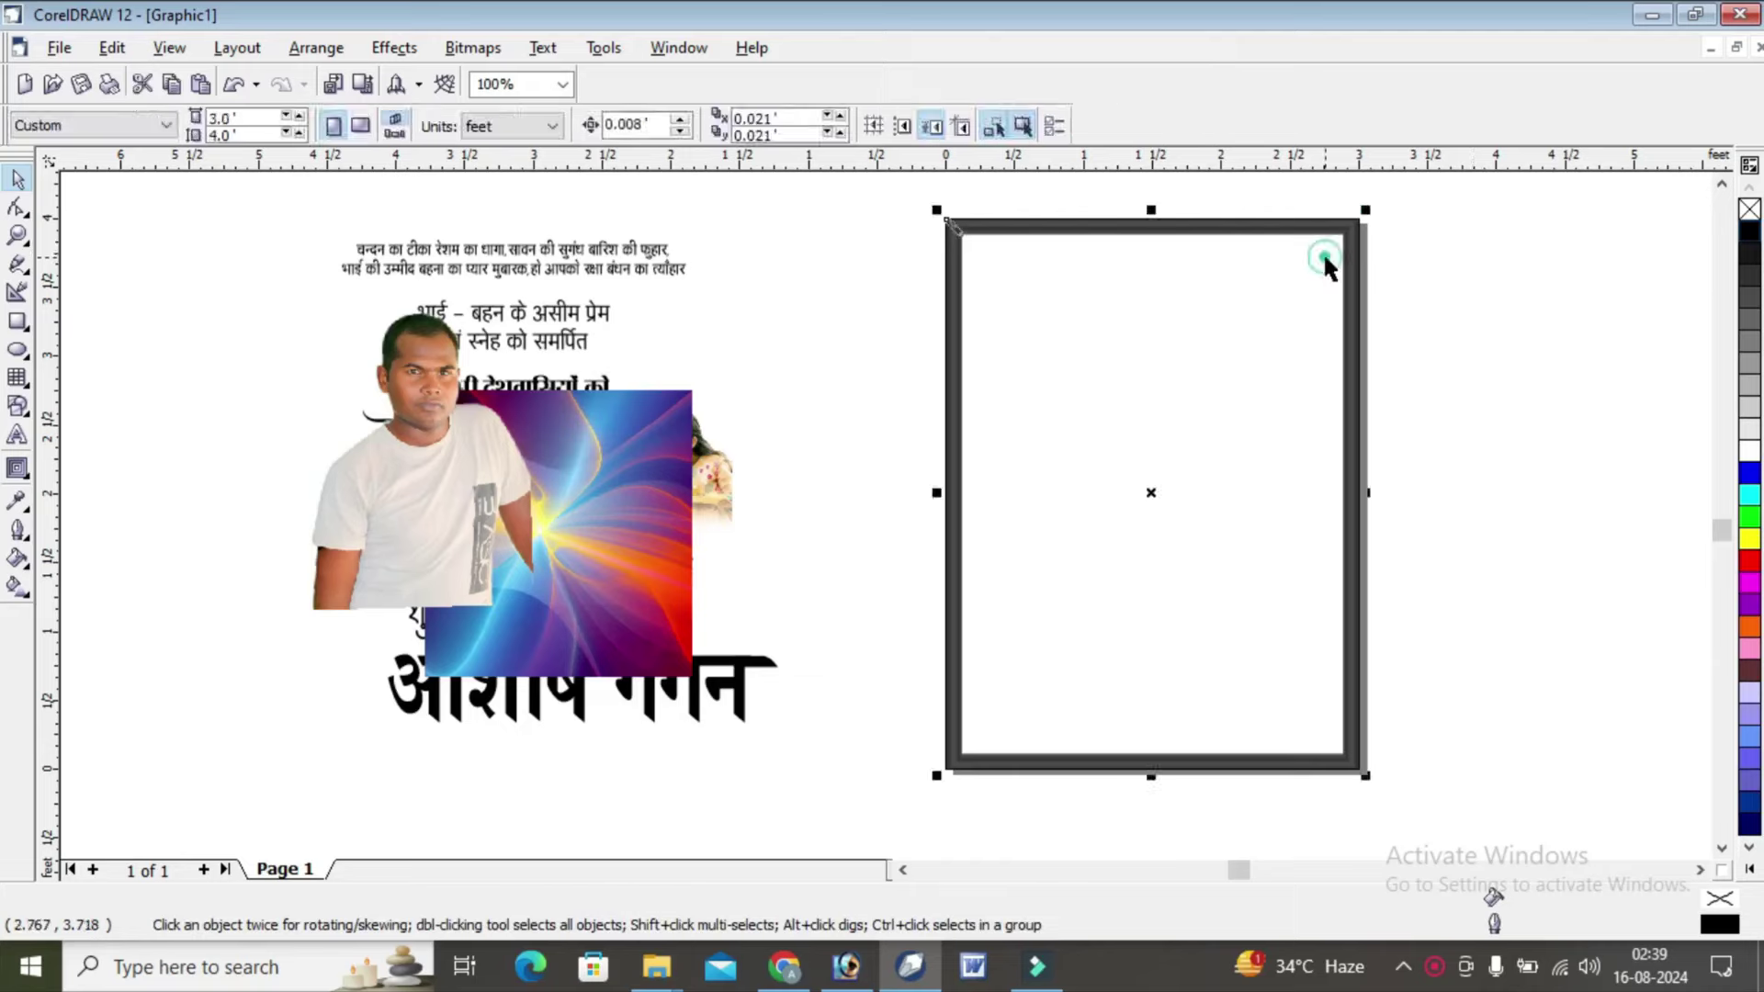
left_click(1394, 326)
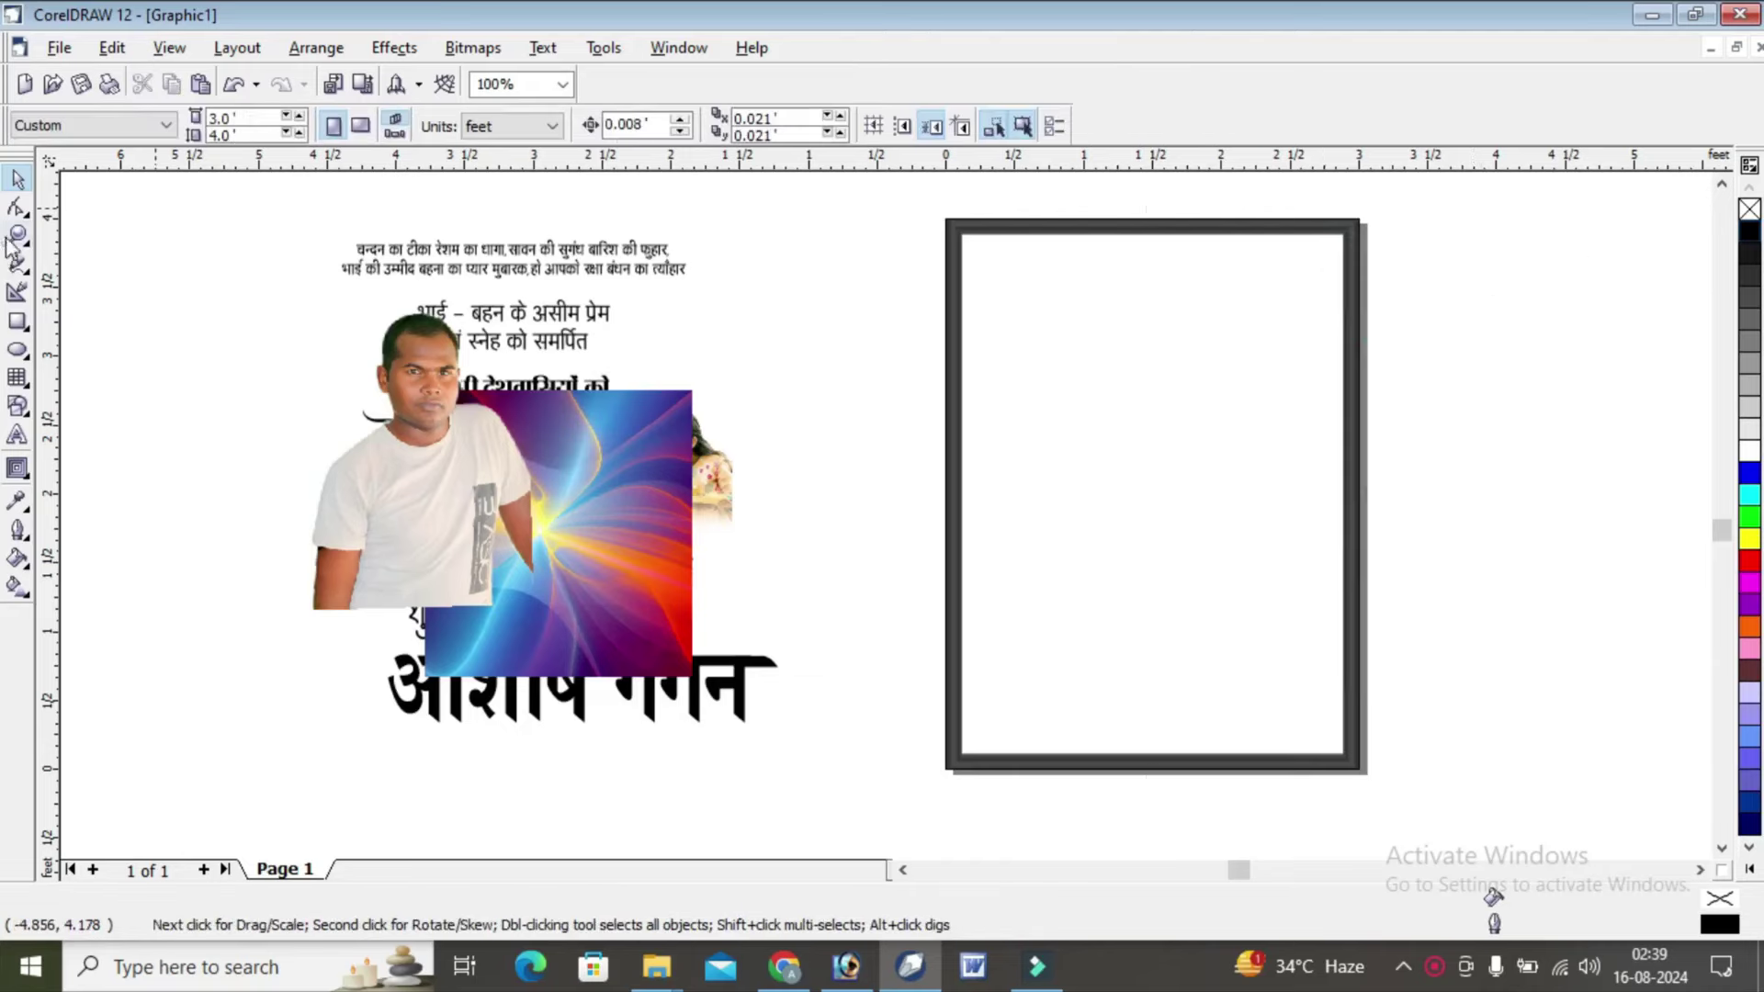
- Zoom in on the frame's top edge and switch units to inches
key("z")
left_click_drag(887, 200, 1363, 308)
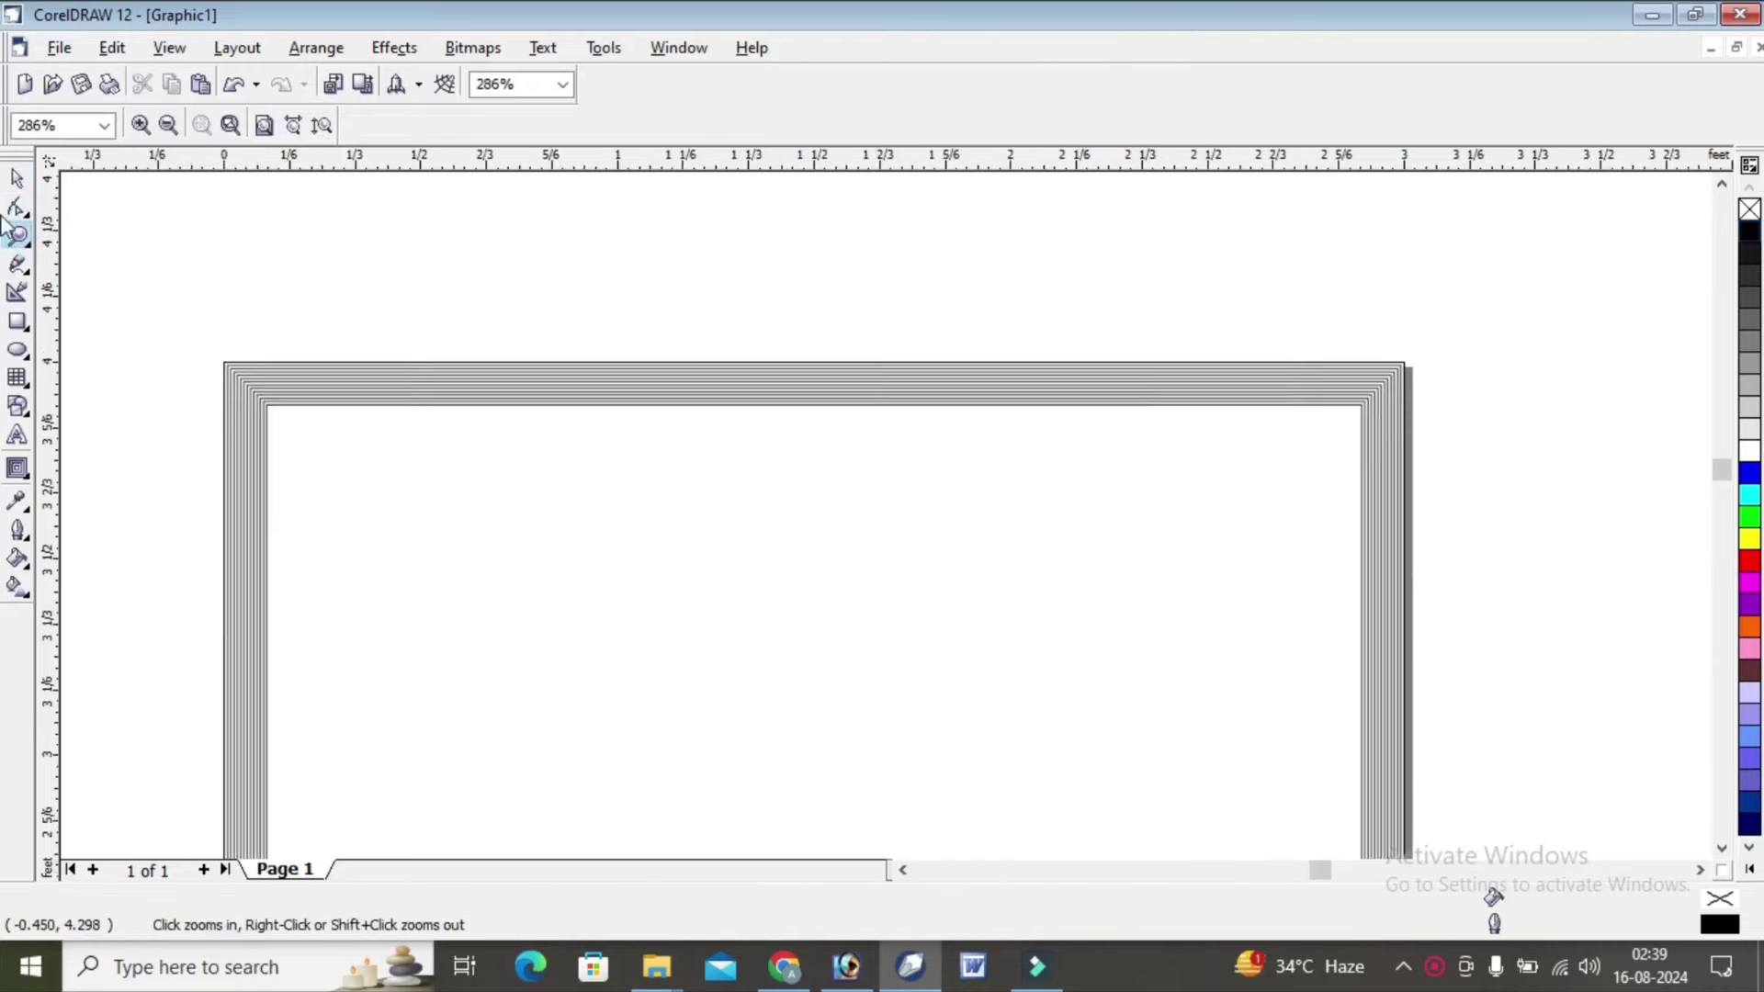
left_click(22, 179)
left_click(501, 128)
left_click(512, 264)
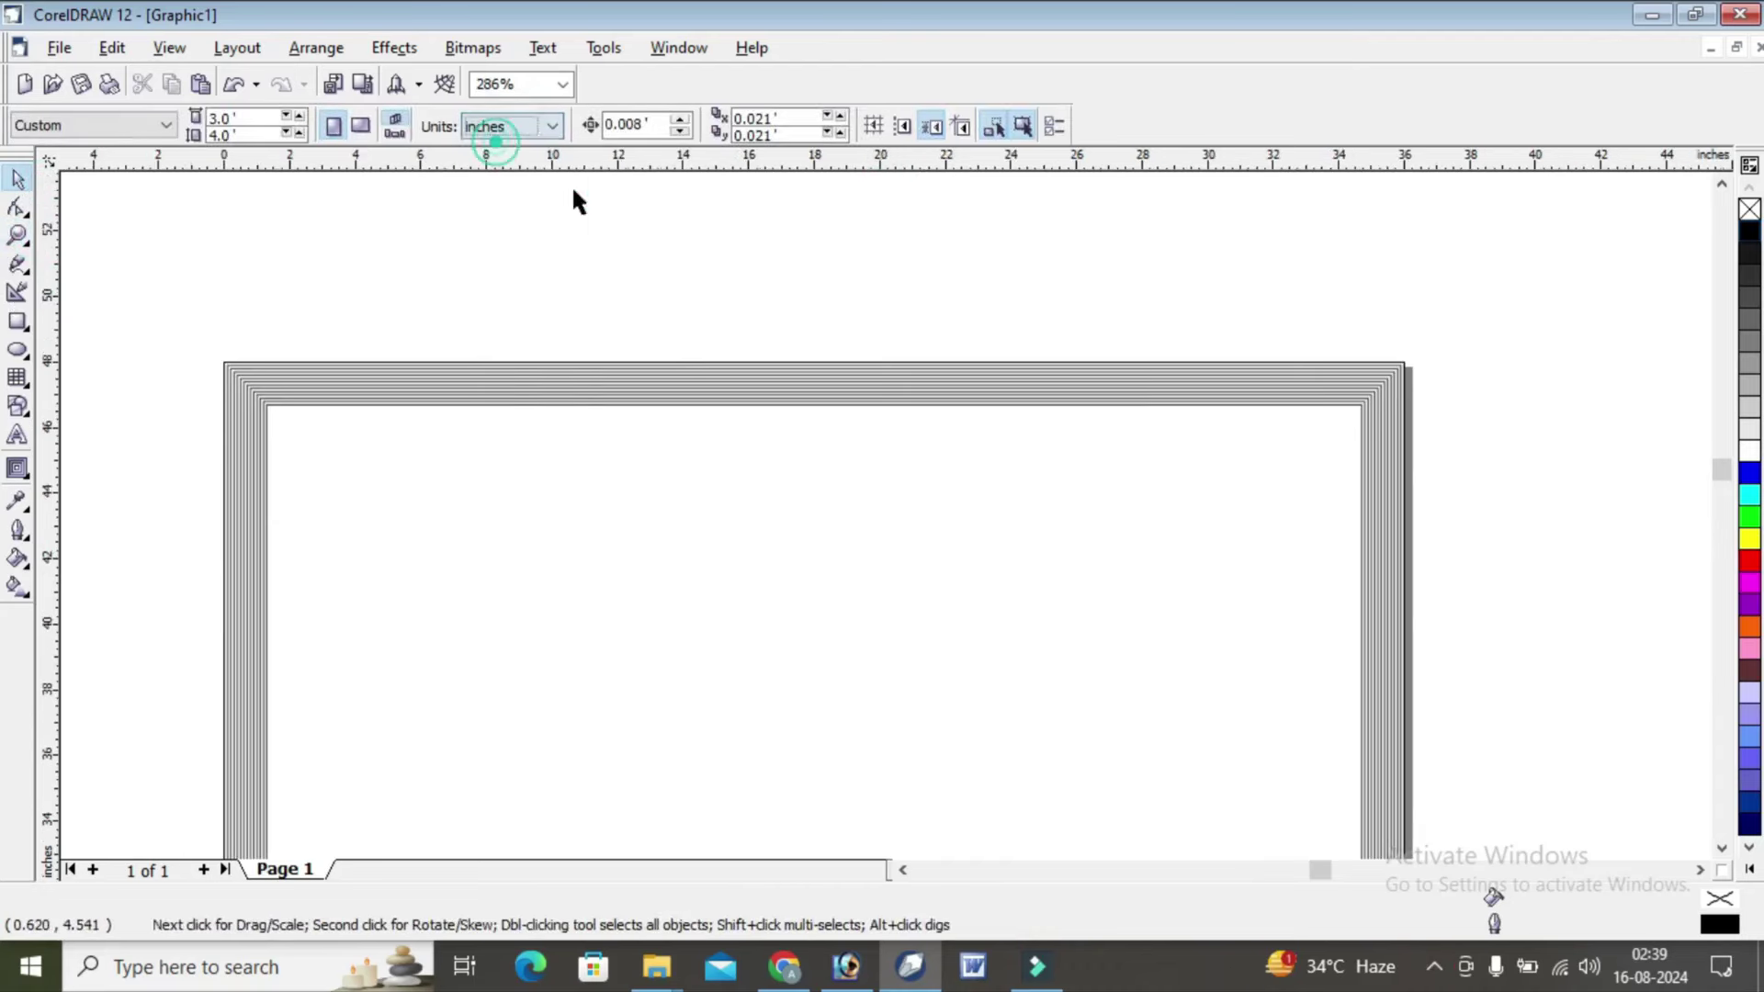
- Draw a 1 × 1 inch square and place it on the frame's top border
left_click(17, 322)
left_click_drag(571, 246, 659, 294)
left_click(189, 118)
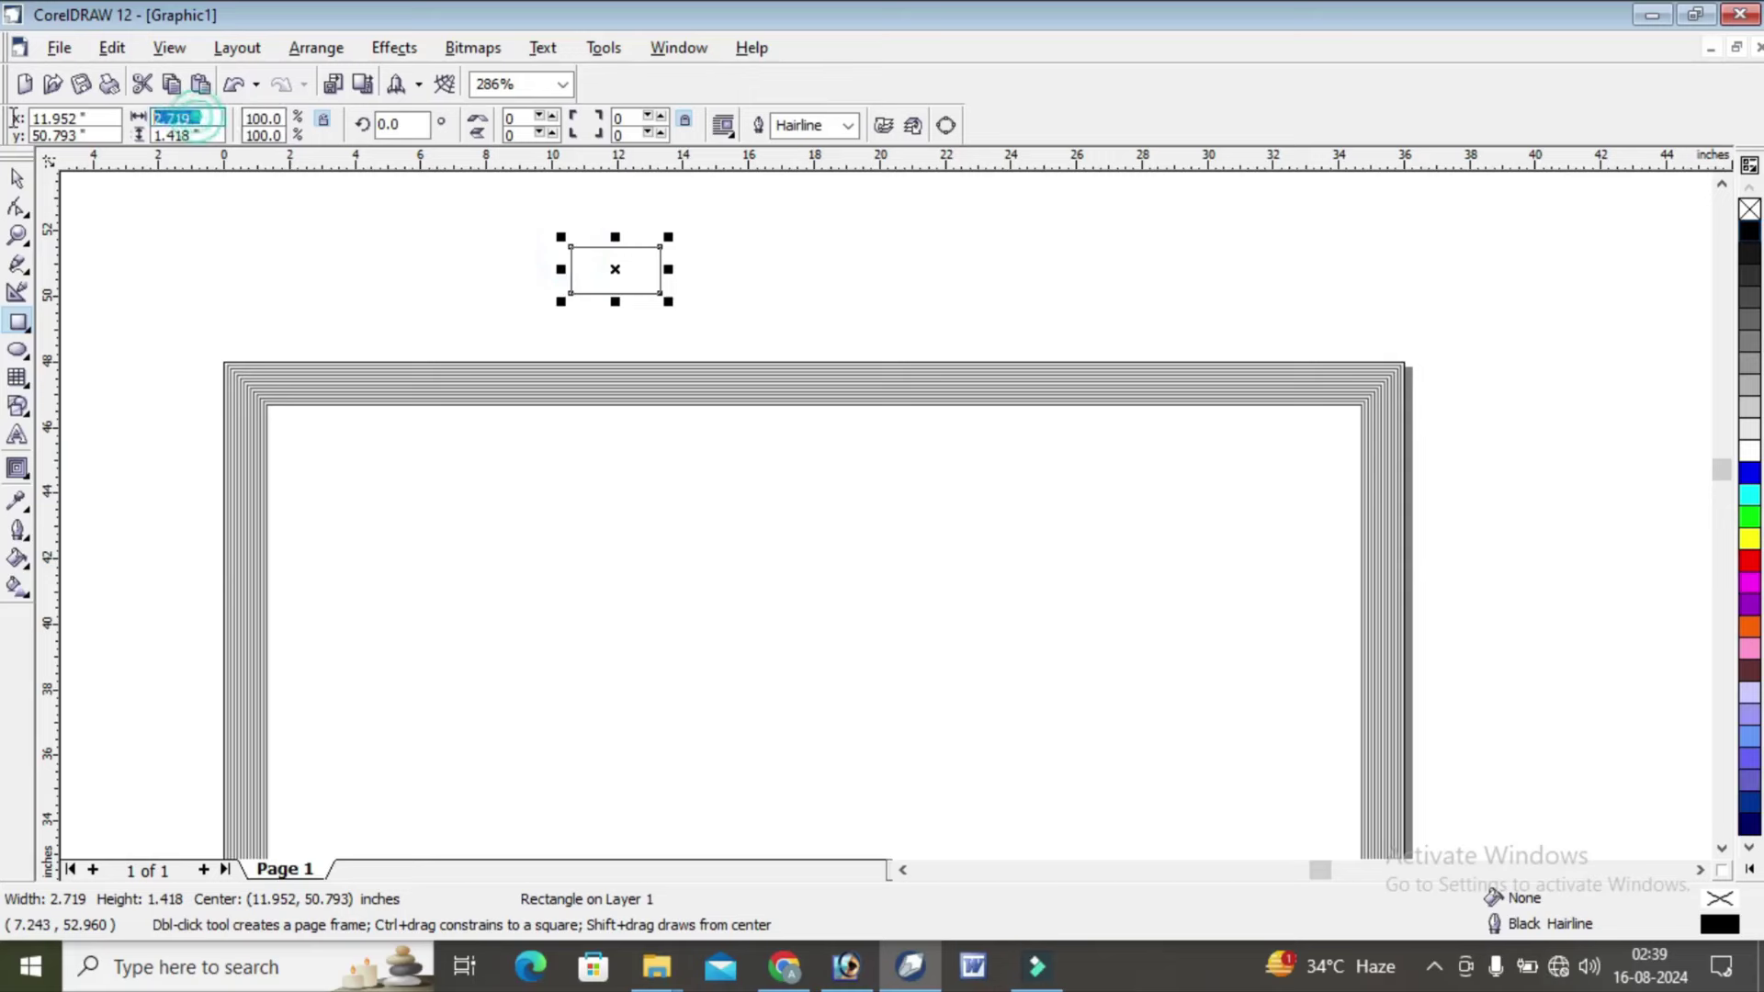
type("1")
key("Return")
key("space")
left_click(614, 270)
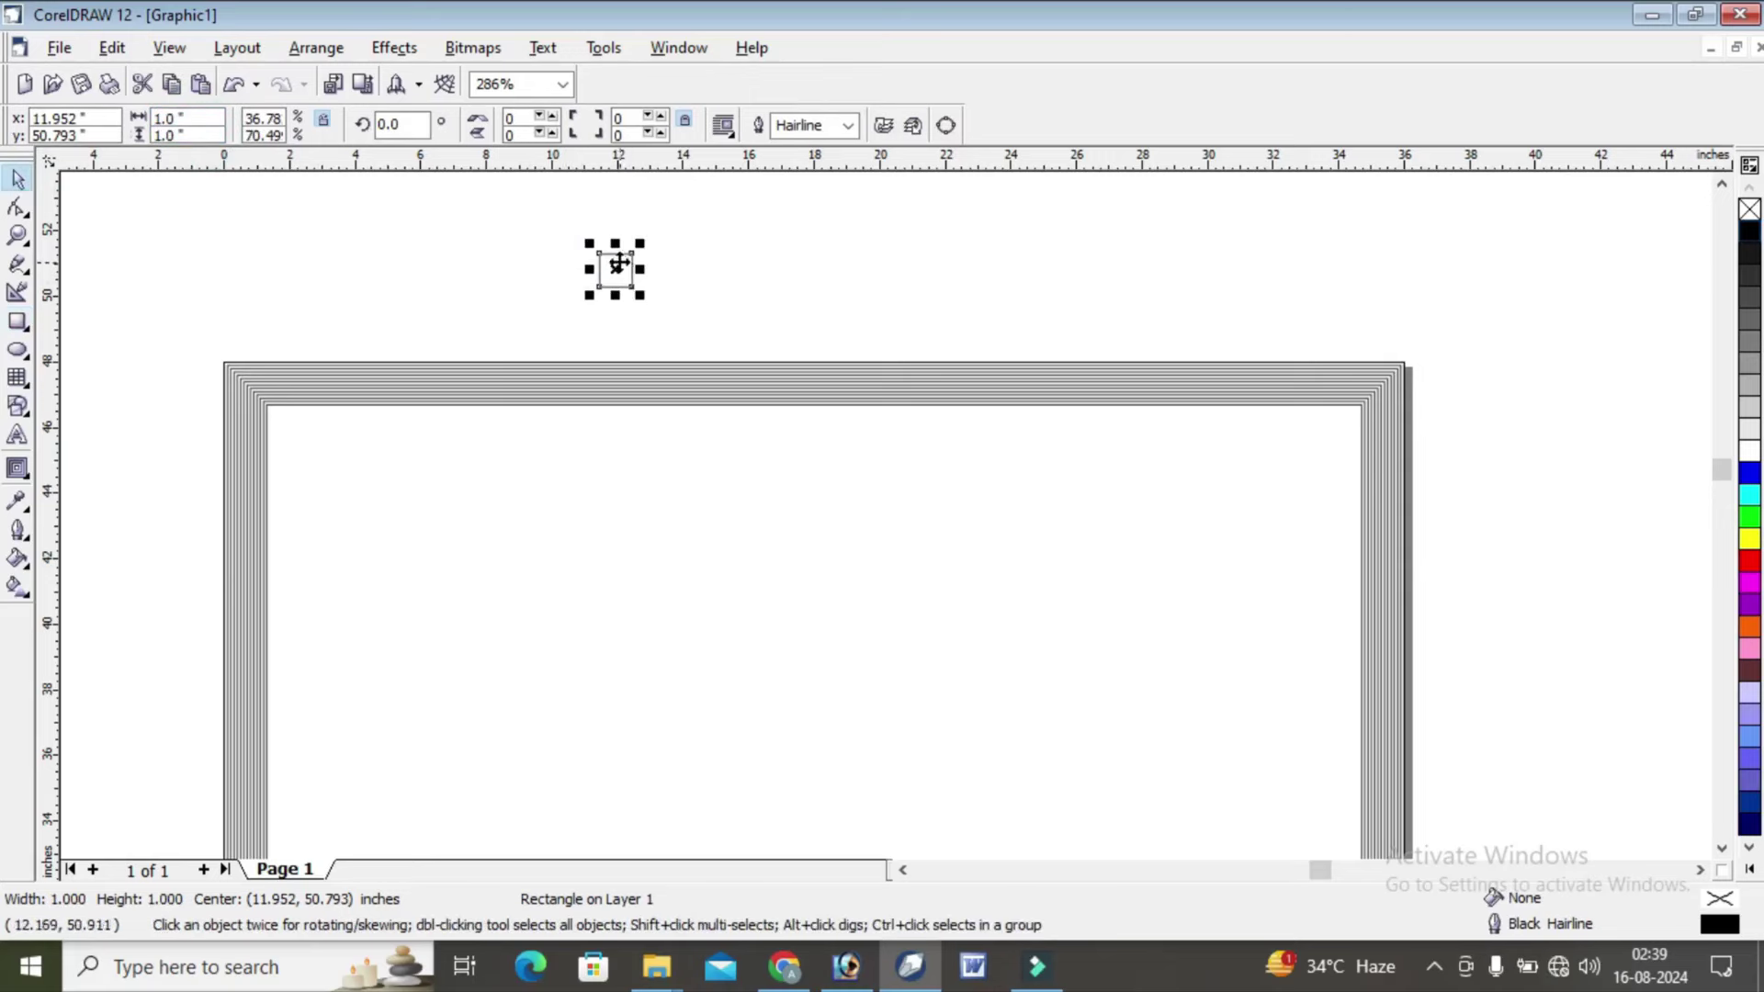
left_click_drag(737, 380, 734, 378)
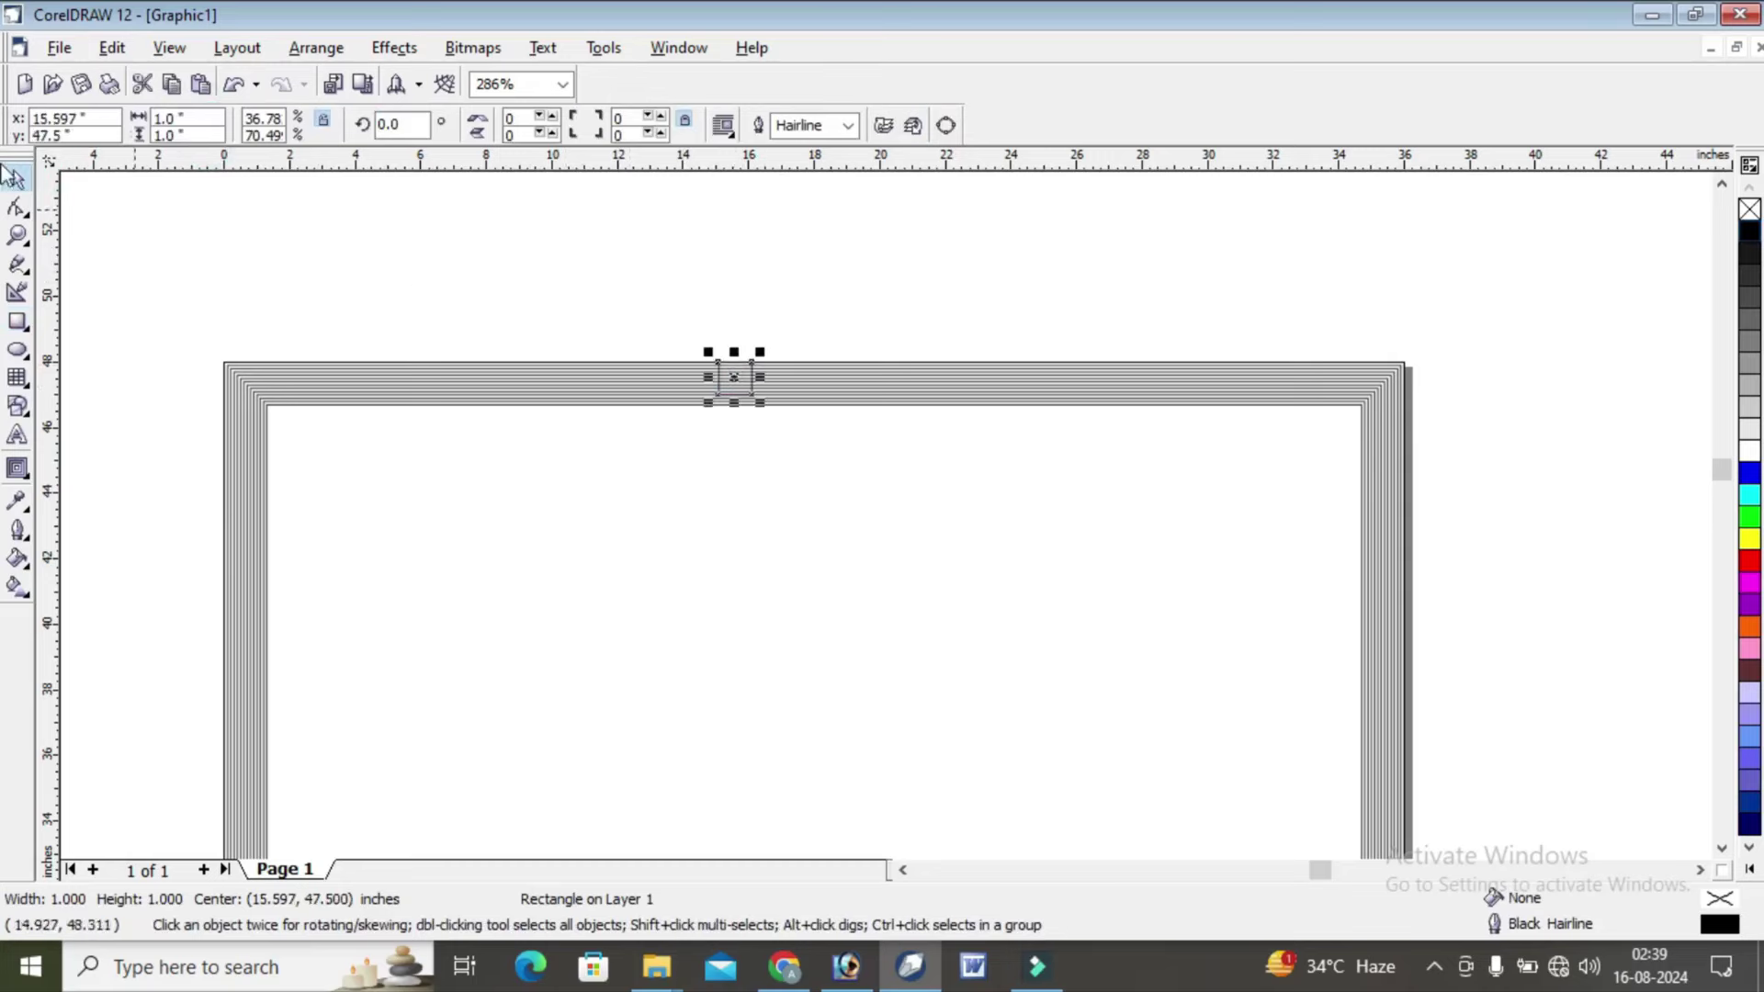
- Delete the extra contour lines, leaving only a second line one inch inside
left_click(18, 235)
left_click_drag(650, 307, 841, 479)
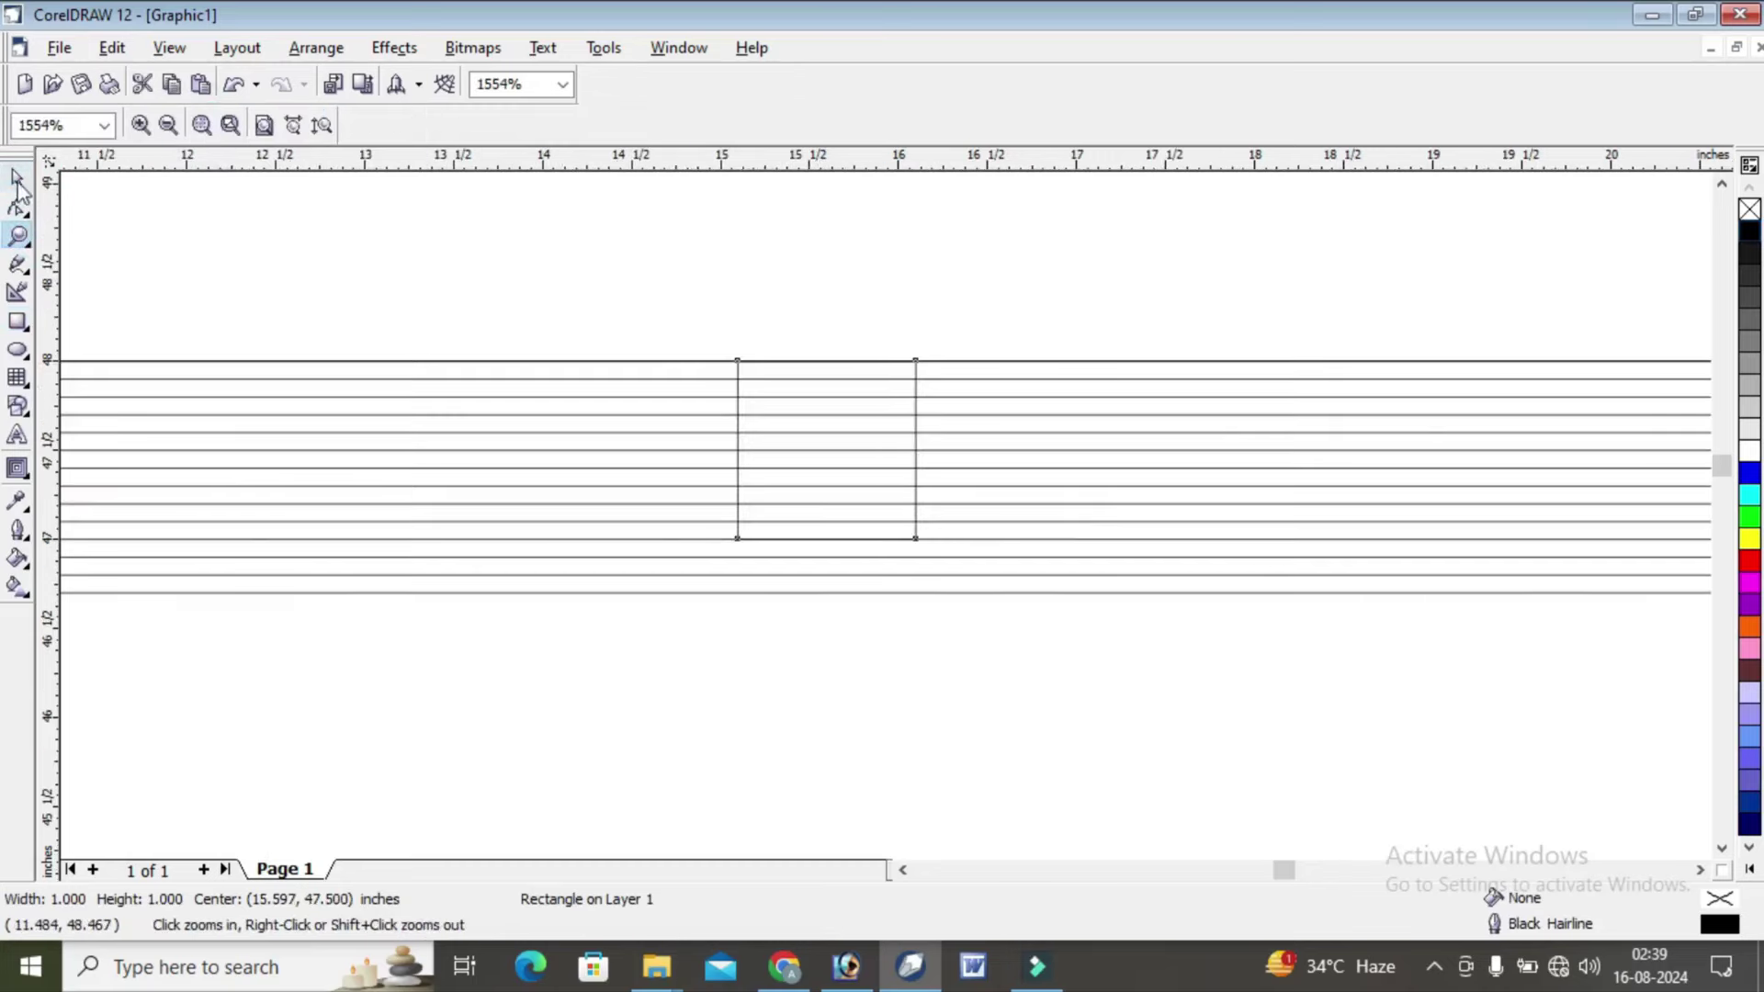
left_click(17, 179)
right_click(1146, 457)
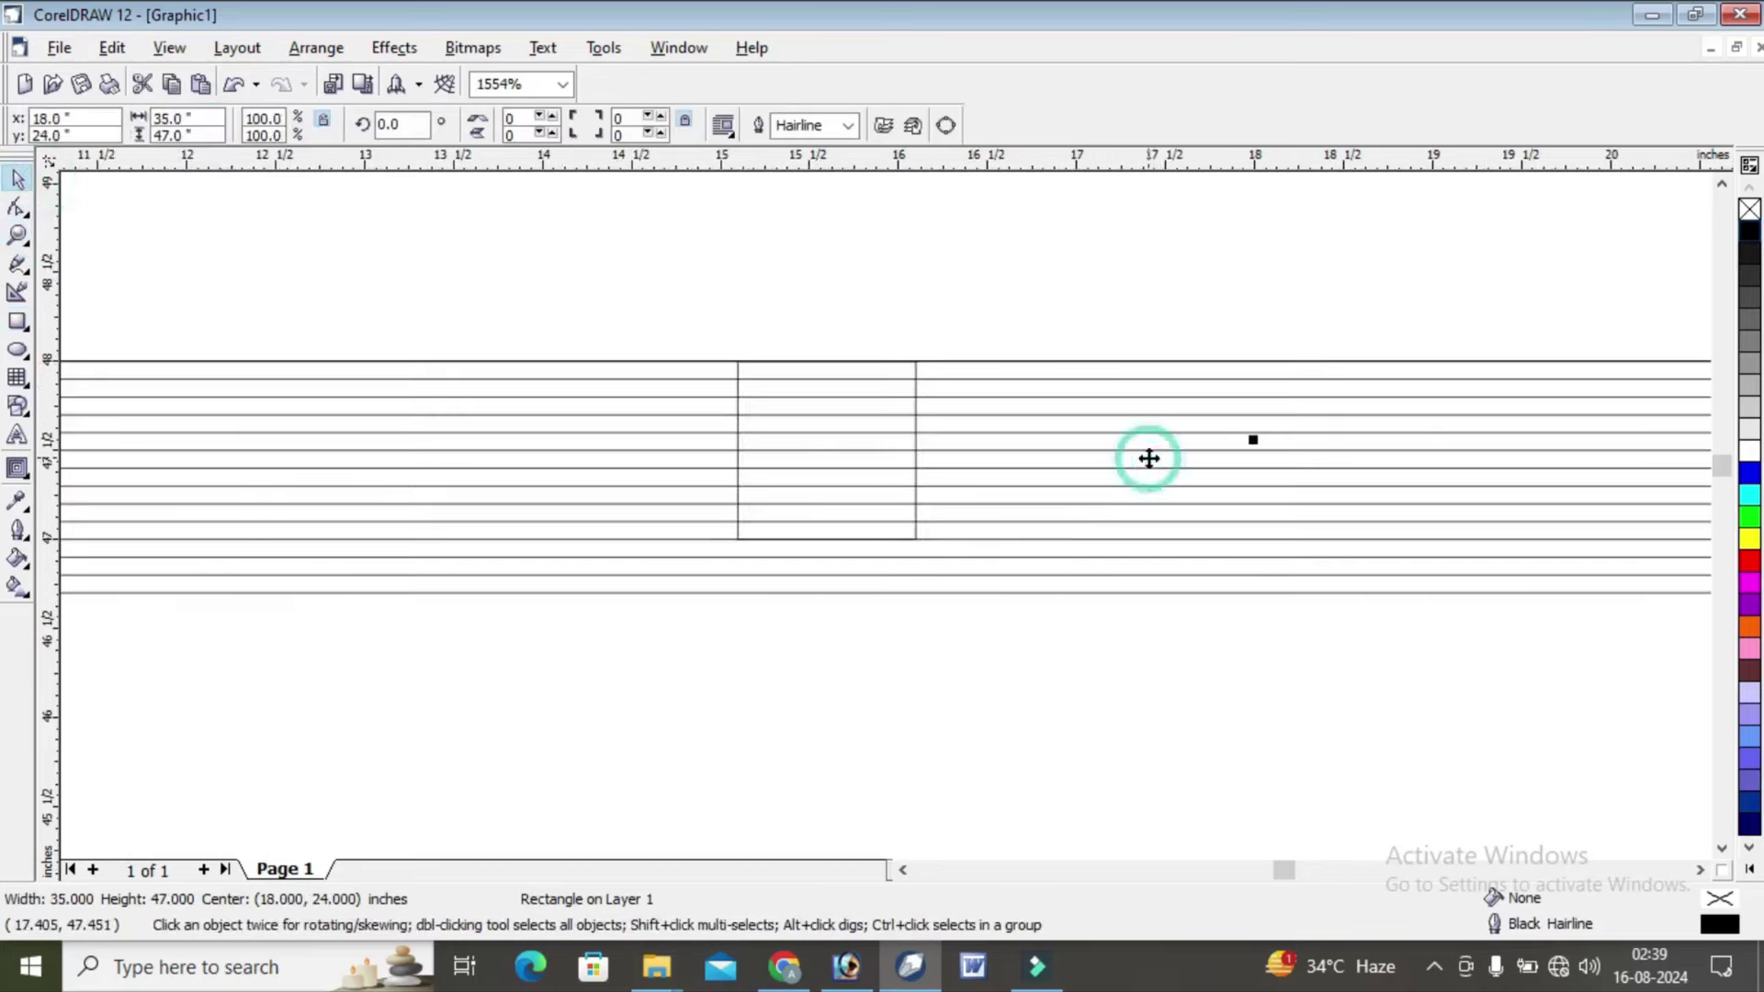
left_click(1204, 312)
left_click(1191, 676)
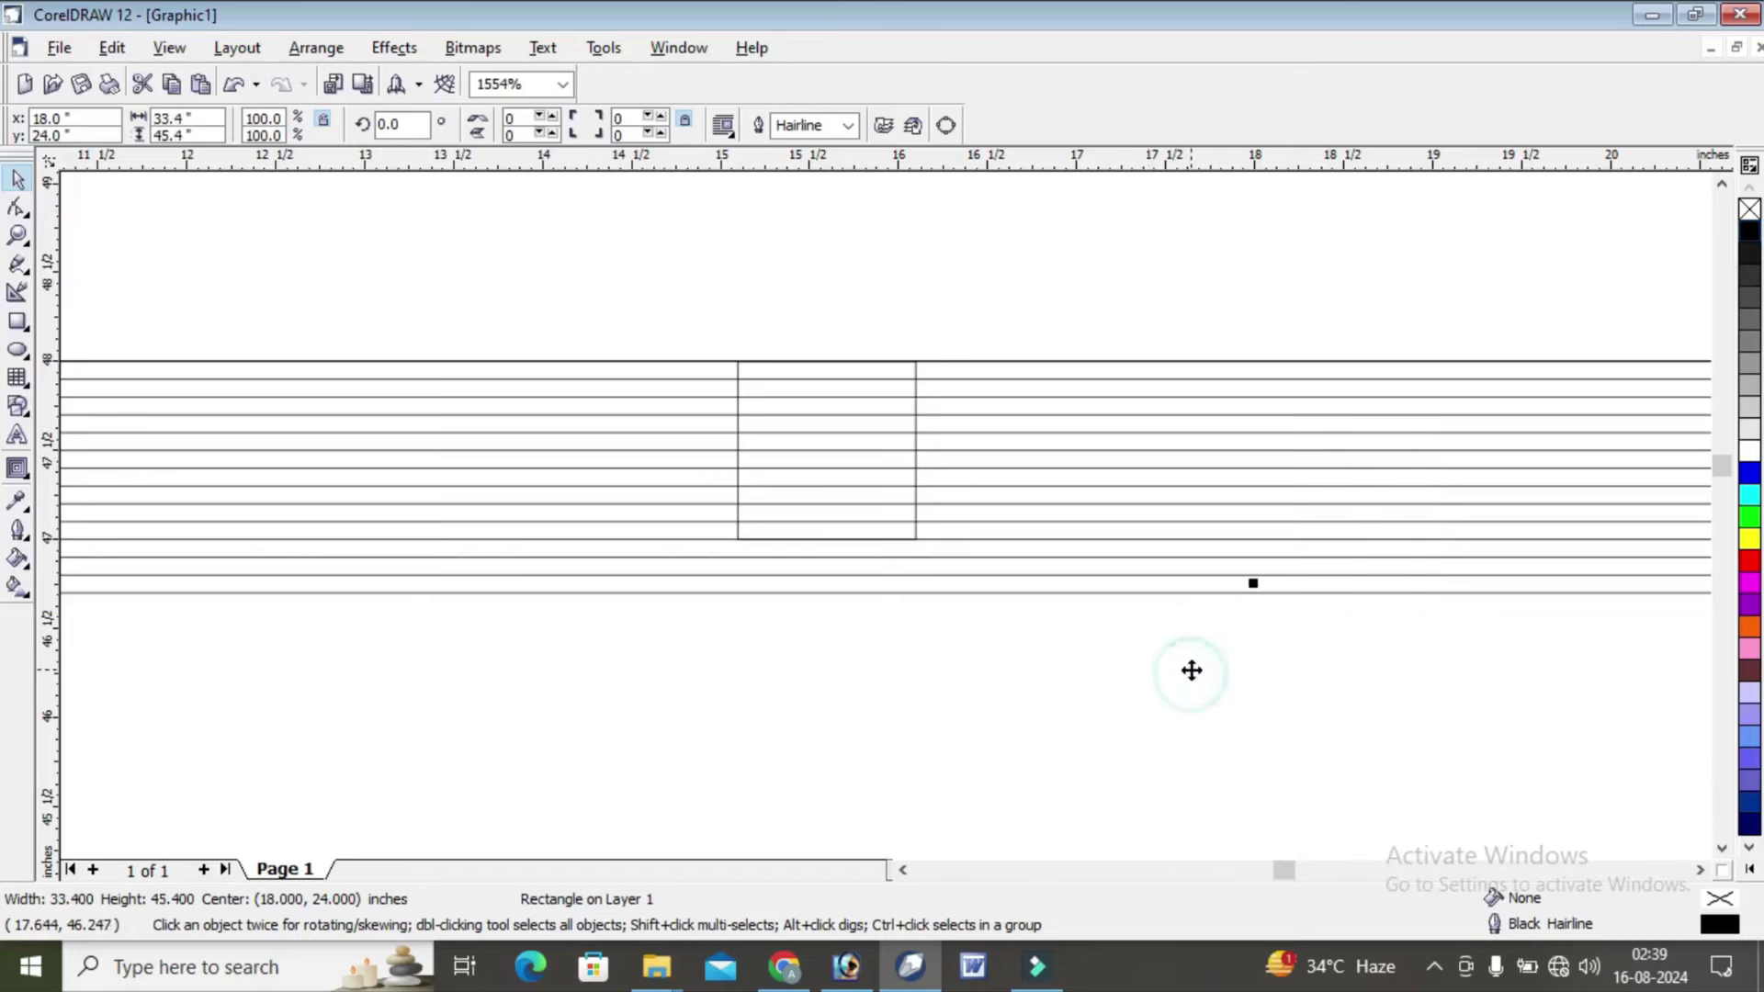
left_click(1192, 558)
key("Delete")
left_click(1210, 510)
key("Delete")
key("Delete")
left_click(1215, 459)
key("Delete")
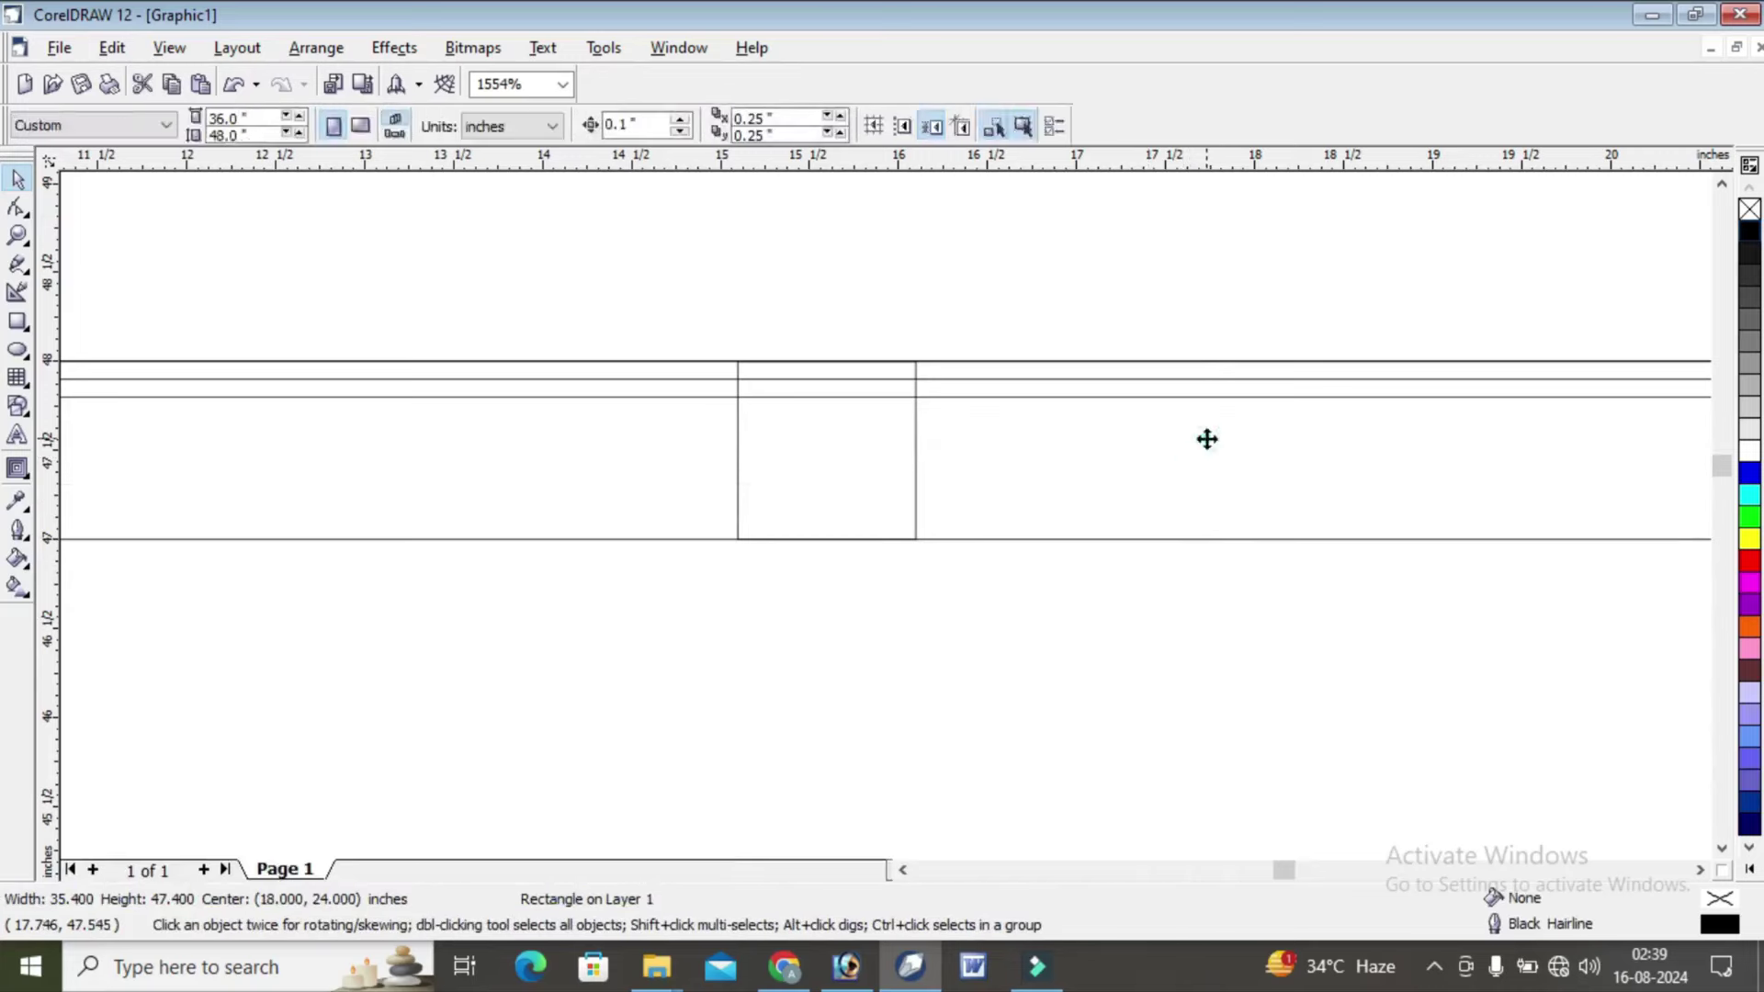
left_click(1204, 438)
key("Delete")
left_click(1197, 410)
key("Delete")
- Zoom out to the full poster and select the colourful background image
key("F5")
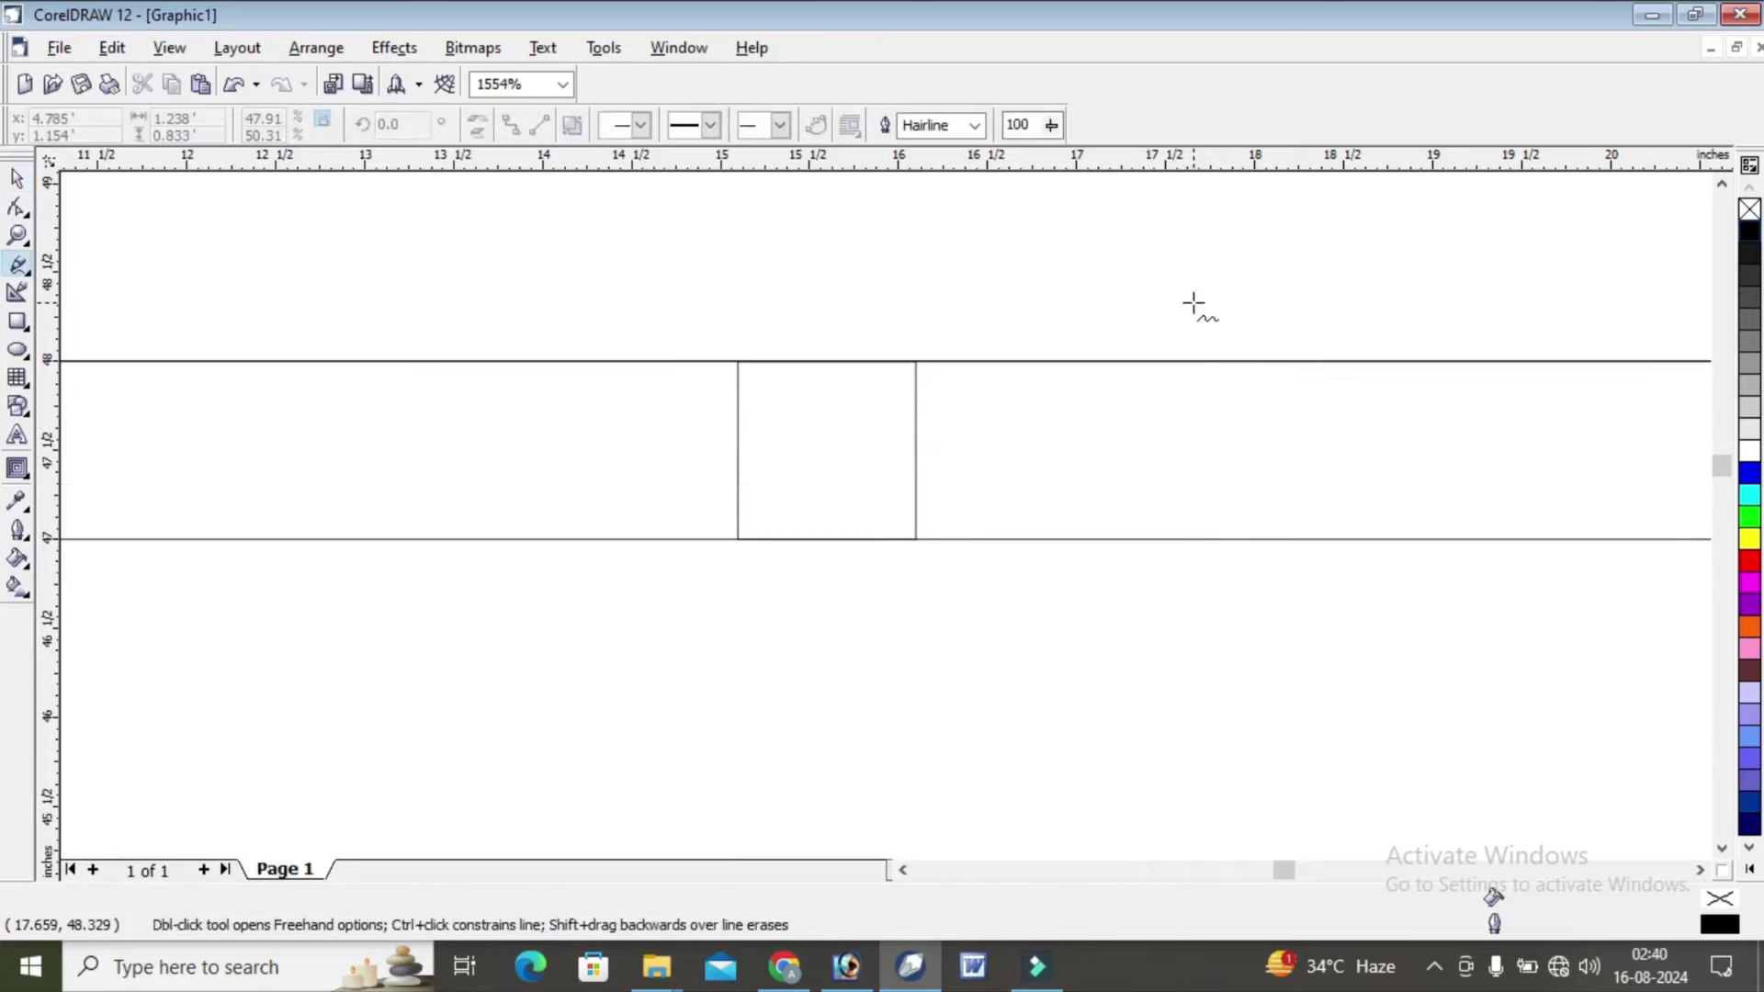
key("F4")
left_click(20, 179)
left_click(643, 514)
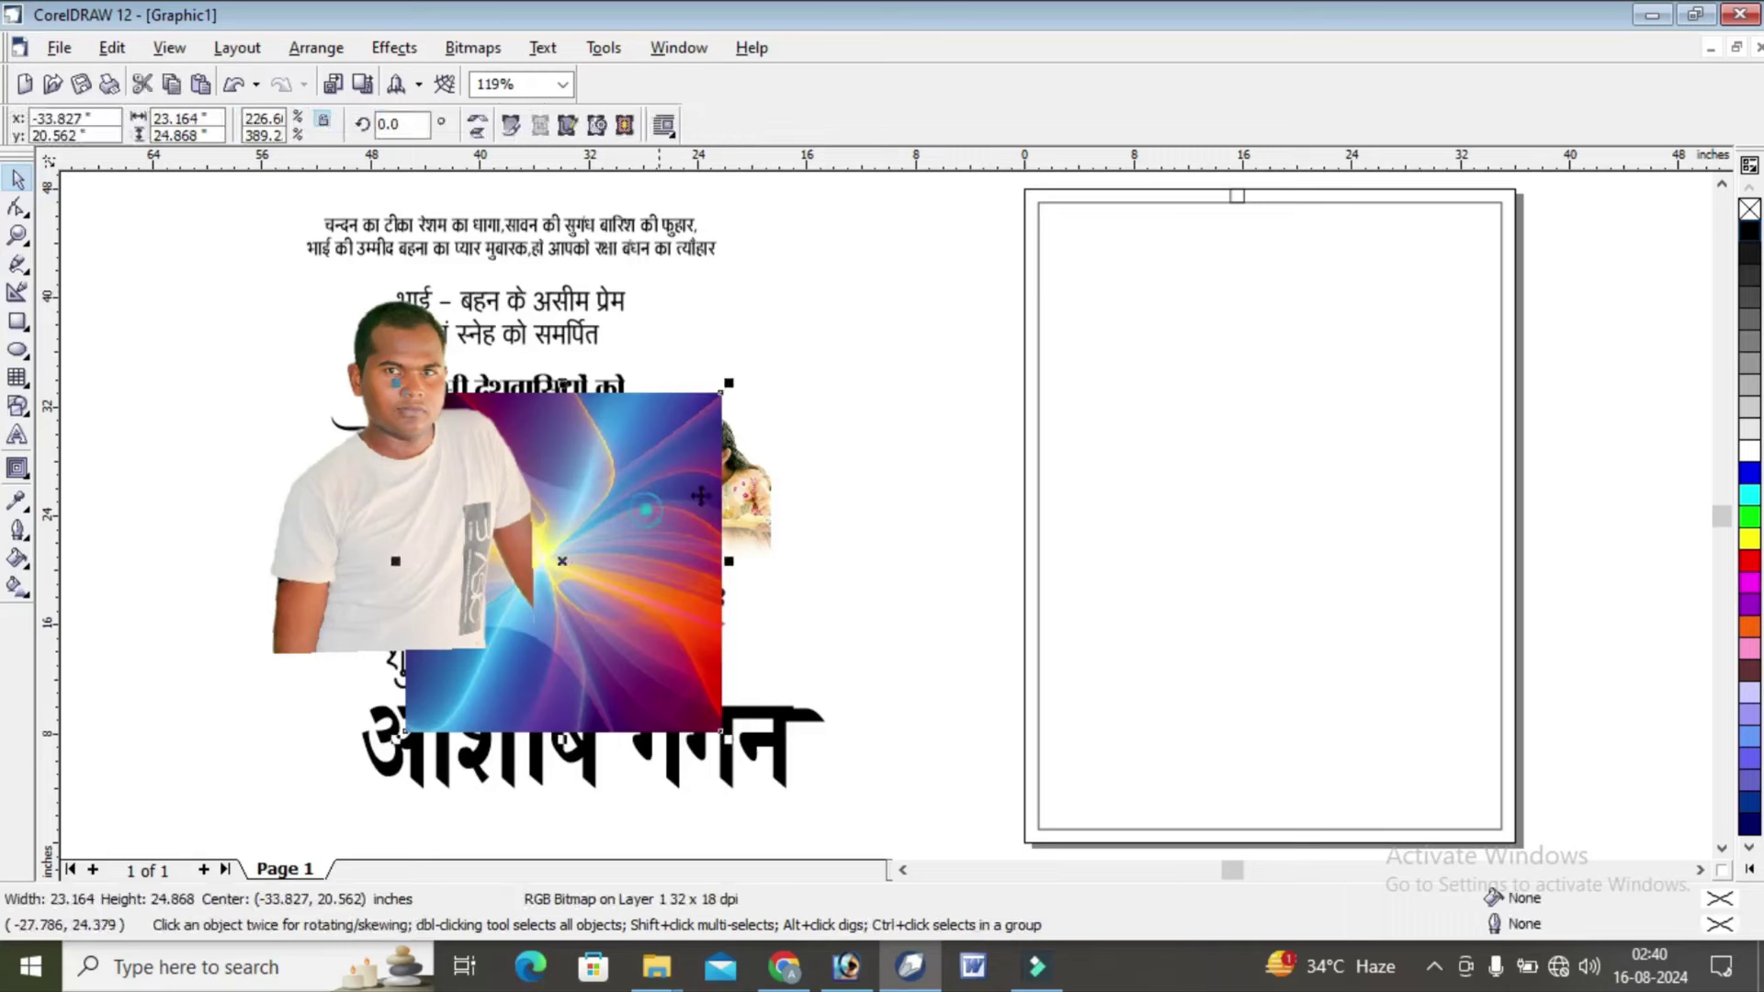
- PowerClip the background image inside the page frame and open its contents for editing
left_click(395, 48)
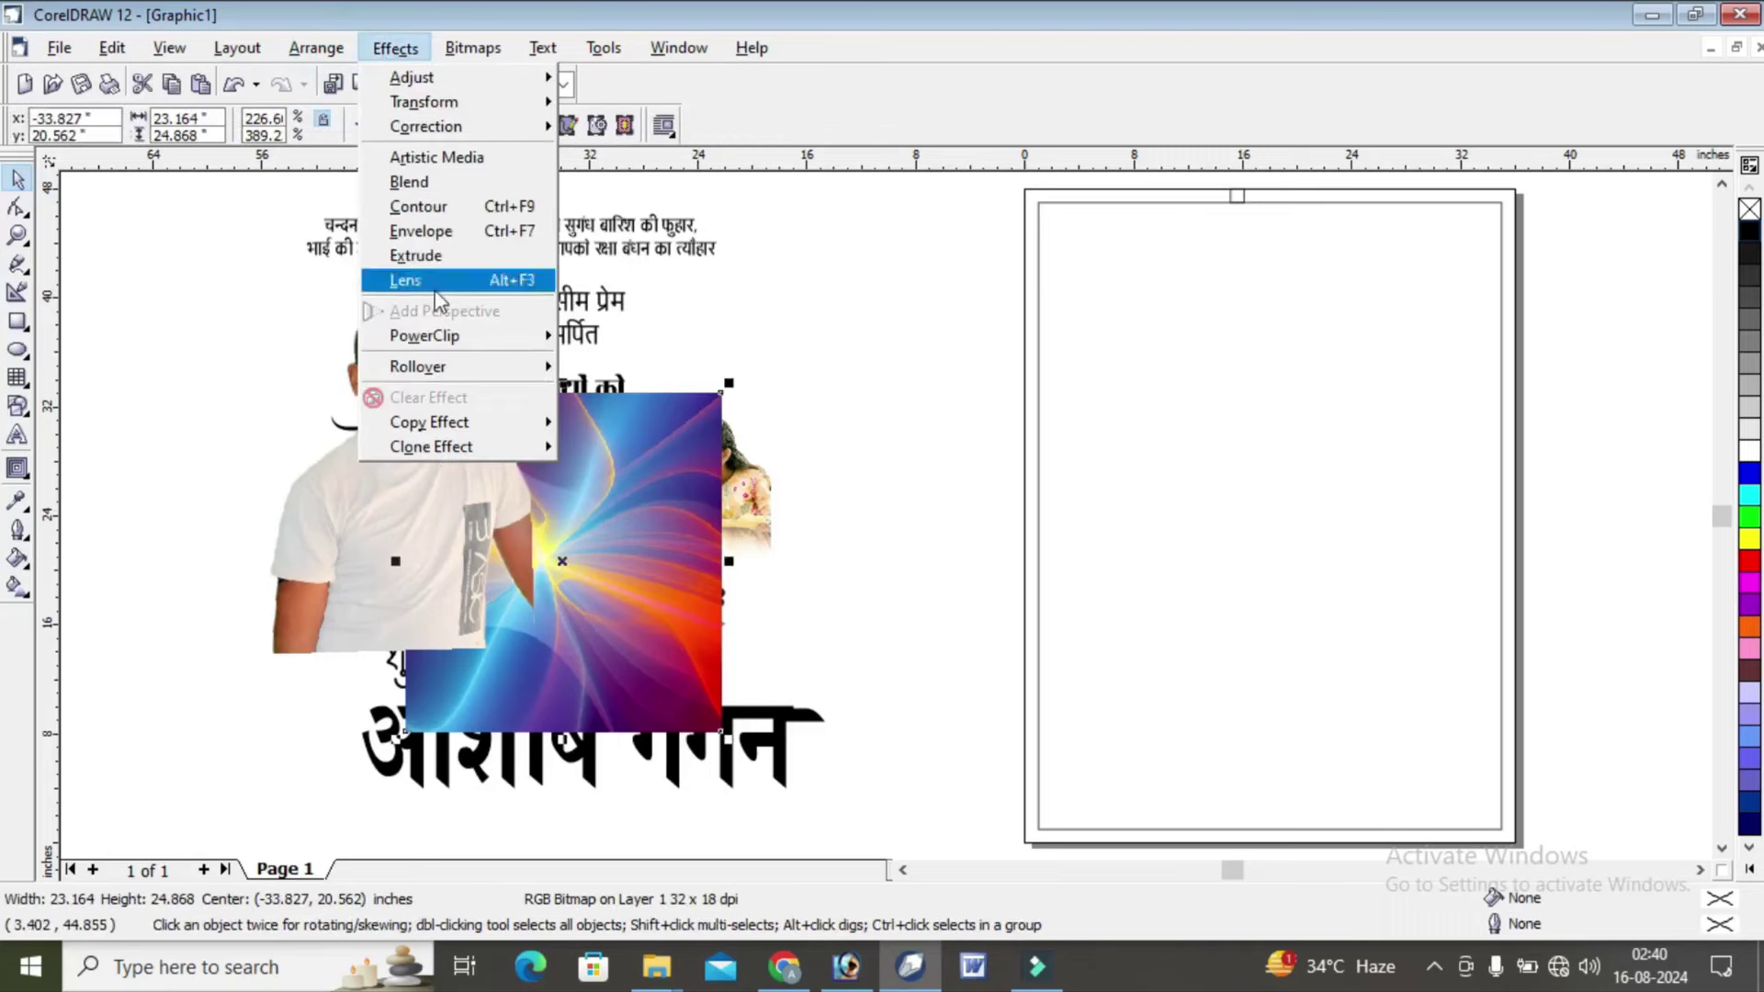
left_click(450, 335)
left_click(585, 340)
left_click(1233, 342)
right_click(1231, 317)
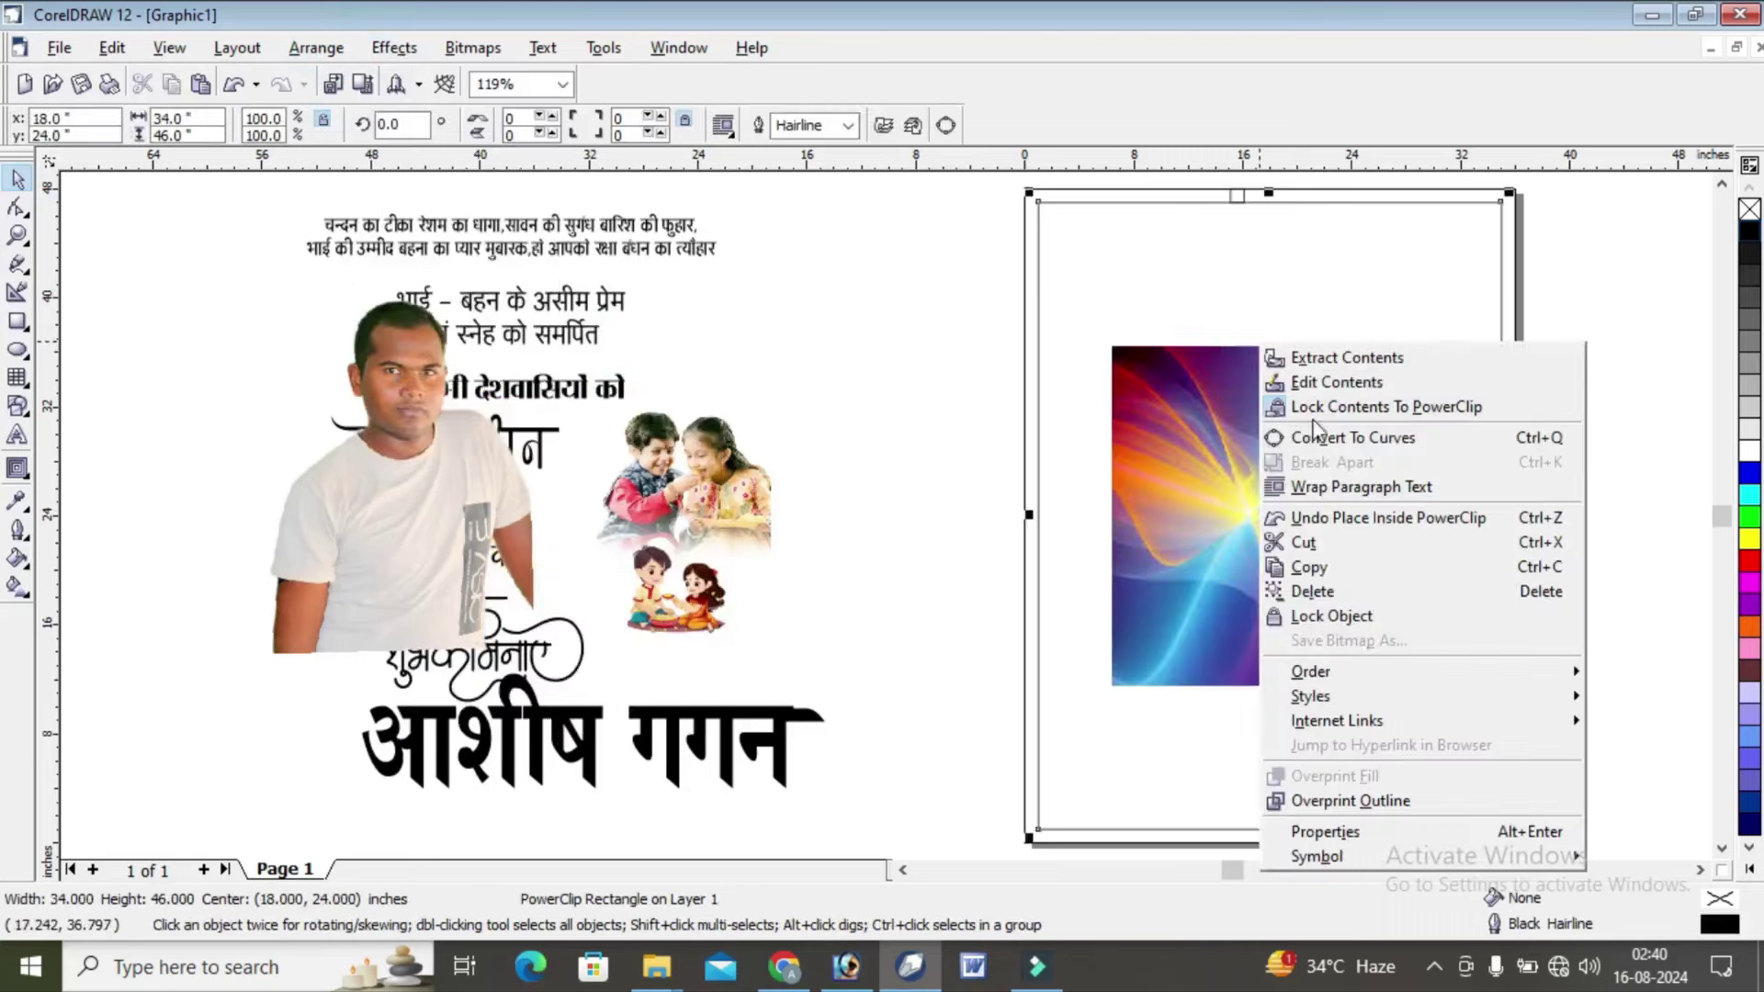
left_click(1418, 378)
- Stretch the swirl background to cover the whole frame, then finish editing
left_click_drag(1432, 700, 1512, 776)
scroll(1299, 532, "down", 1)
left_click(1274, 308)
left_click_drag(1275, 308, 1274, 254)
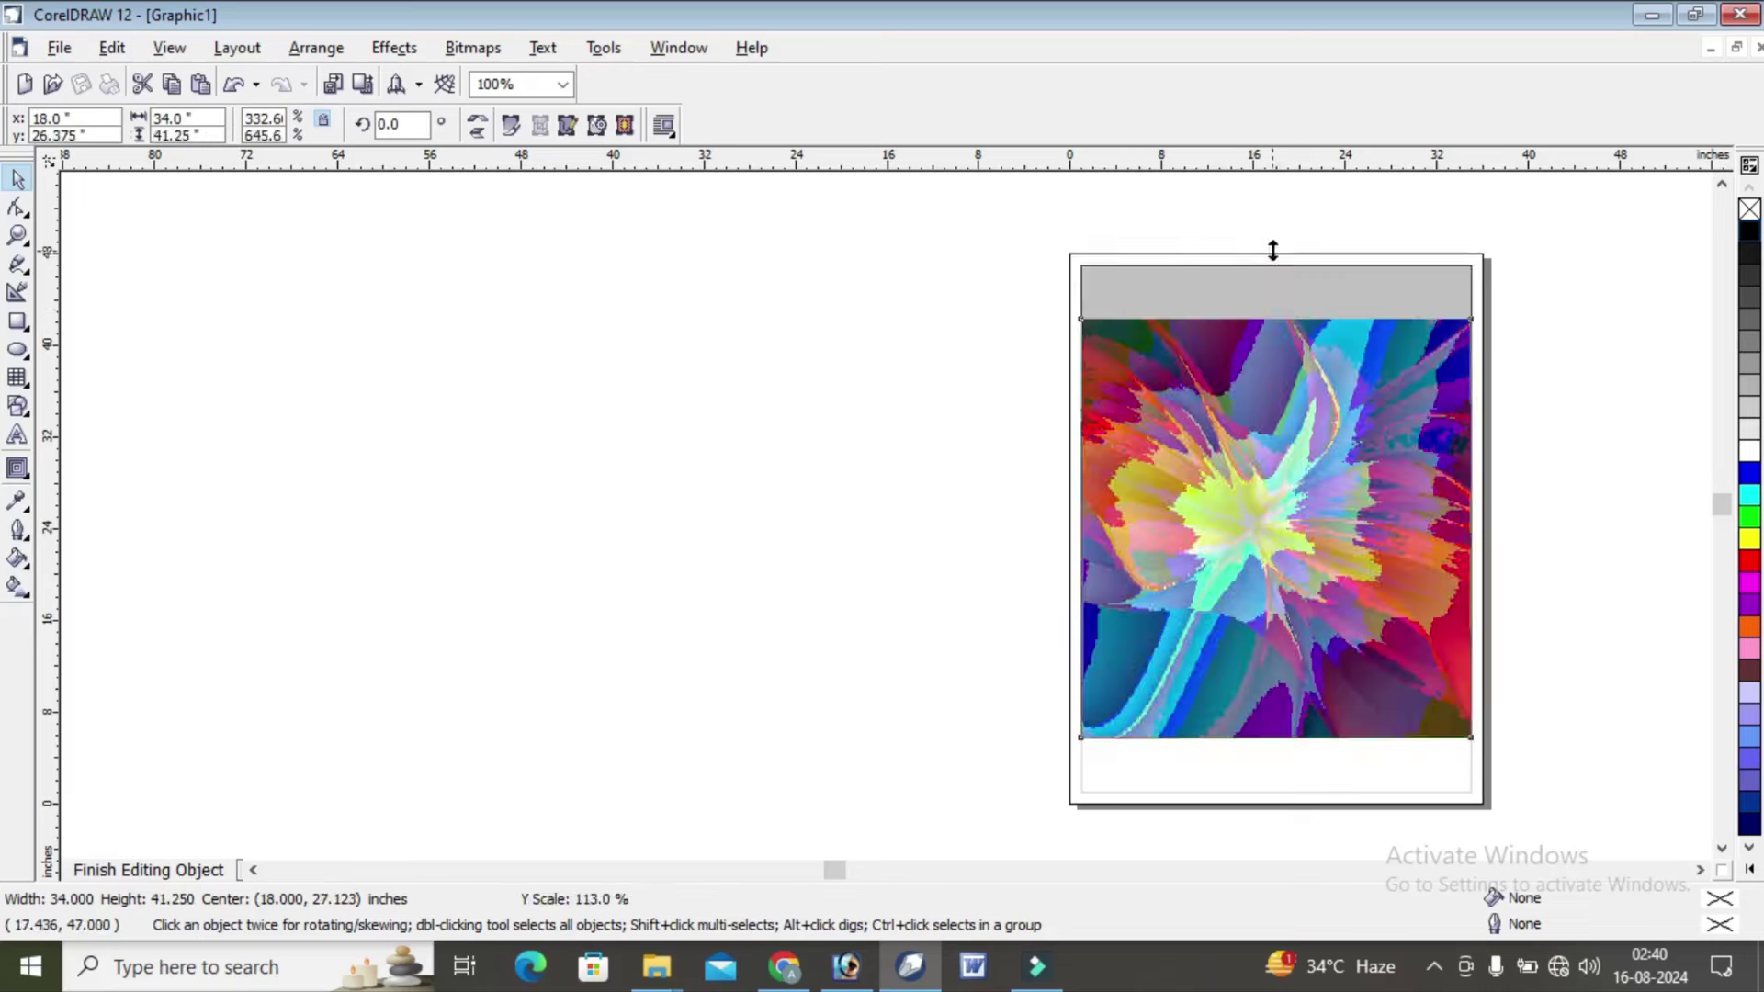
left_click_drag(1276, 746, 1264, 807)
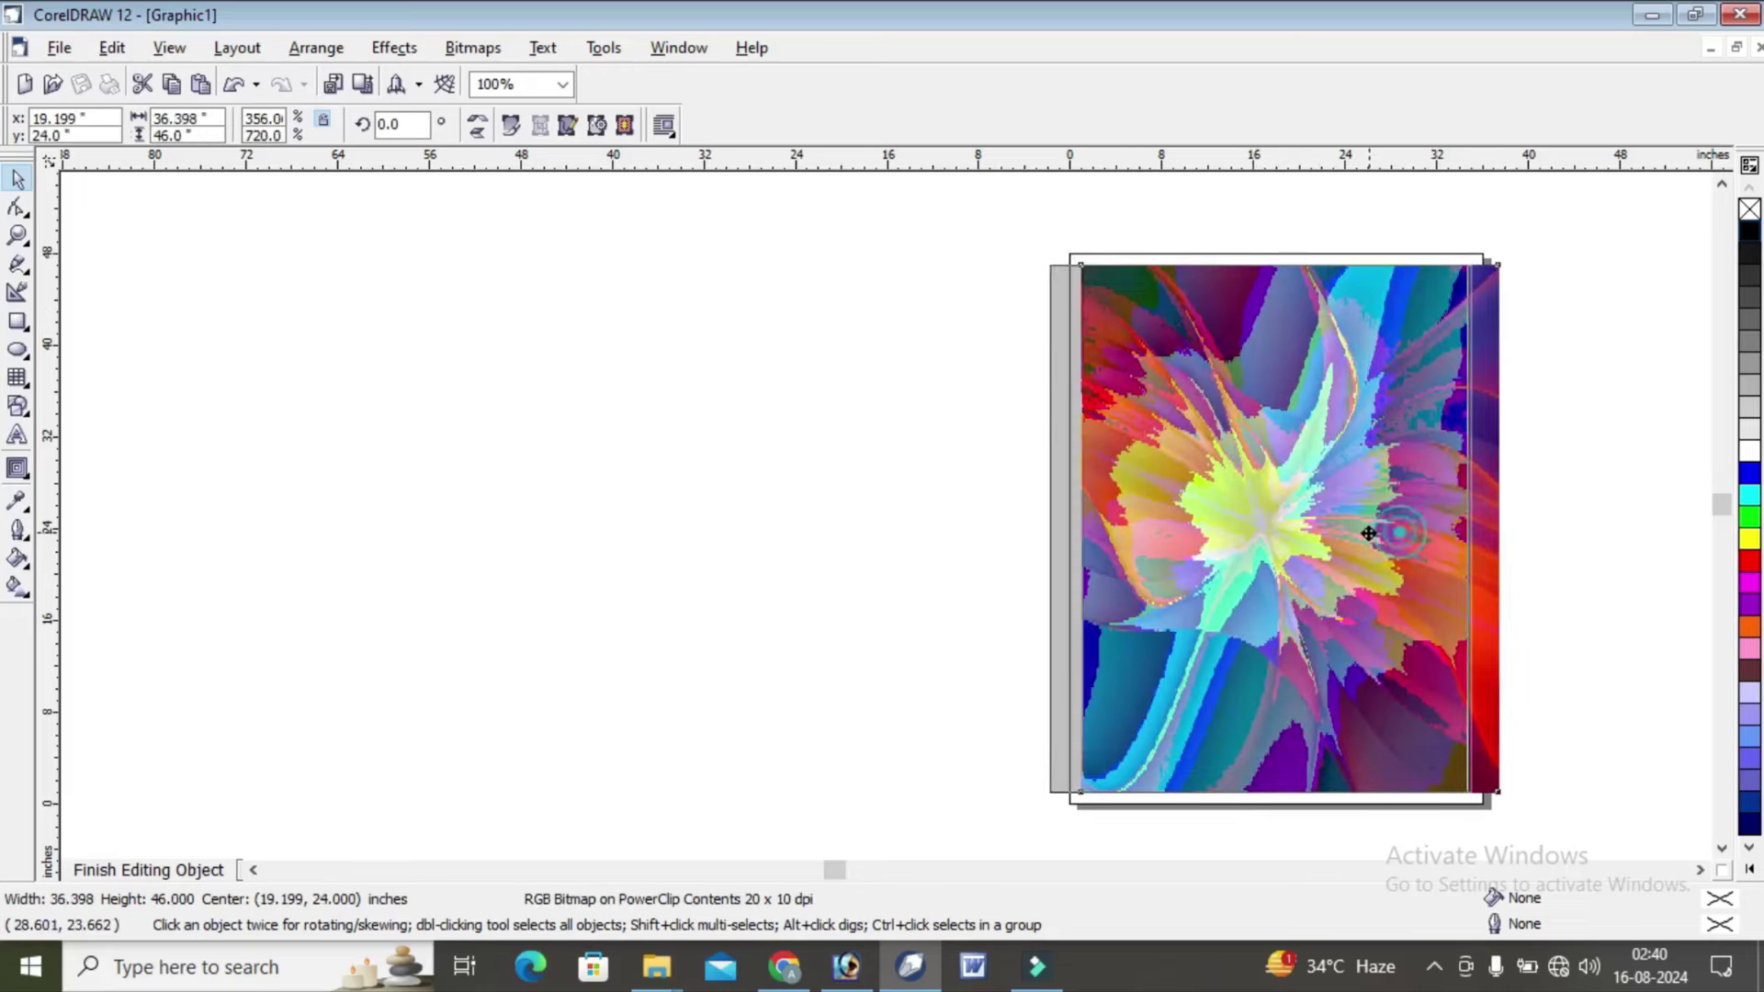
left_click_drag(1479, 527, 1500, 527)
left_click_drag(1474, 800, 1490, 816)
left_click_drag(1406, 665, 1419, 649)
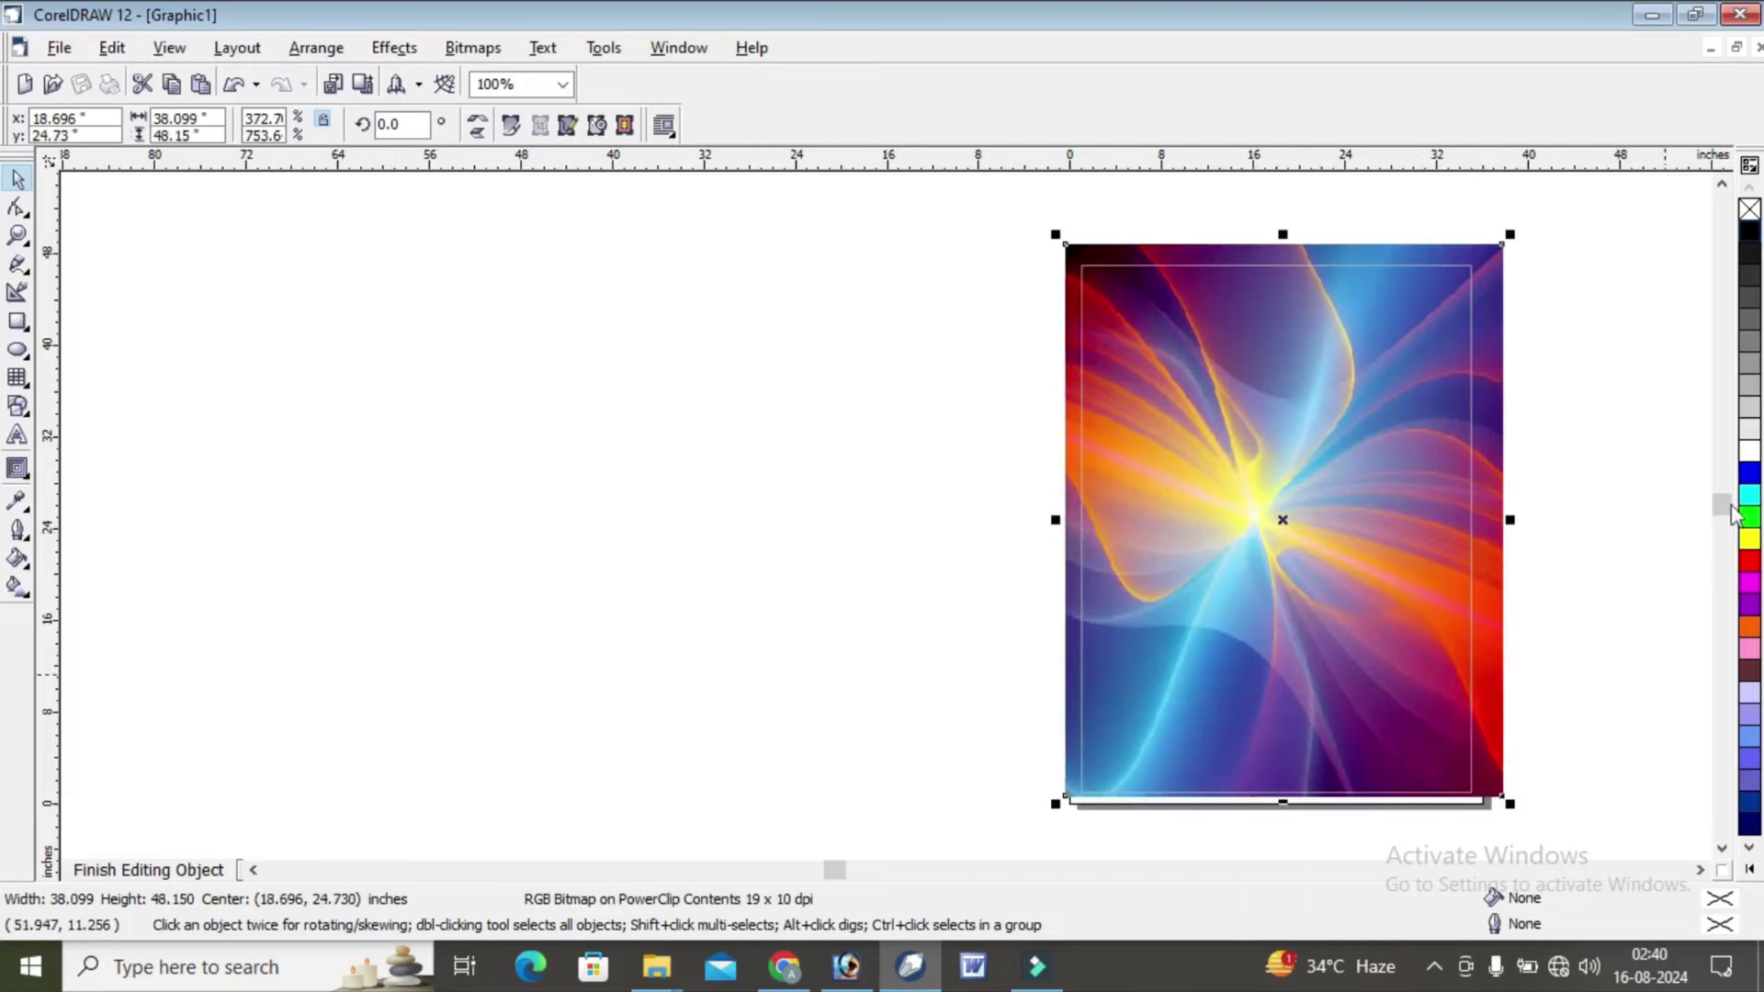
left_click(136, 781)
left_click(158, 870)
left_click(1516, 312)
left_click(1489, 253)
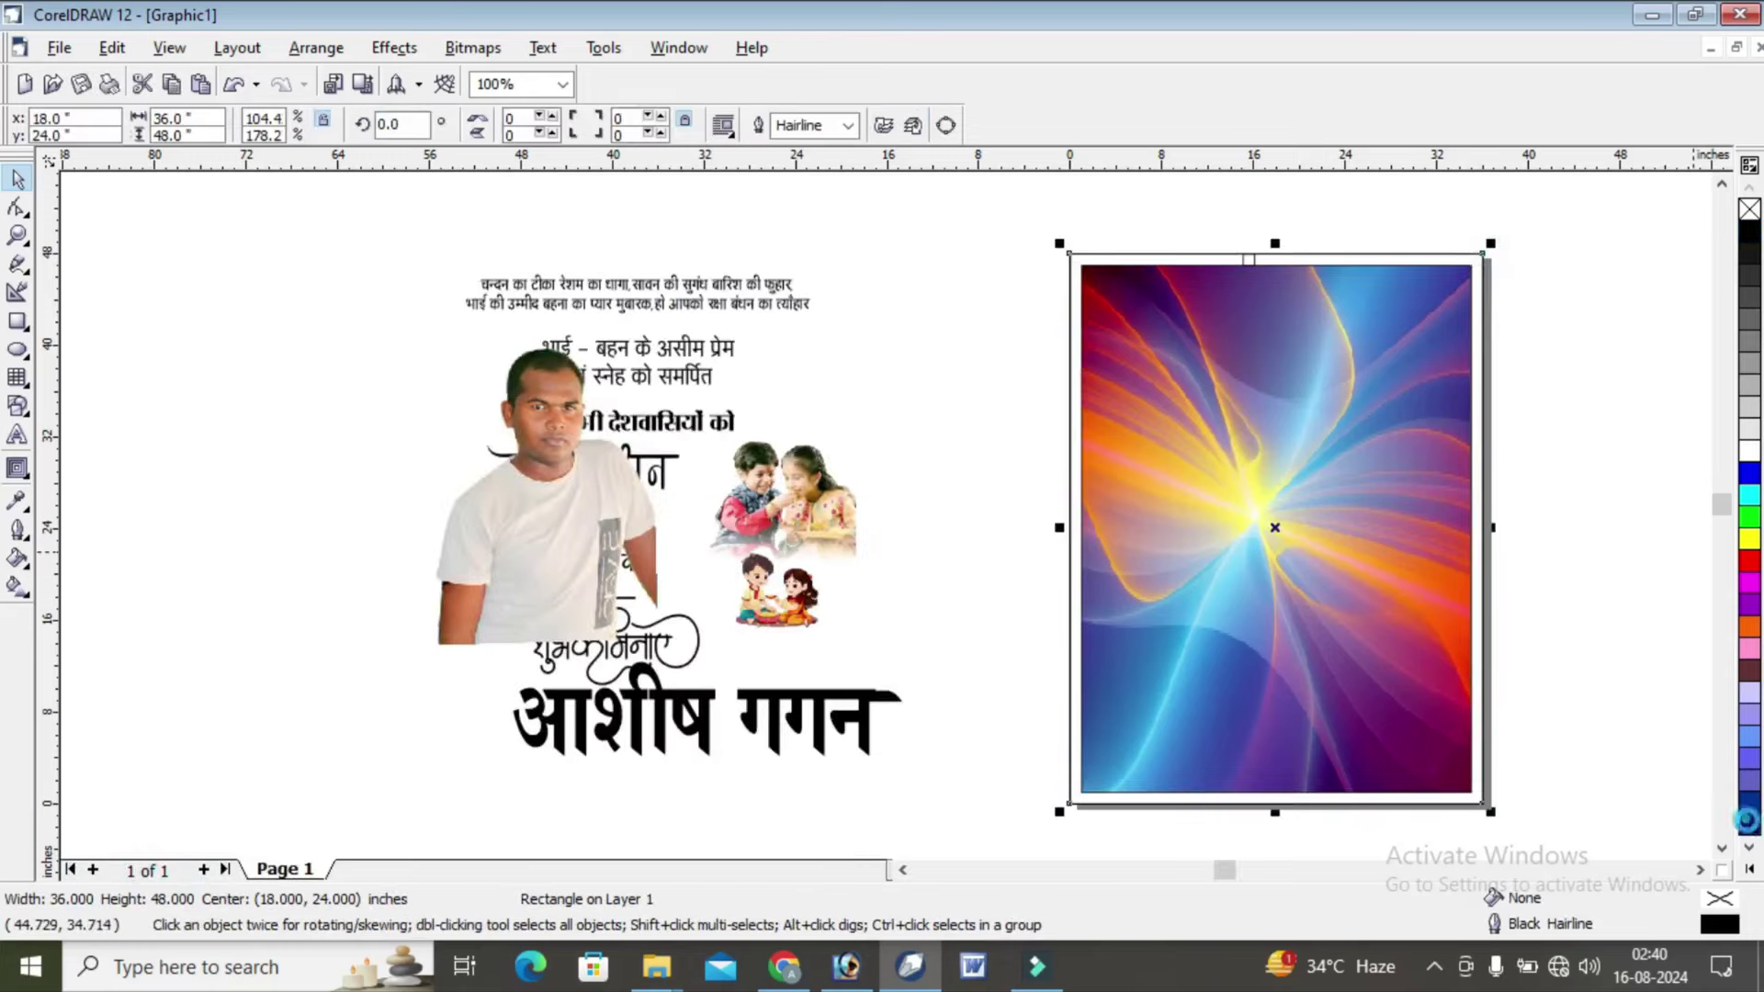
- Give the inner background frame a white outline 0.333 in wide
left_click(1303, 500)
right_click(1751, 454)
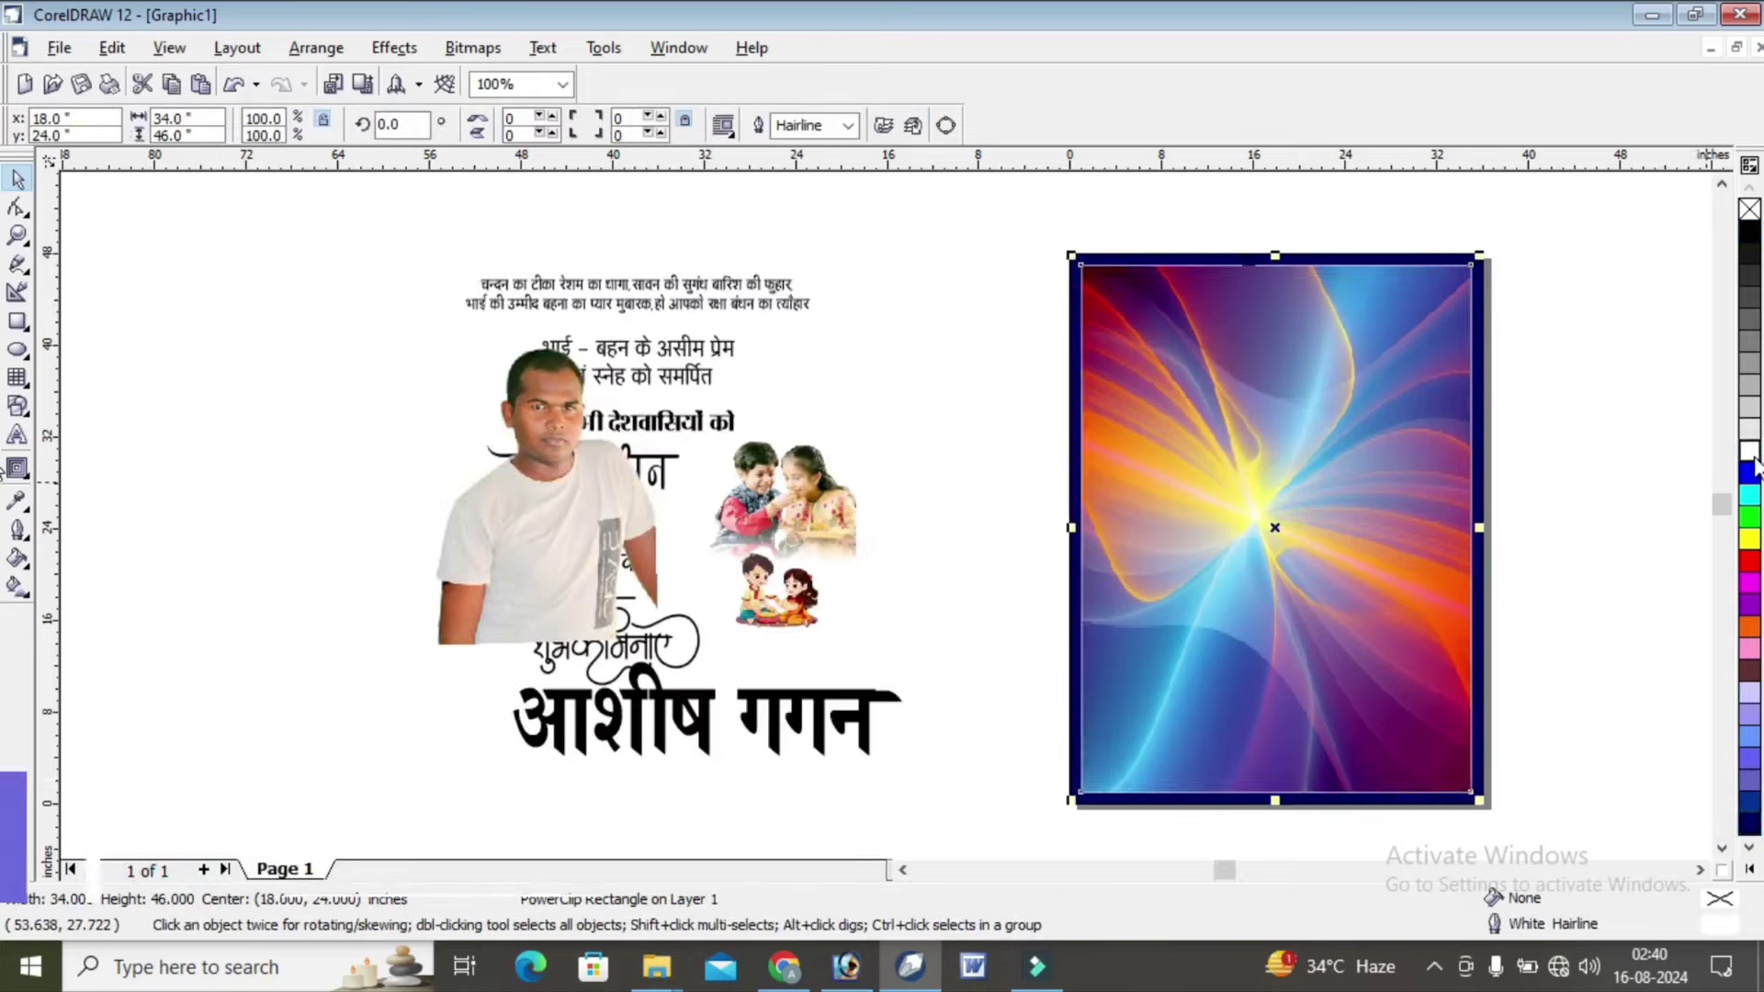
key("F12")
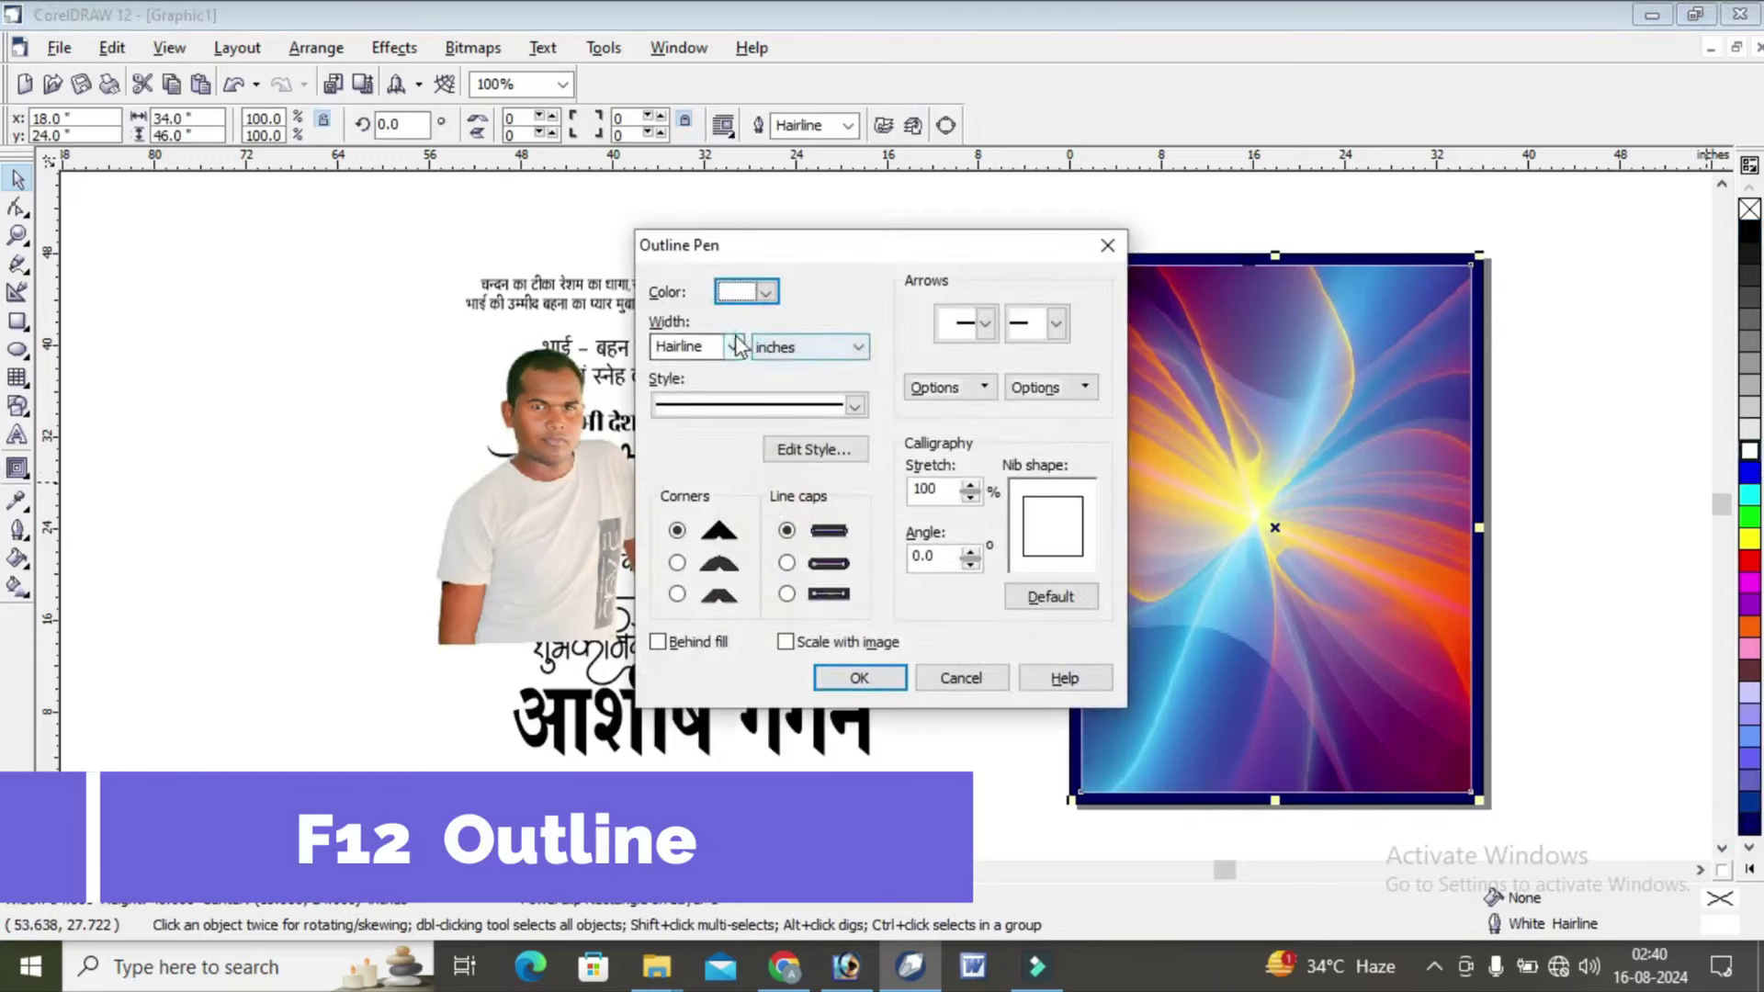
left_click(732, 347)
left_click(703, 507)
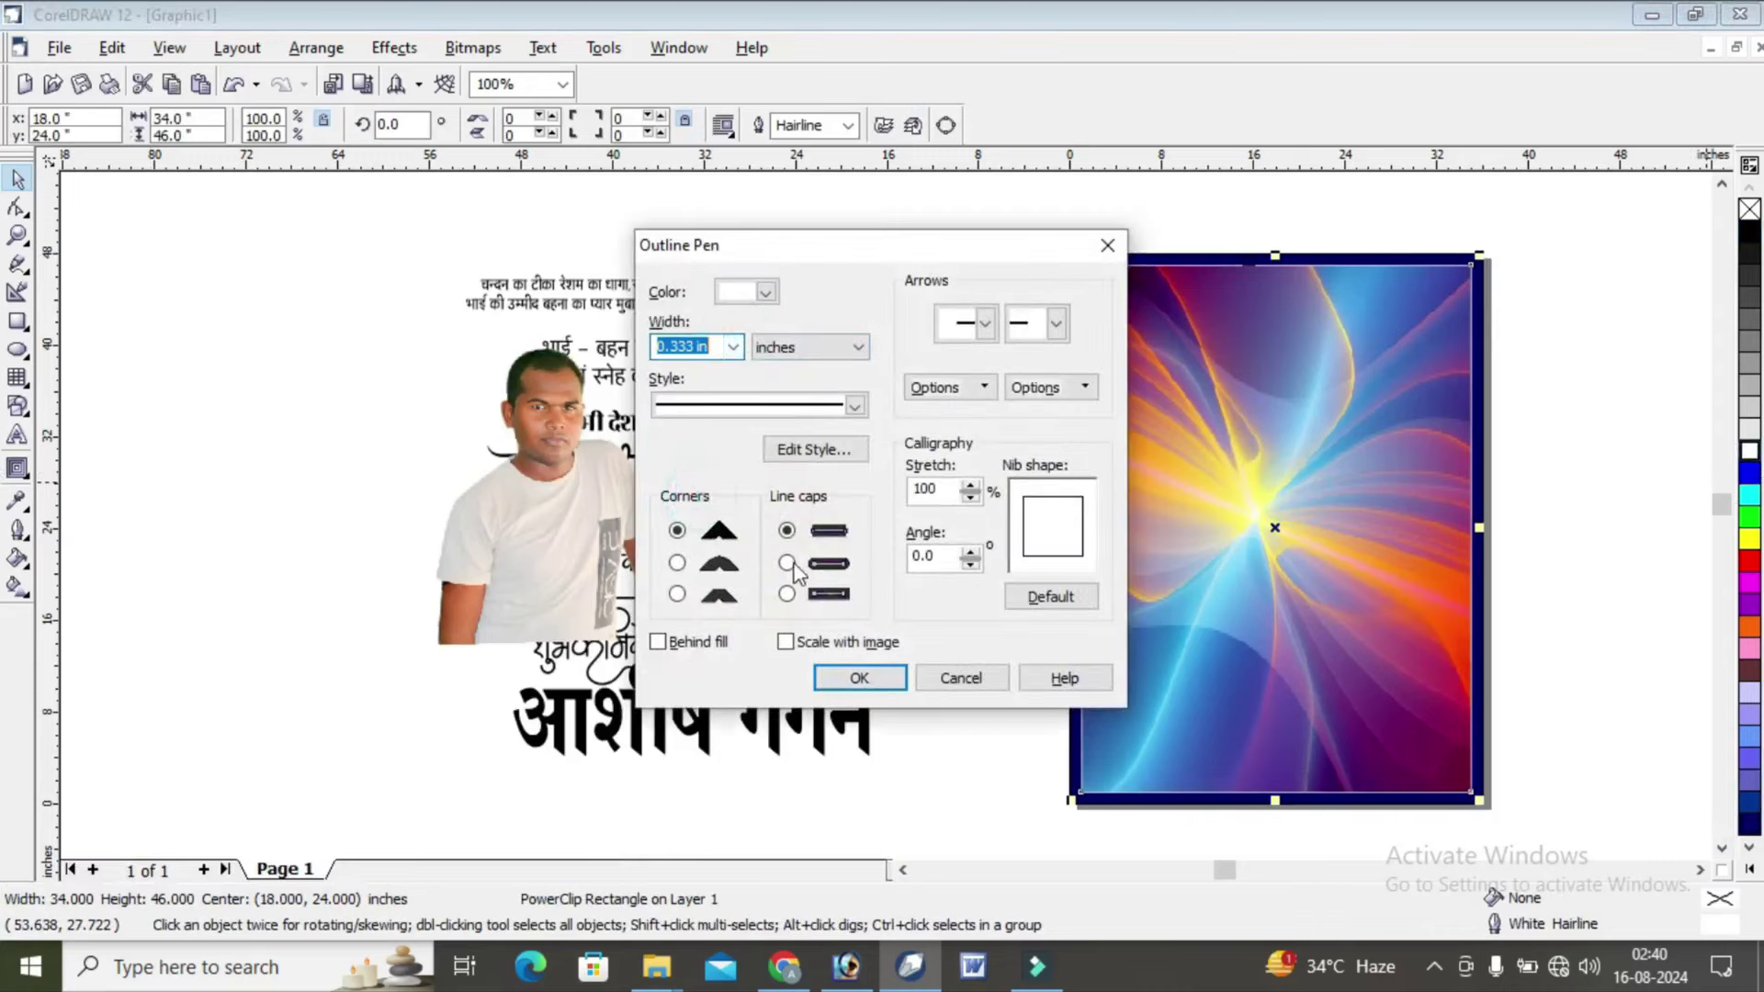
left_click(827, 678)
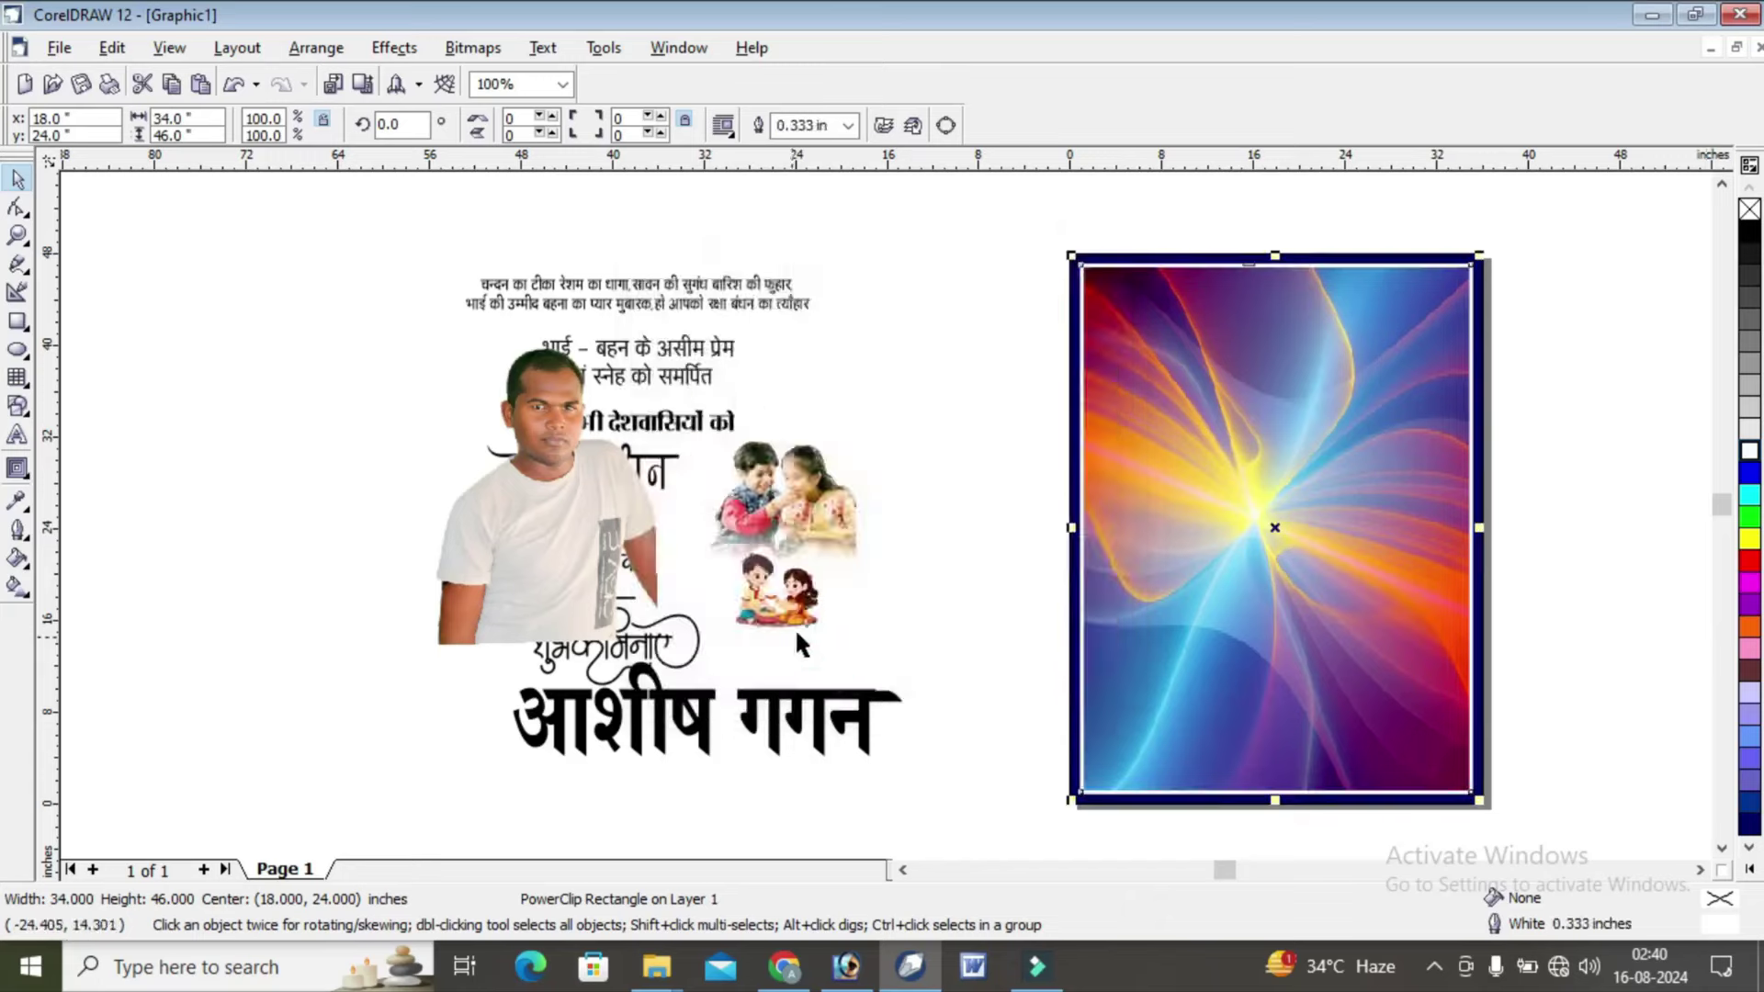
left_click(602, 487)
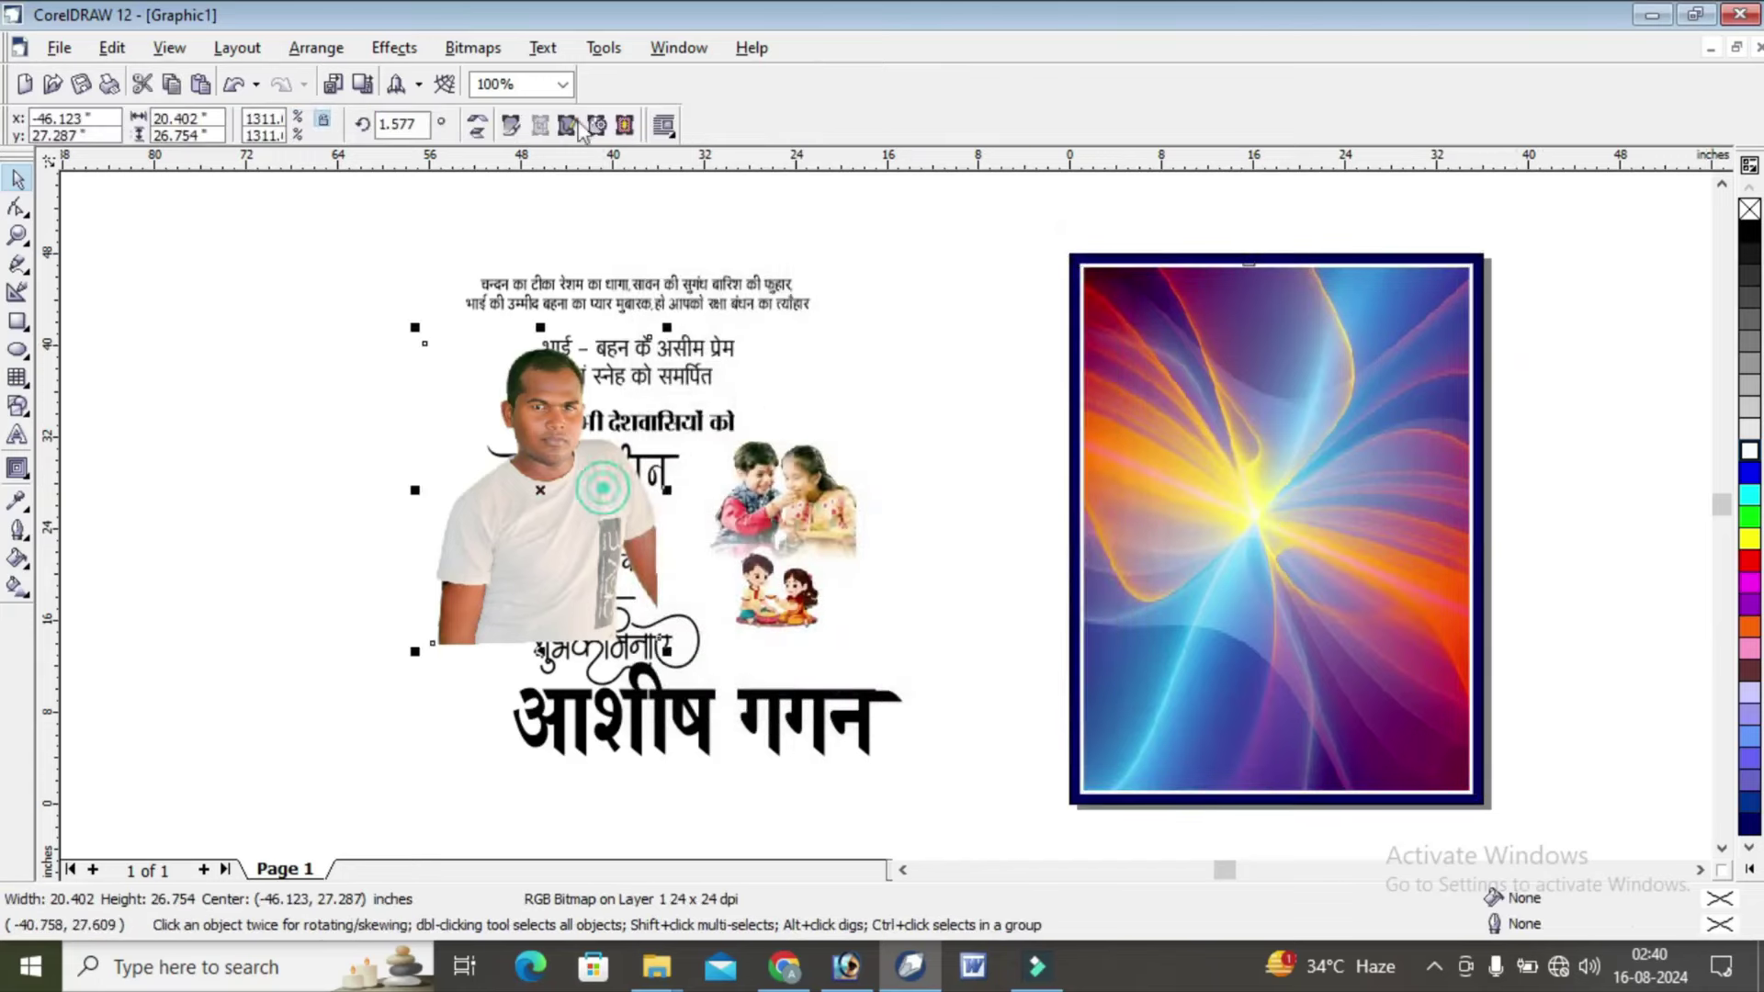
- PowerClip the man's photo into the background frame, positioned in the bottom-right corner
left_click(409, 51)
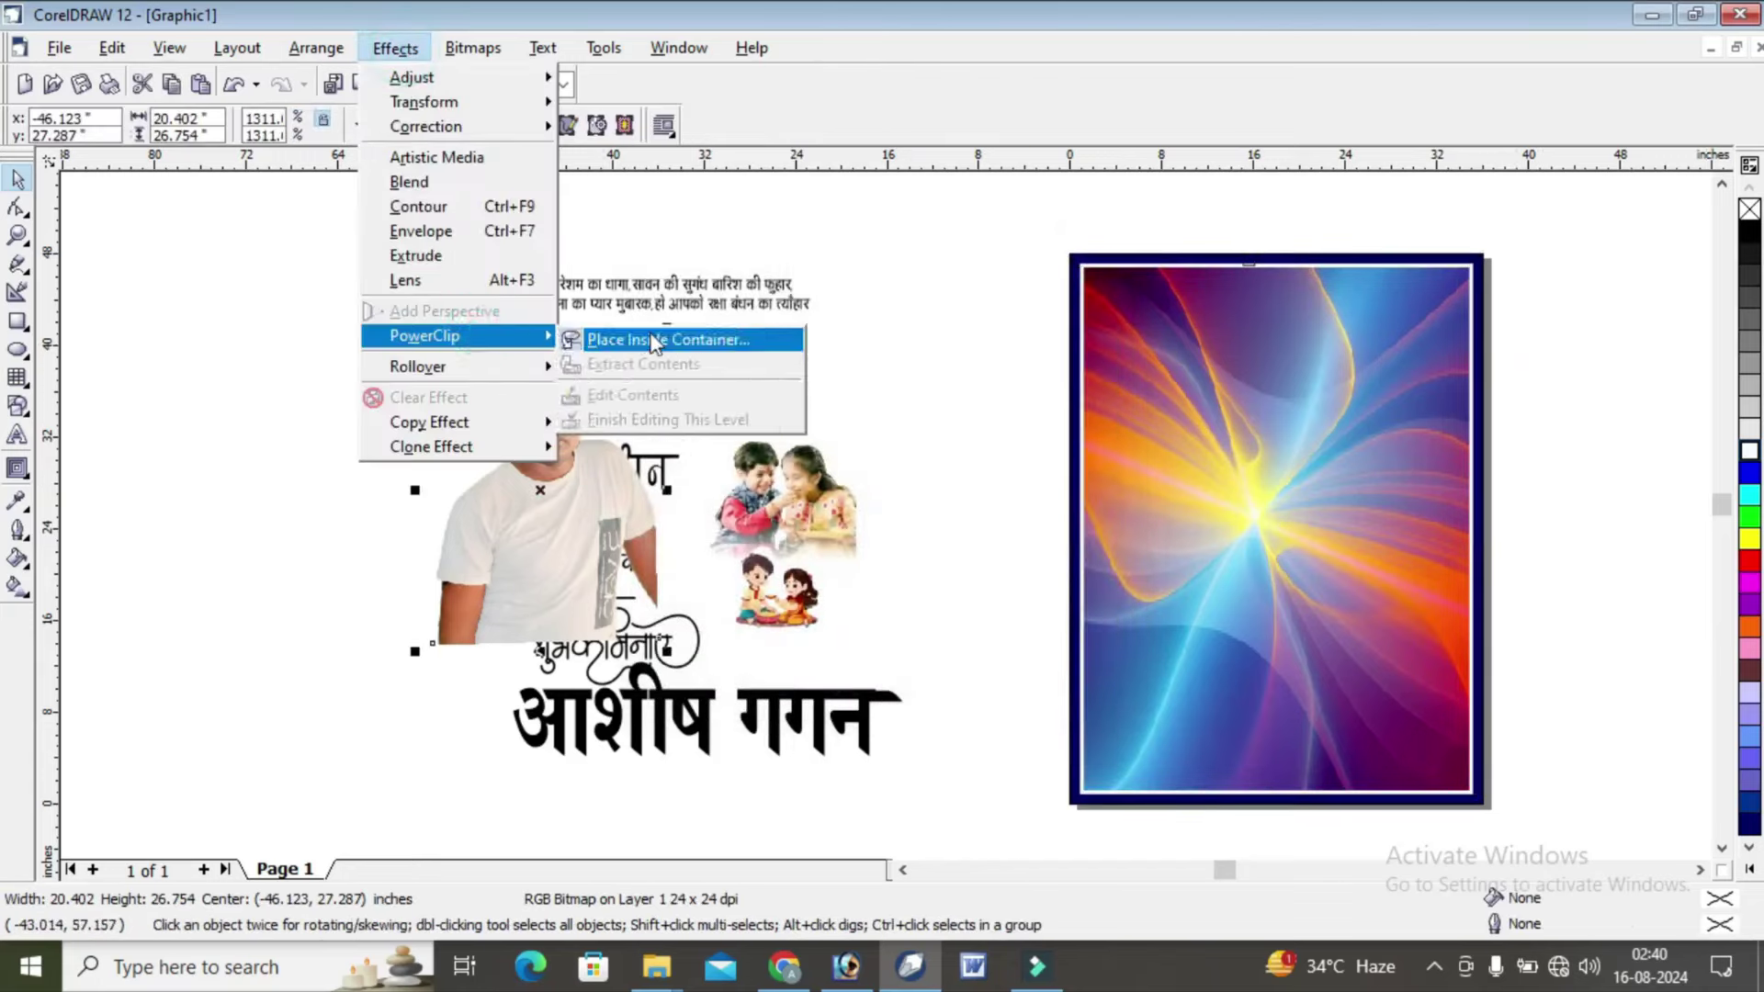
left_click(648, 338)
left_click(1281, 643)
right_click(1350, 622)
left_click(1347, 155)
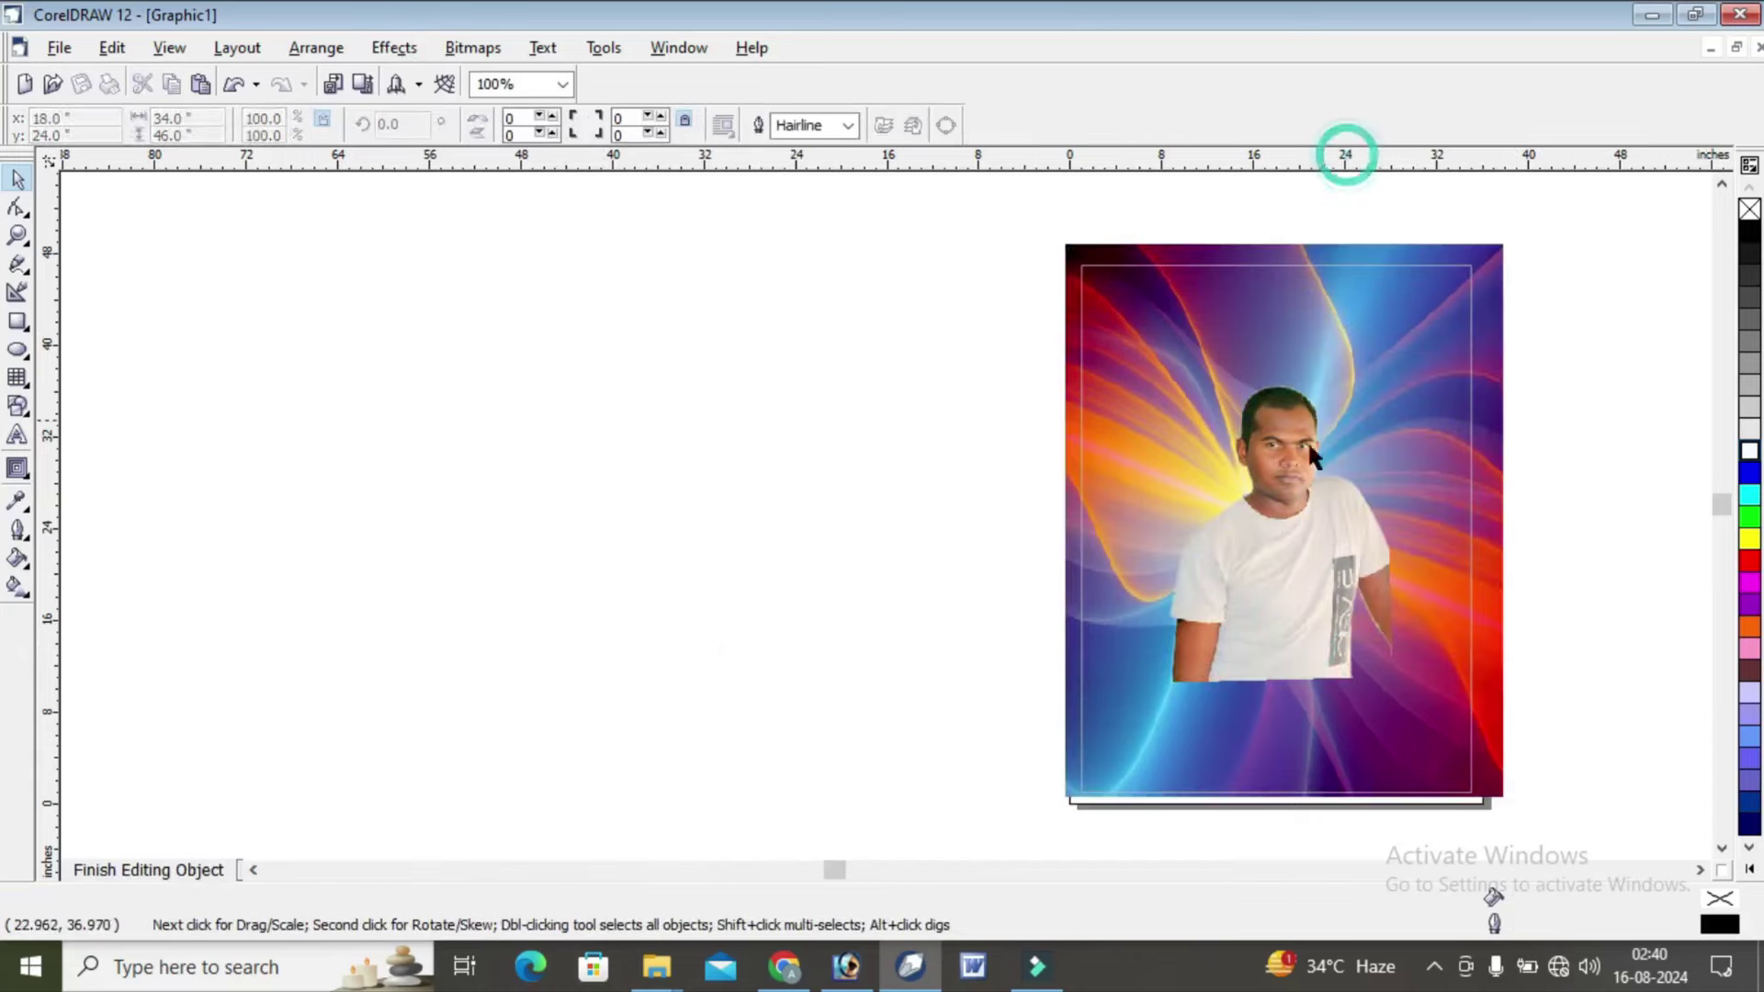
left_click(1294, 465)
left_click_drag(1280, 577, 1388, 707)
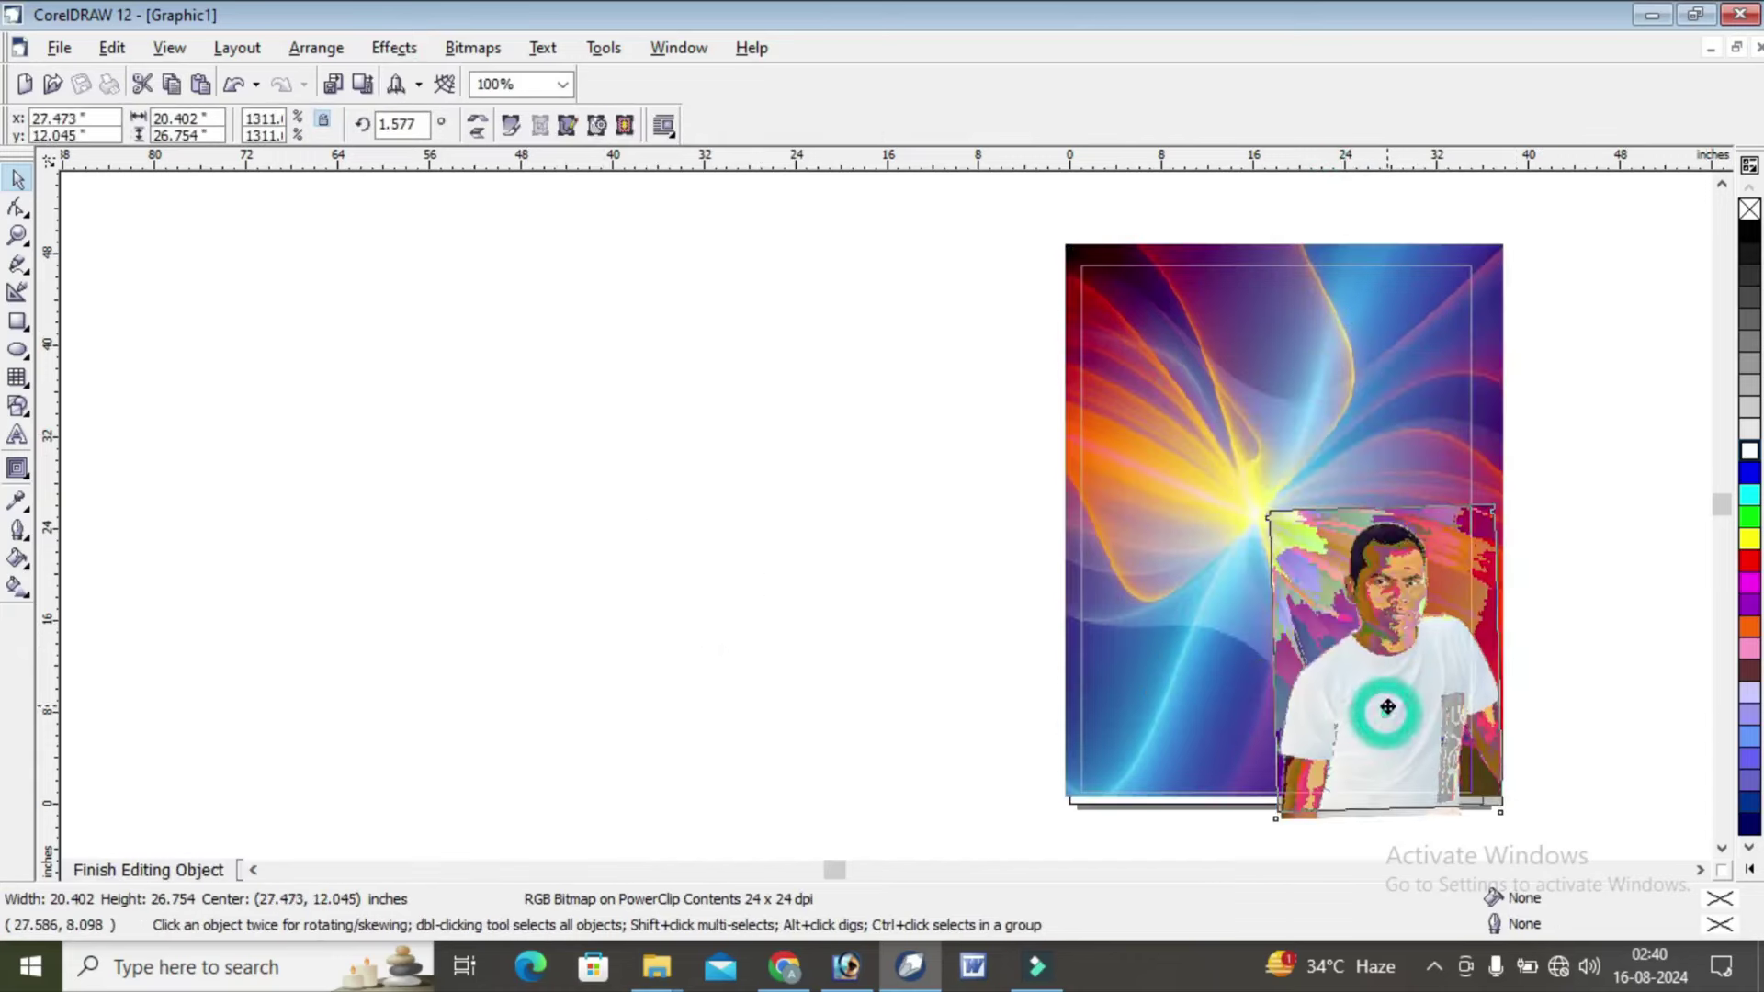
left_click(187, 870)
left_click(1568, 349)
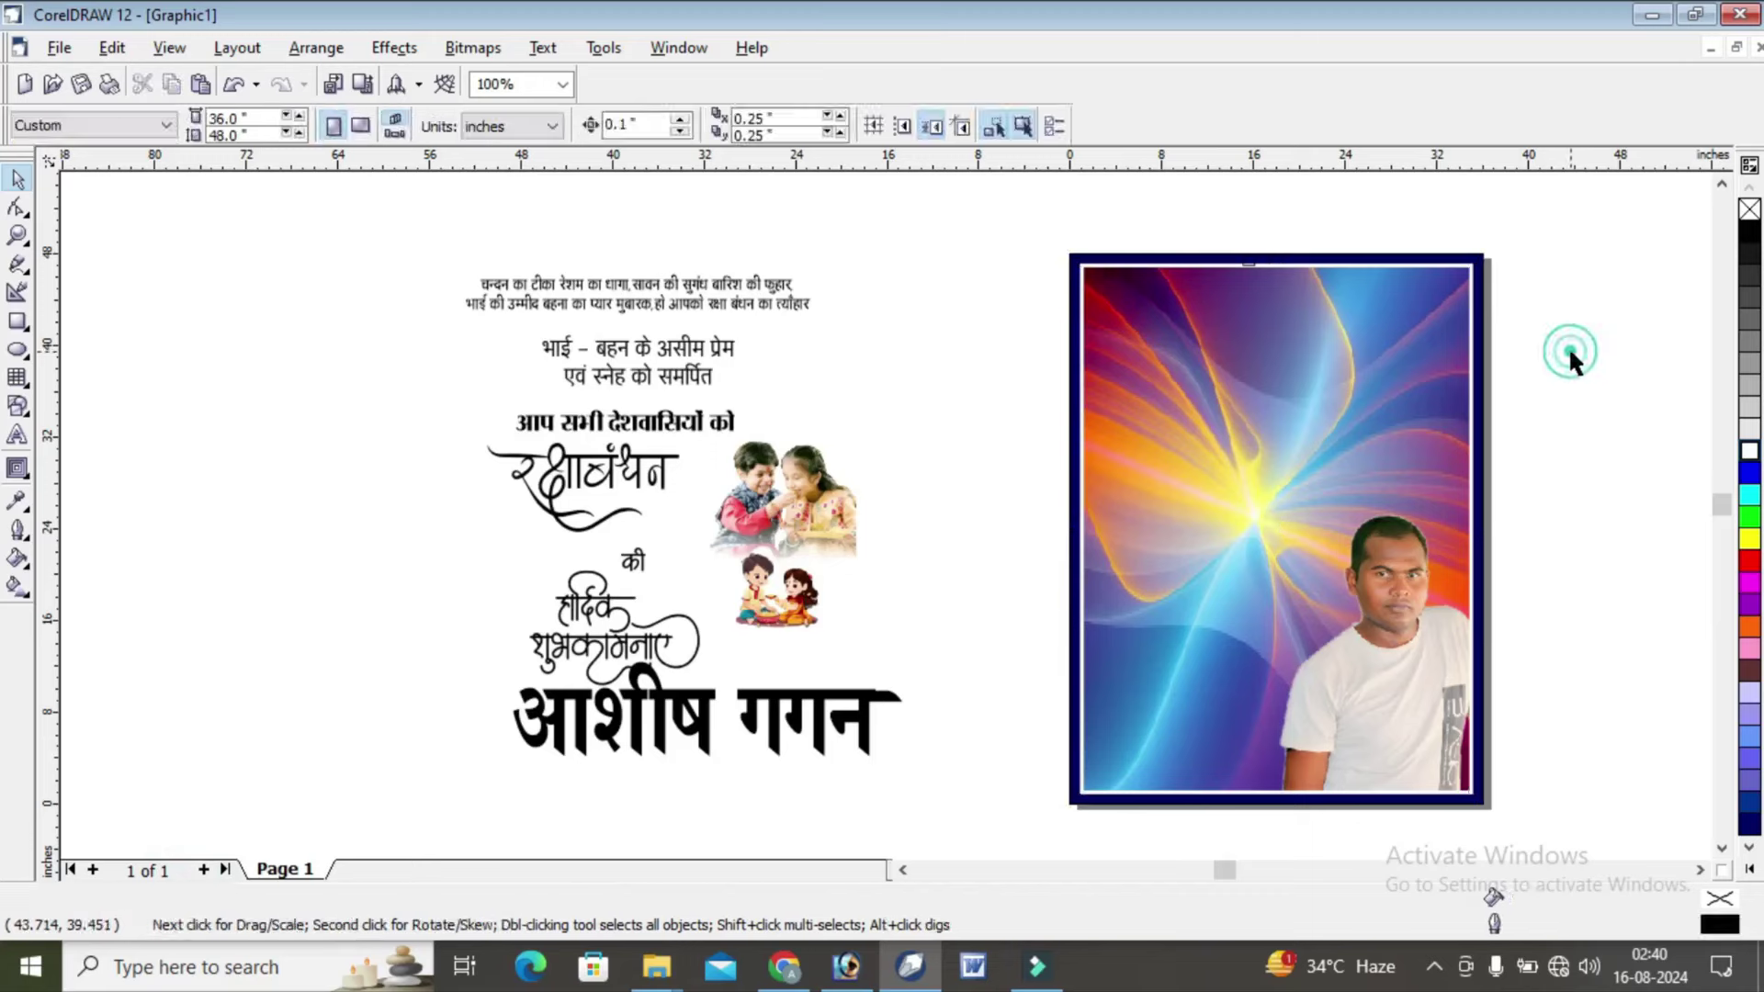
- Save the drawing as Graphic1 in a new Desktop folder, New folder (2)
key("ctrl+s")
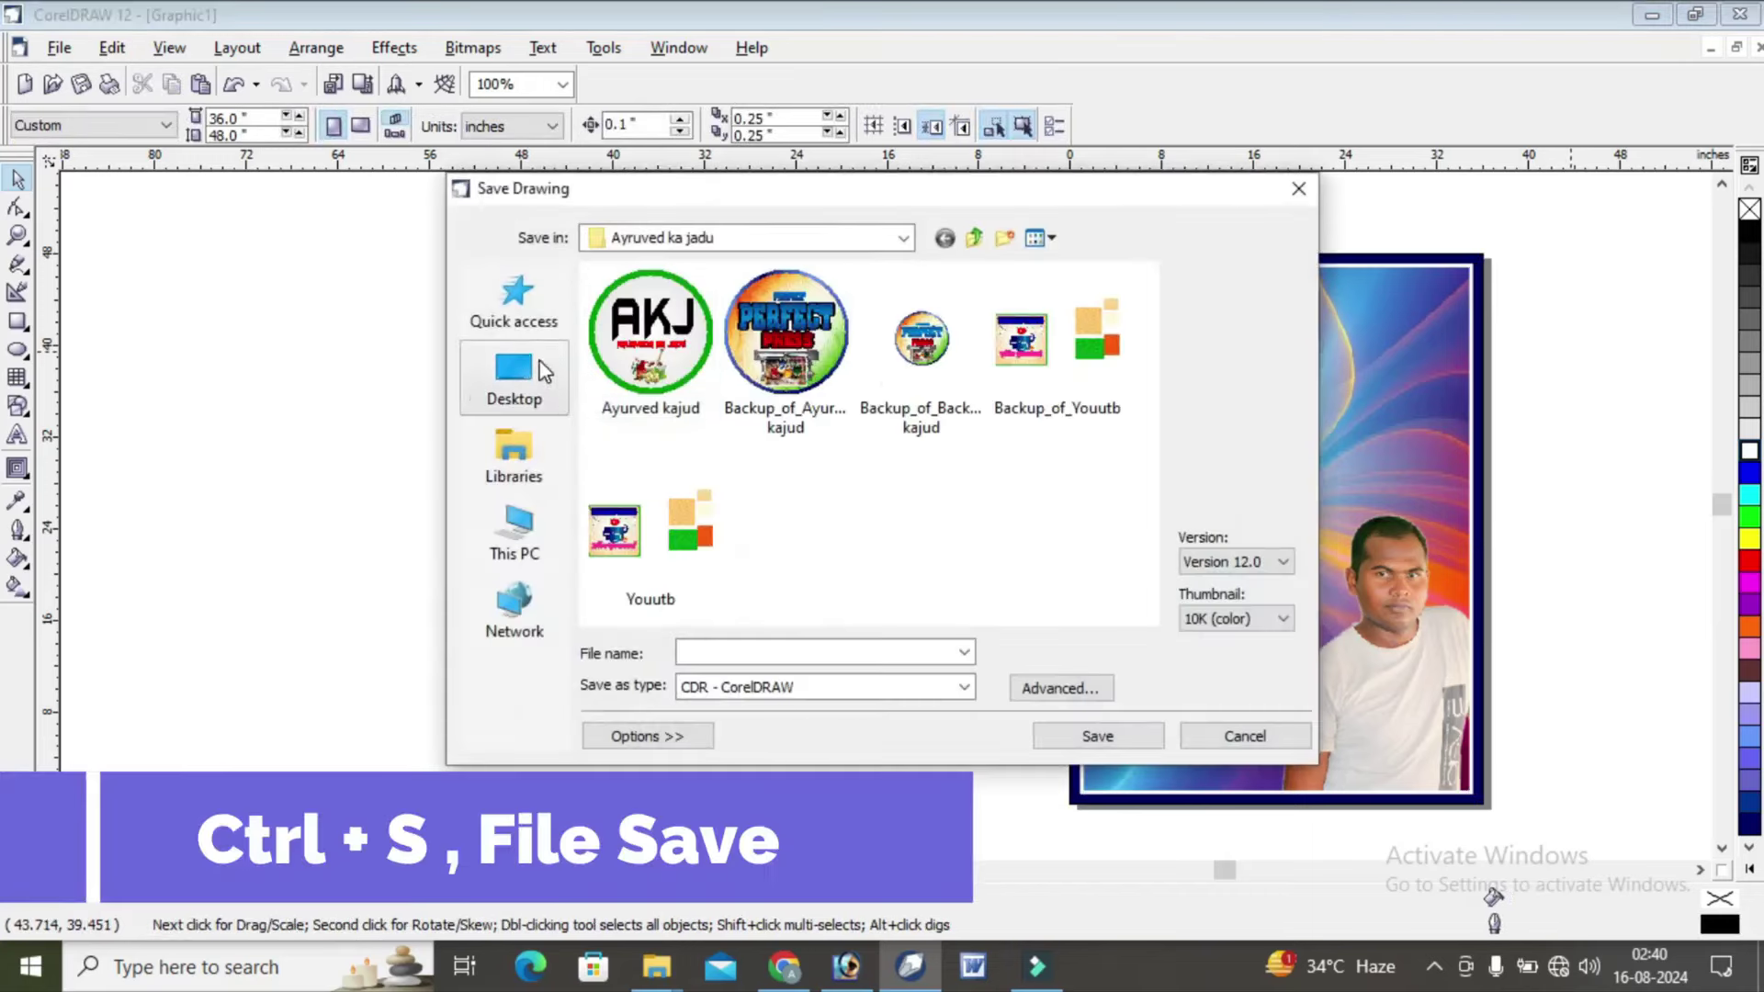
left_click(528, 368)
left_click(1005, 239)
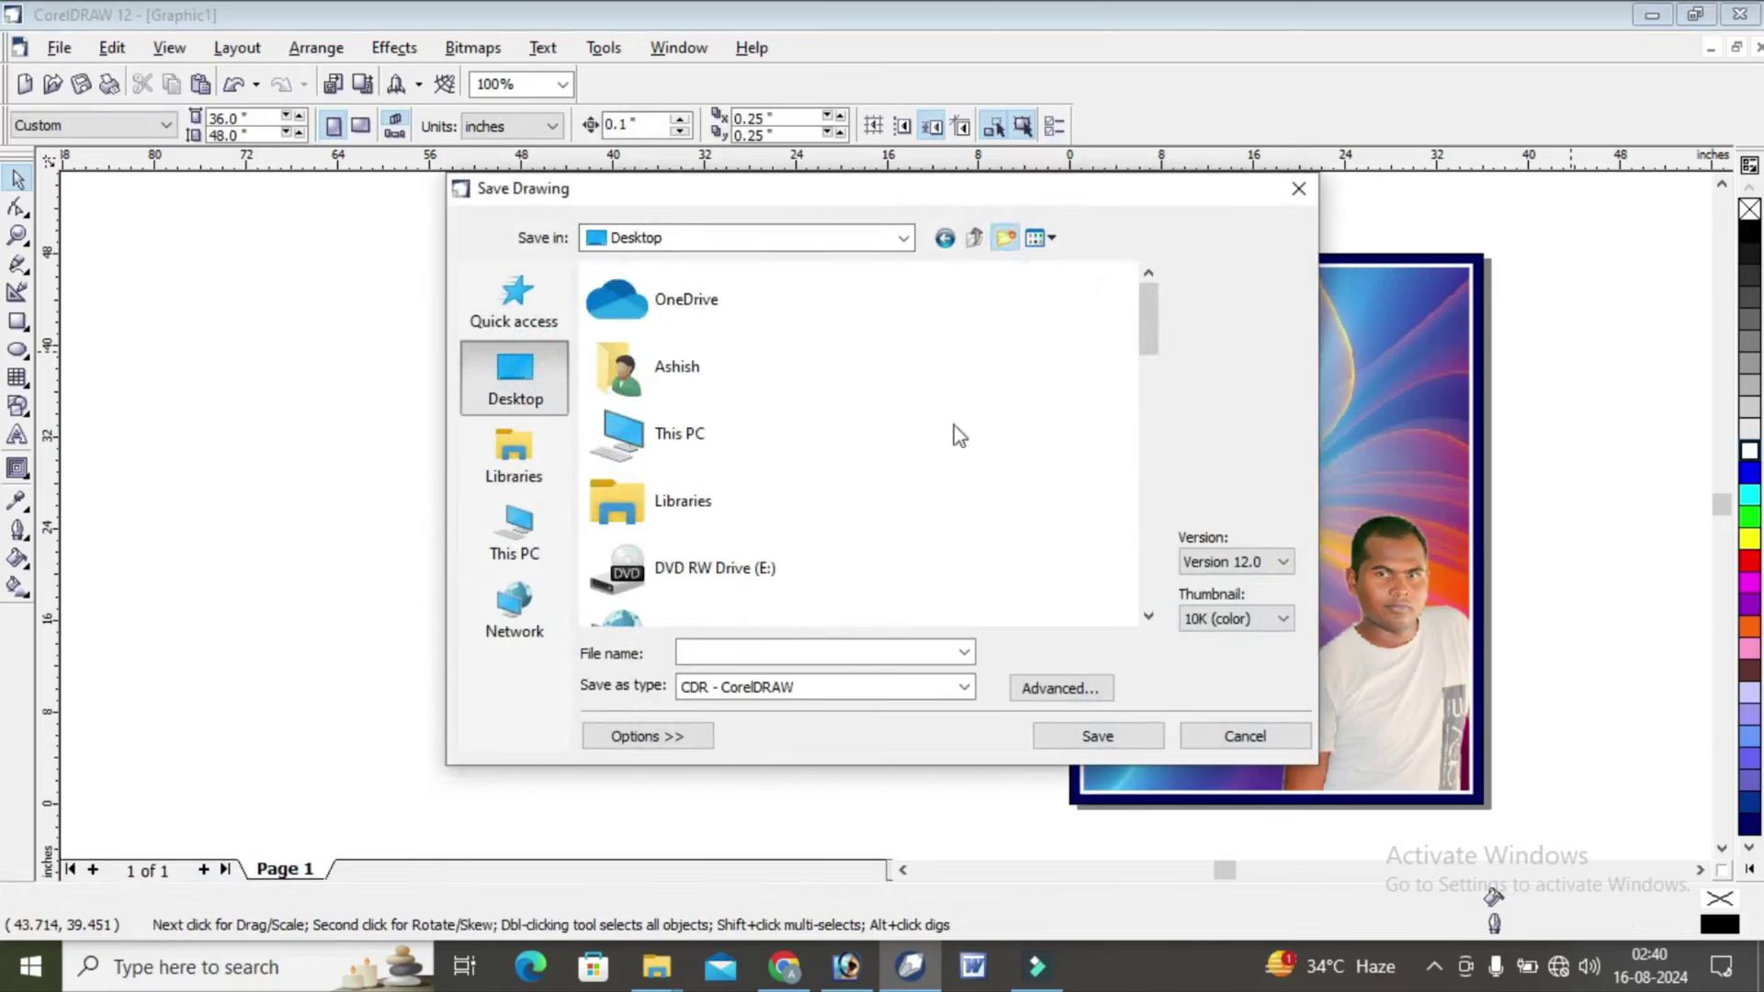
right_click(723, 594)
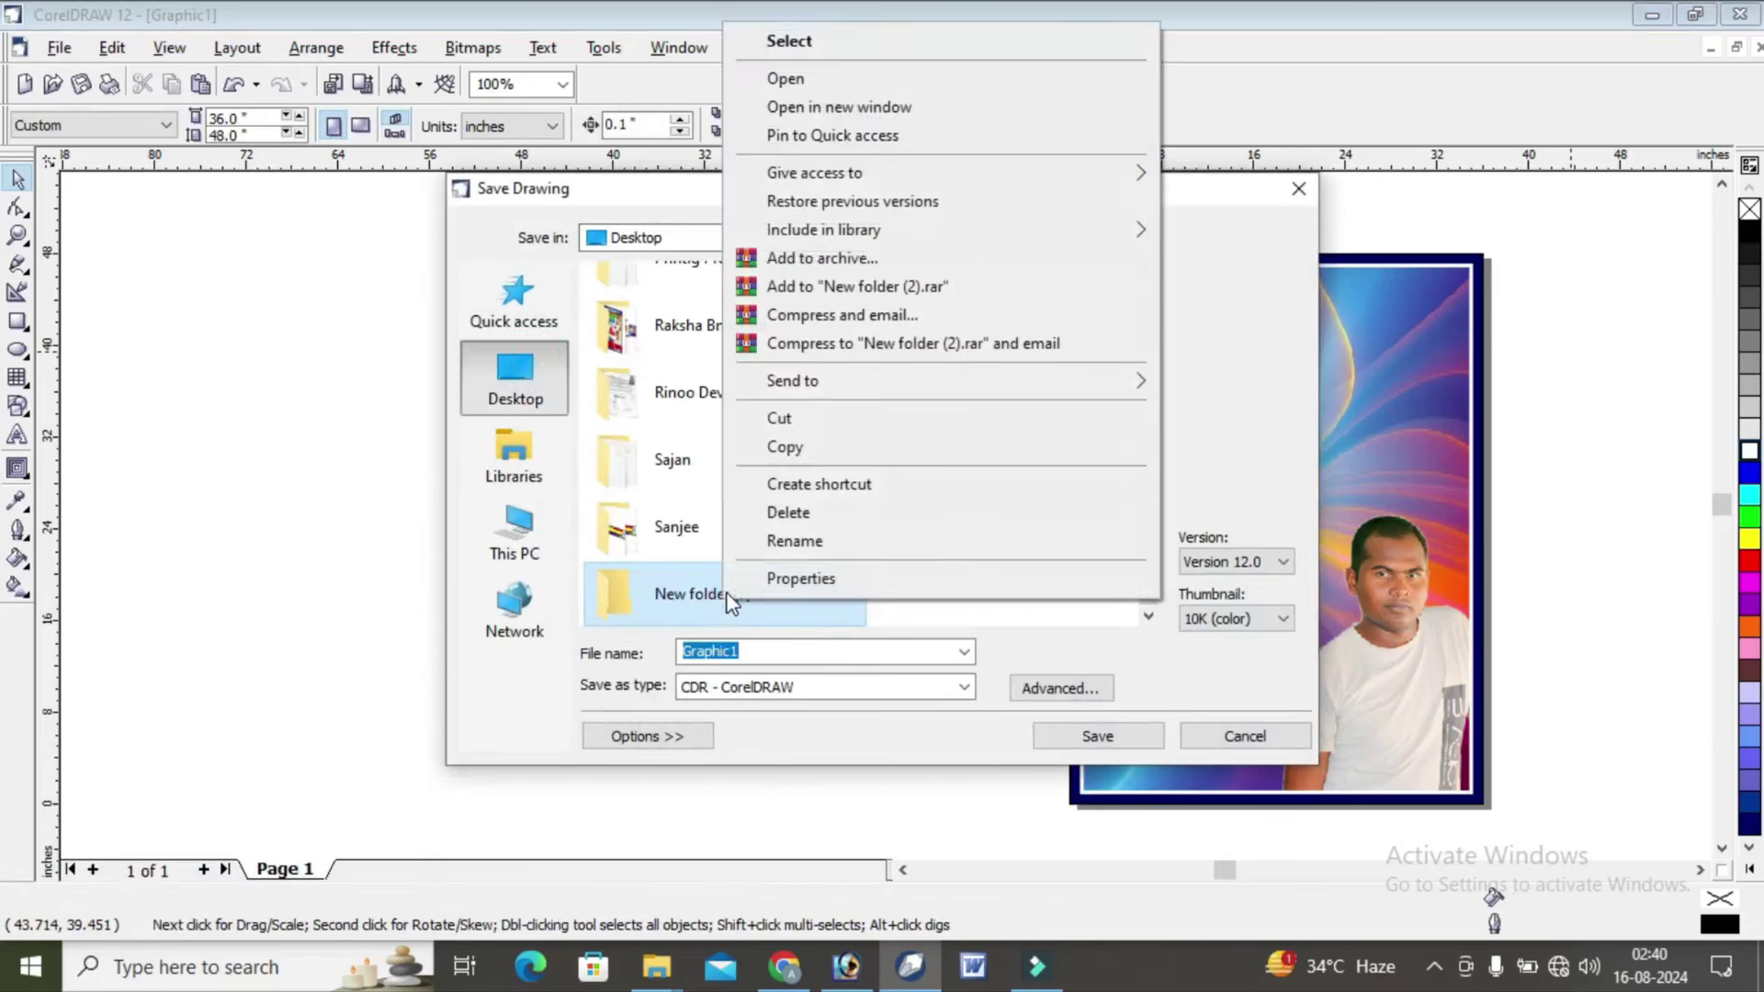
left_click(795, 541)
double_click(689, 593)
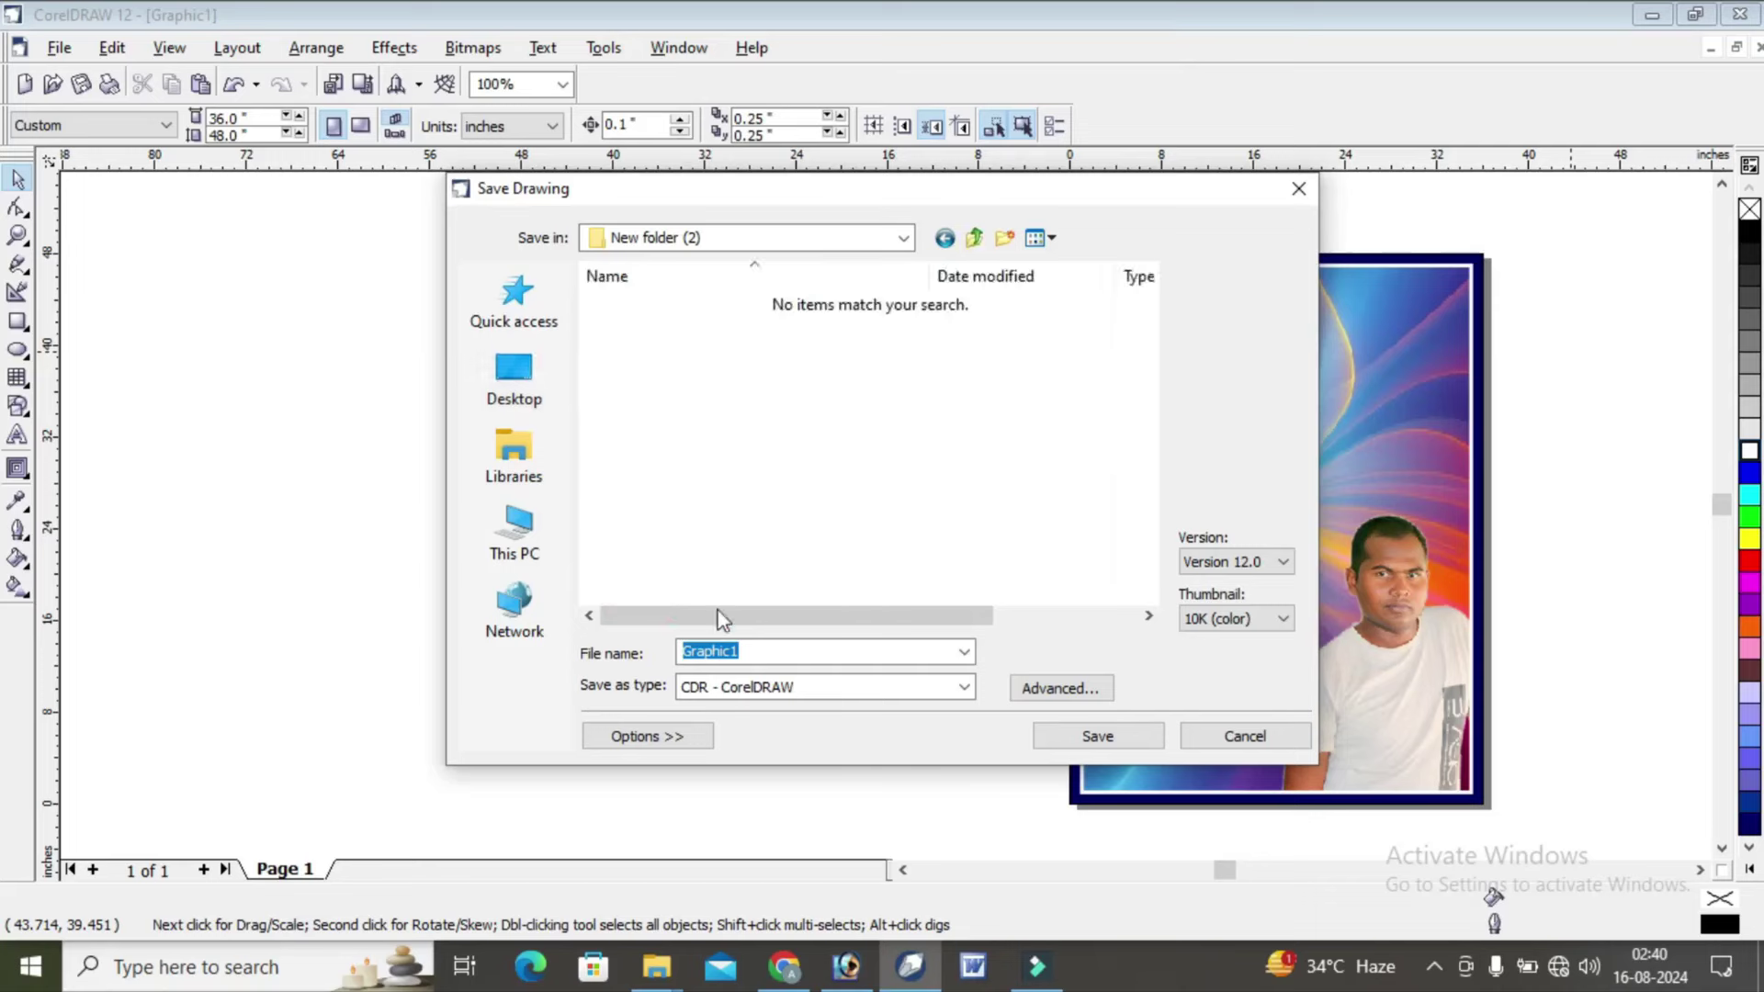
left_click(1094, 736)
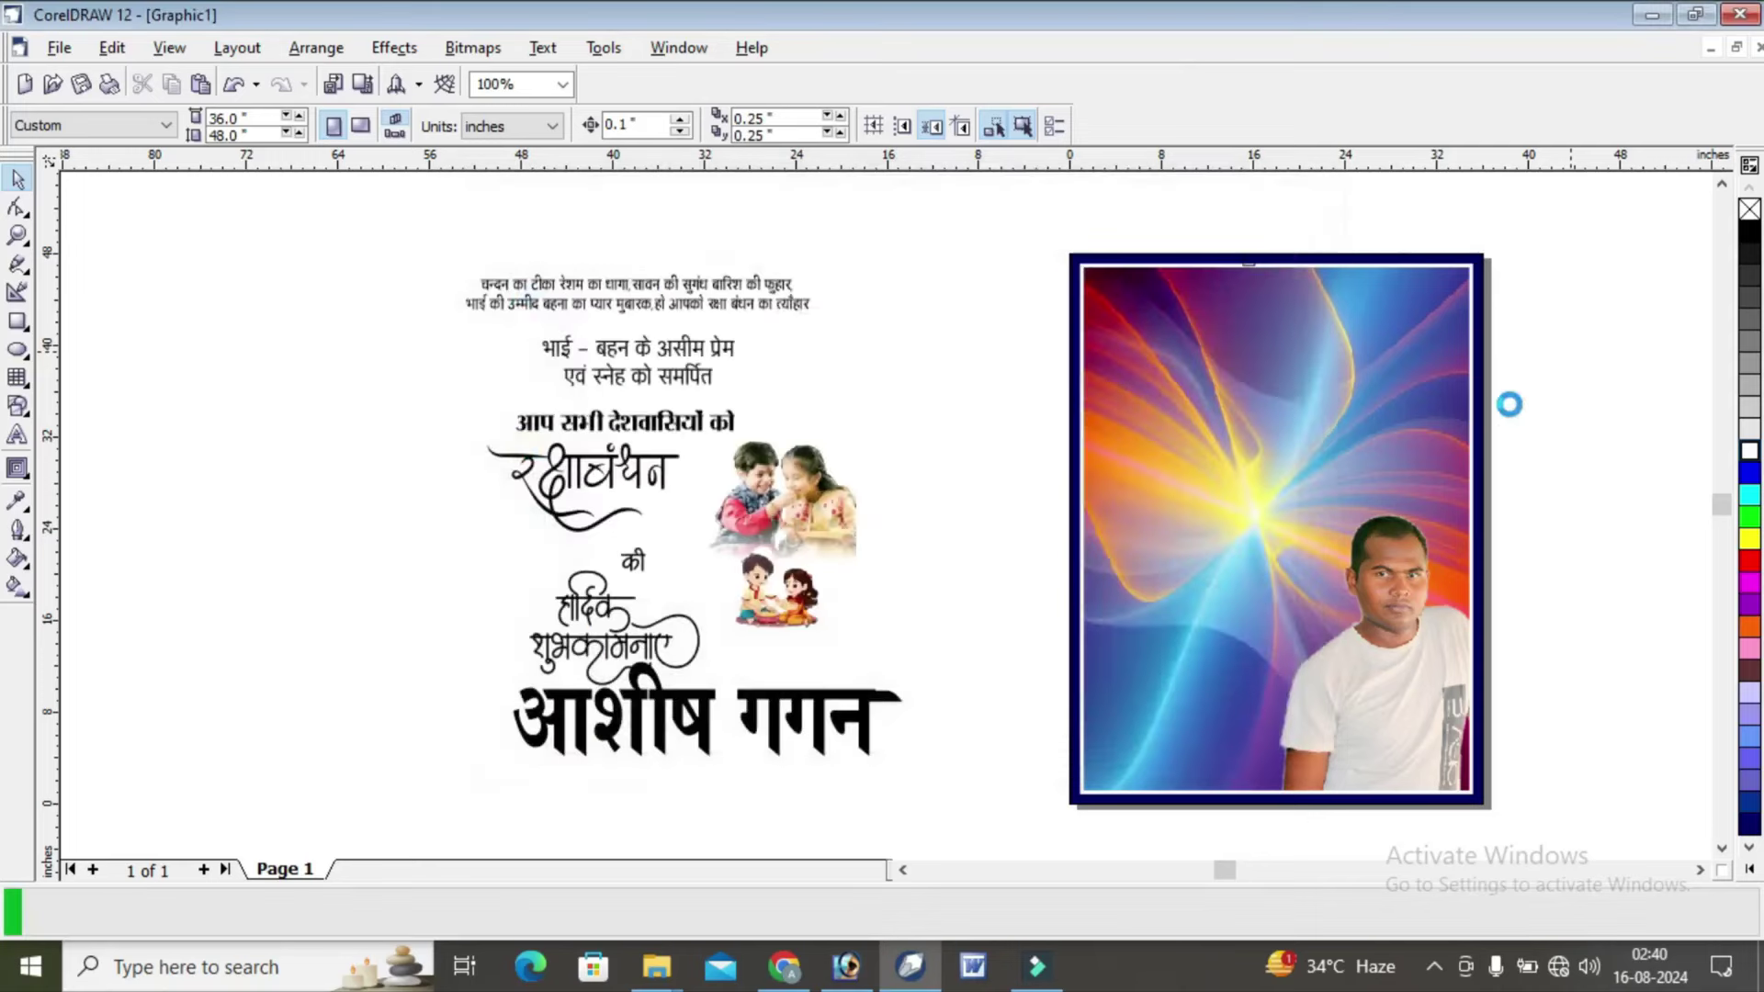
- Select the left Rakhi design's Hindi verse and bring it to the front
left_click(725, 298)
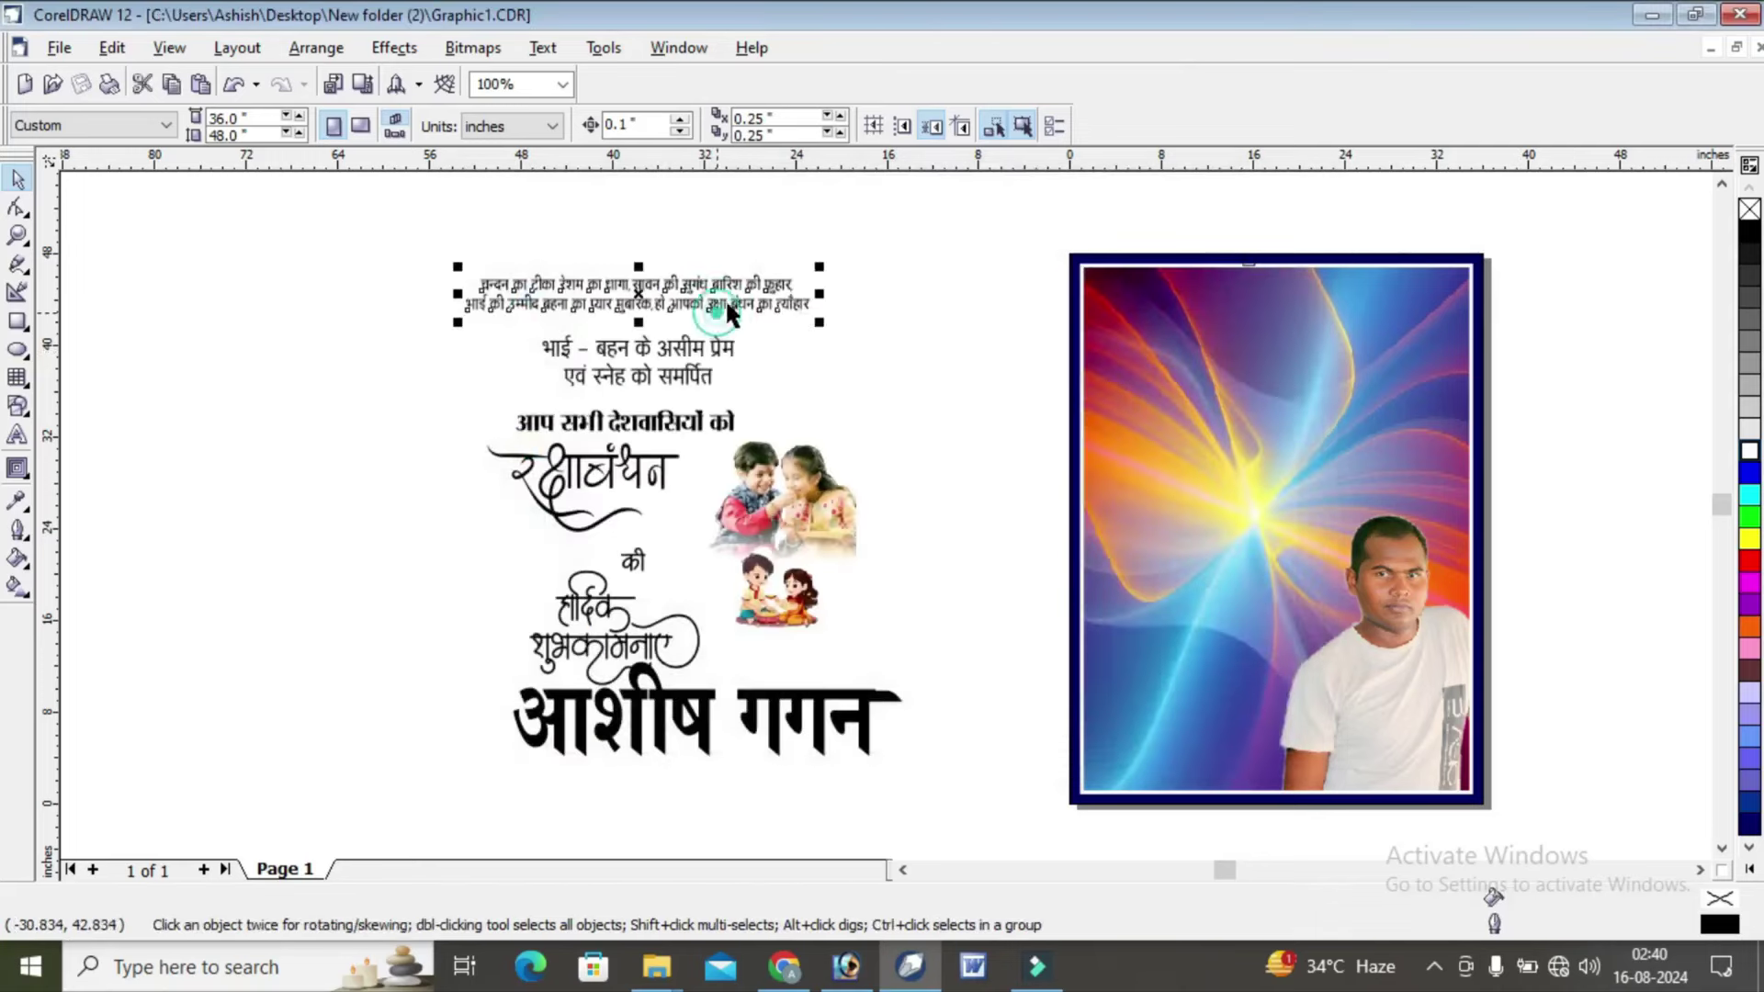
left_click_drag(295, 204, 957, 840)
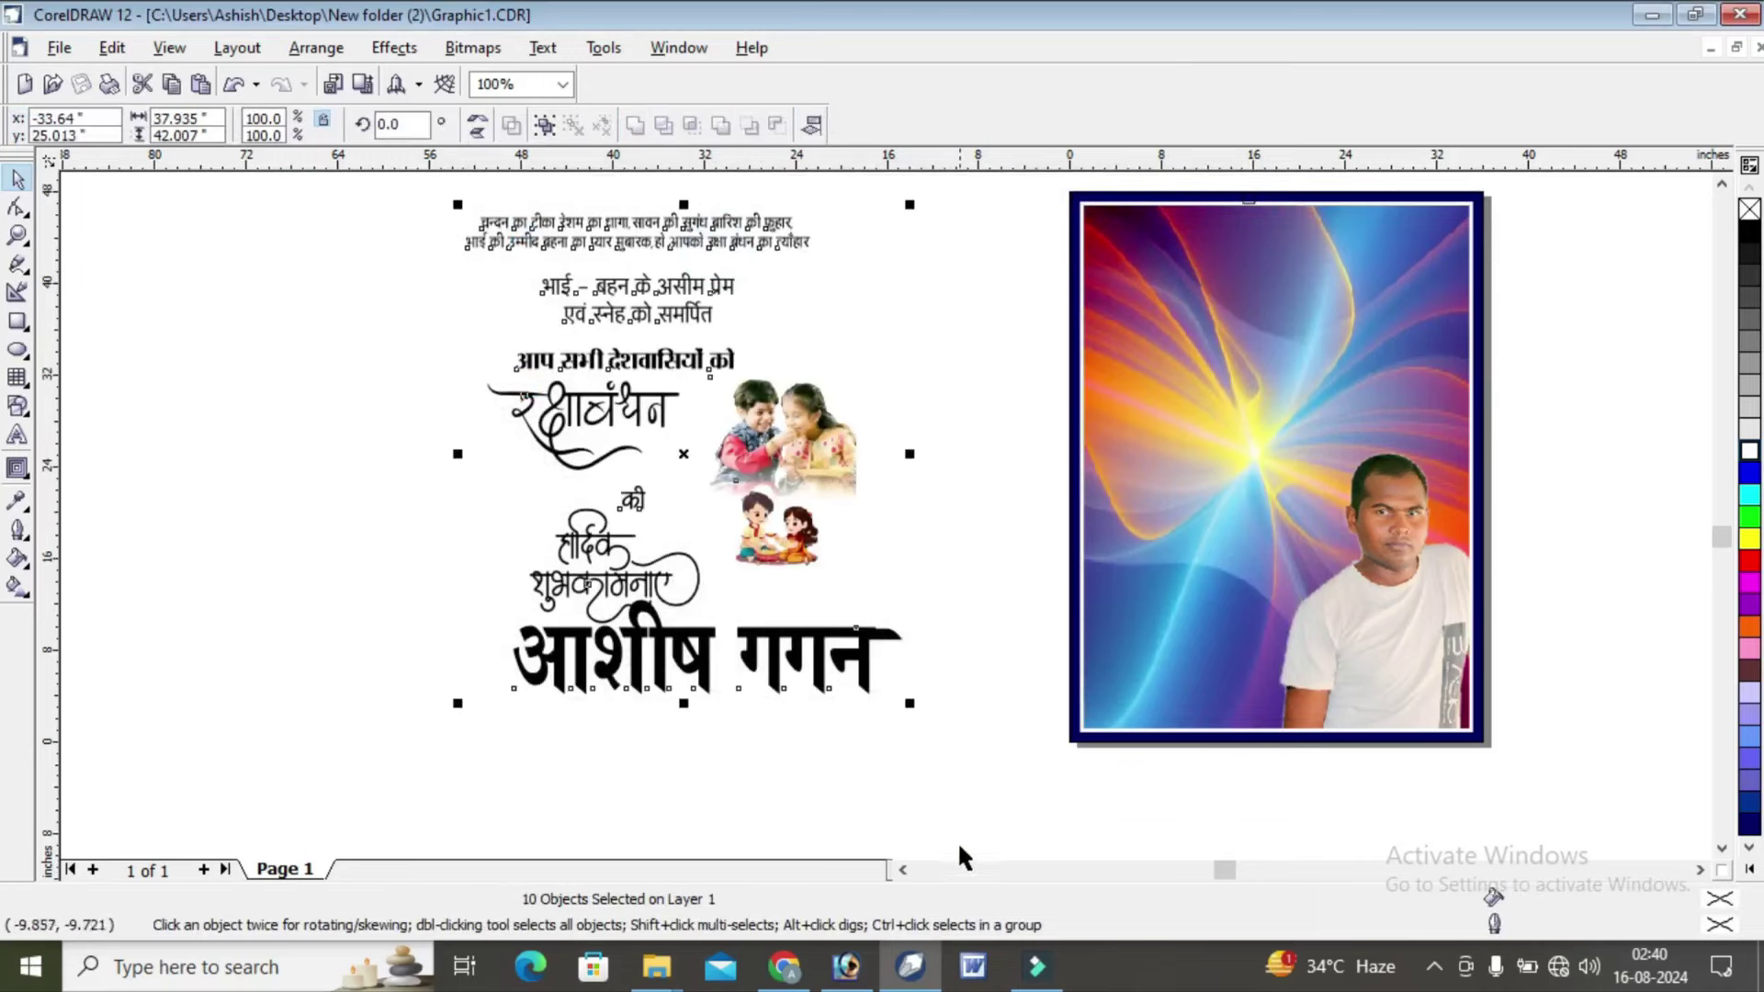
key("shift+Page_Up")
left_click(1597, 264)
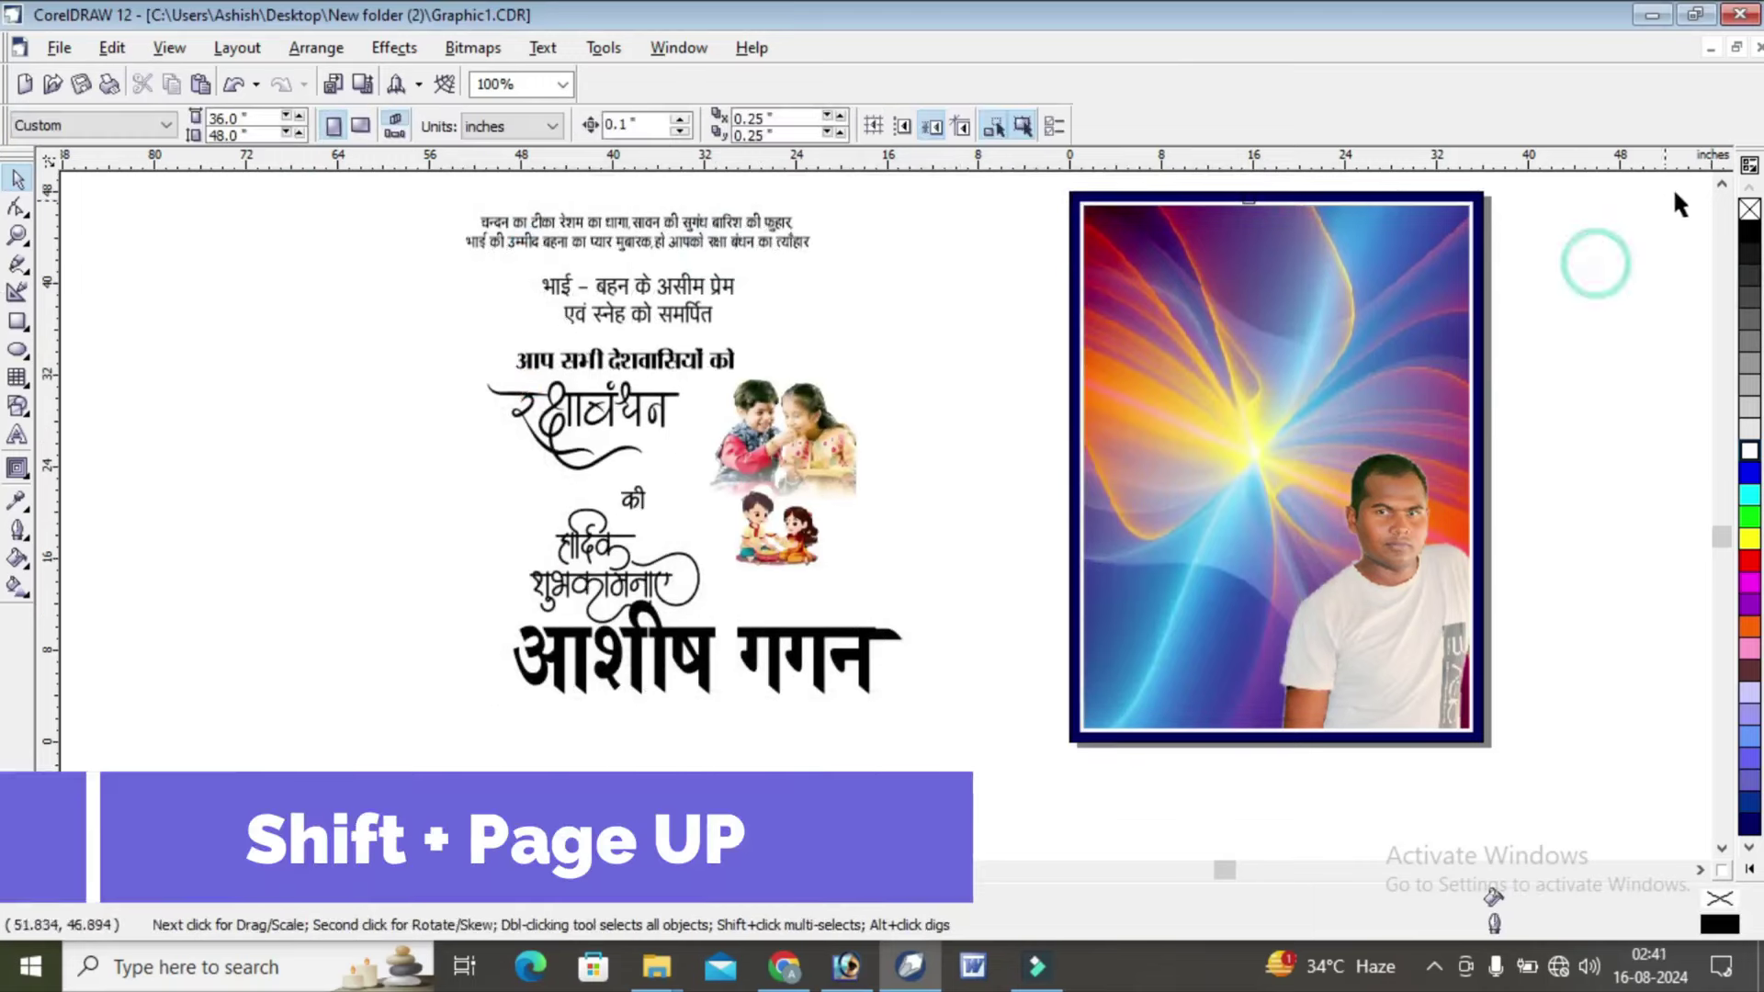
left_click(1722, 184)
- Move the two-line Hindi verse to the top of the poster frame and zoom in on it
left_click_drag(734, 332, 1268, 347)
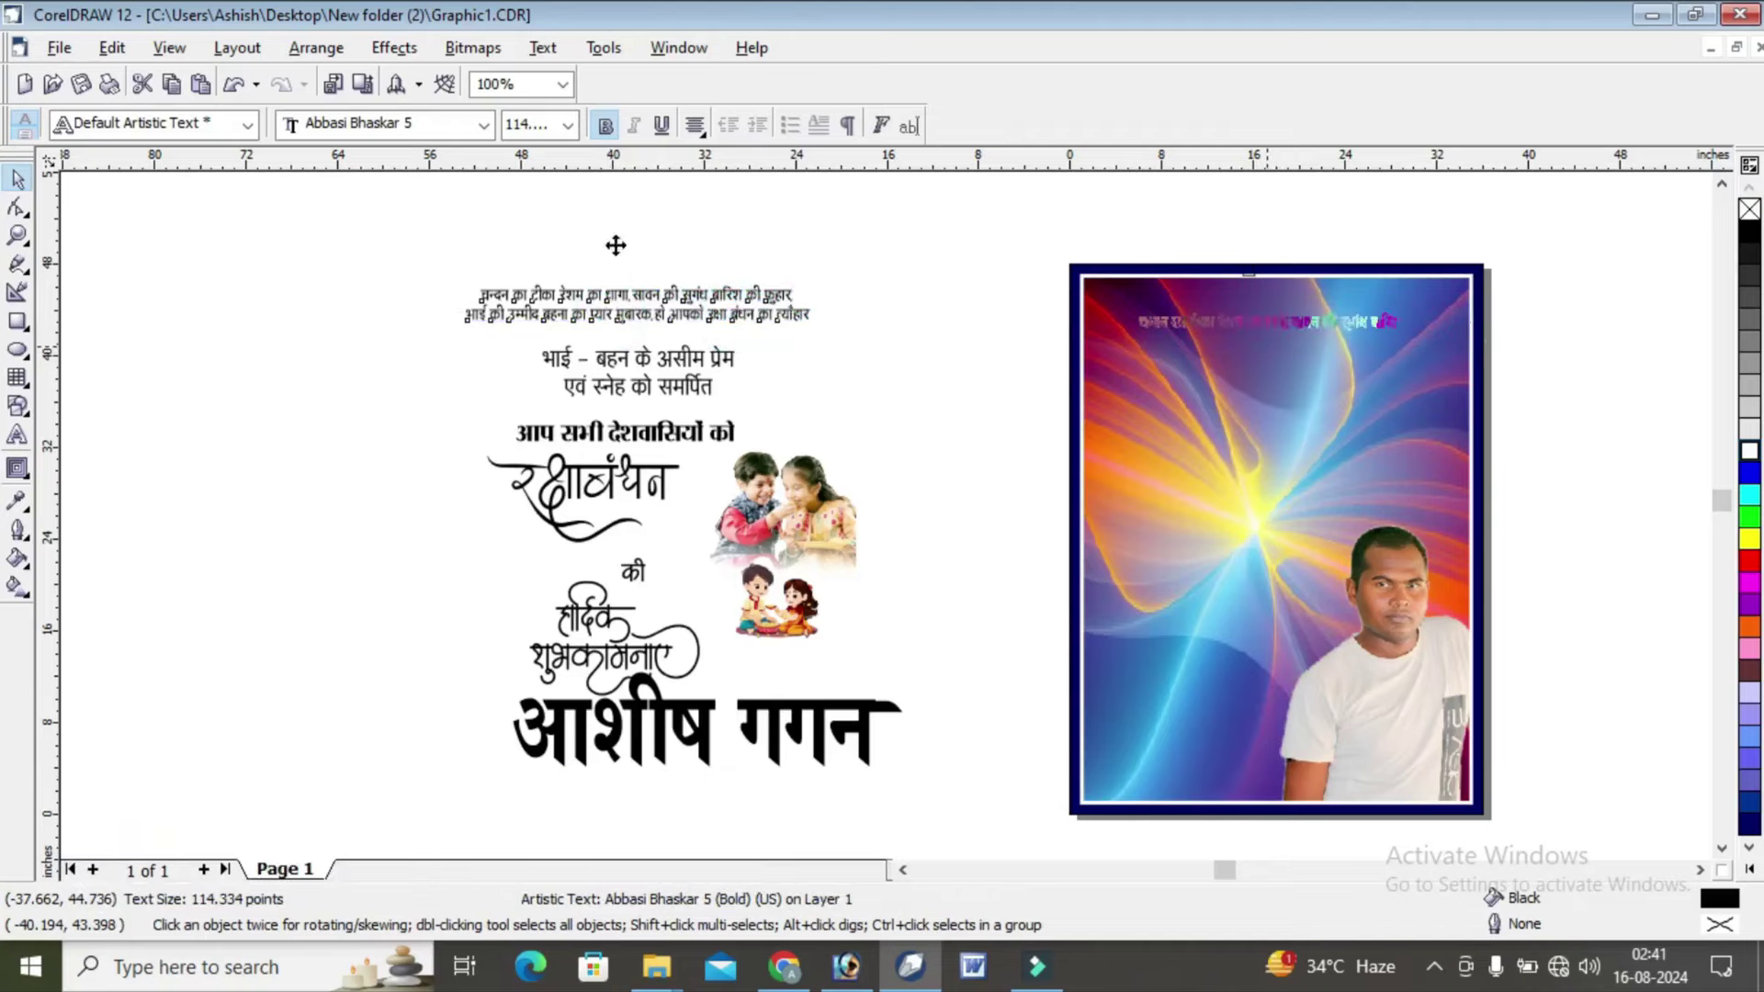
left_click_drag(1268, 348, 1270, 346)
left_click(17, 235)
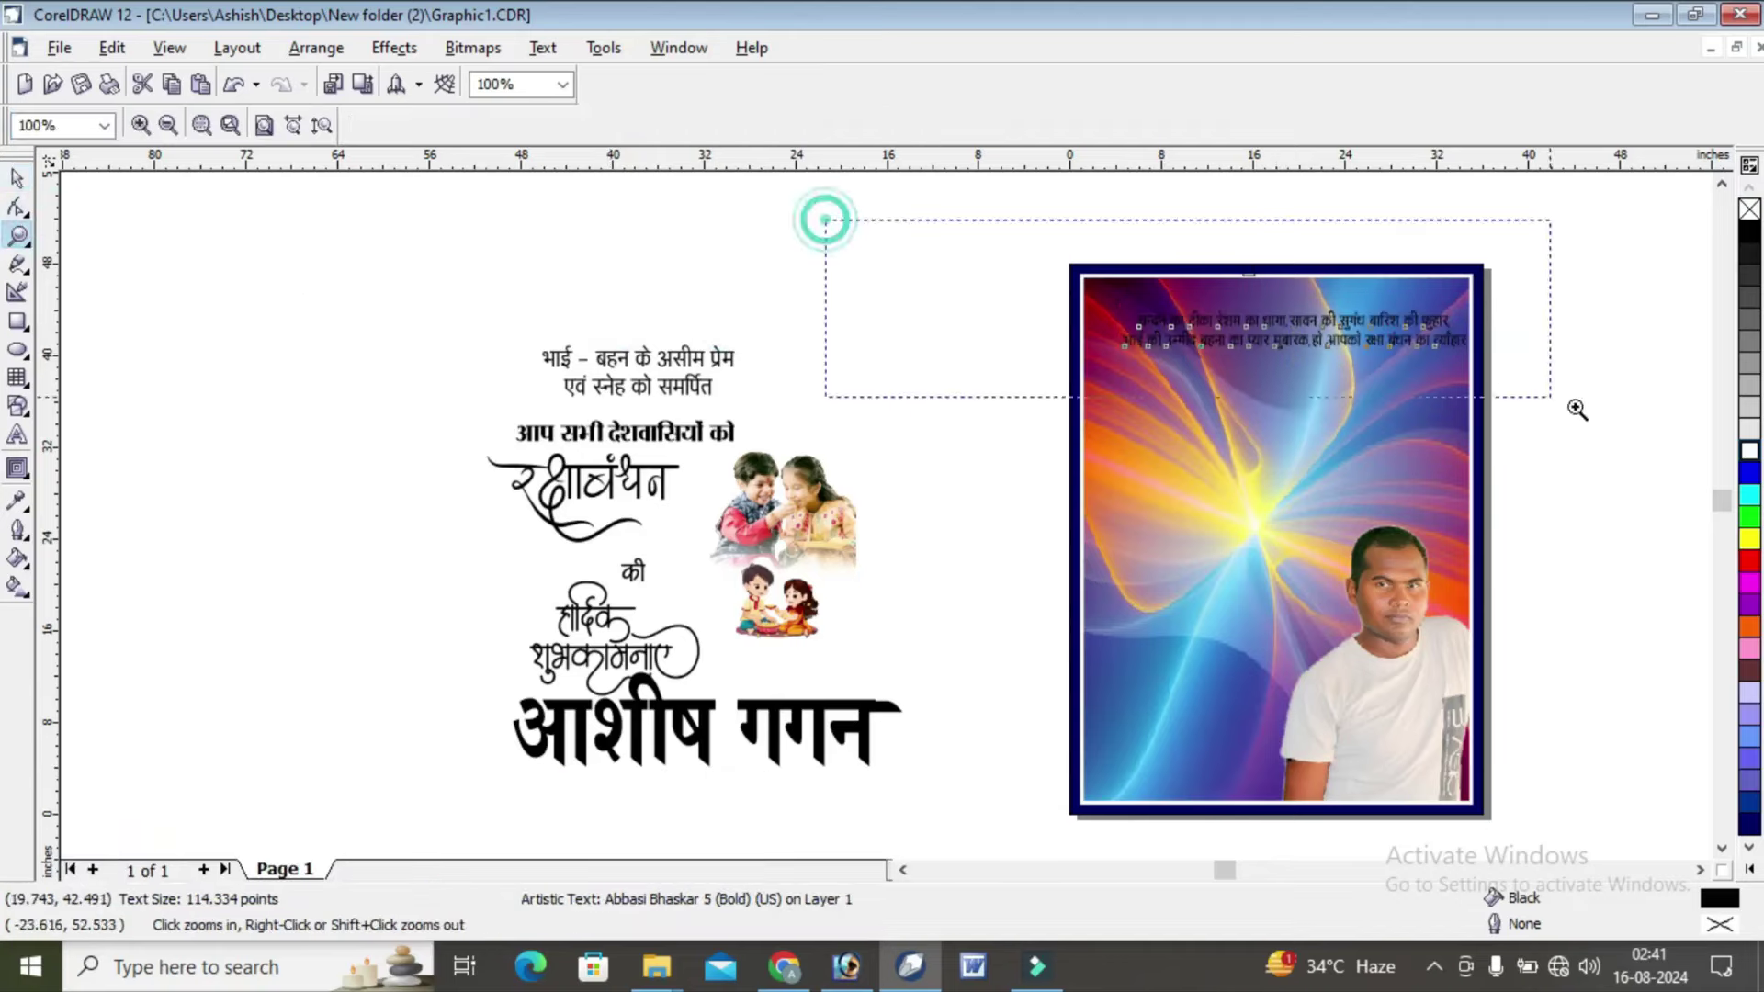
left_click_drag(824, 217, 1575, 405)
left_click_drag(369, 422, 1666, 661)
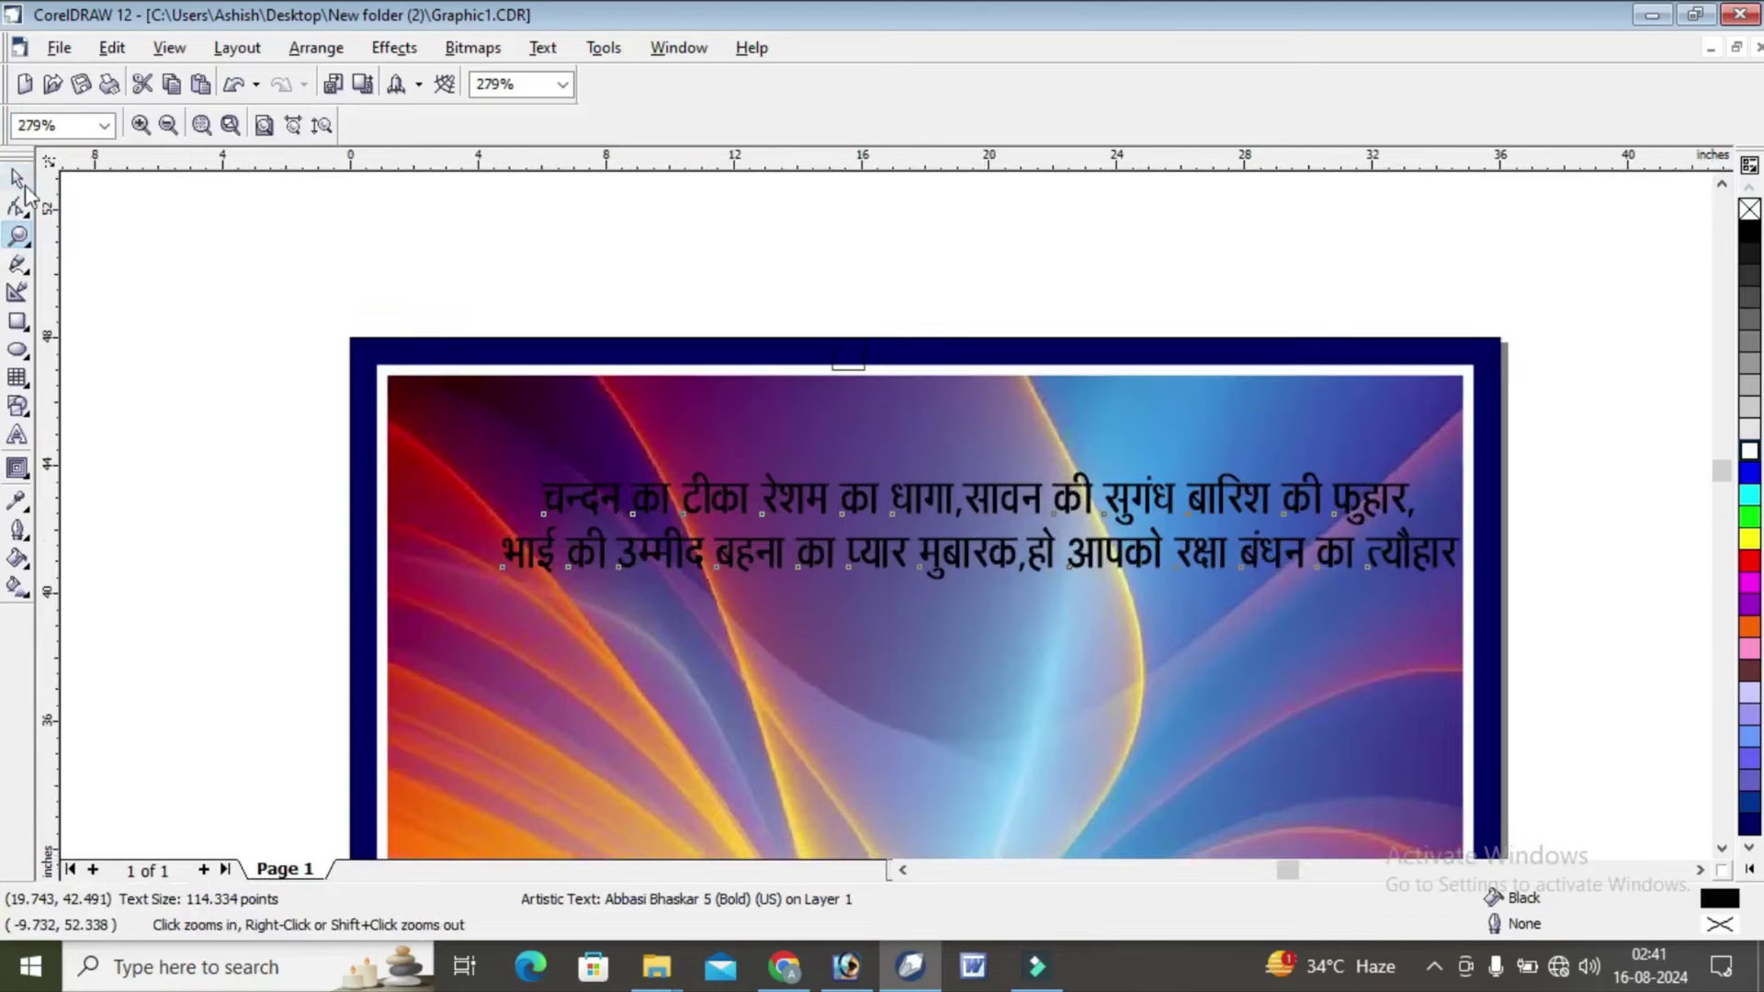
- Draw a green-filled strip across the top of the poster frame
left_click(18, 322)
left_click_drag(406, 394, 1443, 473)
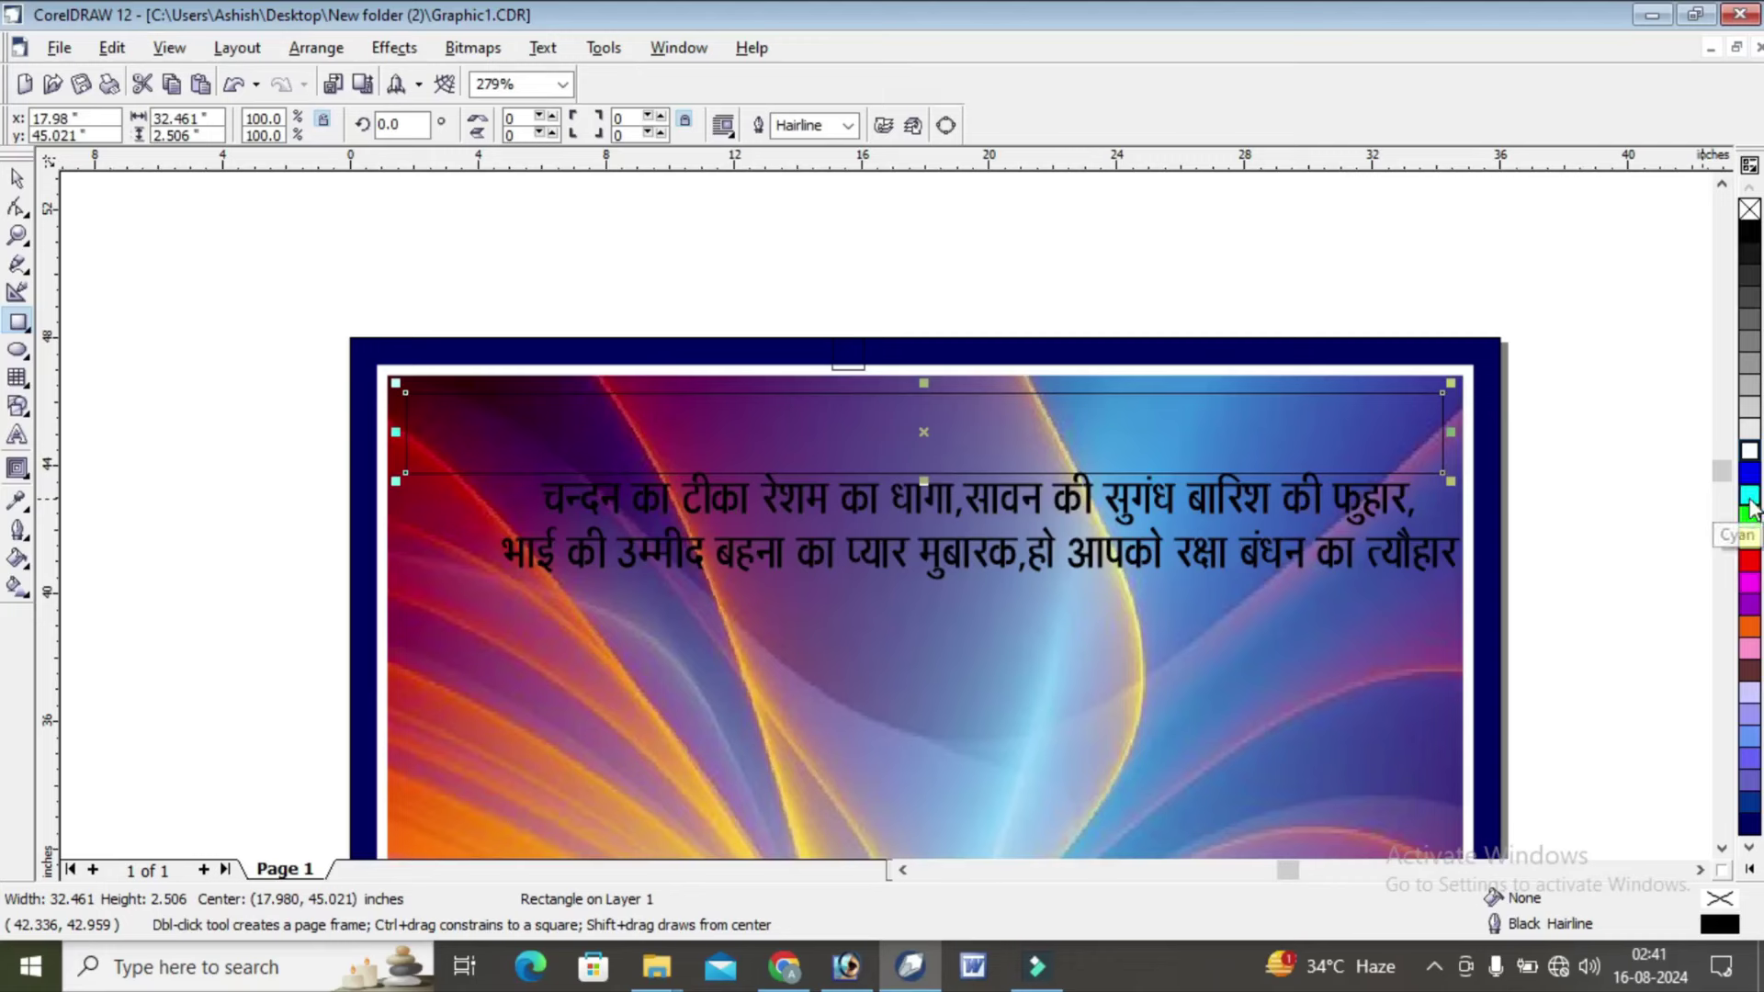
left_click(1750, 517)
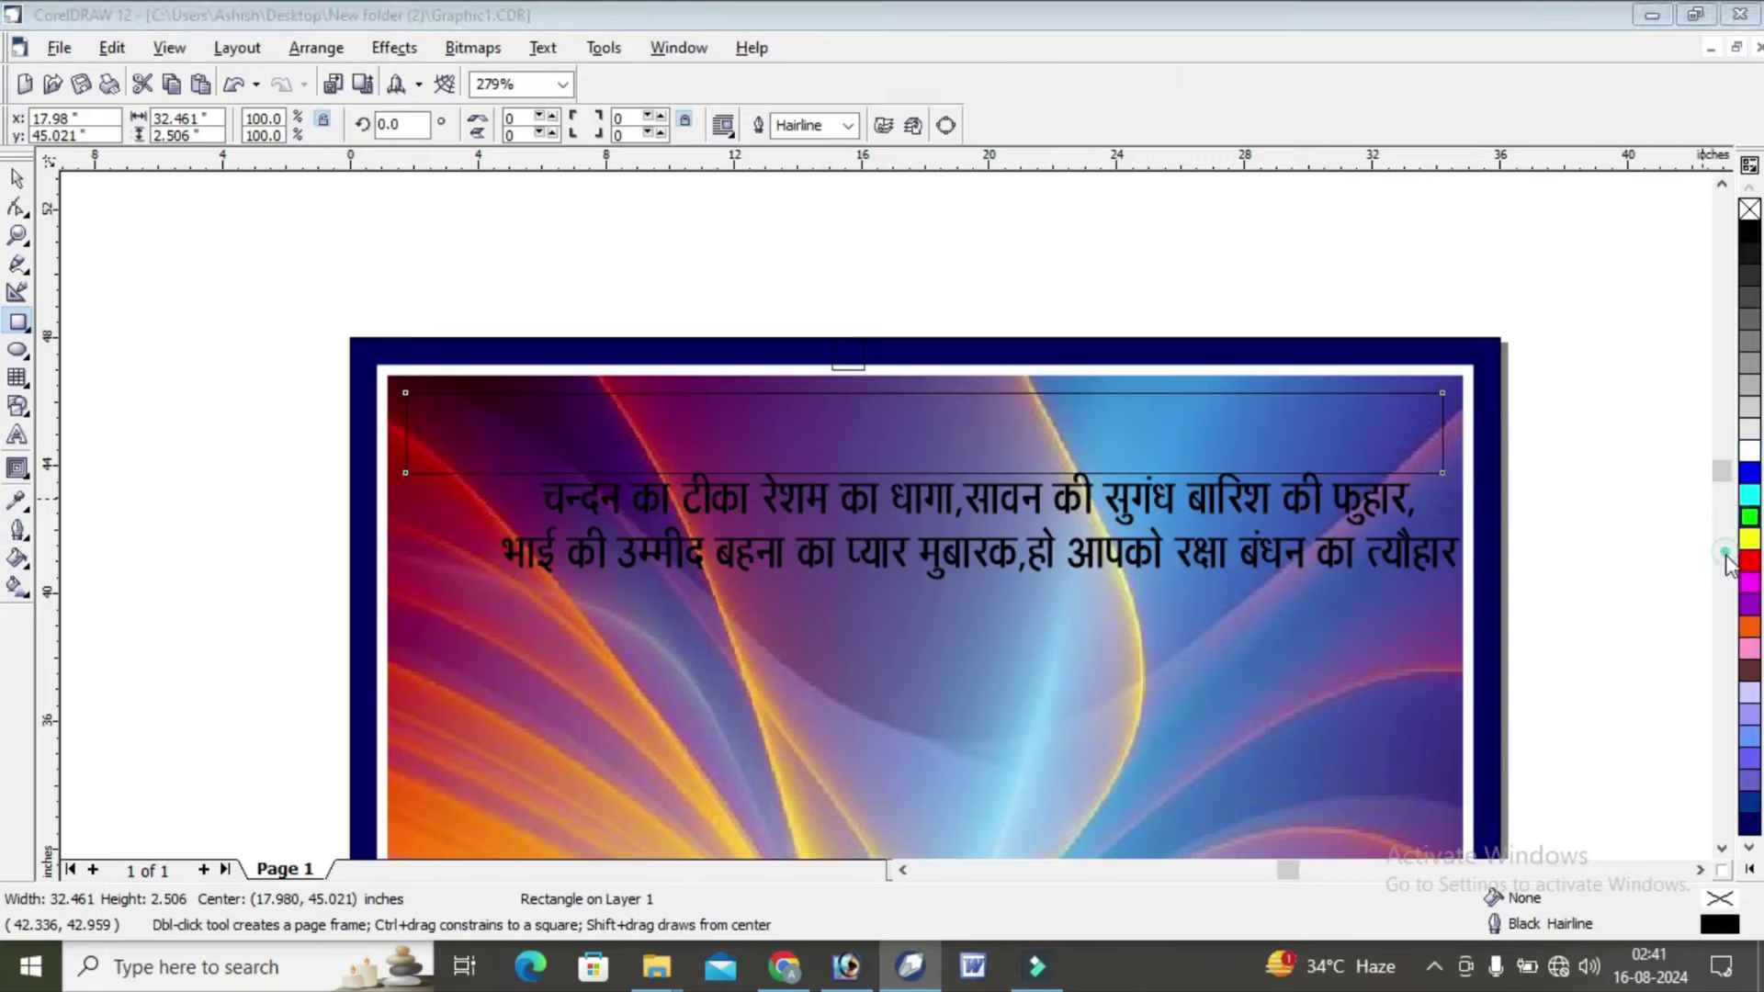
- Move the Hindi verse up onto the green strip
left_click(19, 181)
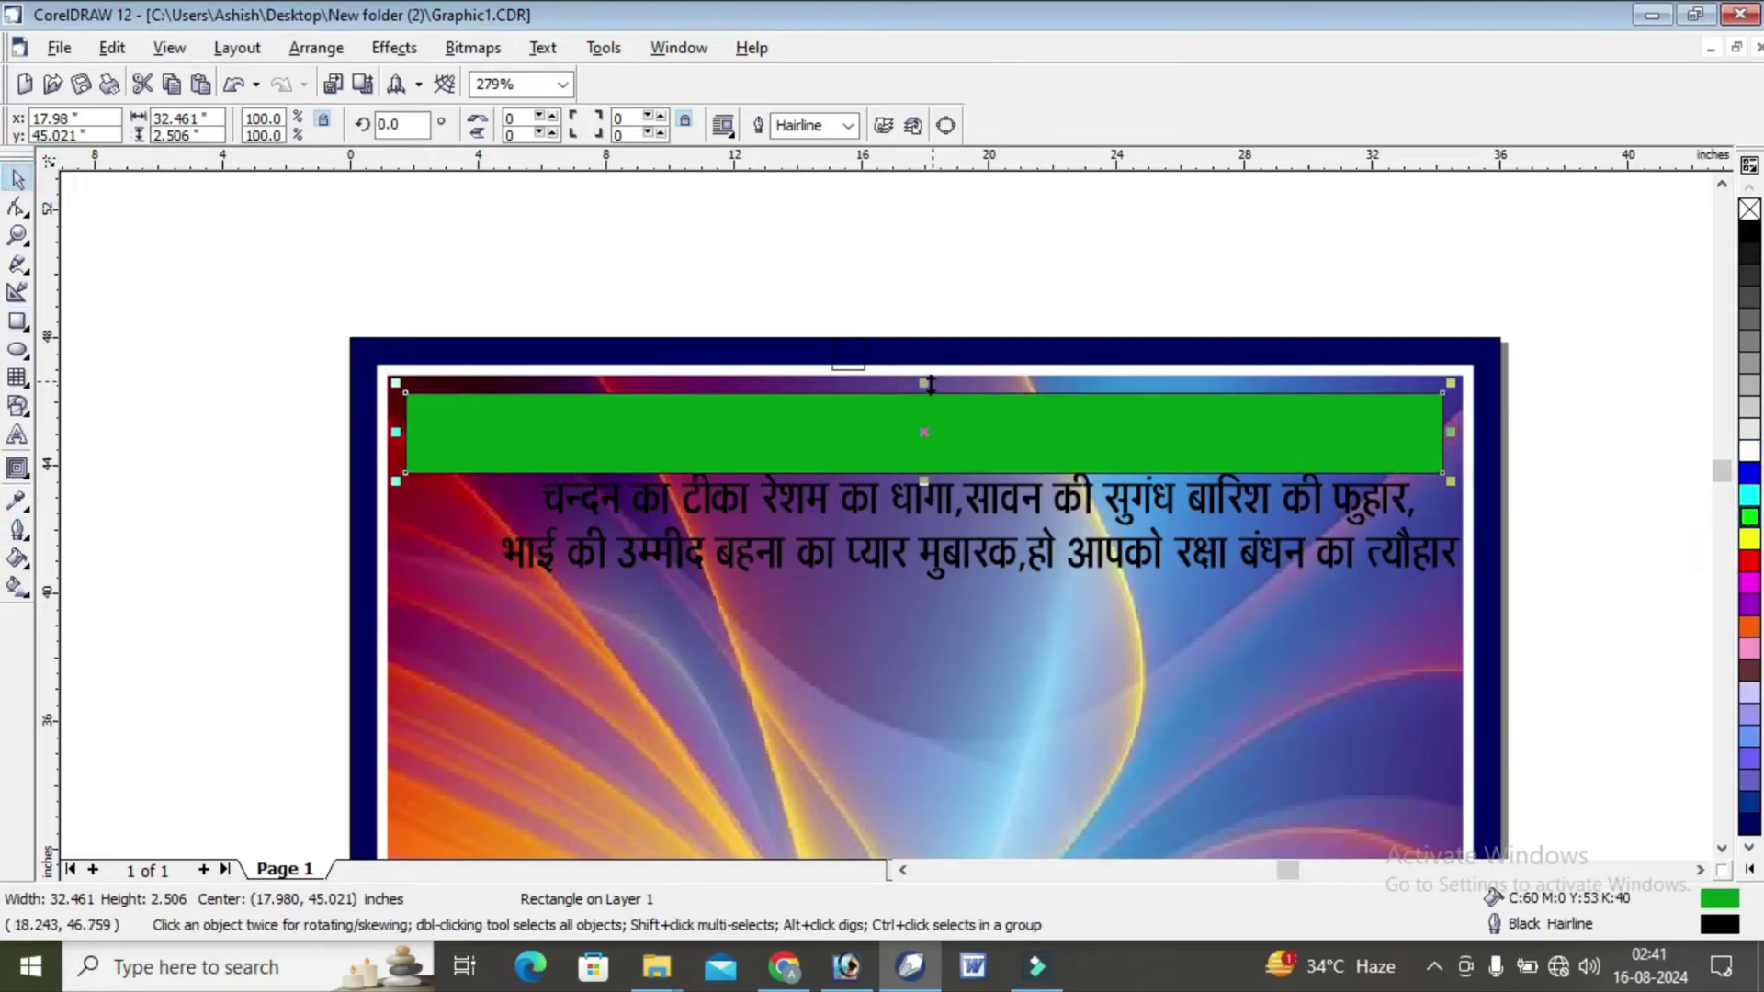
left_click(926, 384)
left_click(1346, 510)
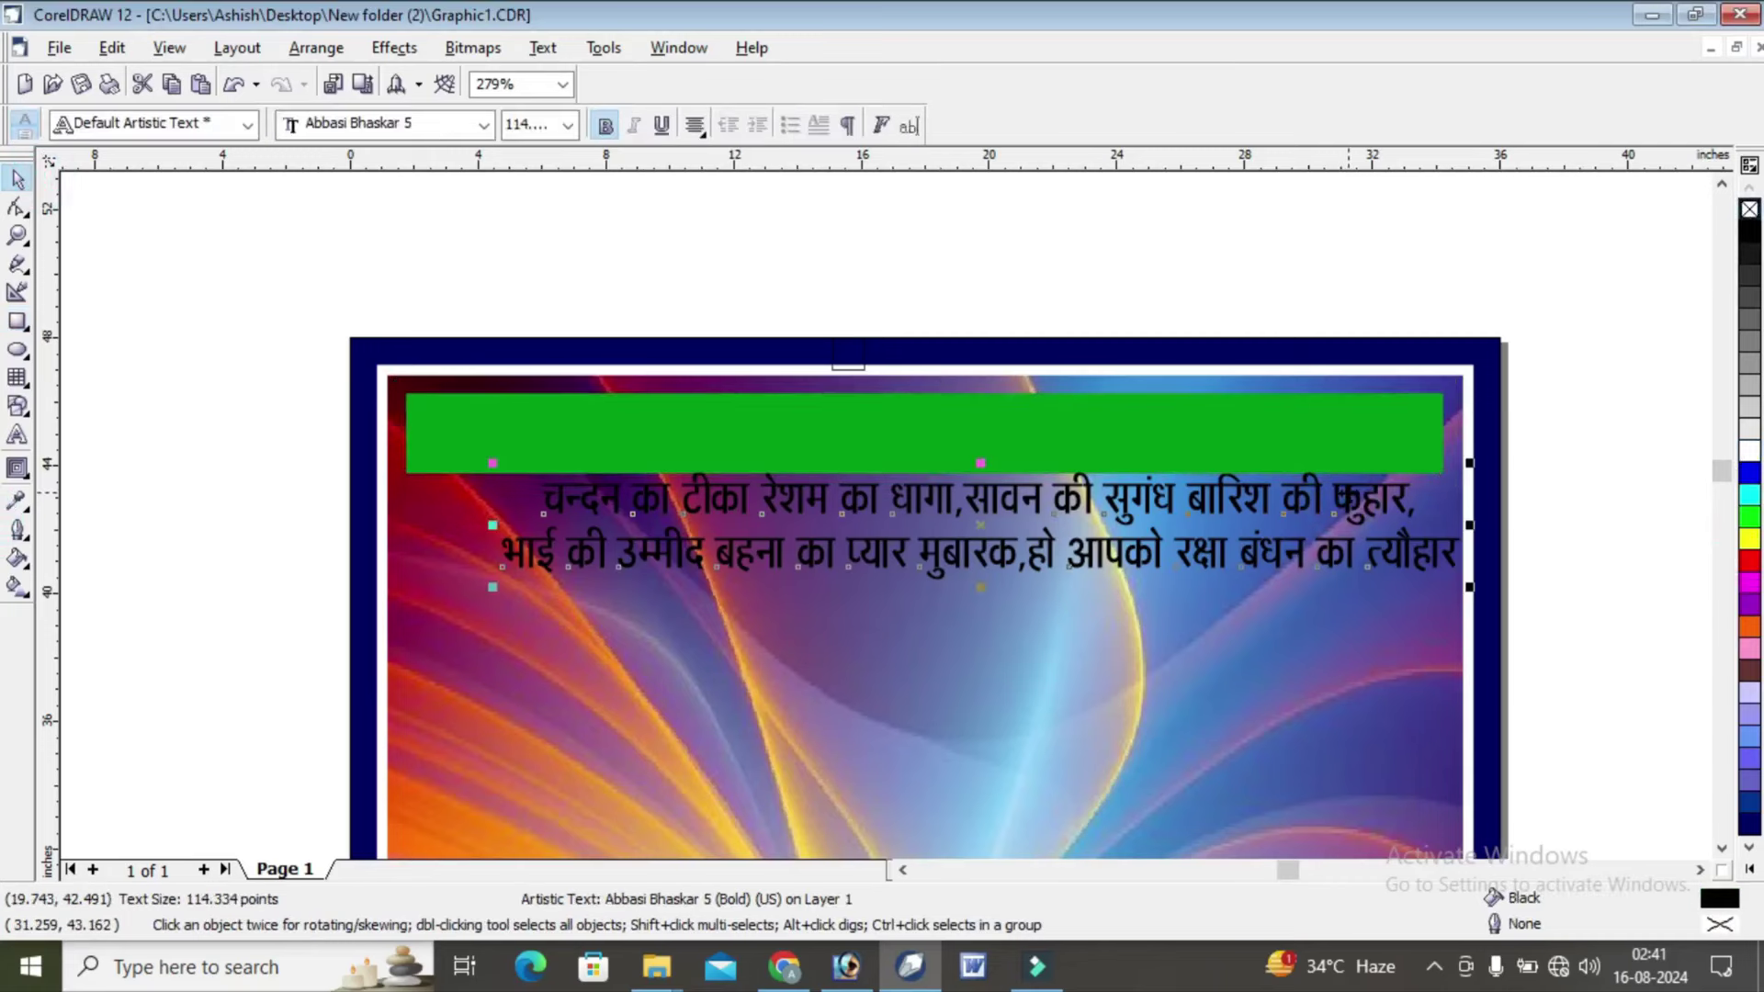
left_click_drag(1343, 496, 1278, 434)
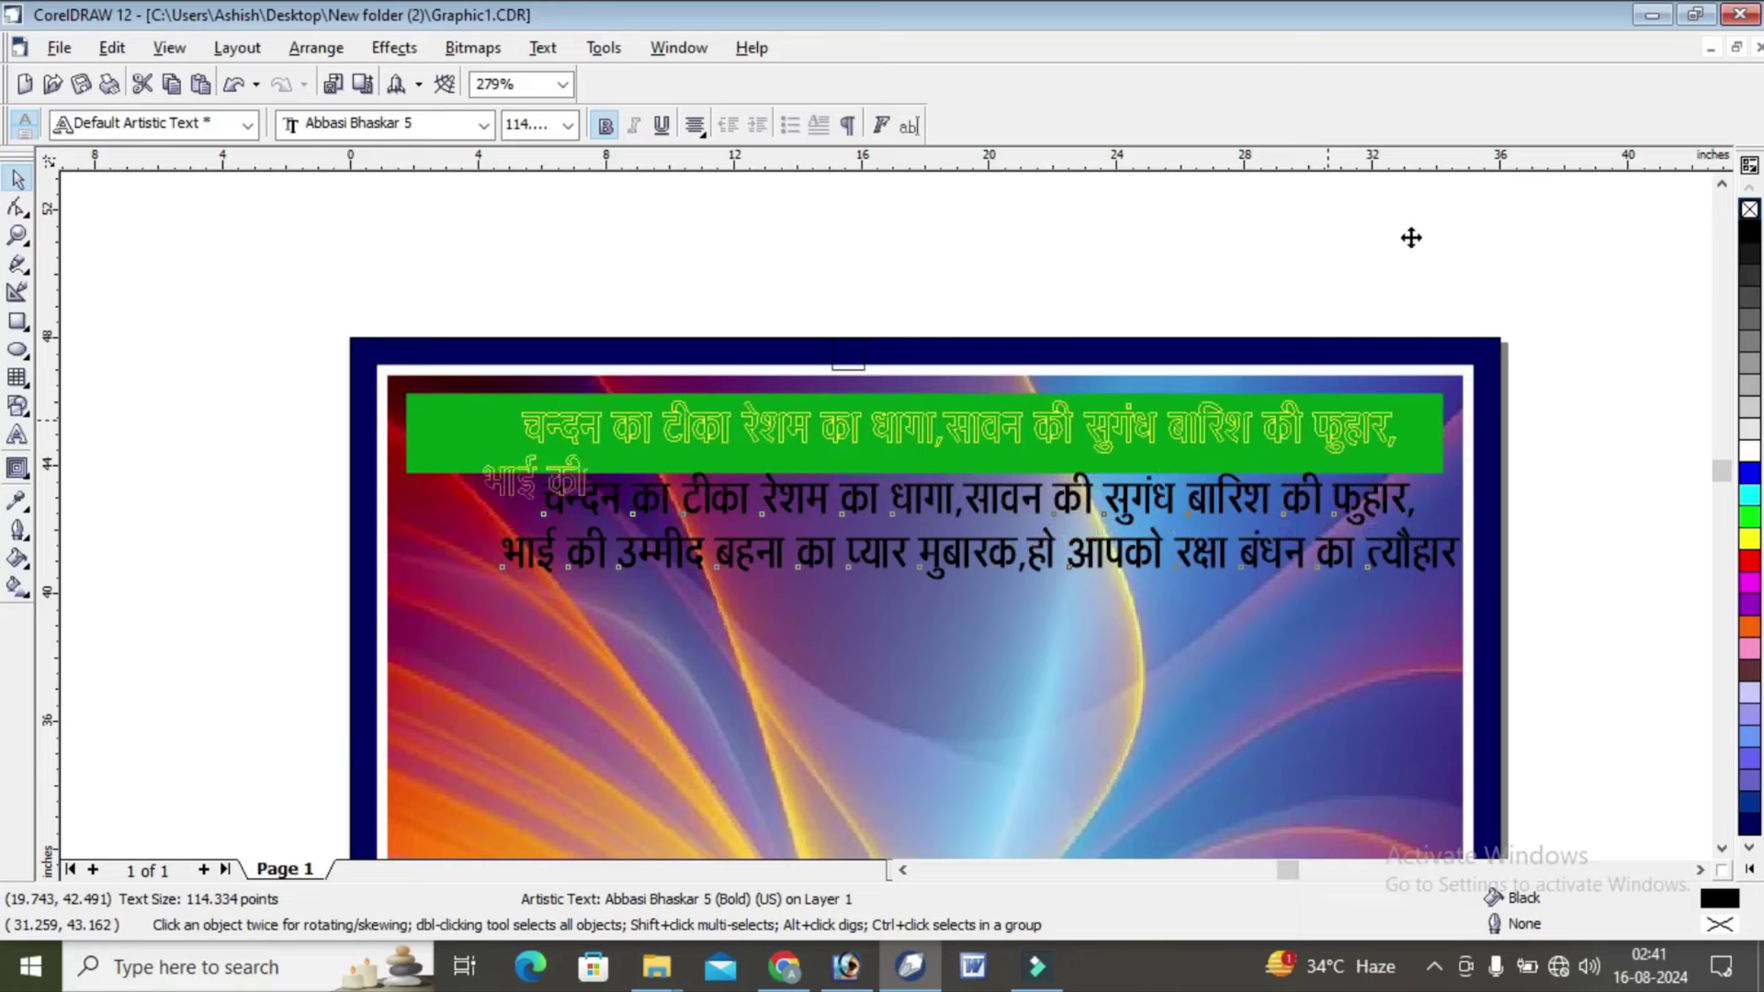
left_click_drag(1277, 435, 1422, 246)
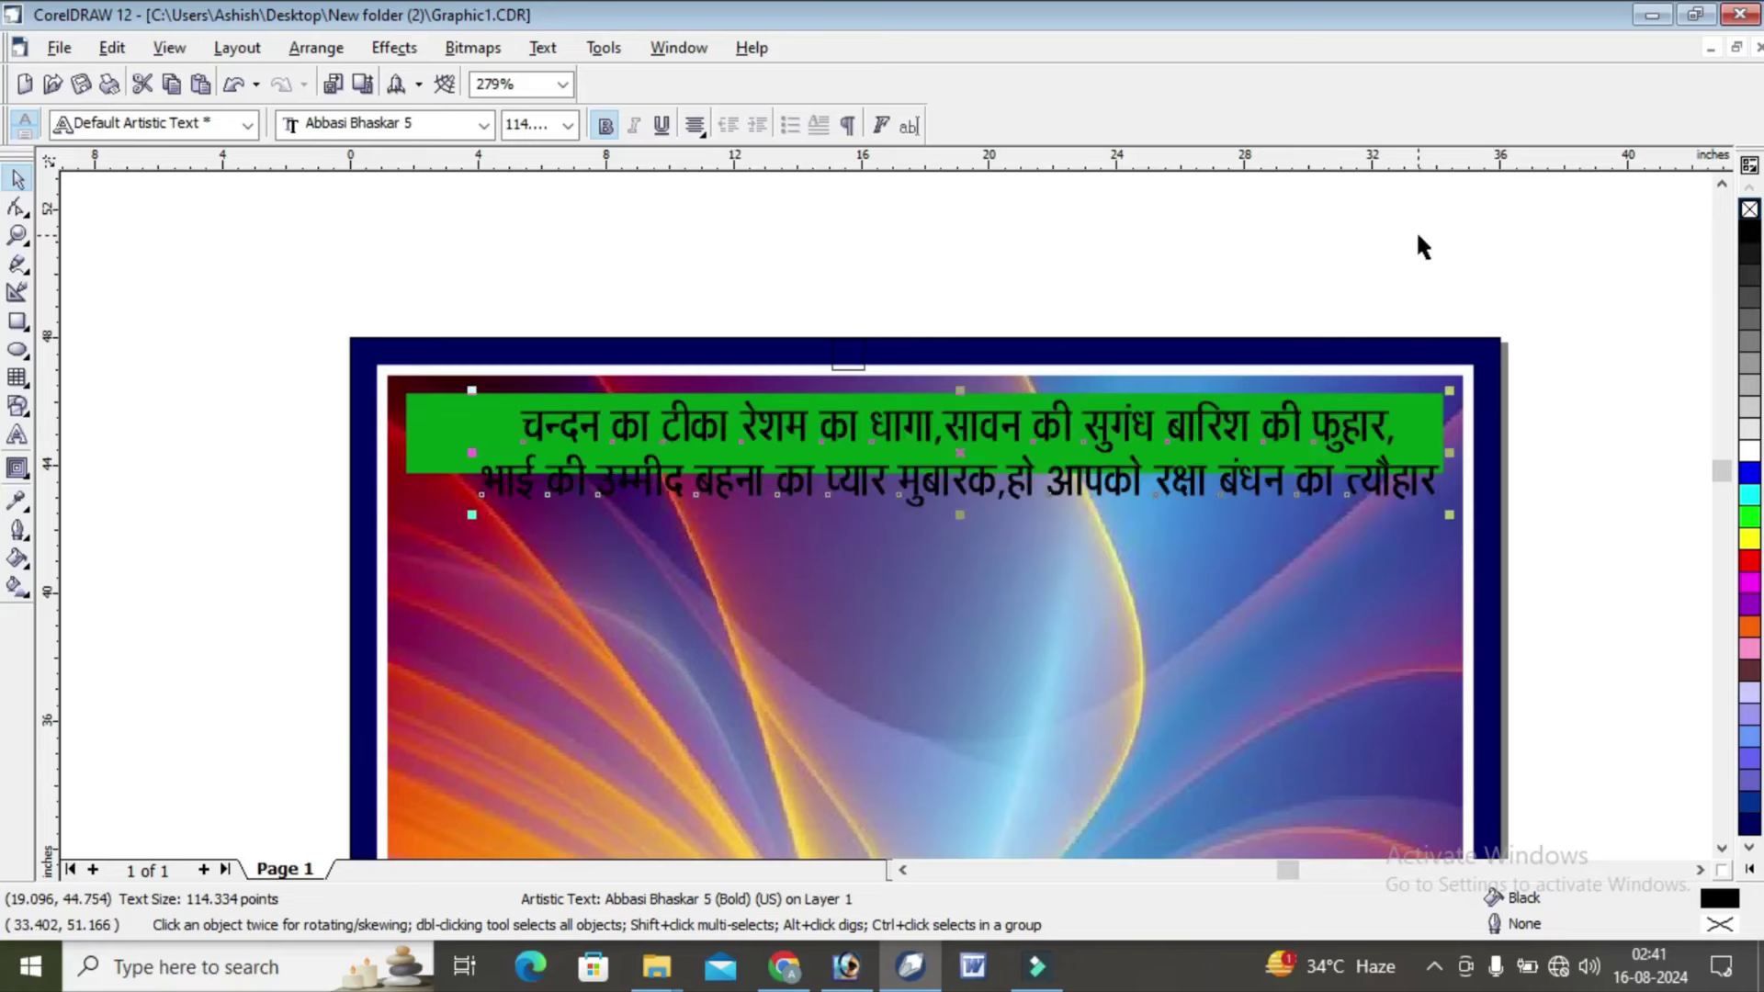
- Stretch the green strip to cover both verse lines and centre the verse on it
left_click(416, 433)
left_click(963, 494)
mouse_move(923, 474)
left_mouse_down()
mouse_move(939, 535)
mouse_move(955, 533)
left_mouse_up()
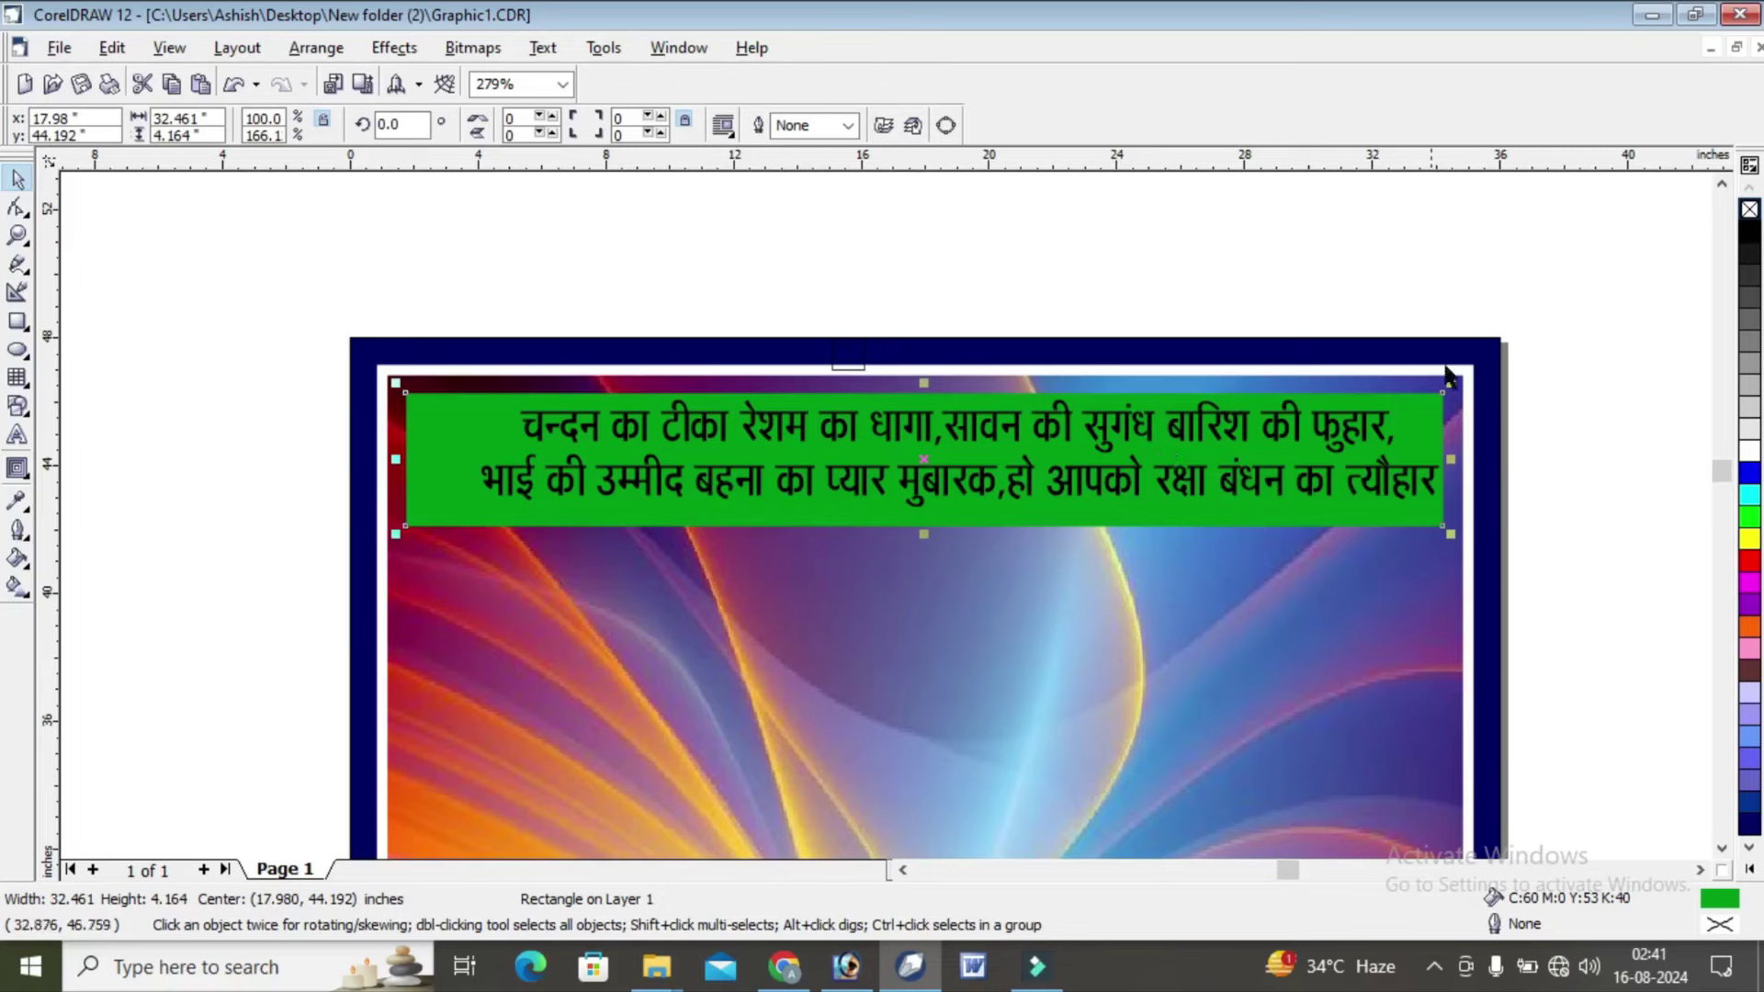
left_click_drag(1553, 360, 340, 670)
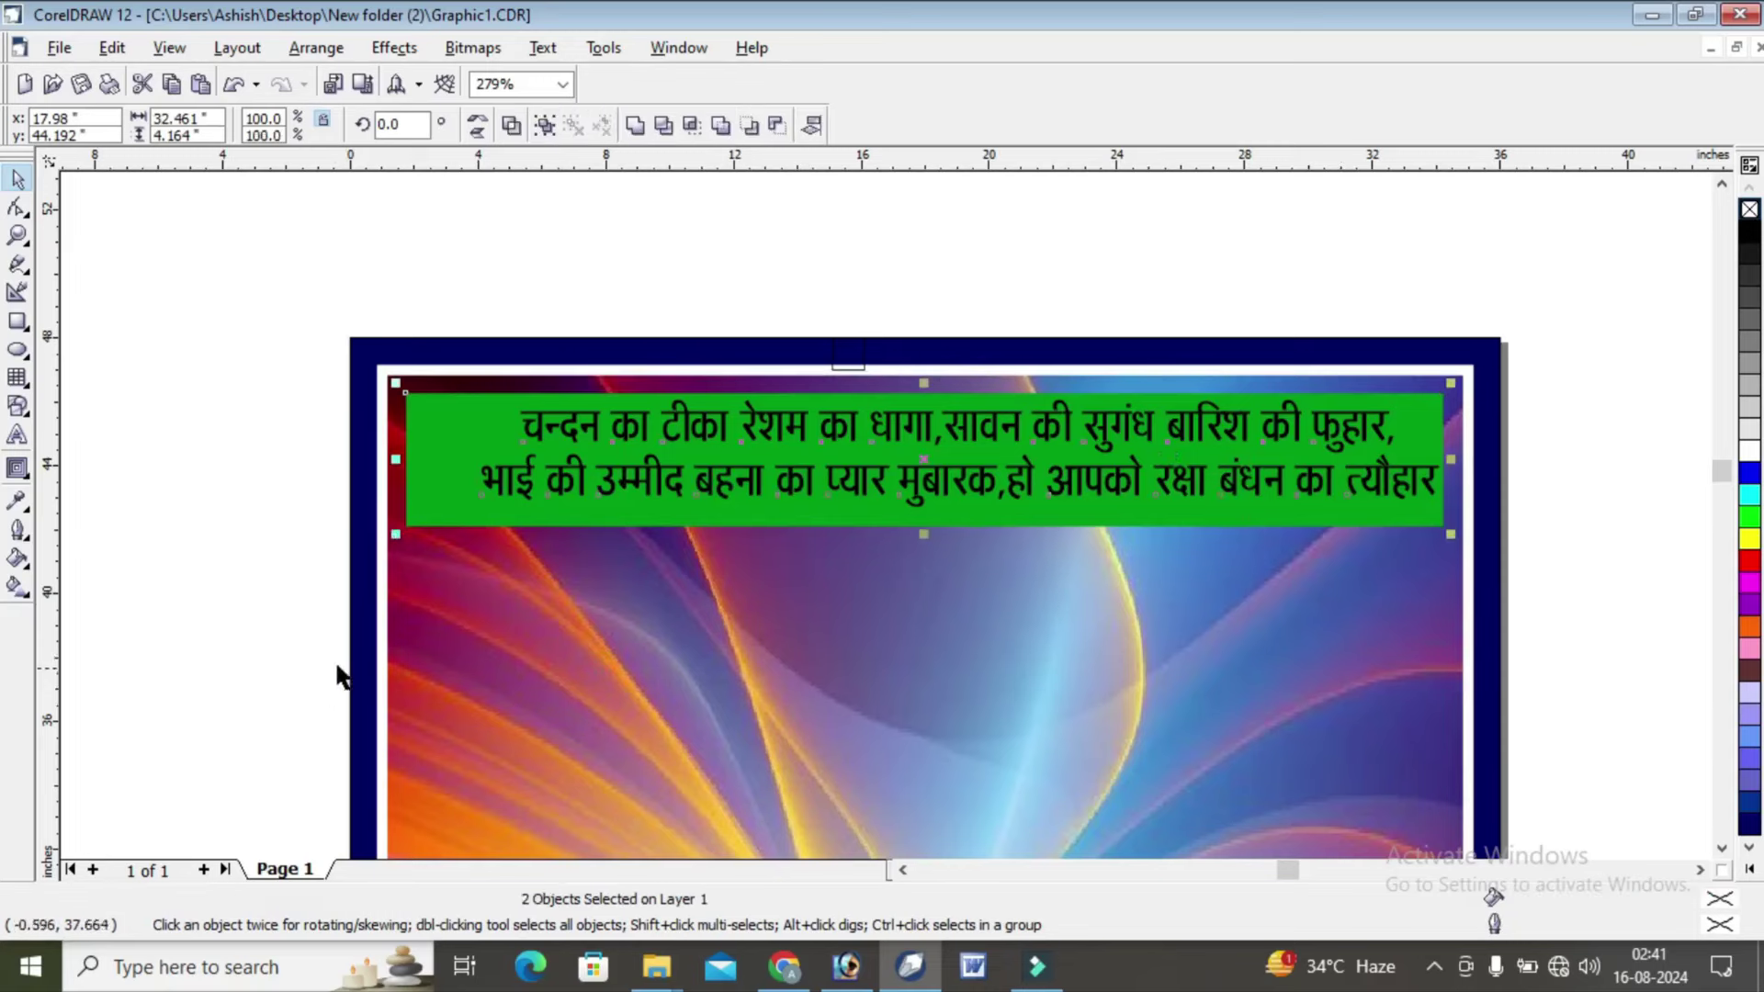
key("c")
key("e")
- Round the green banner's corners fully with the Shape tool
left_click(1424, 410)
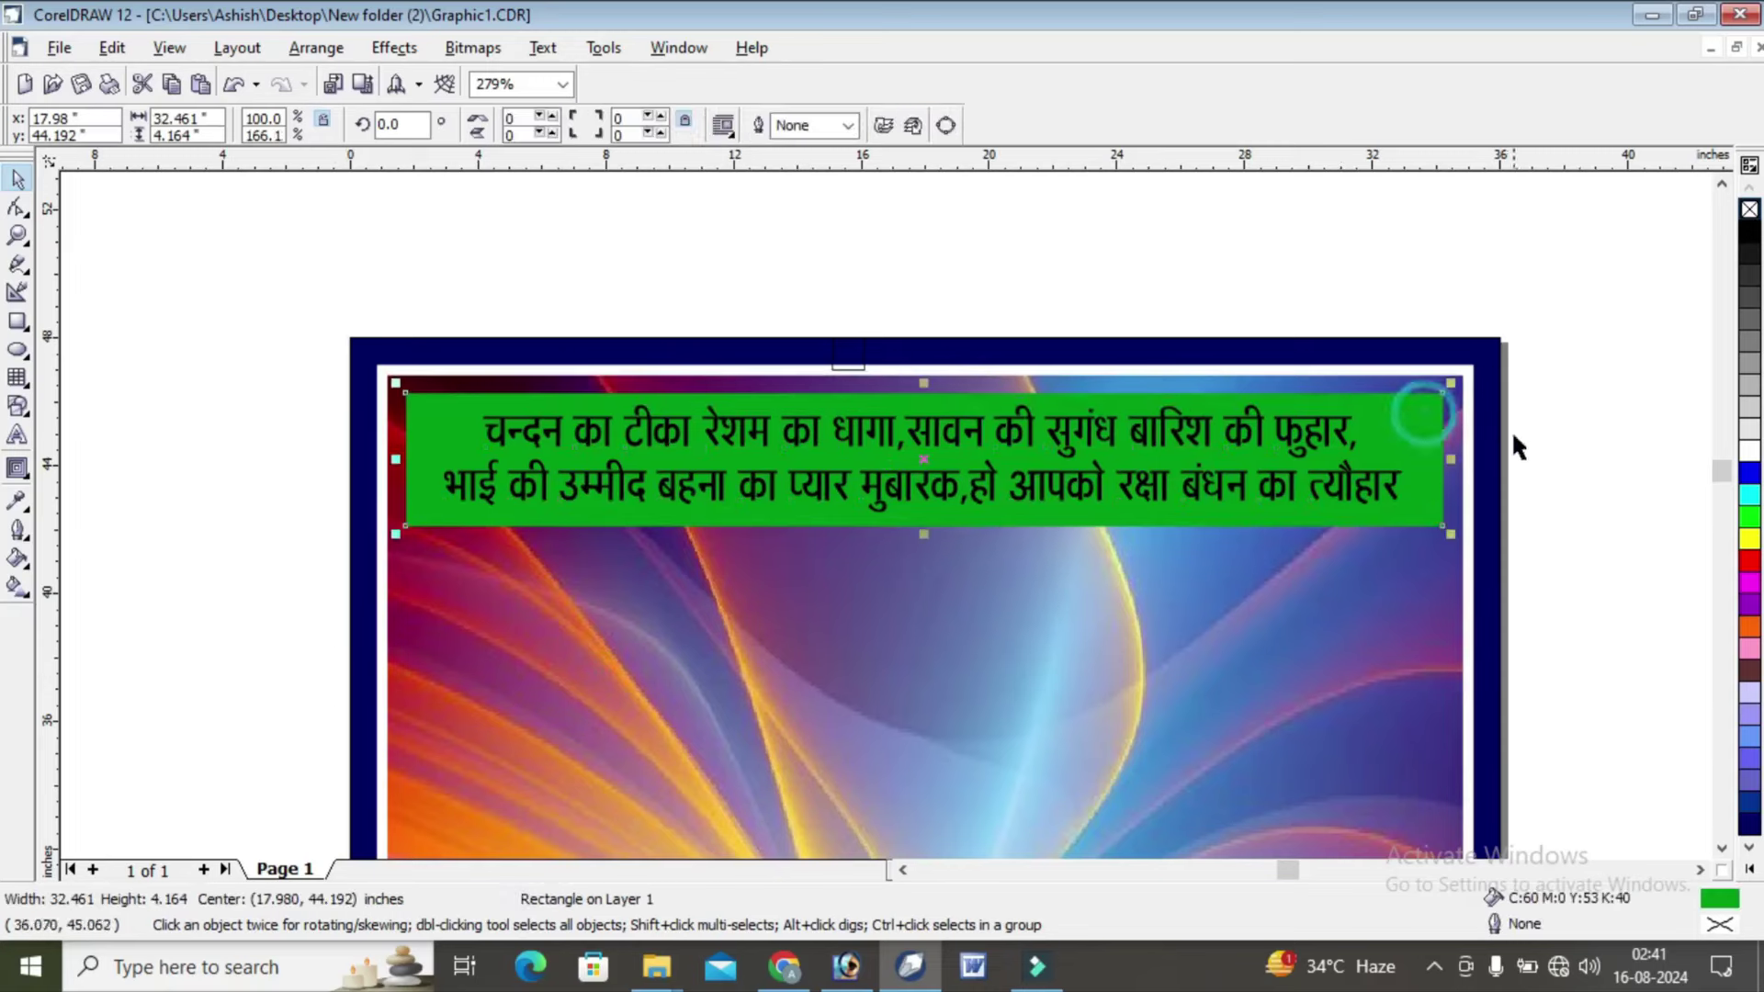
left_click(15, 210)
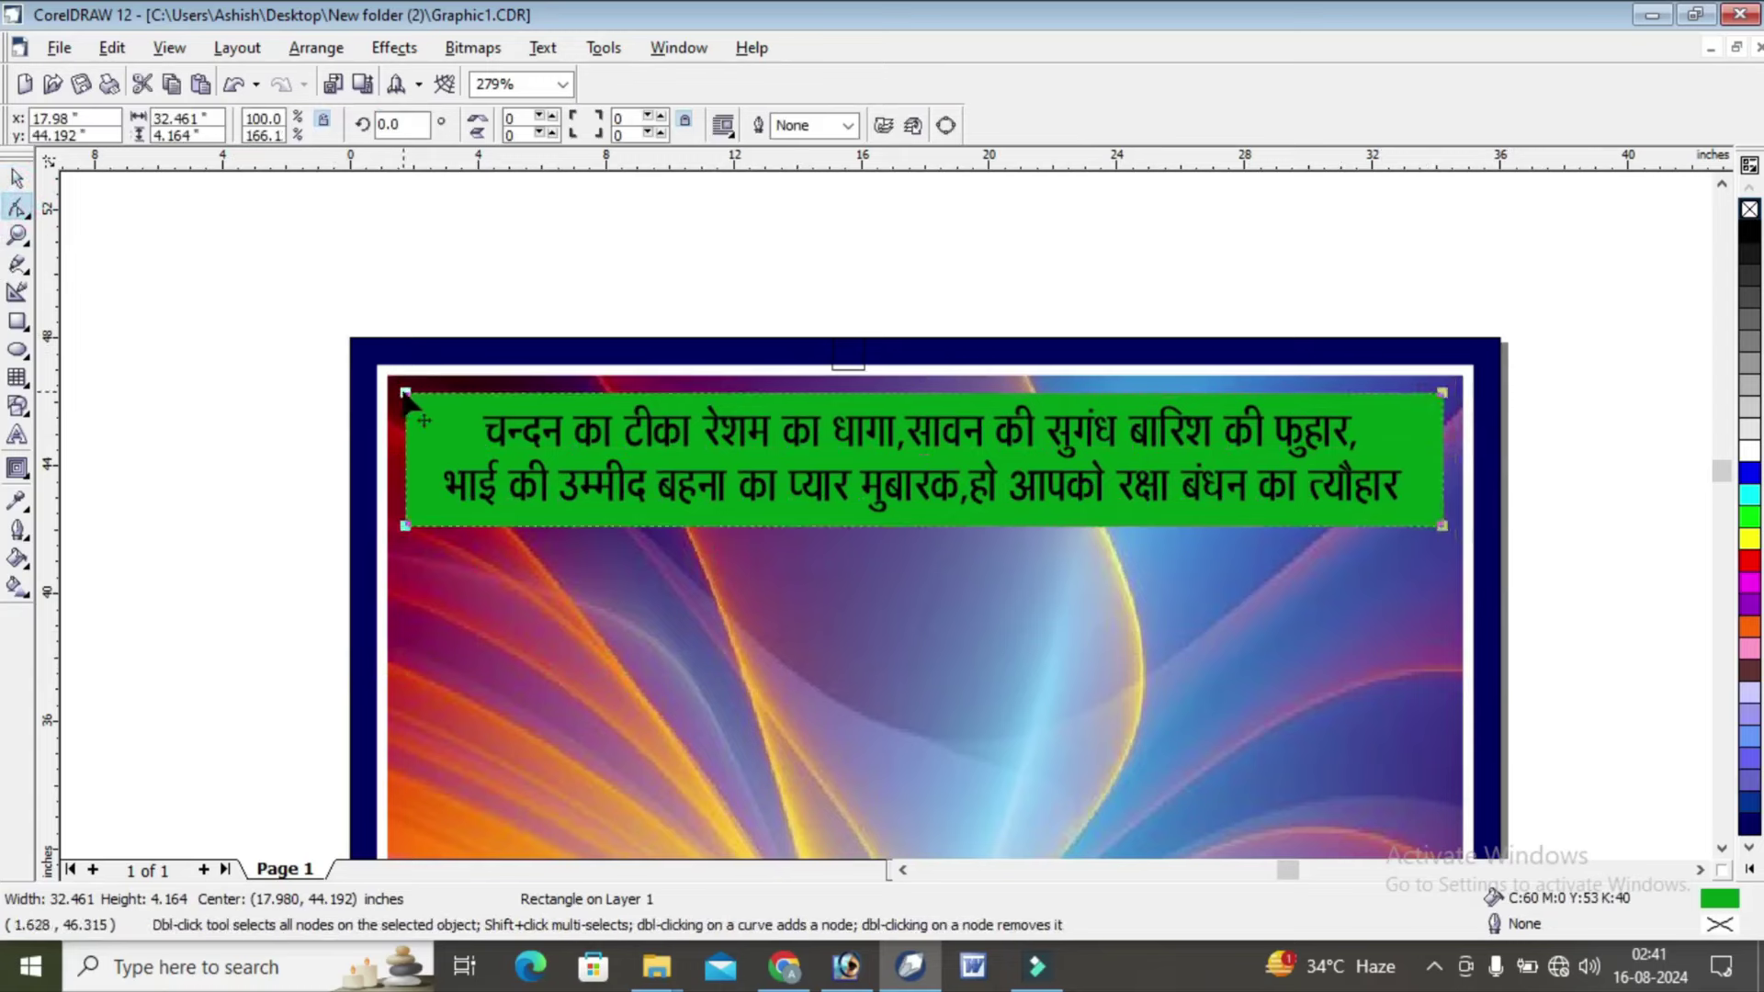
left_click_drag(405, 393, 1030, 635)
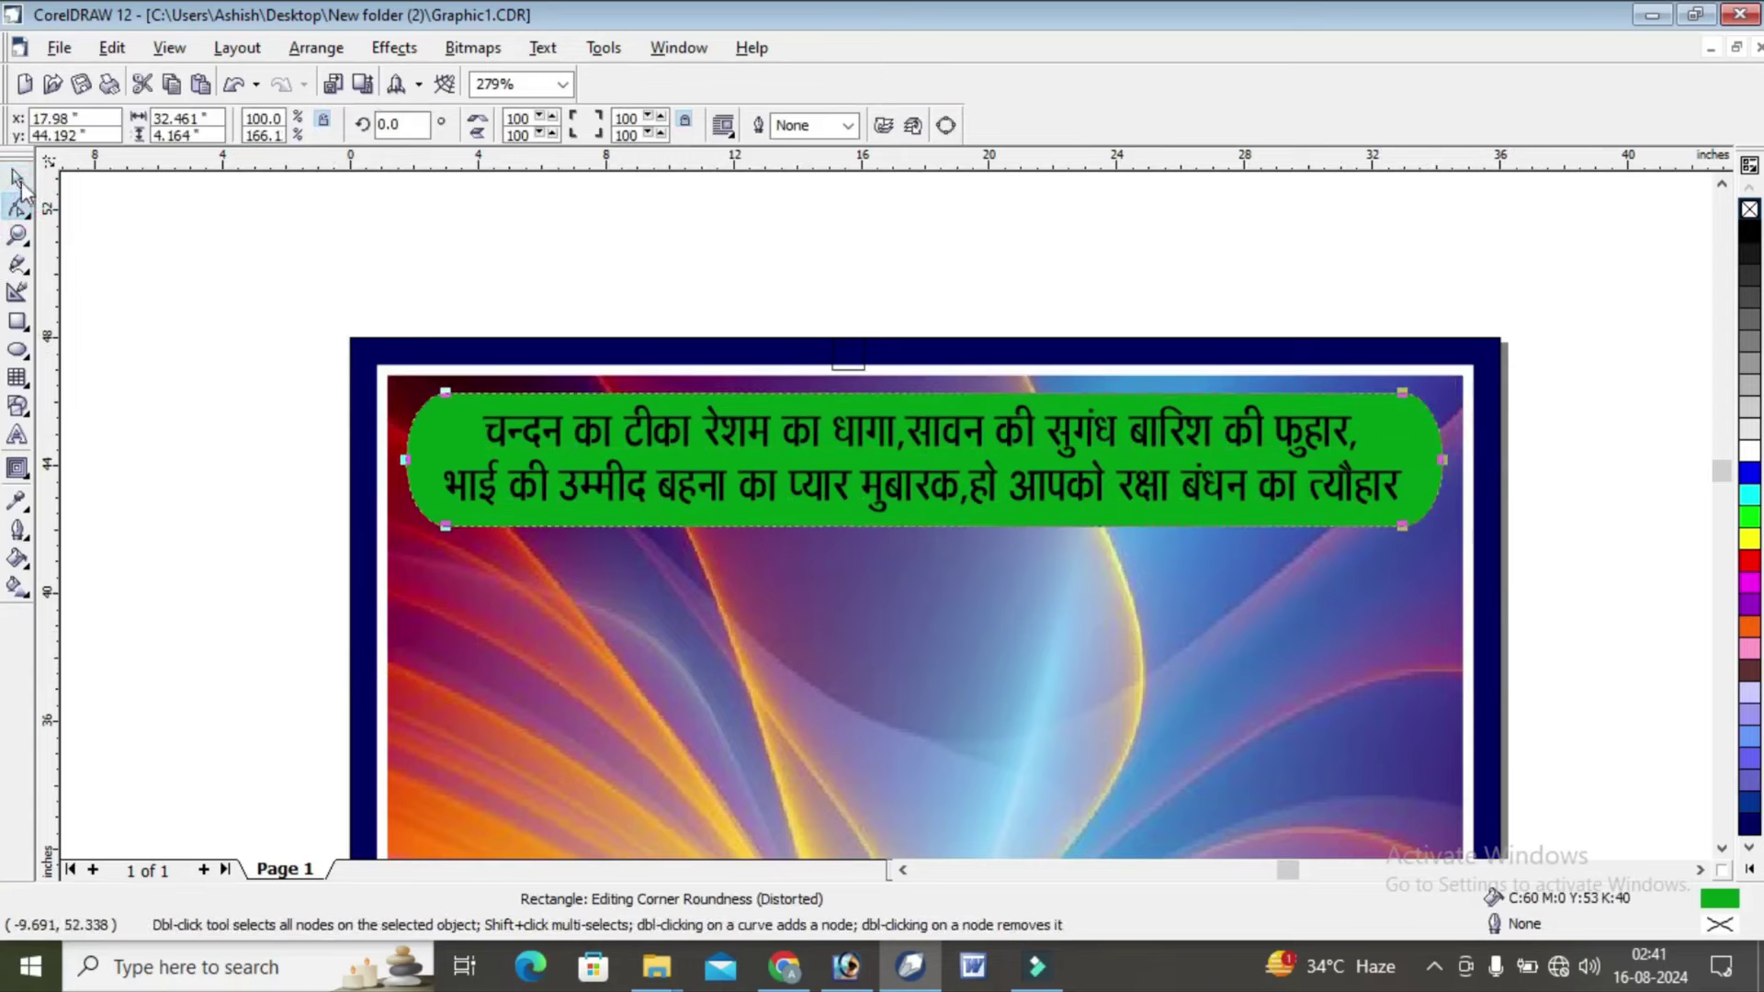
left_click(16, 181)
- Make the Hindi verse text yellow
left_click(237, 217)
left_click(1200, 496)
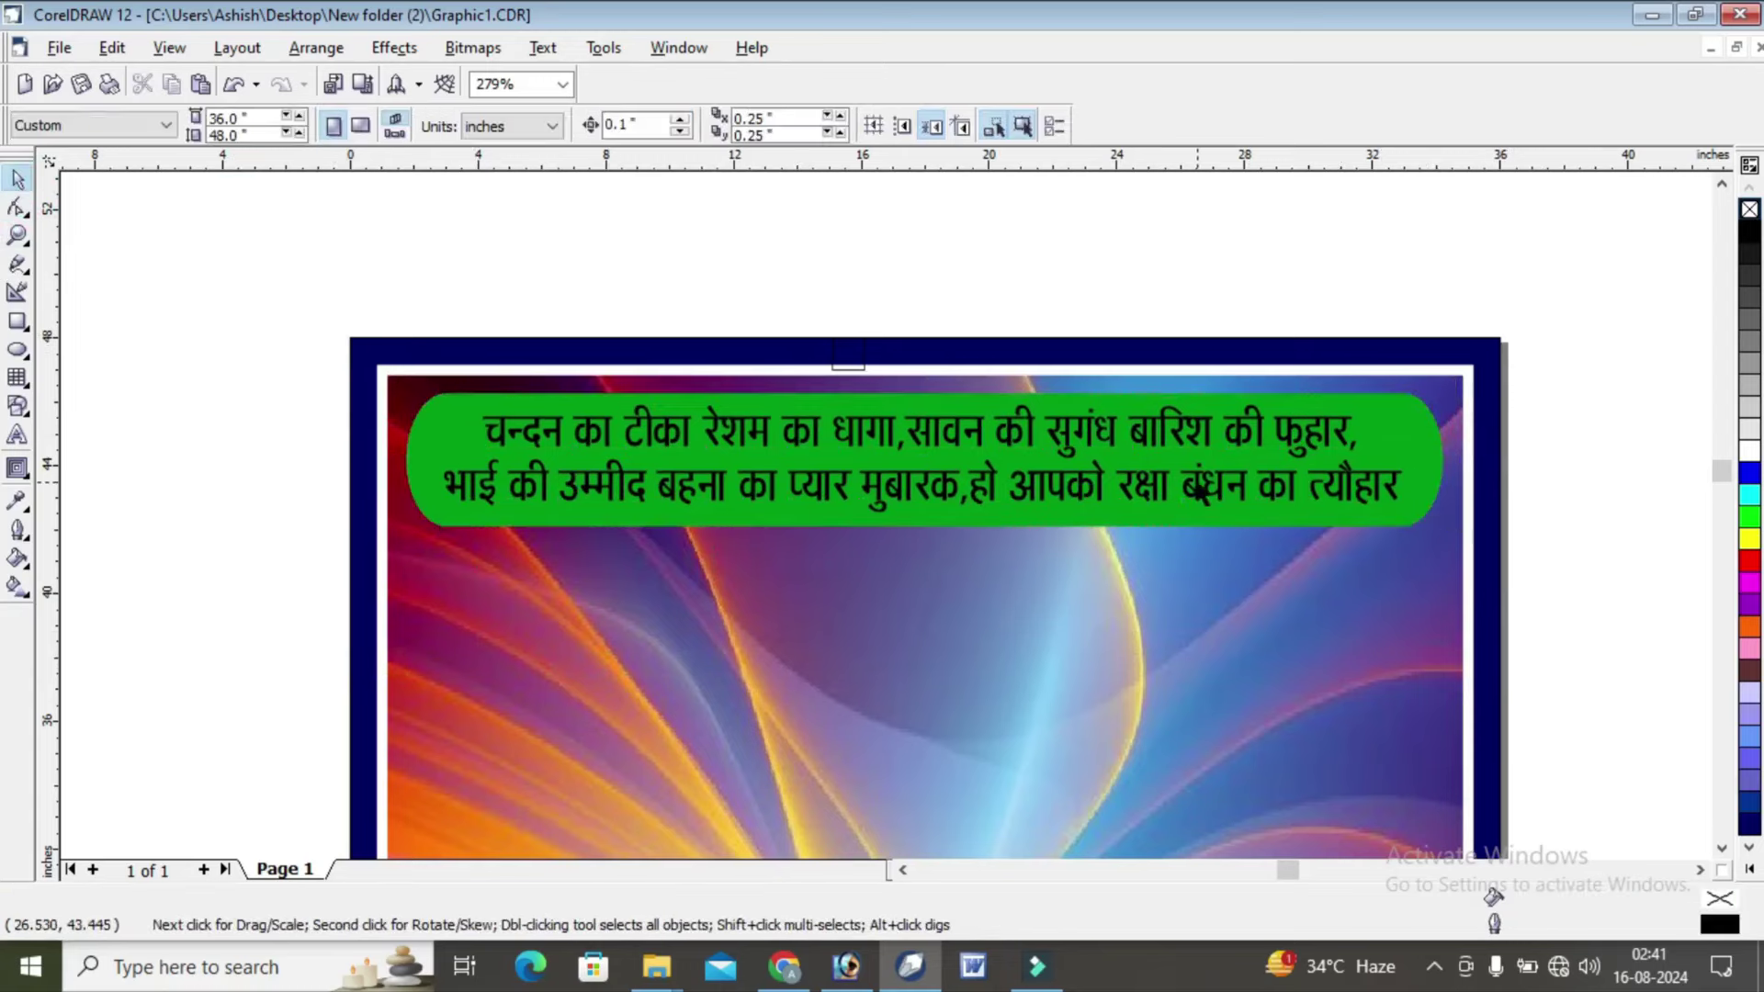
left_click(1749, 540)
left_click(1630, 353)
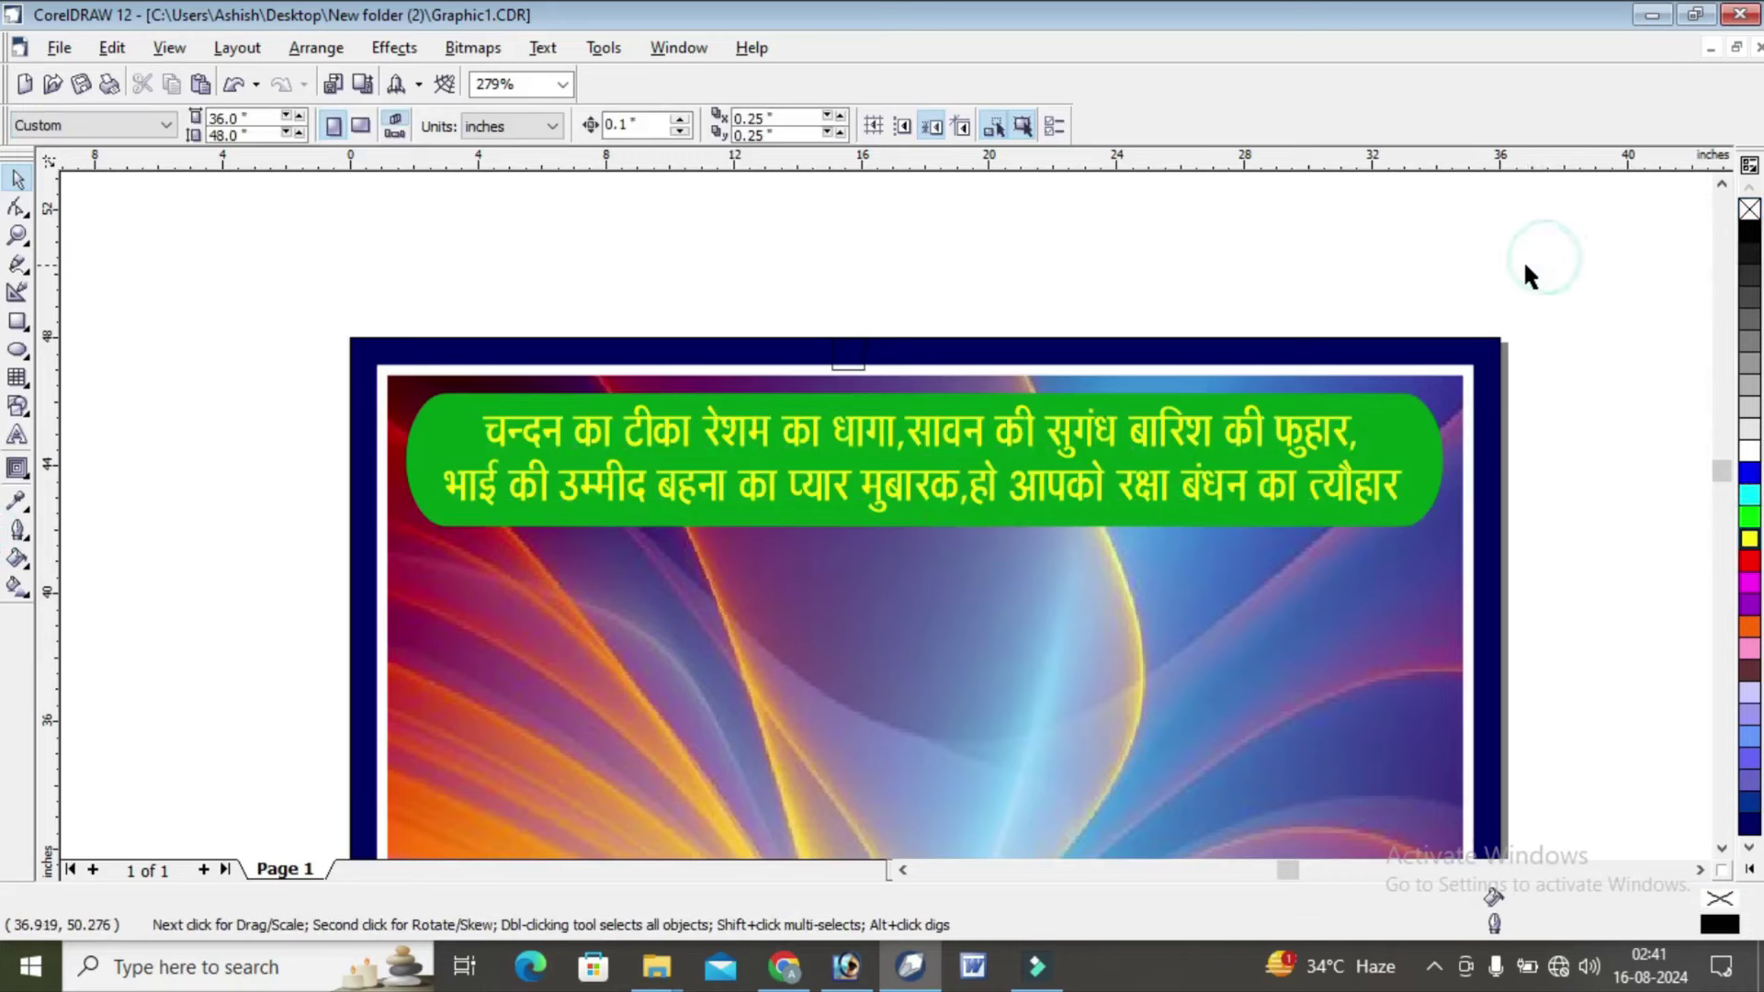
key("F4")
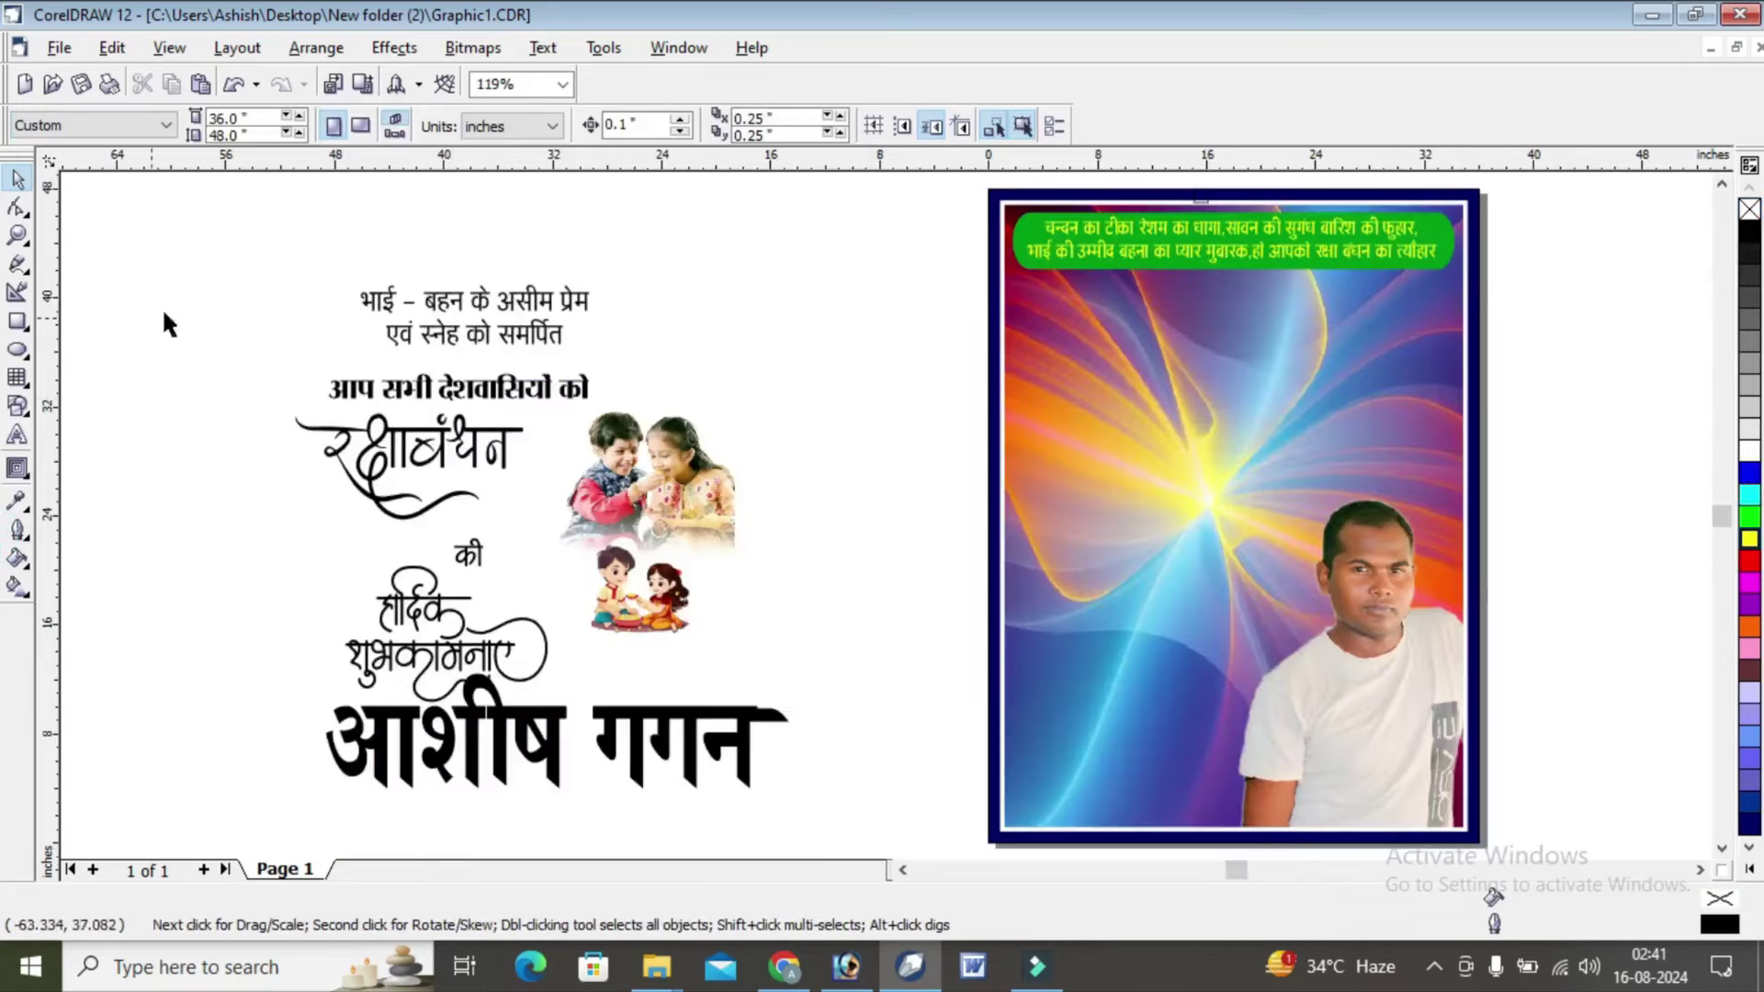
- Place the two-line dedication text at the poster's upper right, just below the green banner
mouse_move(478, 317)
left_mouse_down()
mouse_move(1140, 328)
mouse_move(1303, 310)
left_mouse_up()
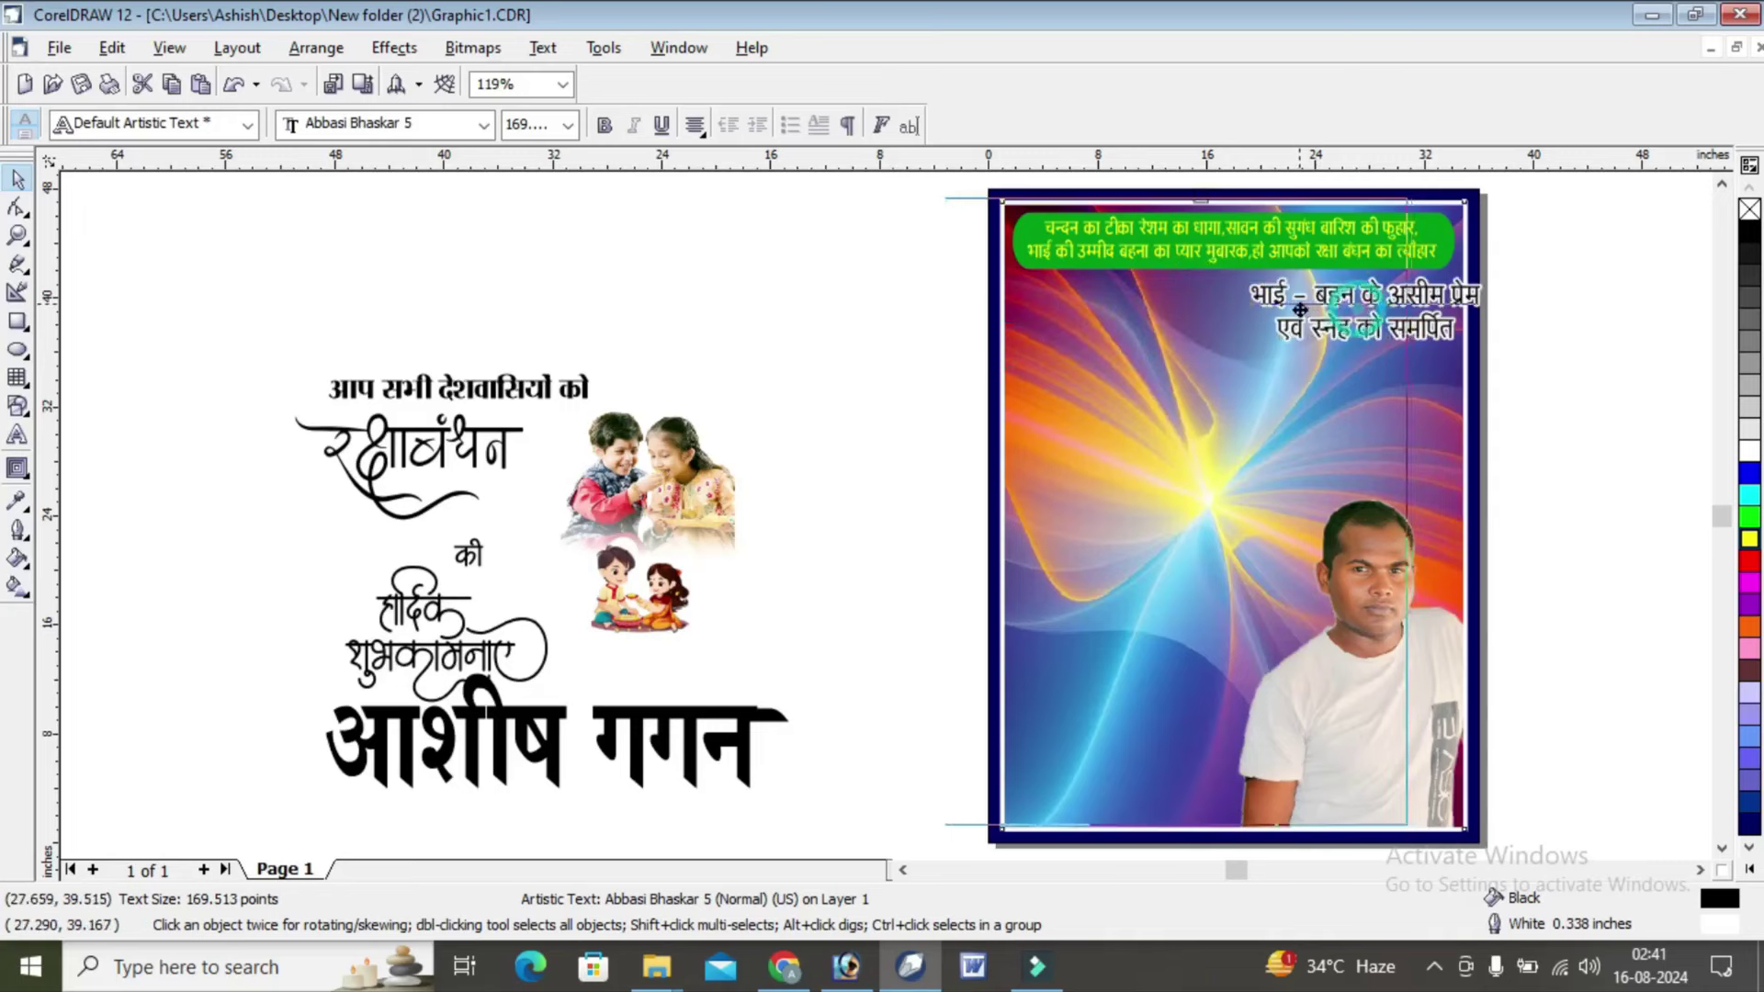
key("ctrl+z")
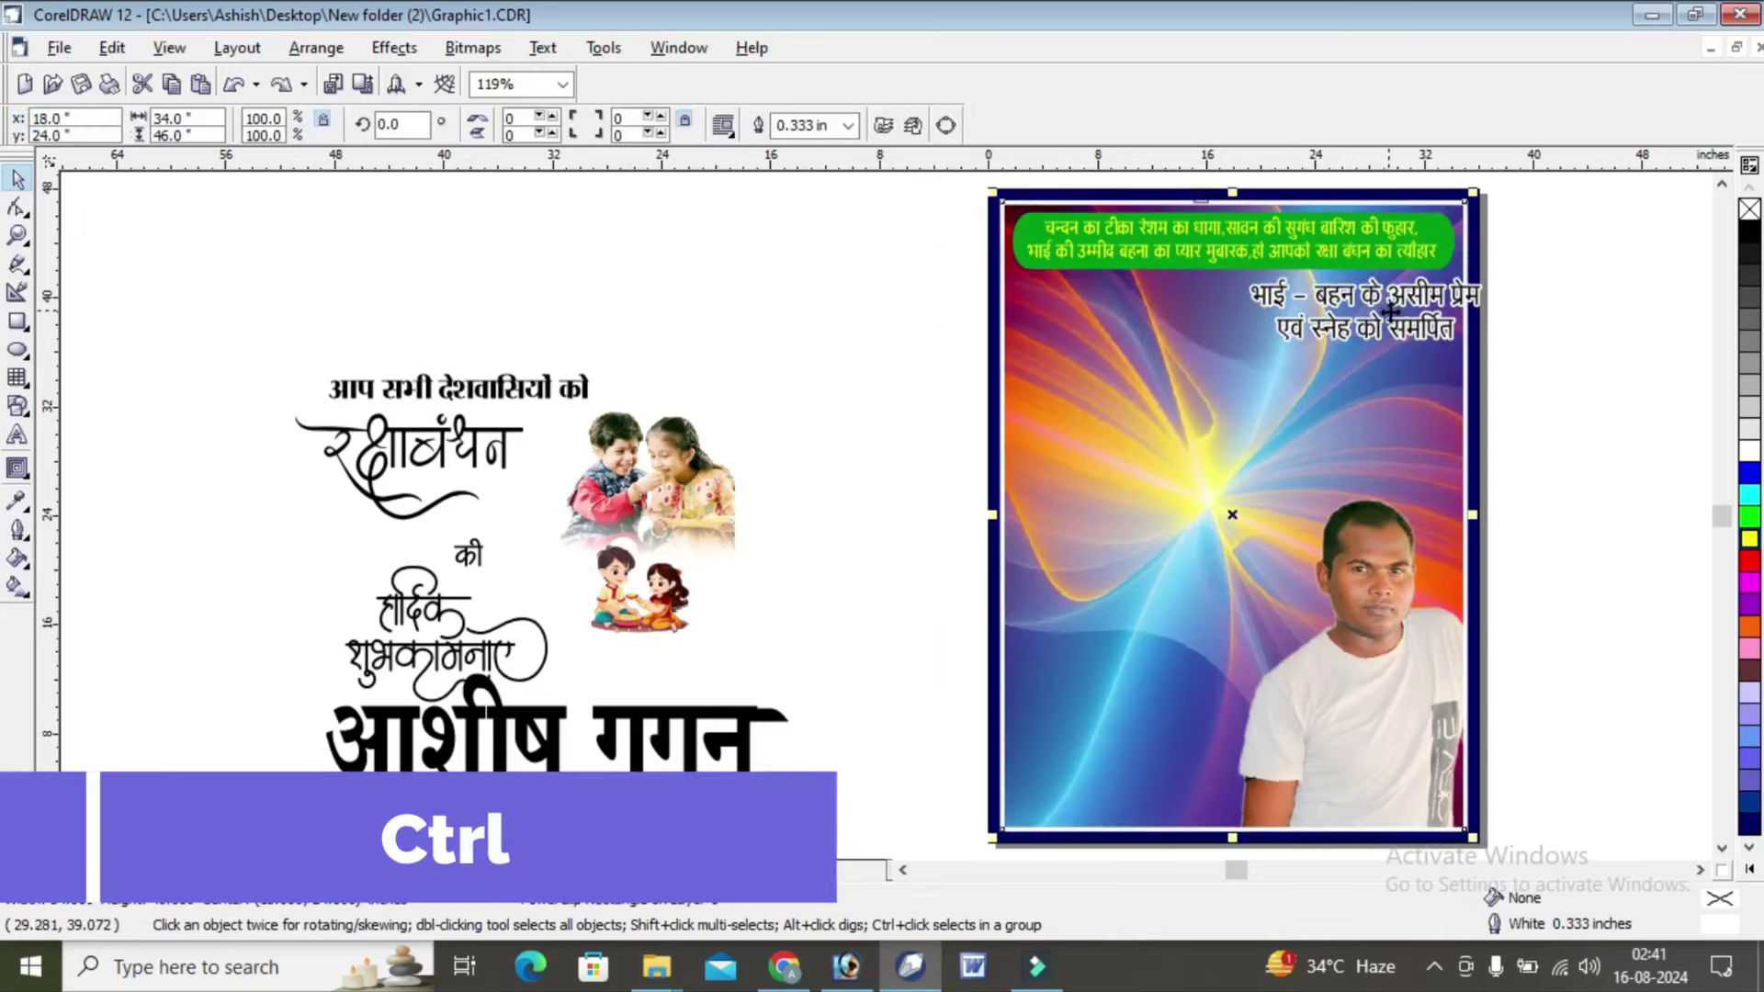
key("ctrl+z")
key("ctrl+shift+z")
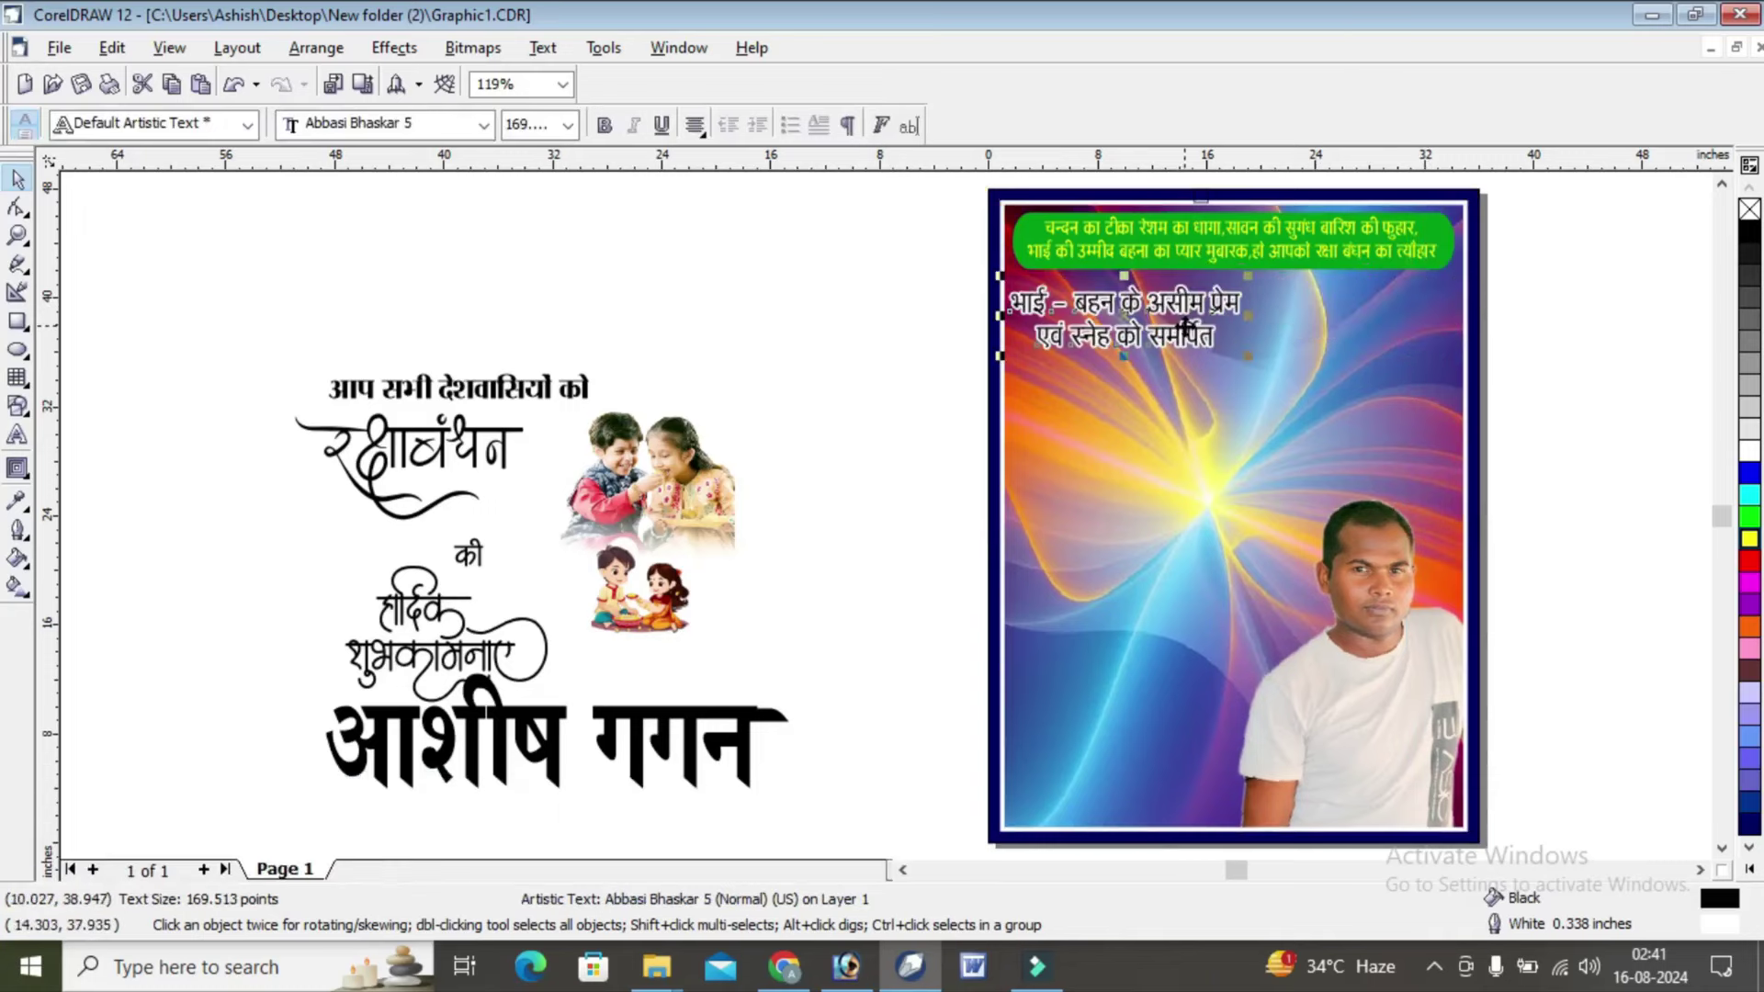
key("ctrl+z")
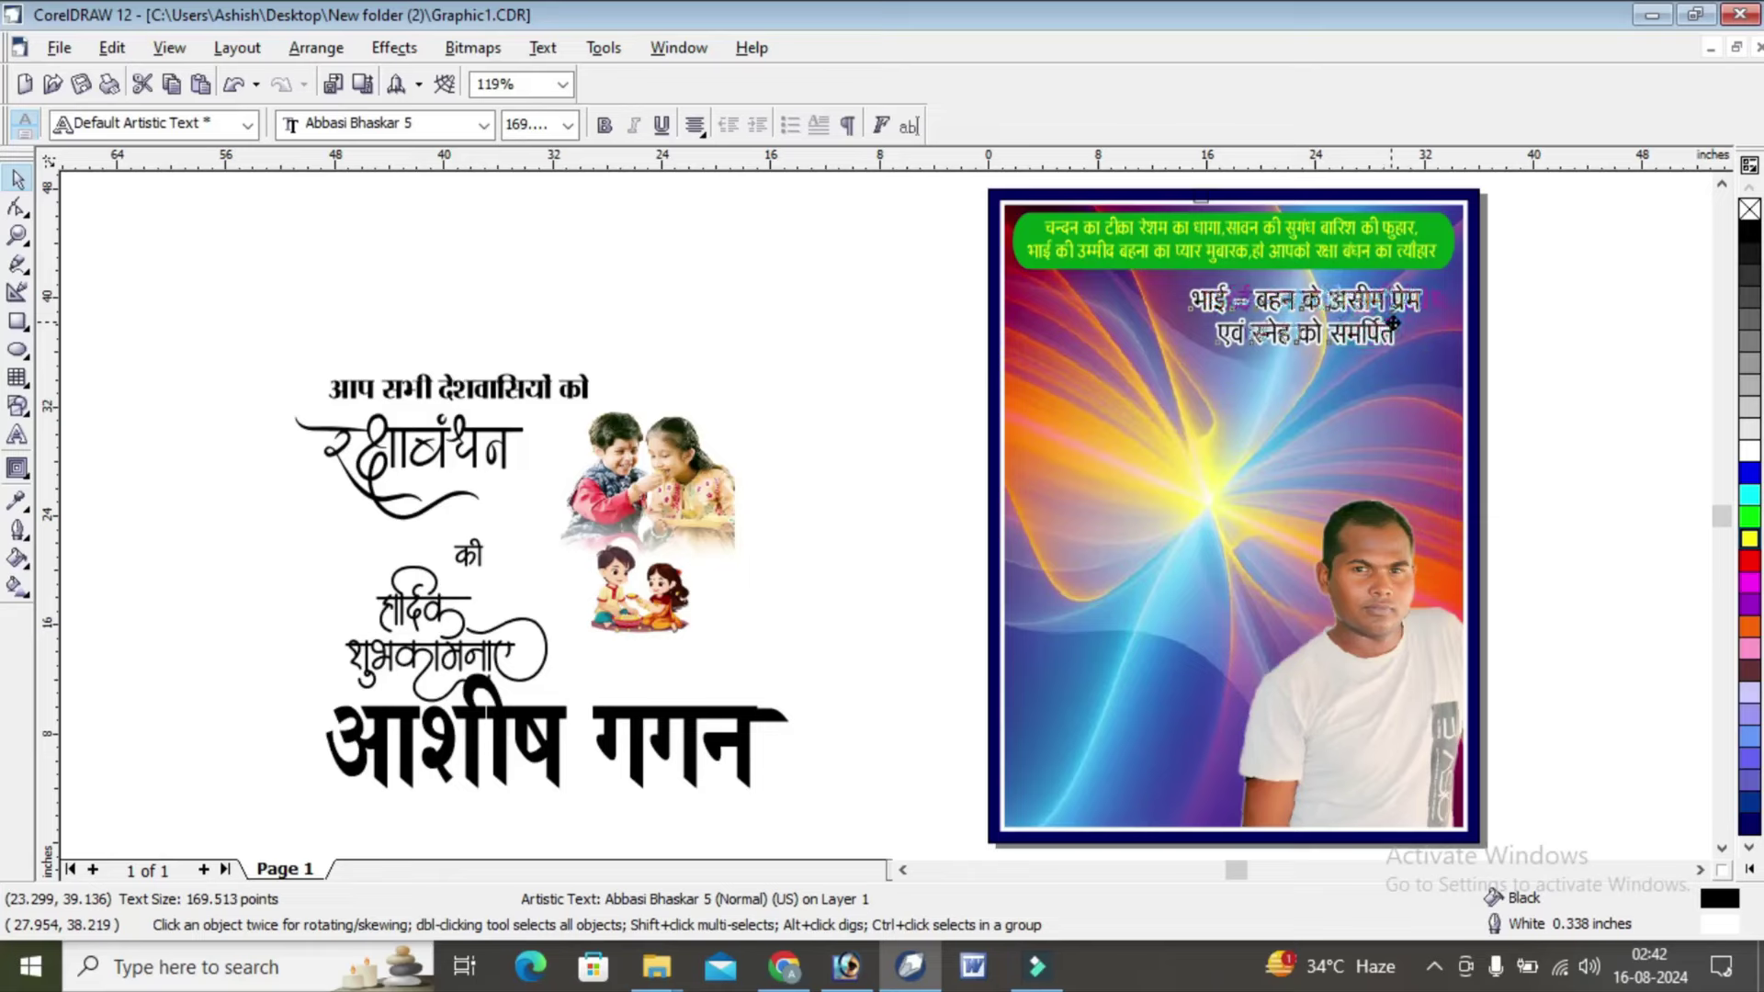
left_click_drag(1369, 323, 1395, 324)
left_click(1573, 322)
- Move the children photo into the poster's upper left and enlarge it
left_click(667, 490)
left_click_drag(667, 490, 1133, 413)
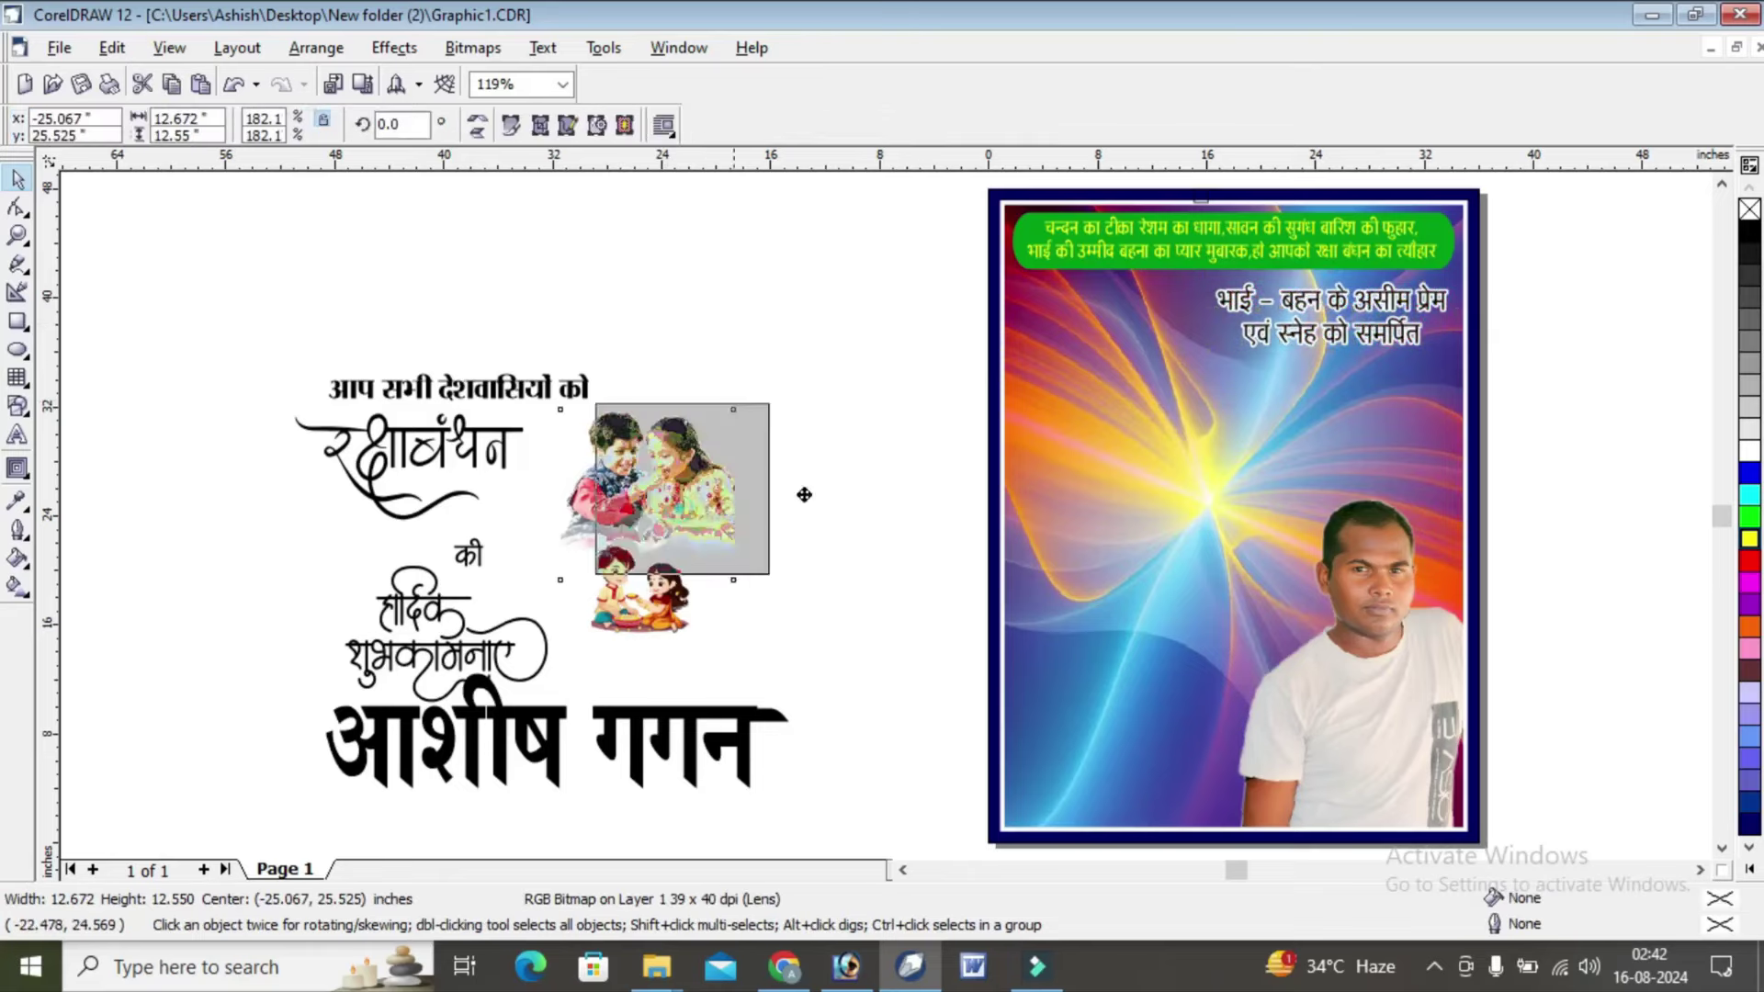
left_click_drag(1190, 477, 1243, 529)
left_click_drag(1160, 447, 1158, 418)
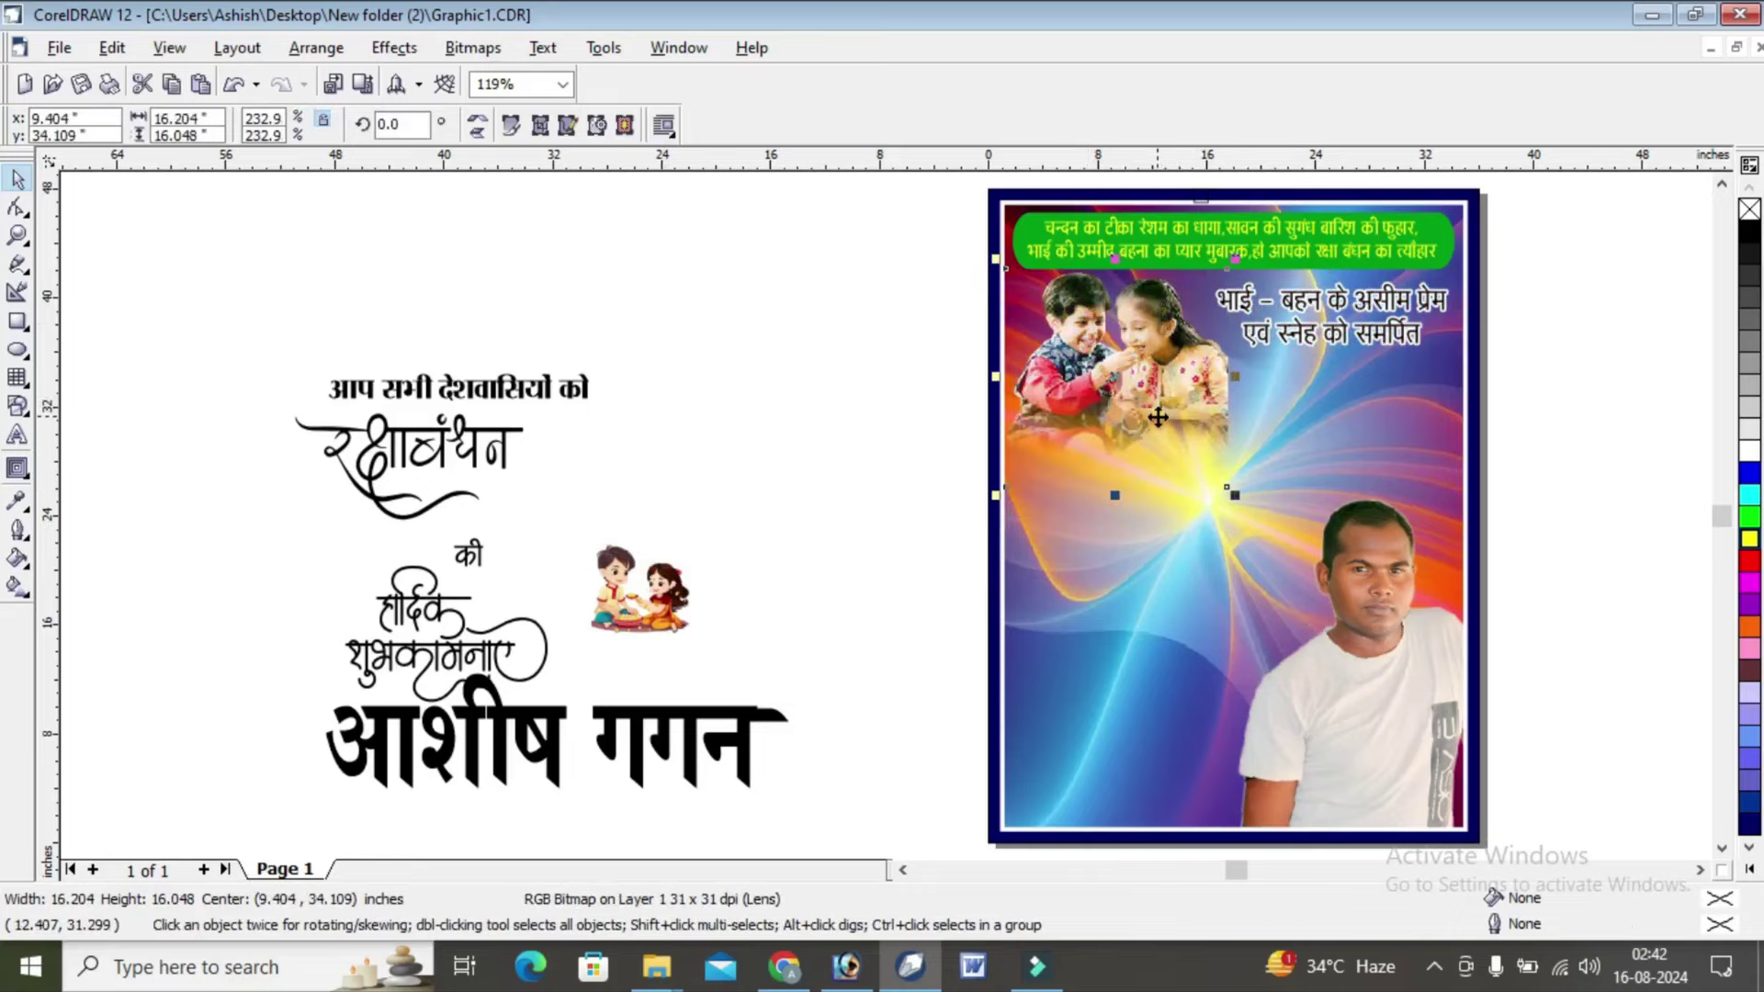
- Zoom in on the photo and try widening its crop to the right, then undo it
left_click(16, 237)
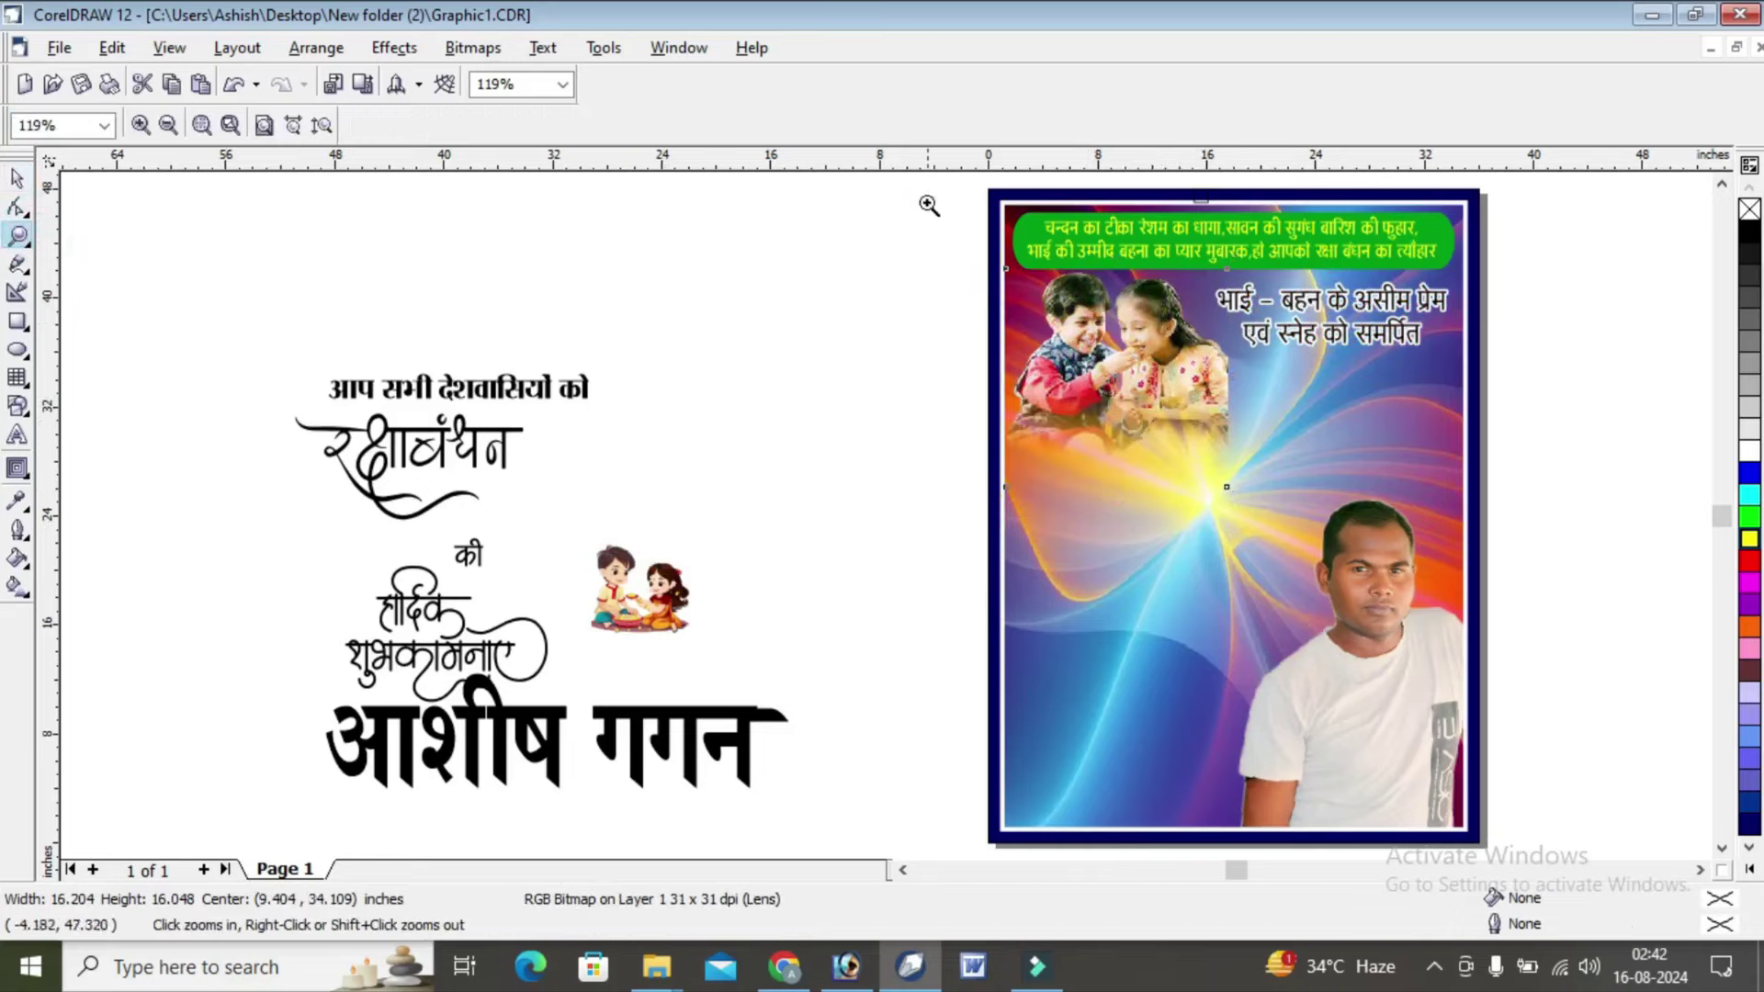
left_click_drag(928, 203, 1372, 526)
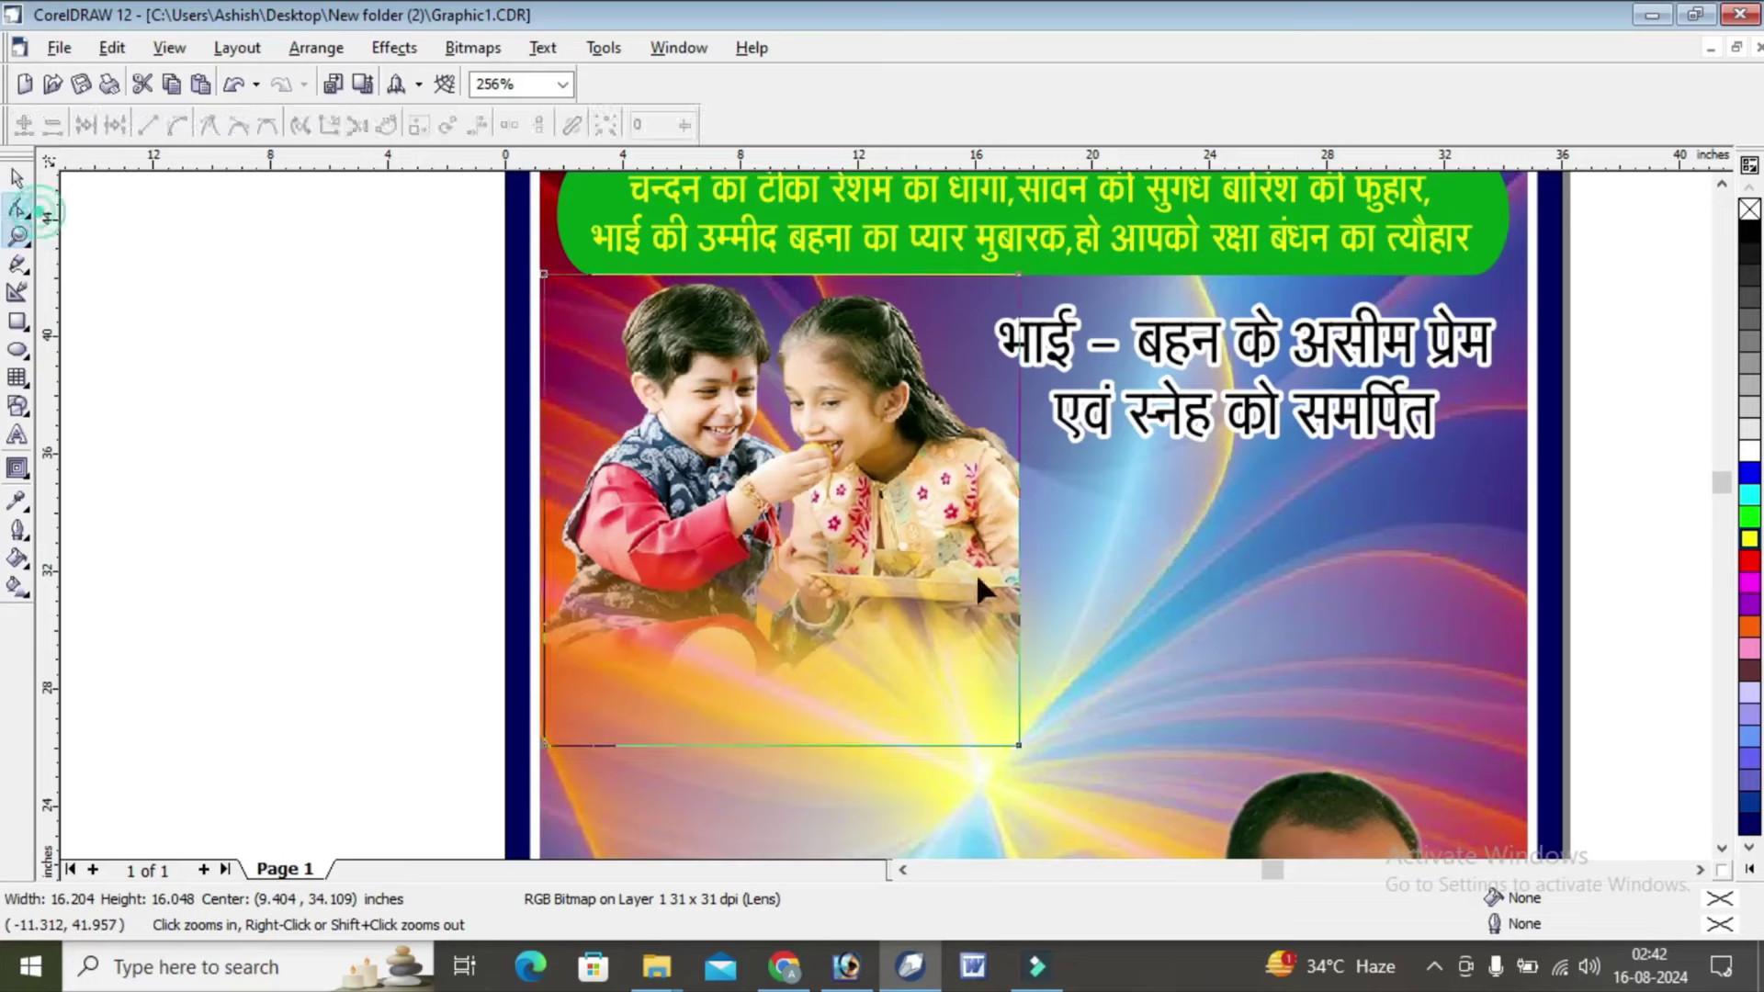
scroll(1057, 809, "down", 1)
left_click(1019, 705)
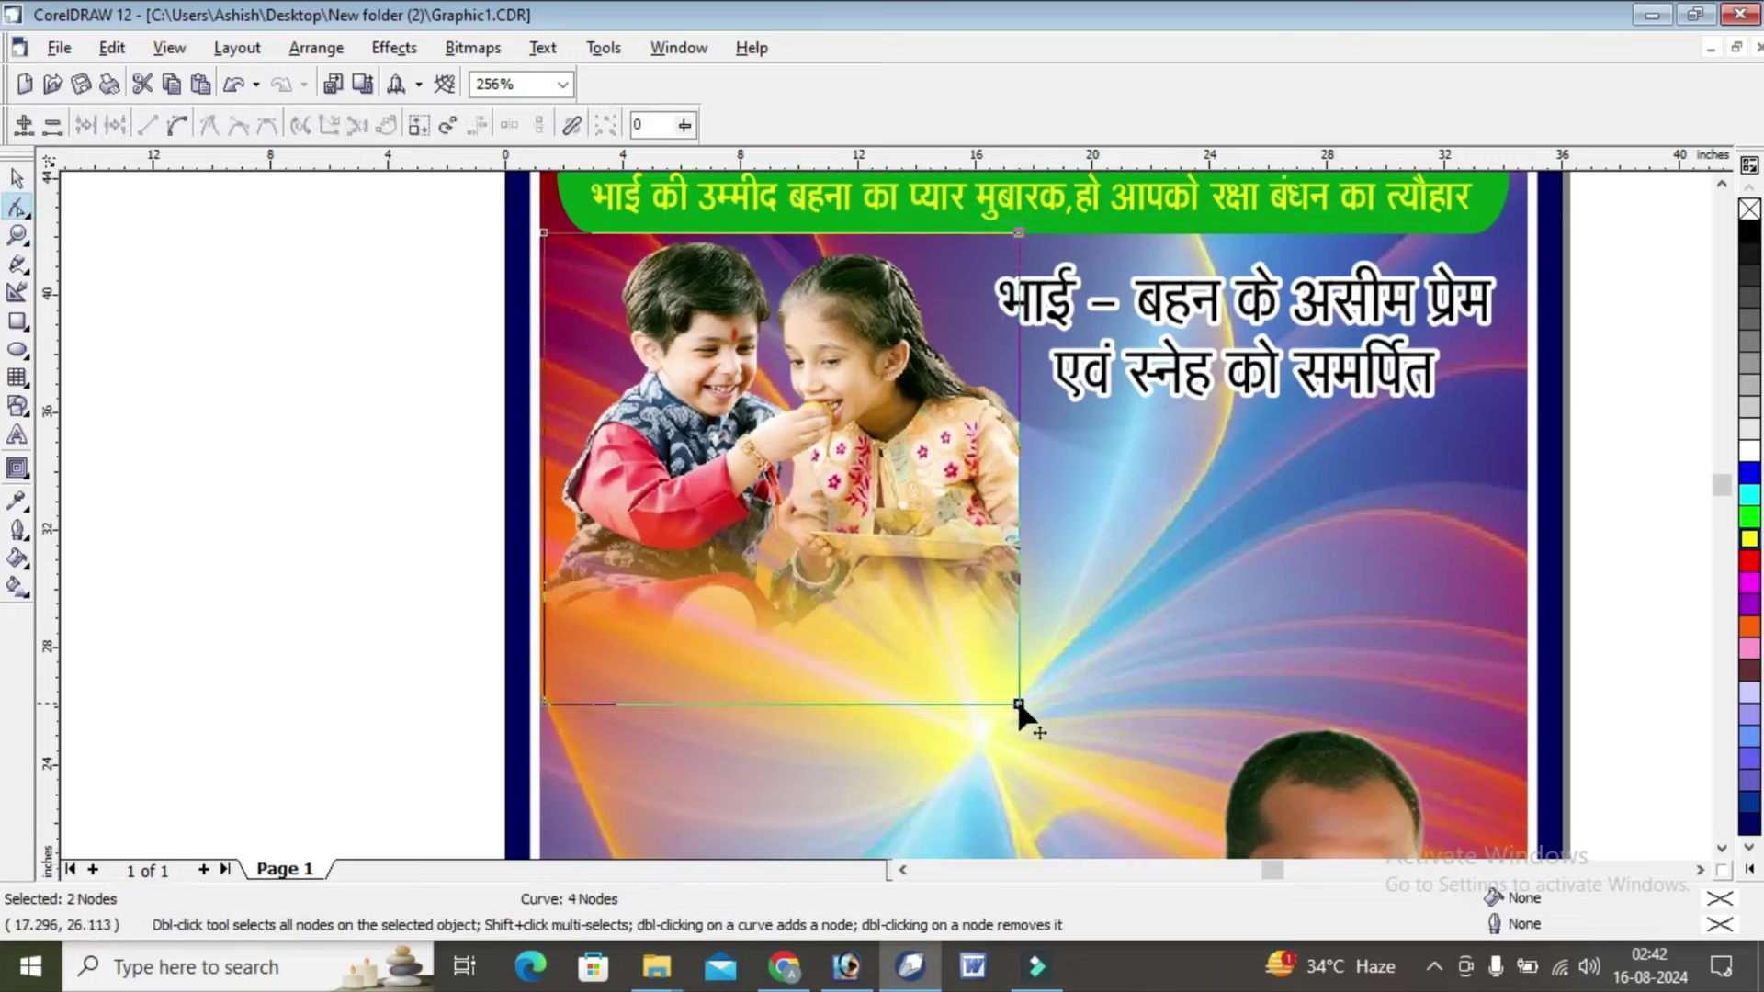
left_click_drag(1018, 702, 1088, 704)
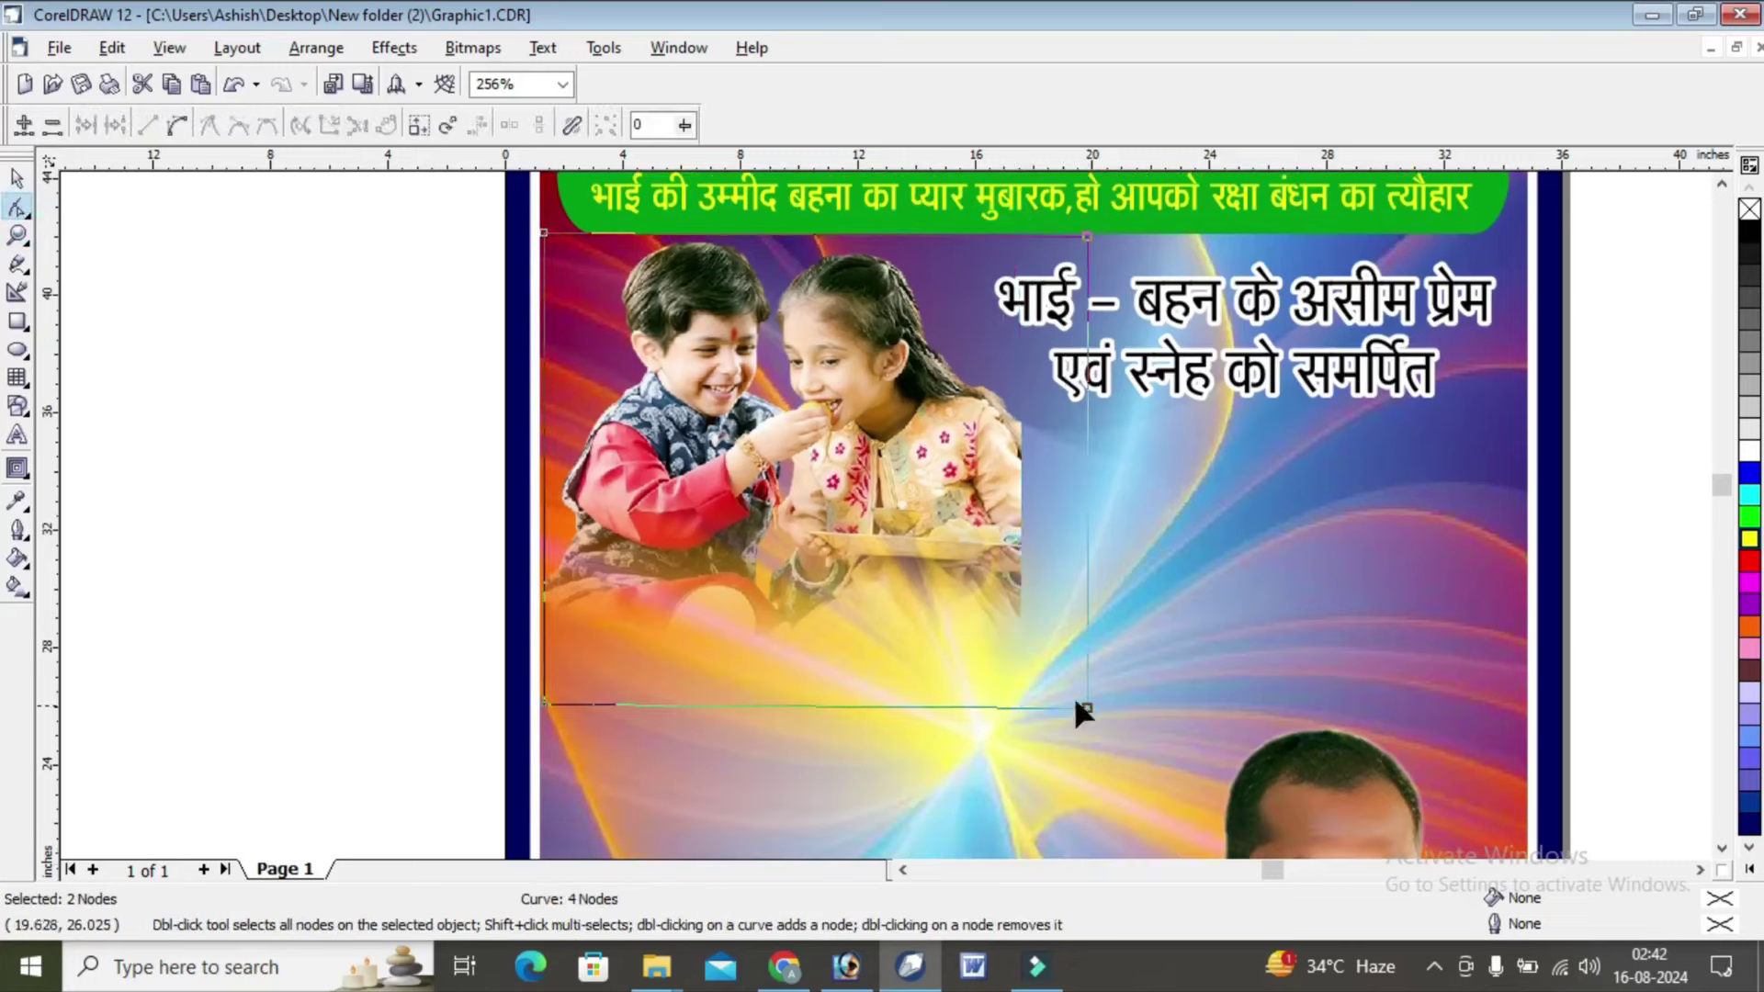
key("ctrl+z")
- Mirror the children photo horizontally
left_click(14, 183)
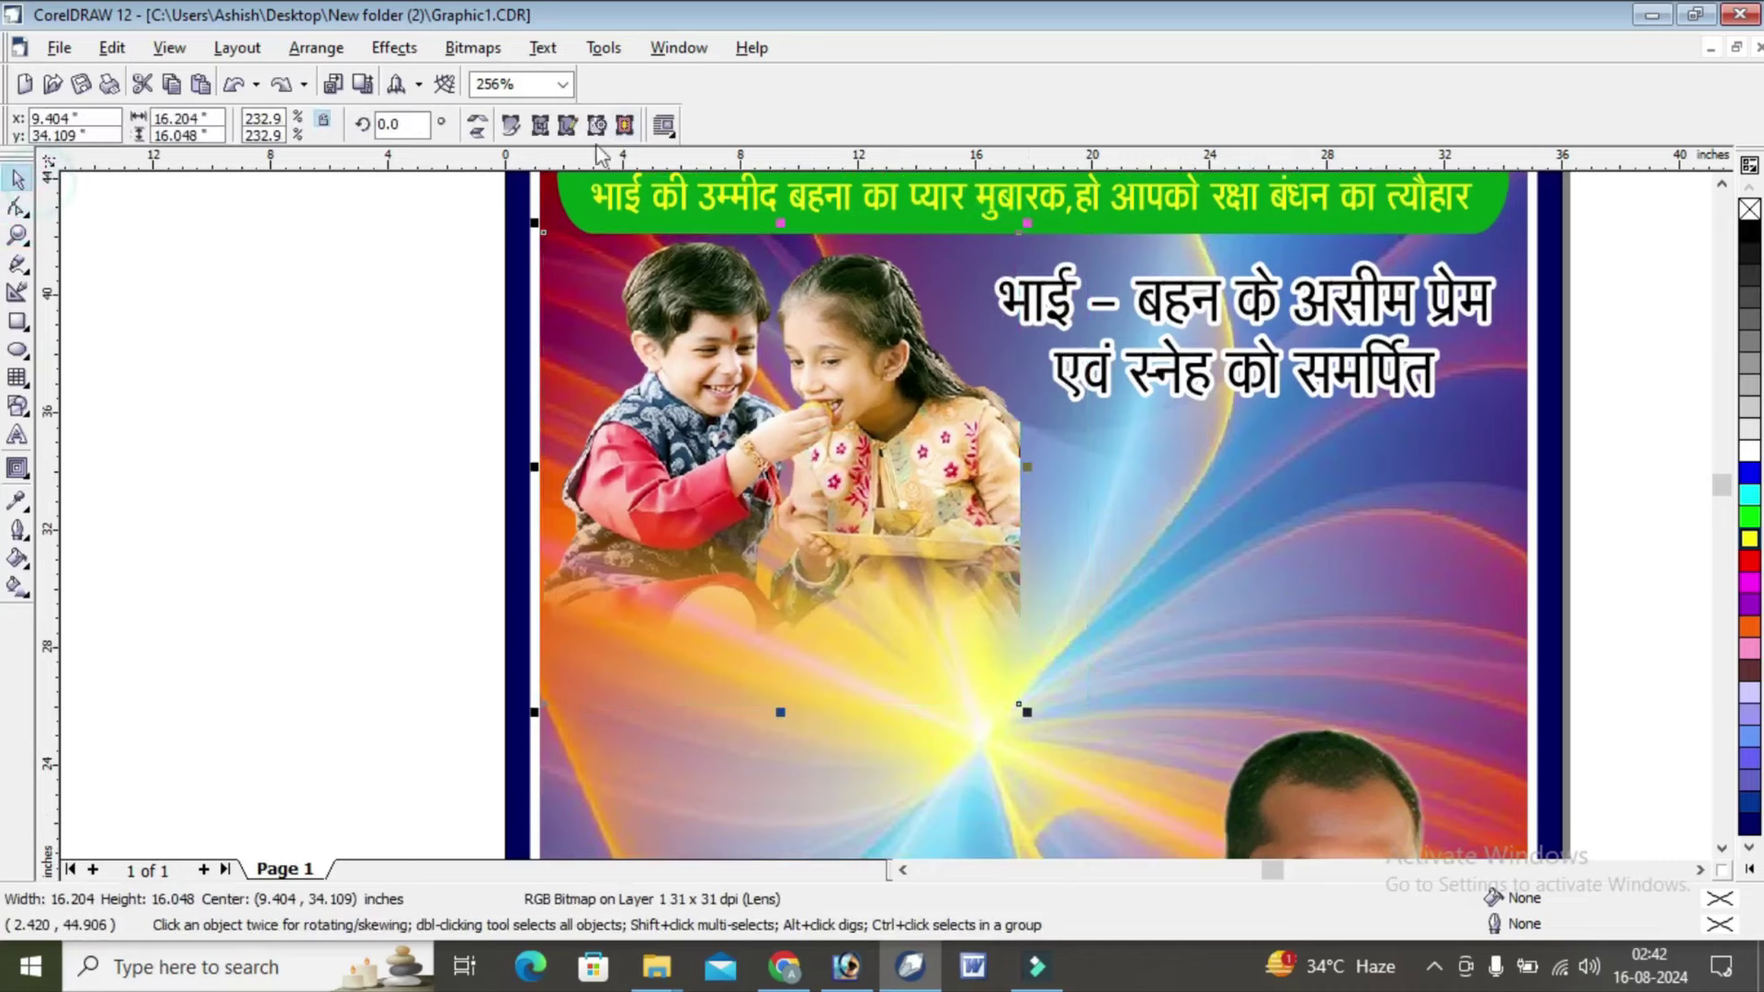
left_click(479, 124)
left_click(870, 497)
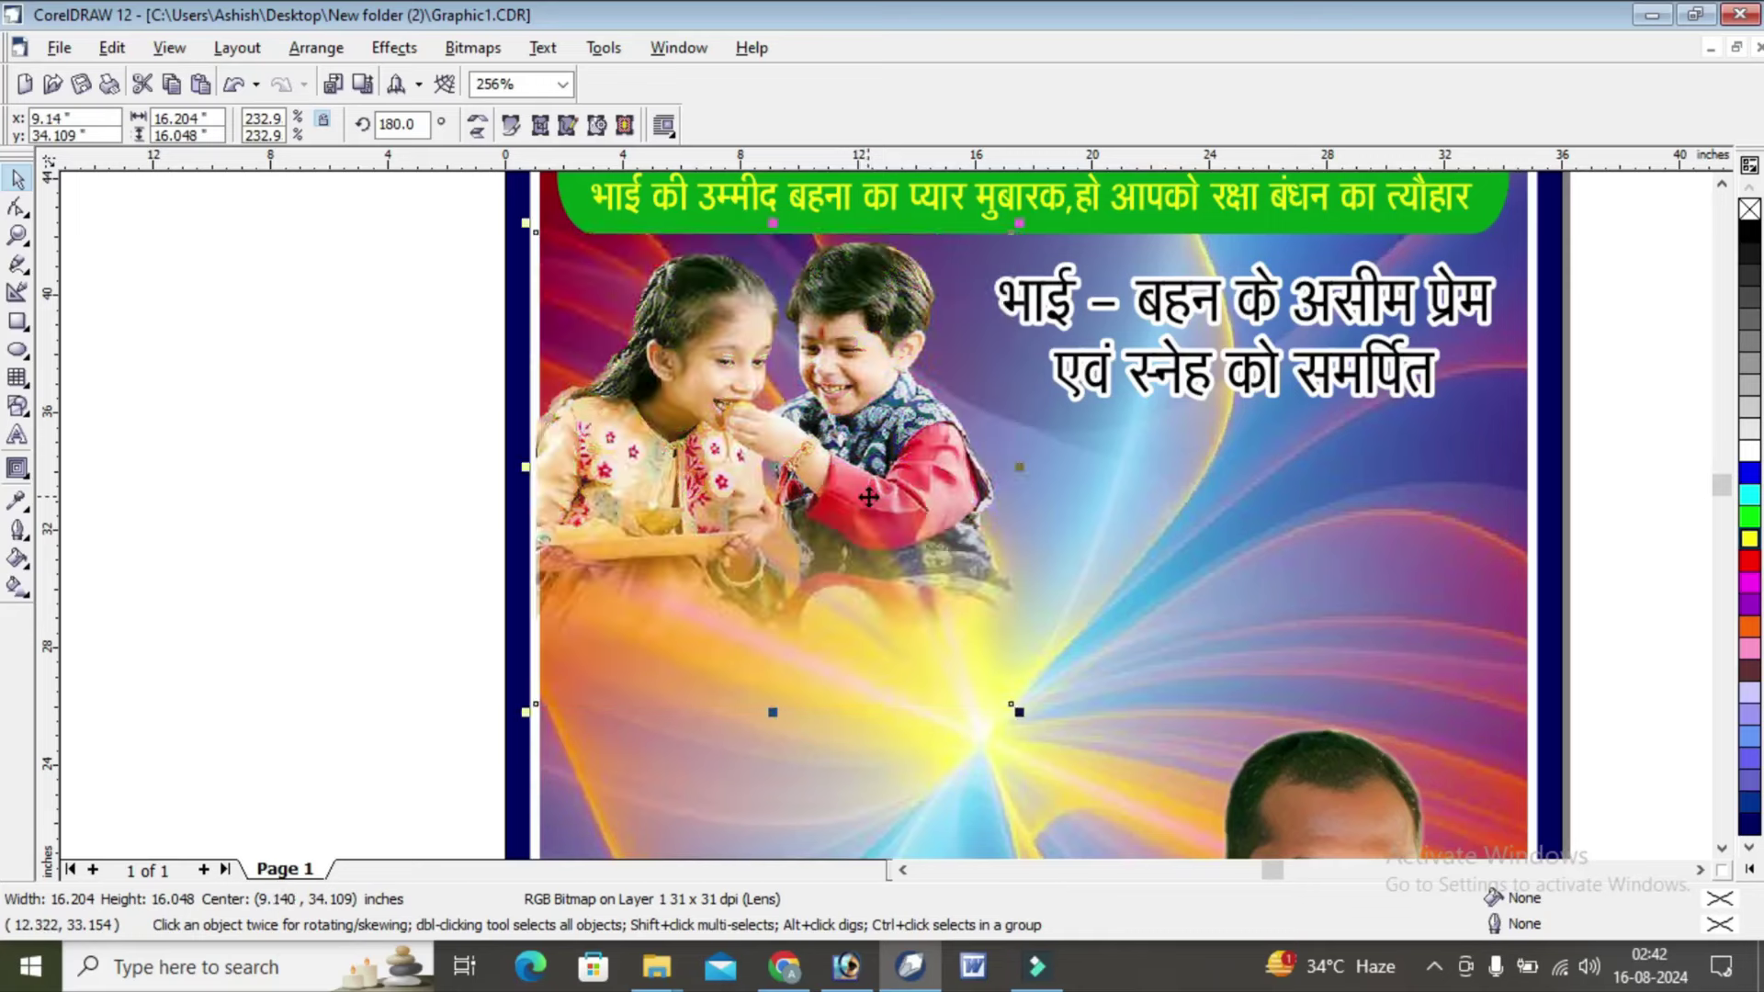
left_click_drag(877, 497, 884, 497)
left_click(1715, 400)
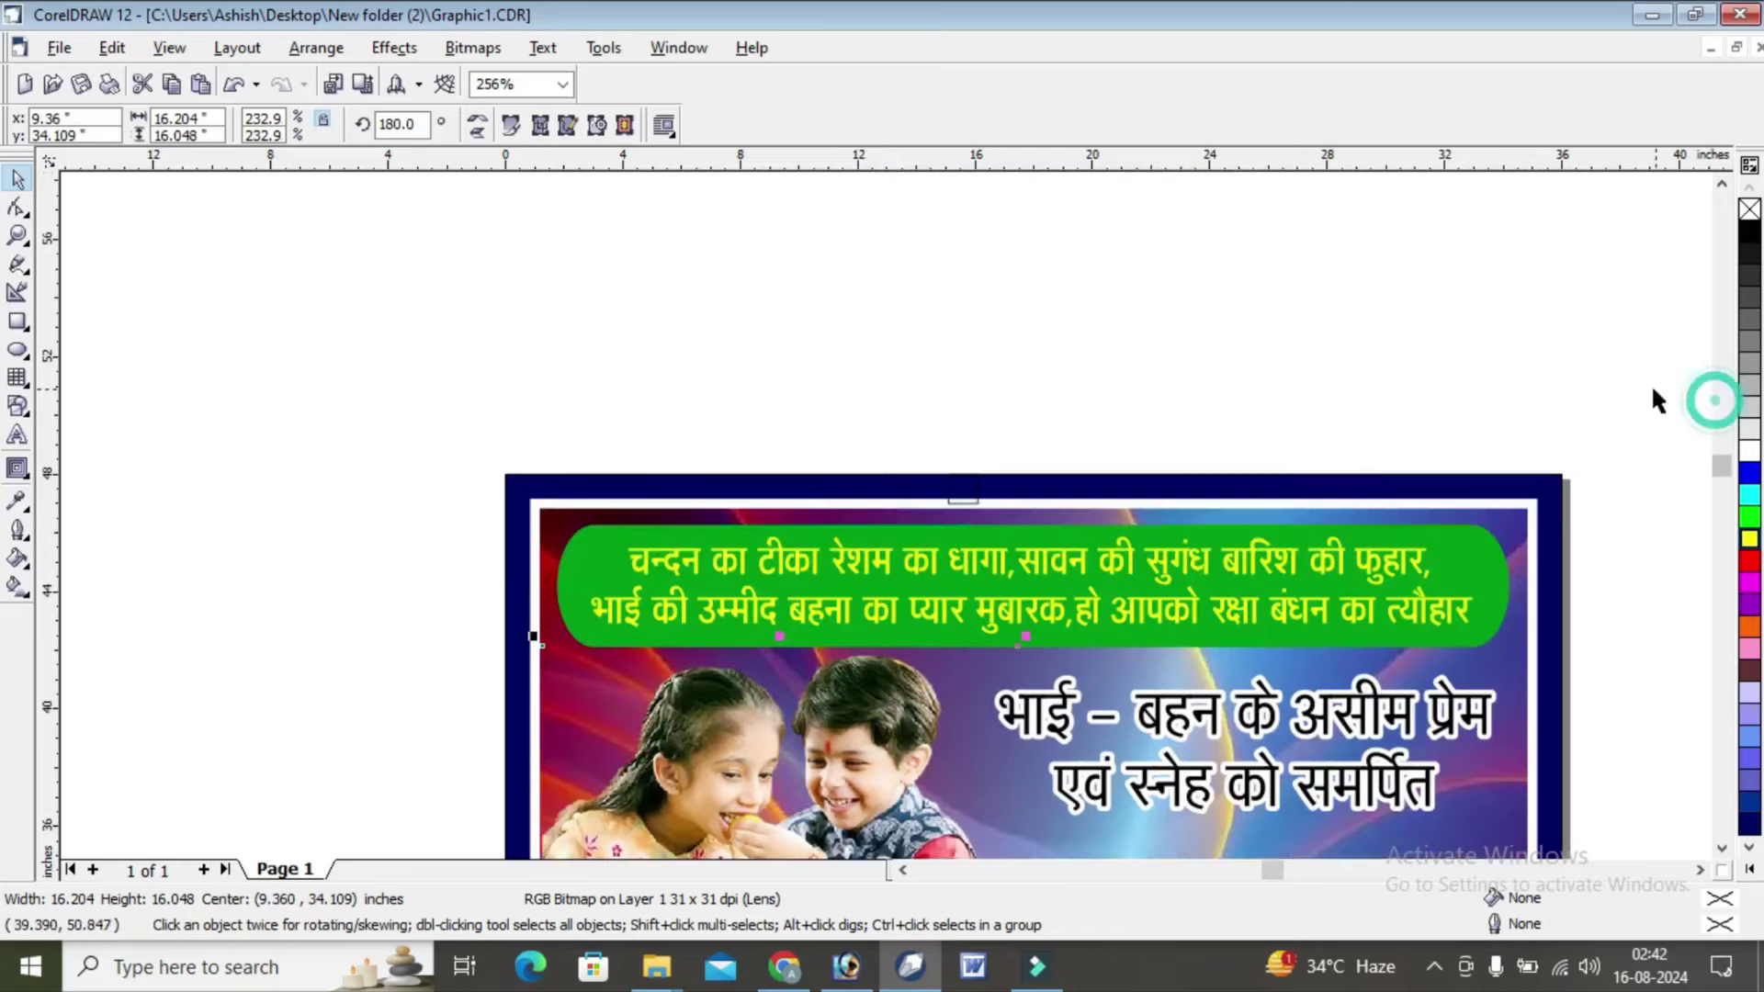
left_click(1211, 296)
key("F4")
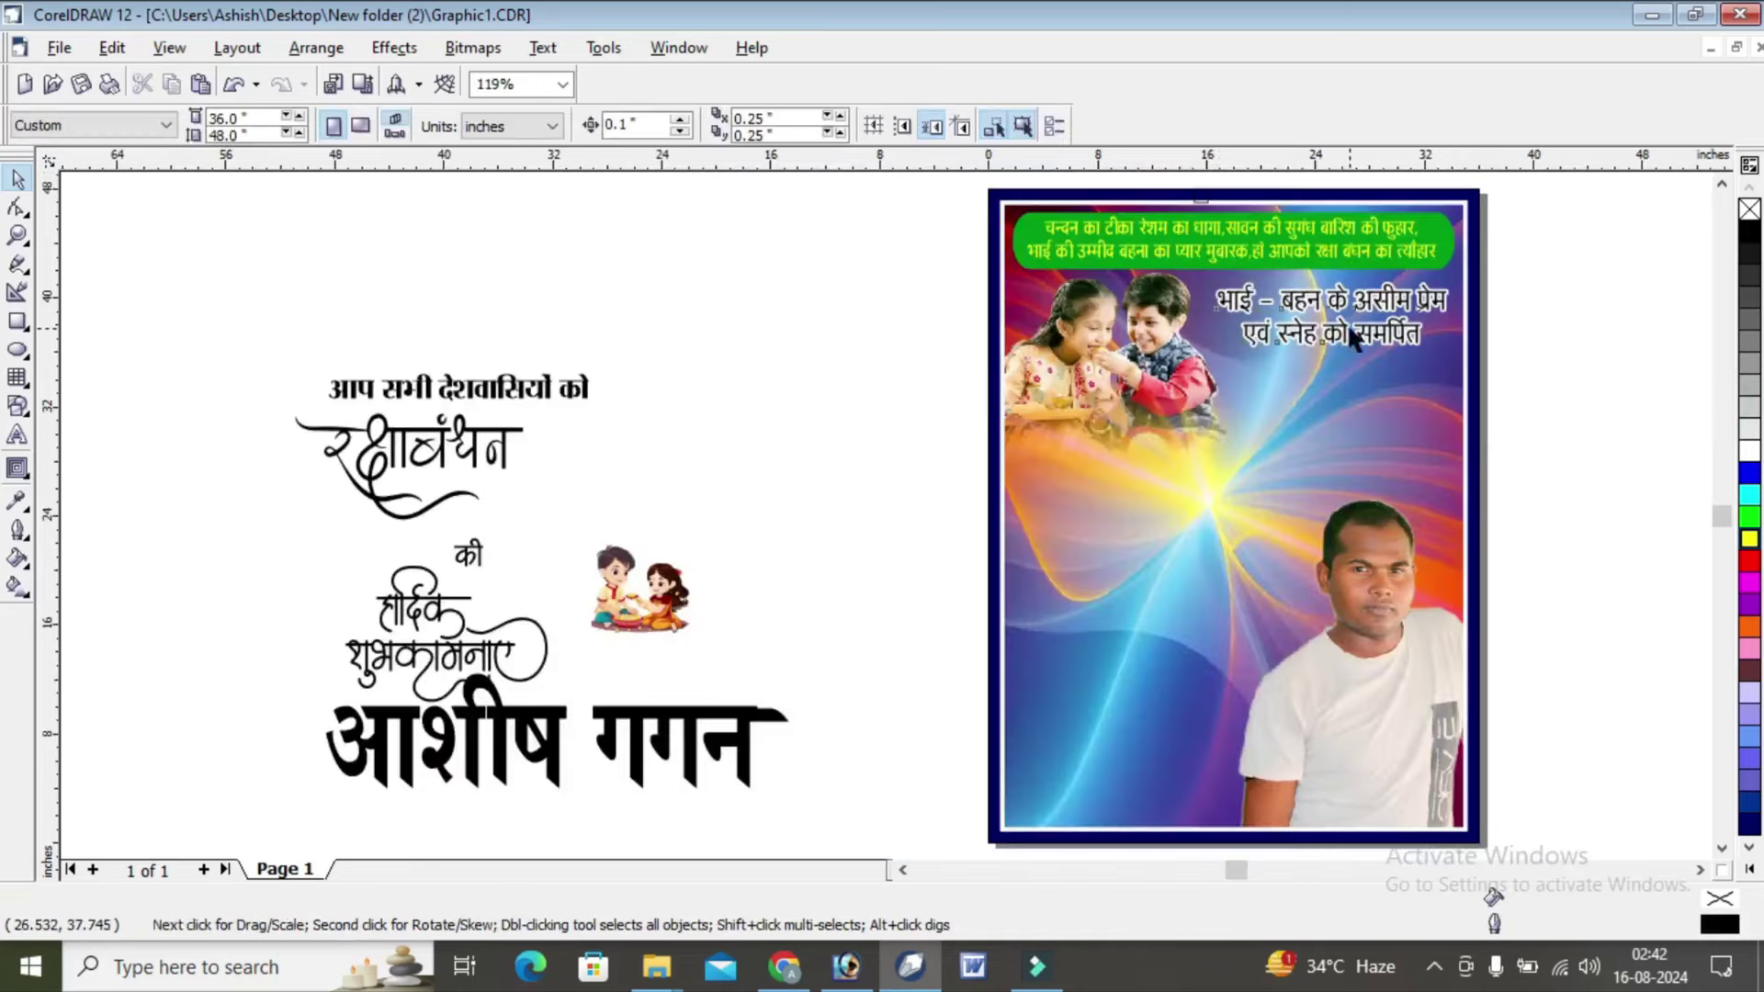
- Make the dedication text red
left_click(1349, 331)
left_click(1749, 560)
left_click(1638, 323)
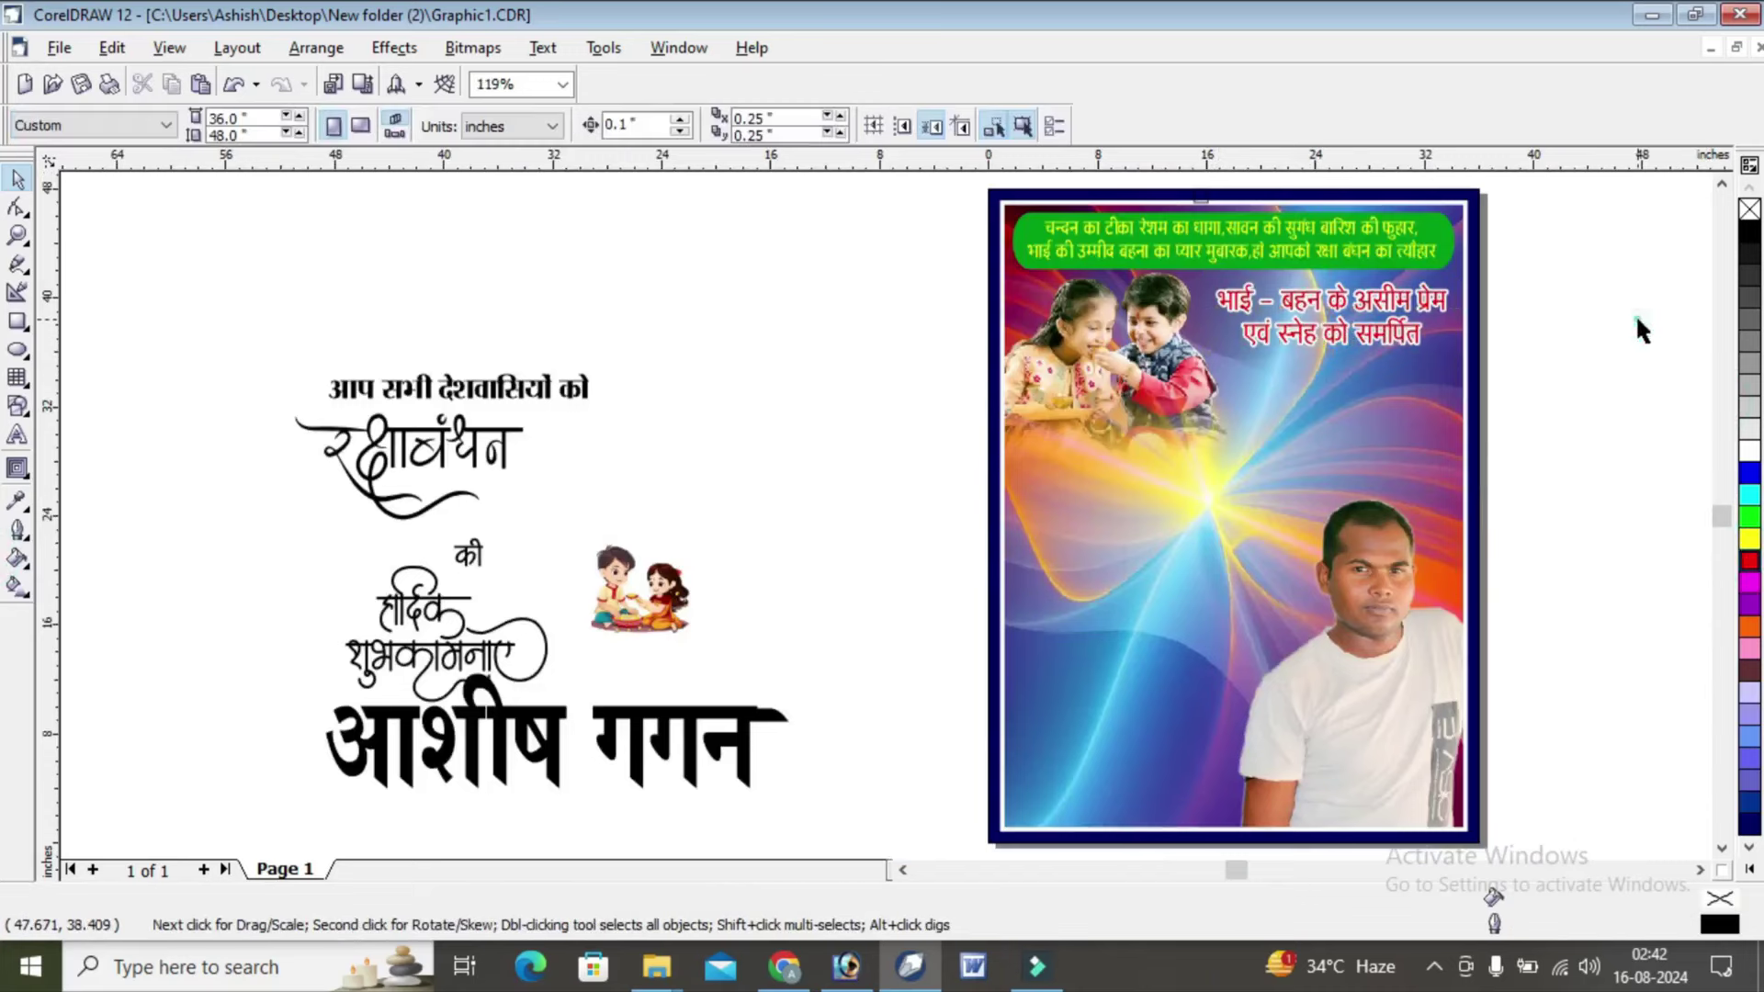
- Move the आप सभी देशवासियों को line onto the poster and shrink it slightly
left_click(473, 391)
left_click_drag(478, 393, 1369, 403)
left_click_drag(1487, 425, 1385, 375)
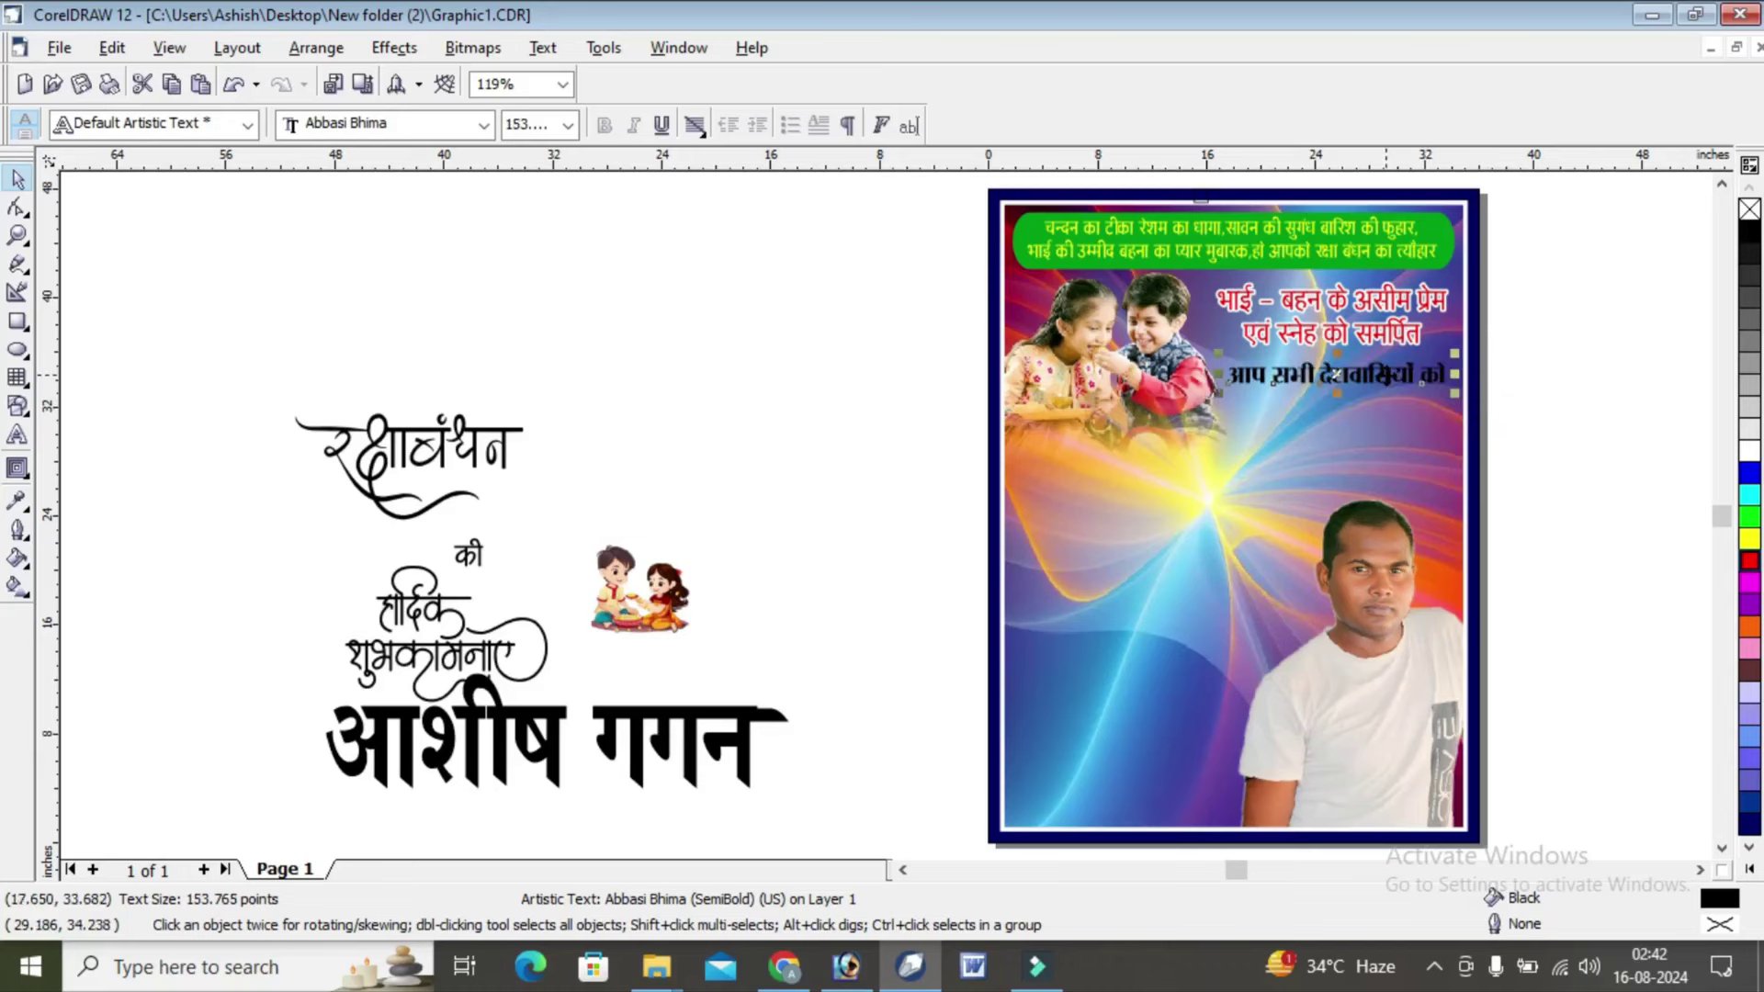
left_click(1344, 375)
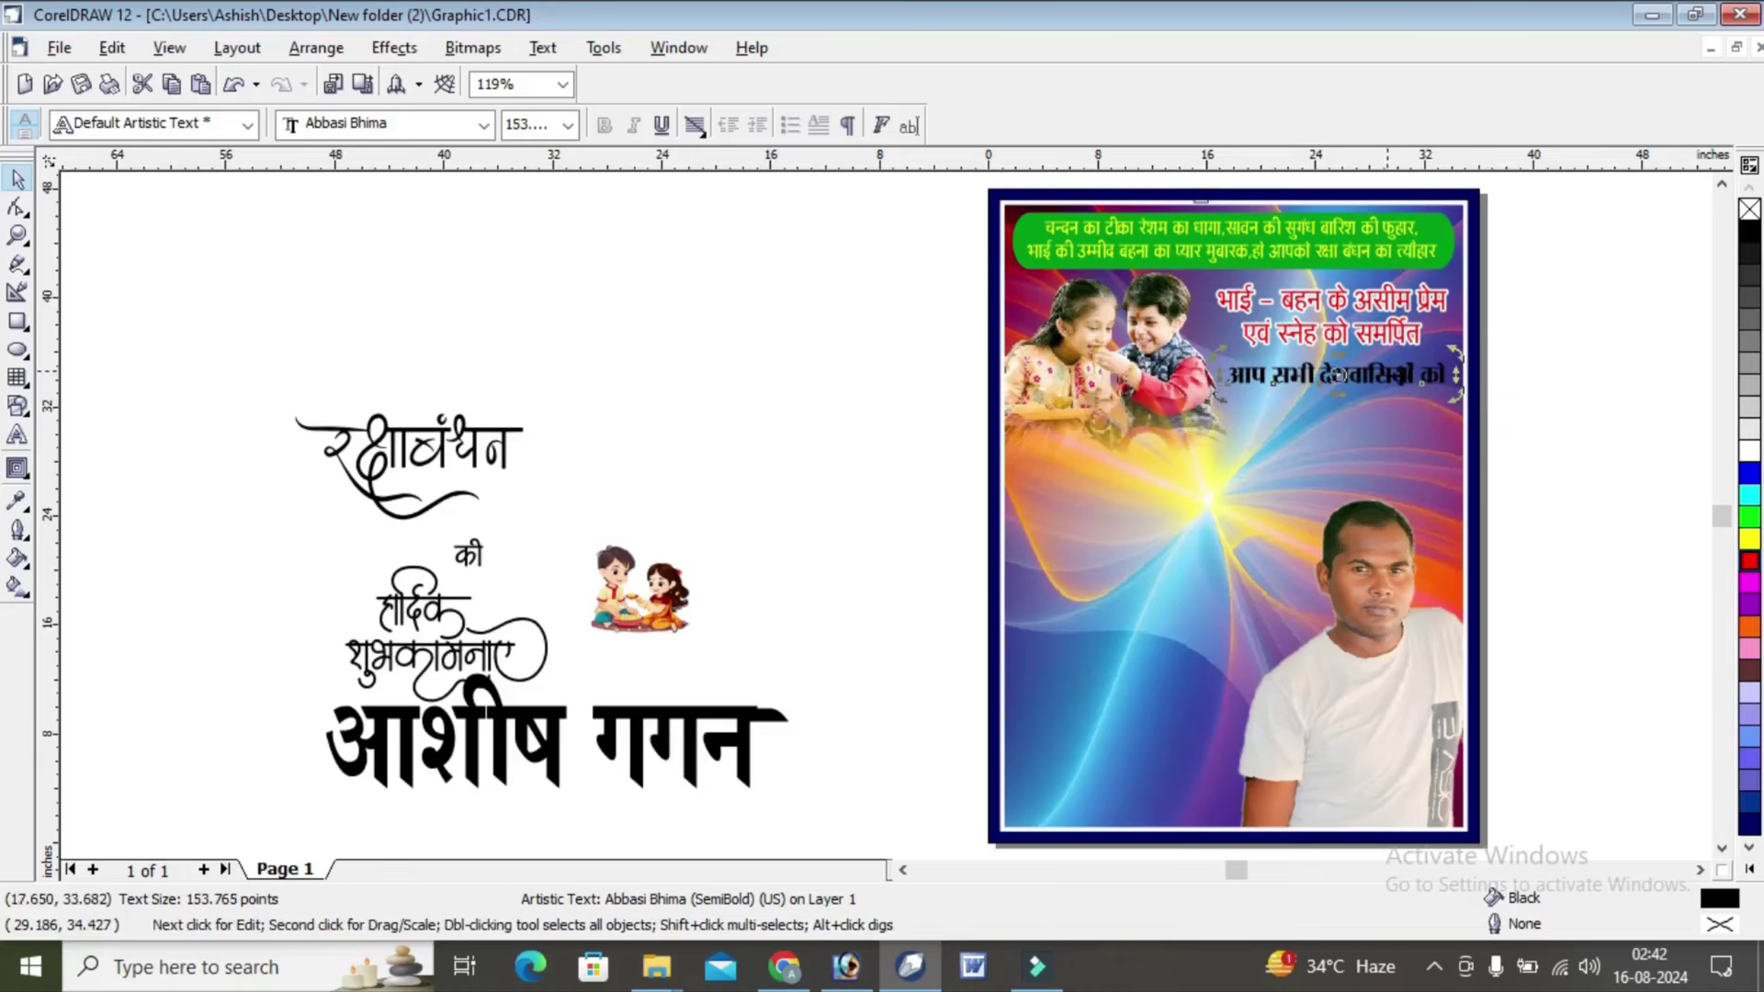
left_click(1566, 377)
- Place रक्षाबंधन below the greeting line and colour it red
mouse_move(453, 405)
left_mouse_down()
mouse_move(1307, 497)
mouse_move(1185, 449)
mouse_move(1173, 464)
left_mouse_up()
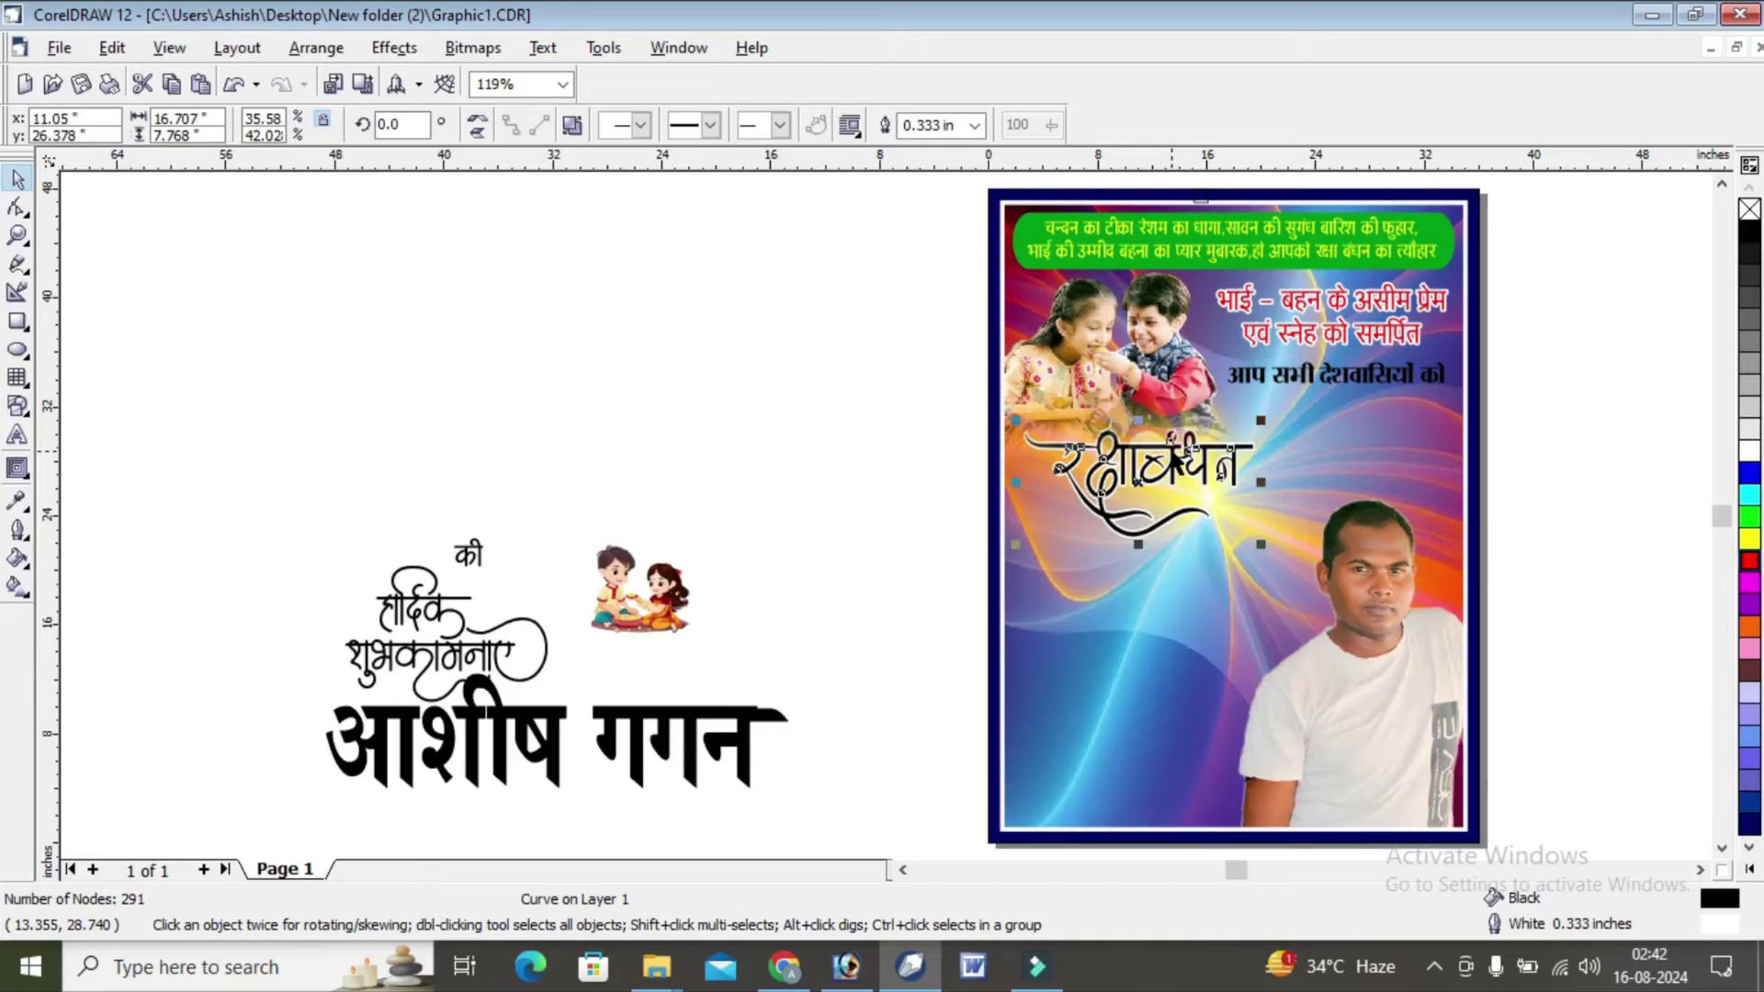
left_click(1169, 473)
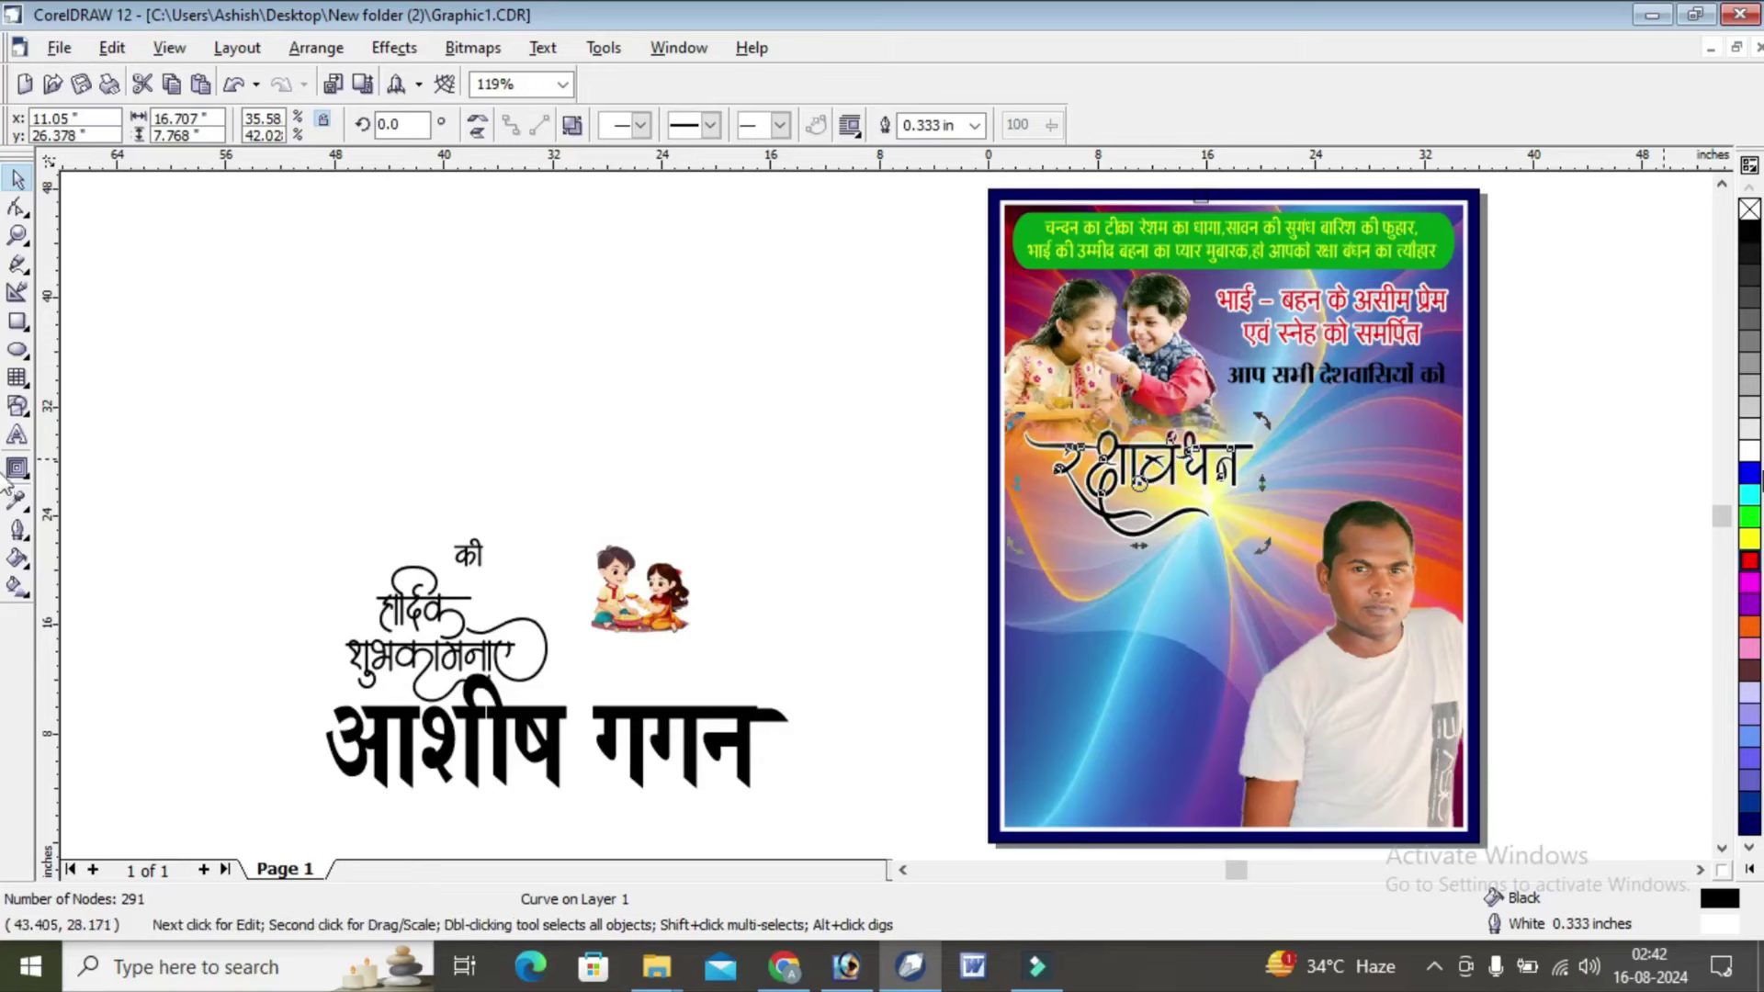
left_click(1751, 579)
left_click(1607, 427)
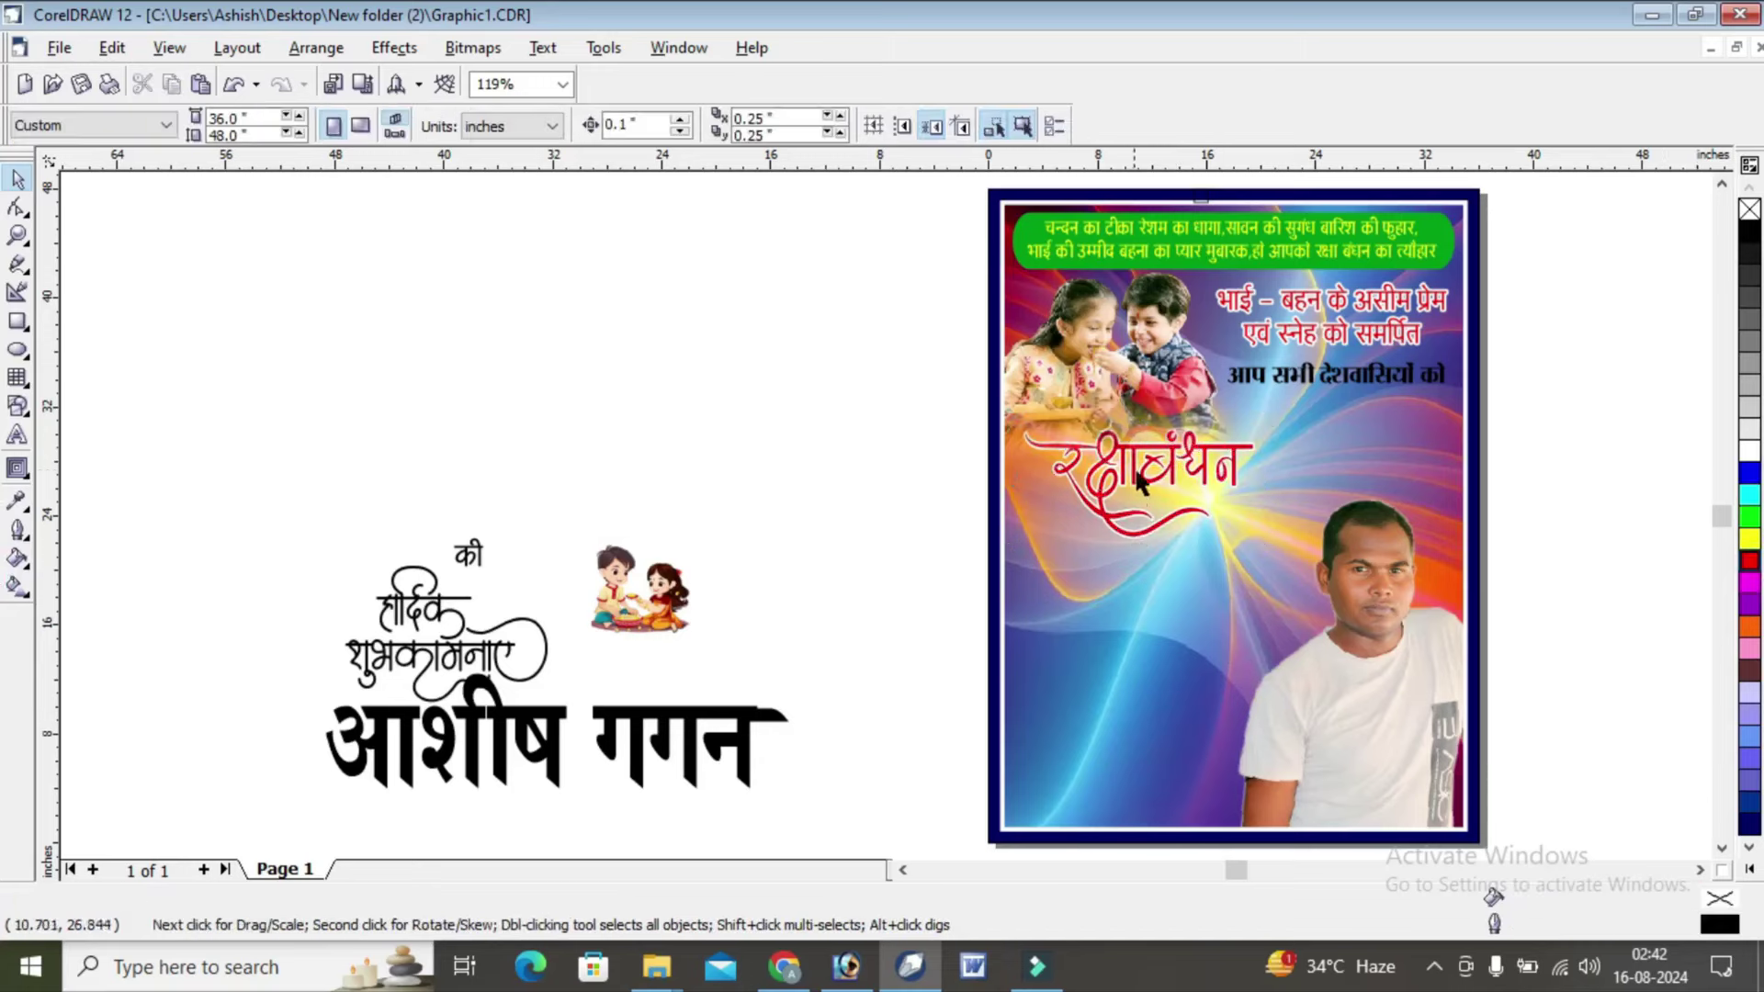
left_click(1155, 470)
left_click(1154, 496)
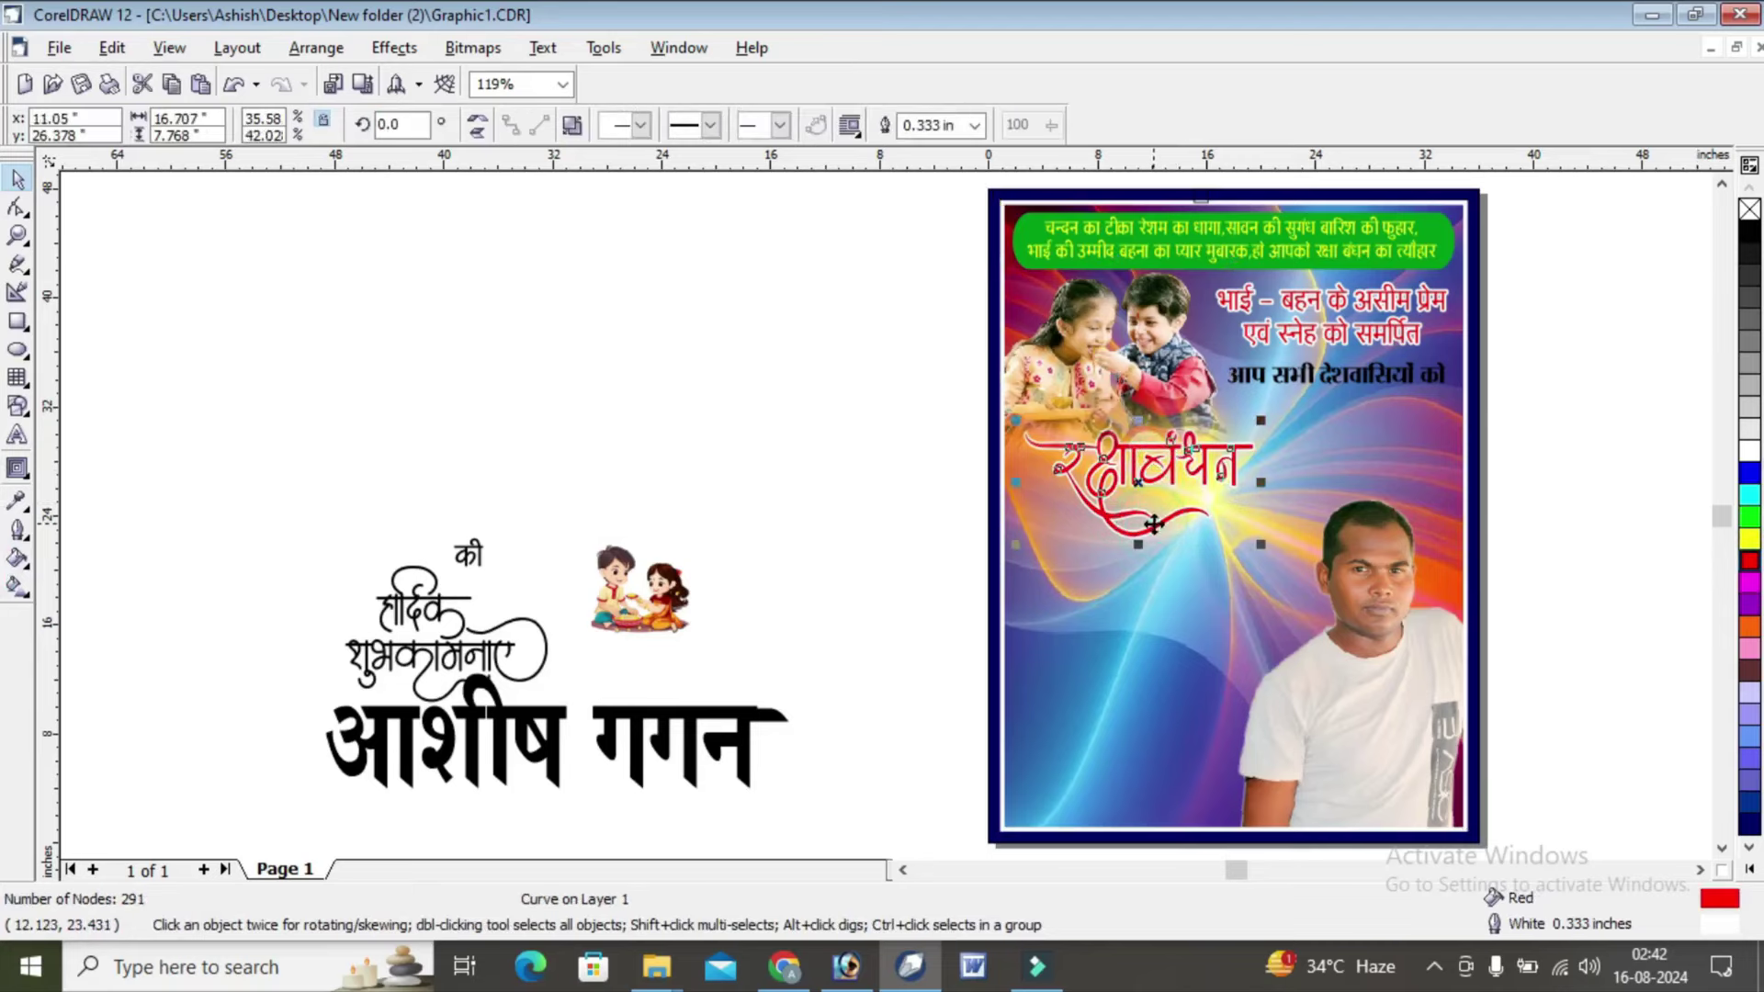
left_click(1116, 570)
left_click(1602, 395)
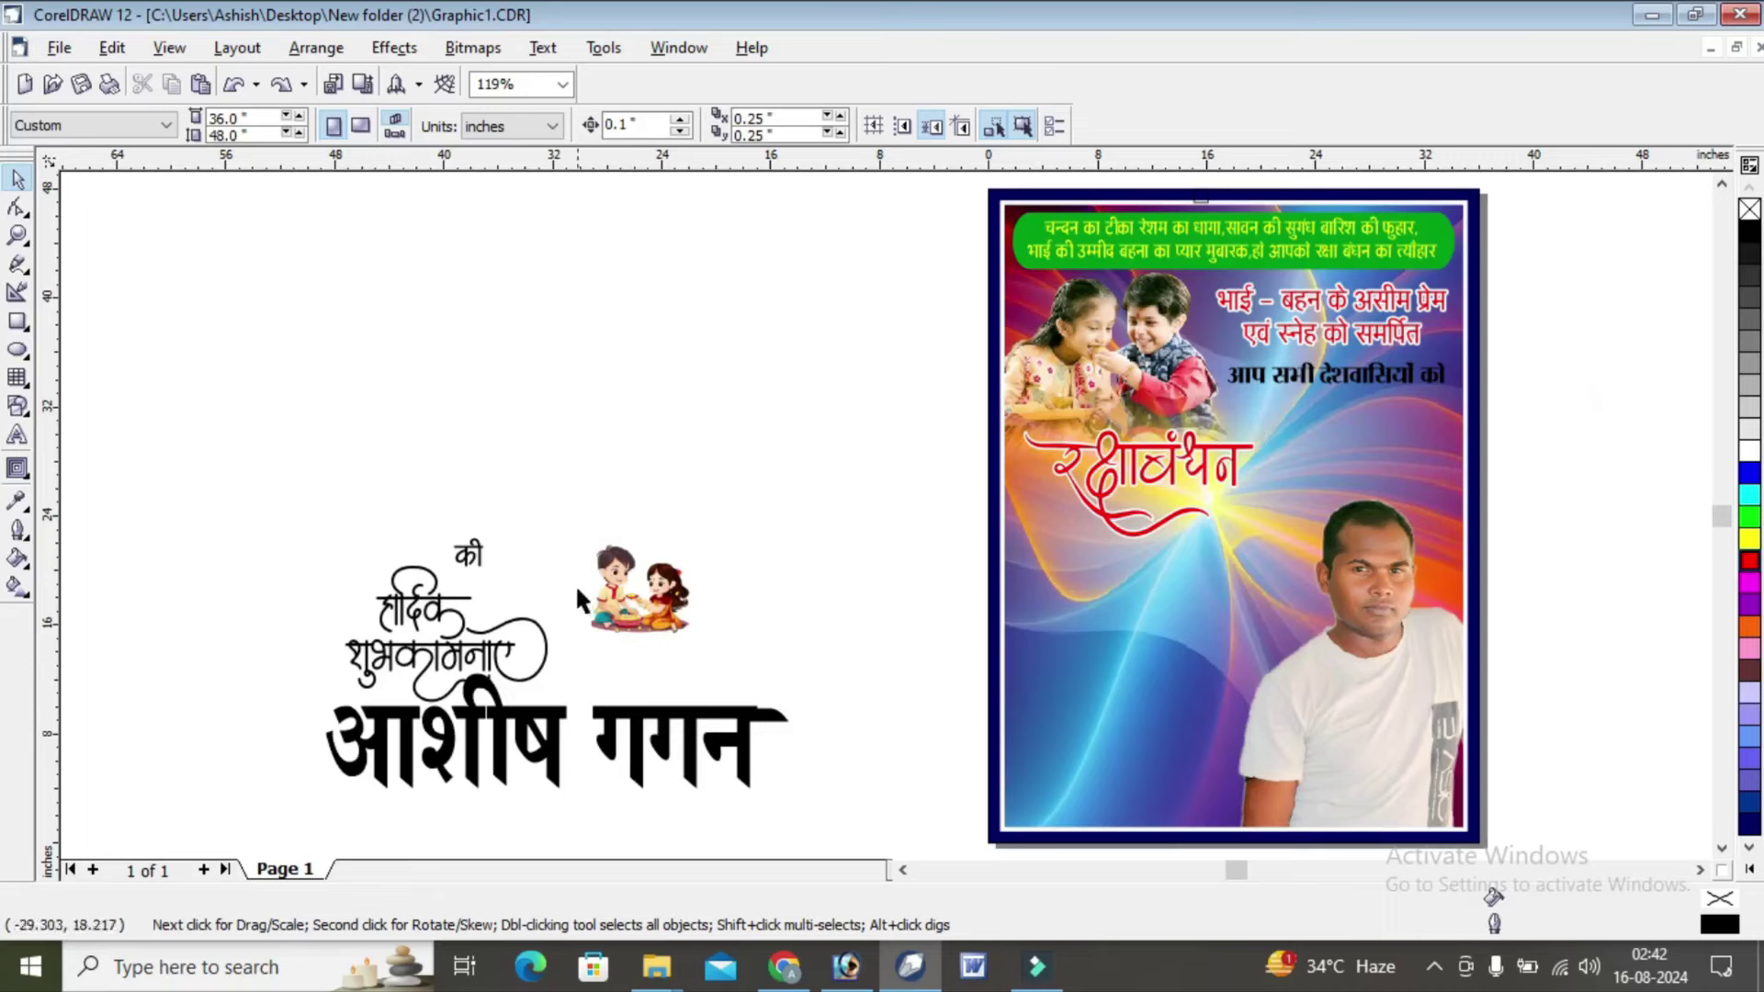
- Place की and हार्दिक शुभकामनाएं beneath रक्षाबंधन on the poster
left_click_drag(470, 563, 1232, 515)
mouse_move(427, 602)
left_mouse_down()
mouse_move(423, 623)
mouse_move(1135, 591)
mouse_move(1117, 602)
left_mouse_up()
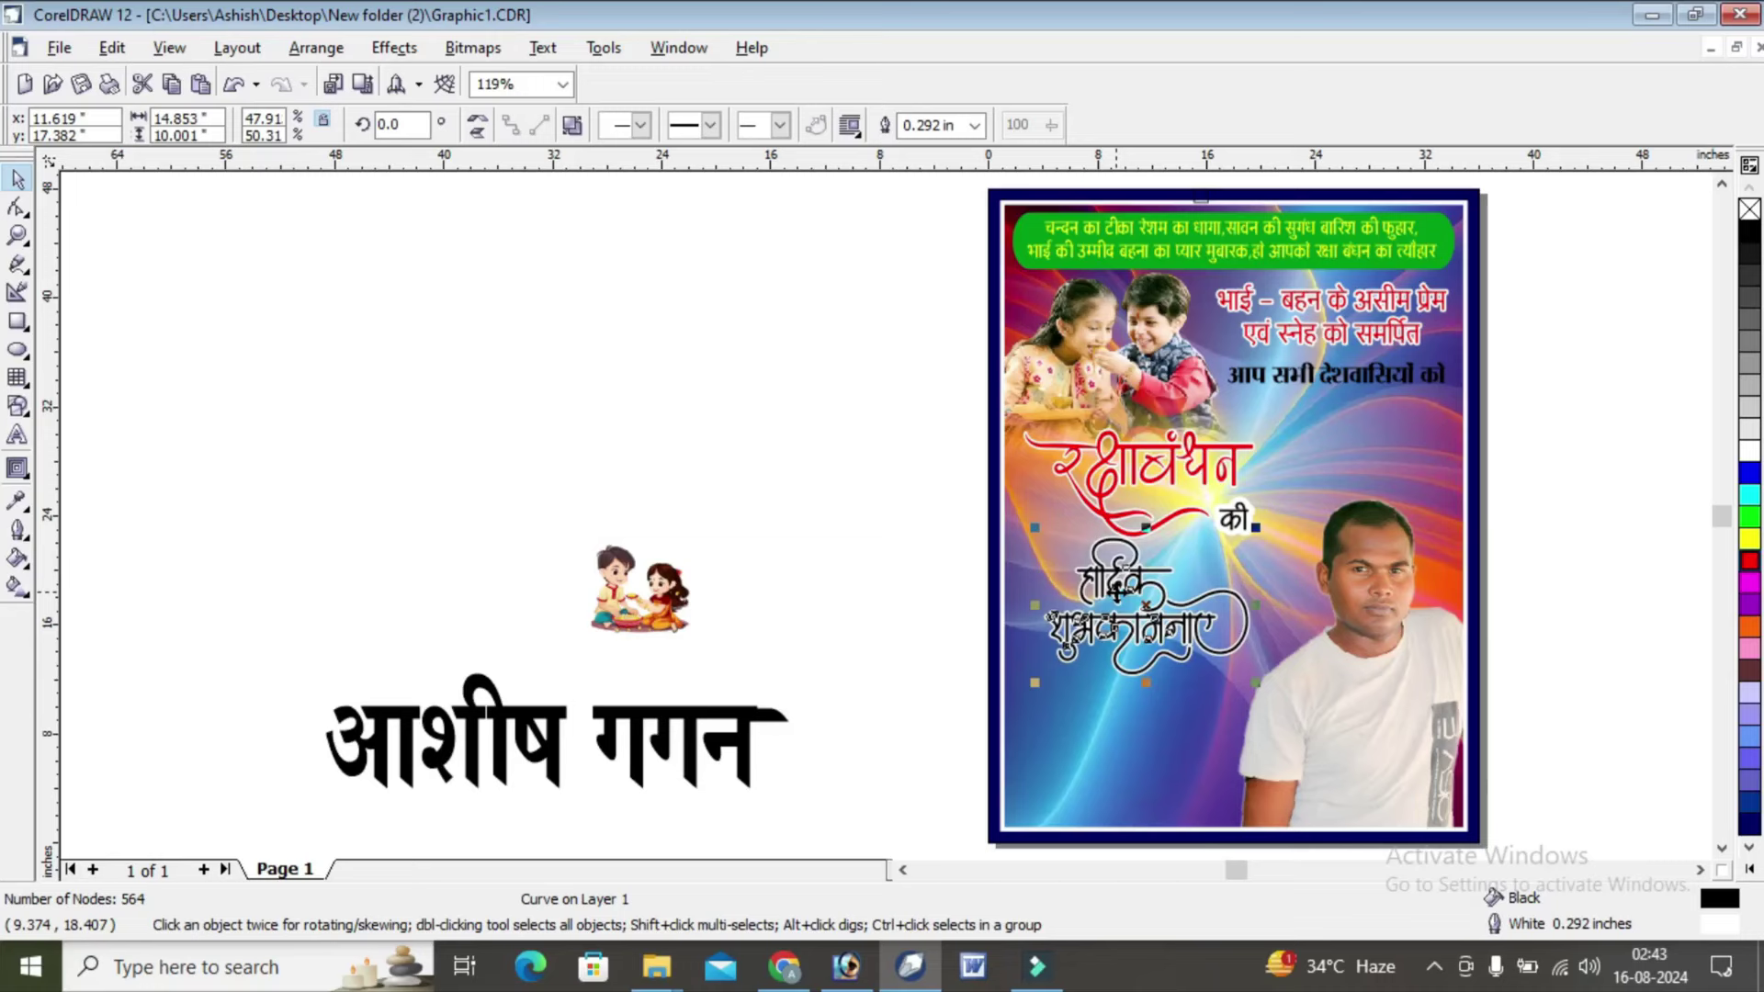
left_click_drag(1117, 593, 1110, 601)
key("Up")
key("Up")
left_click(1516, 538)
- Delete the Hindi name's trailing stroke and move the name to the poster's bottom
left_click(541, 730)
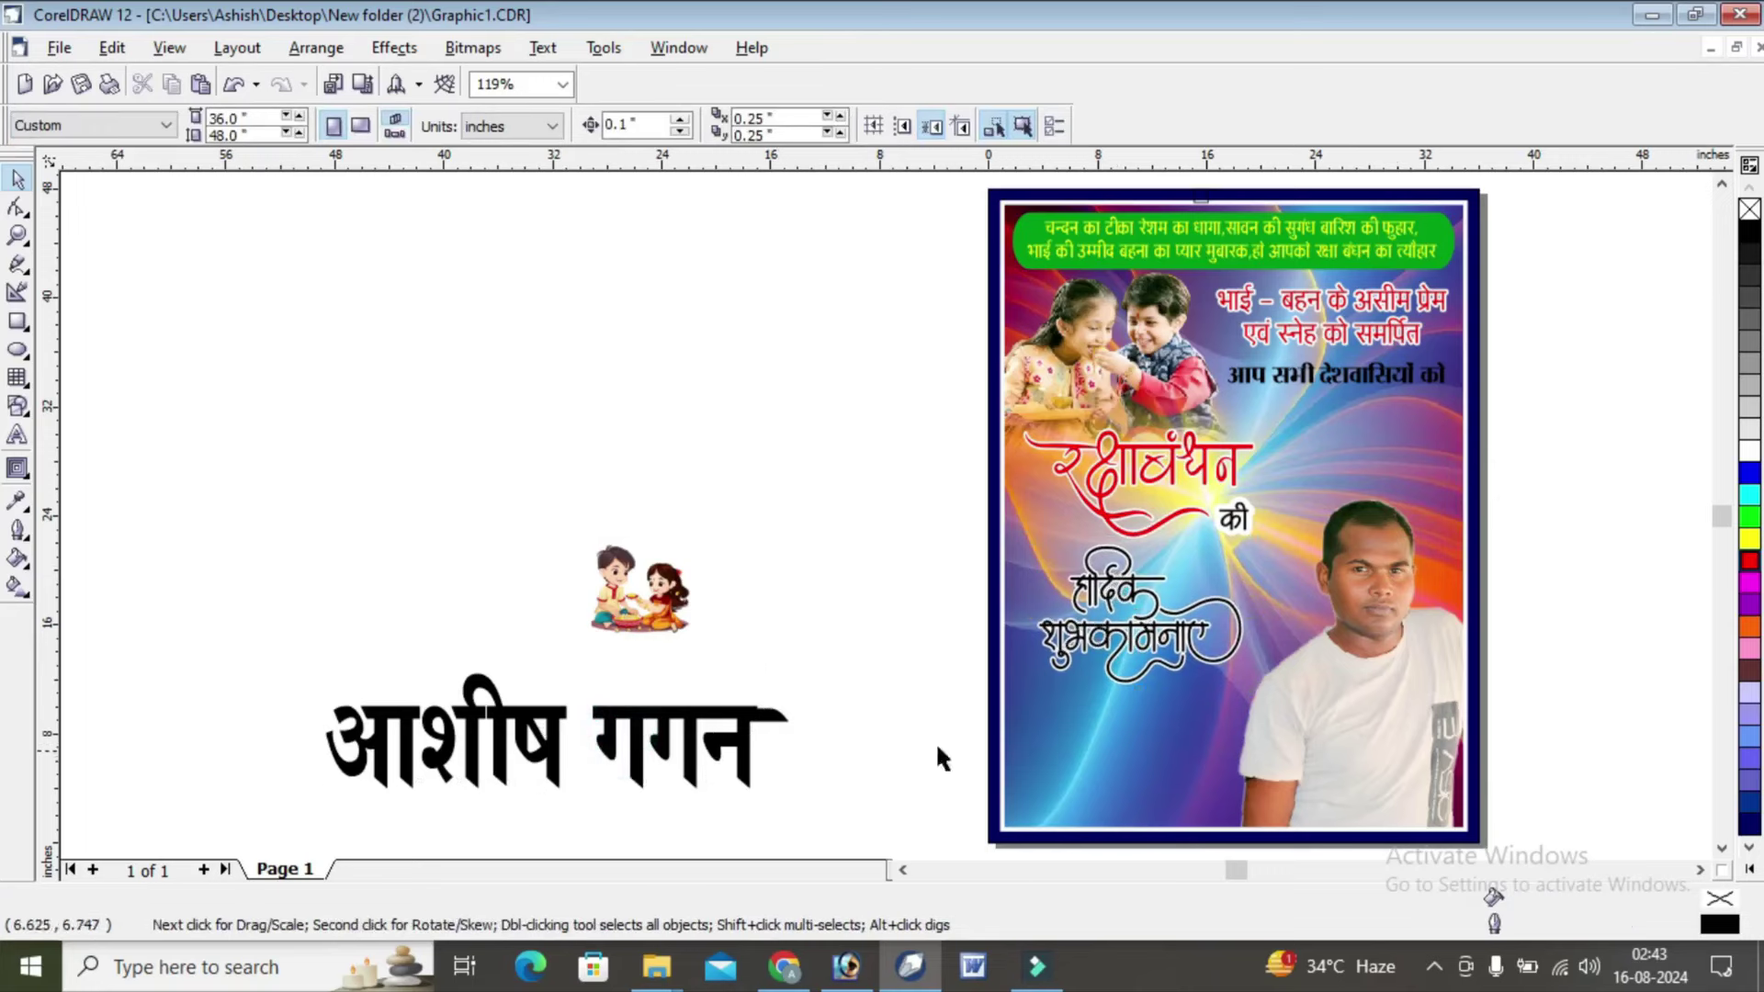
left_click_drag(910, 637, 753, 795)
key("Delete")
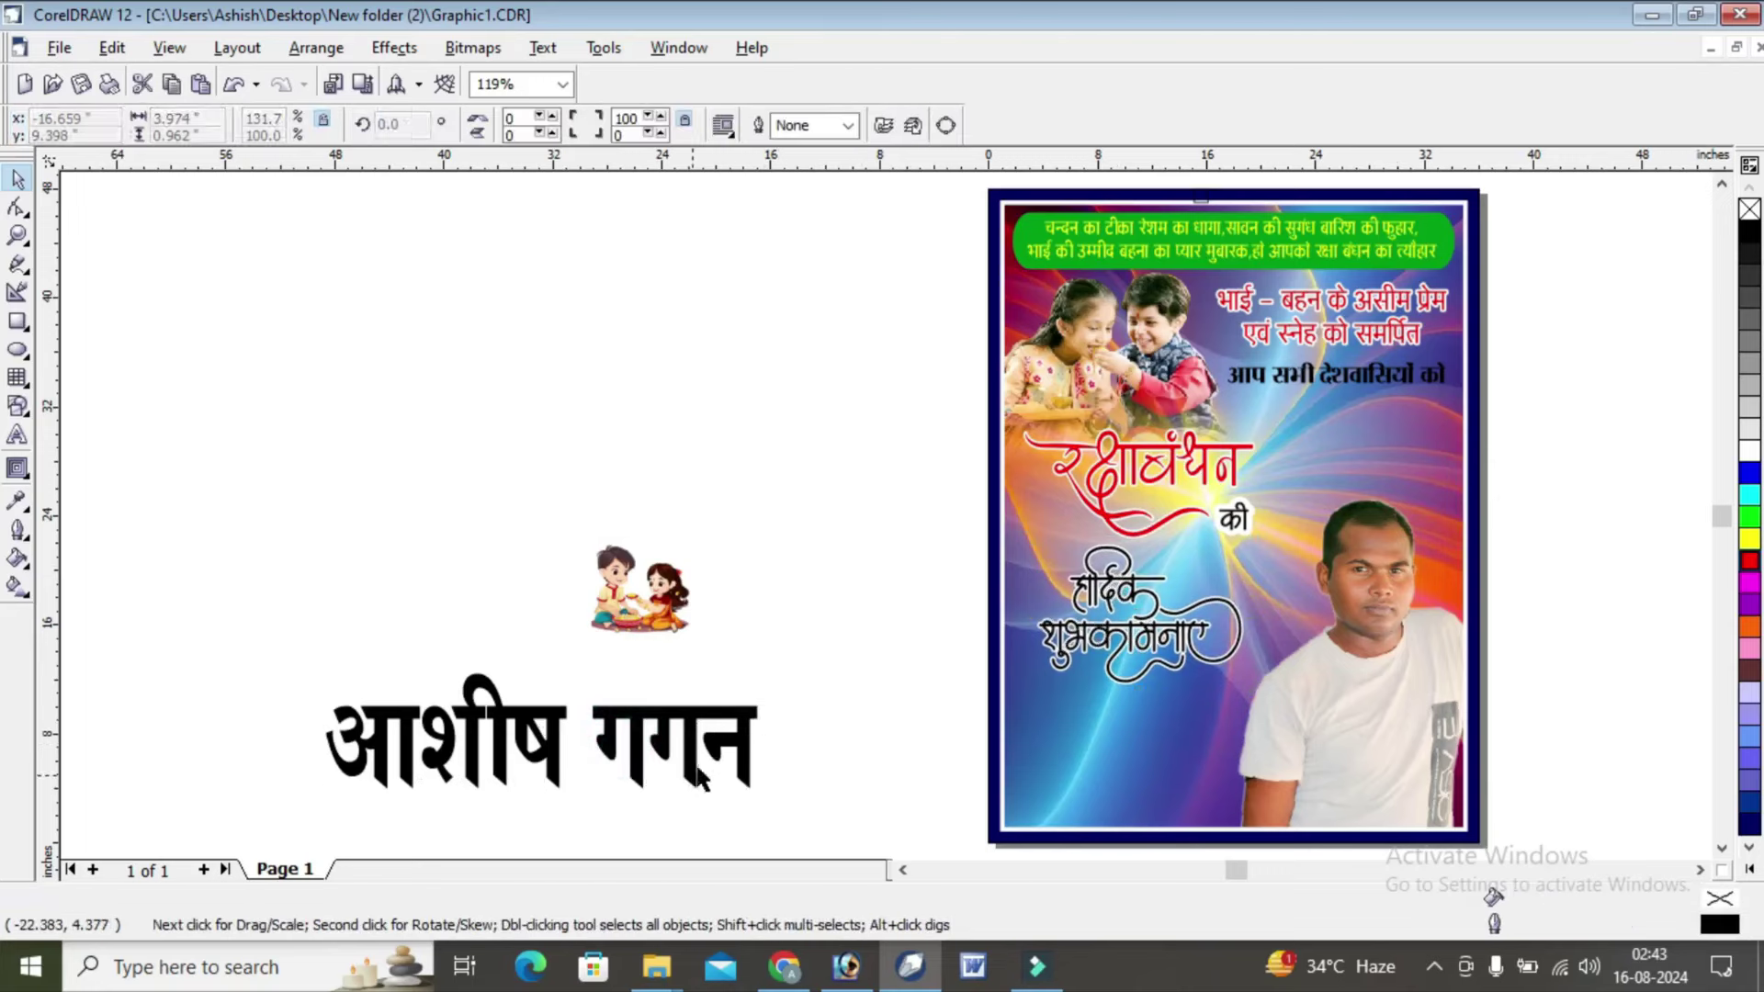
left_click(620, 726)
left_click_drag(620, 726, 1289, 712)
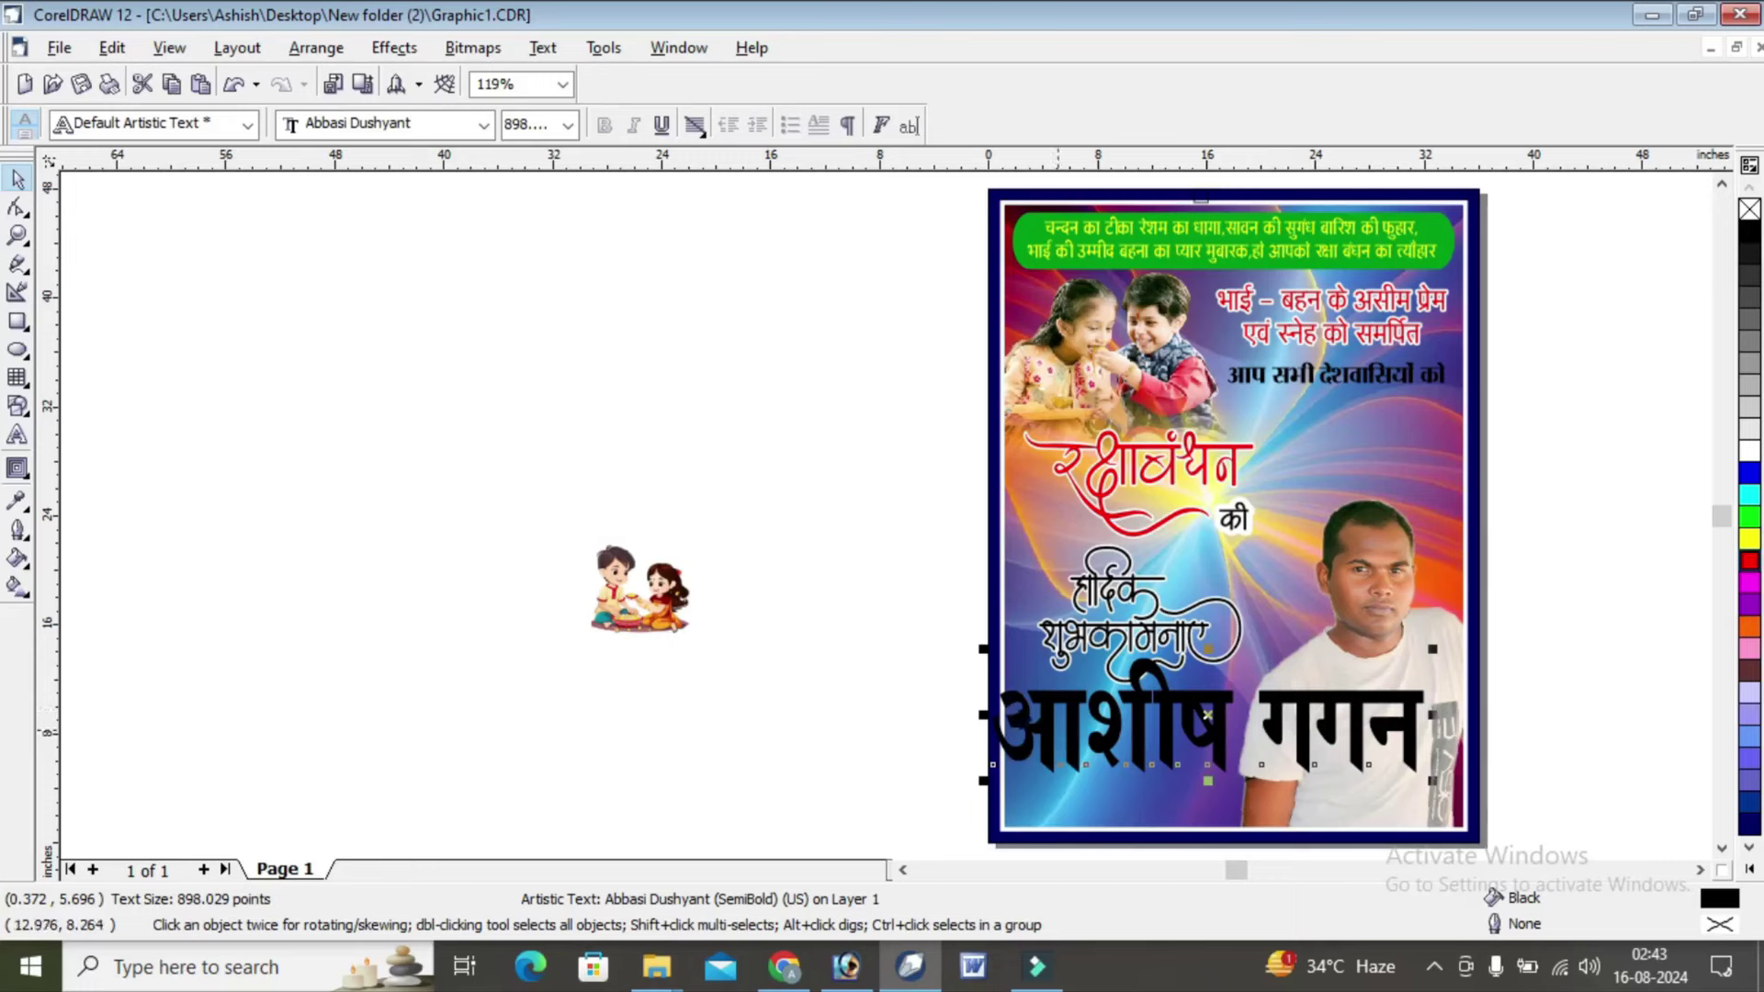
- Shorten the black name text and shift it slightly lower
left_click_drag(1003, 655, 1012, 658)
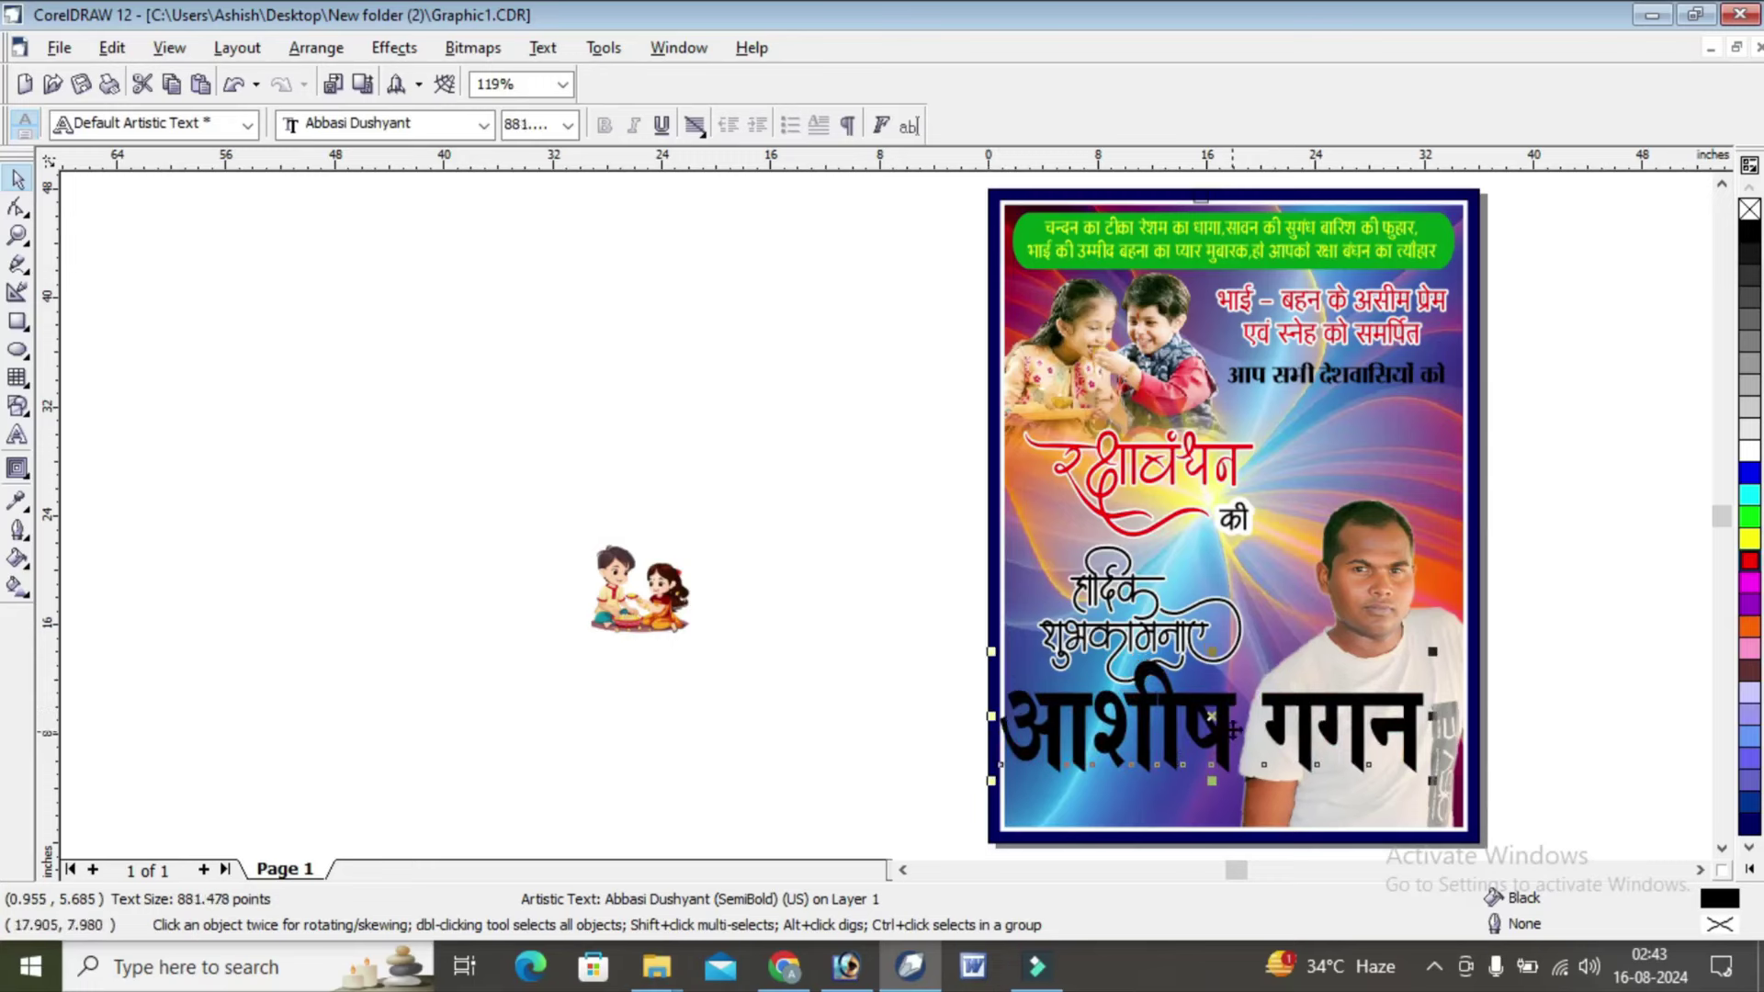
left_click_drag(1242, 759, 1246, 772)
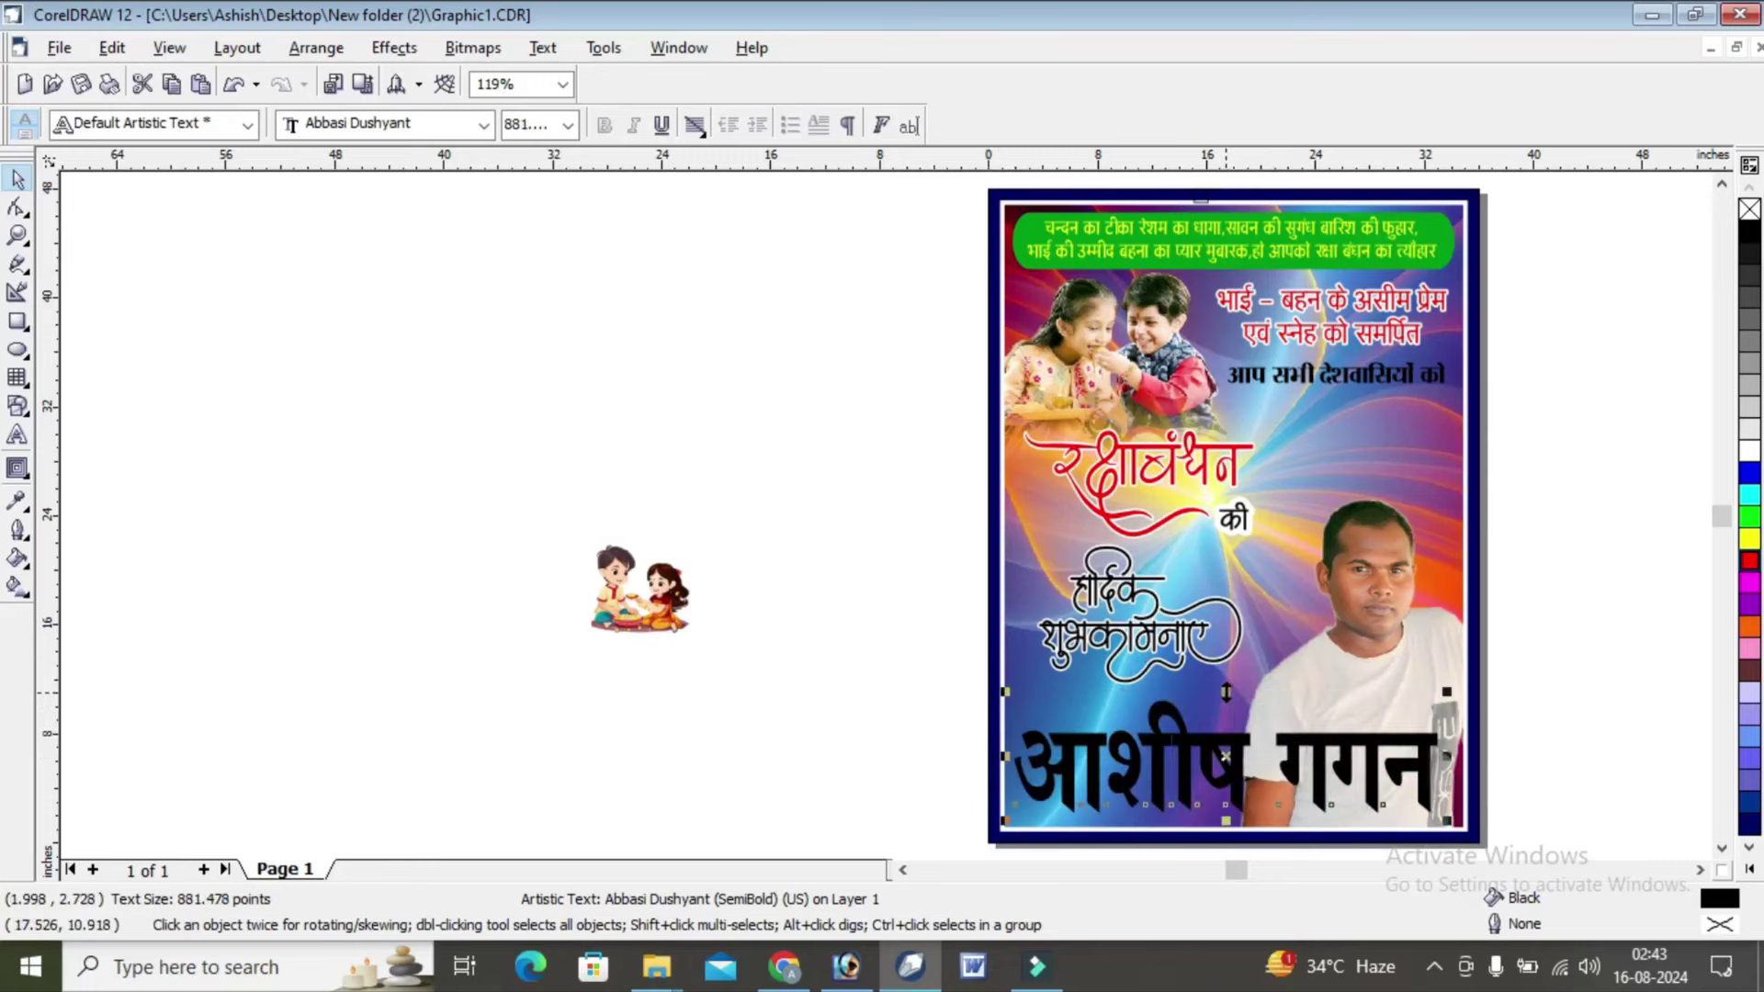
left_click_drag(1225, 692, 1229, 701)
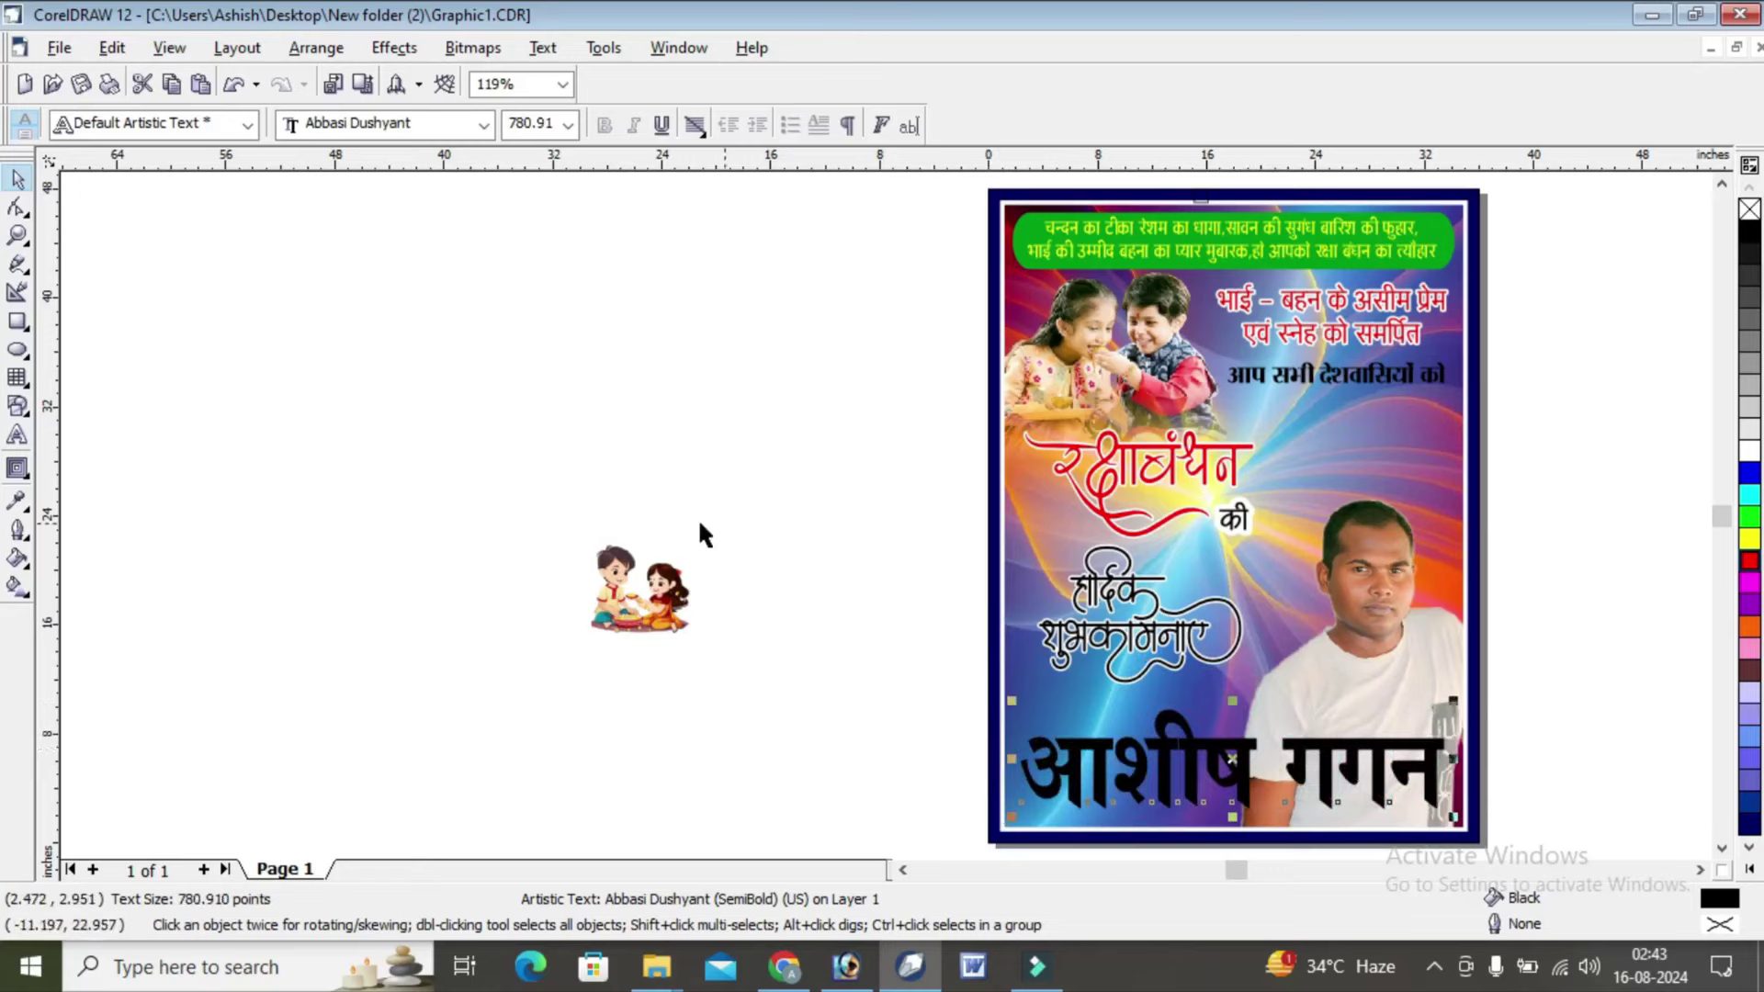
- Move the children clipart onto the poster's upper right
left_click(635, 611)
left_click_drag(1319, 439, 1328, 442)
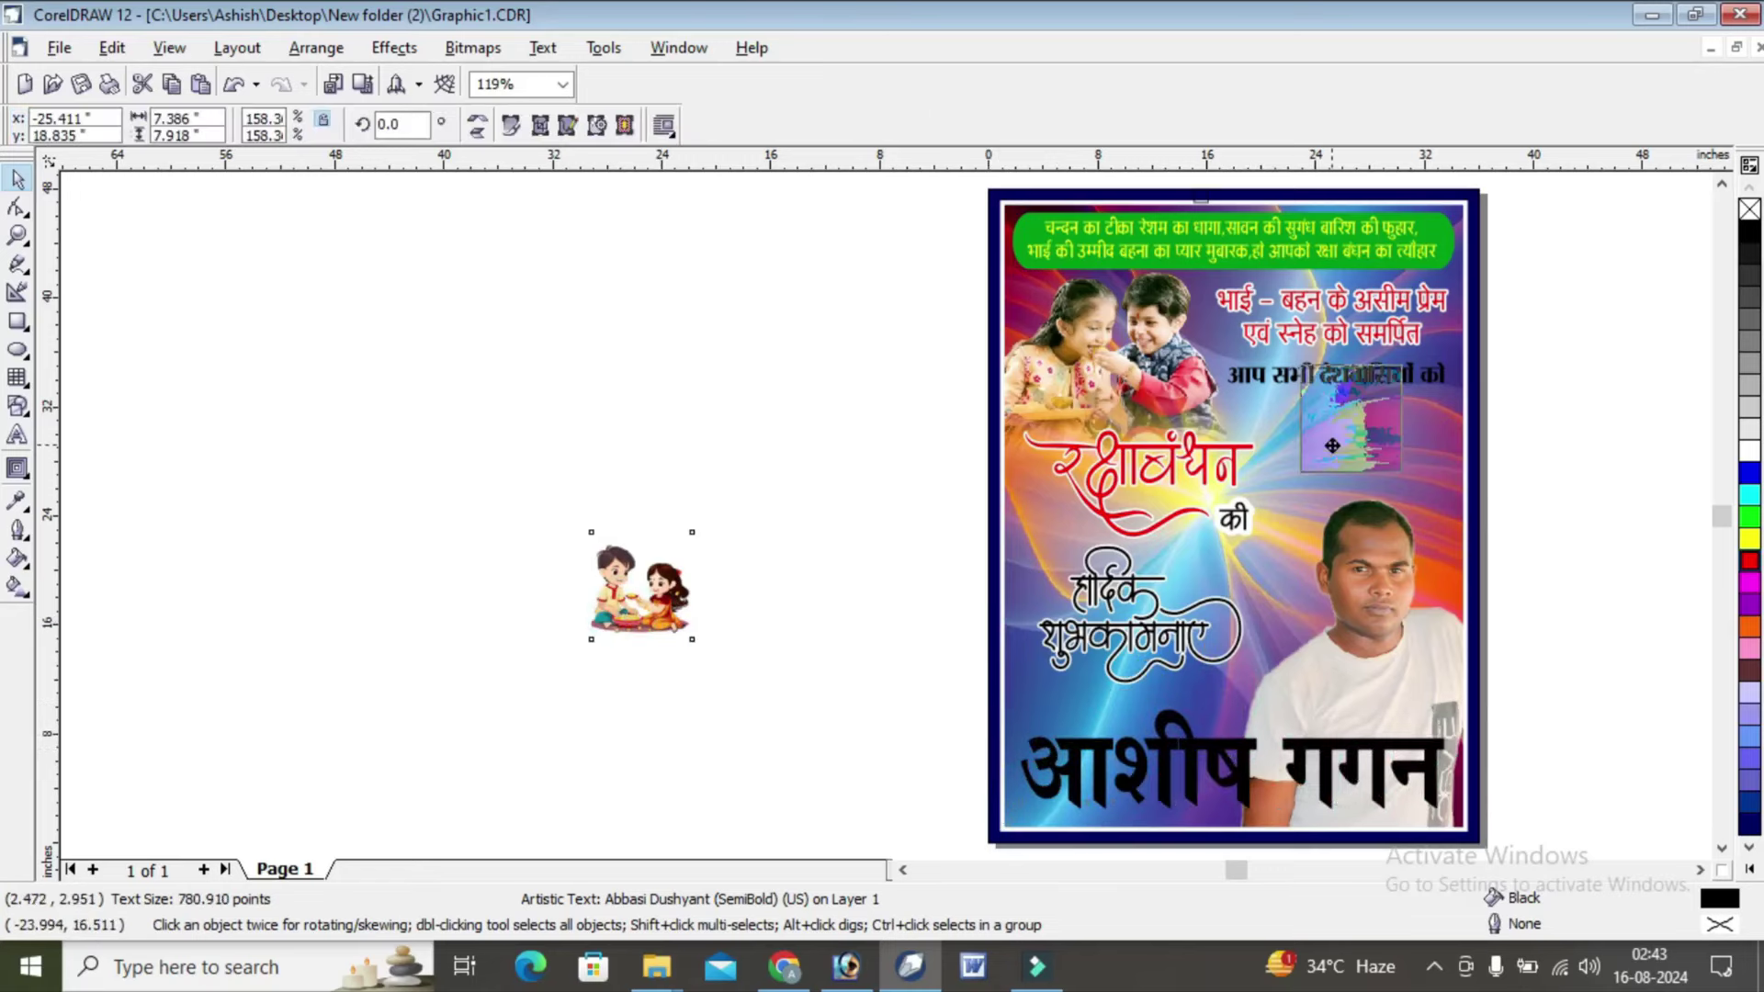
left_click(1549, 439)
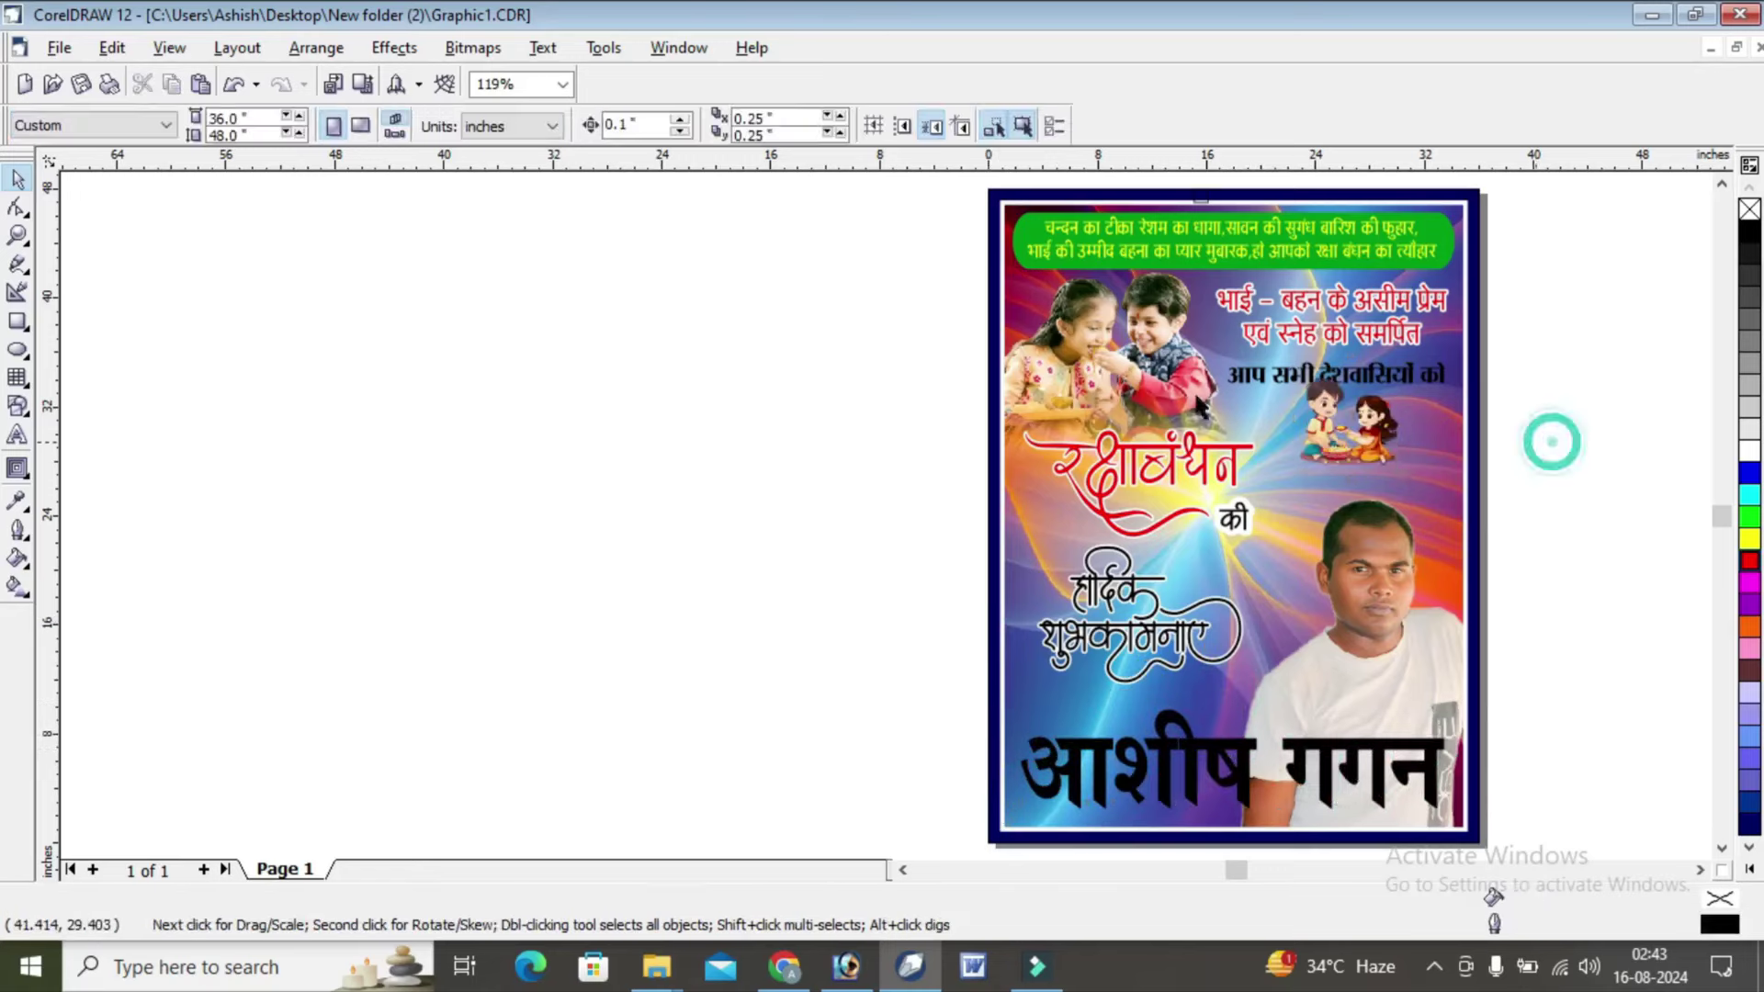
left_click(18, 237)
left_click(1563, 608)
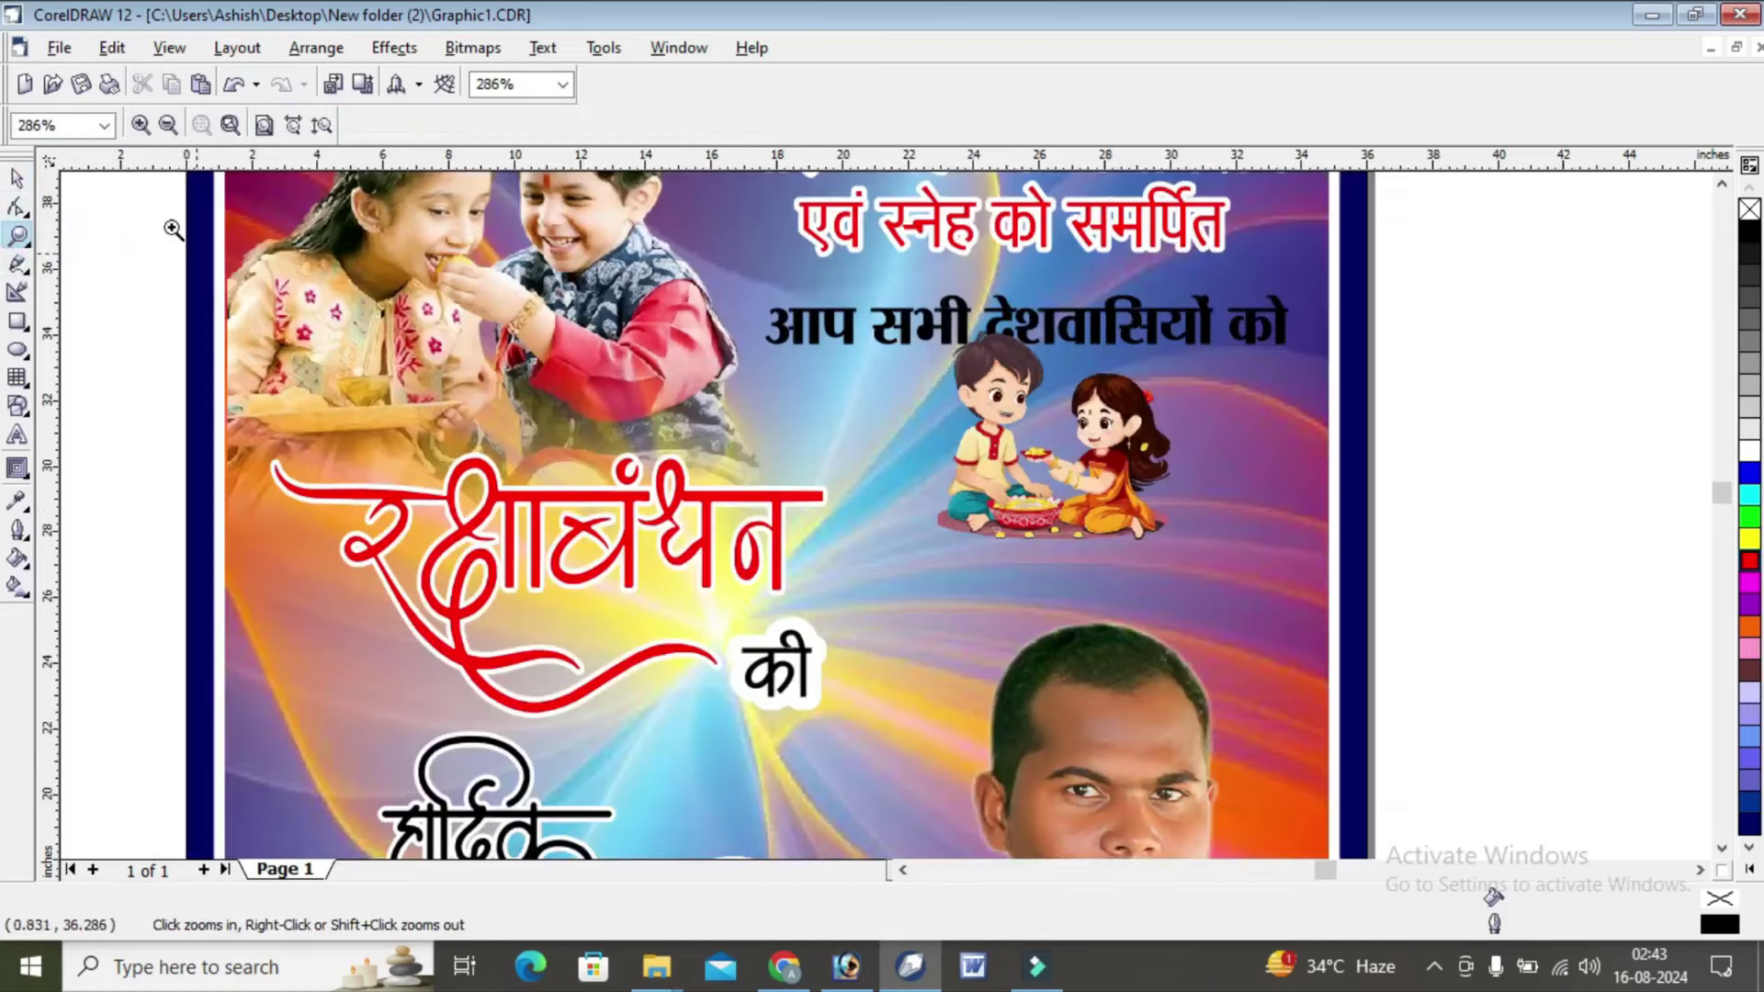
left_click(19, 179)
- Enlarge the children clipart and settle it beneath the greeting line
left_click(1044, 424)
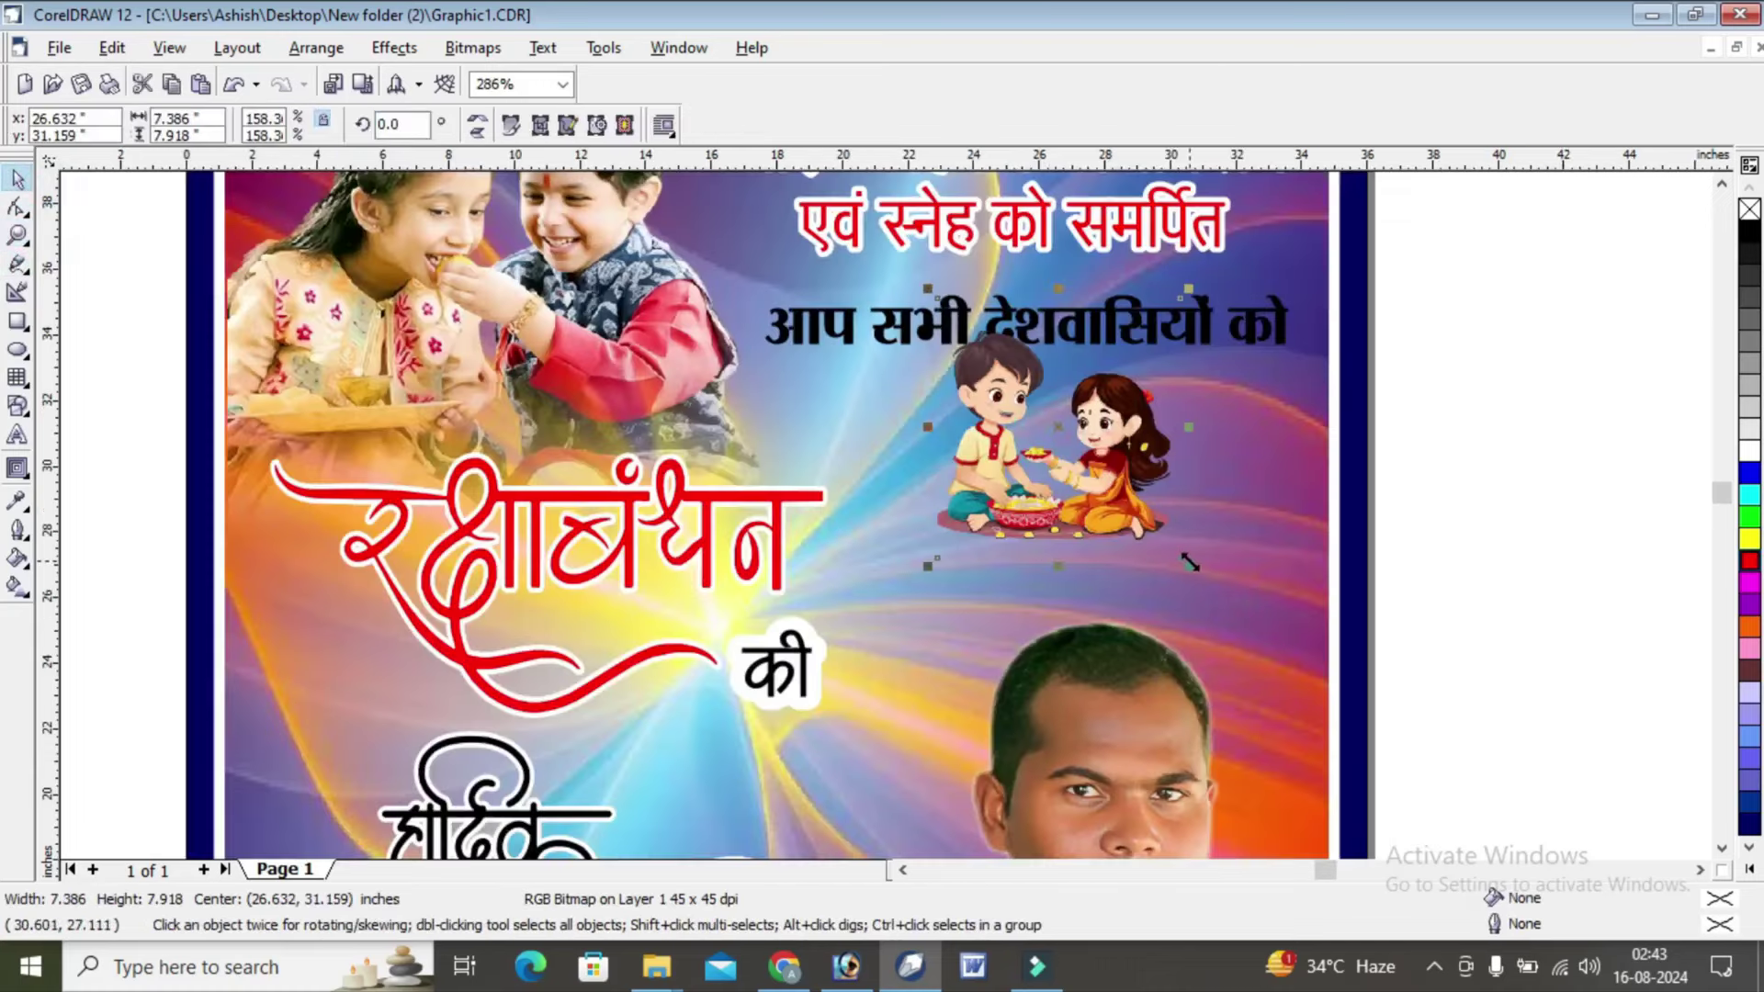
left_click(1191, 561)
left_click(1140, 508)
mouse_move(1189, 568)
left_mouse_down()
mouse_move(1209, 571)
mouse_move(1045, 535)
mouse_move(1039, 560)
left_mouse_up()
left_click_drag(1125, 298, 1111, 313)
mouse_move(990, 461)
left_mouse_down()
mouse_move(1068, 445)
mouse_move(1040, 455)
left_mouse_up()
left_click(1535, 353)
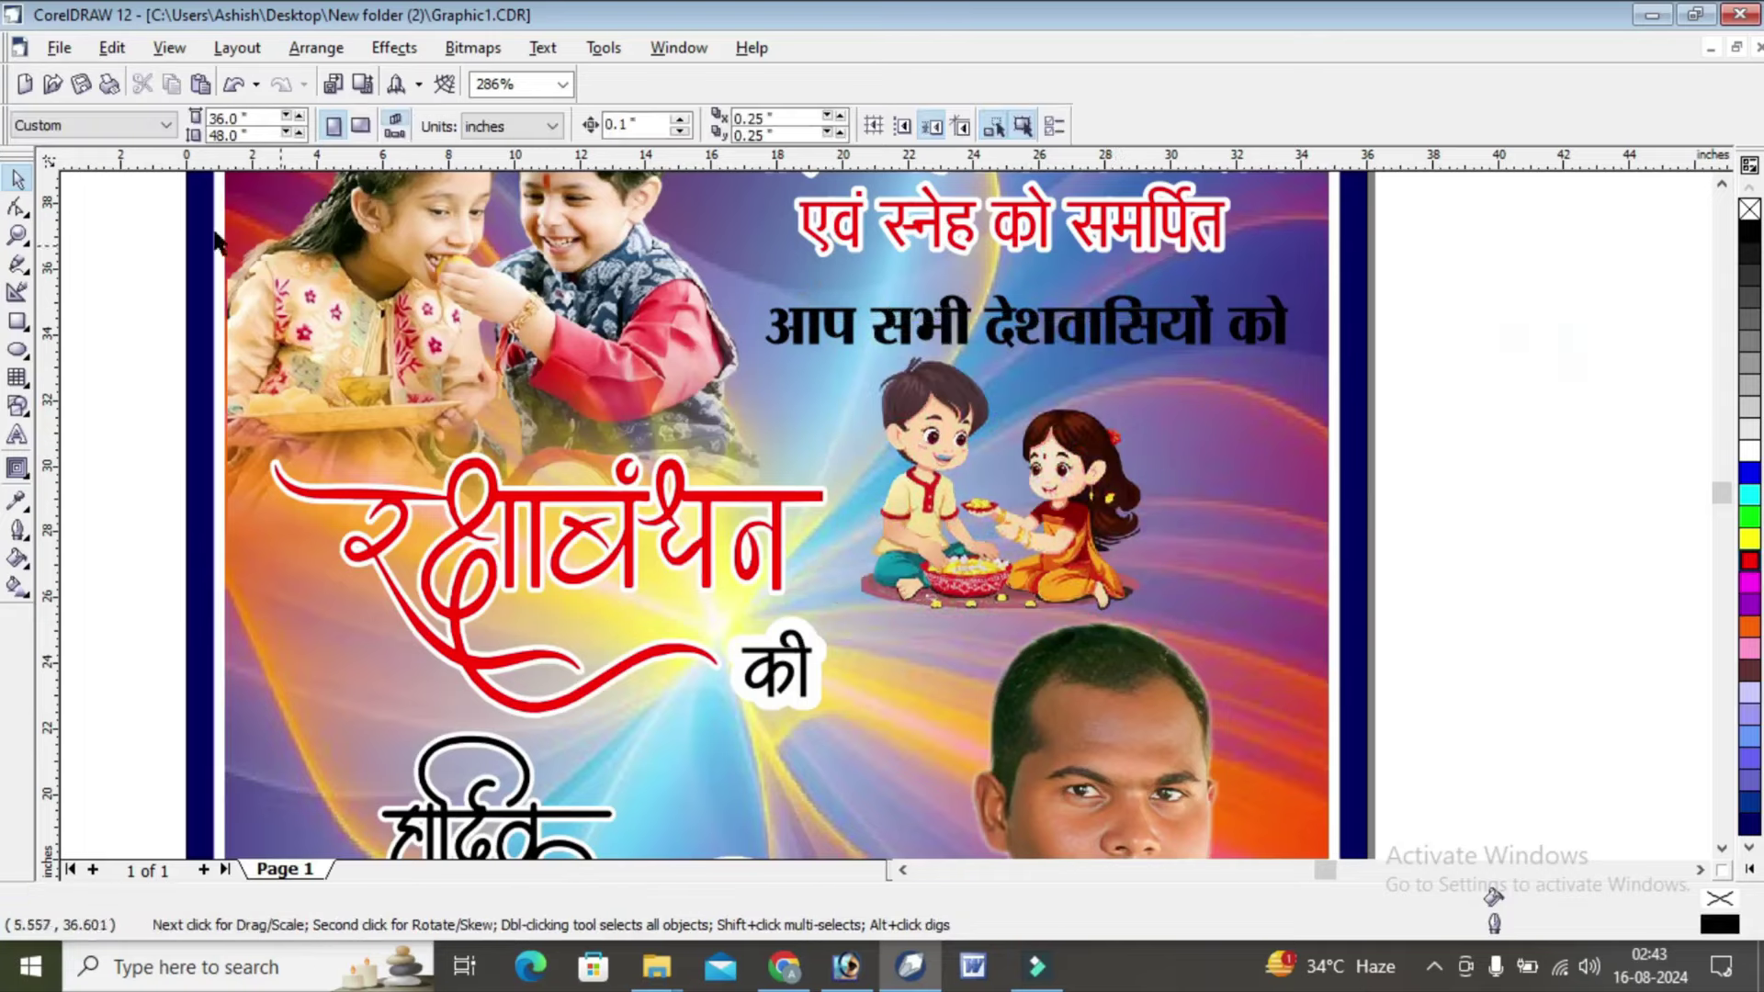
left_click(19, 237)
left_click(1449, 221)
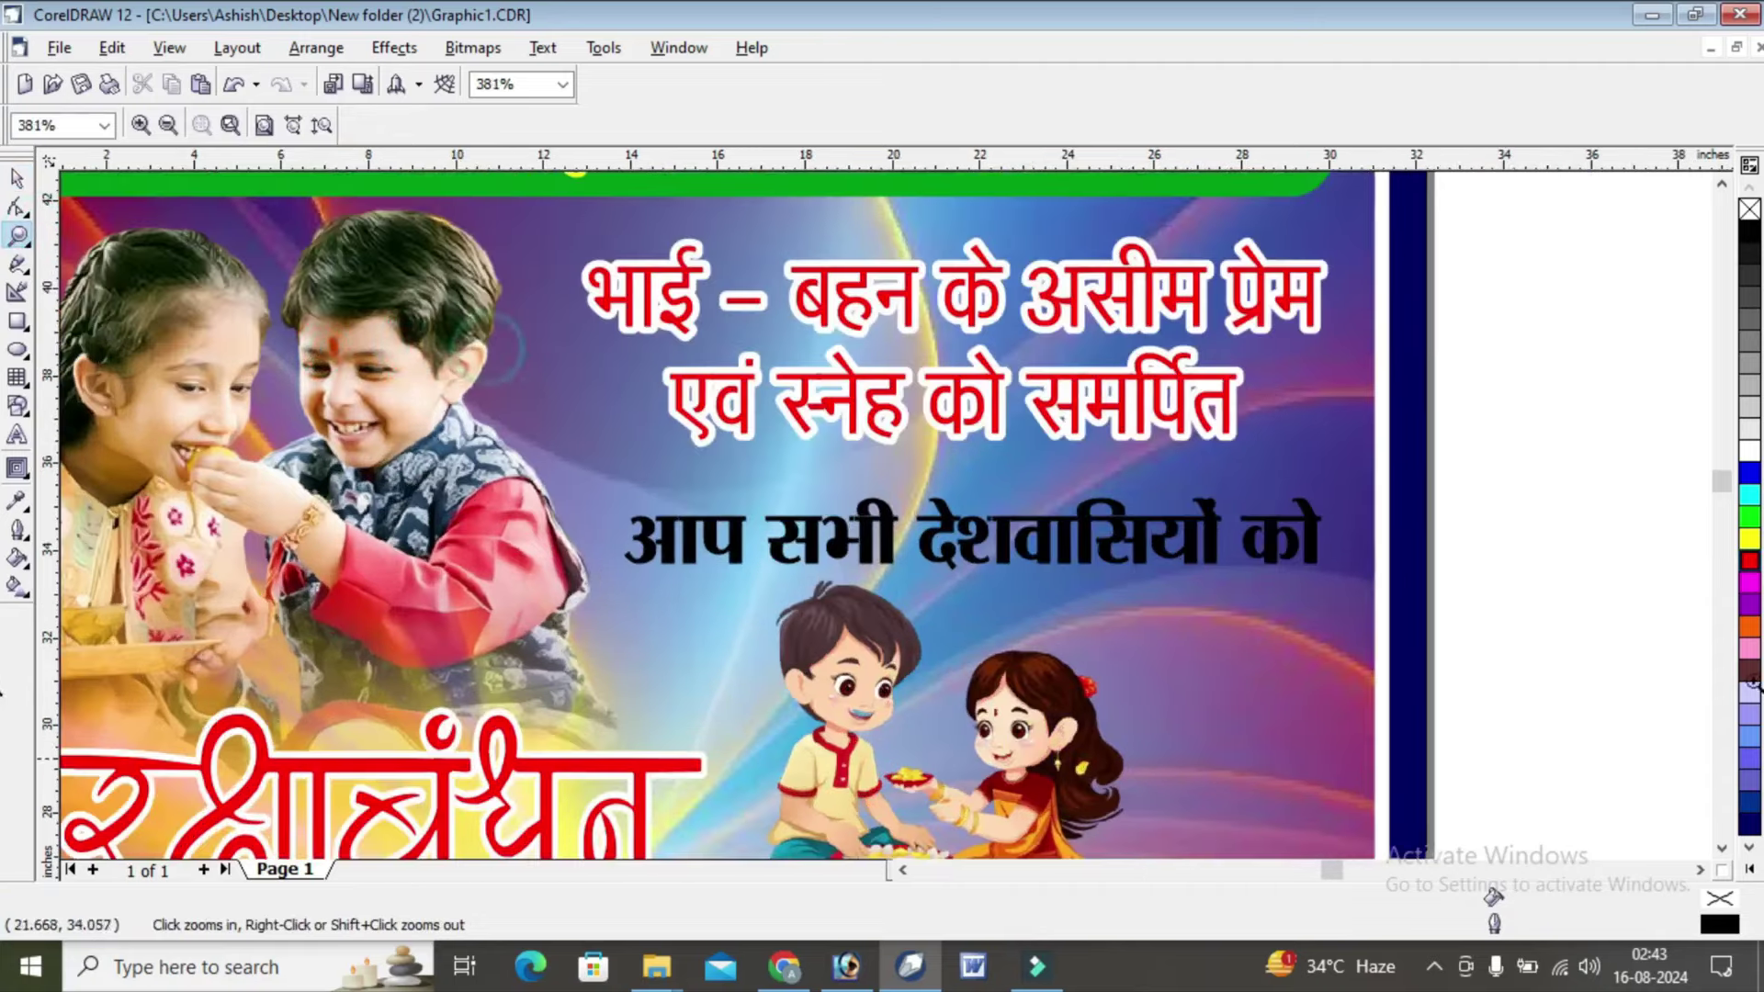
- Draw a rectangle around the black greeting line, replacing a discarded ellipse
left_click(892, 515)
left_click(18, 352)
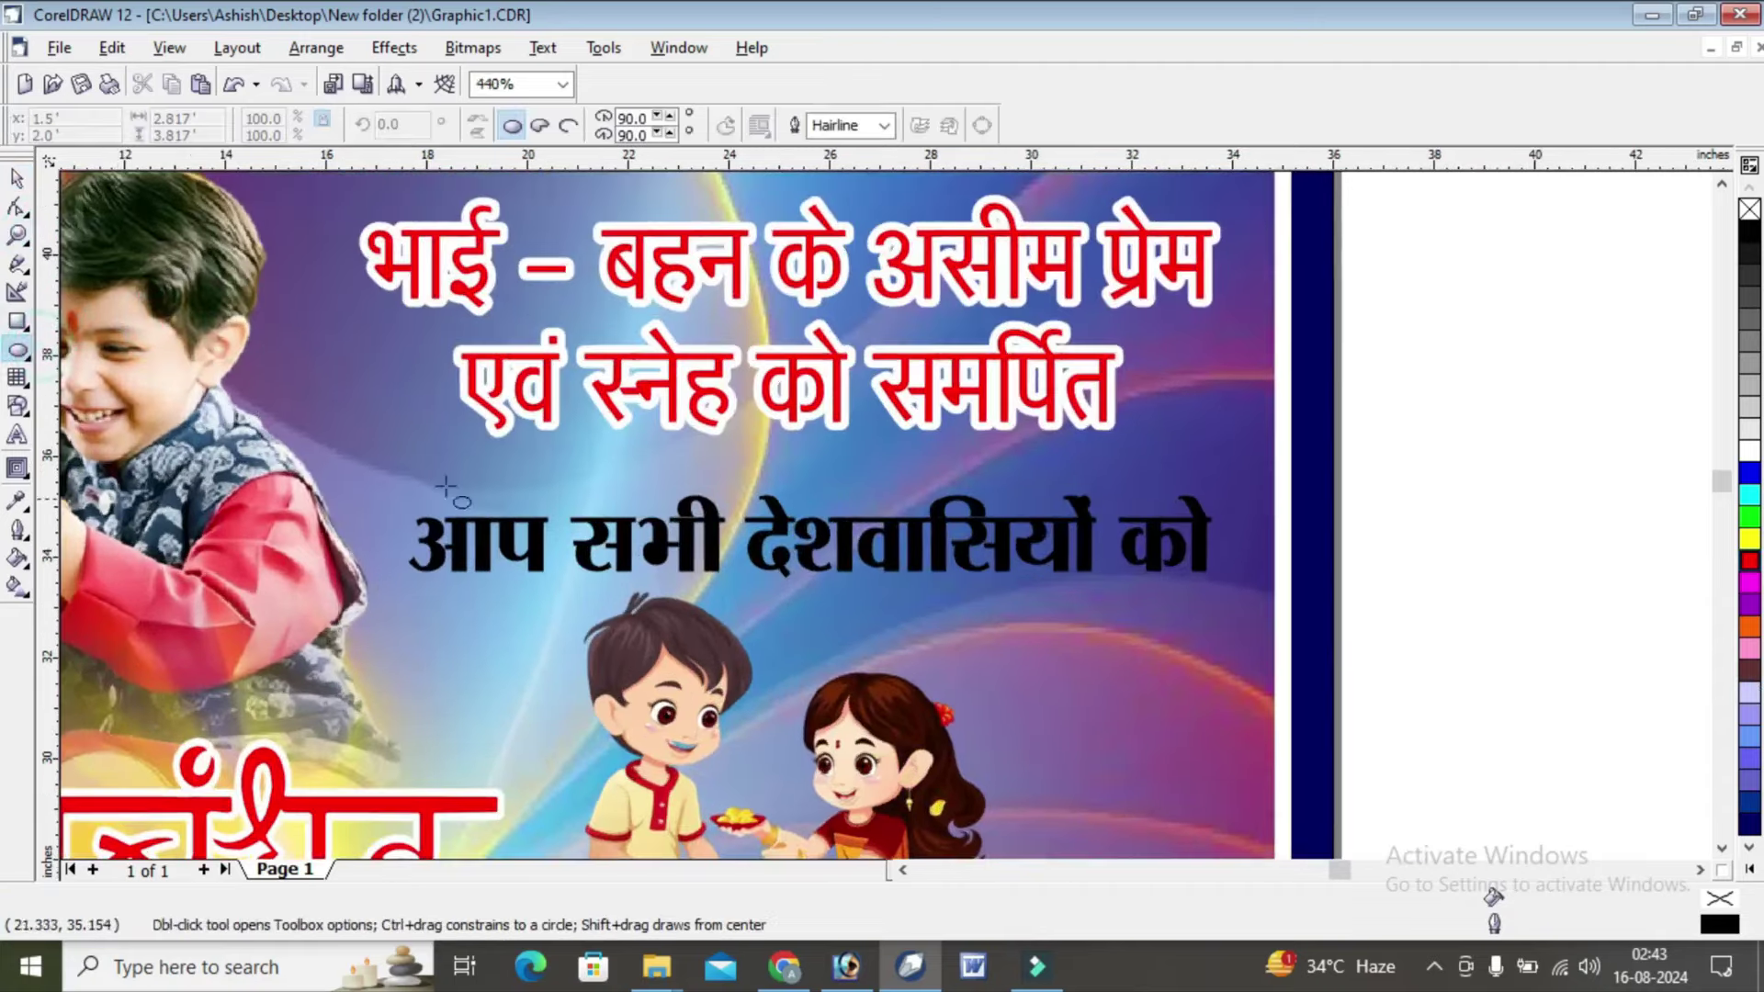
left_click_drag(382, 467, 1238, 582)
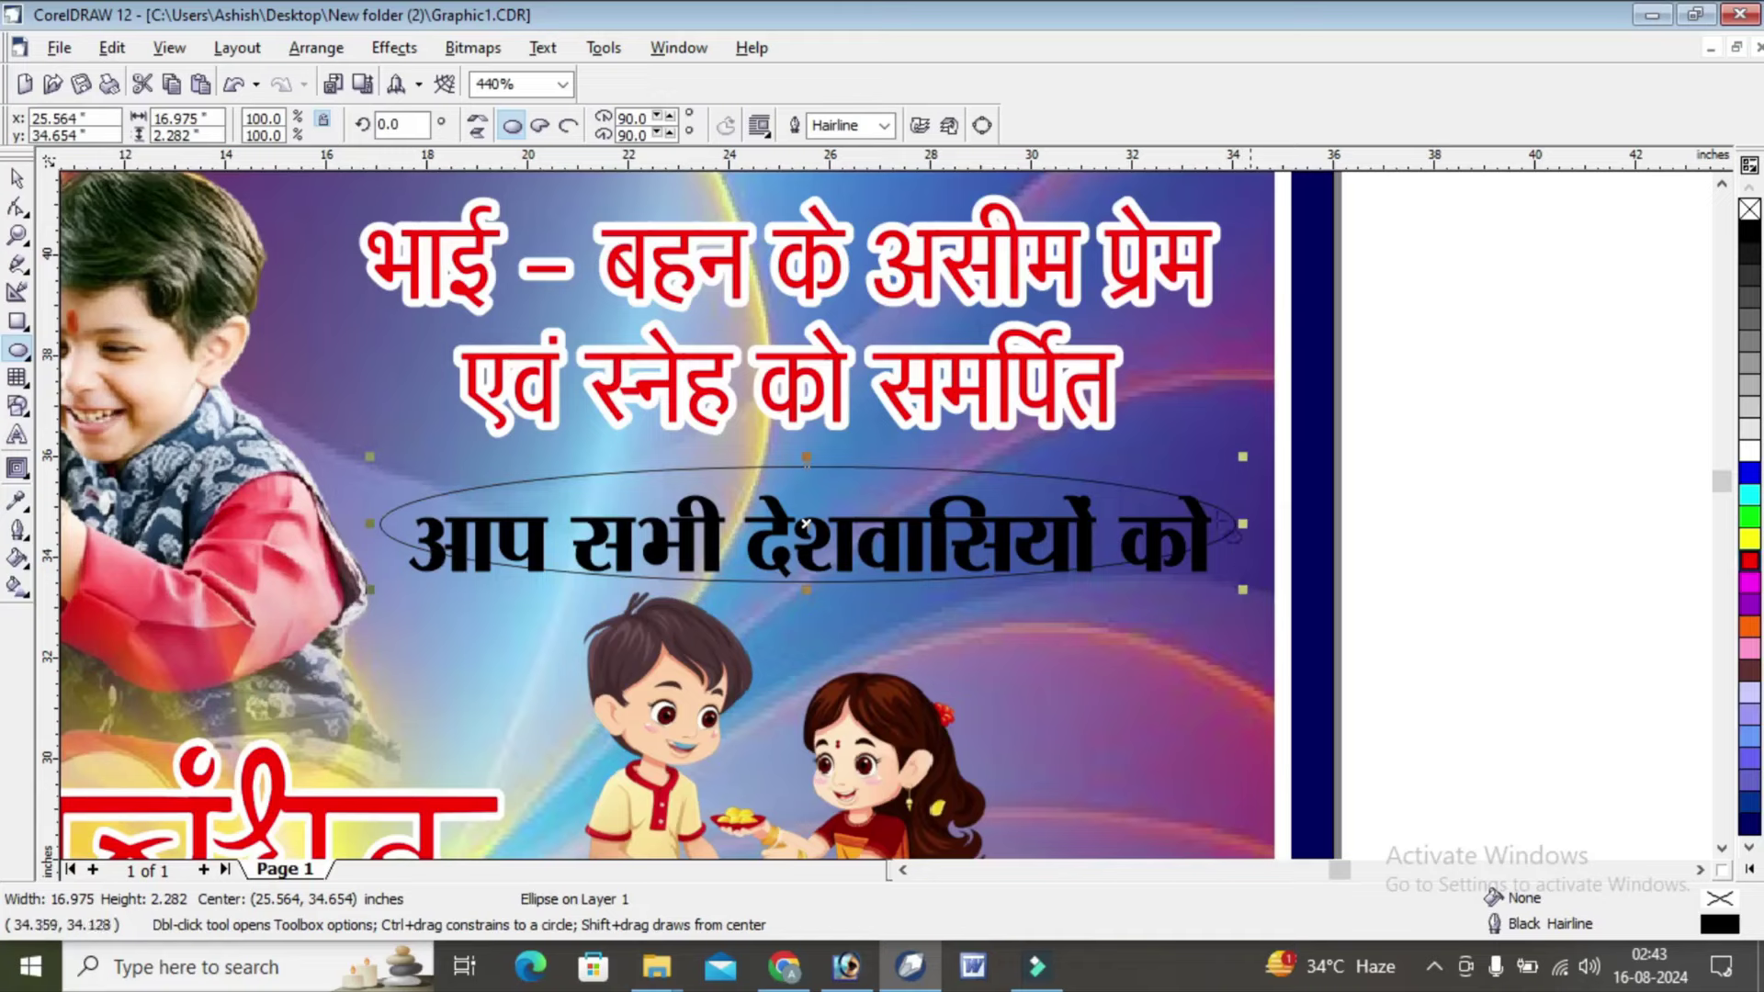
key("ctrl+z")
left_click(17, 322)
left_click_drag(372, 467, 1237, 557)
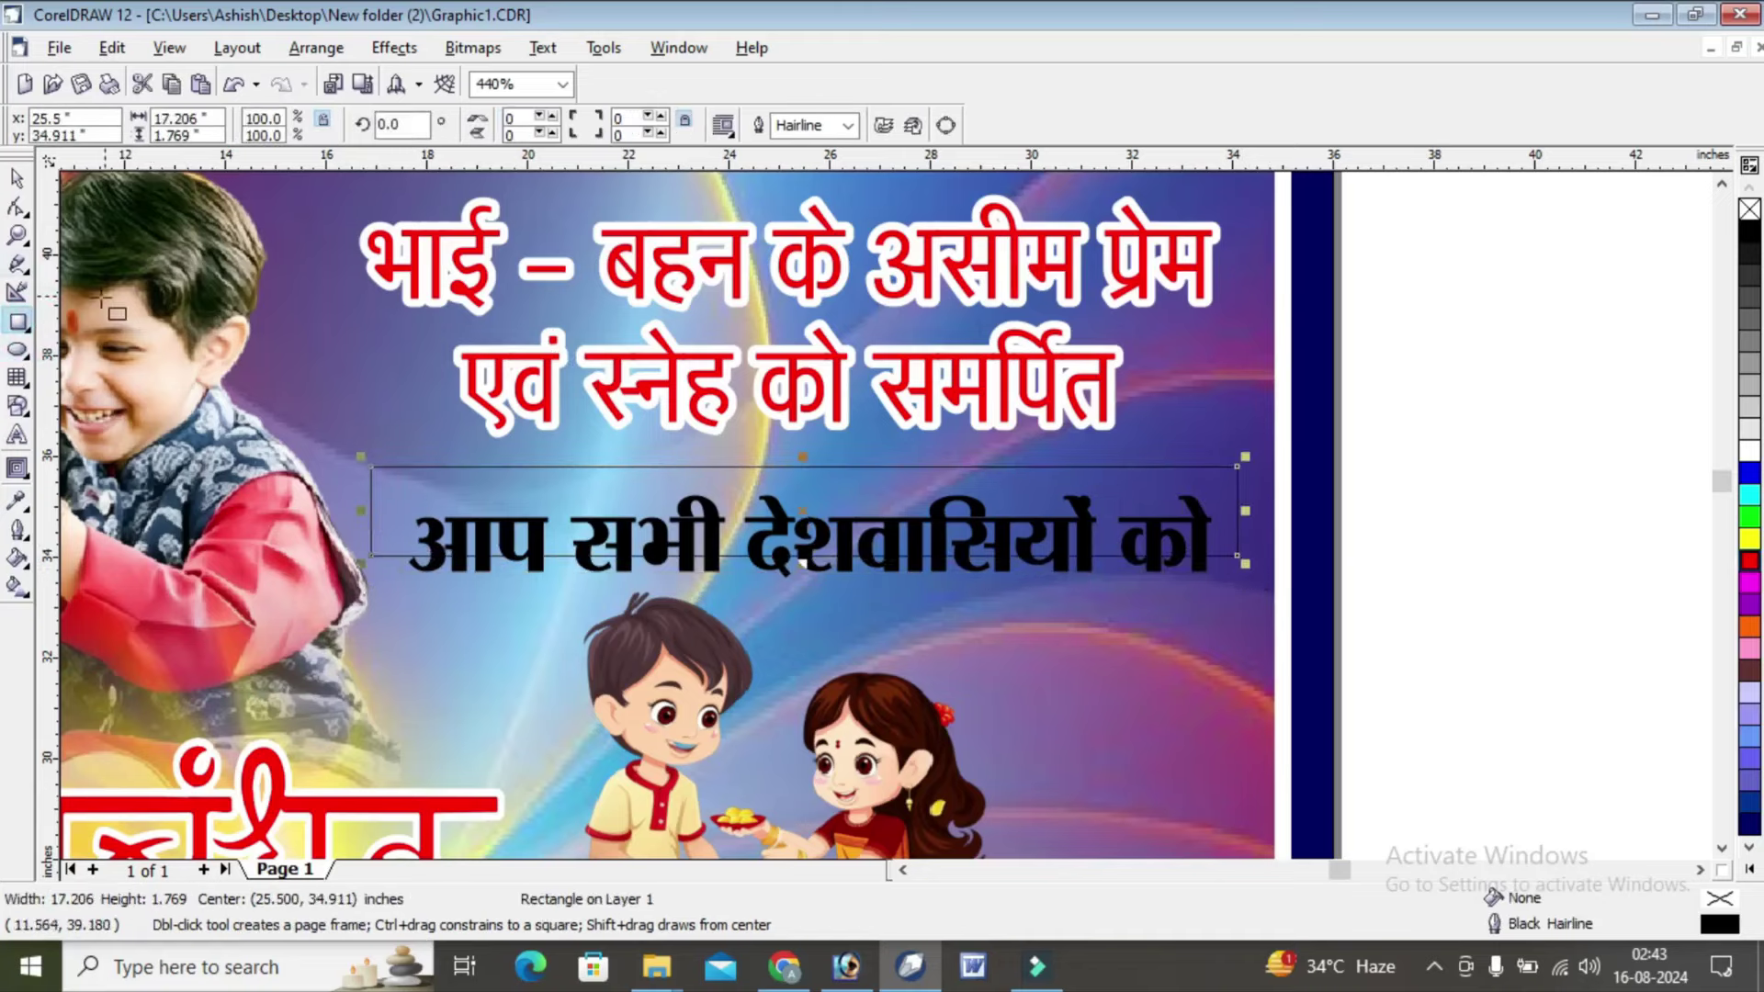
- Fill the rectangle white and remove its outline
left_click(17, 179)
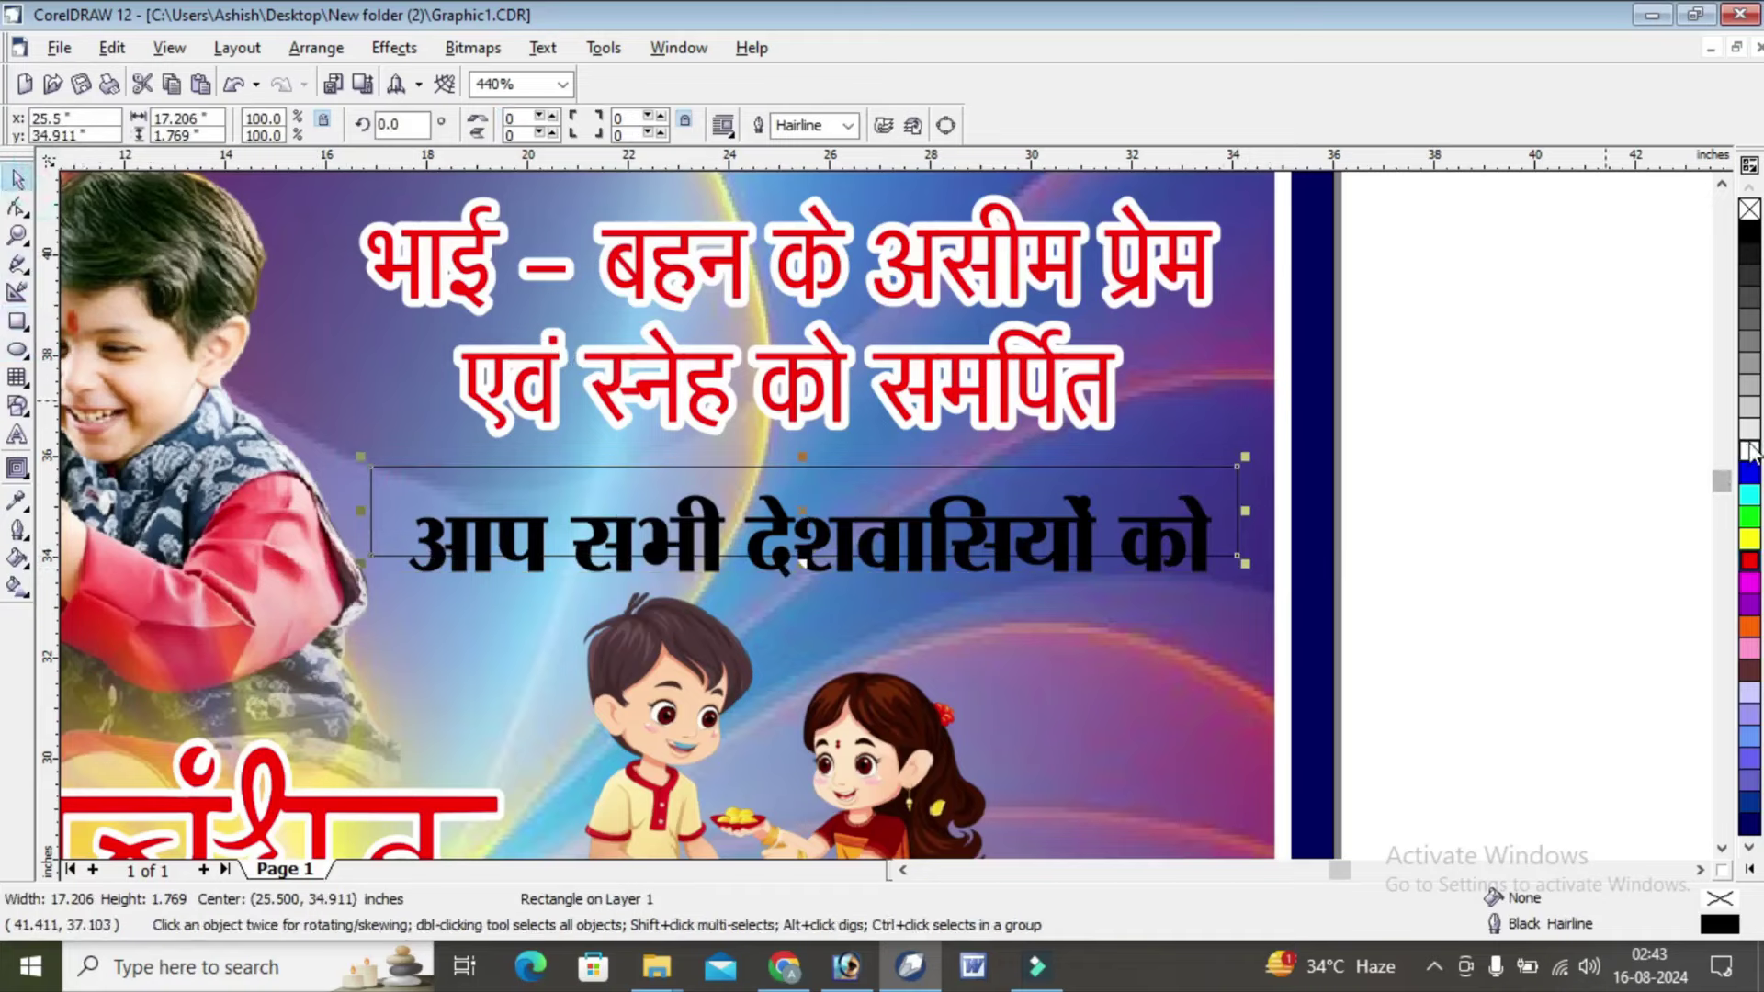
left_click(1749, 450)
right_click(1749, 210)
left_click(1586, 333)
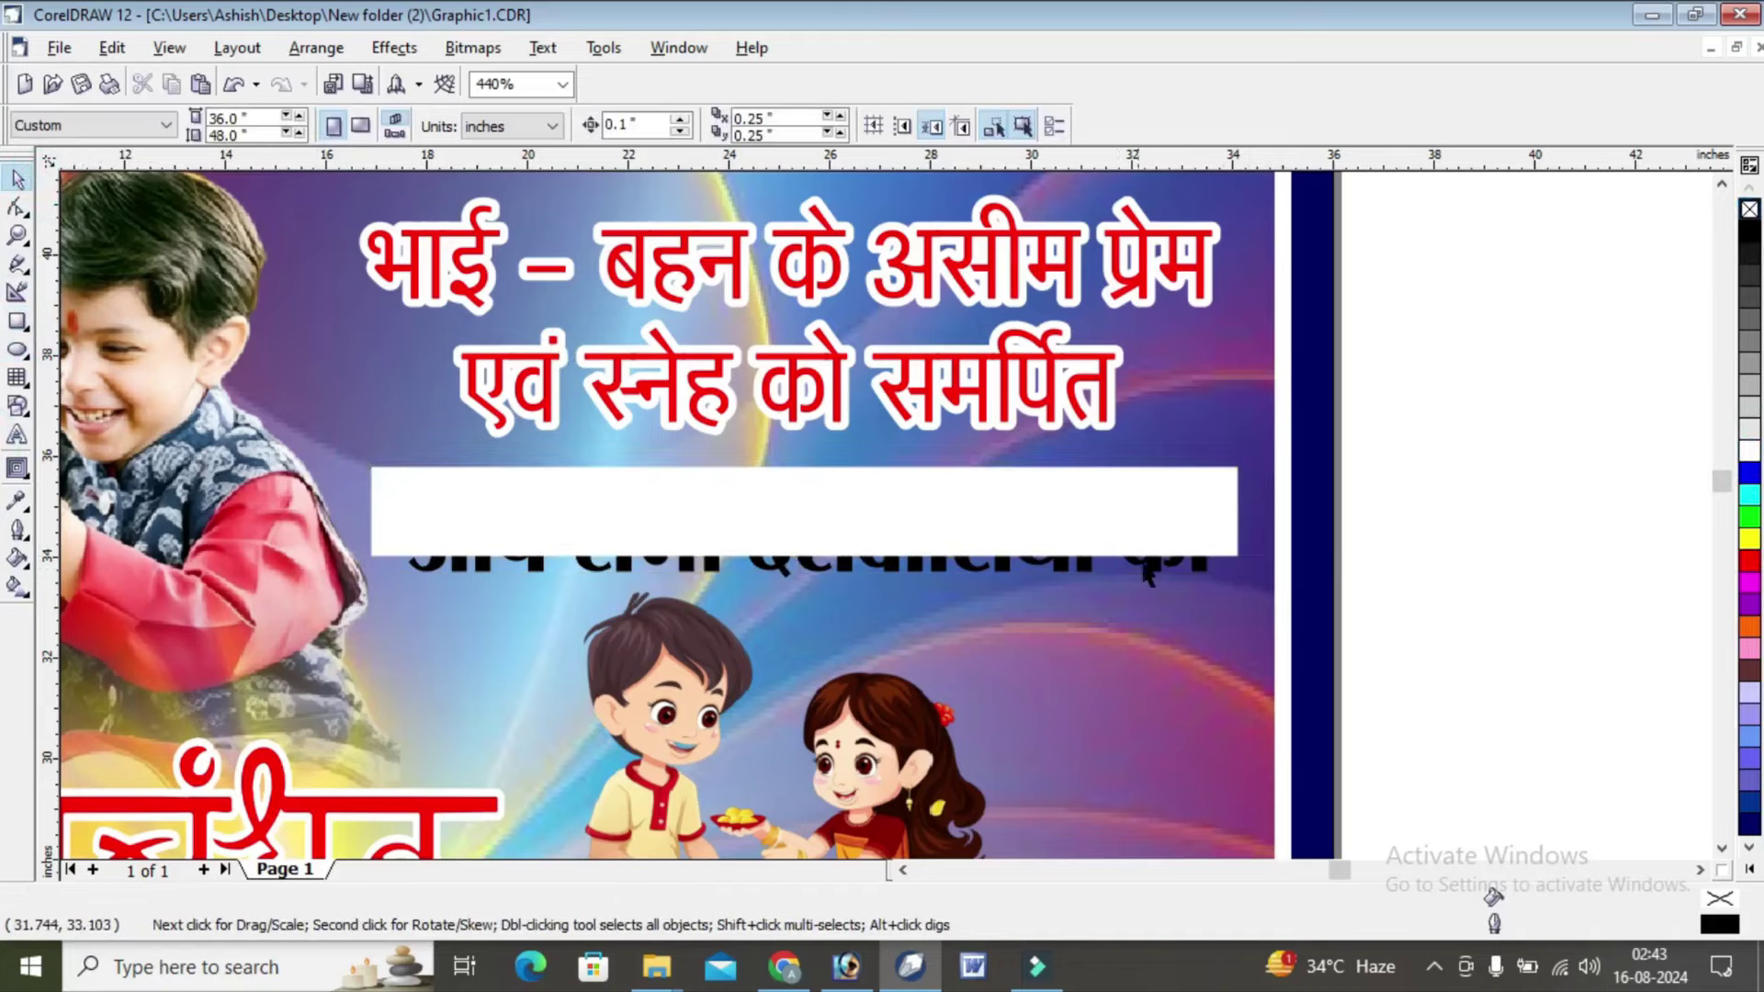
- Bring the greeting line in front of the white box and centre it on the box
left_click(1157, 572)
key("shift+Page_Up")
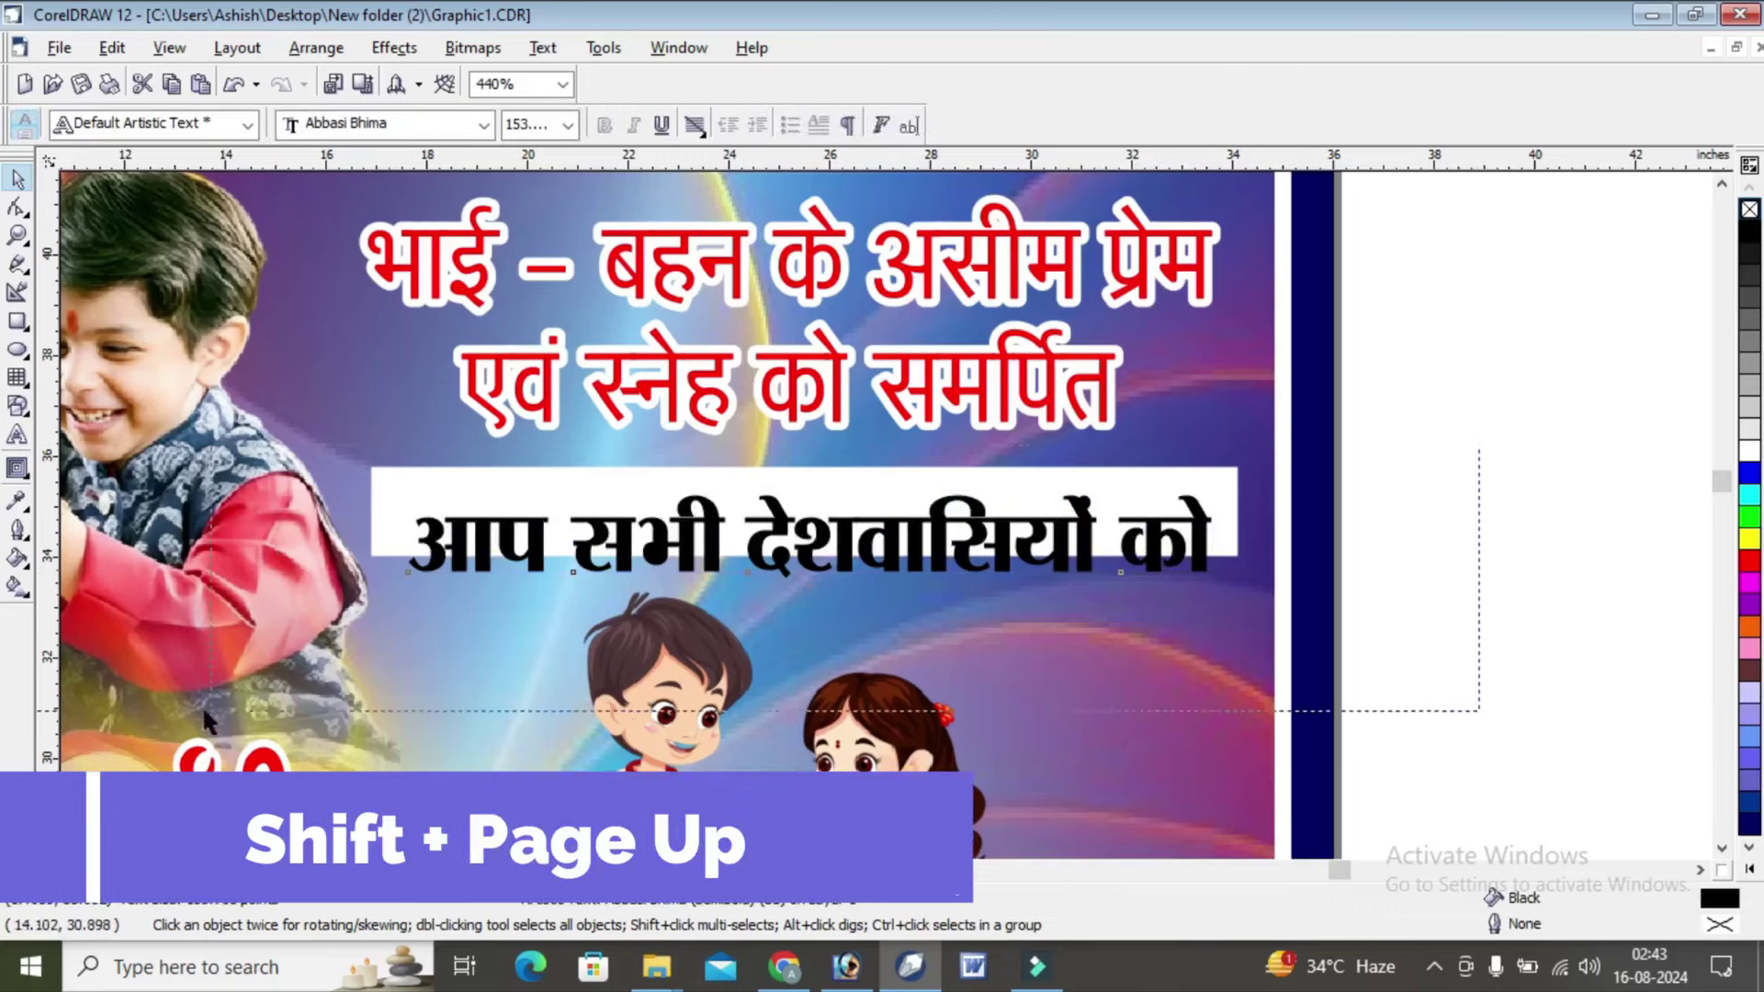
left_click(1195, 496, "shift")
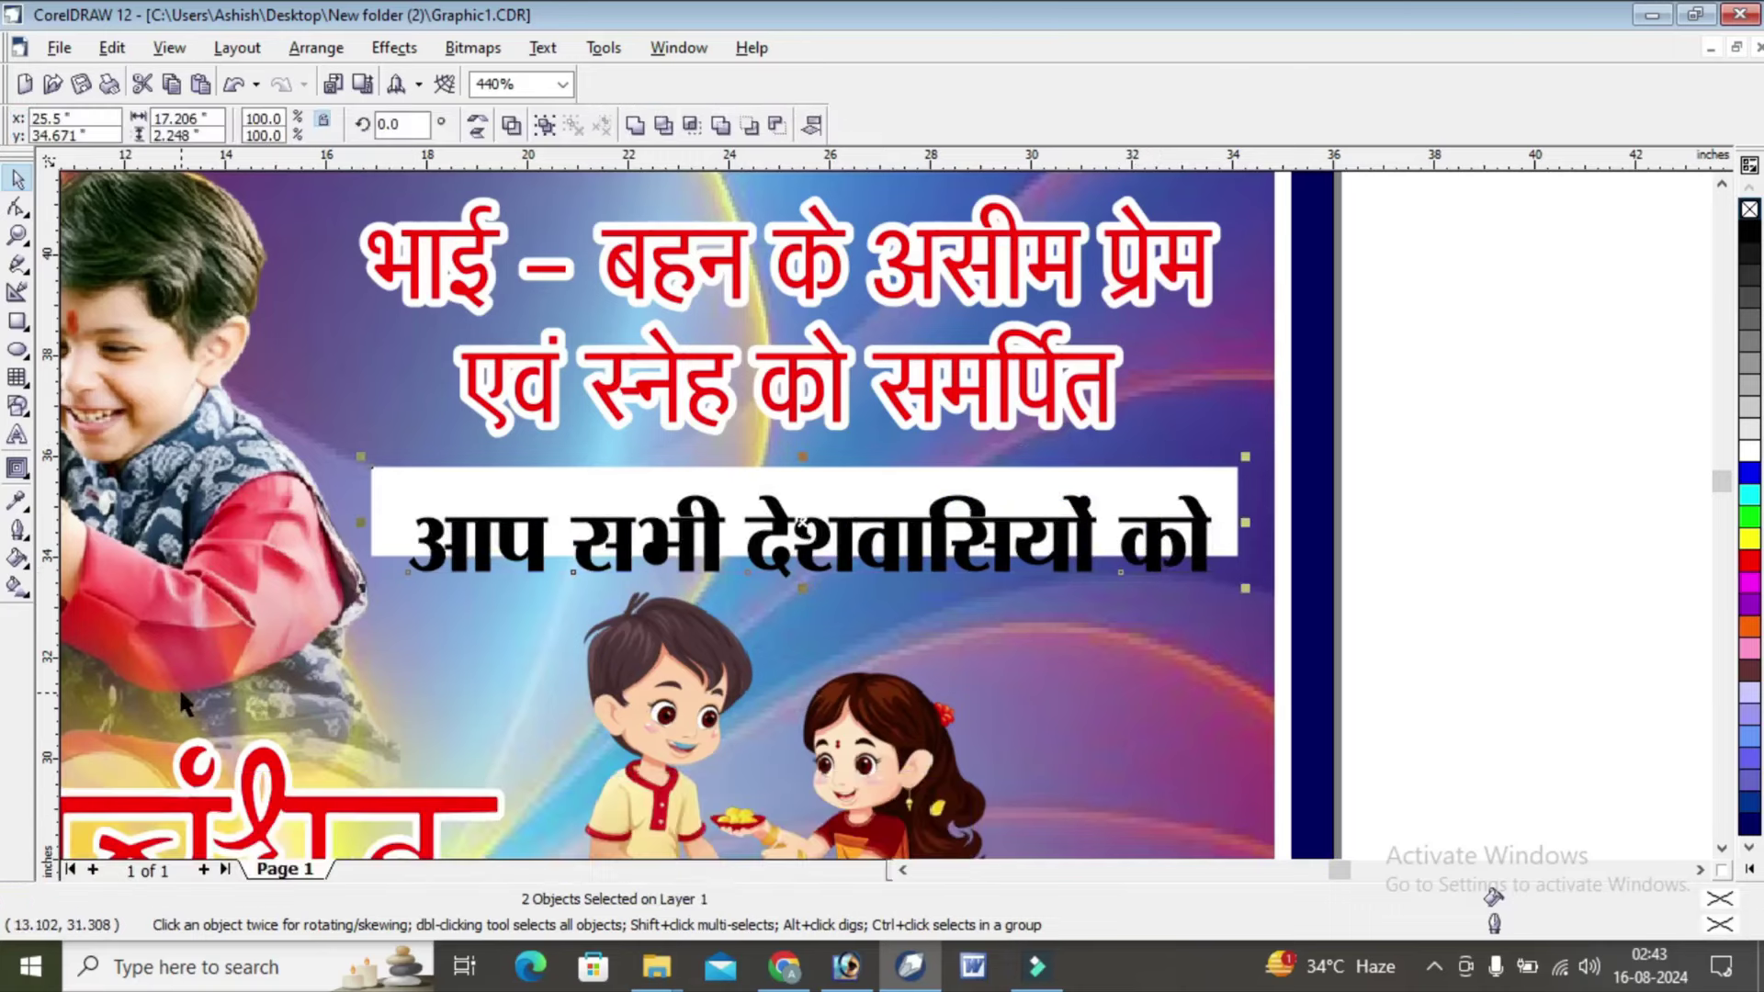
key("ctrl+F7")
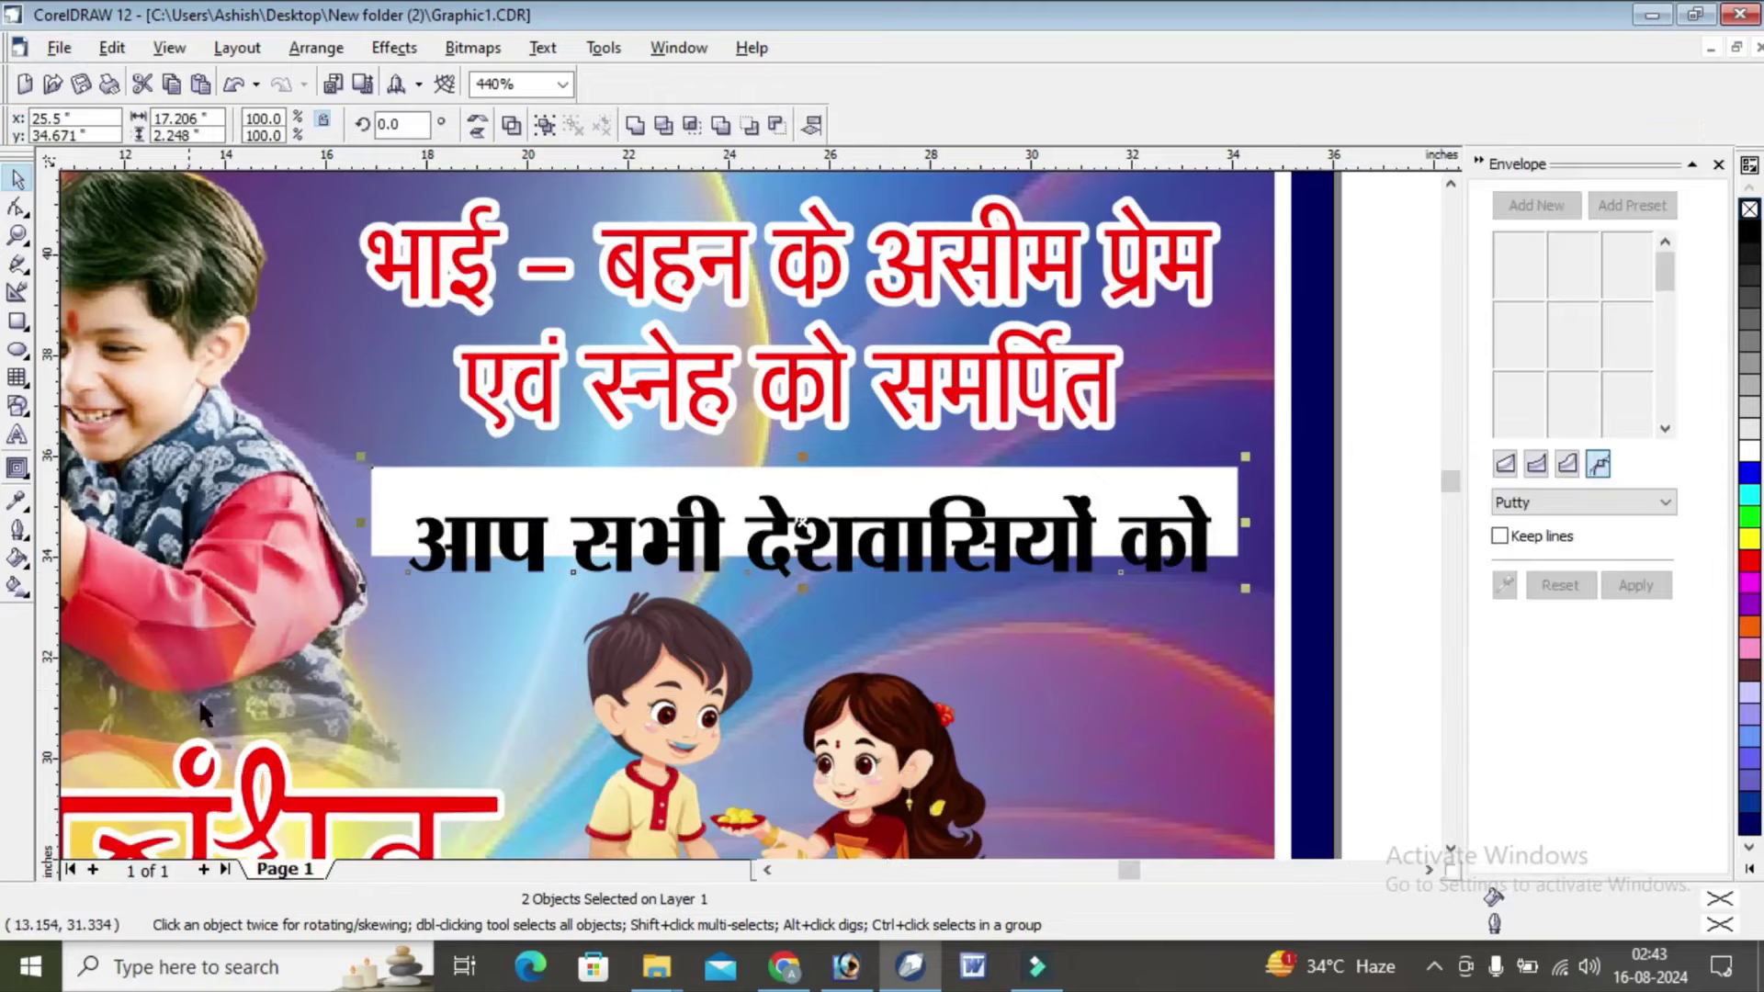
left_click(1719, 164)
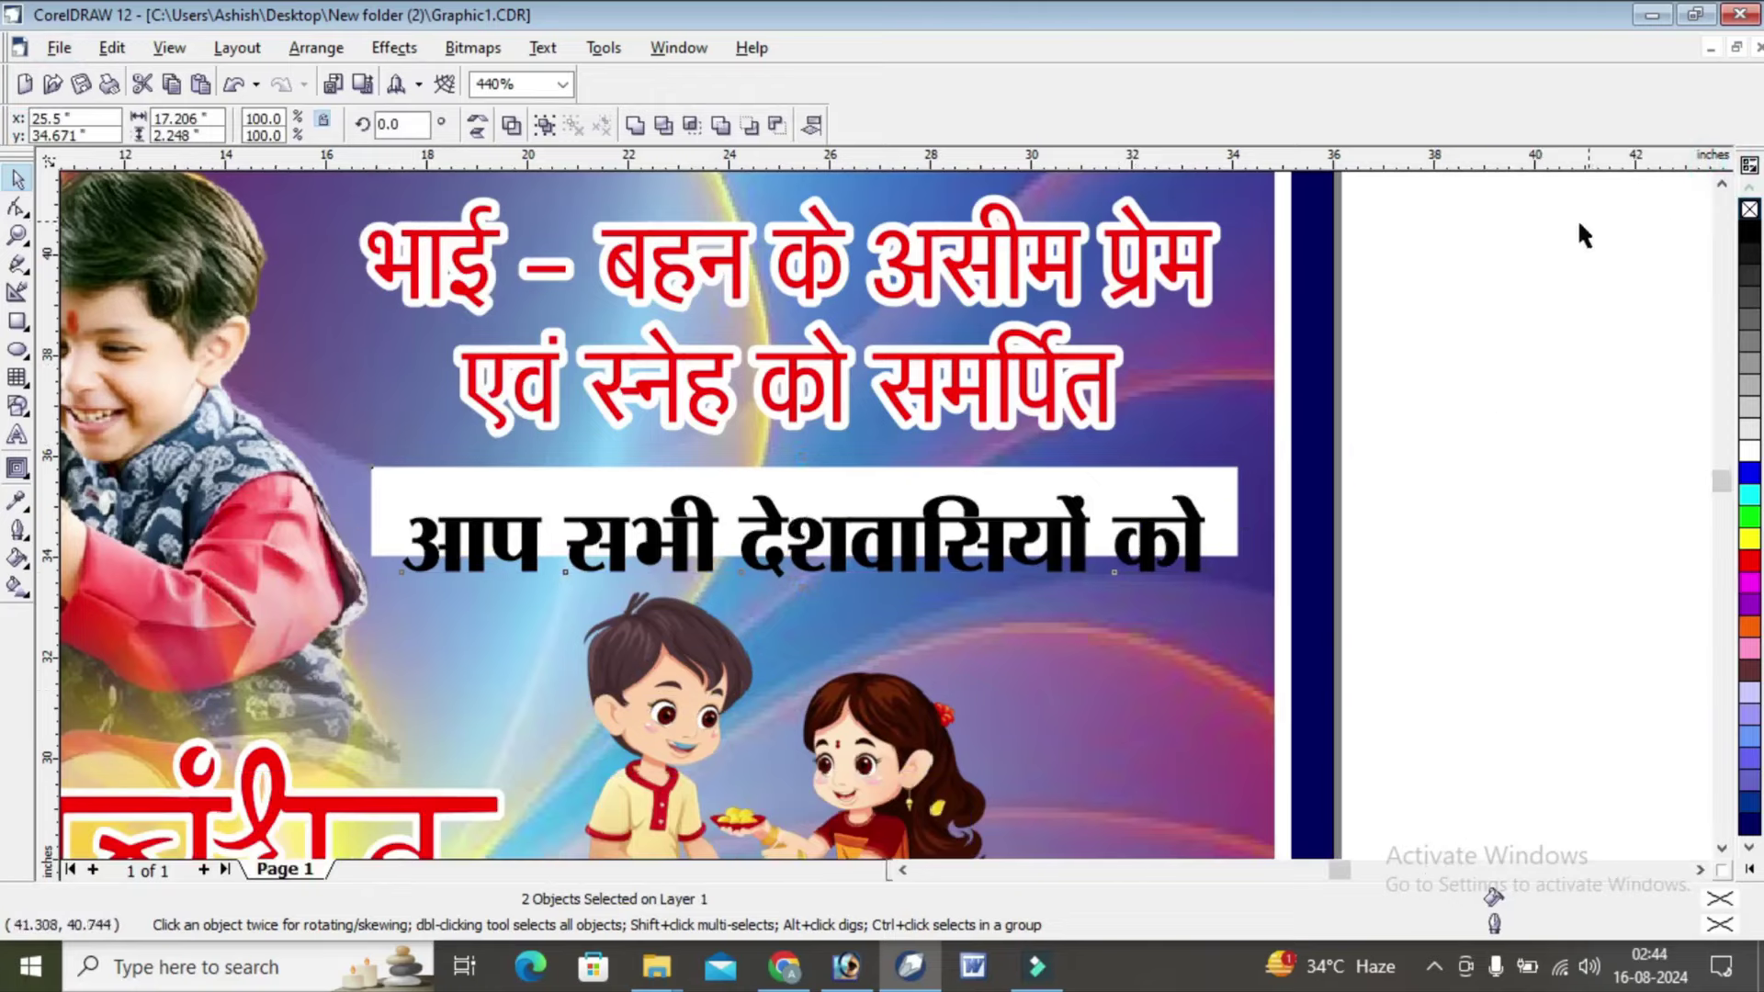
key("c")
key("e")
left_click(1434, 344)
left_click(1147, 515)
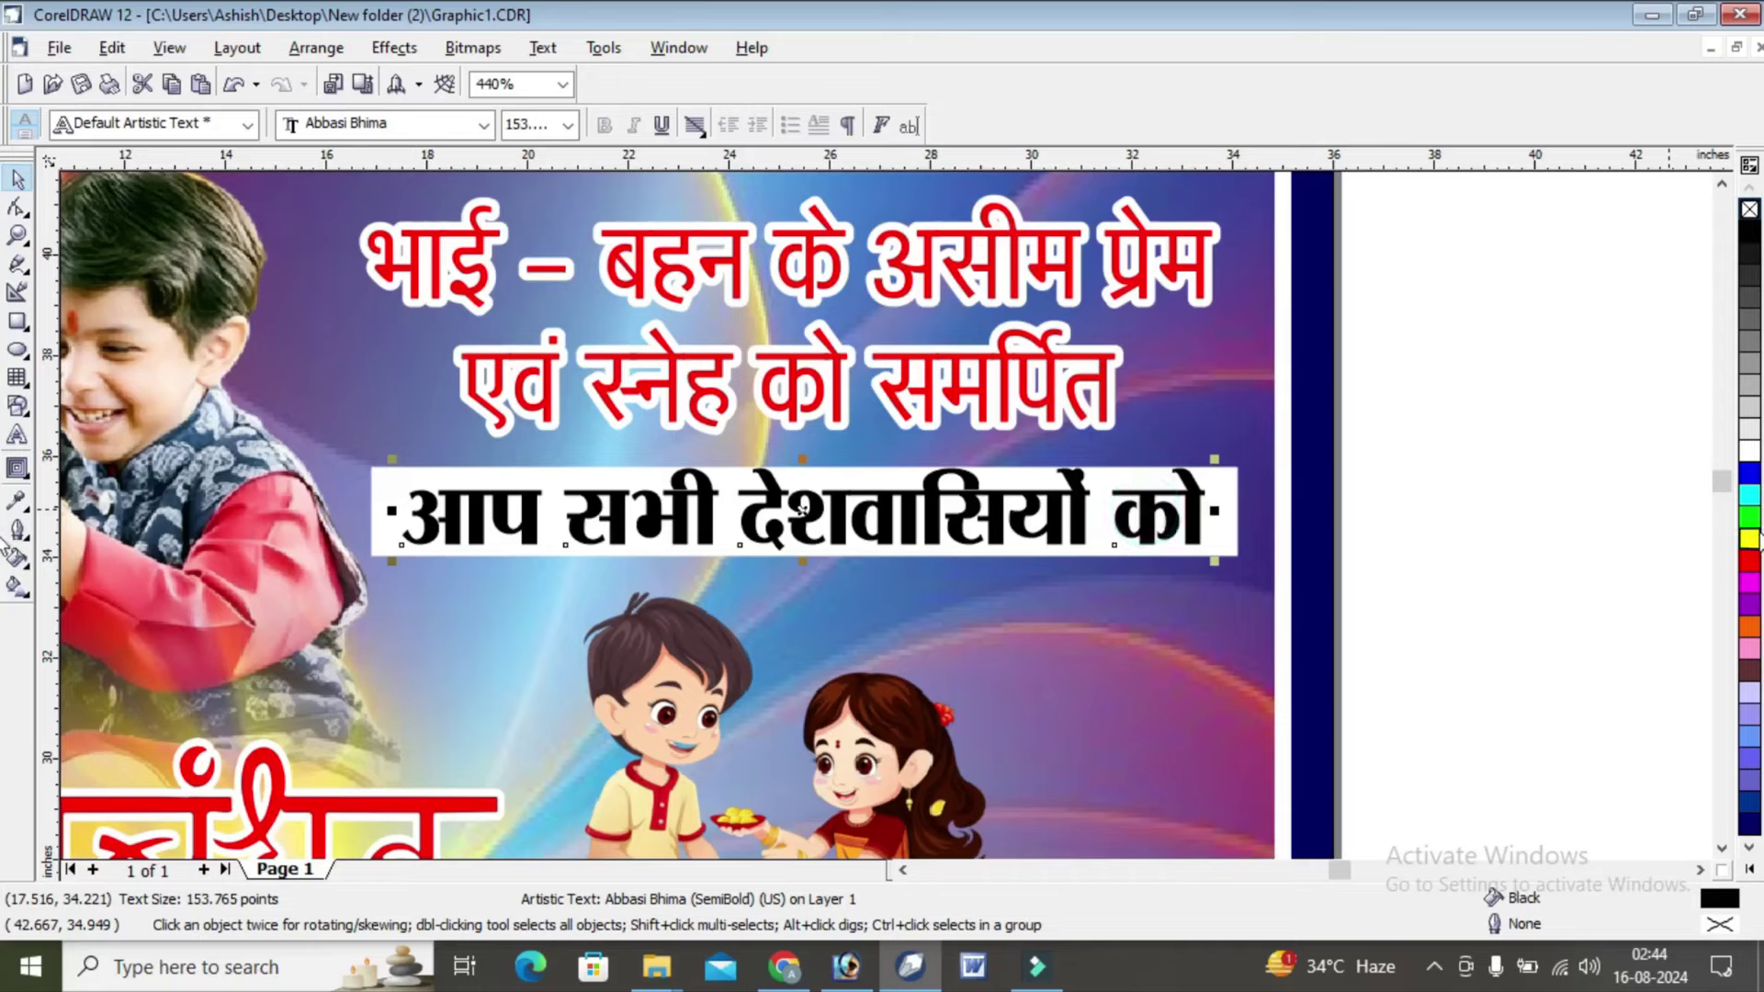
- Change the greeting text colour from green to dark red
left_click(1751, 518)
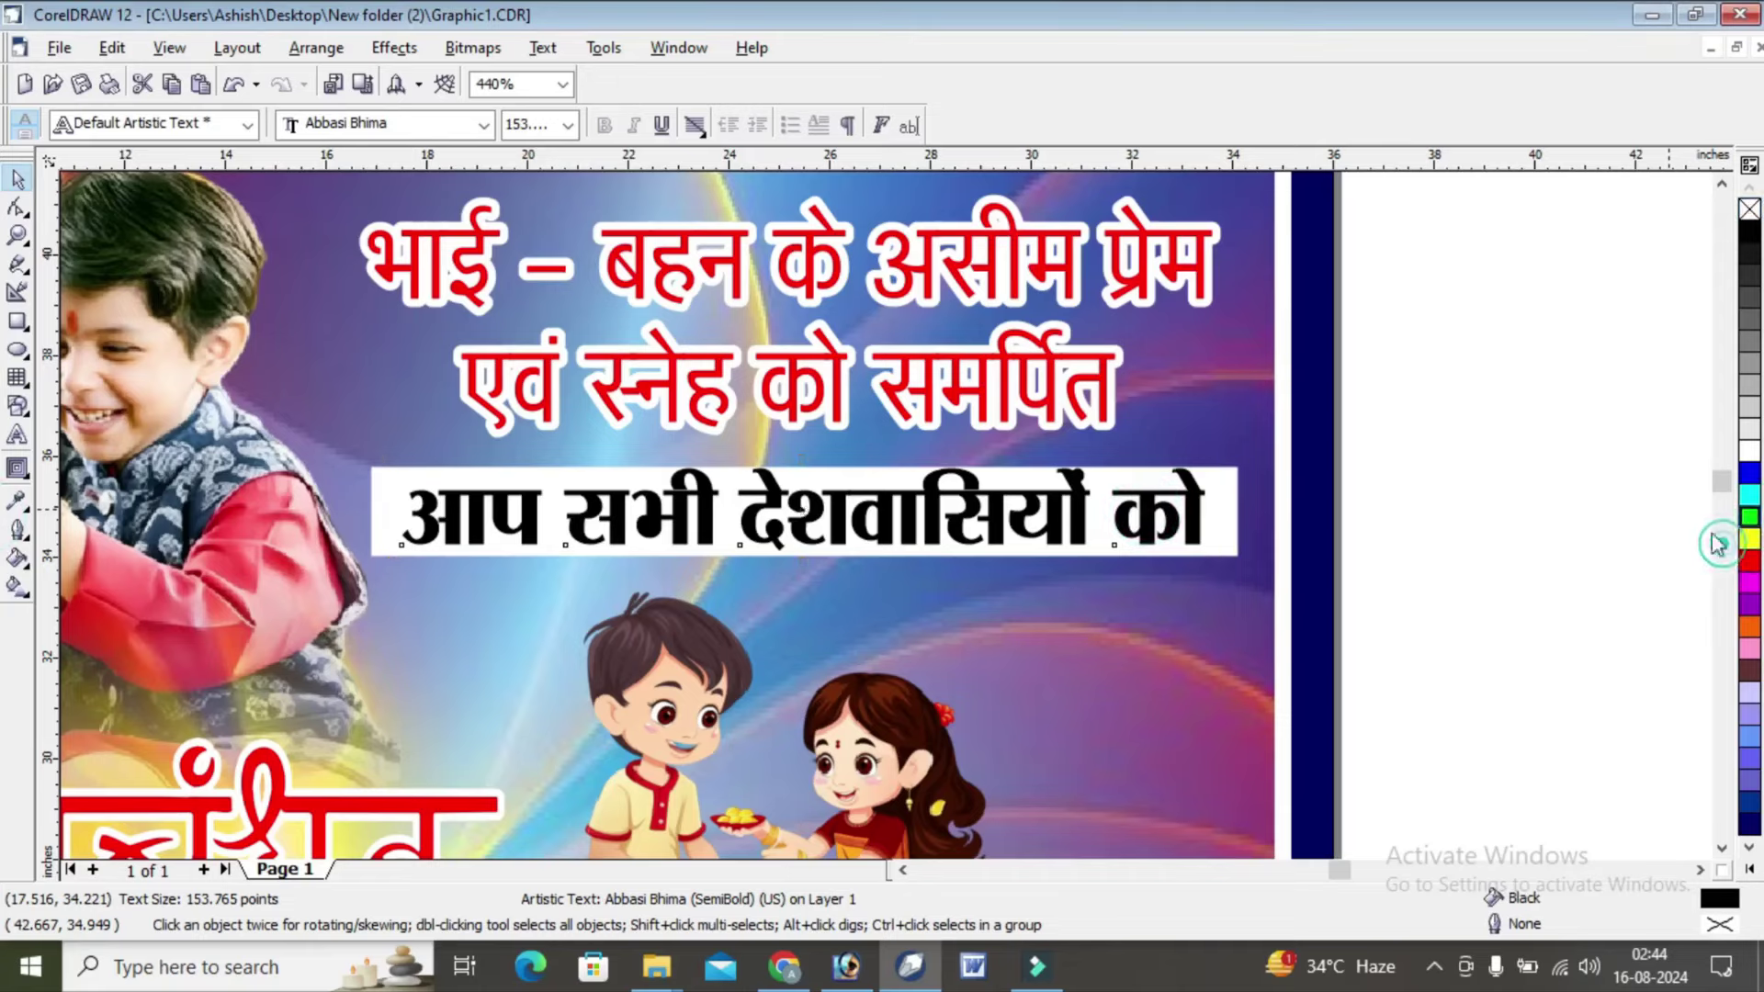
left_click(1560, 413)
left_click(1192, 504)
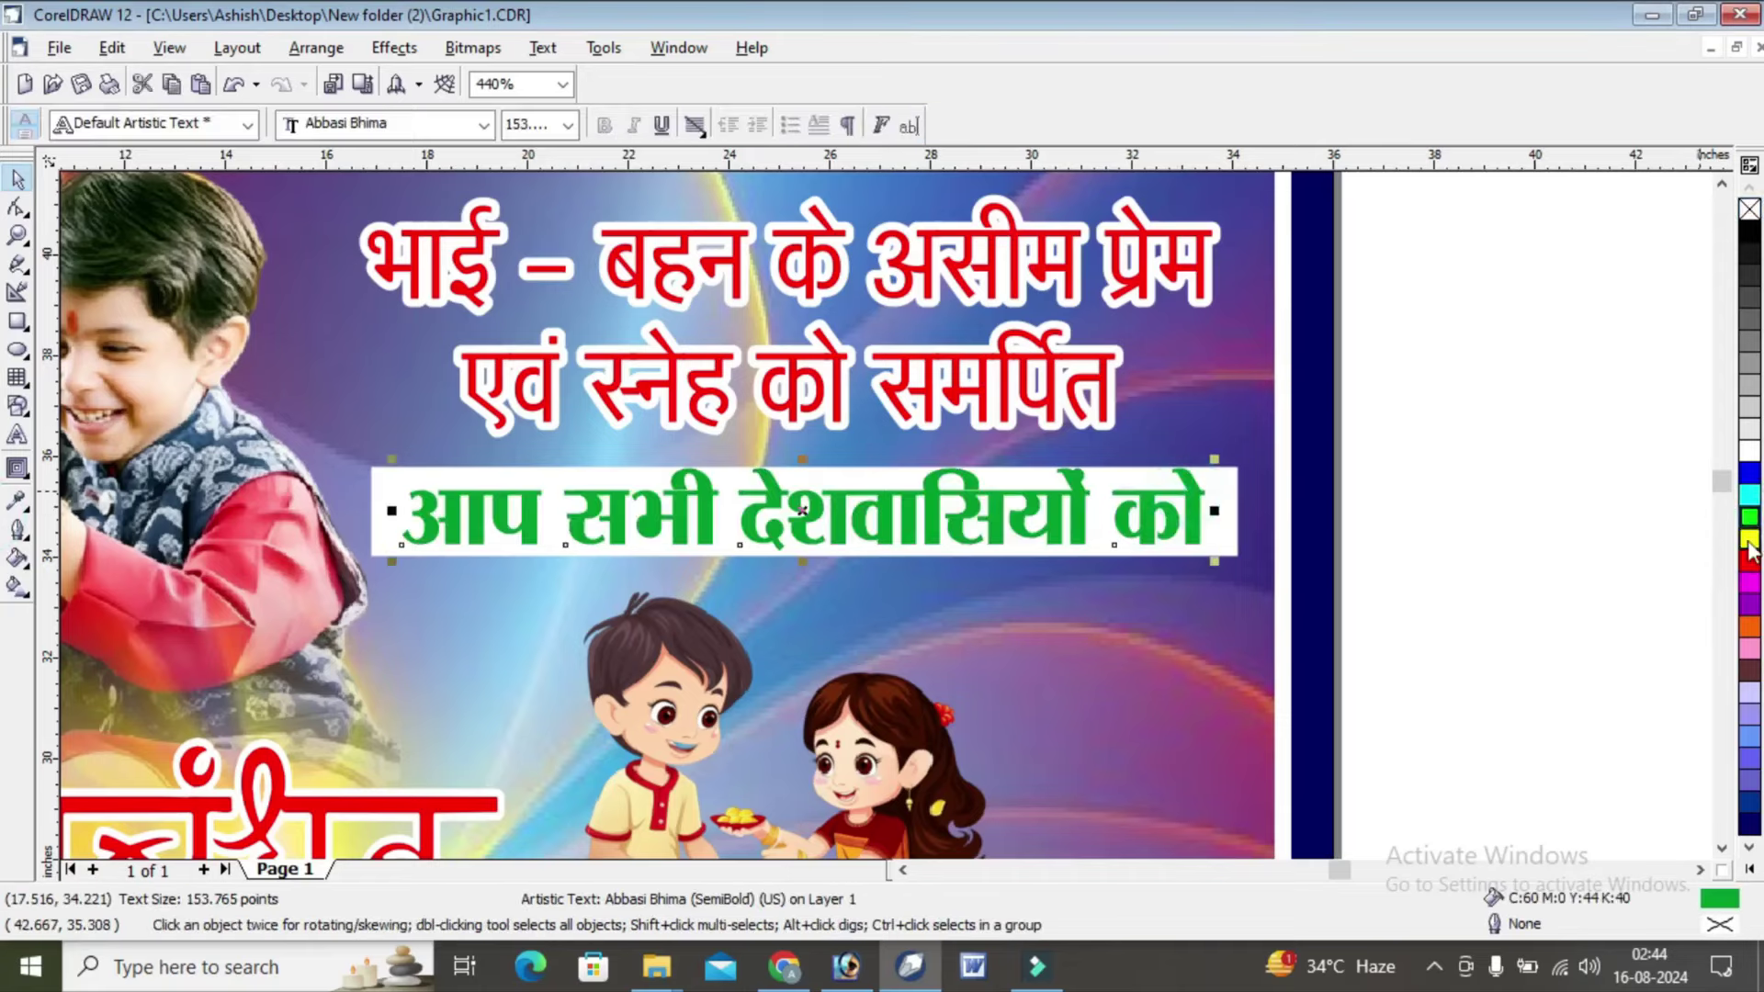
left_click_drag(1750, 575, 1726, 592)
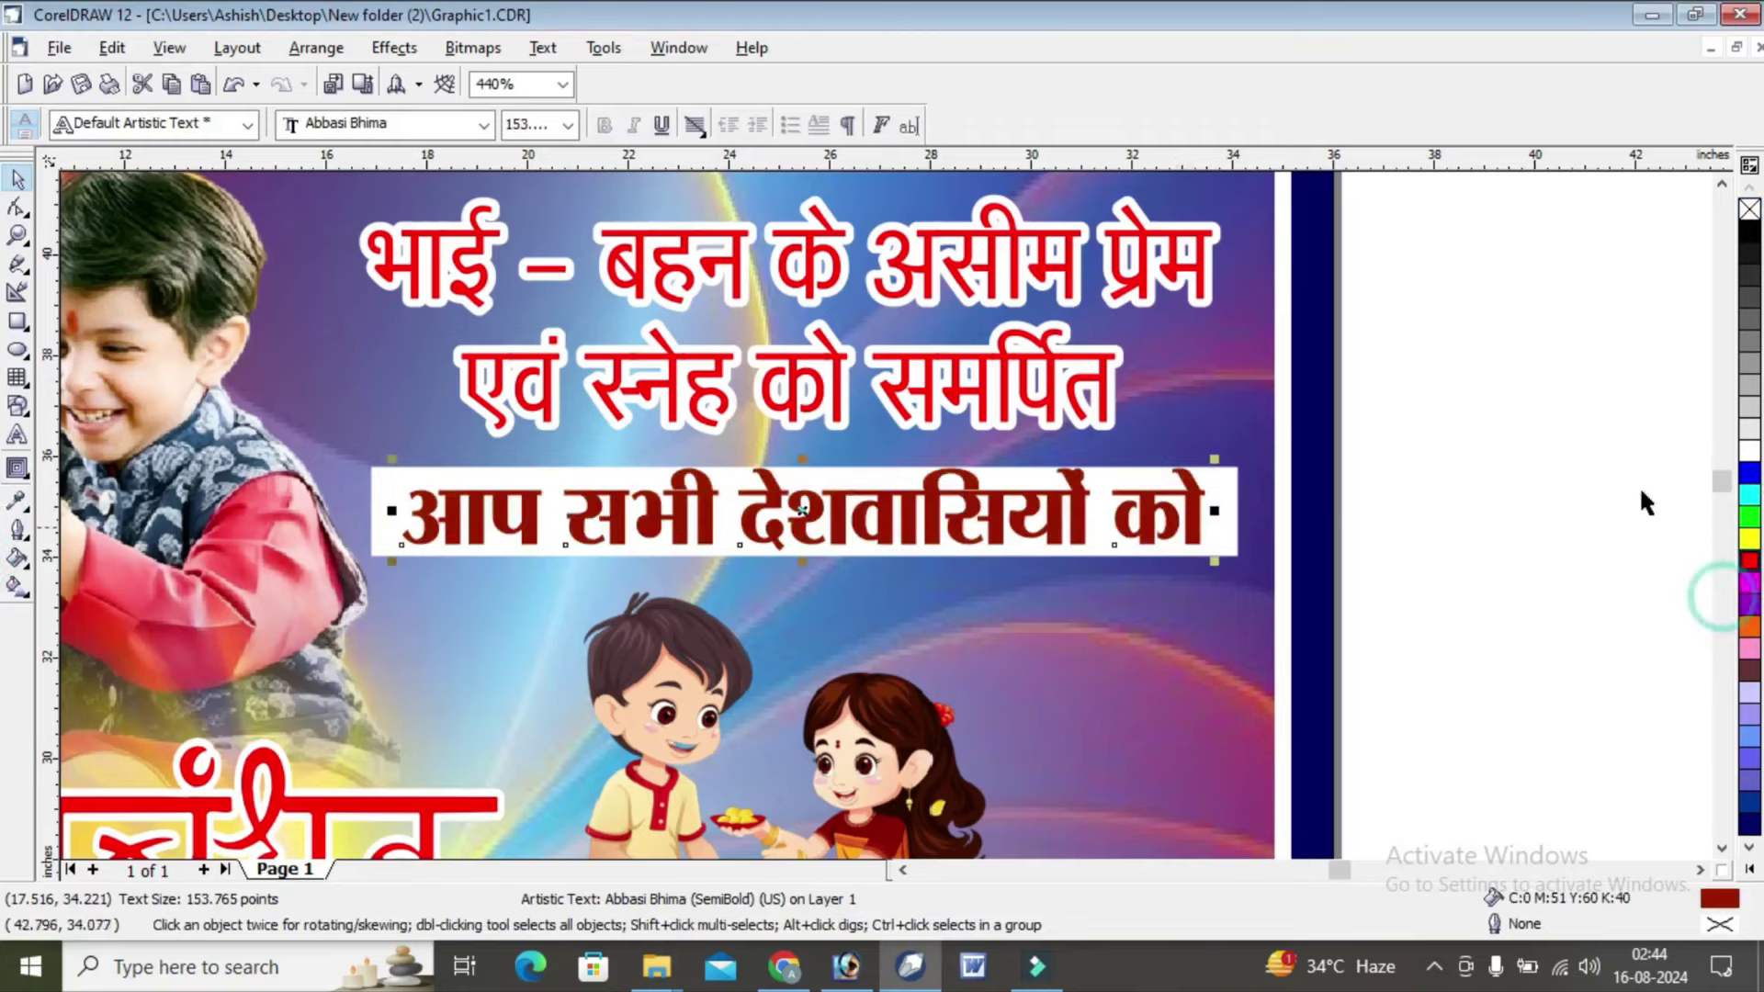
left_click(1618, 422)
- Make the white box taller at the top
left_click(1213, 478)
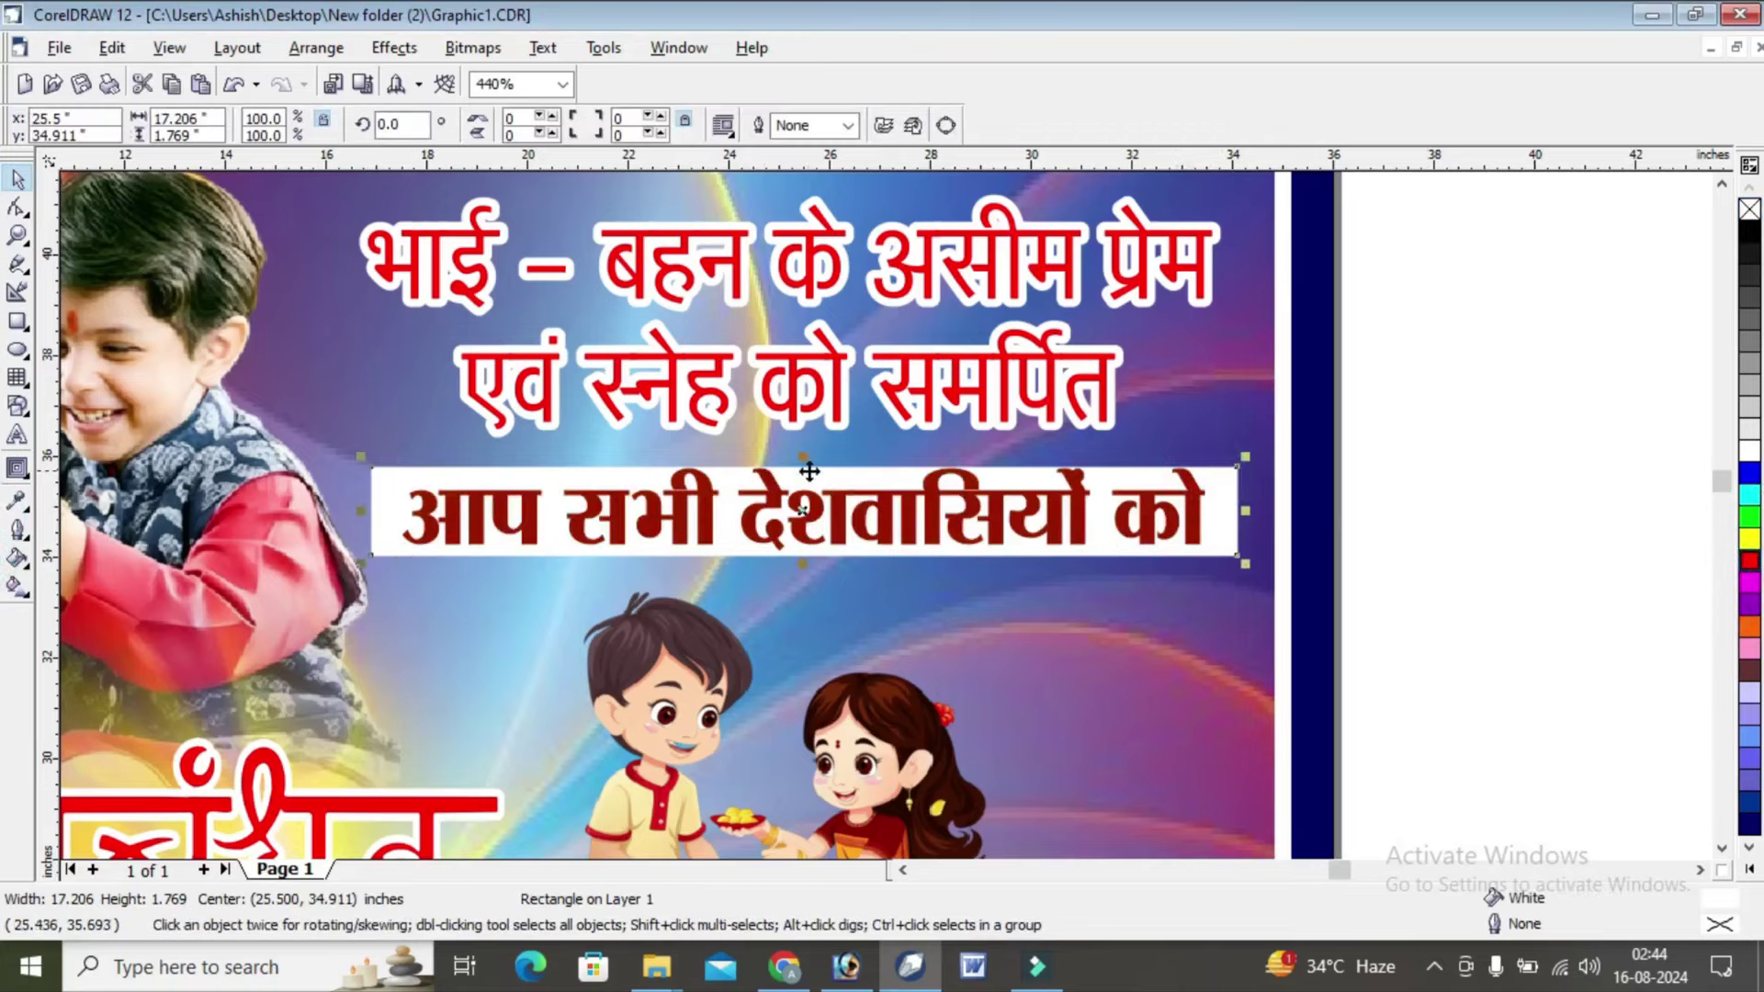
left_click_drag(808, 464, 809, 455)
left_click_drag(1424, 437, 289, 625)
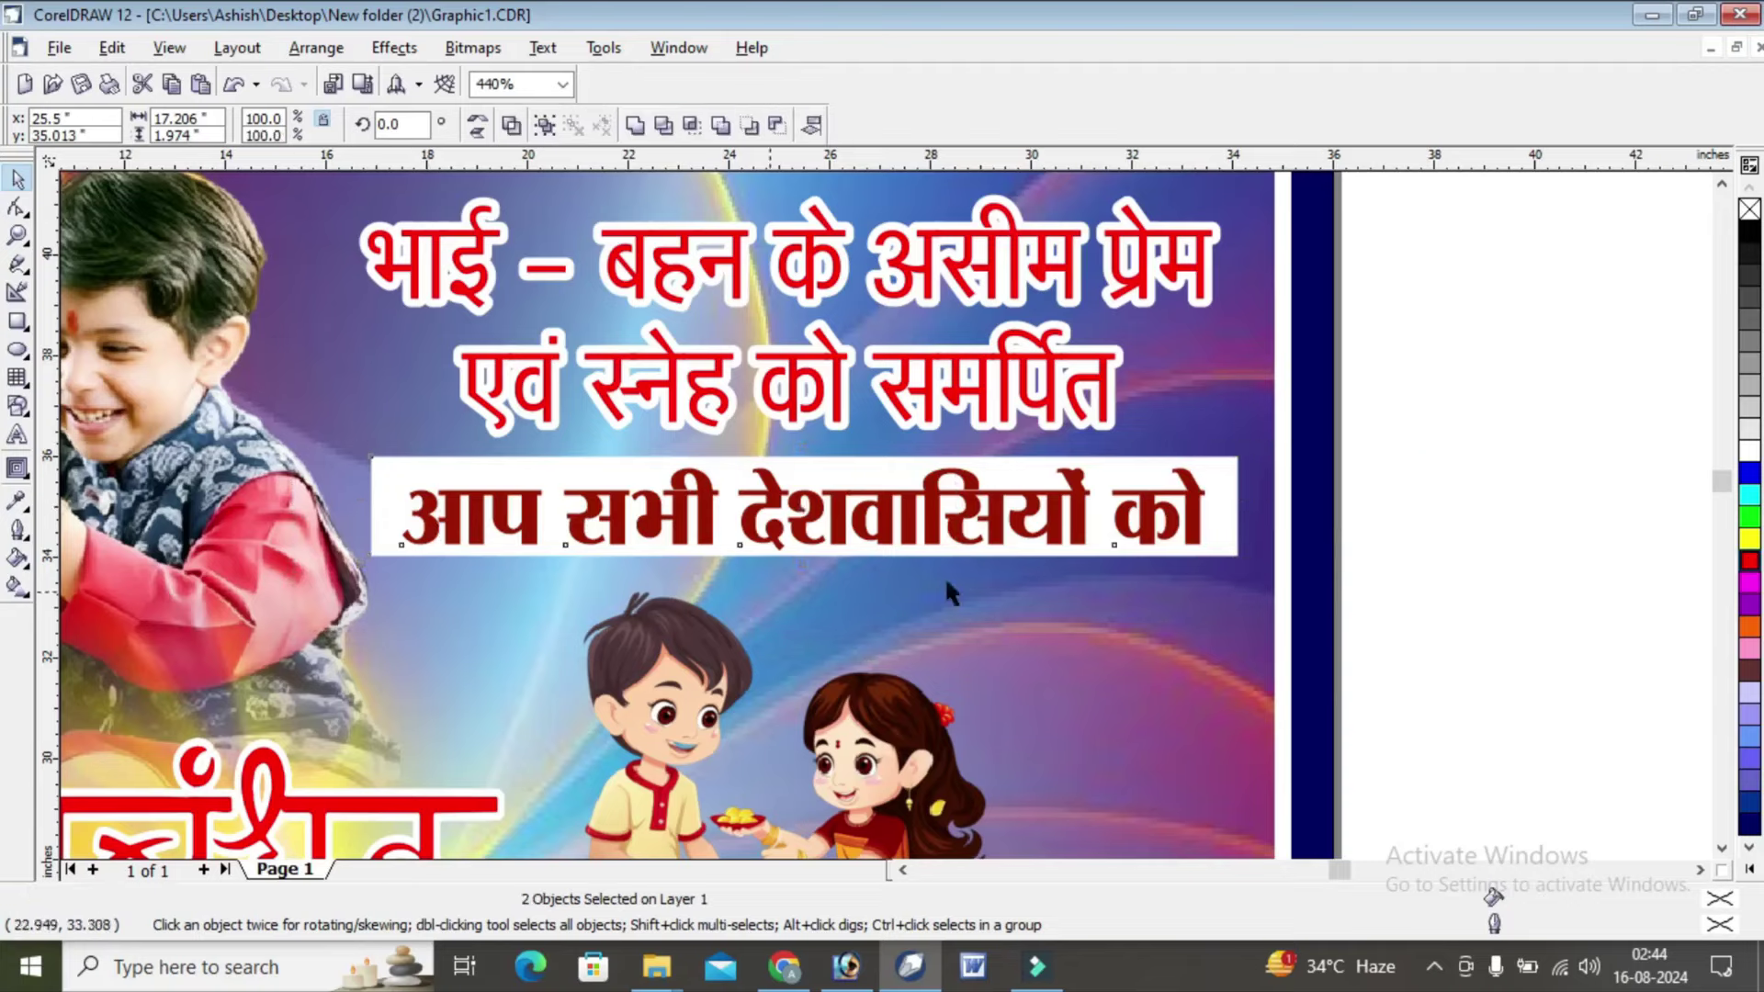
left_click(1457, 414)
- Round the box's bottom-right and top-left corners
left_click(378, 483)
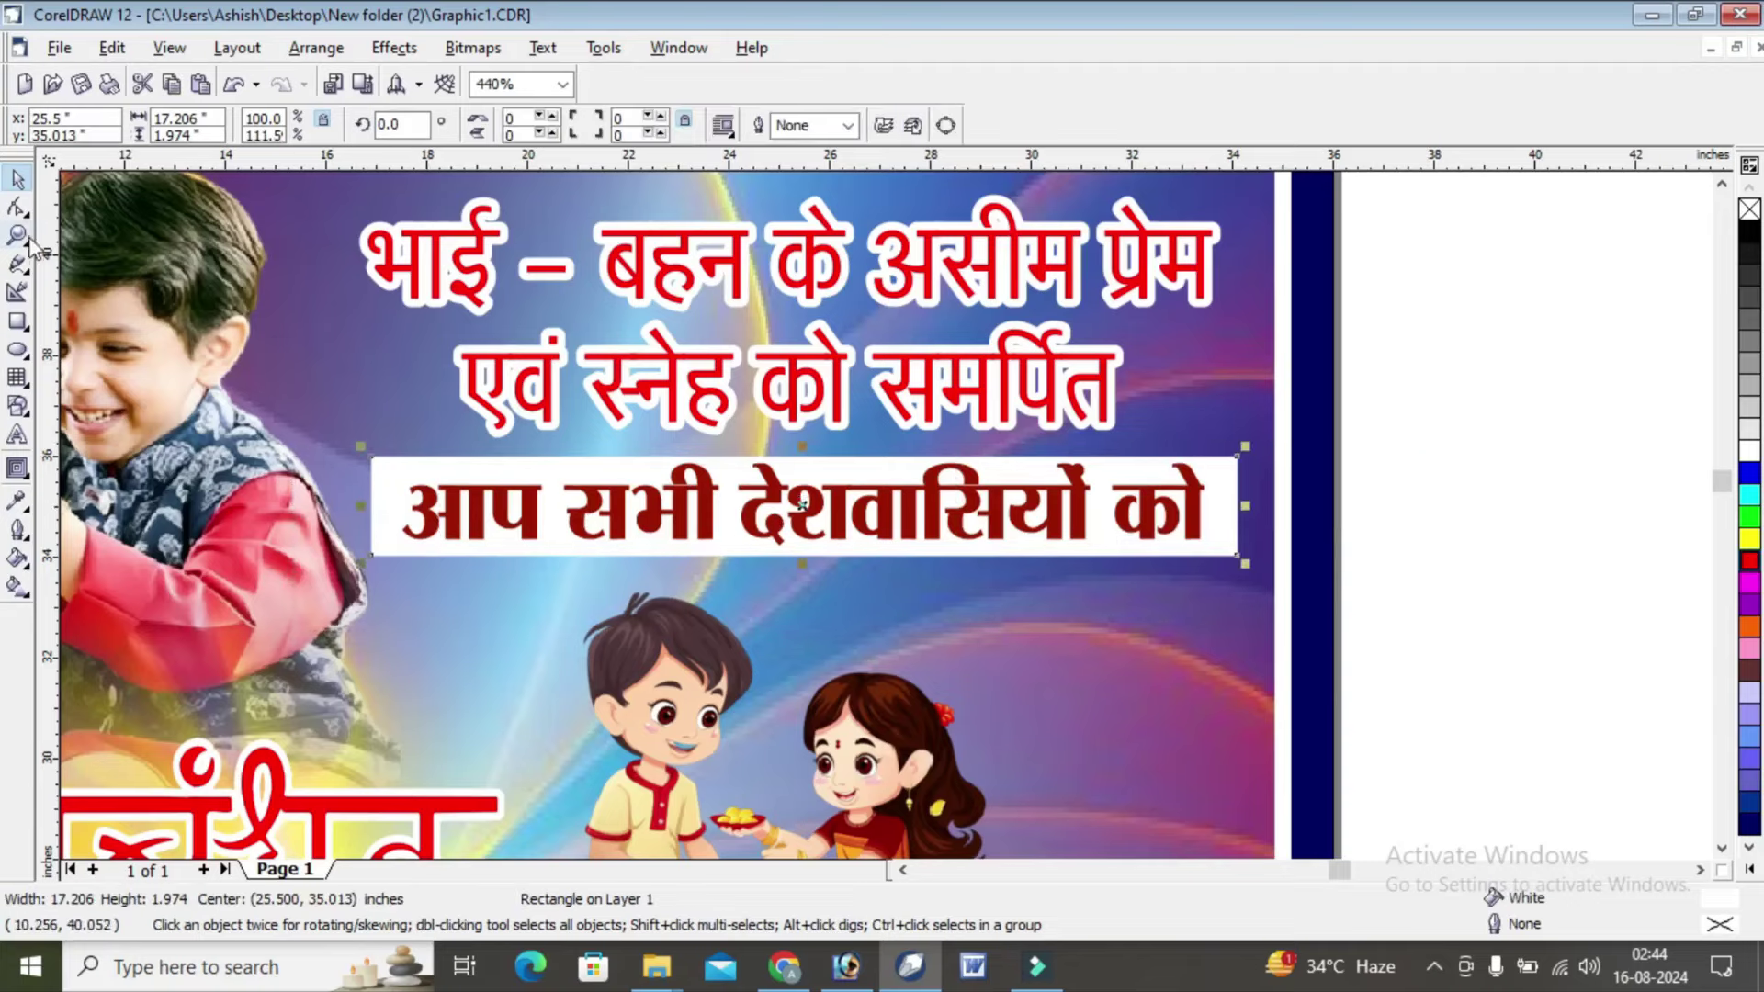
left_click(17, 207)
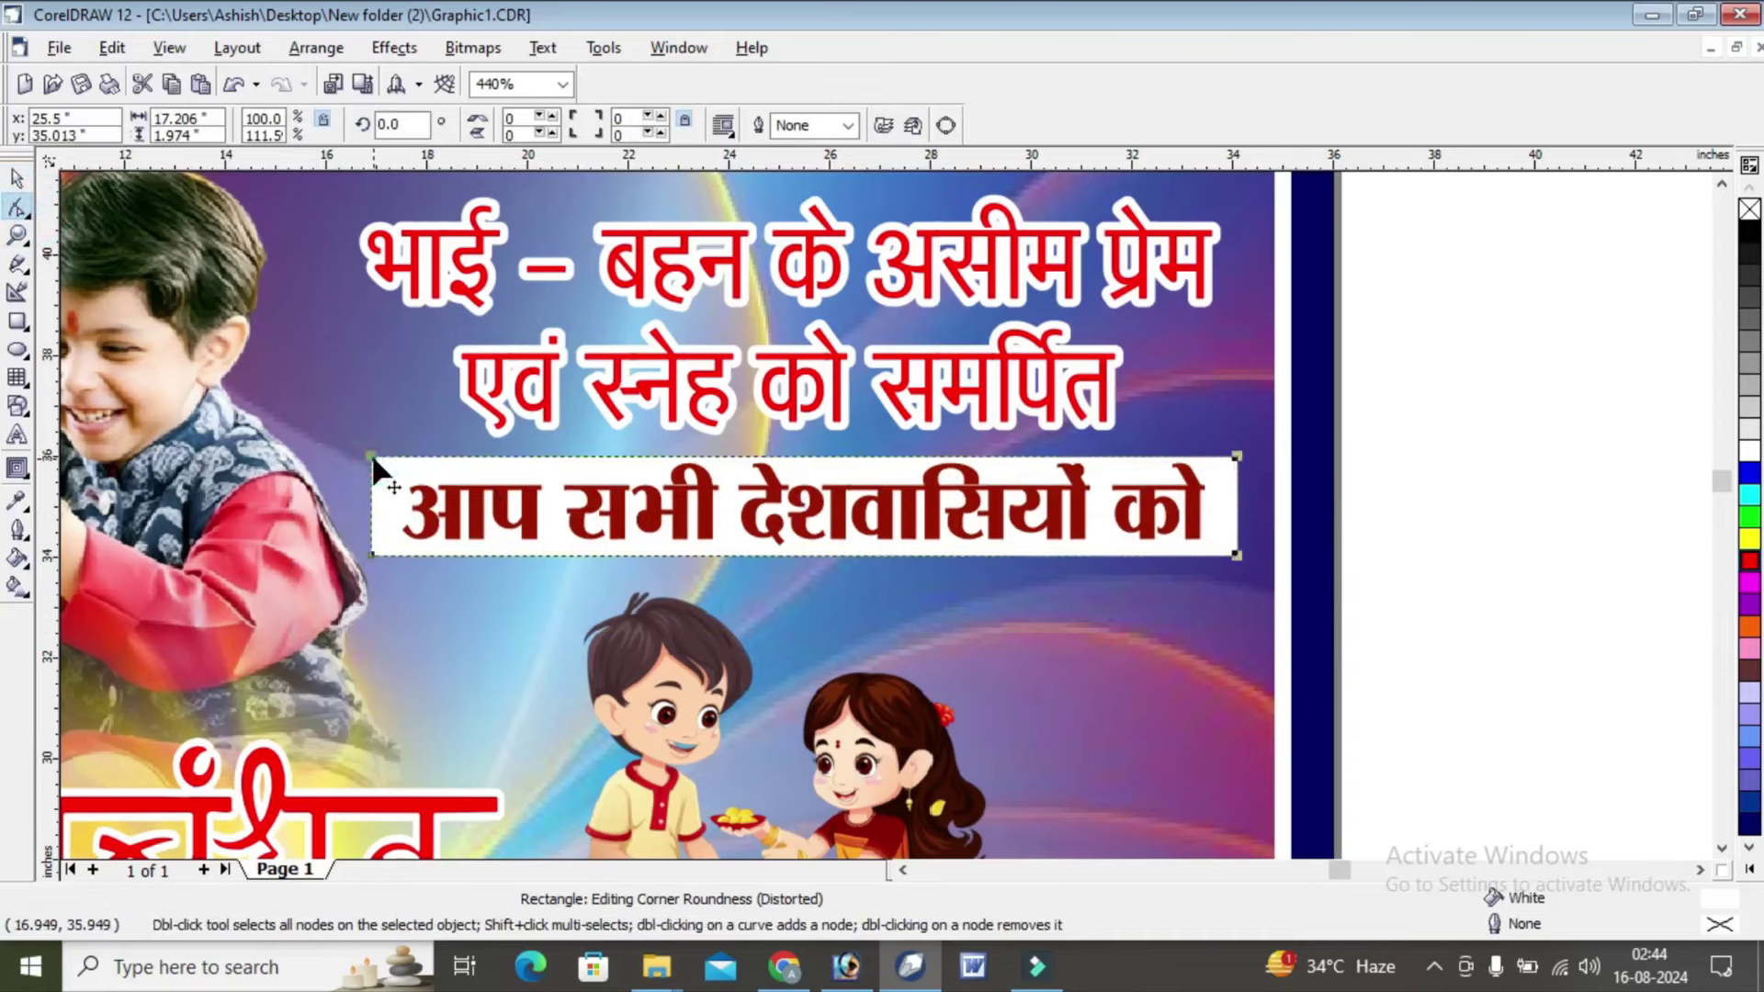
left_click_drag(377, 473, 1232, 569)
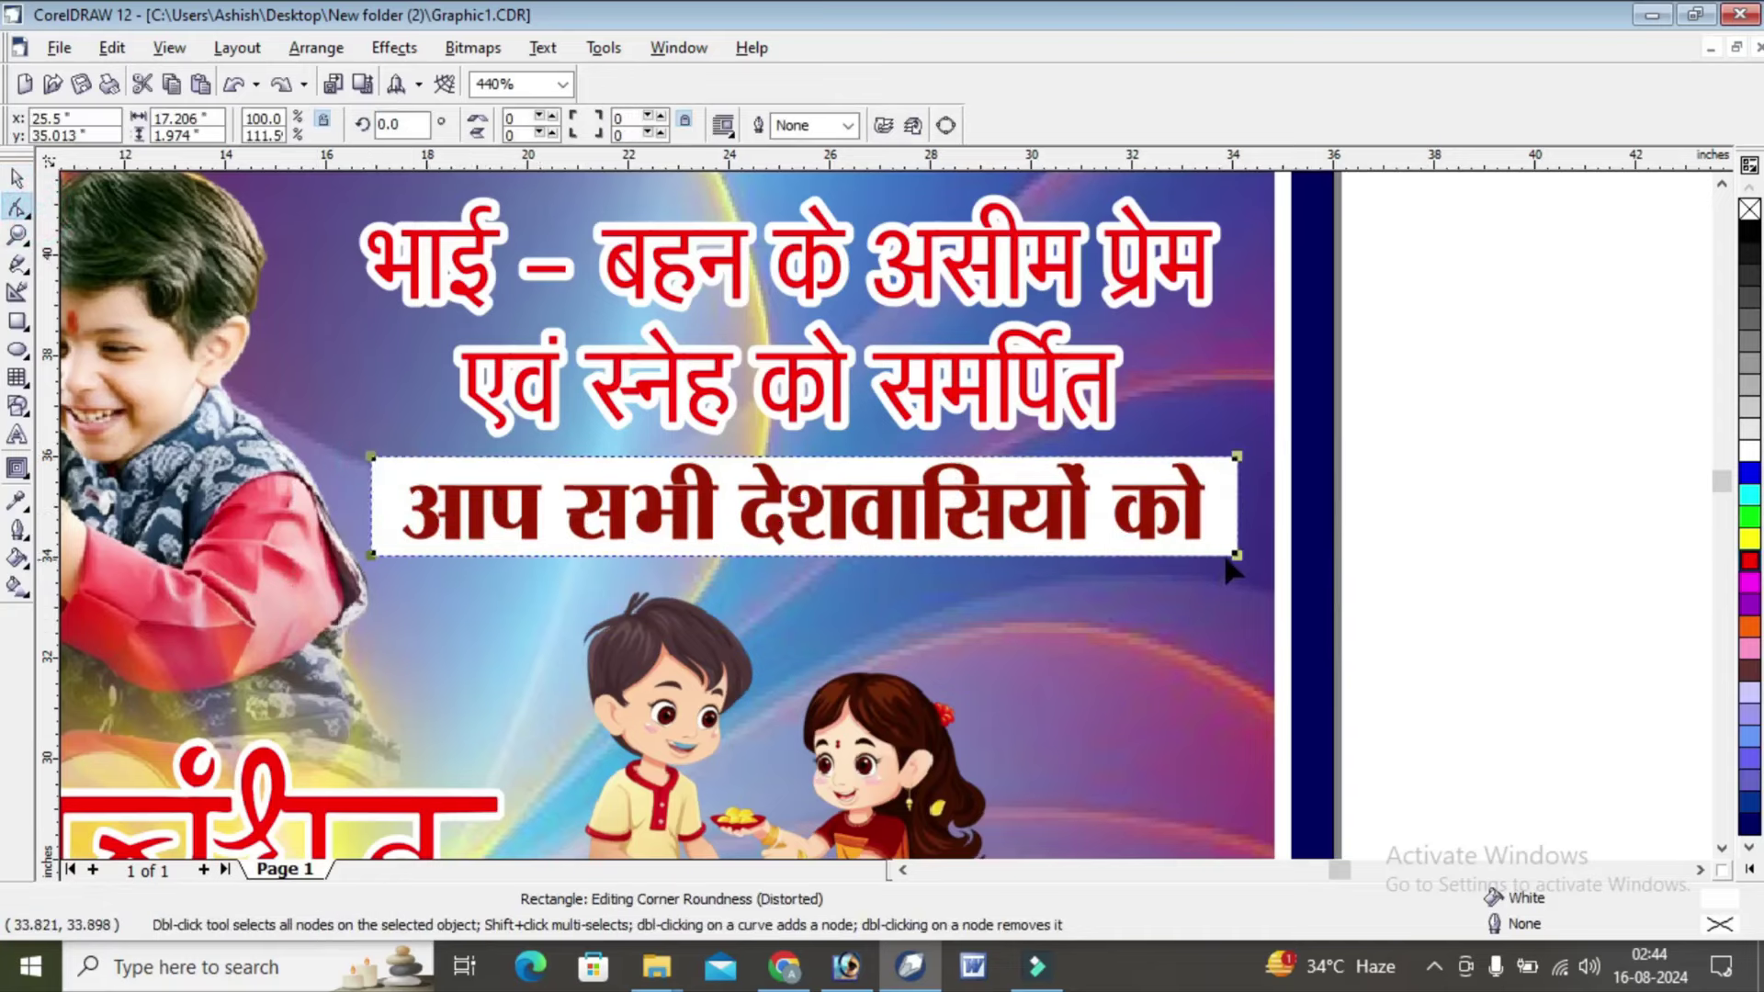
left_click_drag(1236, 555, 1193, 555)
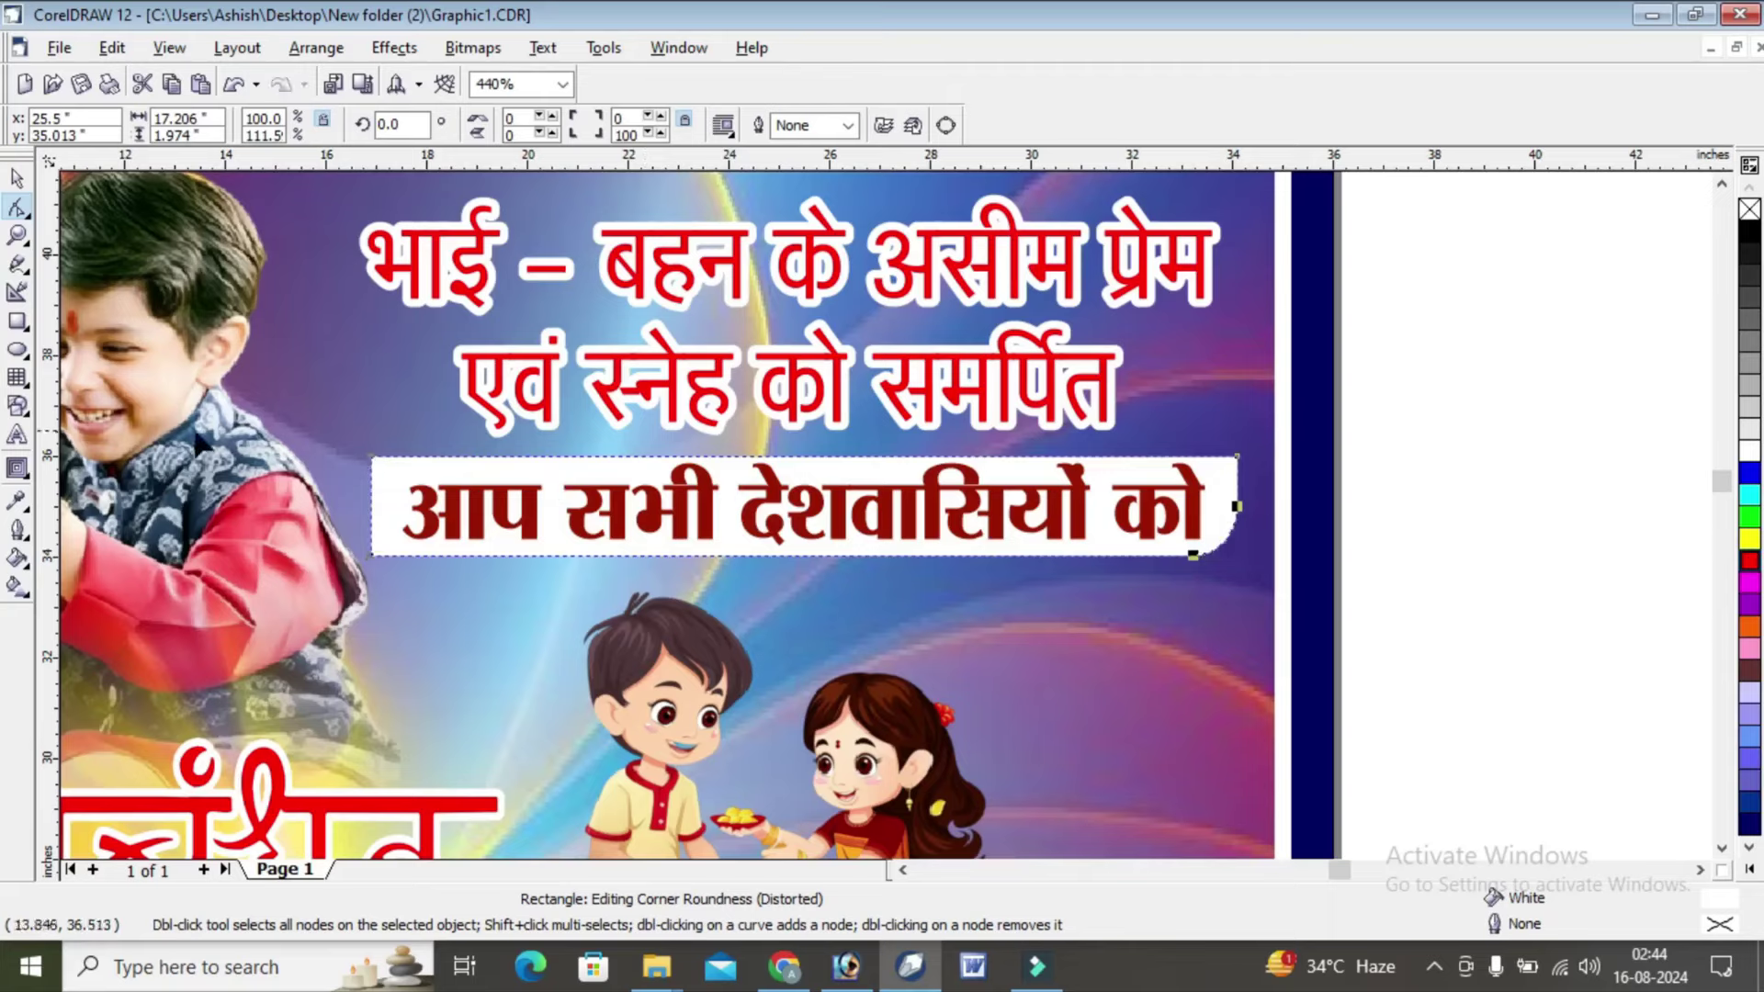
left_click_drag(368, 456, 371, 501)
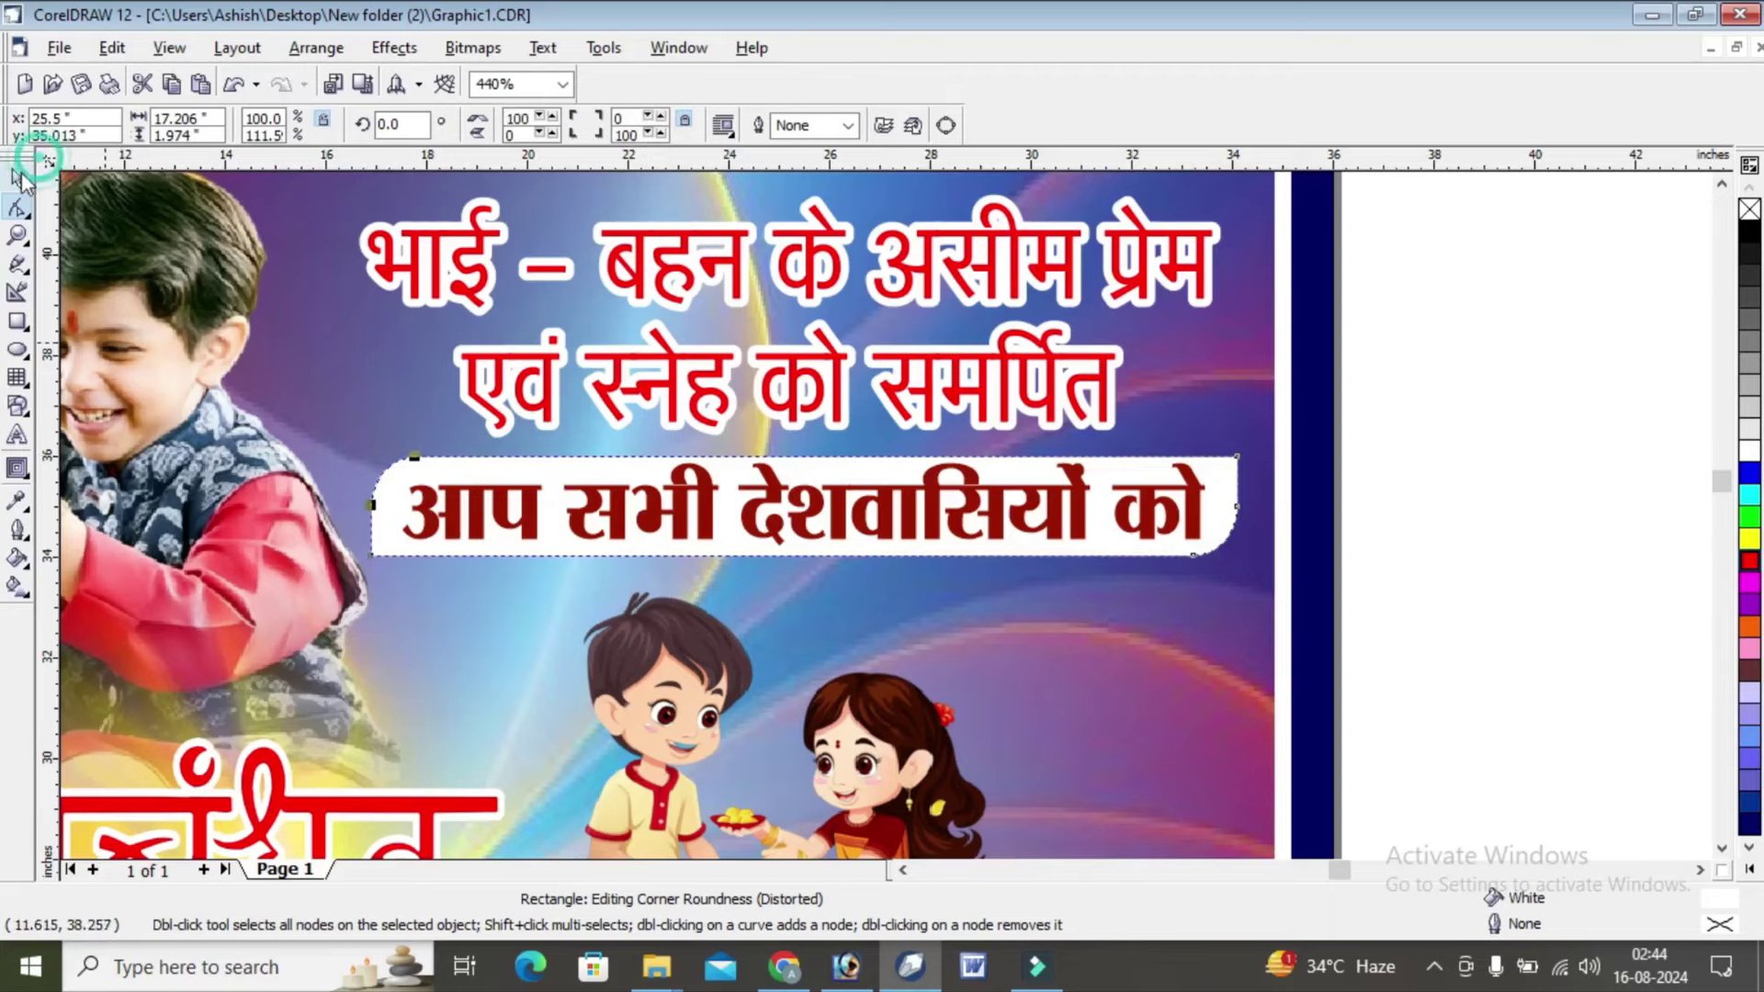
left_click(17, 184)
- Fill the rounded box dark red and make the greeting text yellow
left_click(1199, 510)
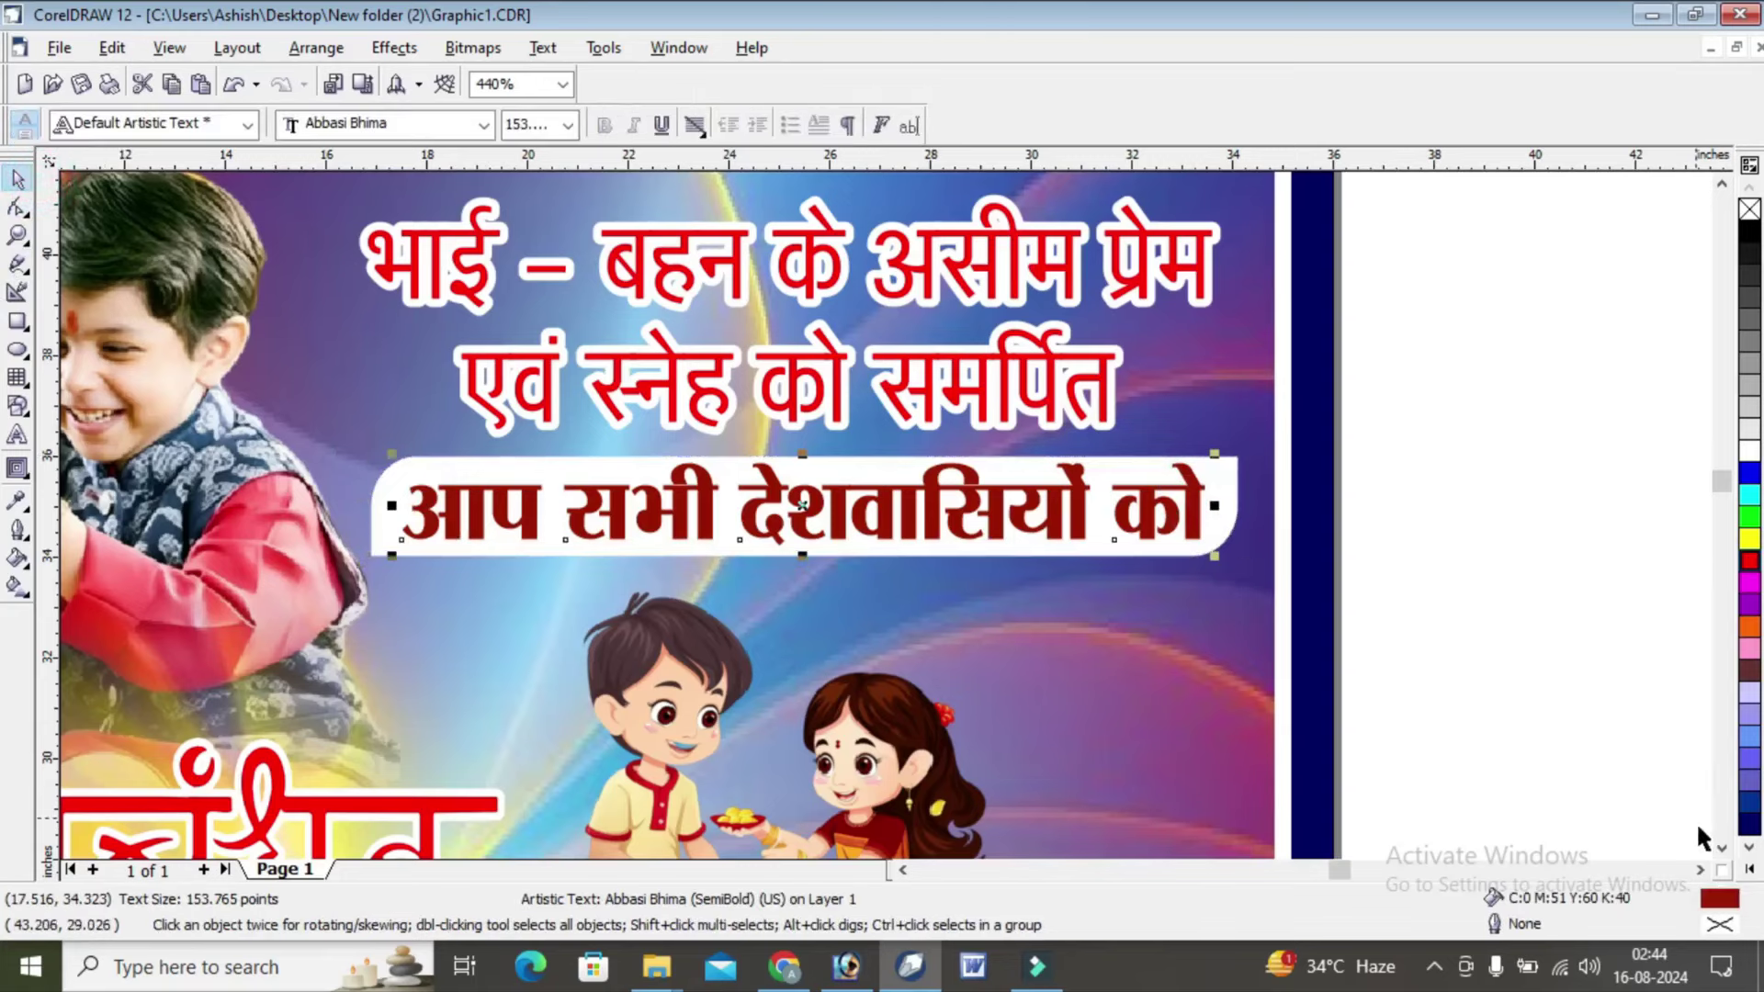
left_click_drag(1720, 899, 1231, 501)
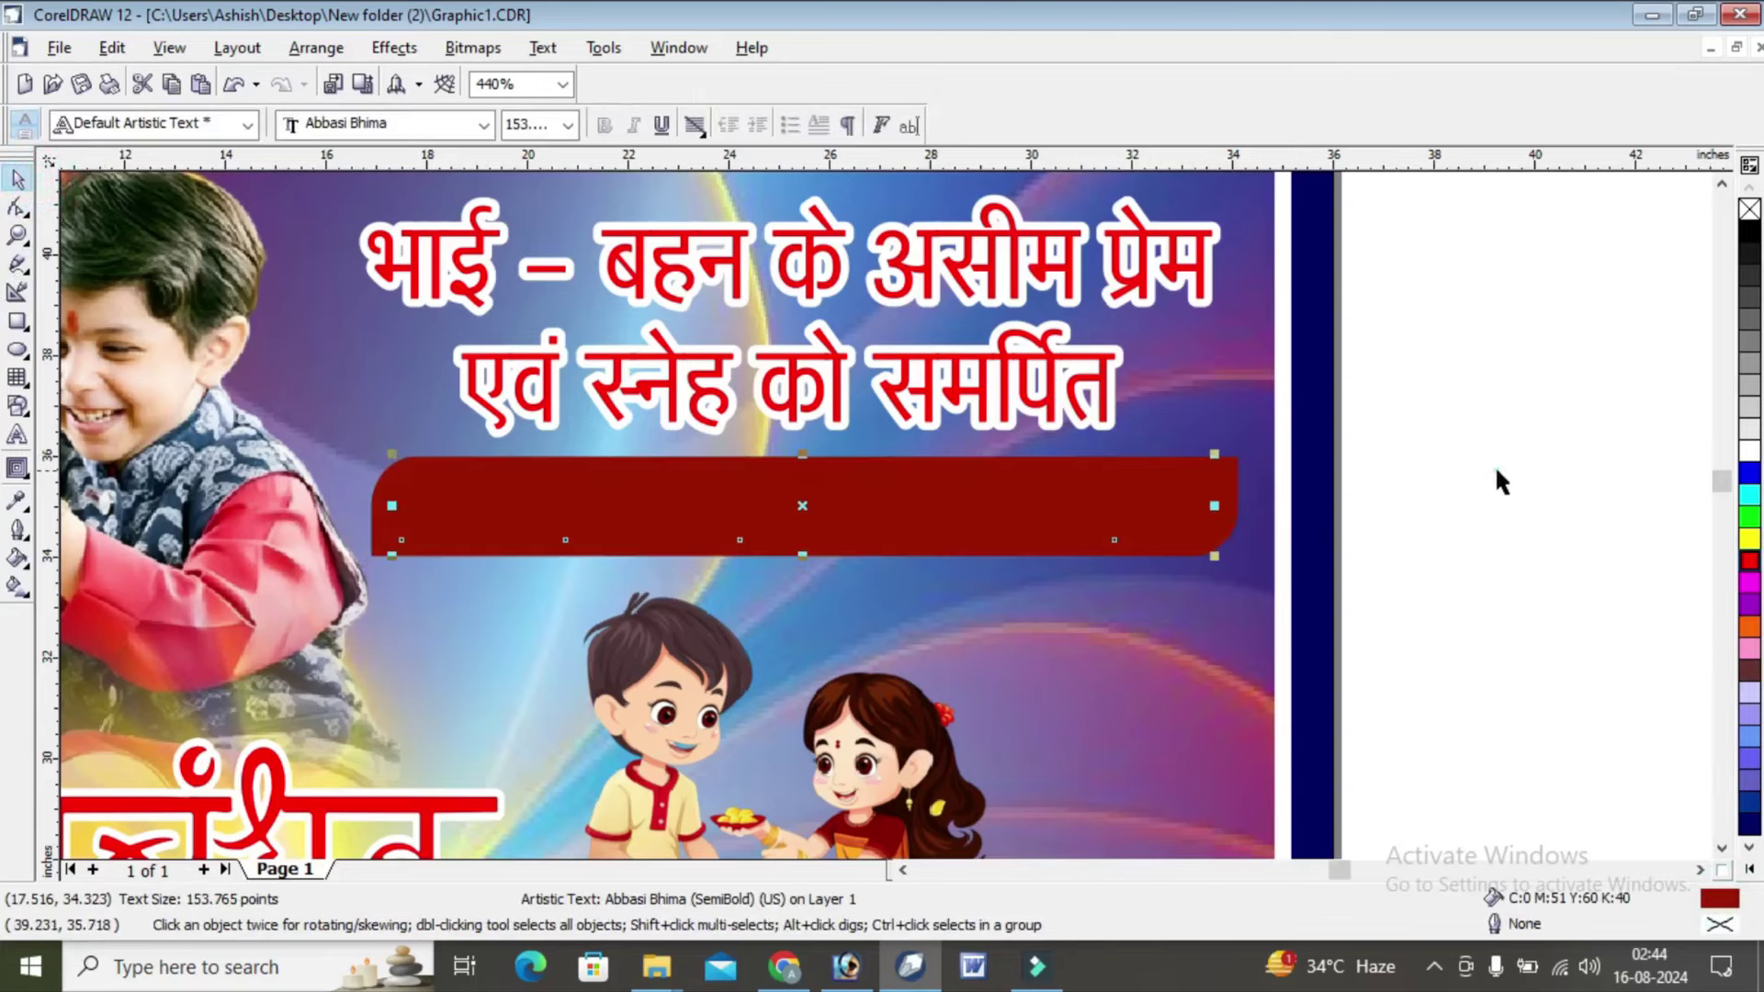
left_click(1493, 471)
left_click(1186, 496)
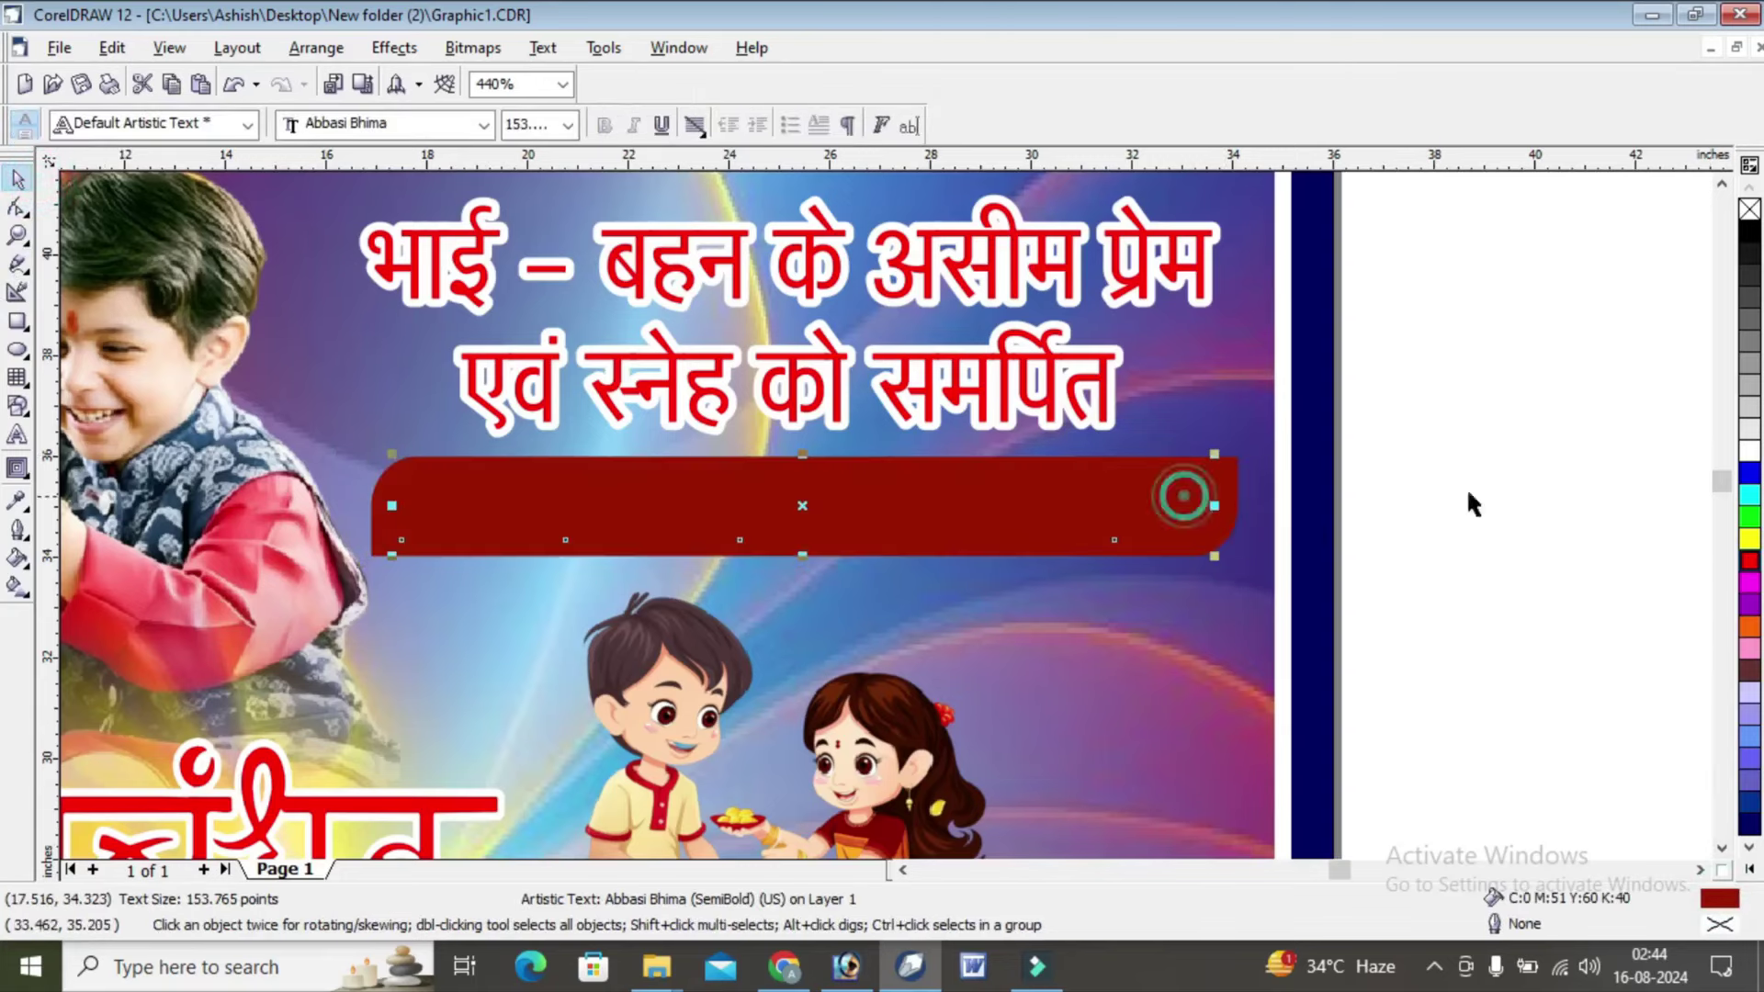
left_click(1746, 450)
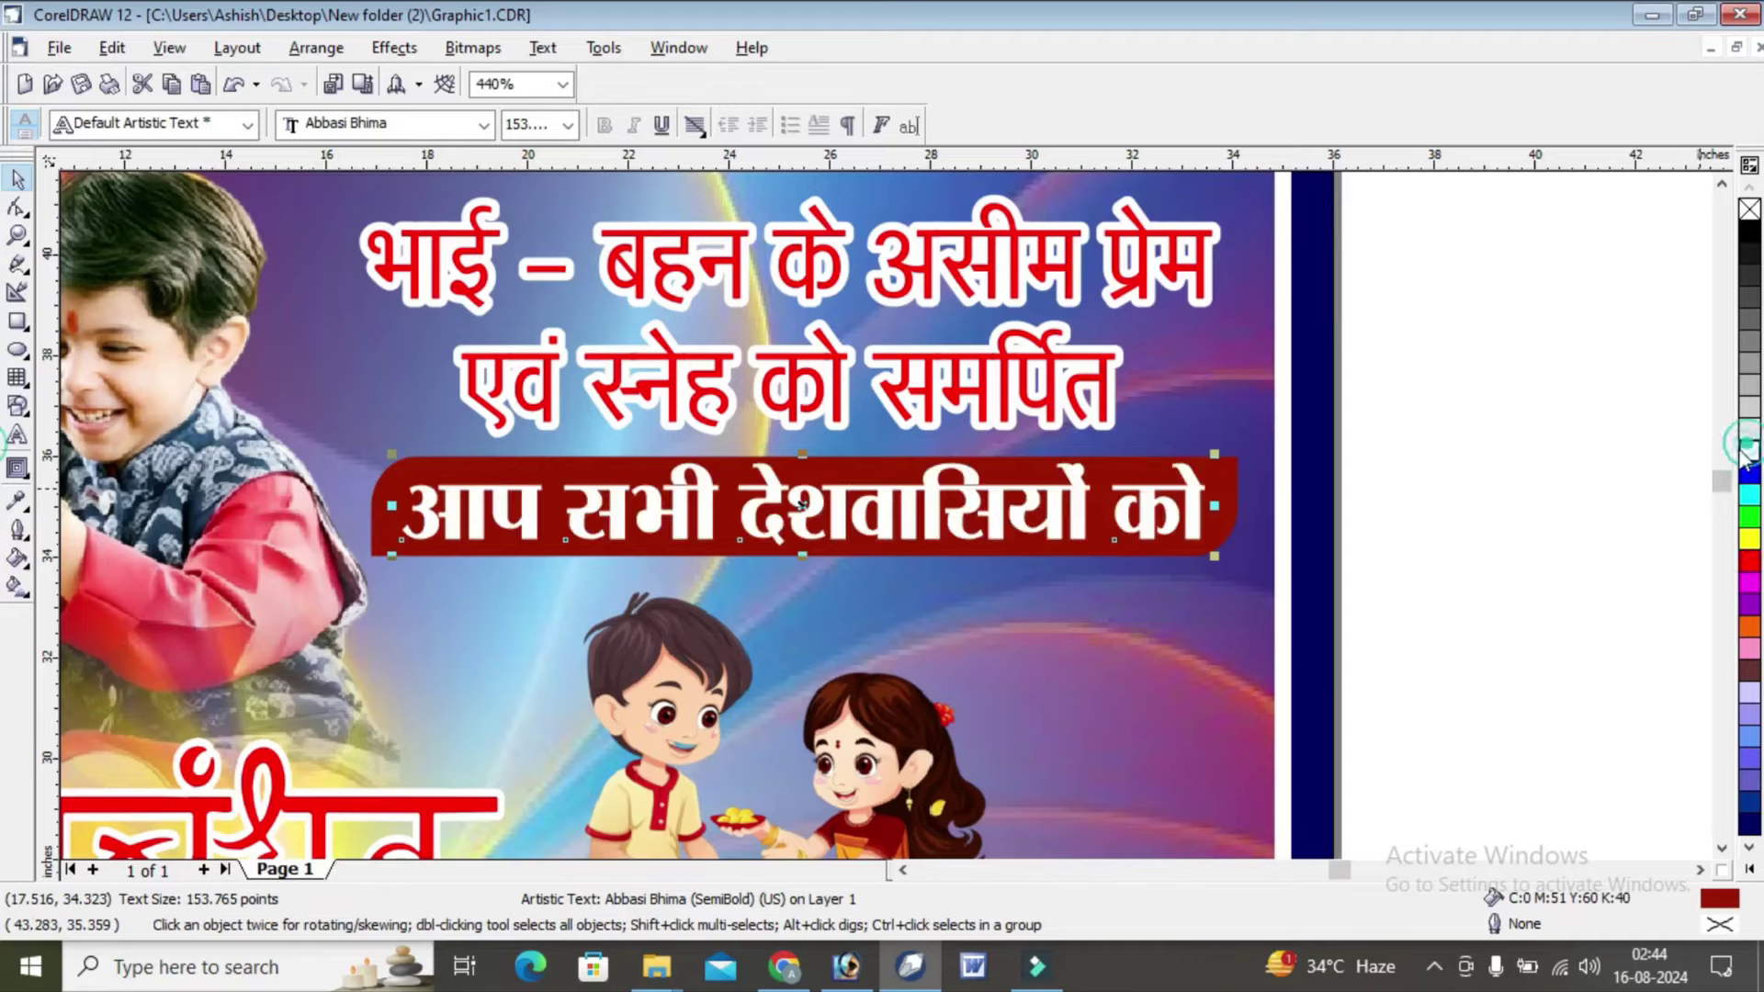
left_click(1531, 421)
scroll(1525, 434, "down", 3)
key("shift+F4")
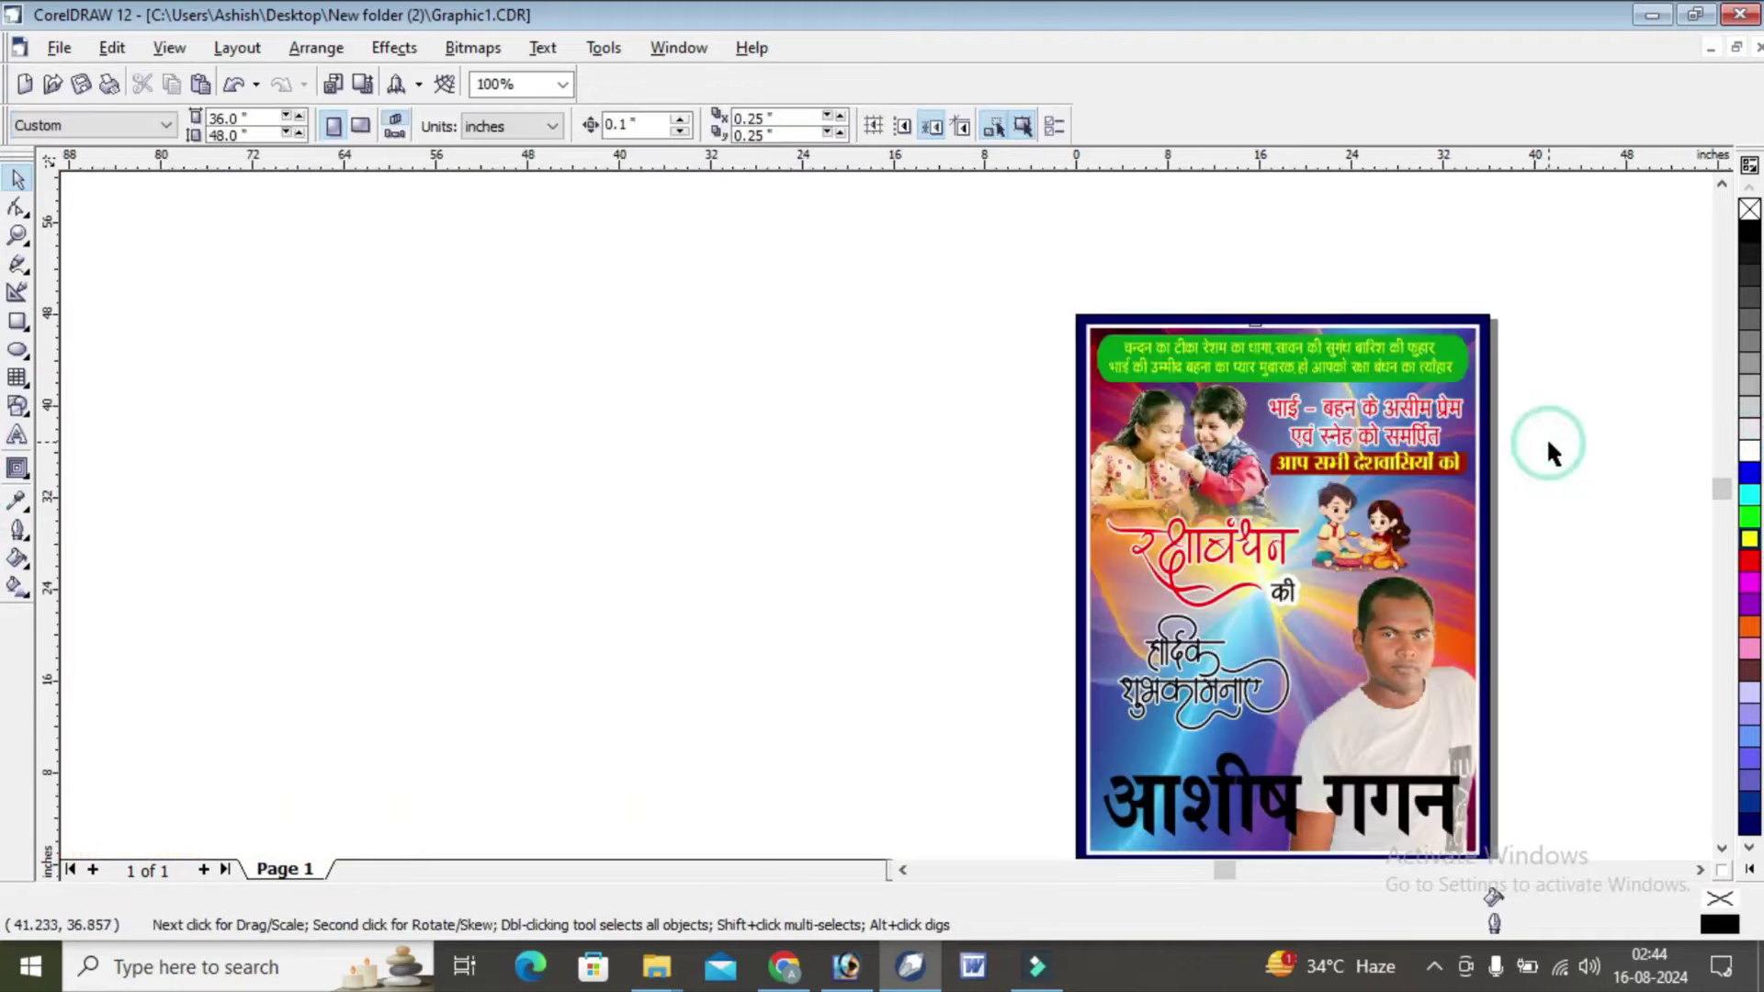
- Zoom into the lower poster and recolour the हार्दिक शुभकामनाएं heading from black to blue
left_click(17, 235)
left_click_drag(543, 504, 1255, 789)
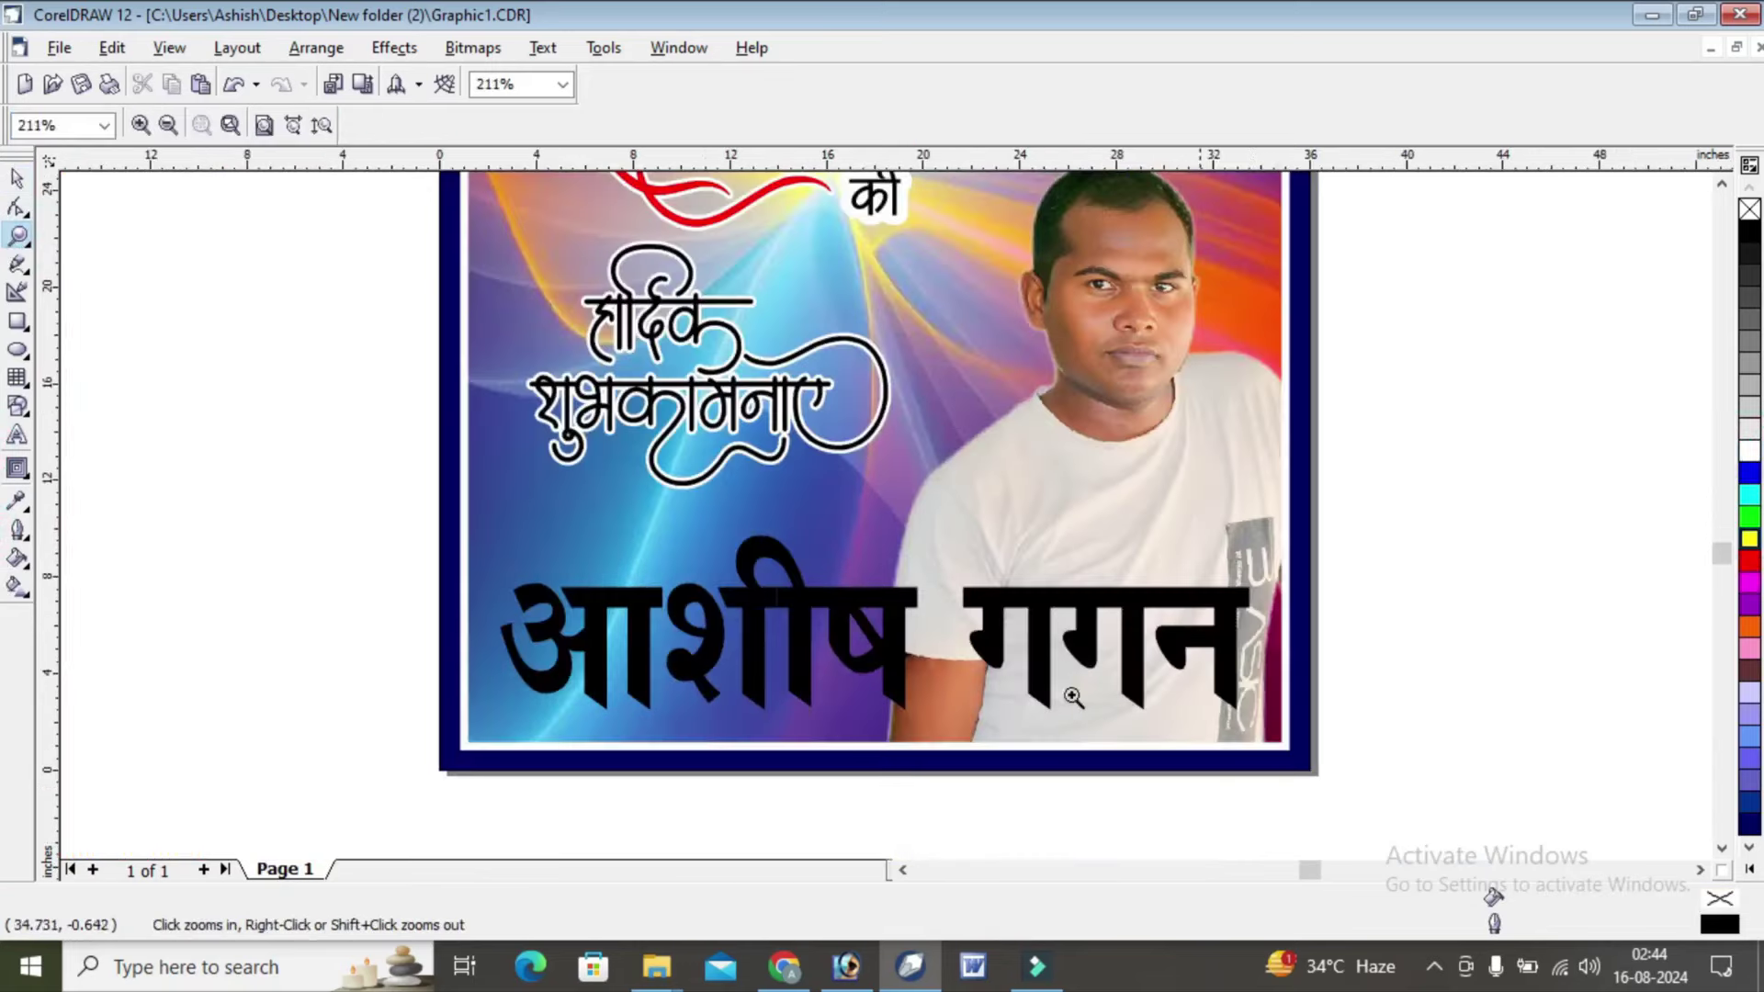
left_click(19, 180)
left_click(772, 395)
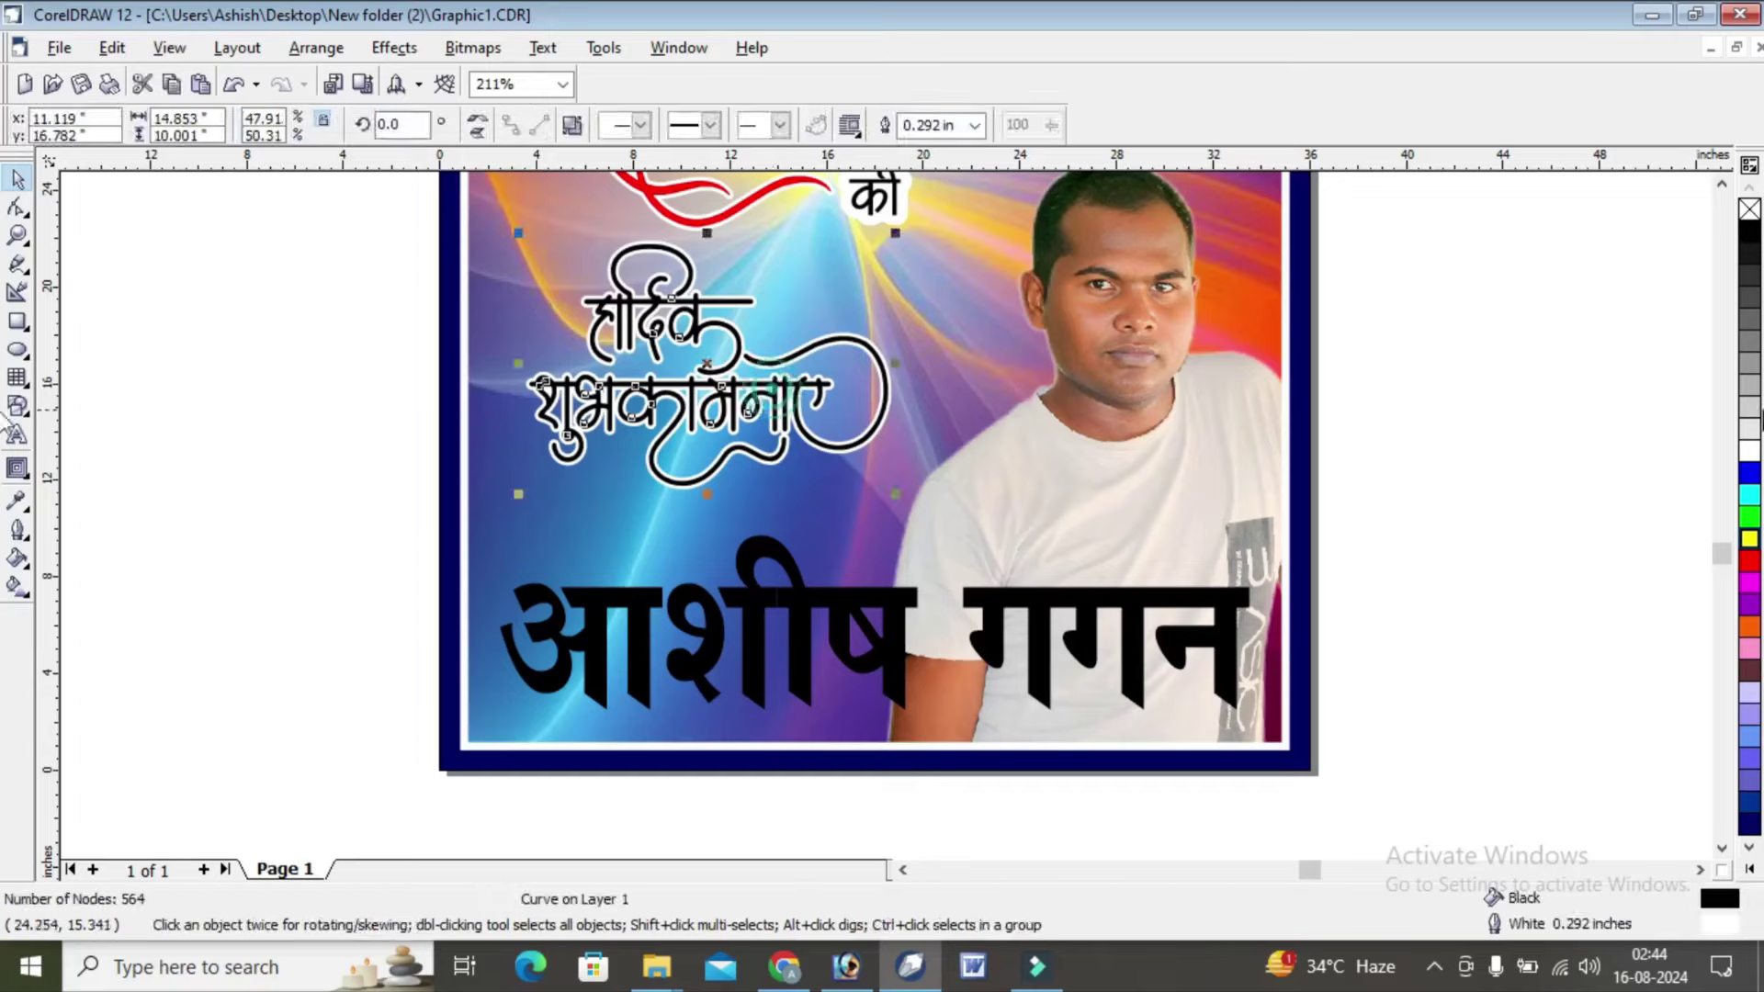
left_click(1751, 503)
left_click(1568, 377)
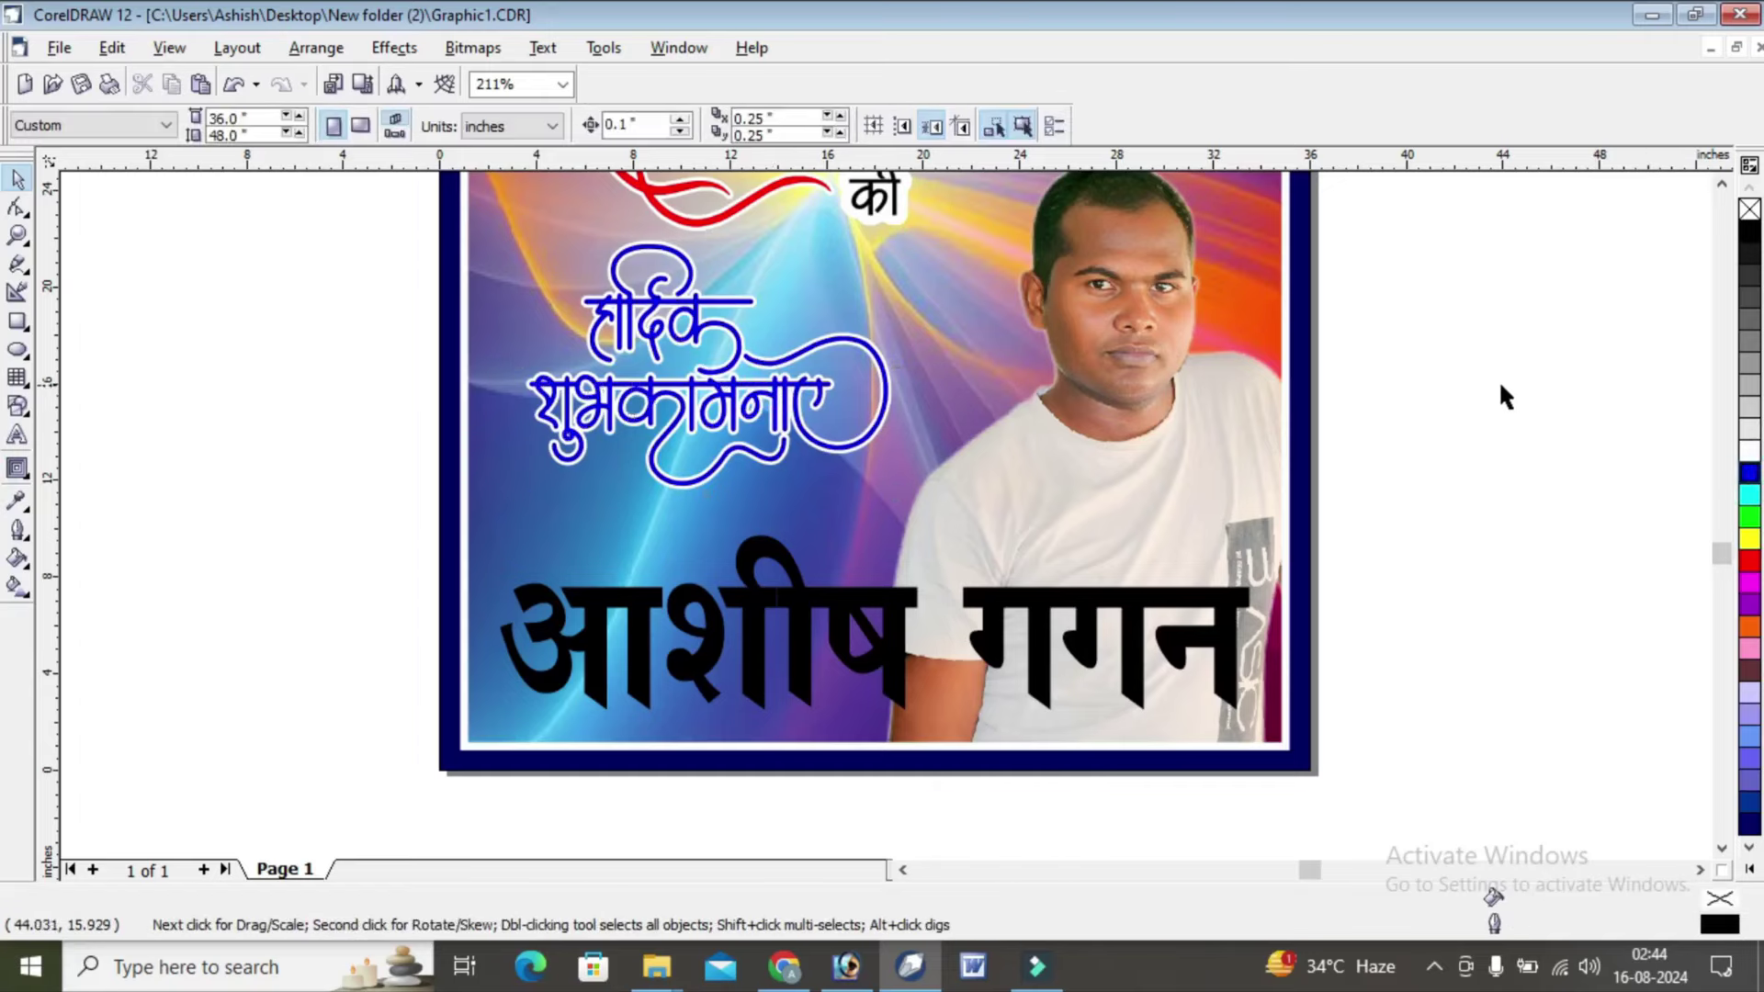
key("shift+F4")
right_click(1062, 414)
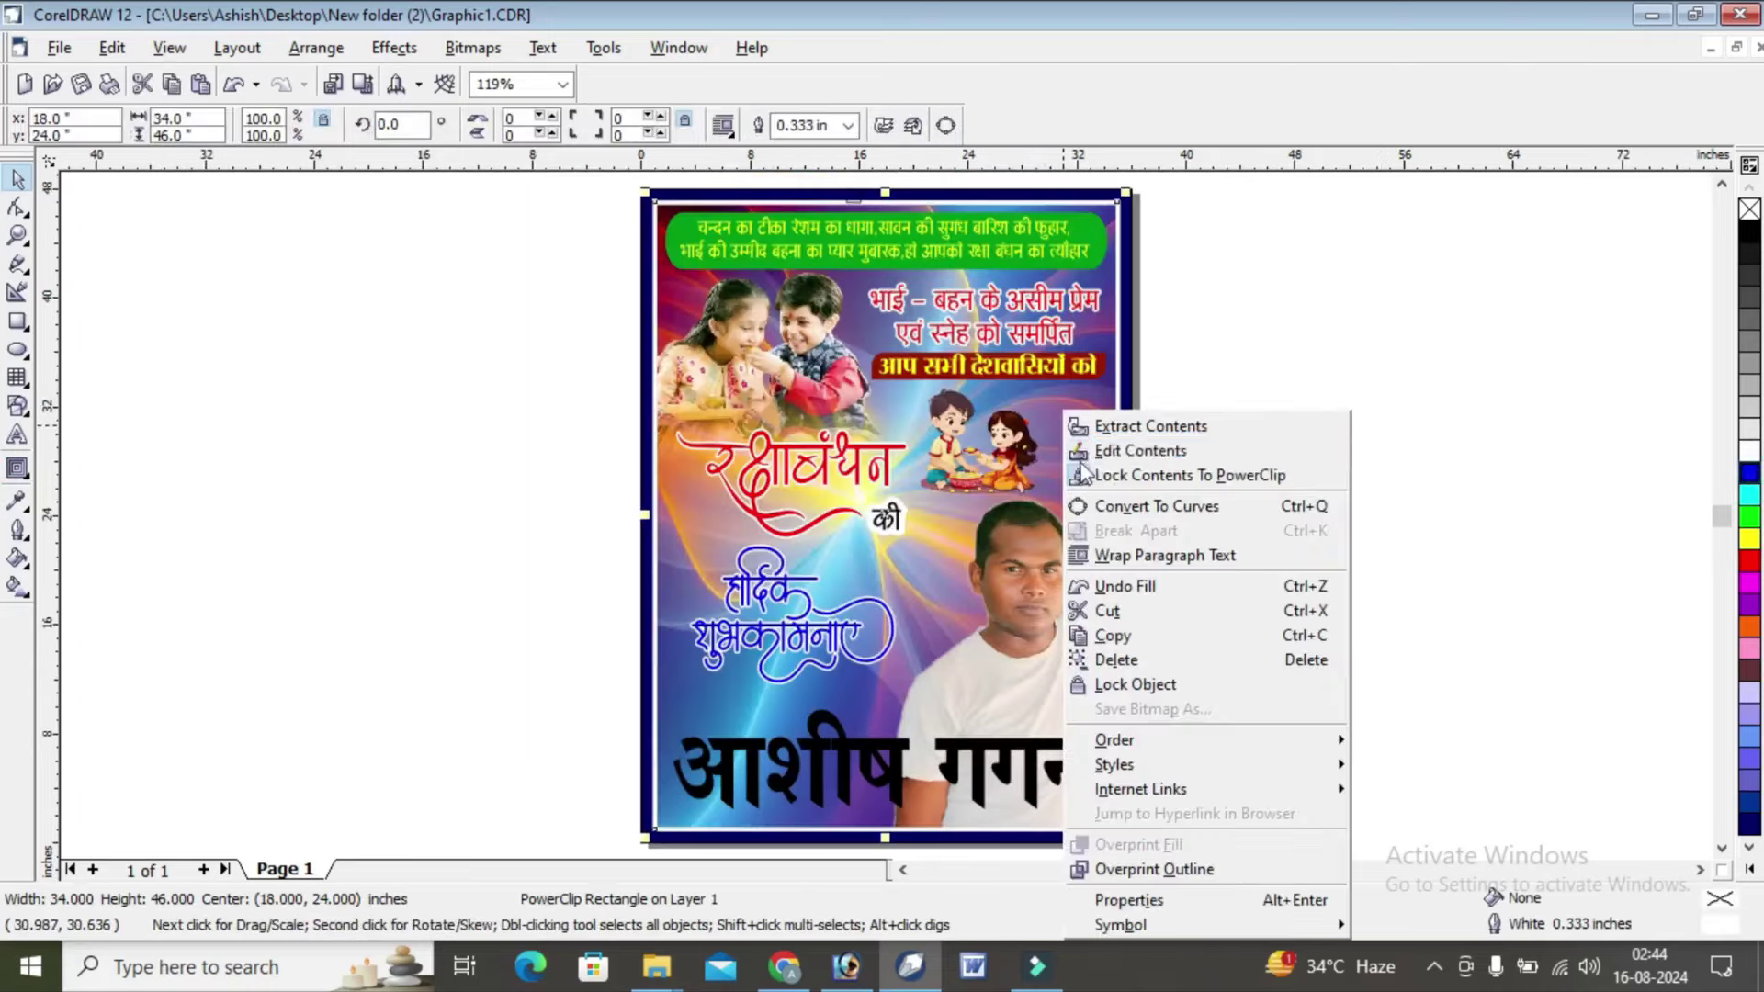
- Inside the background PowerClip contents, draw a large oval and fill it light grey
left_click(1111, 451)
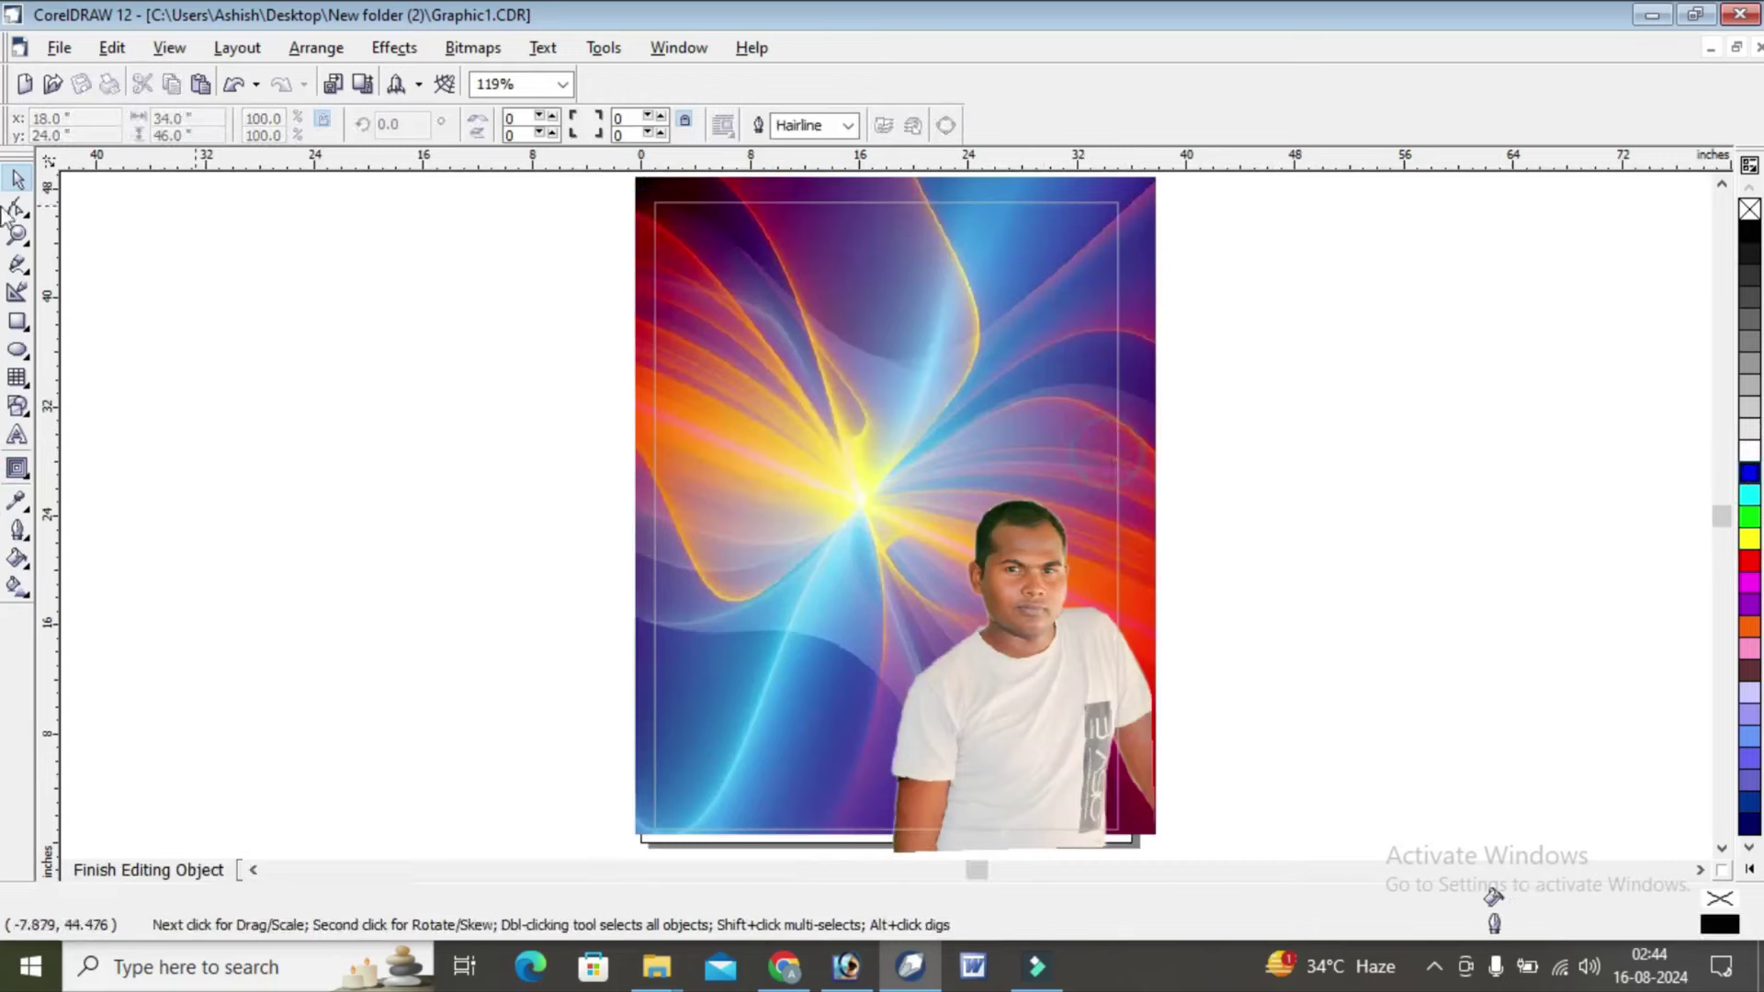
left_click(17, 351)
left_click_drag(593, 280, 1187, 714)
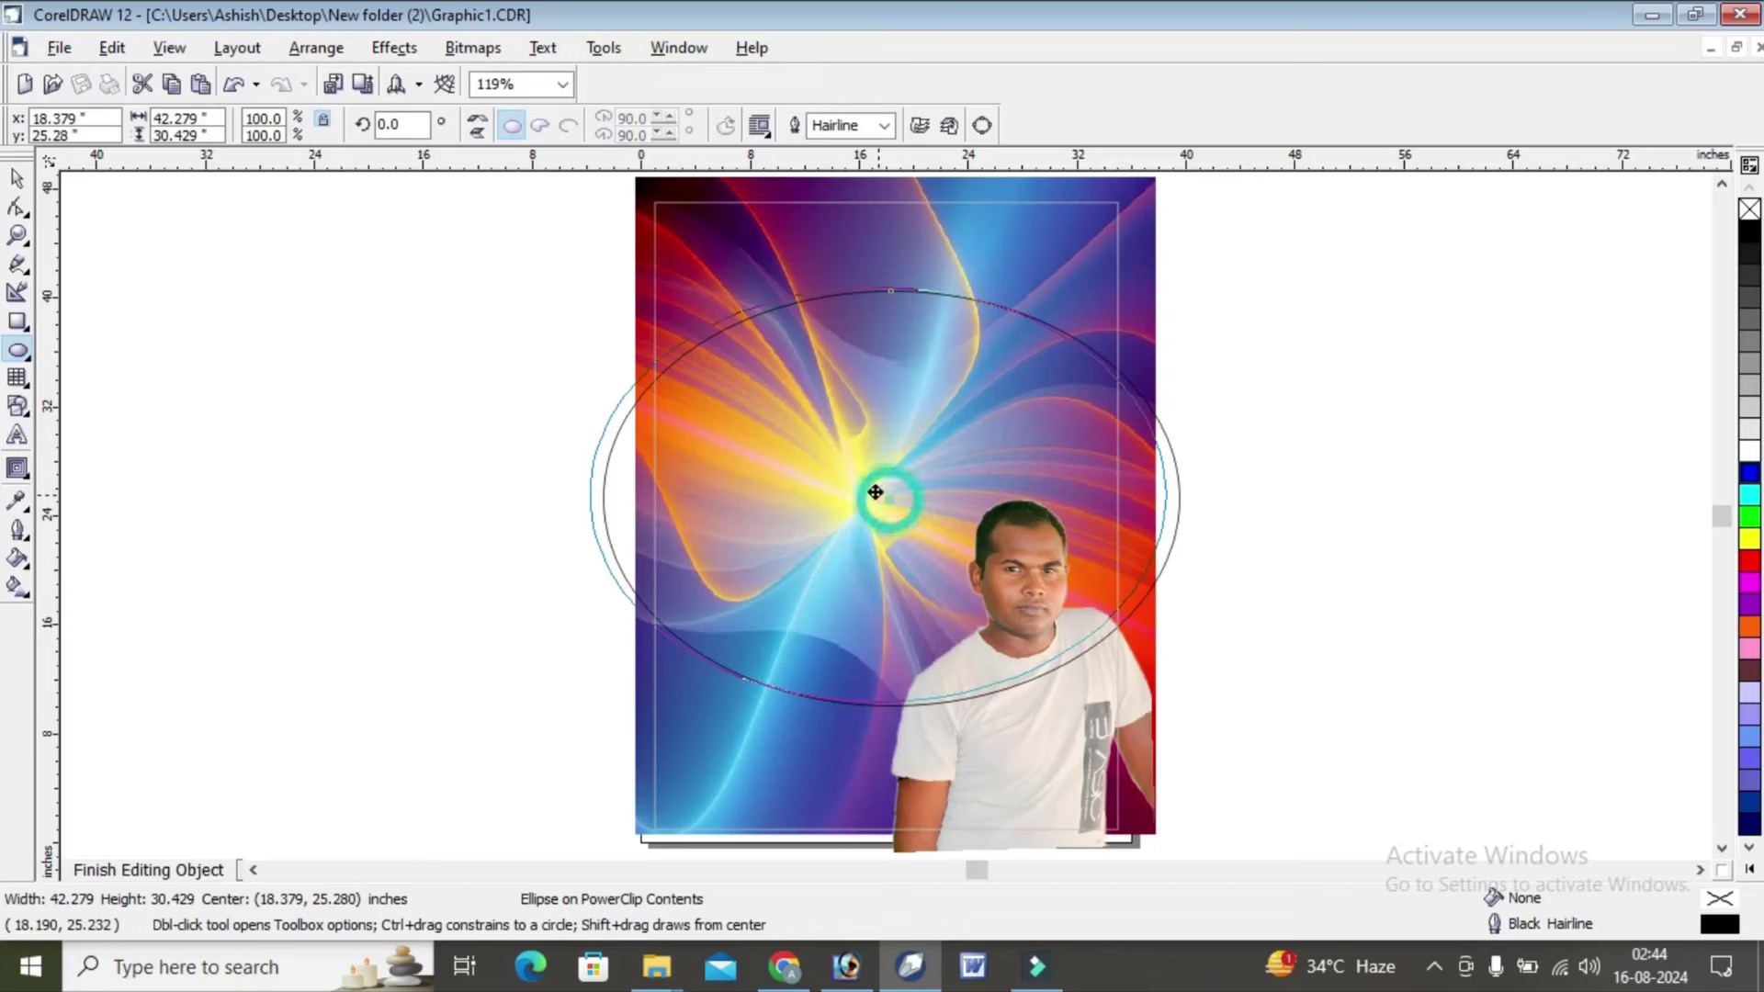
left_click_drag(914, 495, 885, 481)
left_click(1749, 441)
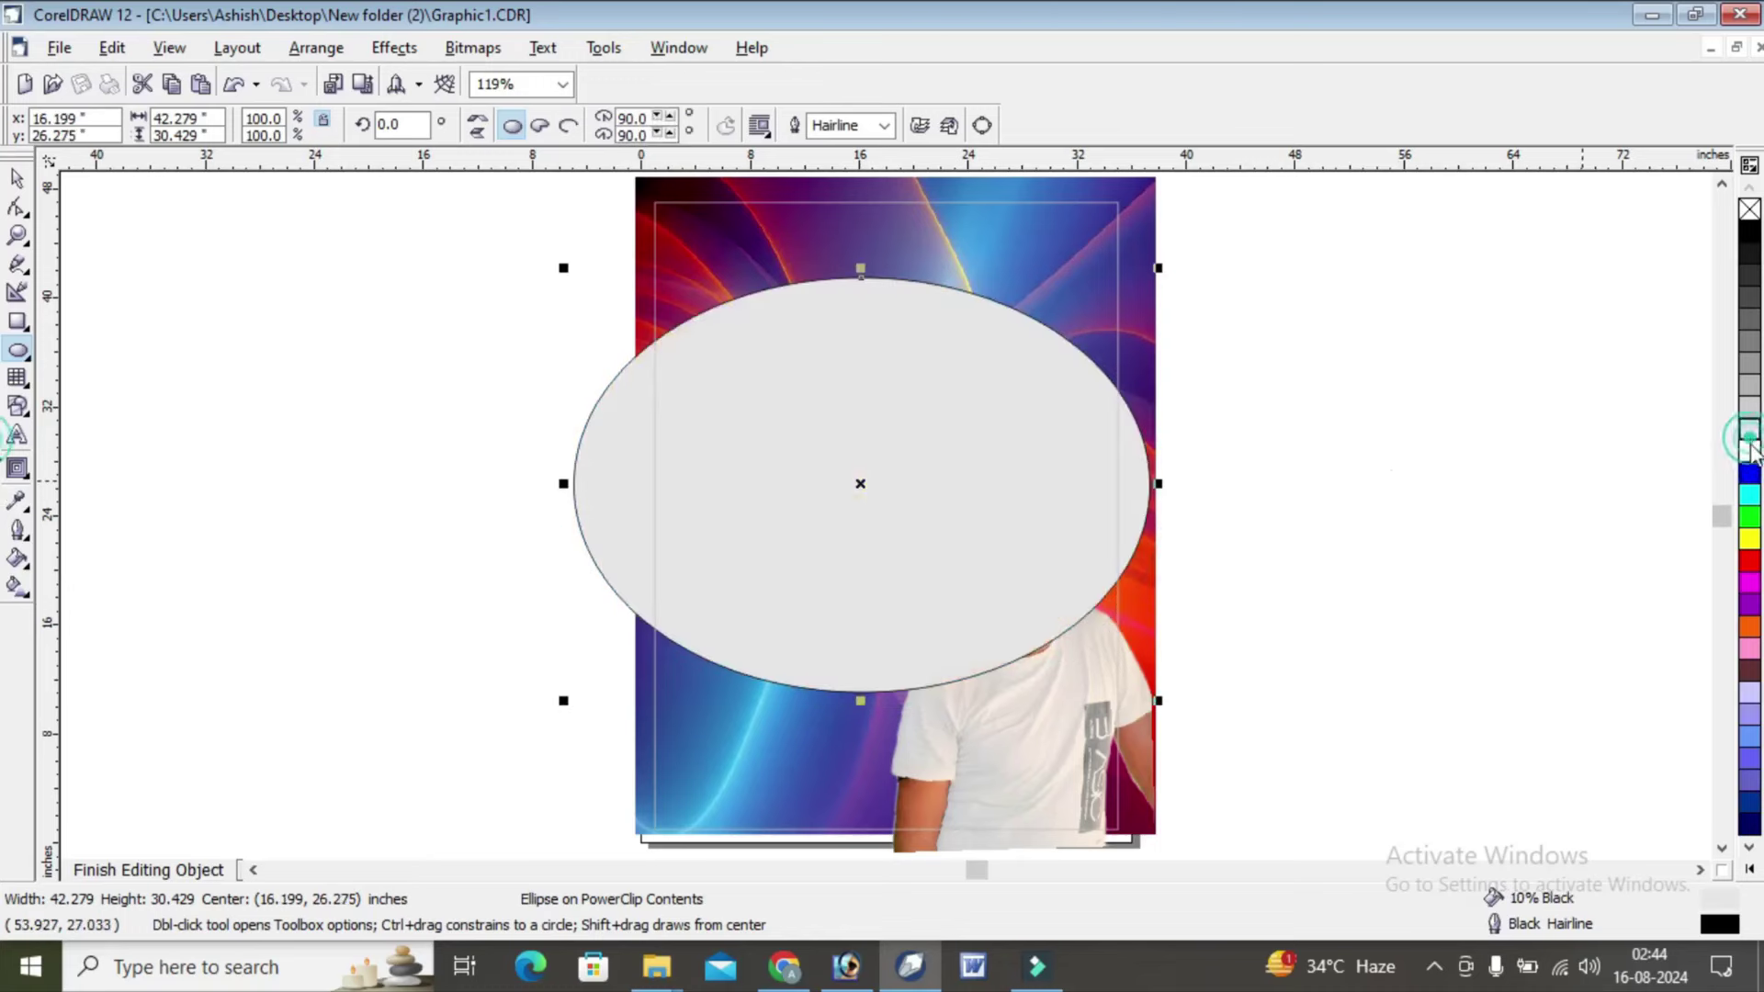
- Bring the man's photo in front of the oval, and make the oval white with no outline
left_click(16, 179)
left_click(1052, 732)
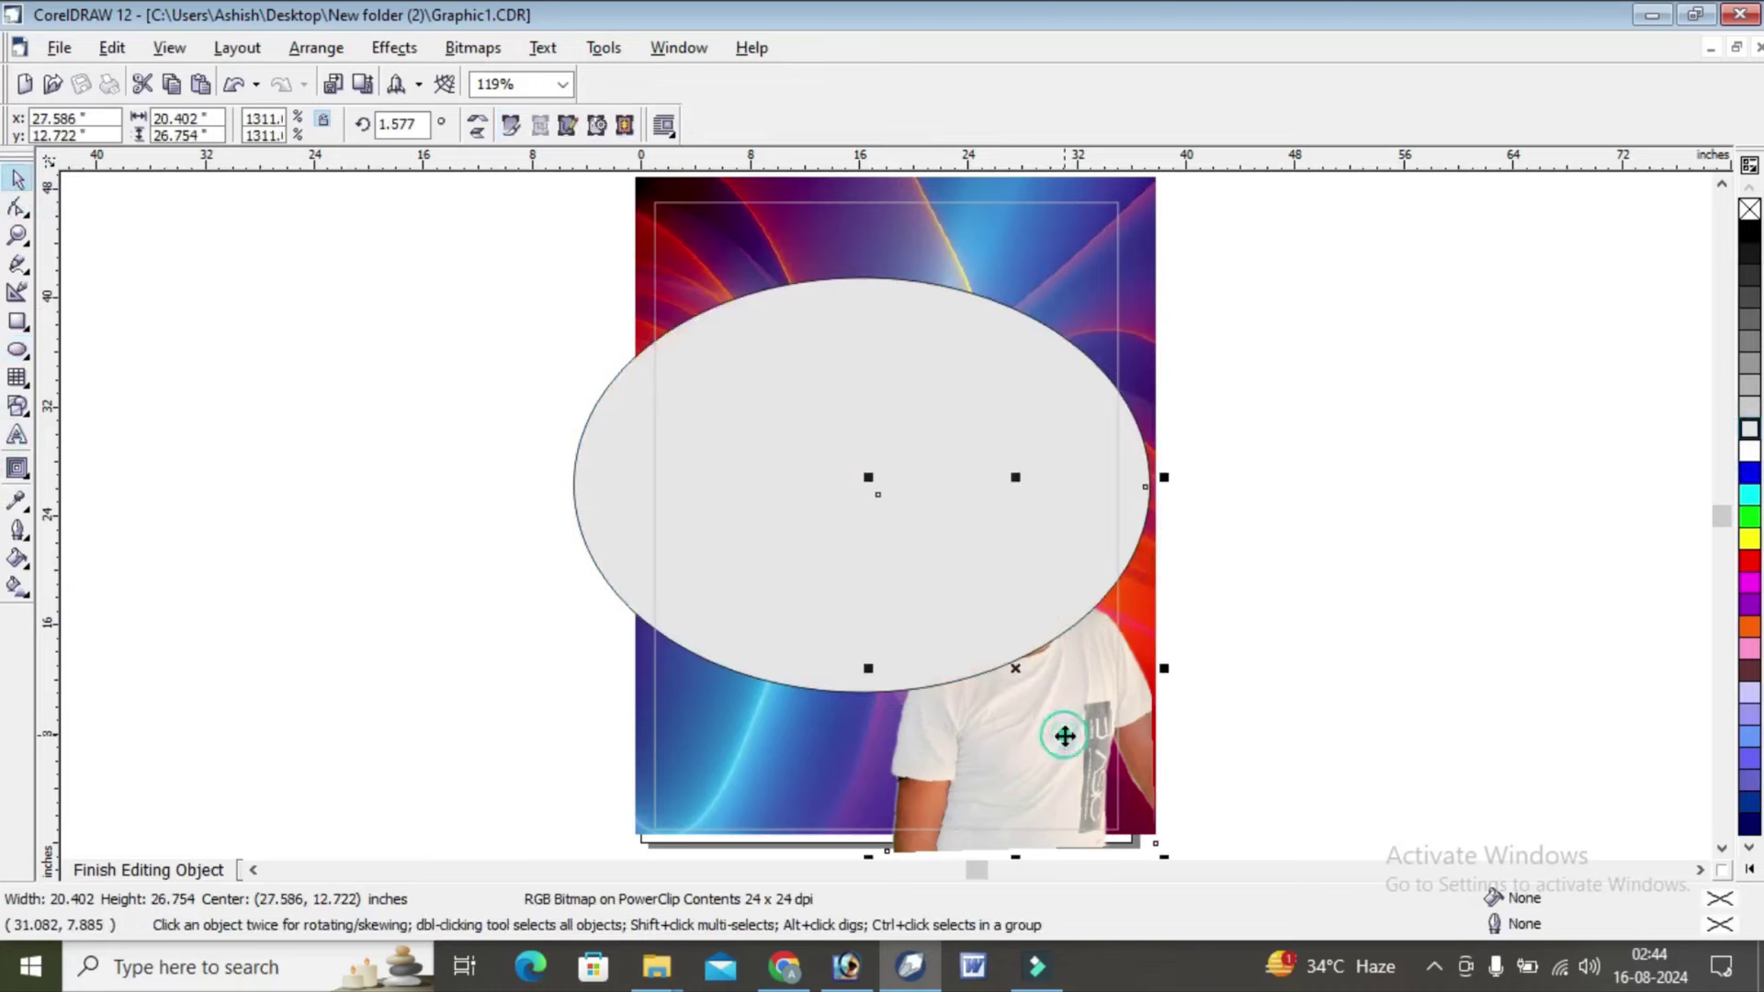
key("shift+Page_Up")
left_click(891, 377)
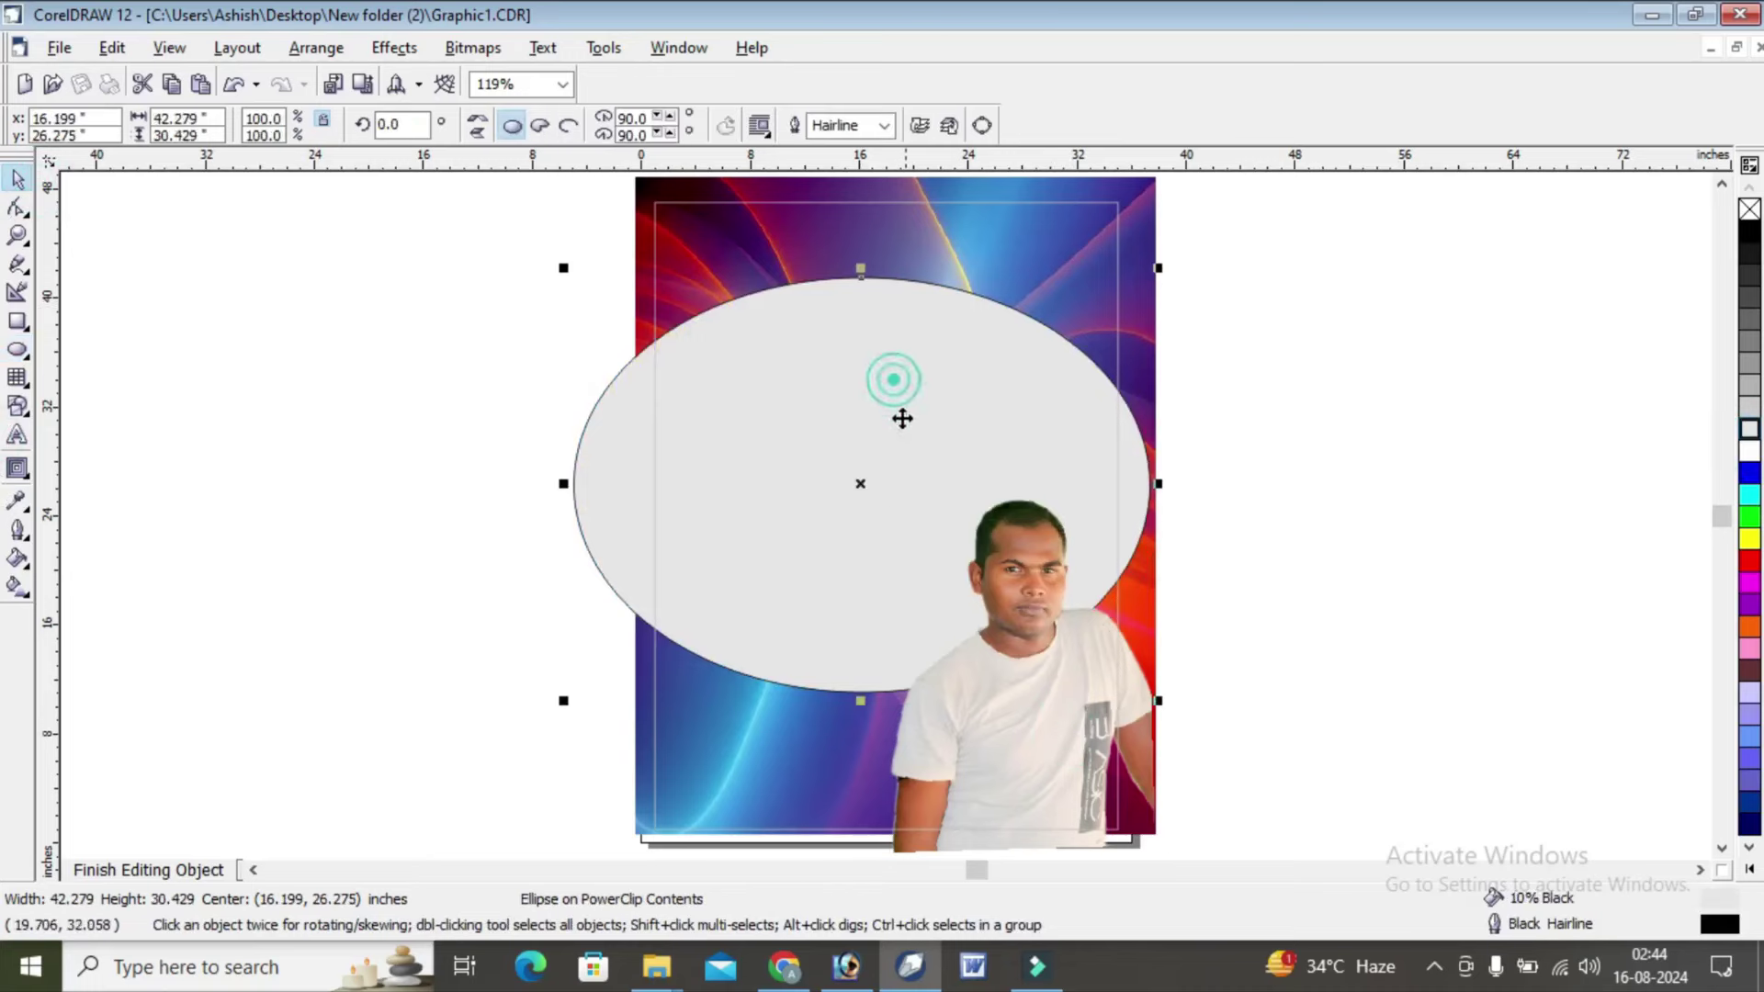
left_click_drag(874, 398, 902, 382)
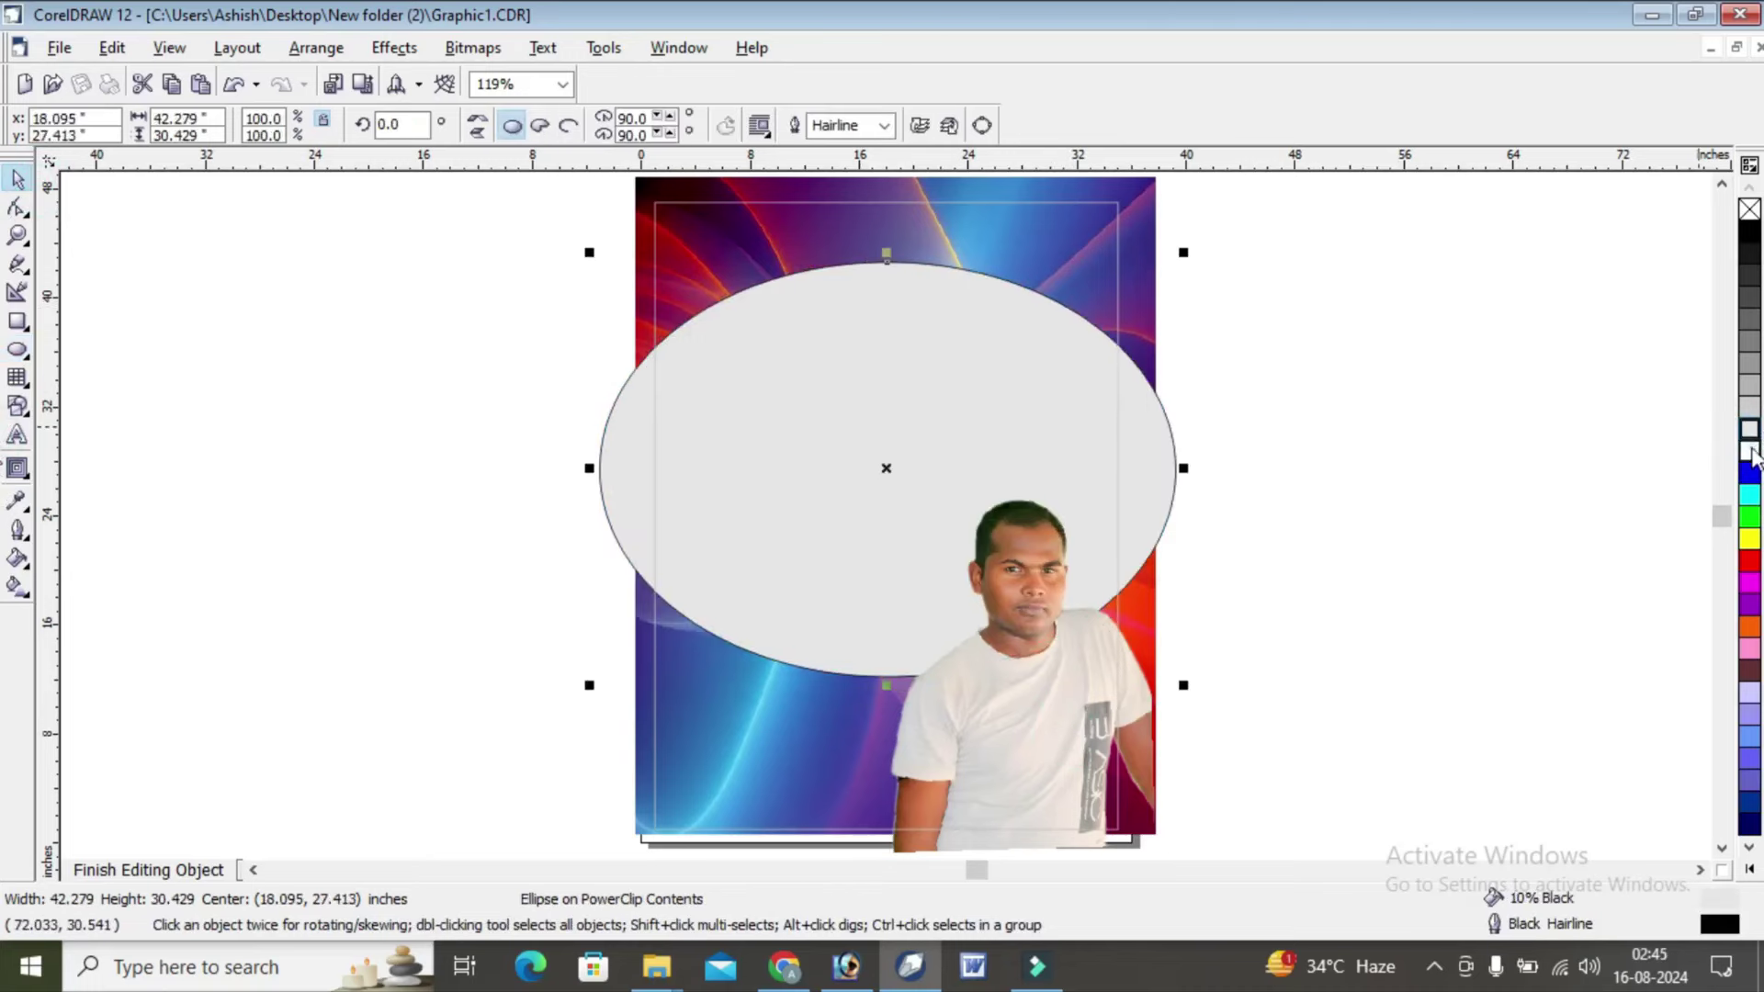
left_click(1750, 451)
right_click(1751, 211)
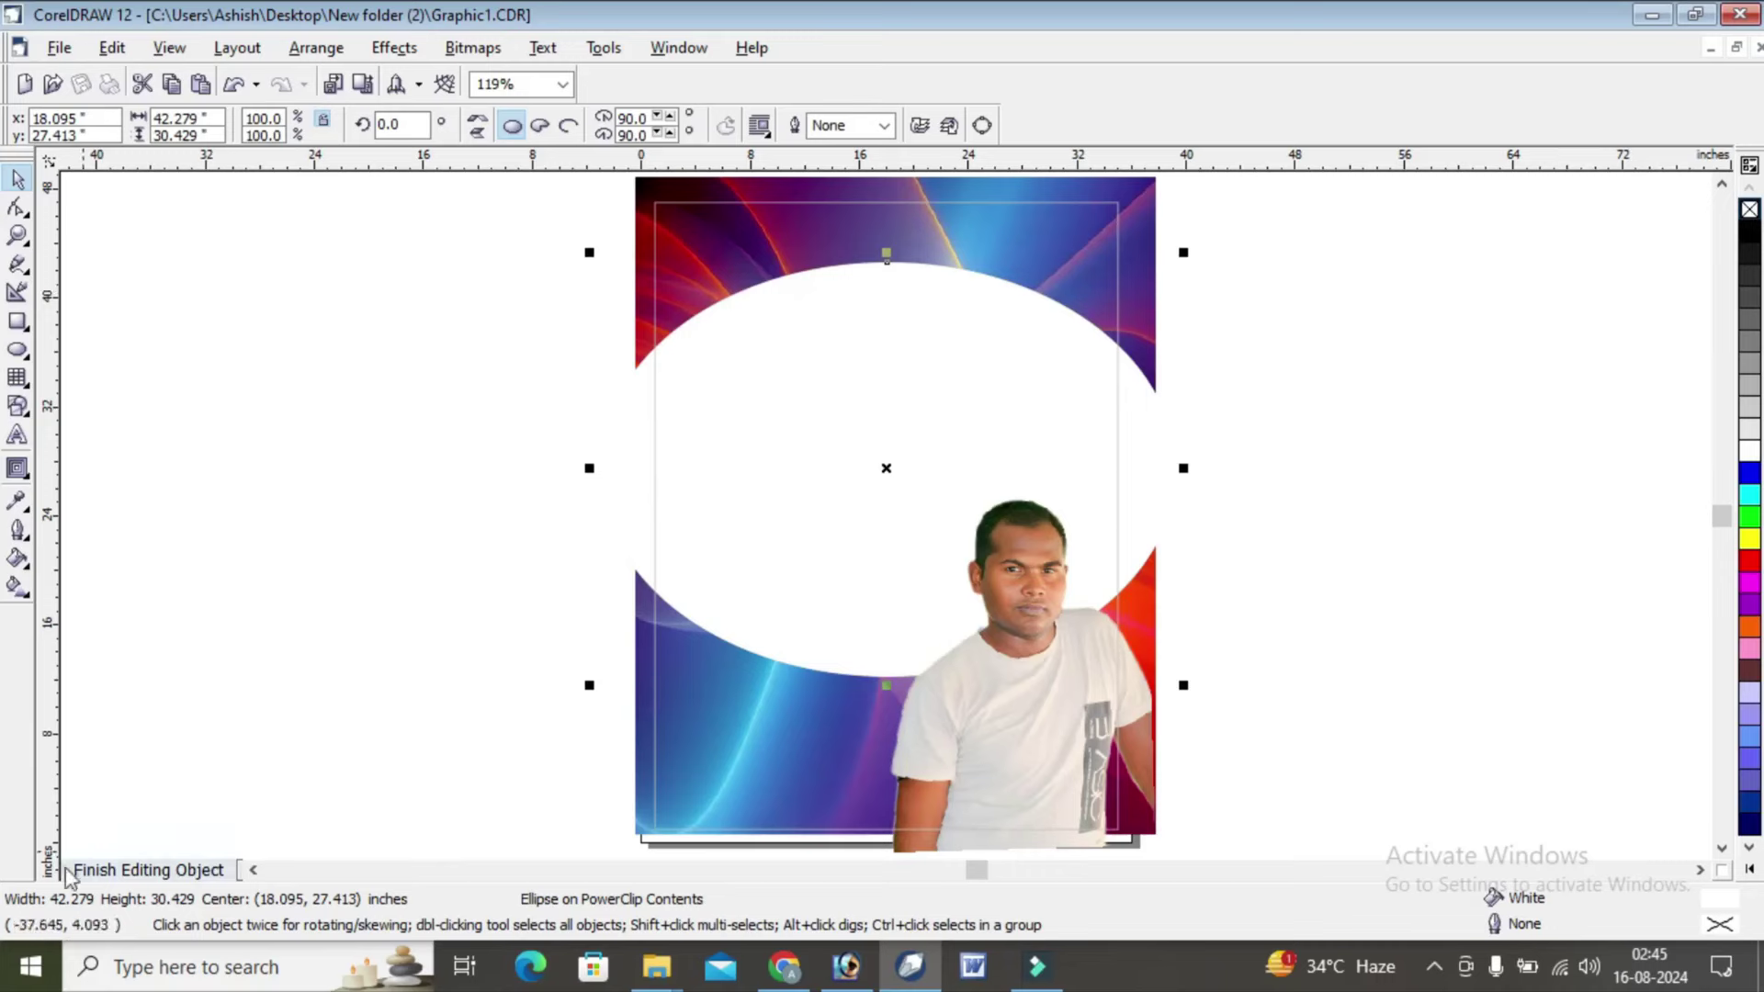
- Finish editing the background PowerClip and deselect it
left_click(117, 873)
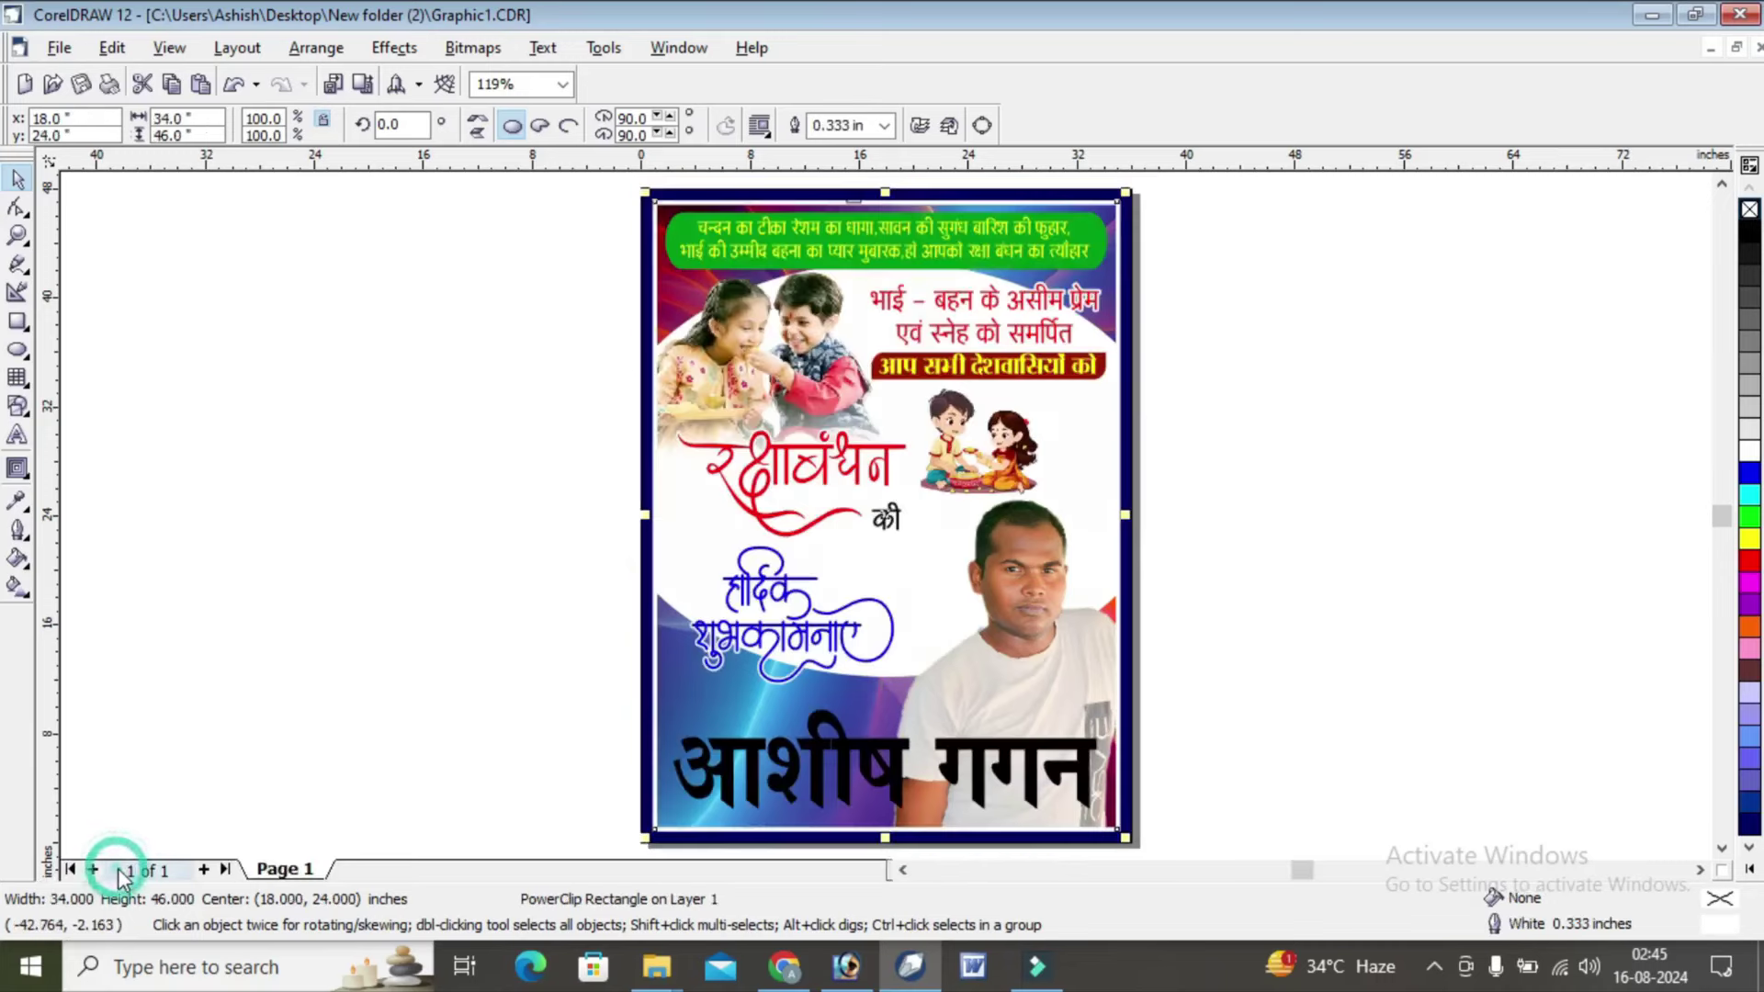
left_click(1242, 449)
left_click(1296, 425)
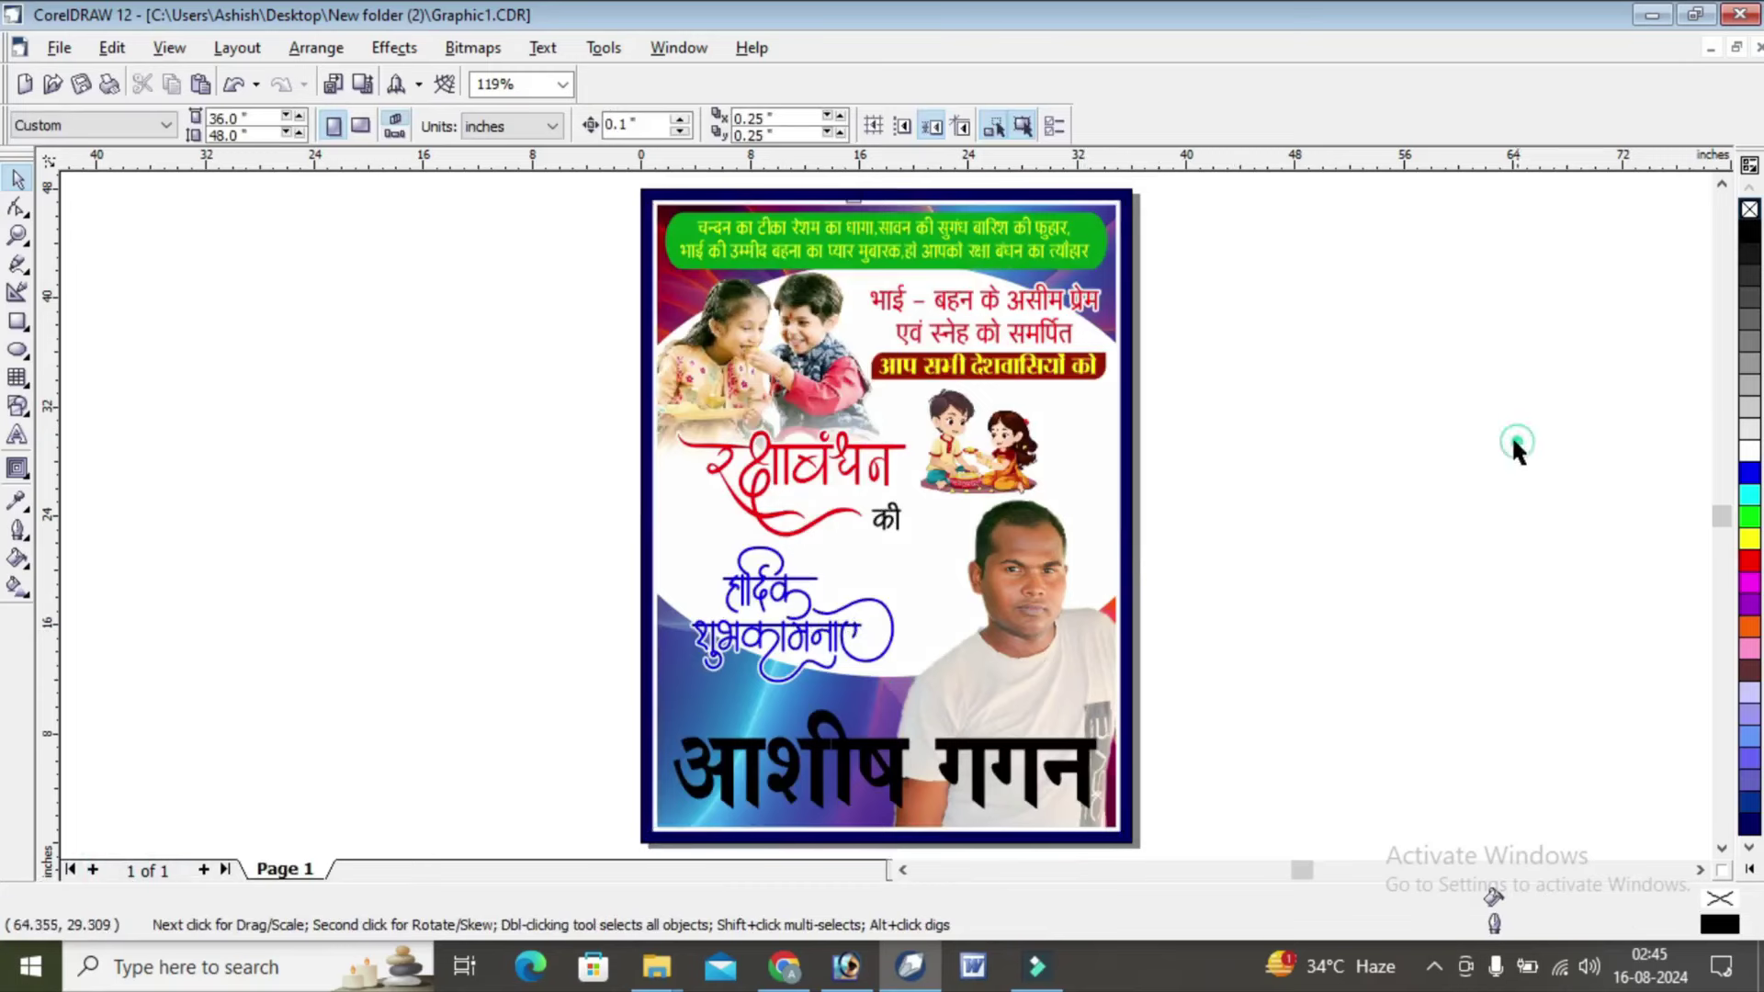
left_click(18, 237)
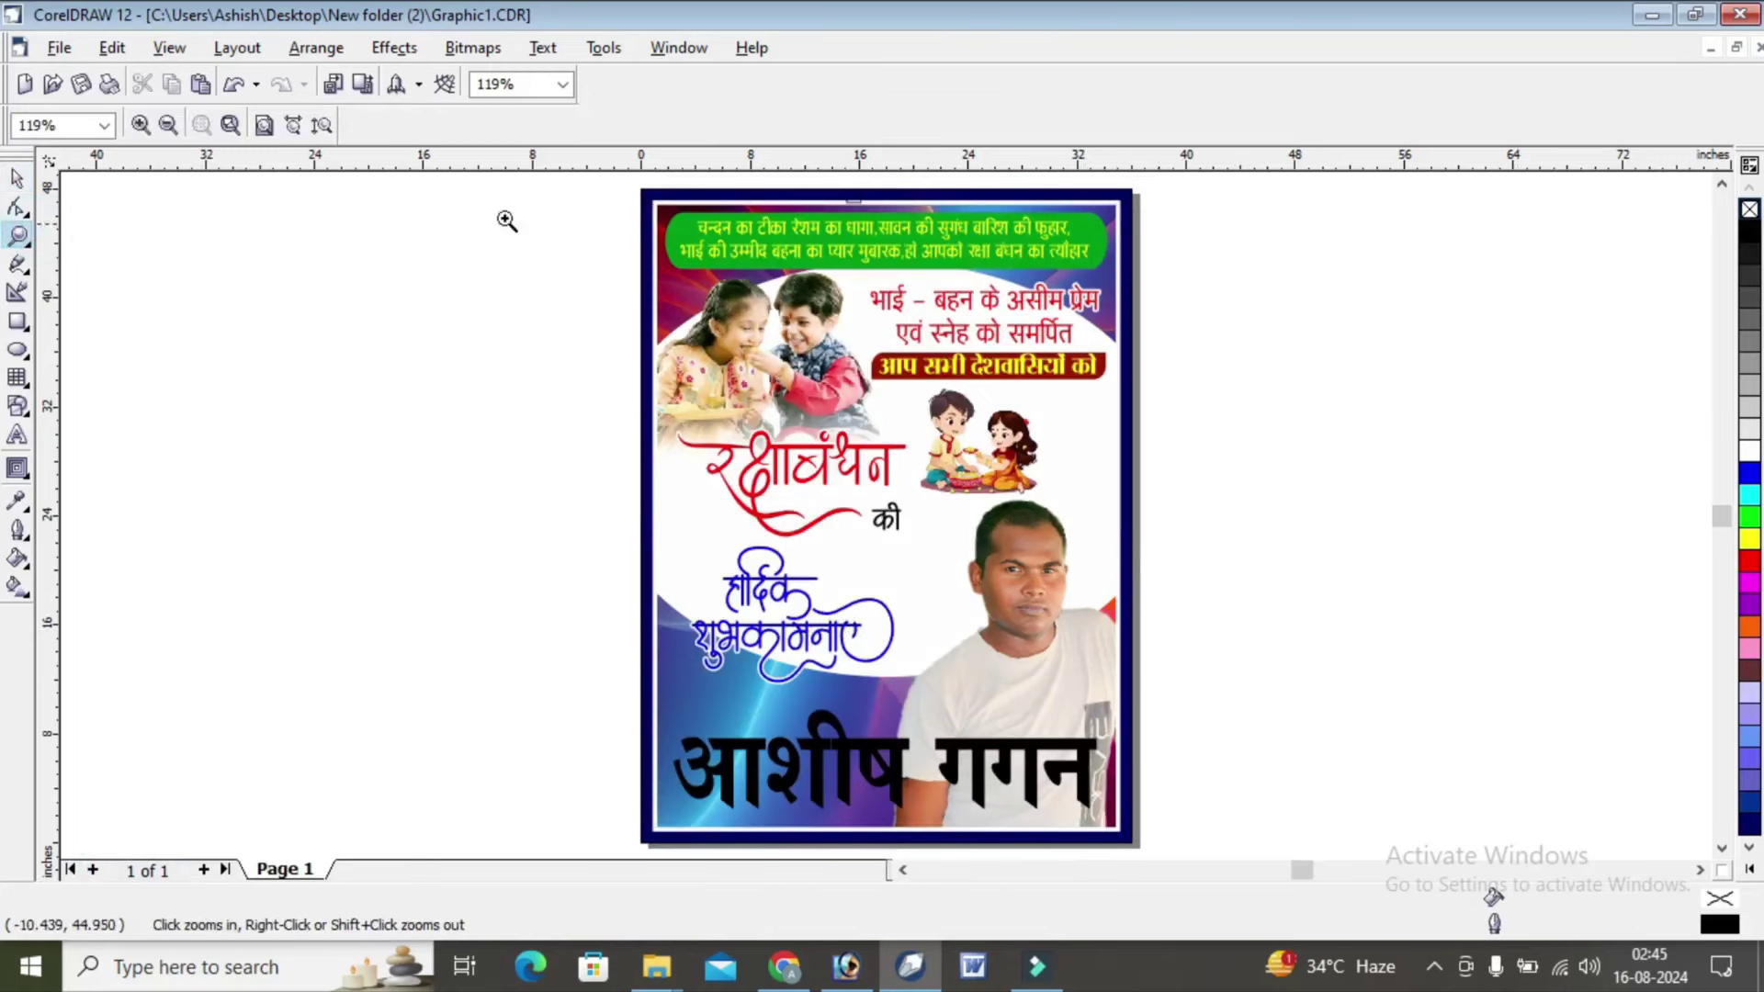
- Zoom in on the red two-line headline and move it to the left
left_click_drag(570, 220, 1299, 481)
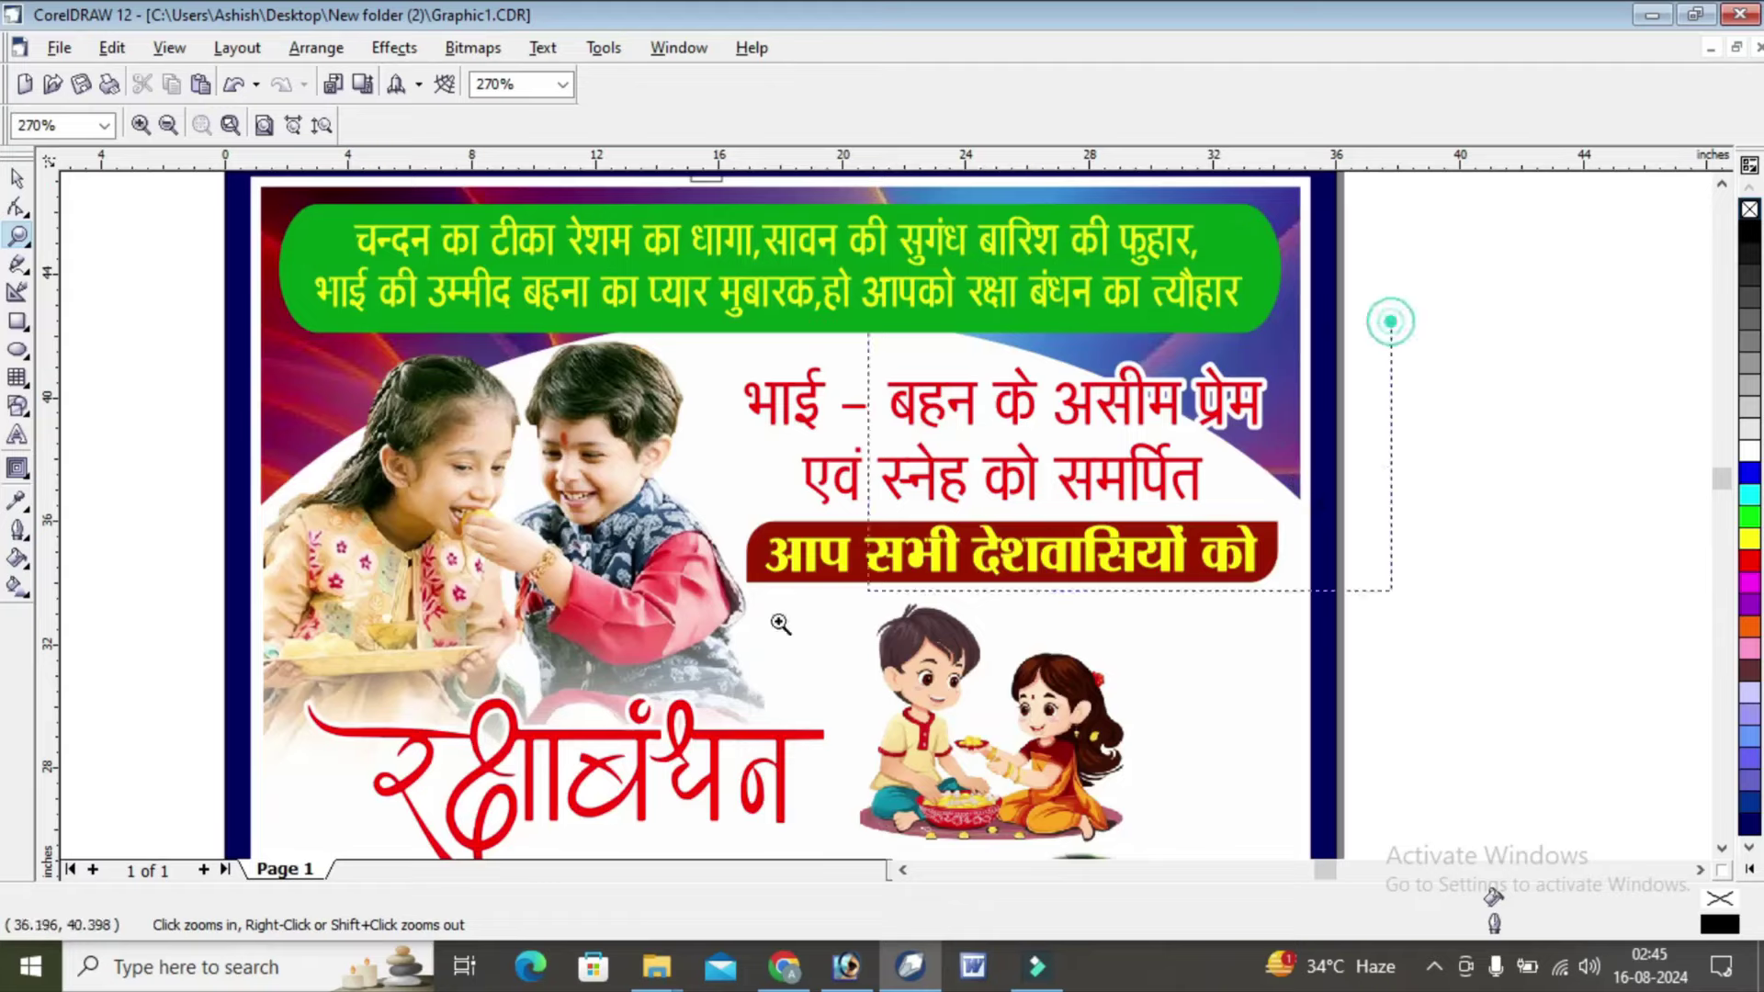
left_click_drag(1225, 466, 476, 690)
left_click(19, 178)
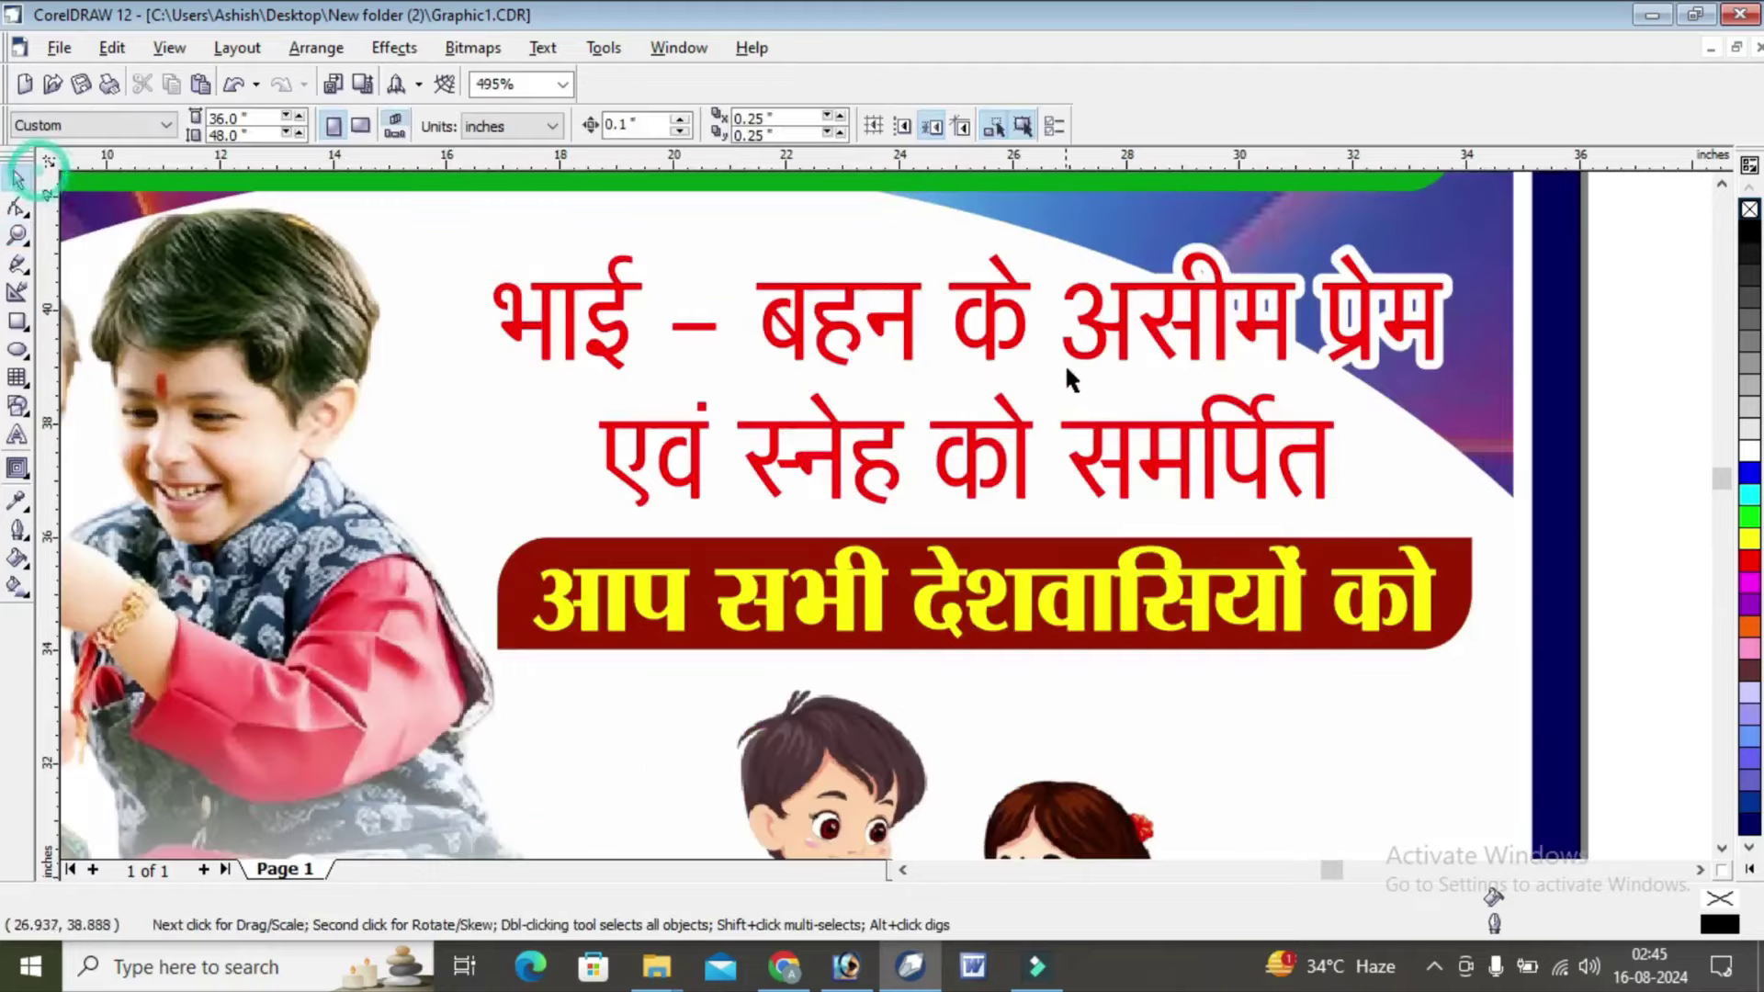
left_click(1119, 309)
left_click_drag(1176, 301, 1397, 283)
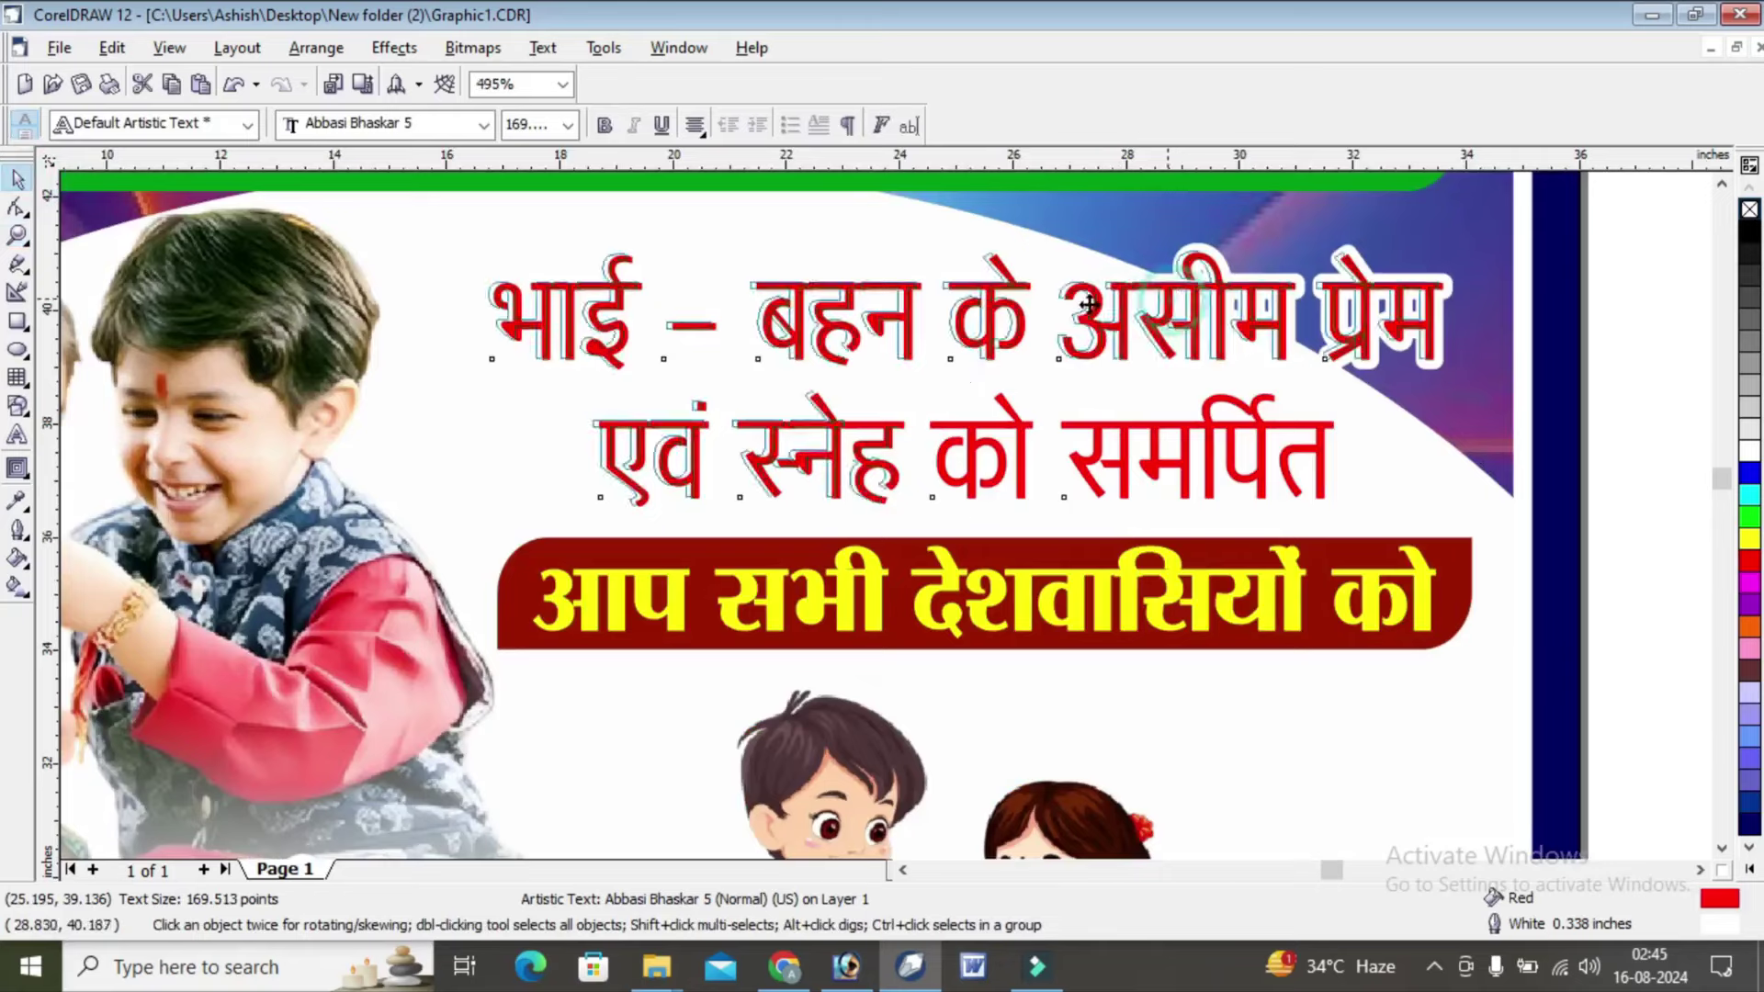
key("Escape")
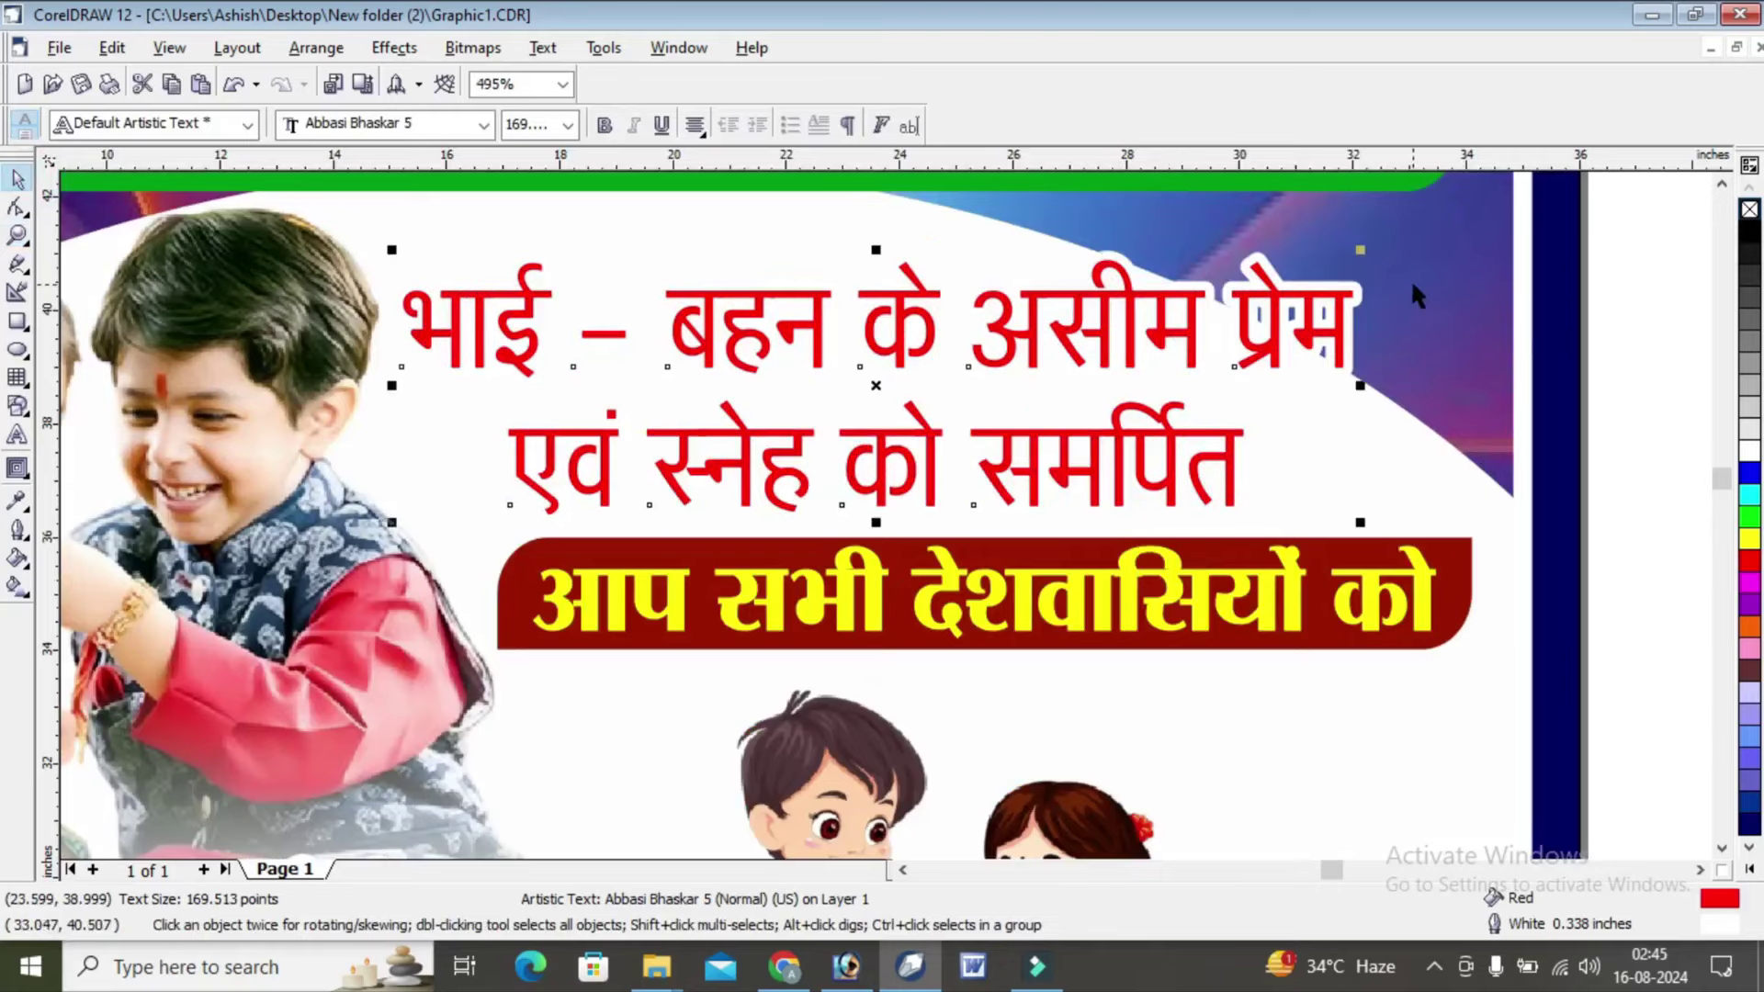
- Scale the headline down slightly and nudge it a little to the right
left_click(1361, 248)
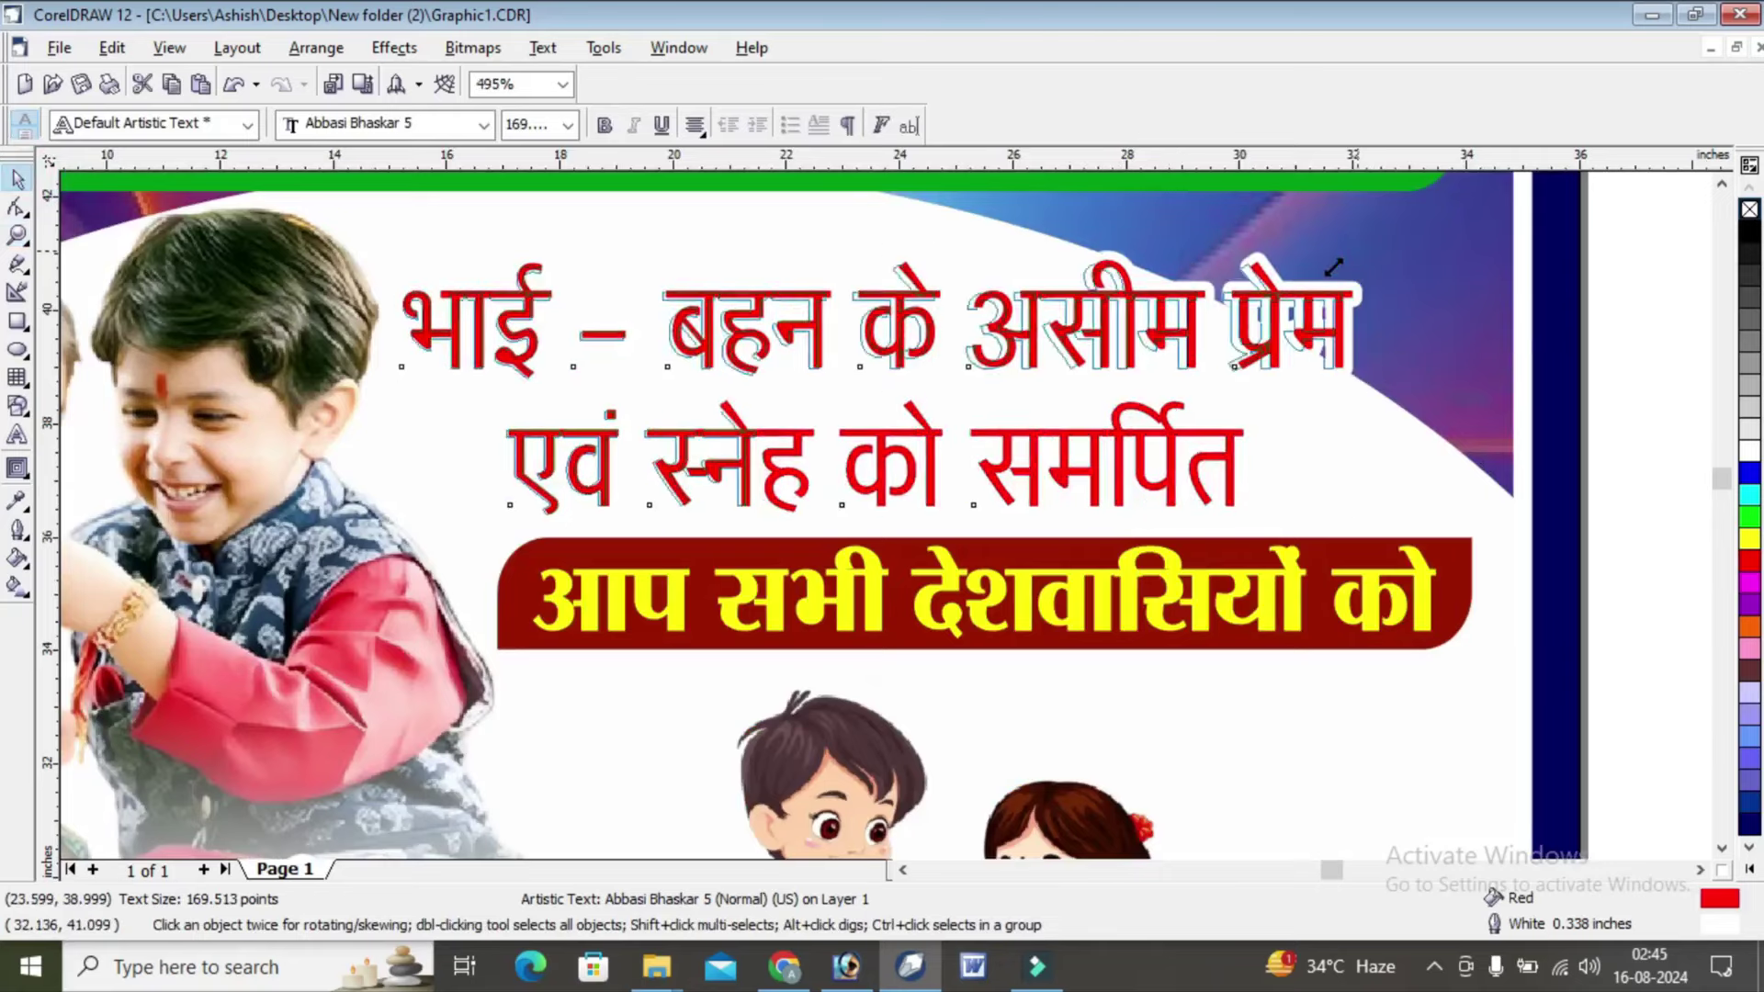
mouse_move(1337, 267)
left_mouse_down()
mouse_move(1320, 287)
mouse_move(1240, 282)
left_mouse_up()
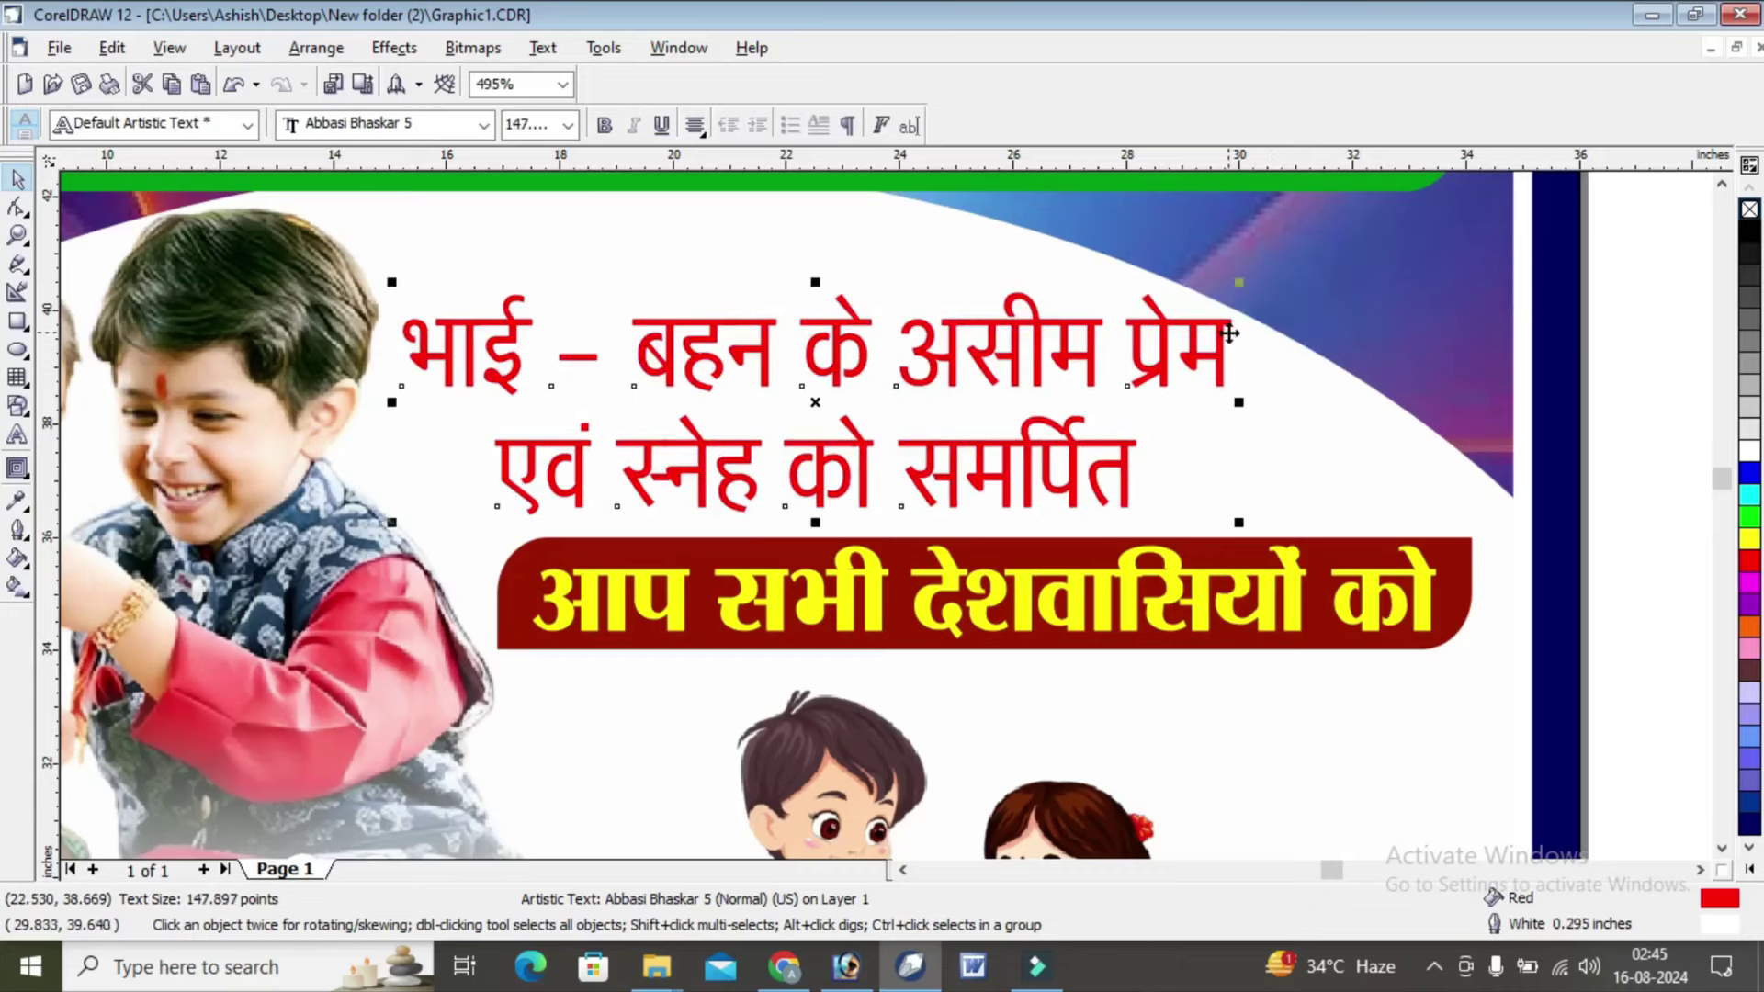
left_click_drag(1214, 340, 1229, 340)
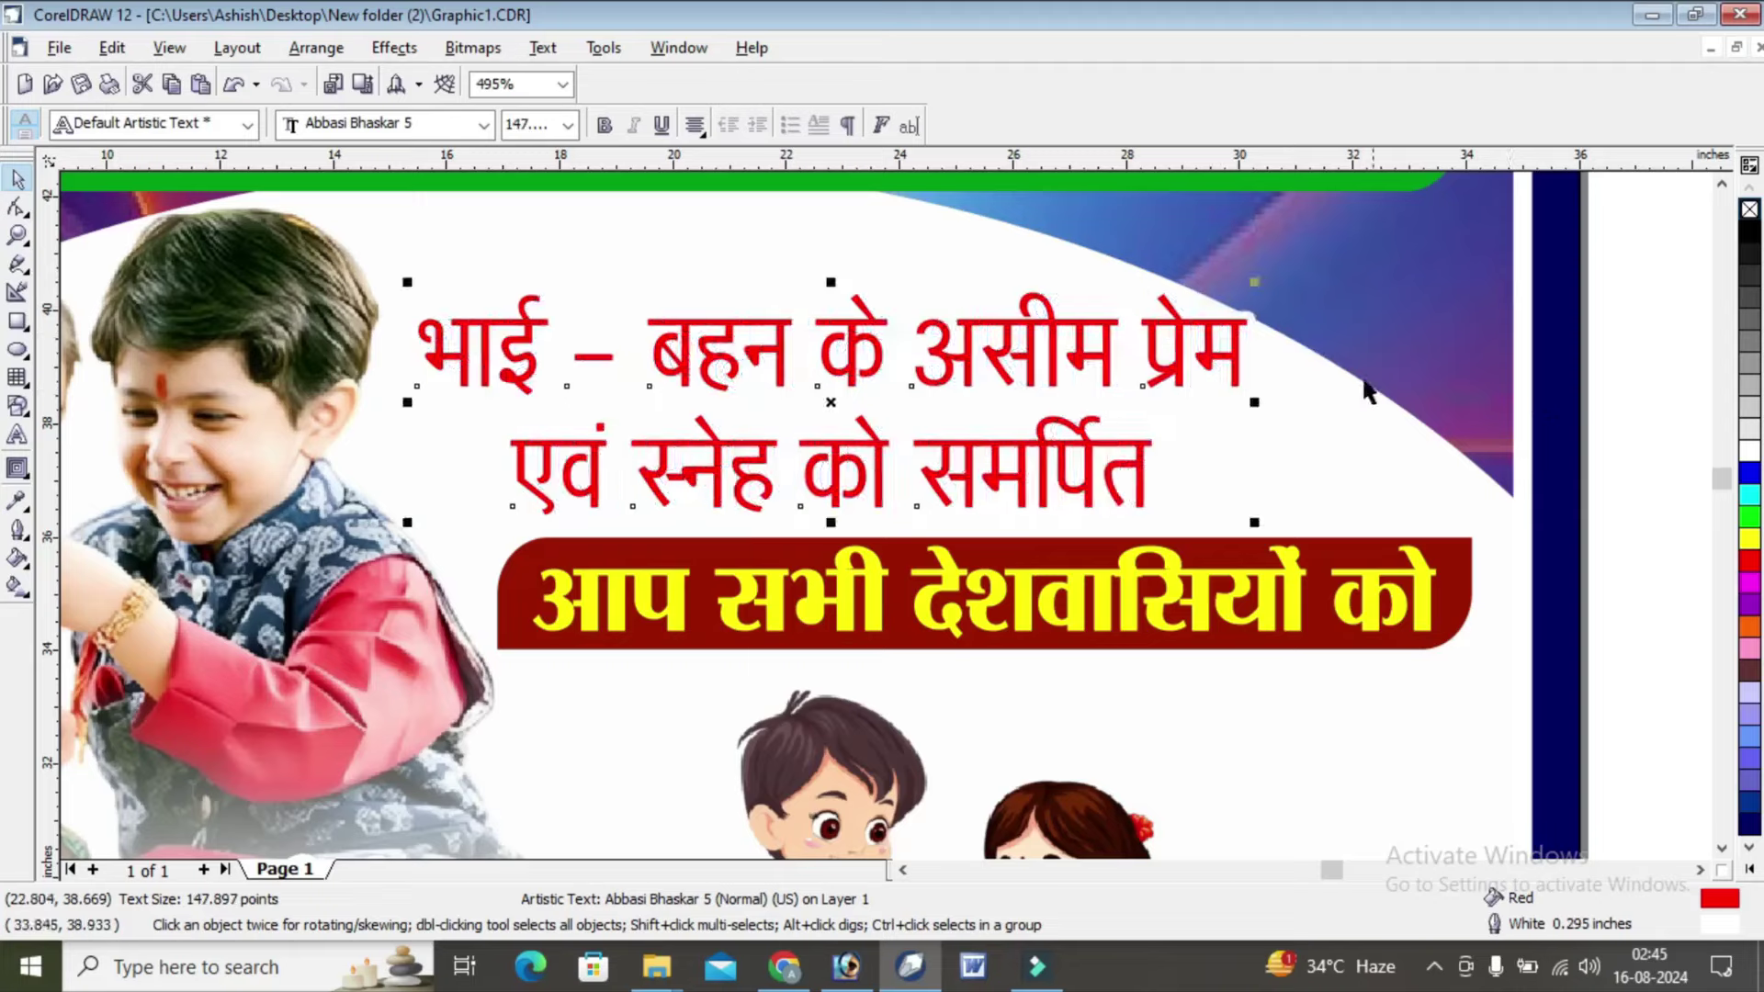
left_click(1617, 354)
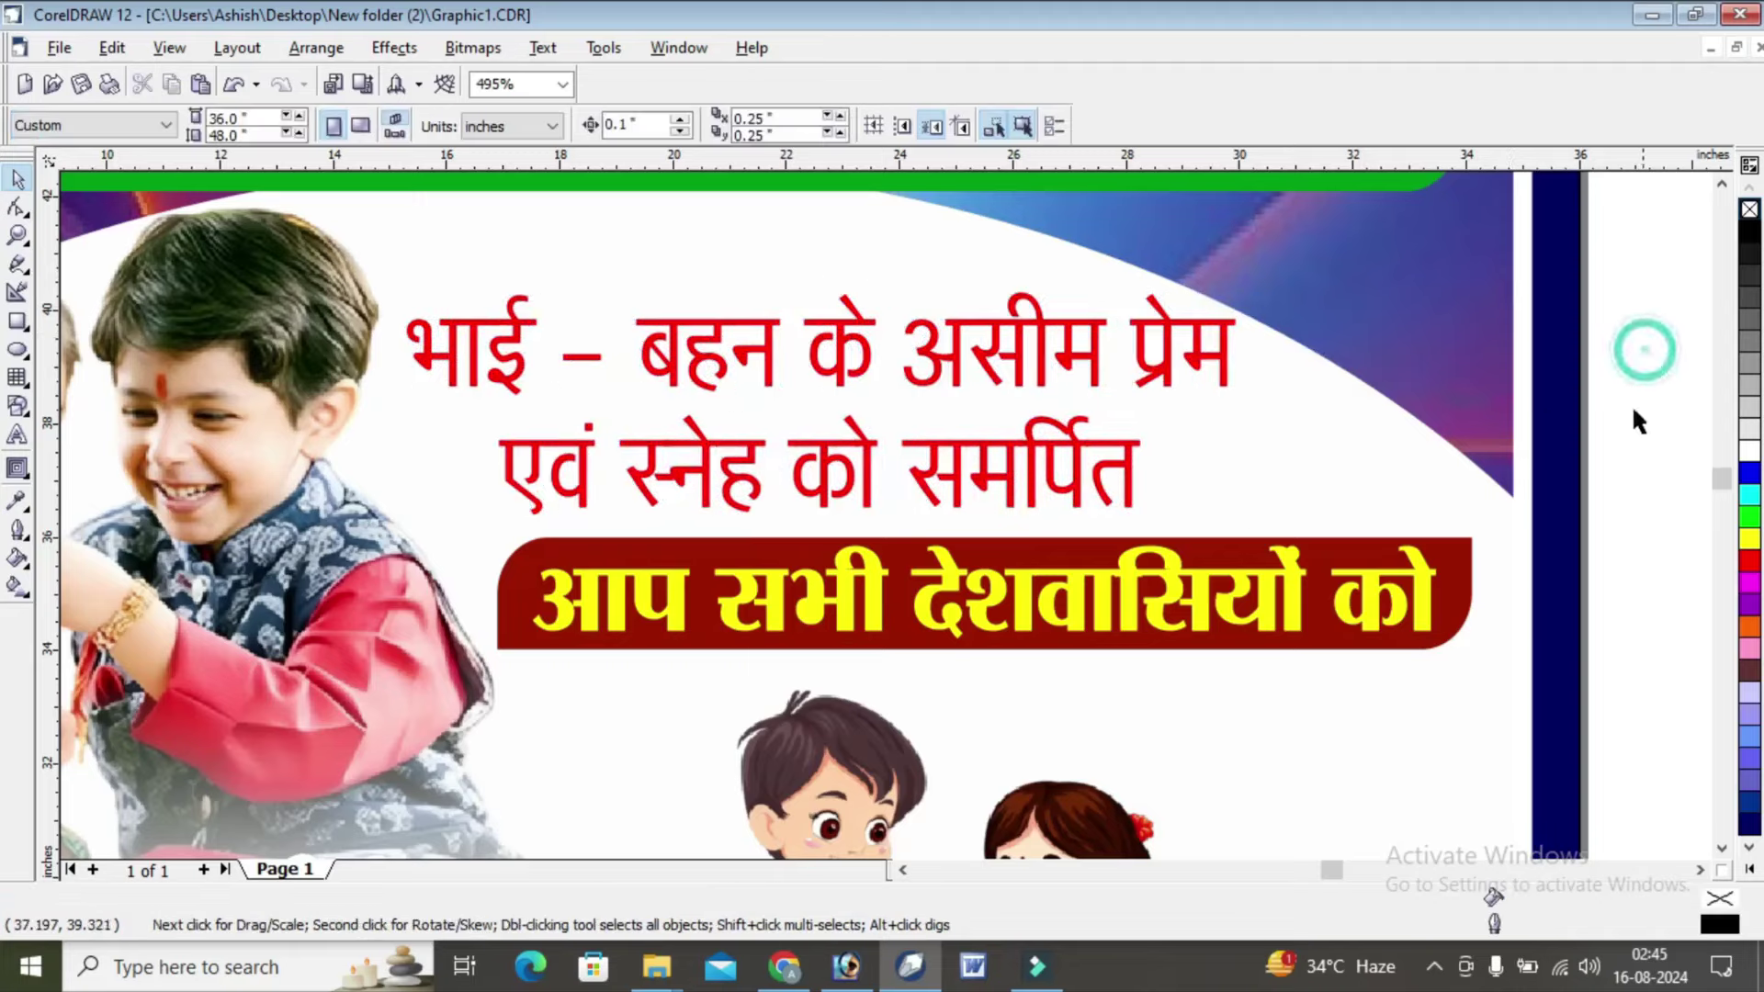
scroll(1610, 641, "down", 1)
scroll(1612, 474, "down", 3)
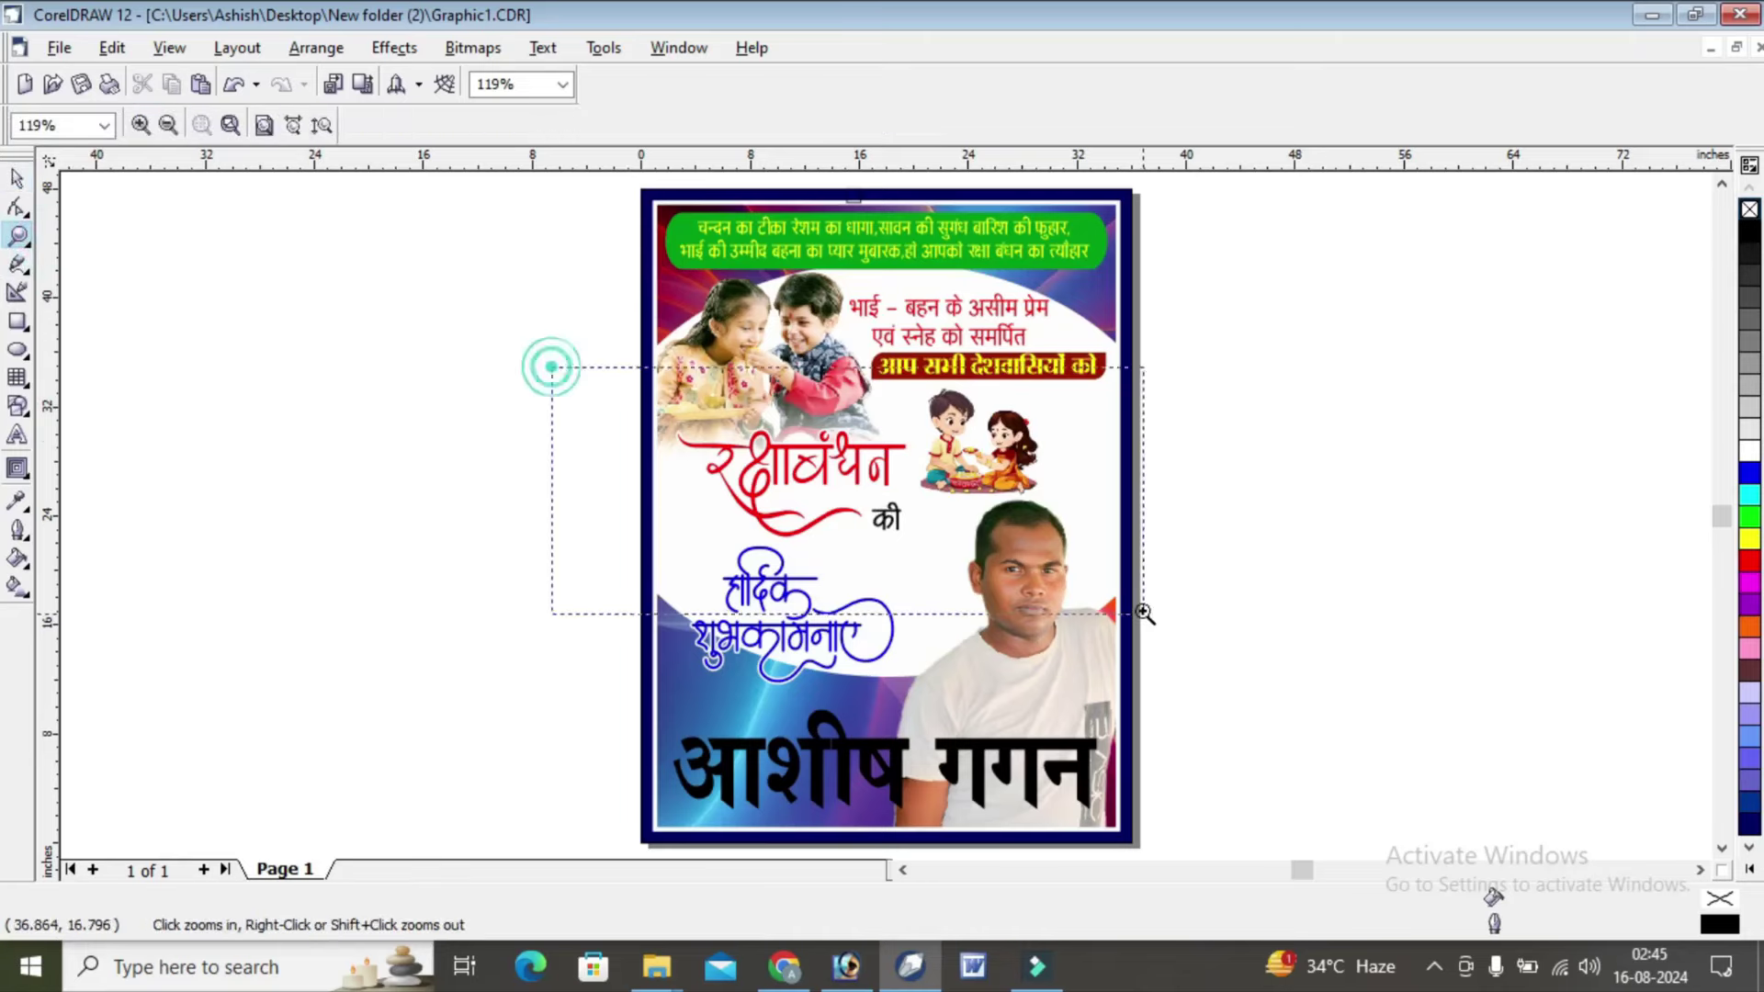
- Give the रक्षाबंधन title a linear gradient with navy ends and a cyan middle
left_click_drag(551, 365, 1117, 608)
left_click_drag(284, 276, 1286, 634)
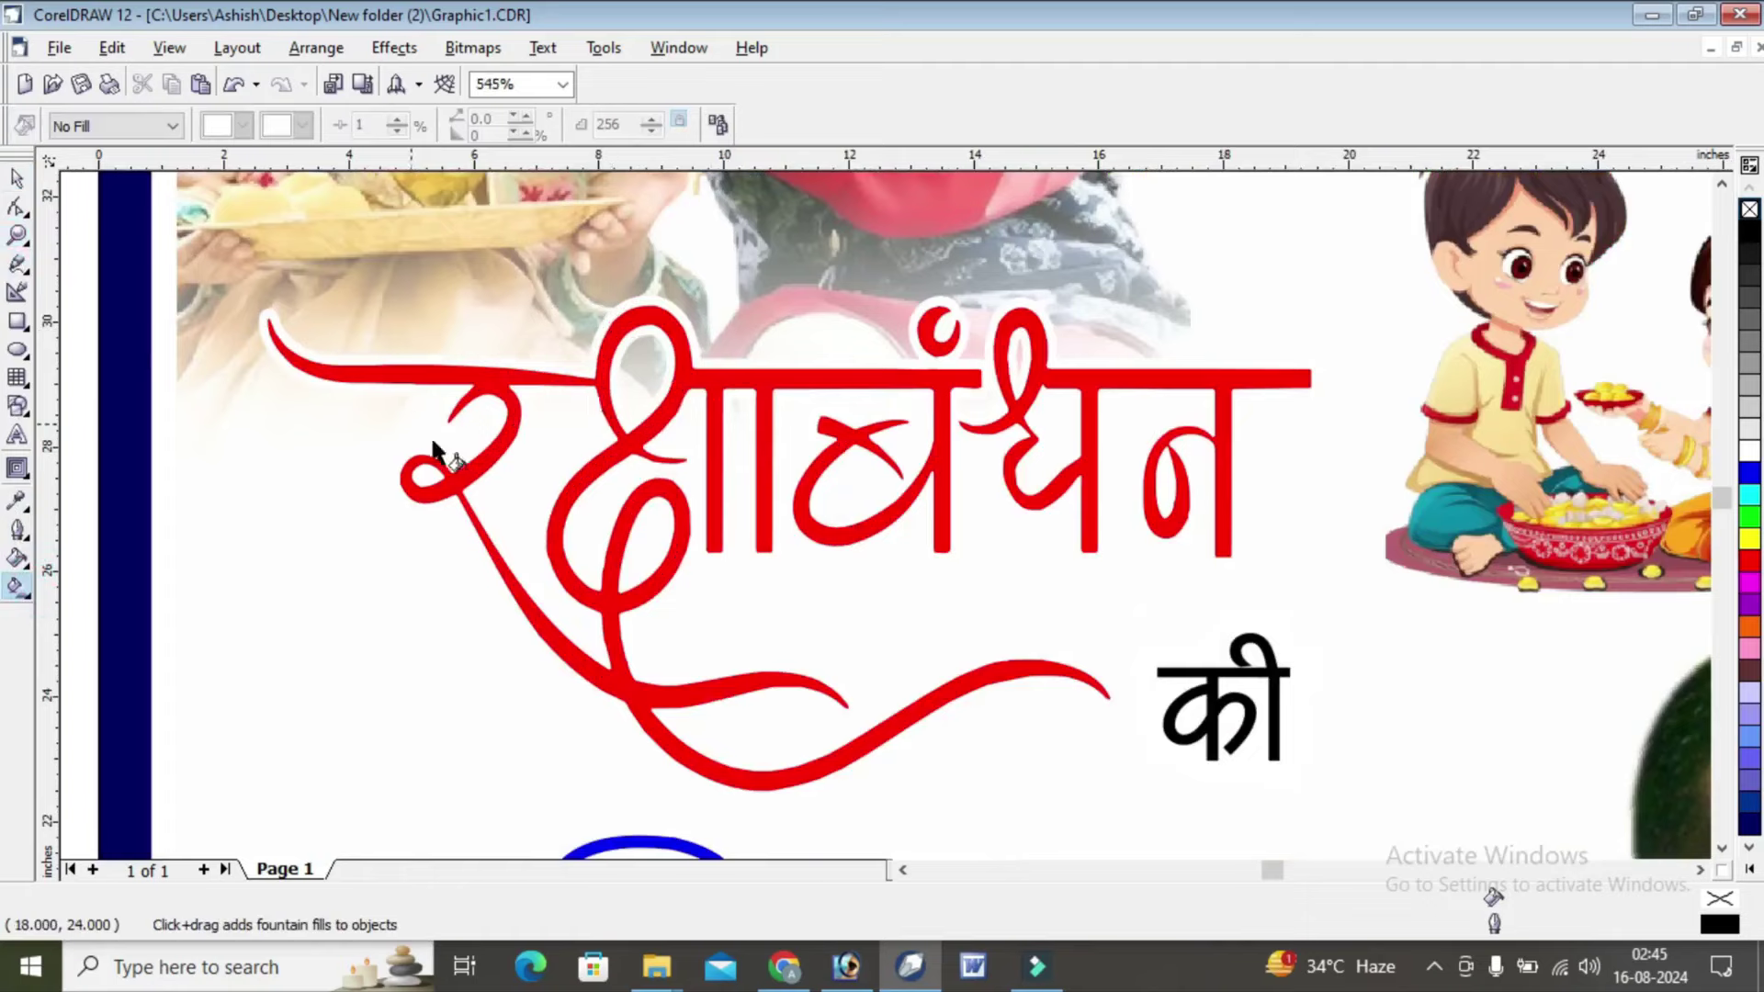
left_click(508, 535)
left_click_drag(407, 464, 1229, 437)
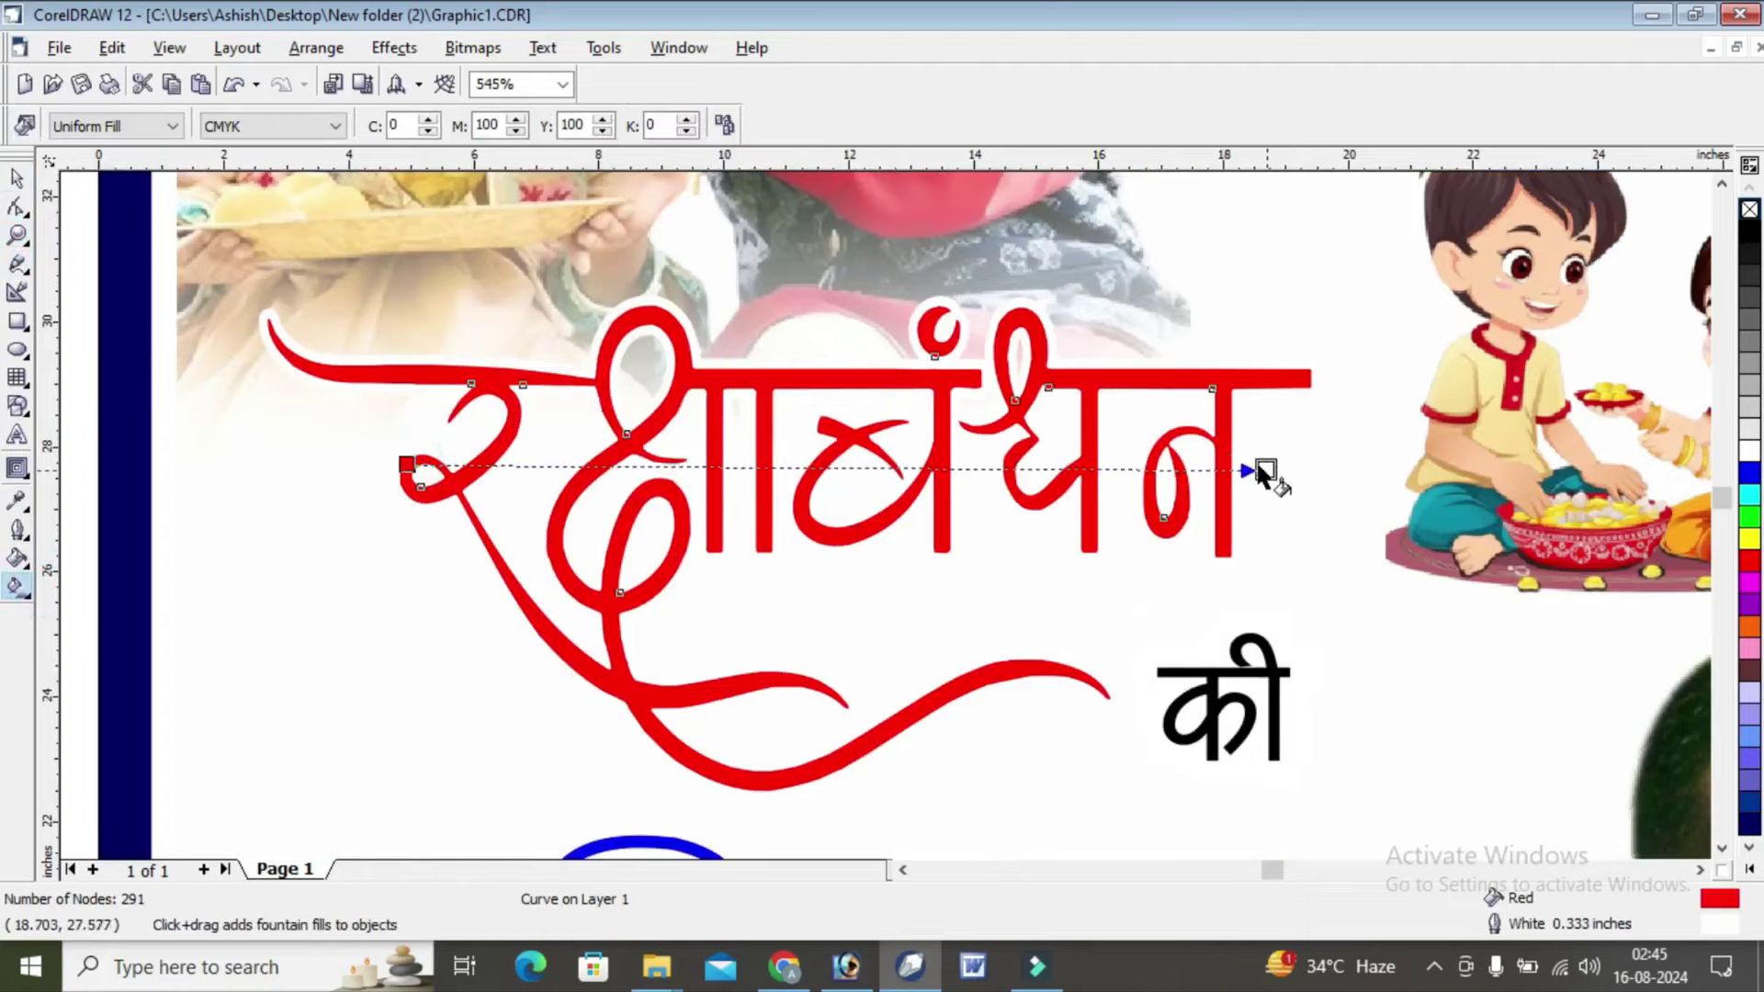
left_click(1751, 824)
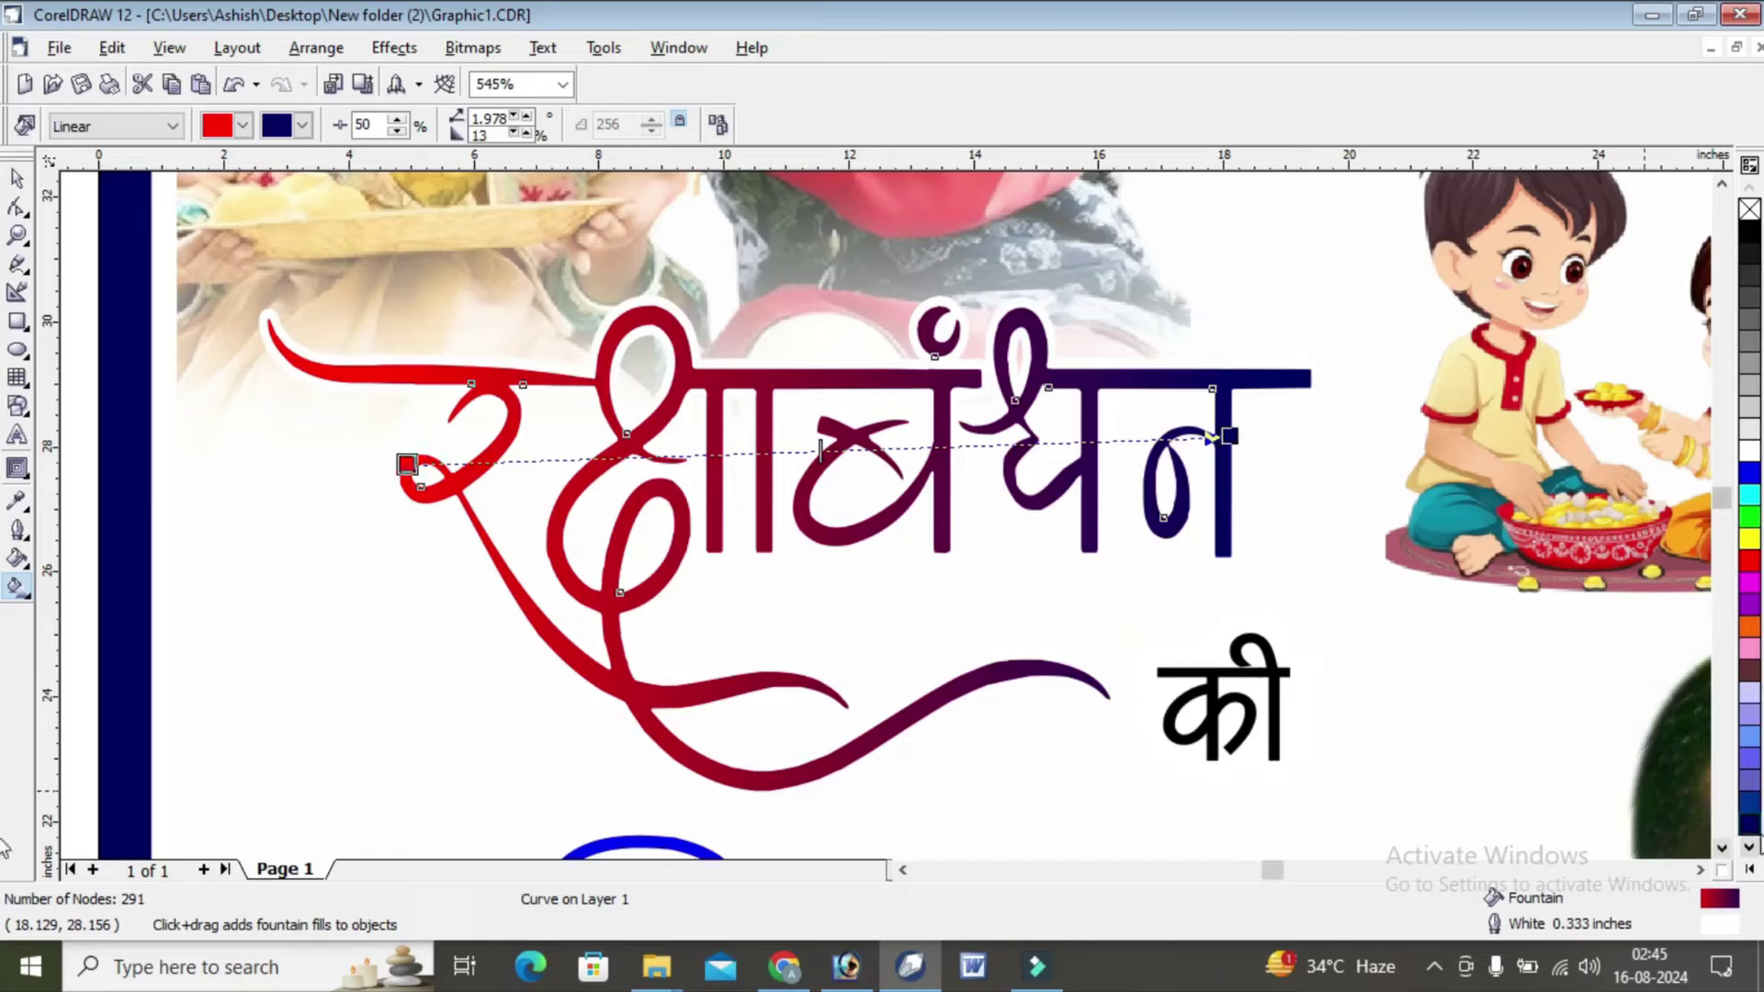
left_click(1751, 827)
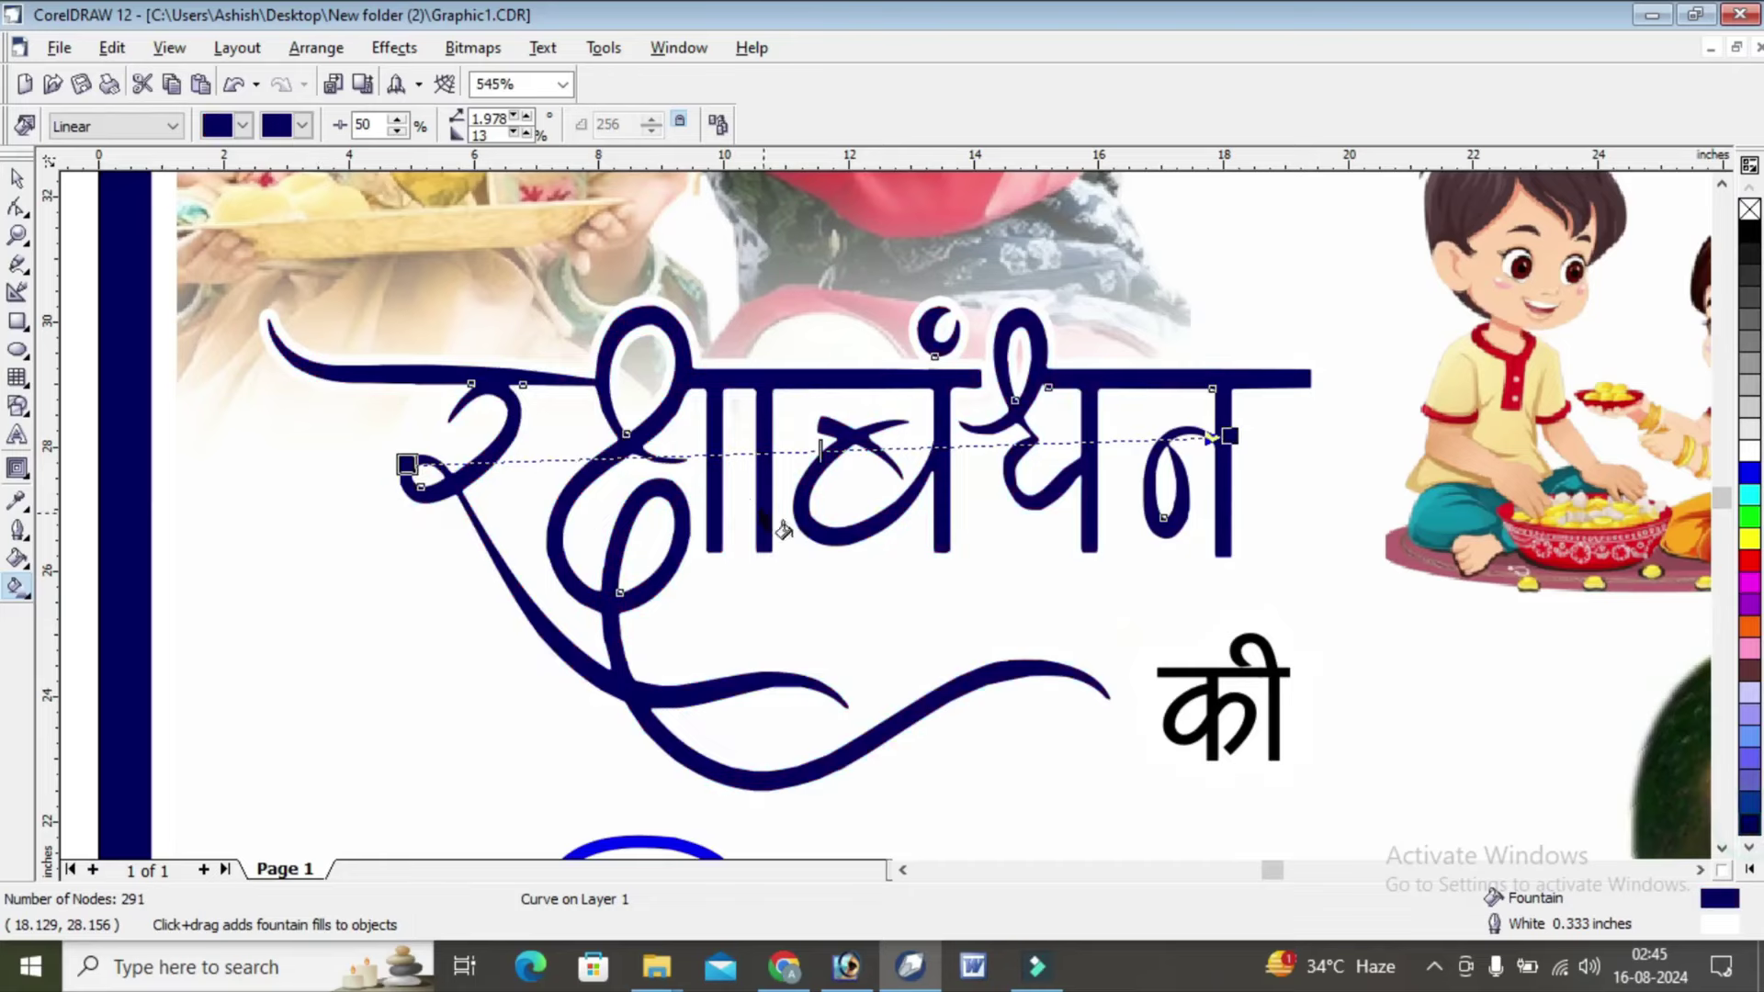
double_click(713, 453)
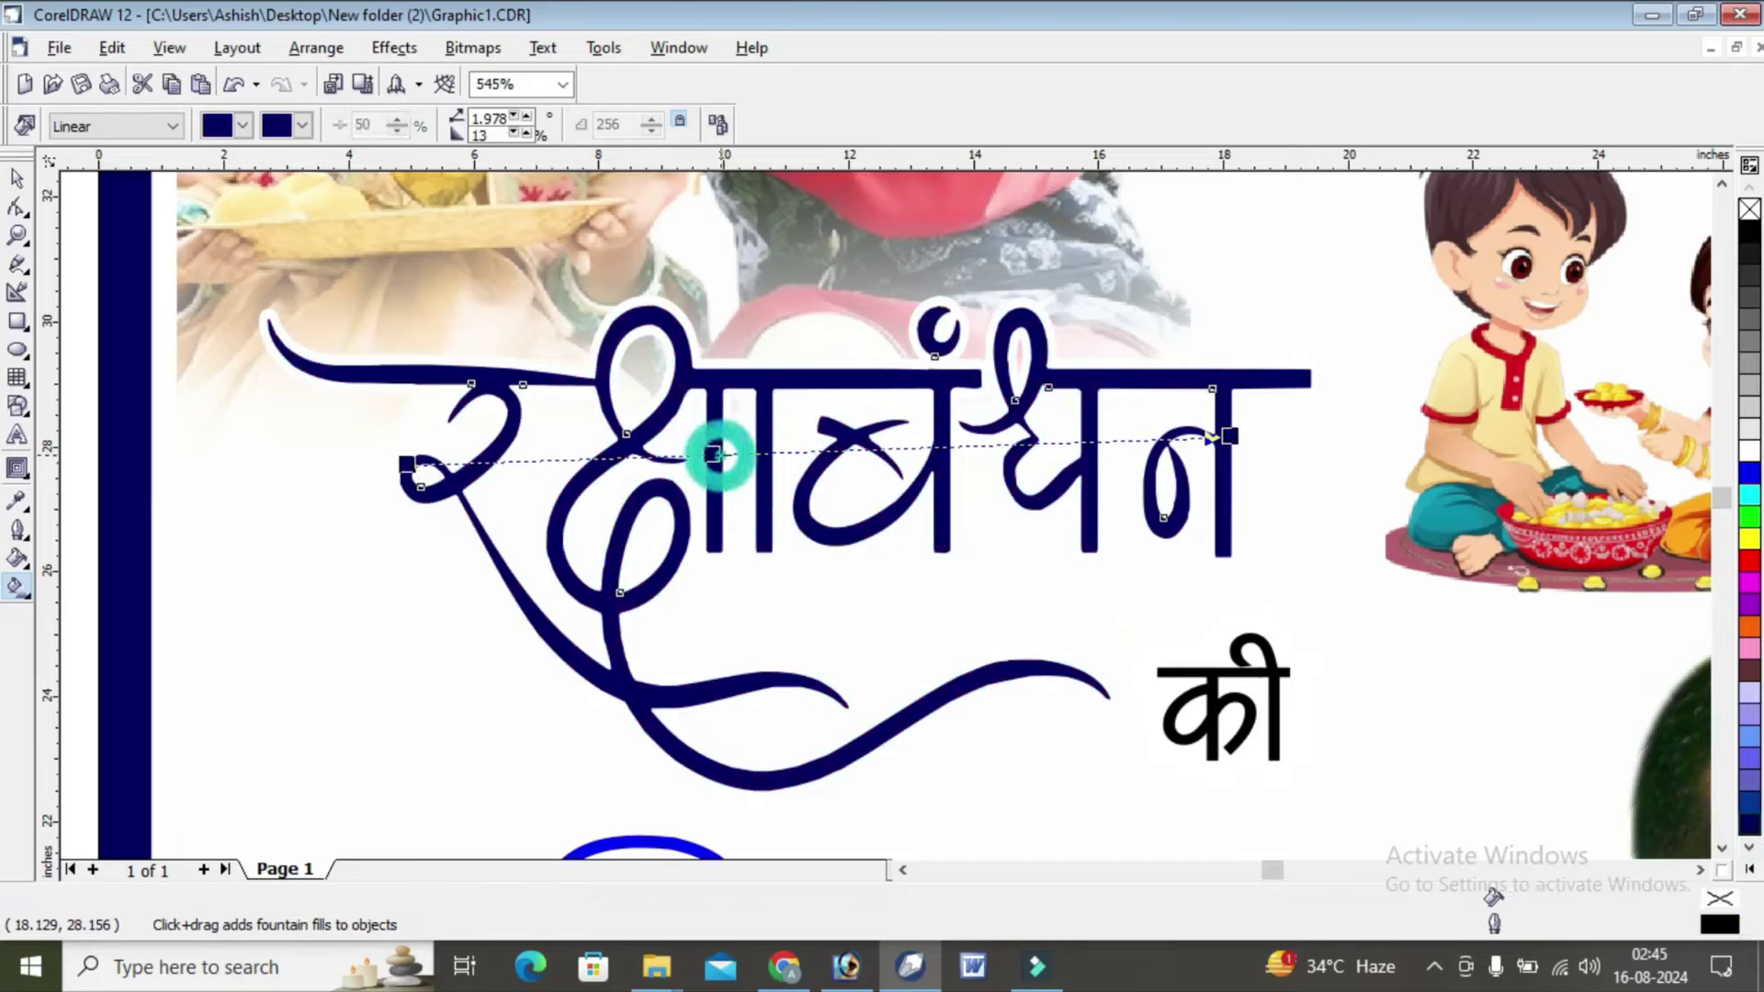
left_click(1754, 496)
left_click(1691, 497)
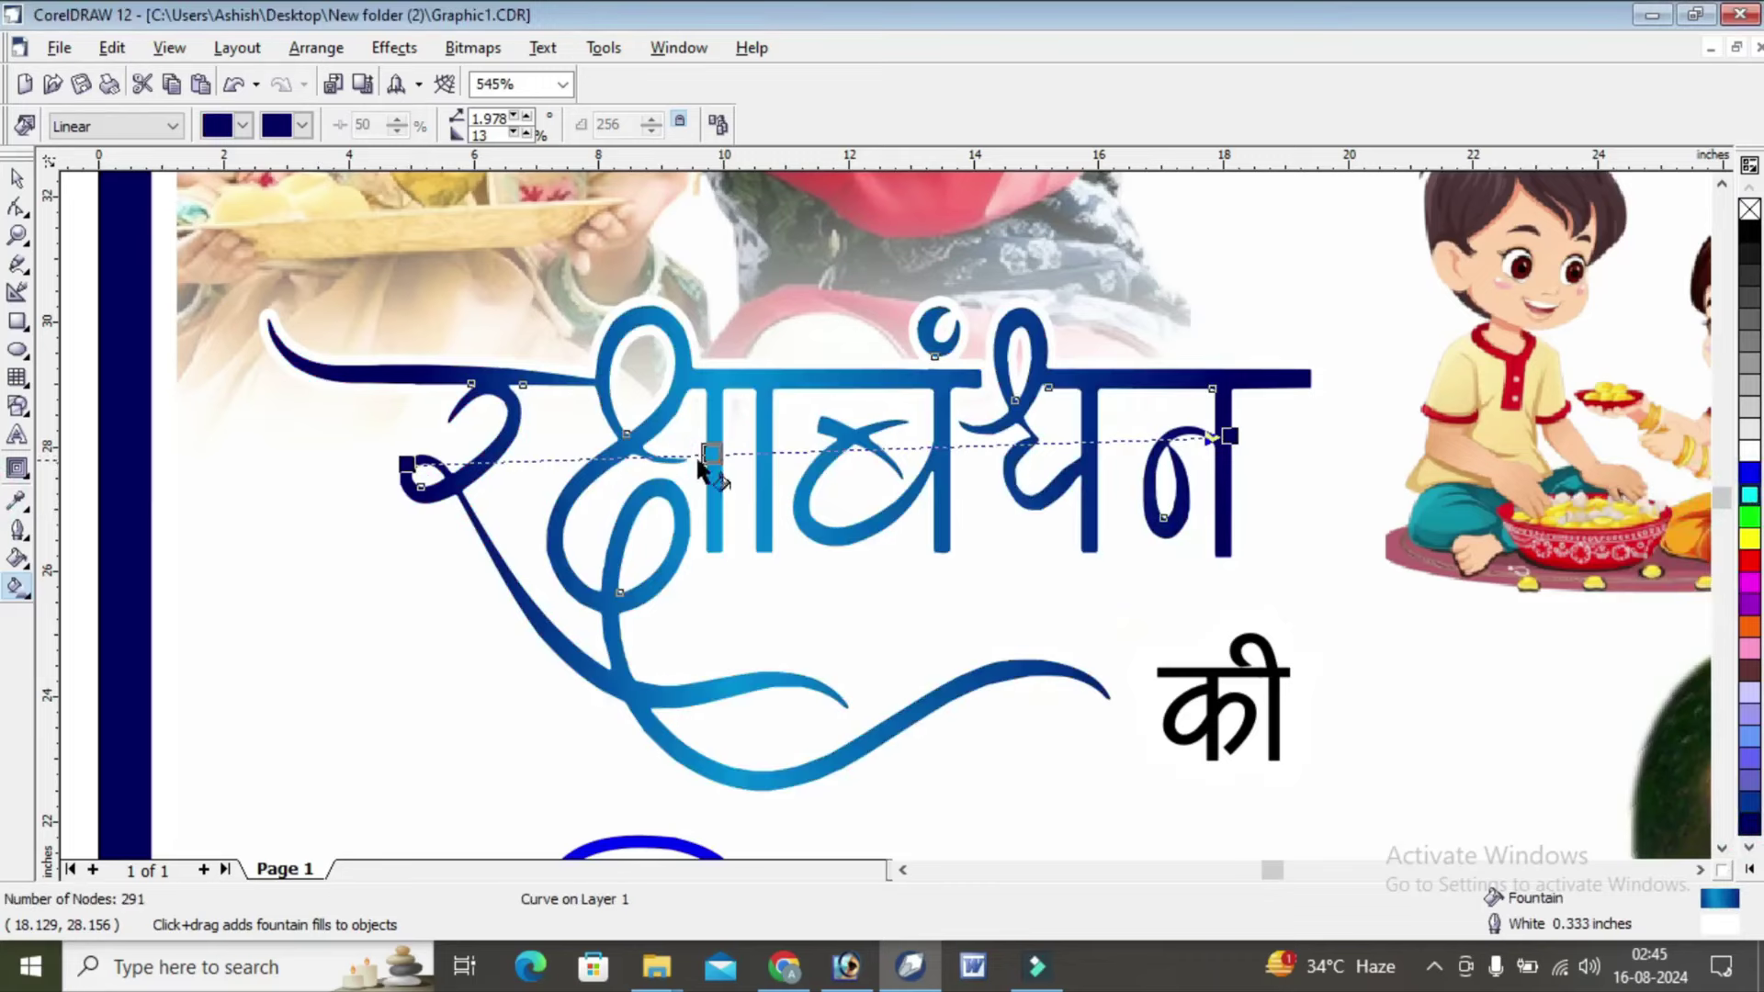
left_click_drag(713, 453, 826, 450)
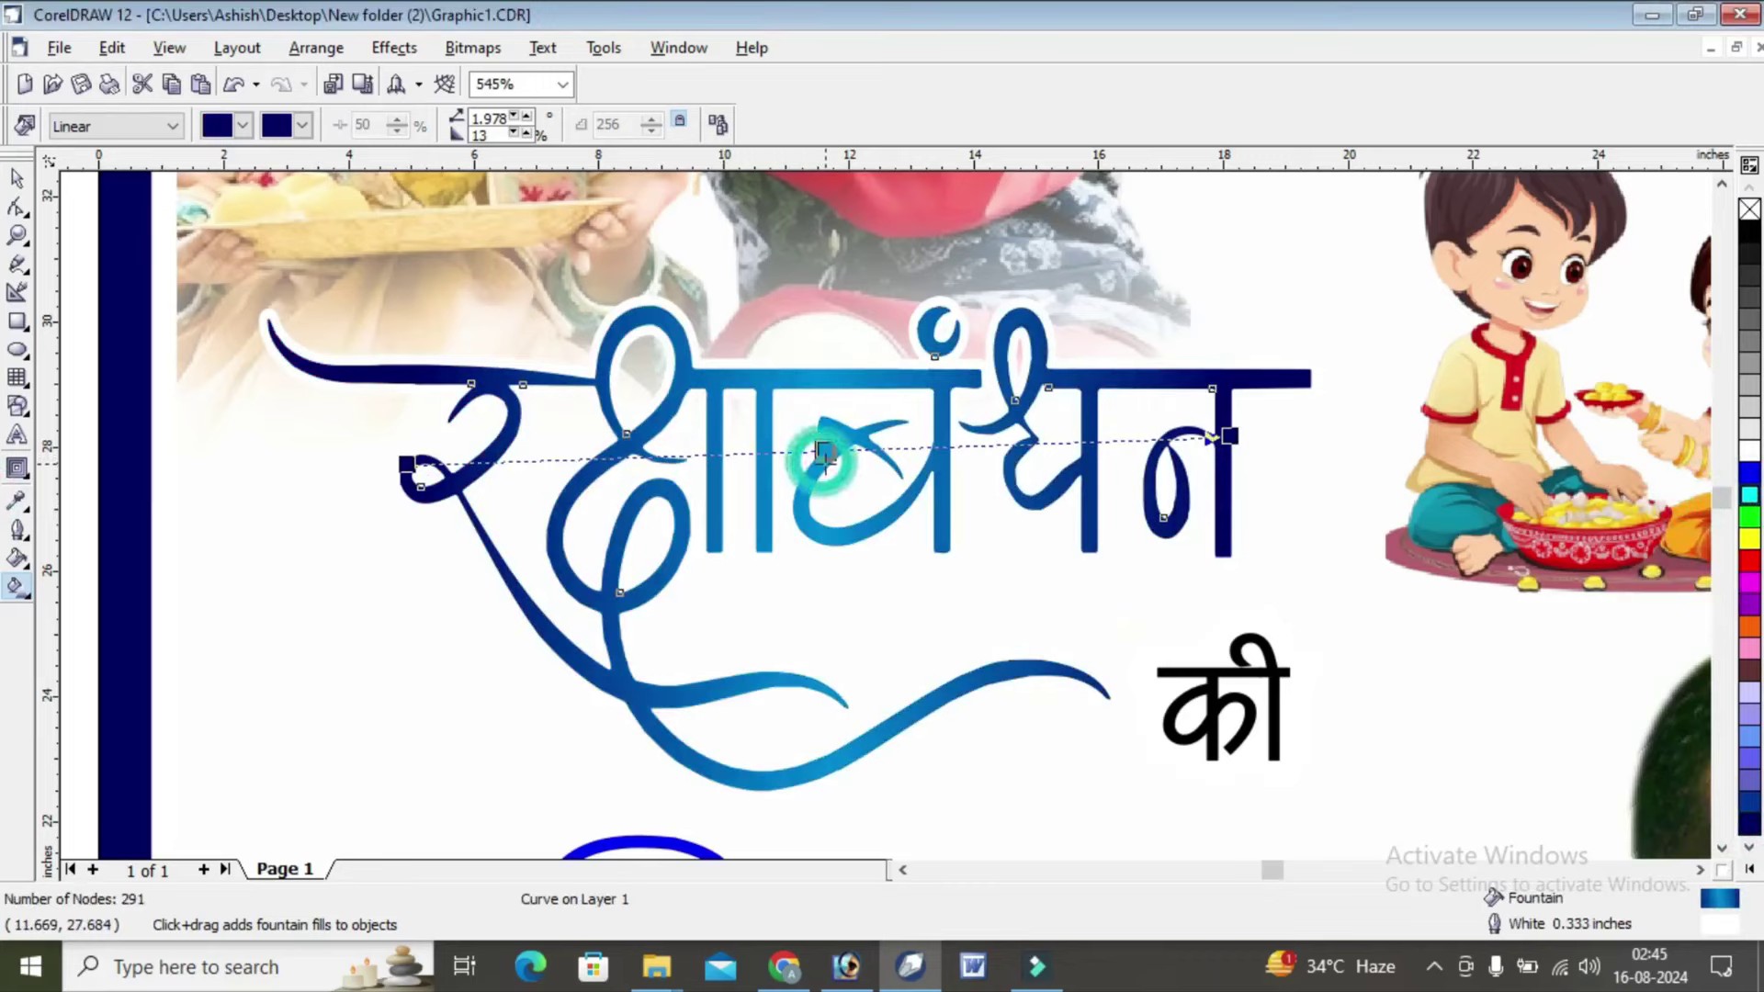
- Copy the रक्षाबंधन title curve and bring up the canvas menu for pasting
left_click(18, 179)
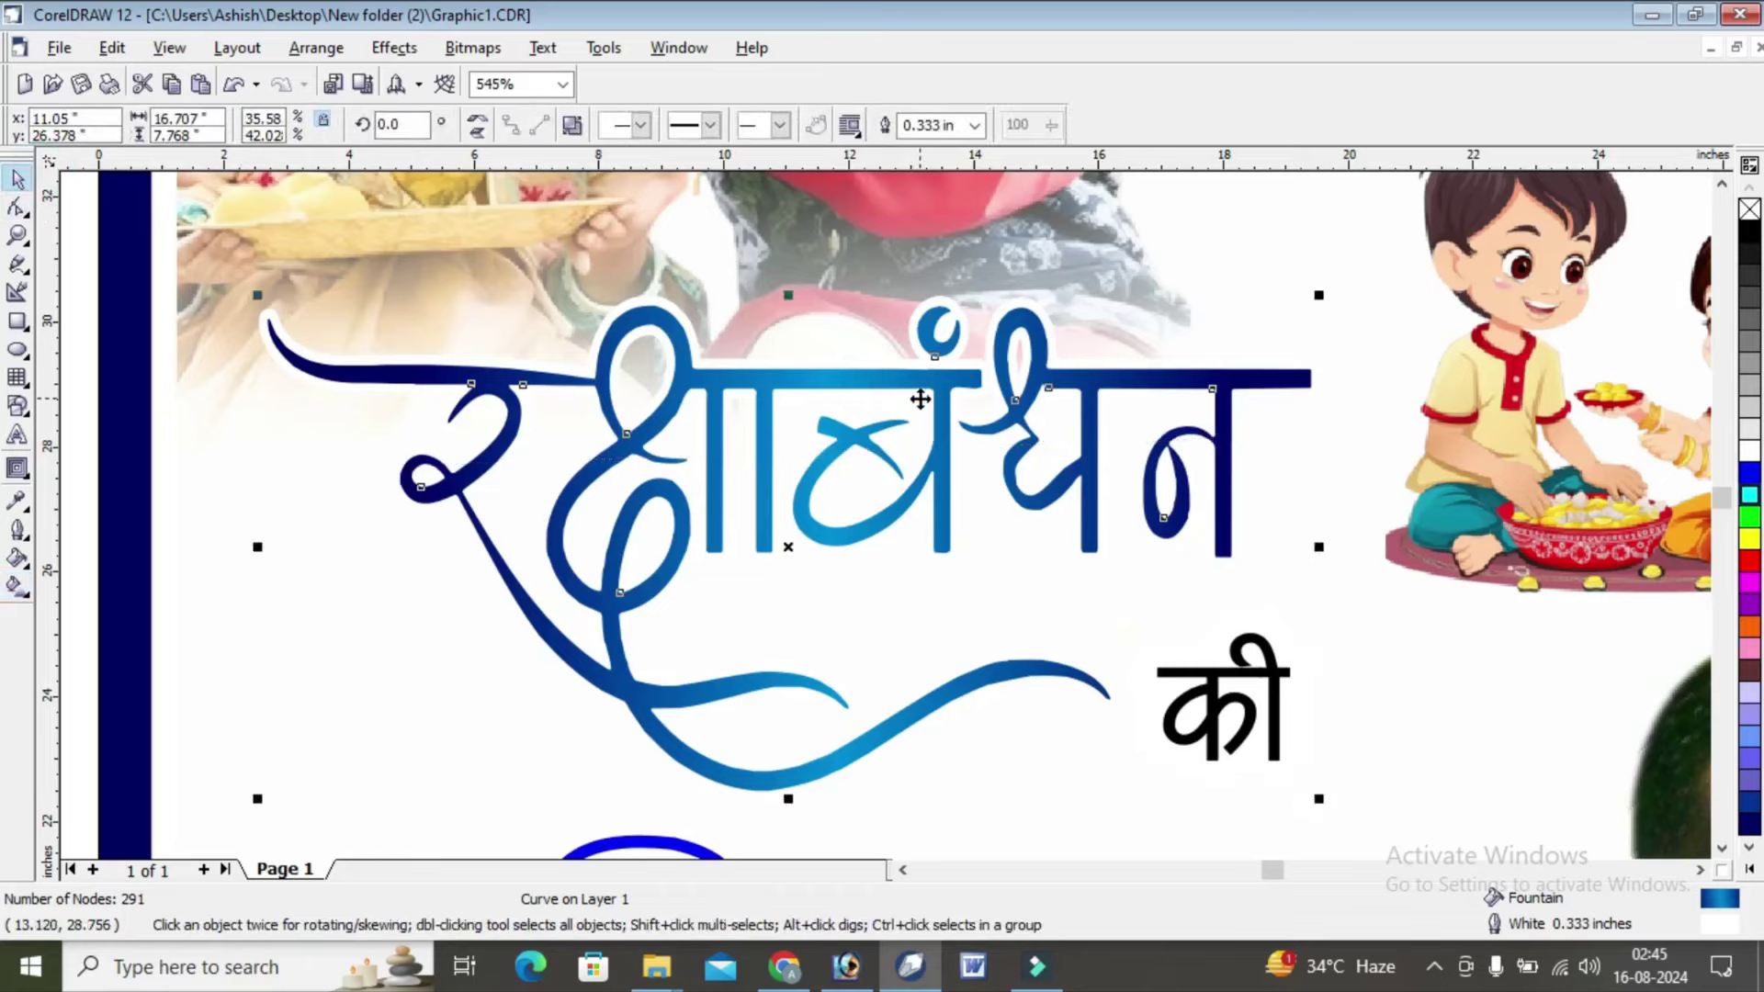
right_click(932, 395)
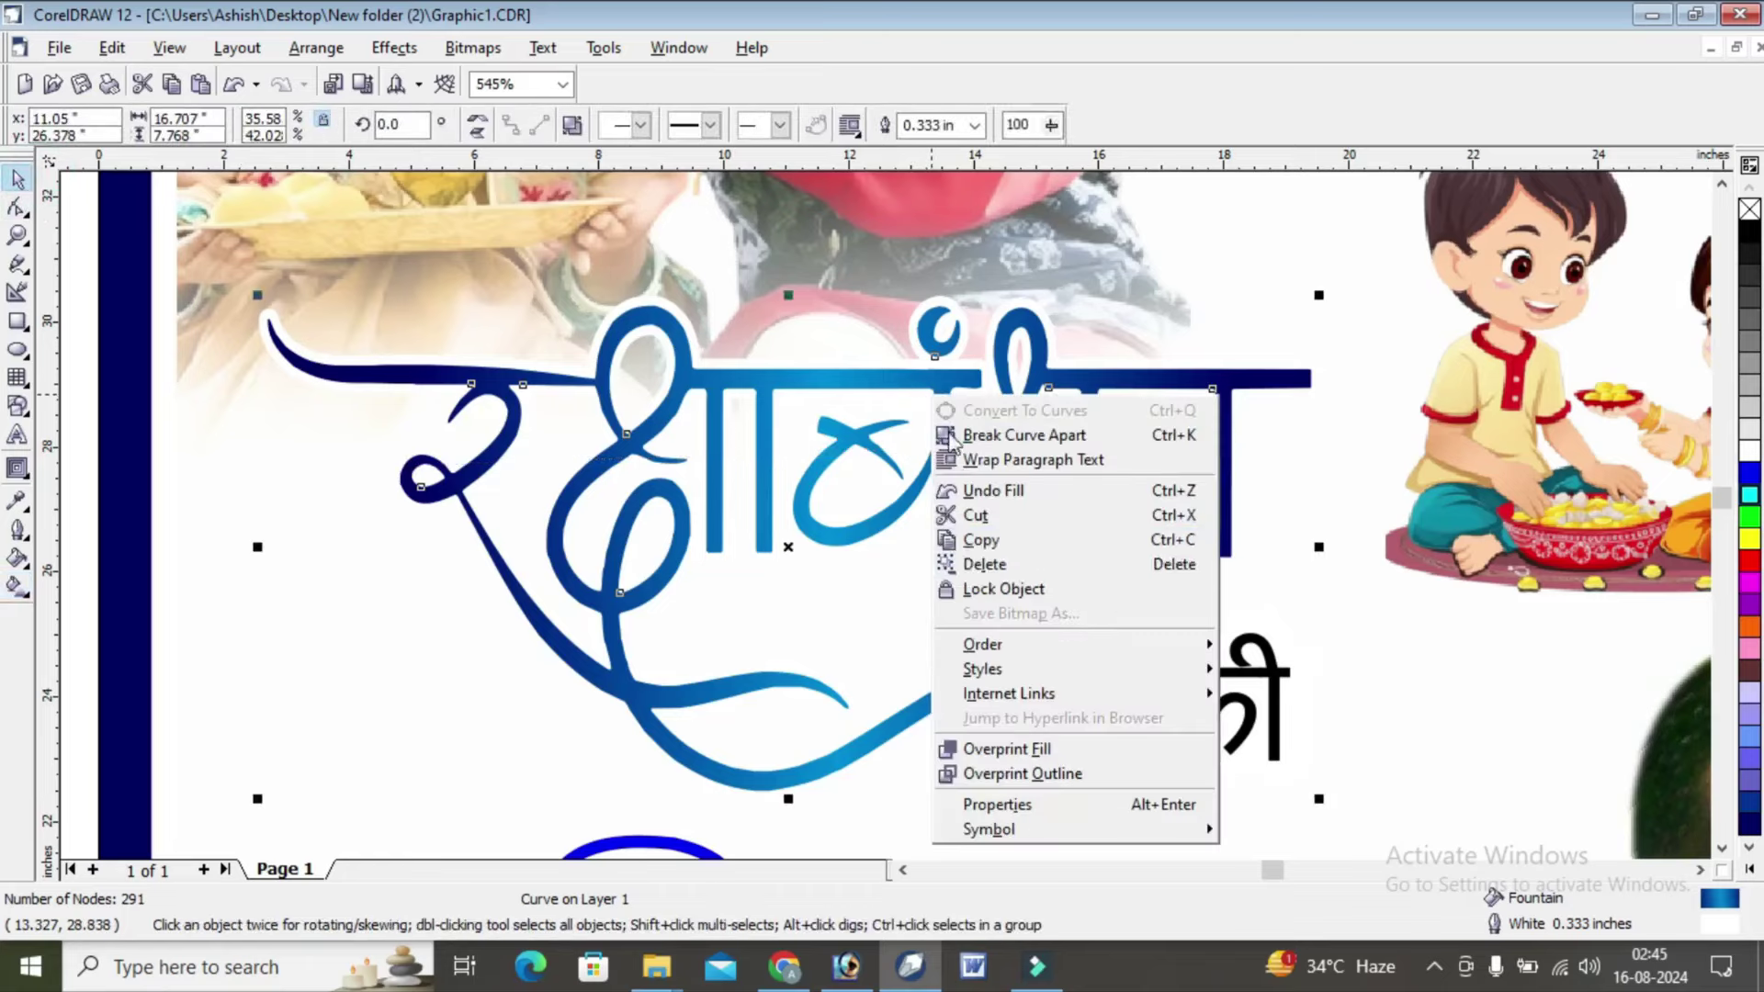
left_click(1016, 551)
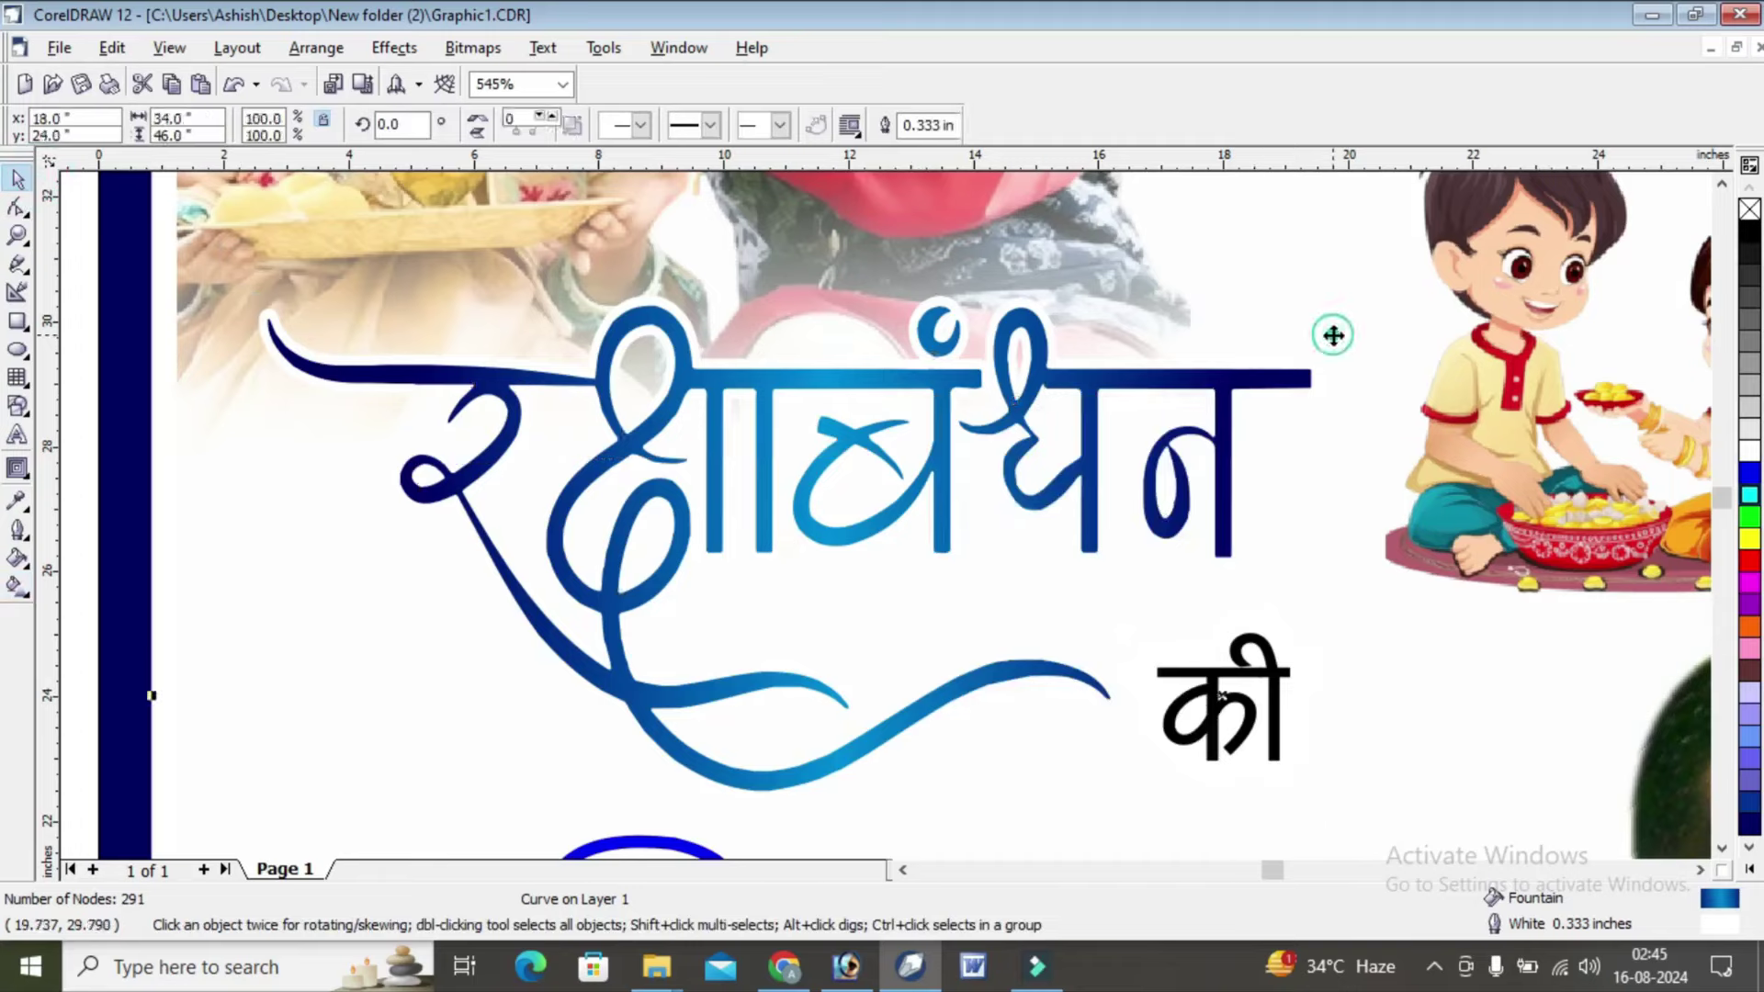
right_click(1332, 336)
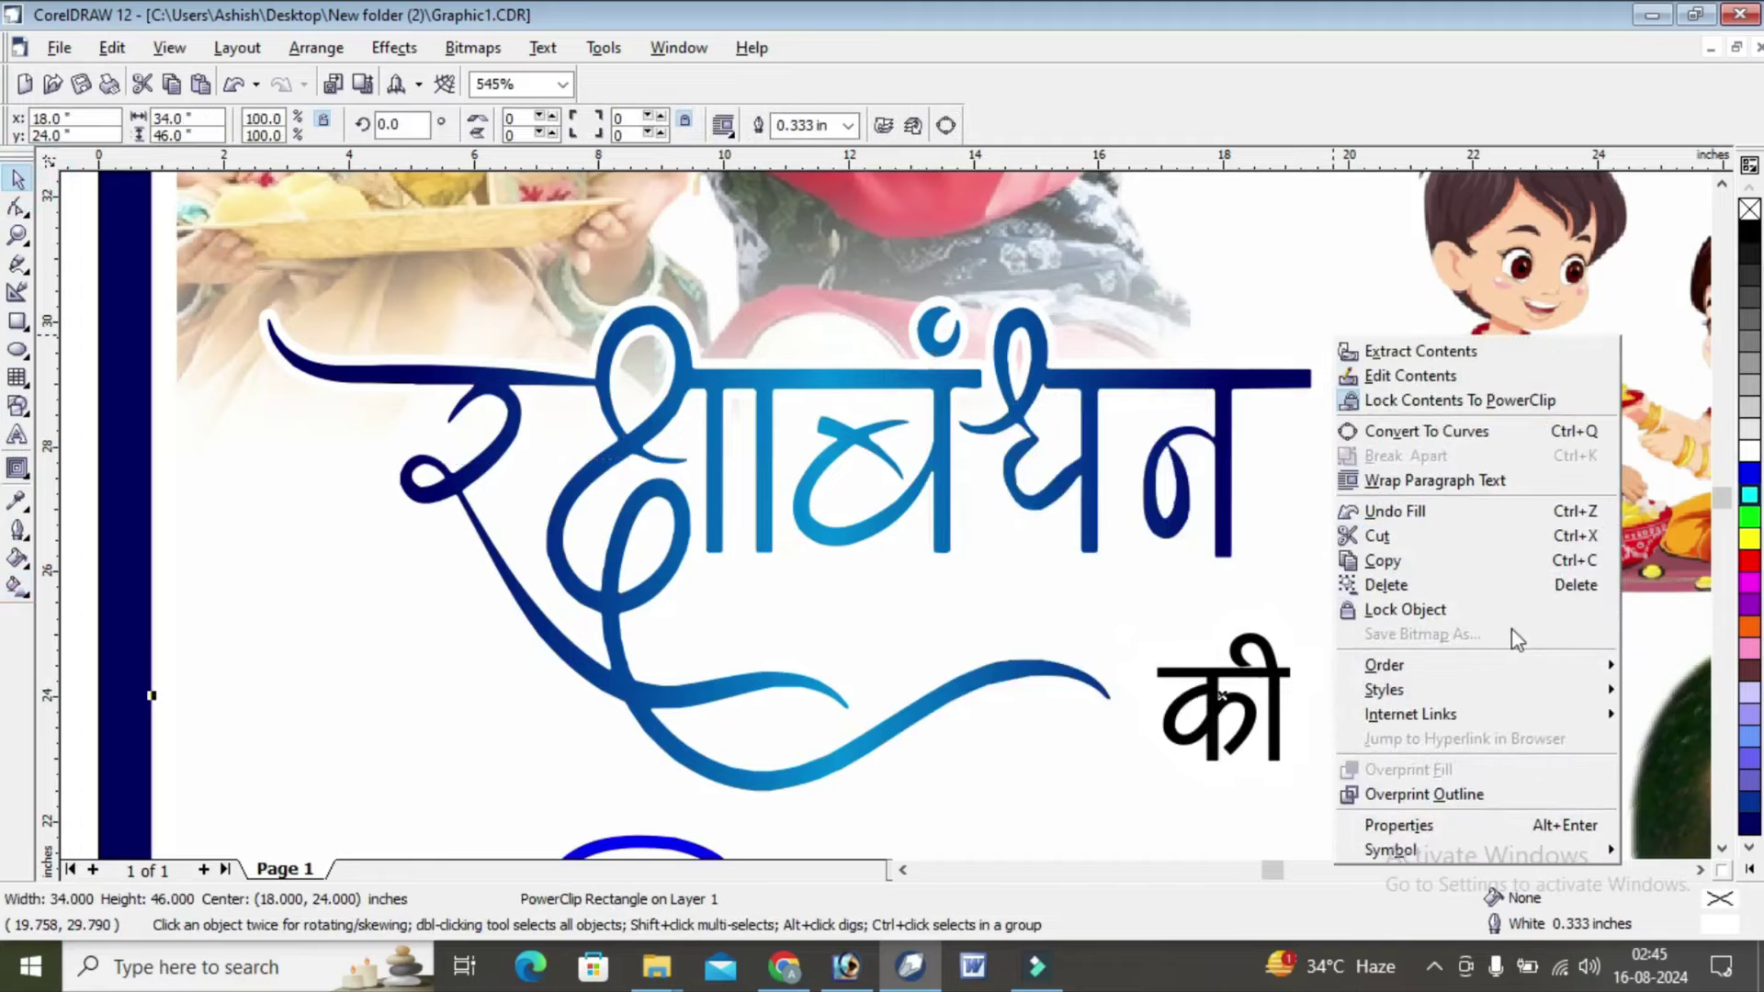
scroll(386, 512, "down", 2)
left_click(106, 350)
right_click(110, 353)
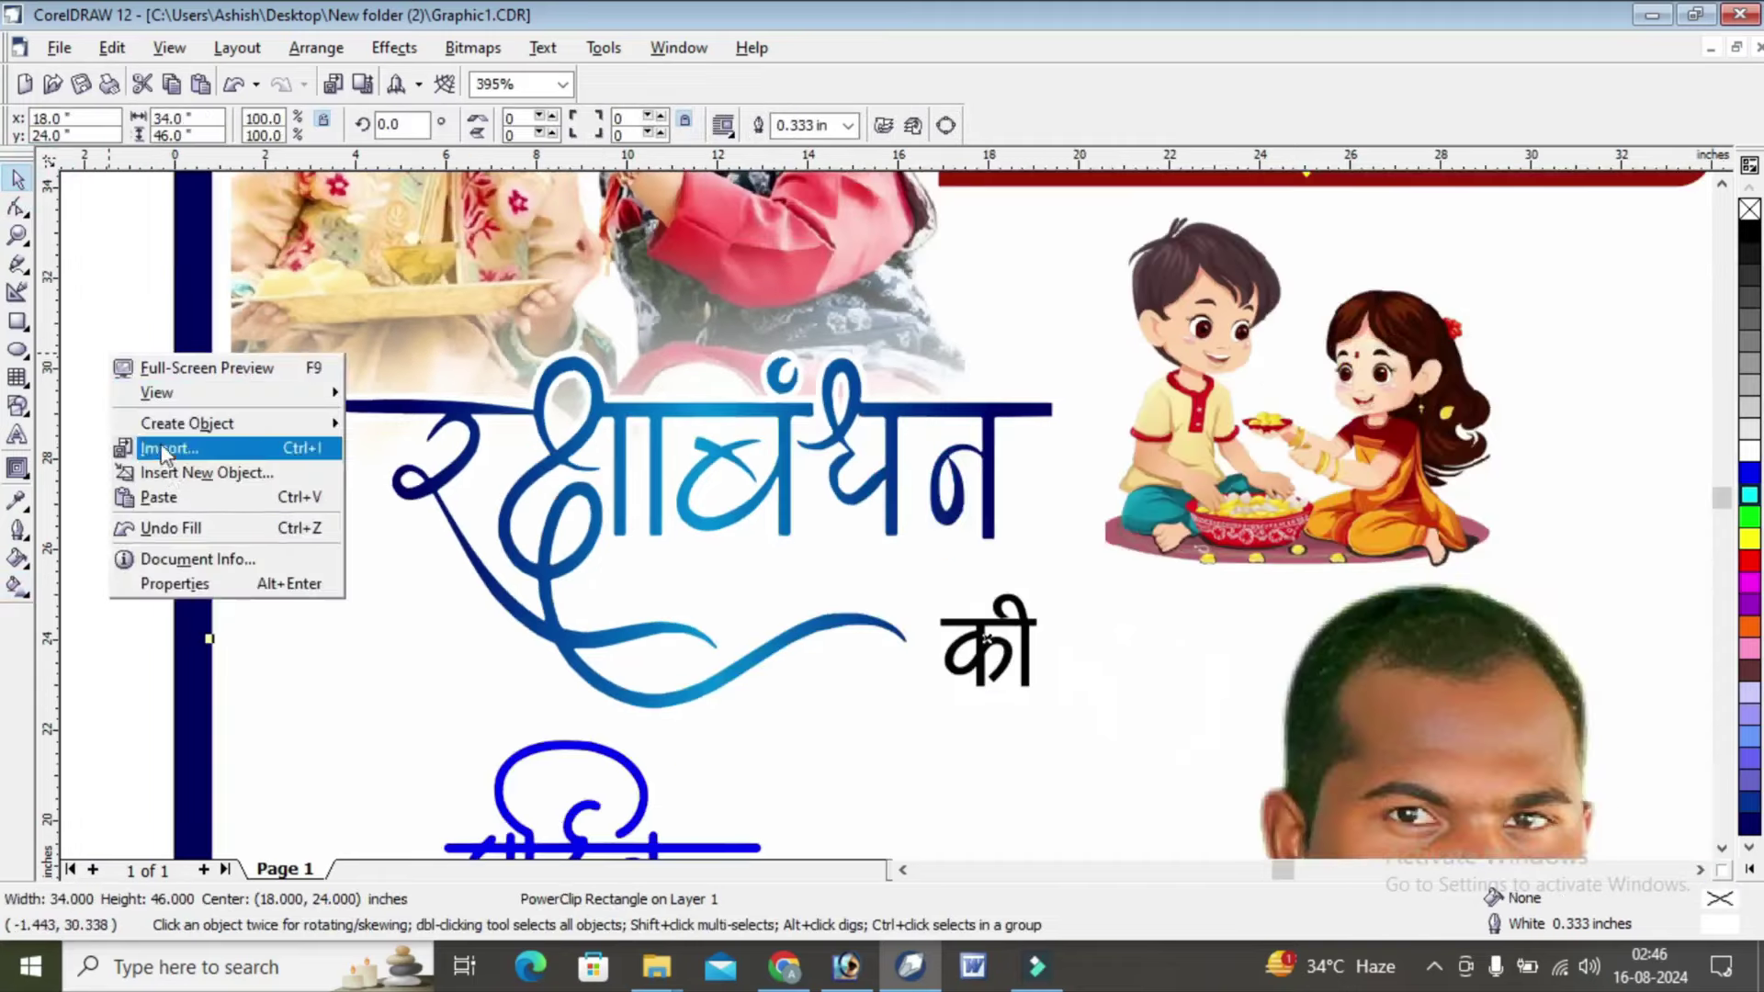
- Paste a copy of the title, offset it slightly, and fill it light grey
left_click(175, 497)
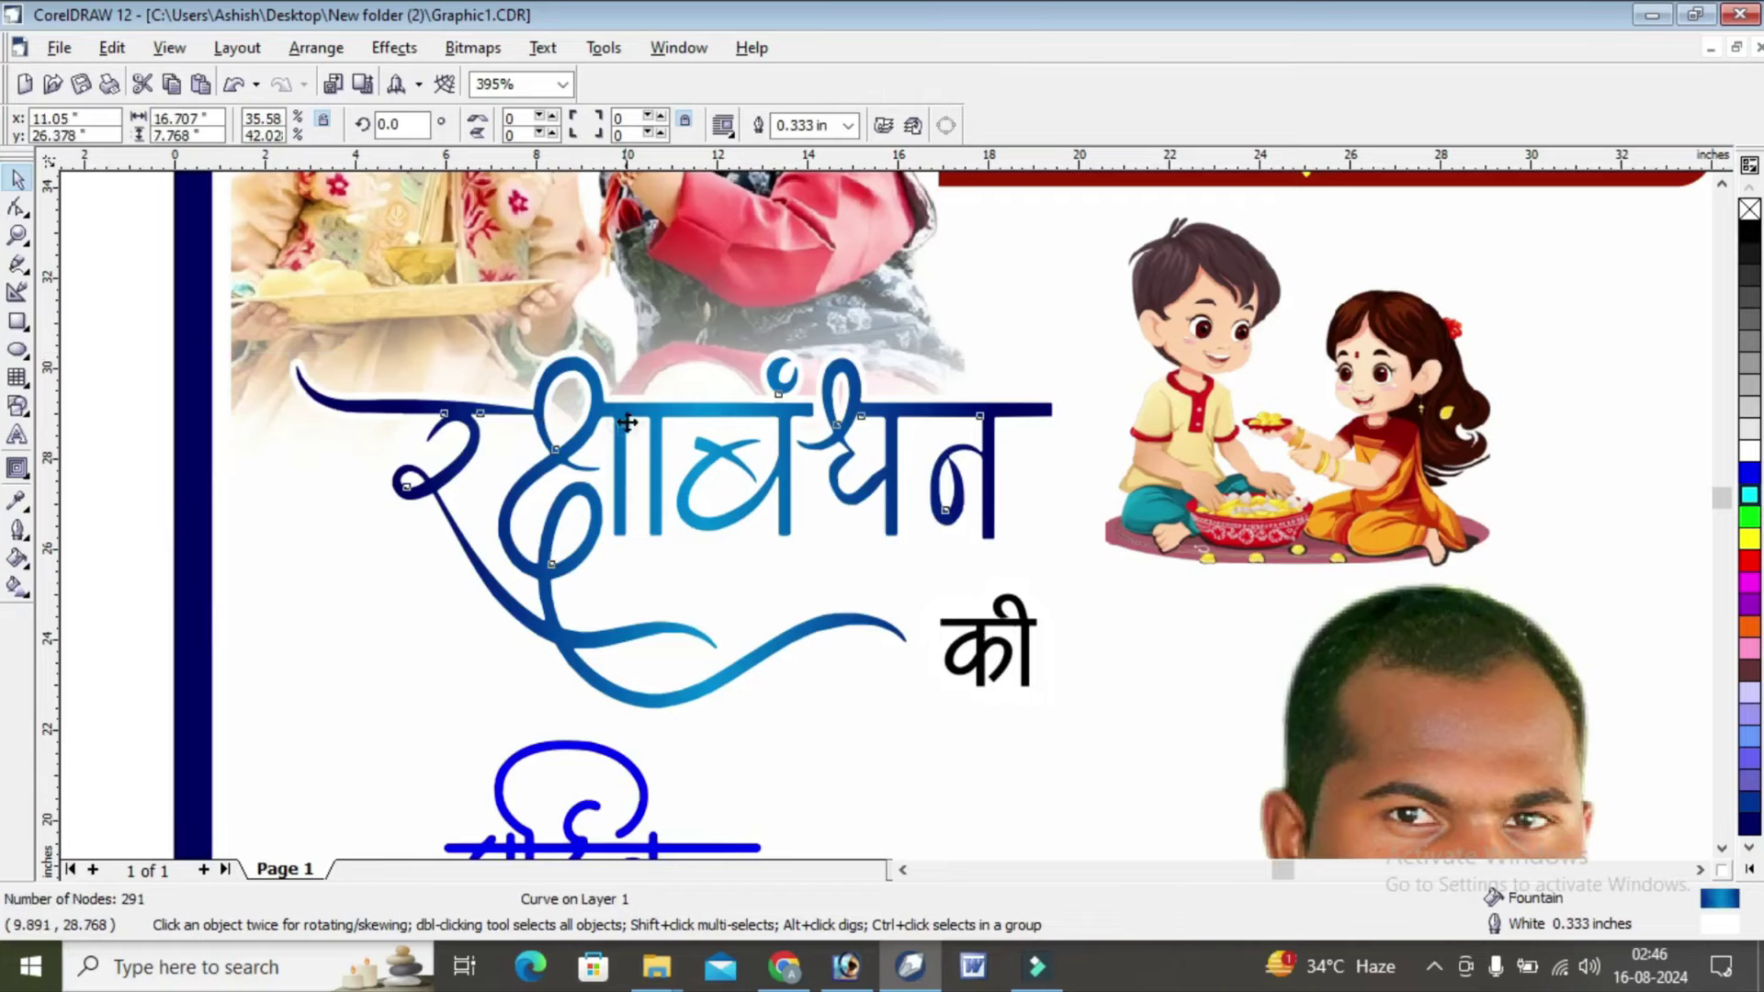
left_click_drag(626, 423, 643, 408)
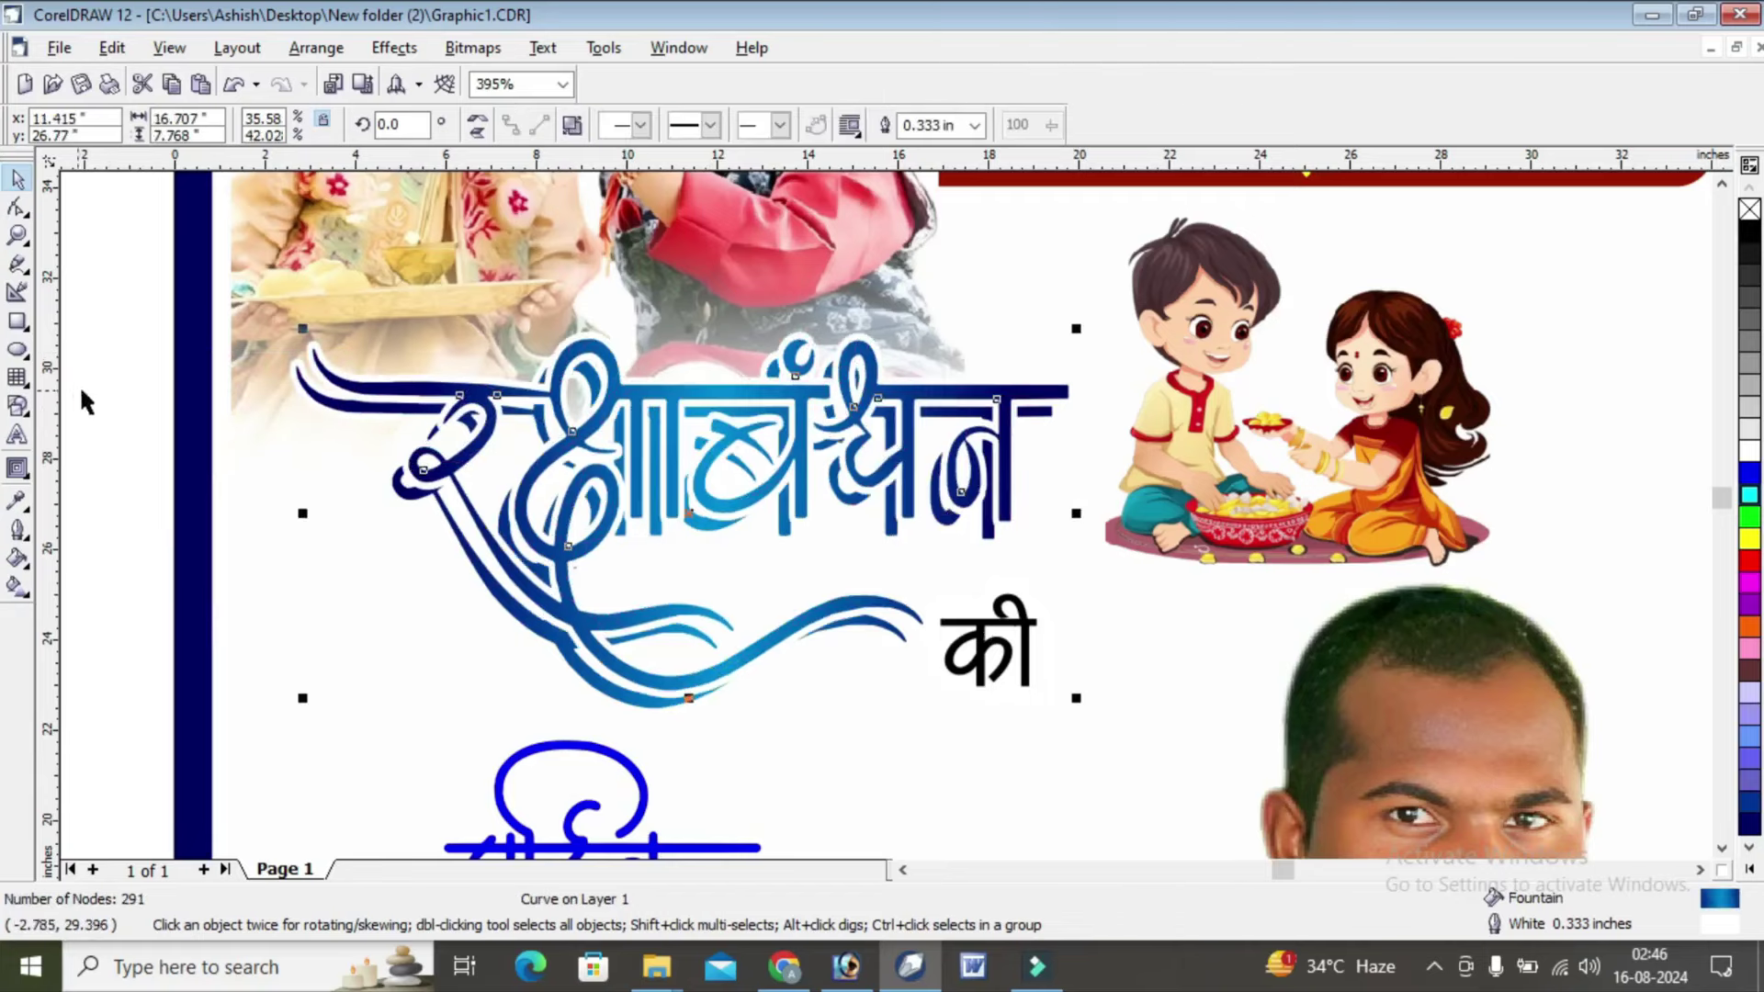
left_click(133, 387)
left_click(508, 621)
left_click(1746, 431)
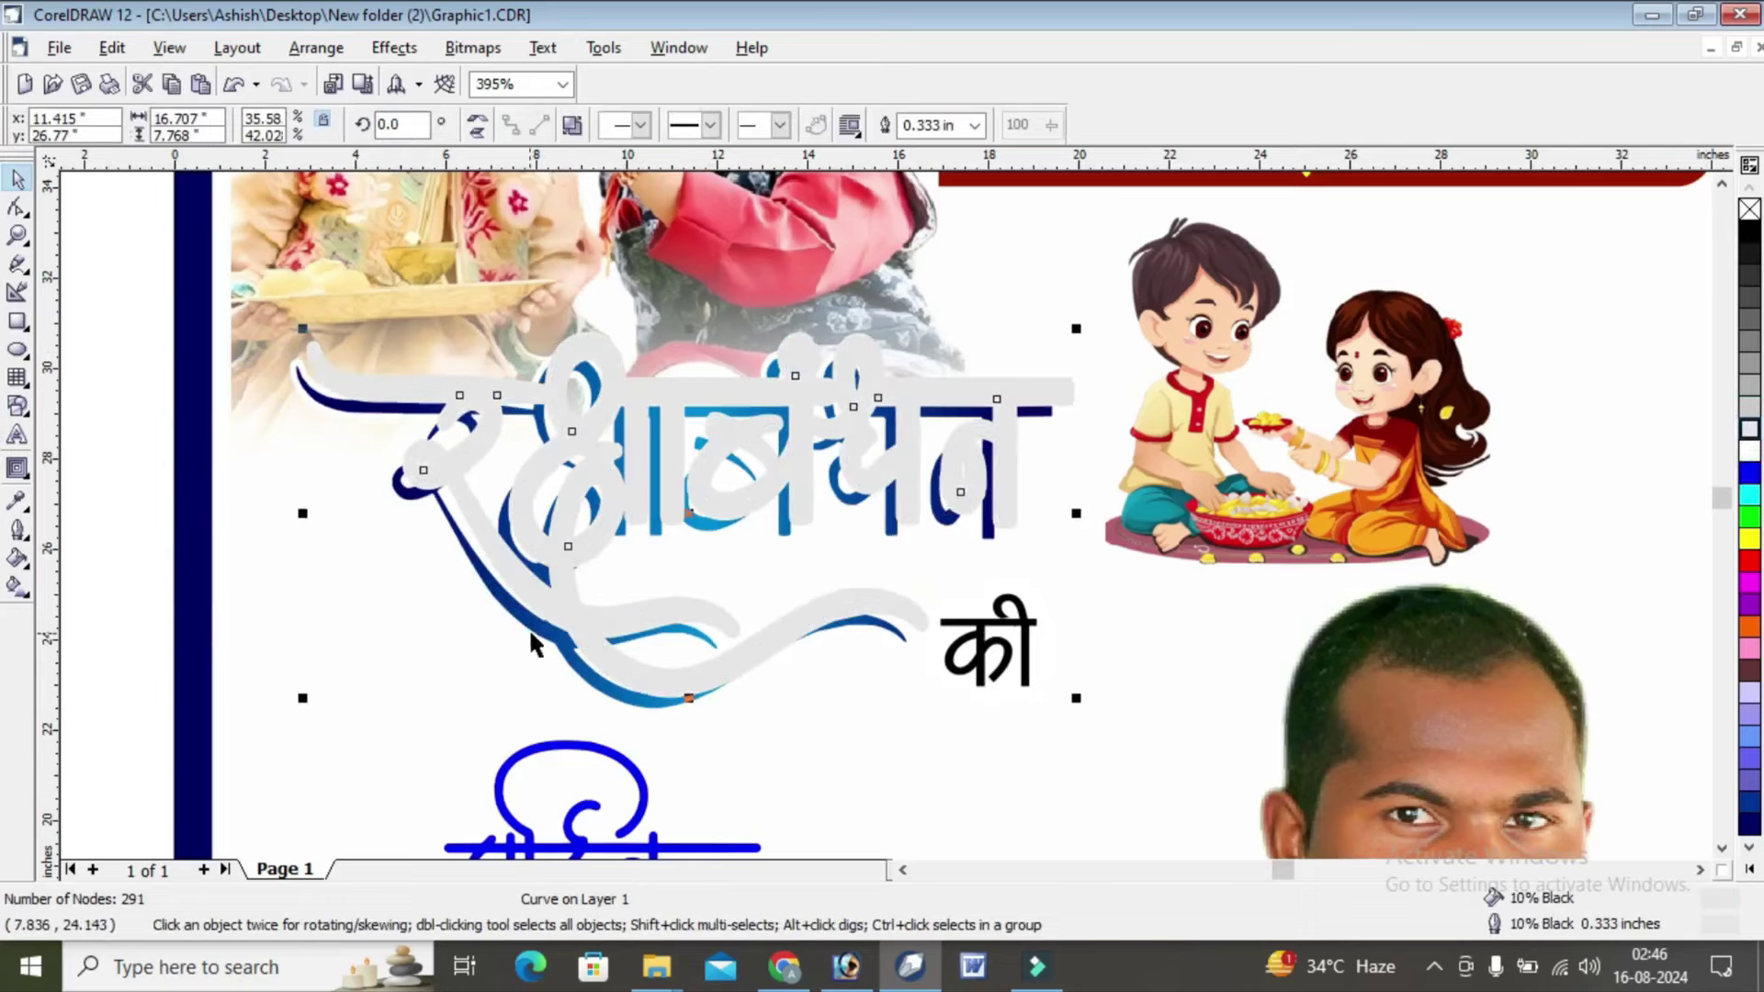
- Bring the blue gradient title to the front and position it over its grey shadow
left_click(527, 652)
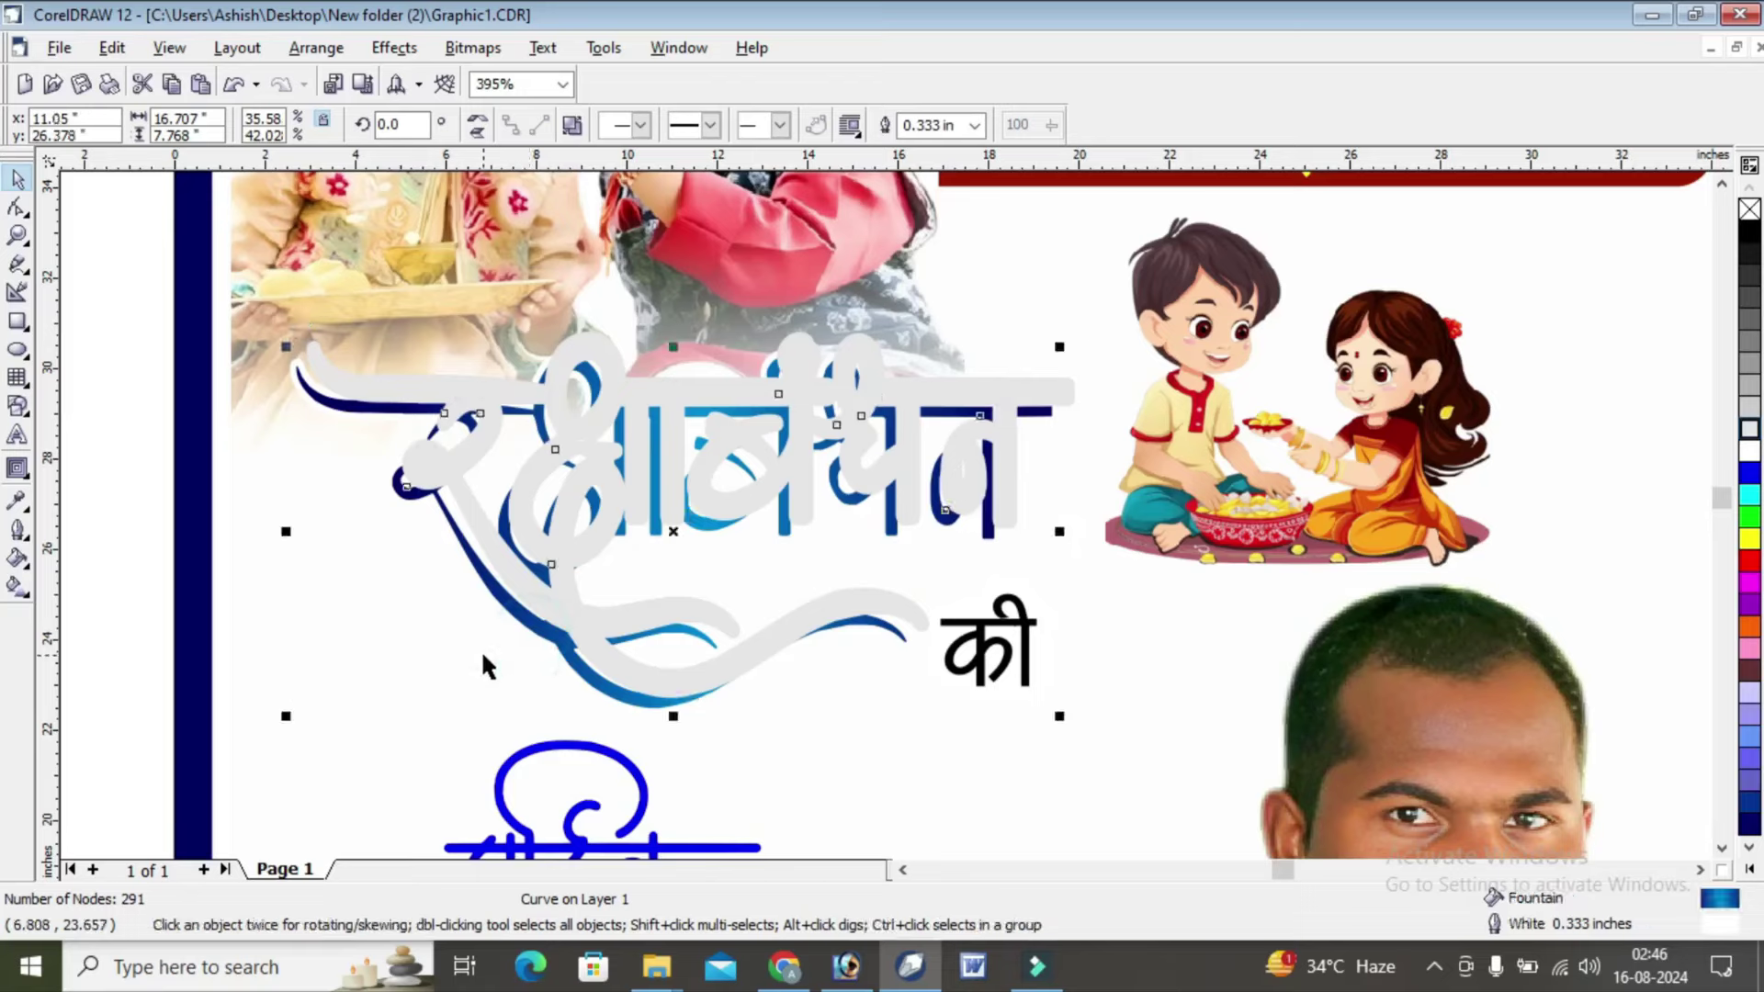
right_click(484, 665)
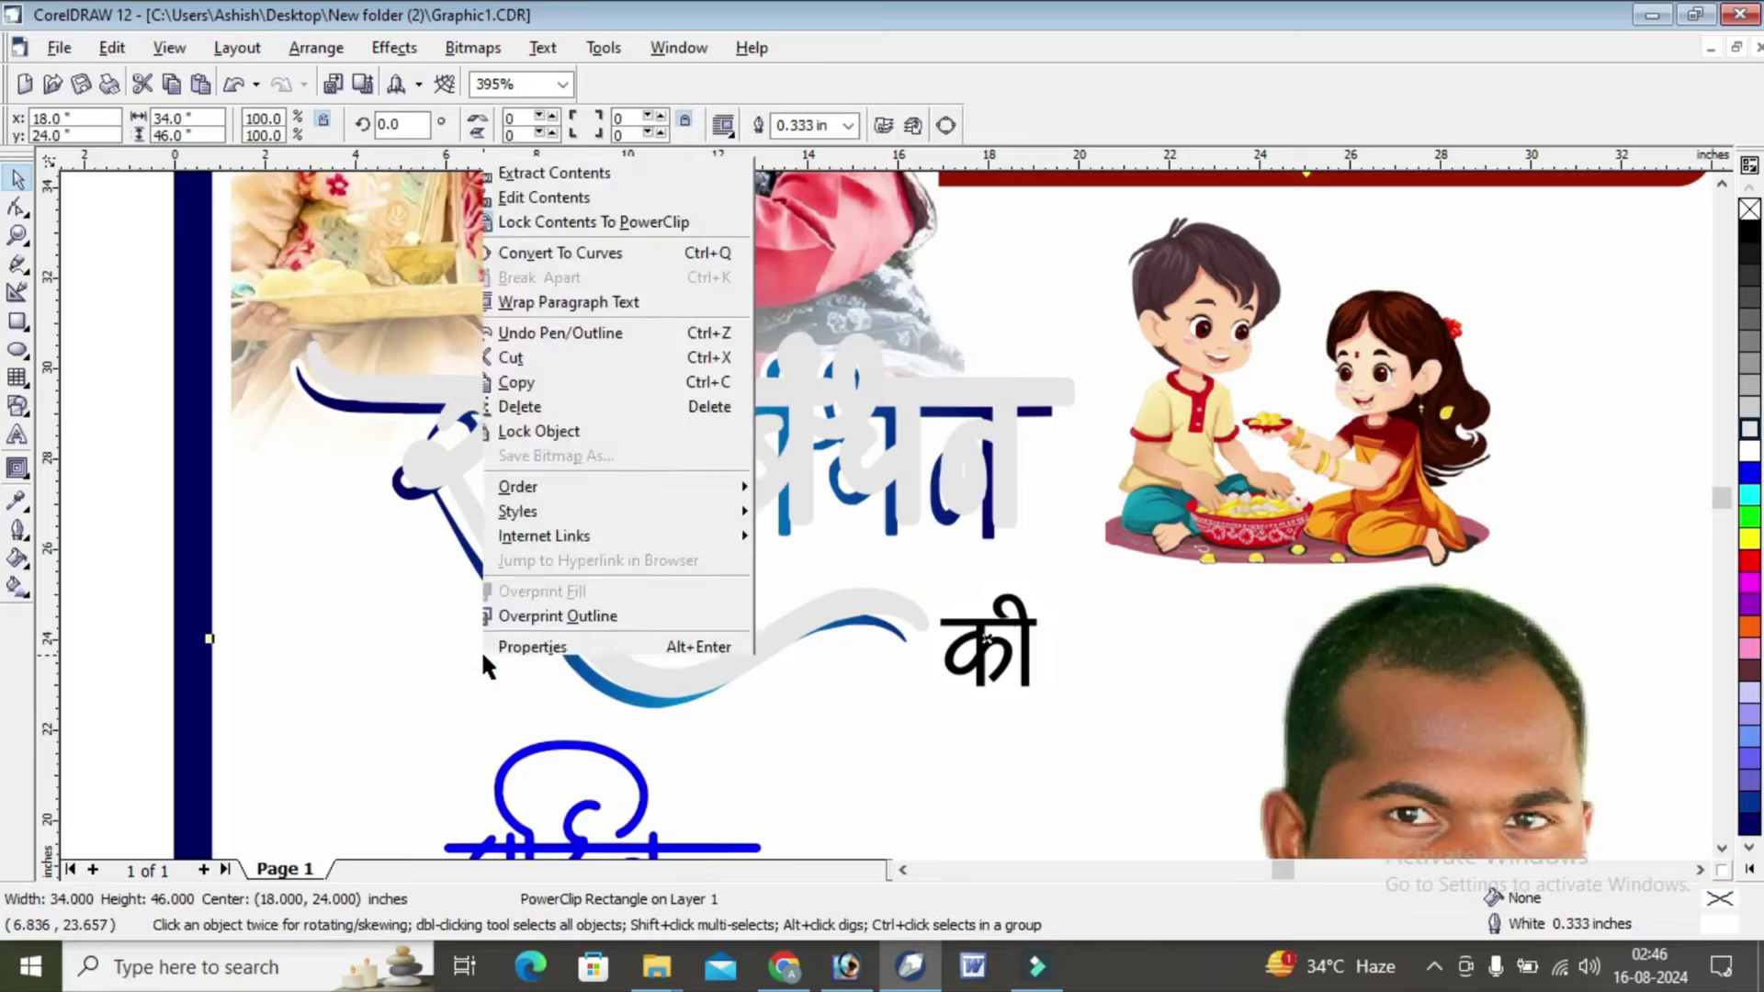
left_click(130, 422)
left_click(464, 559)
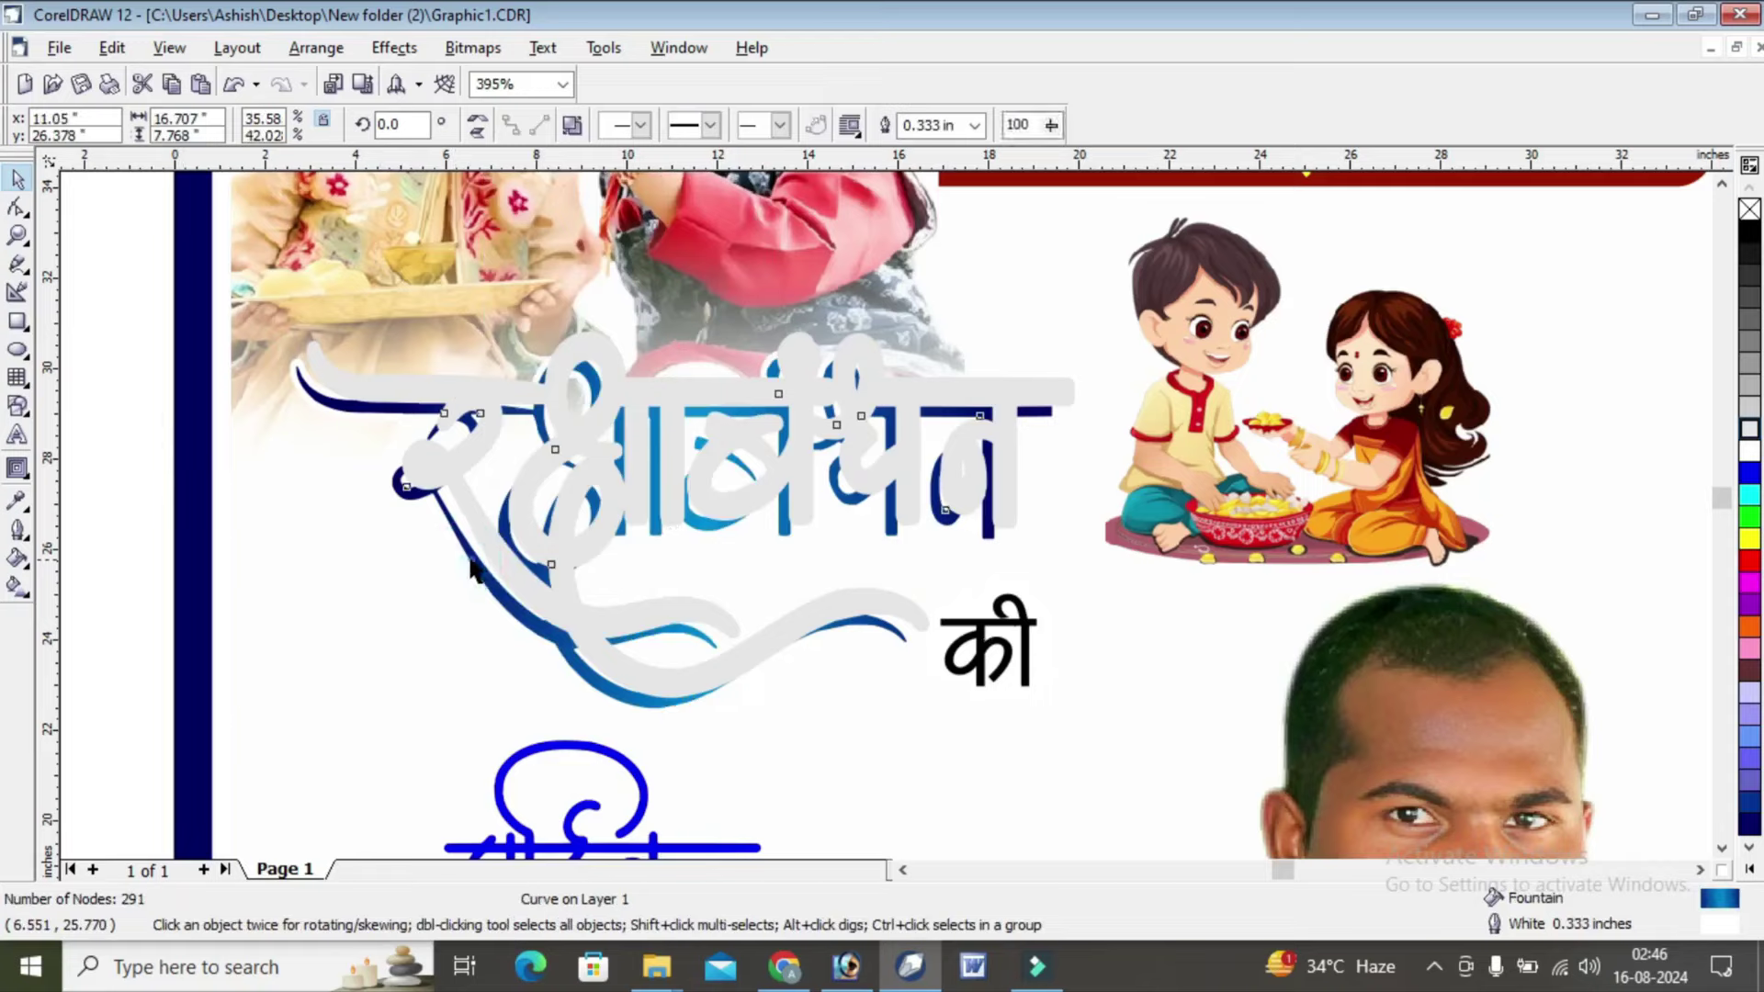
left_click_drag(474, 569, 420, 590)
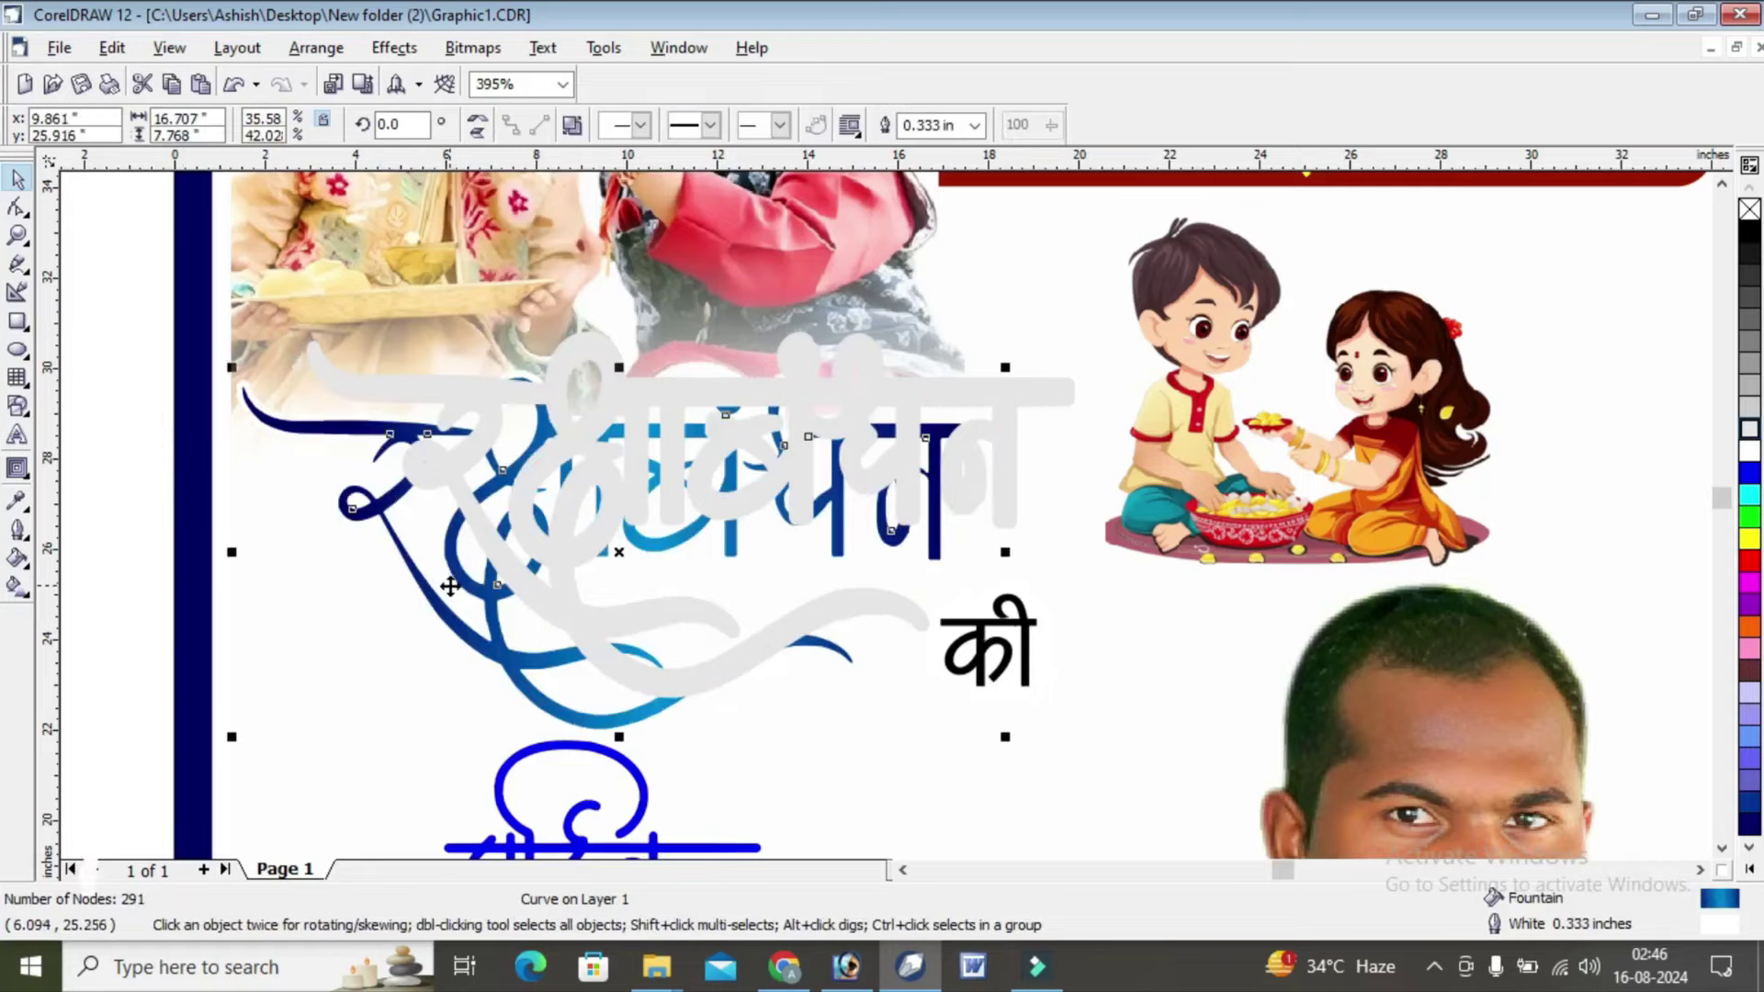
right_click(449, 586)
left_click(549, 386)
mouse_move(593, 384)
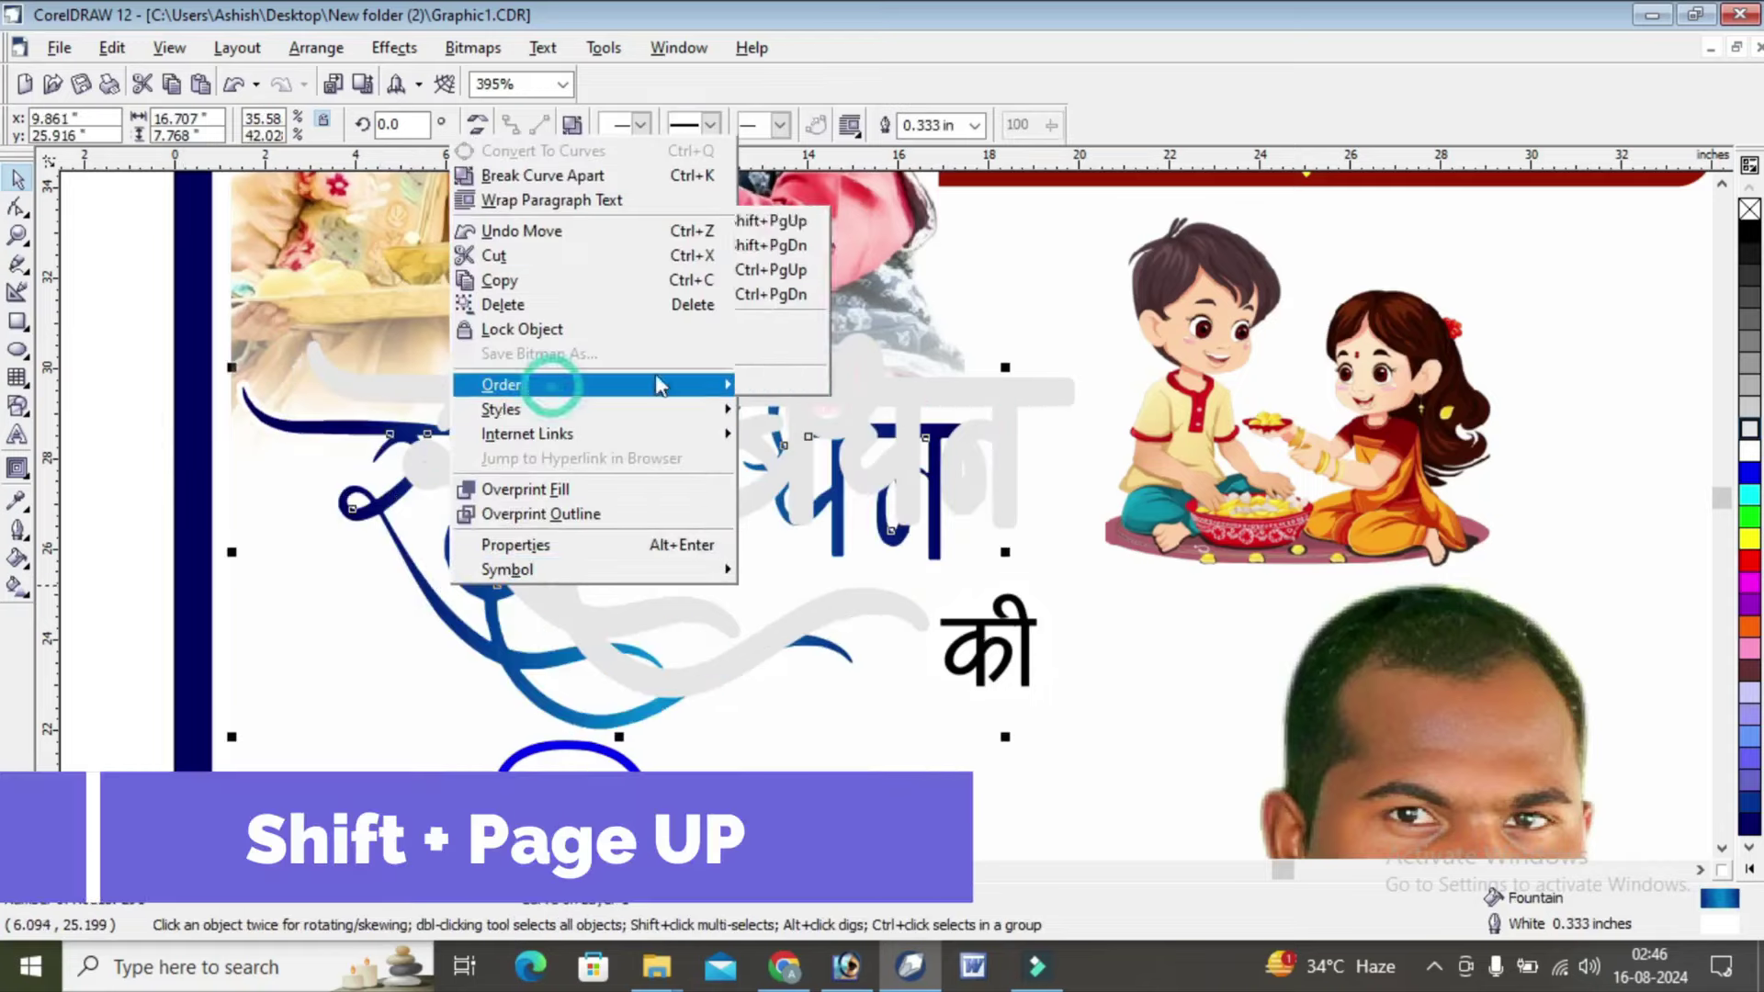
left_click(868, 223)
left_click_drag(823, 468, 867, 427)
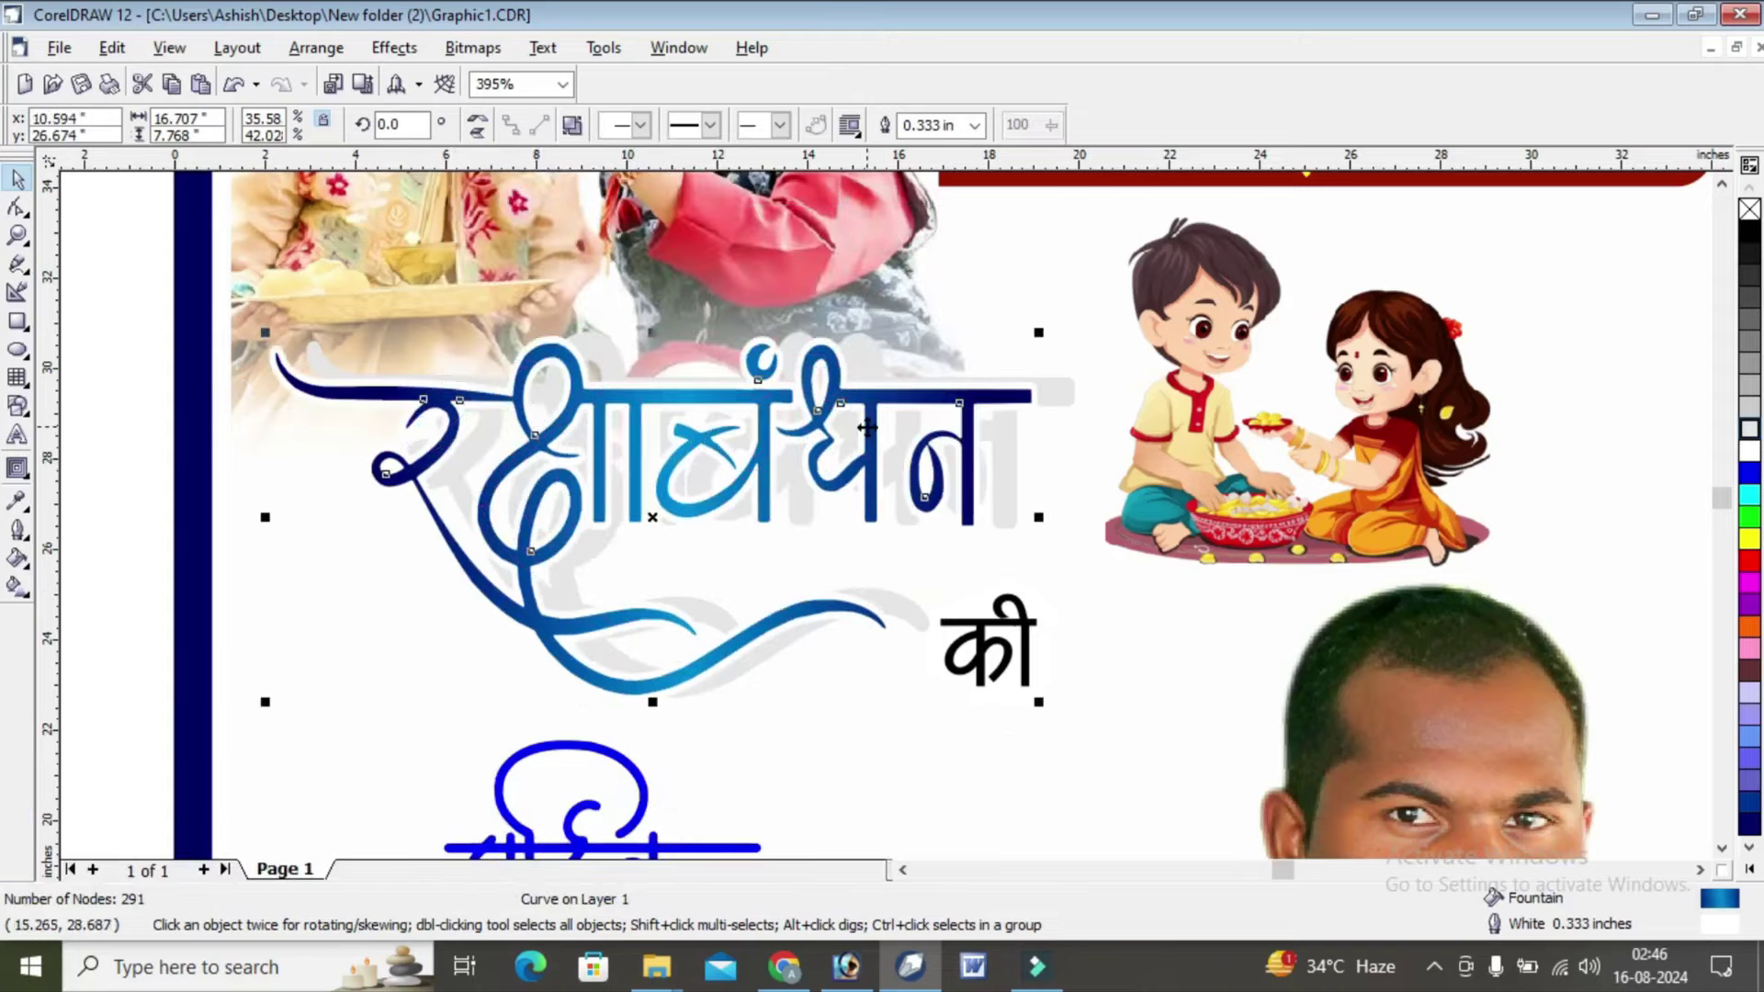
left_click_drag(867, 427, 906, 408)
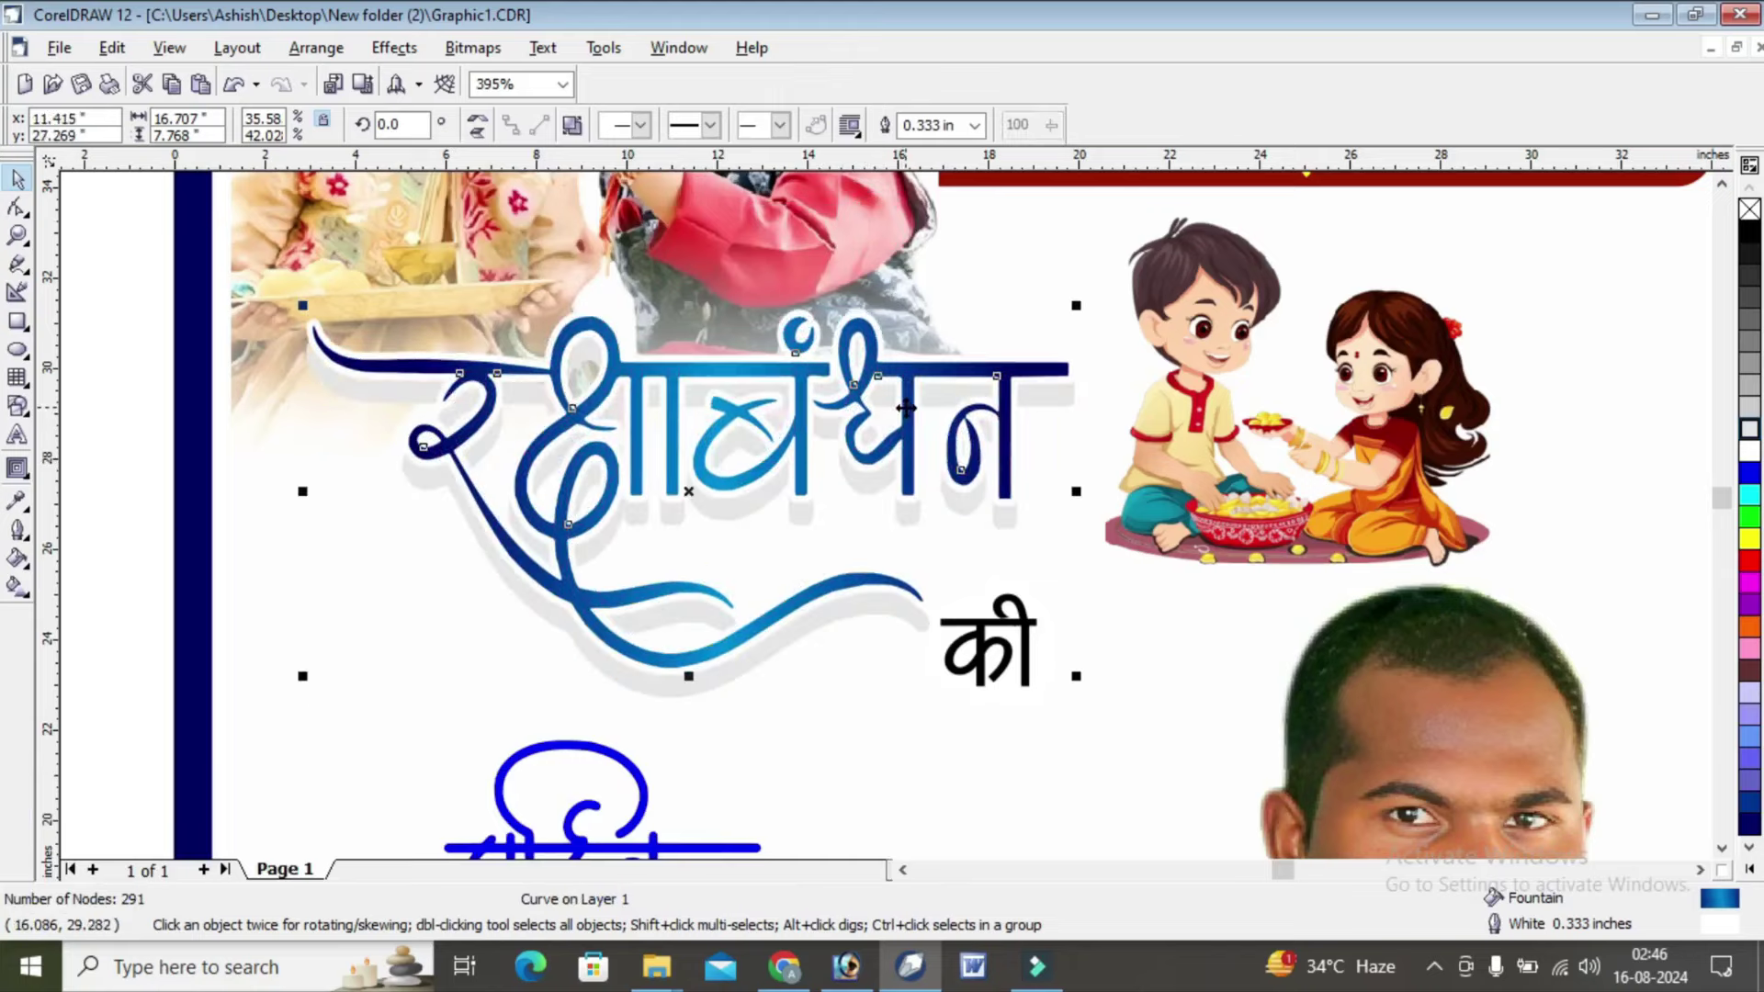
- Nudge the title slightly, then reposition the word की and colour it red
scroll(933, 432, "down", 2)
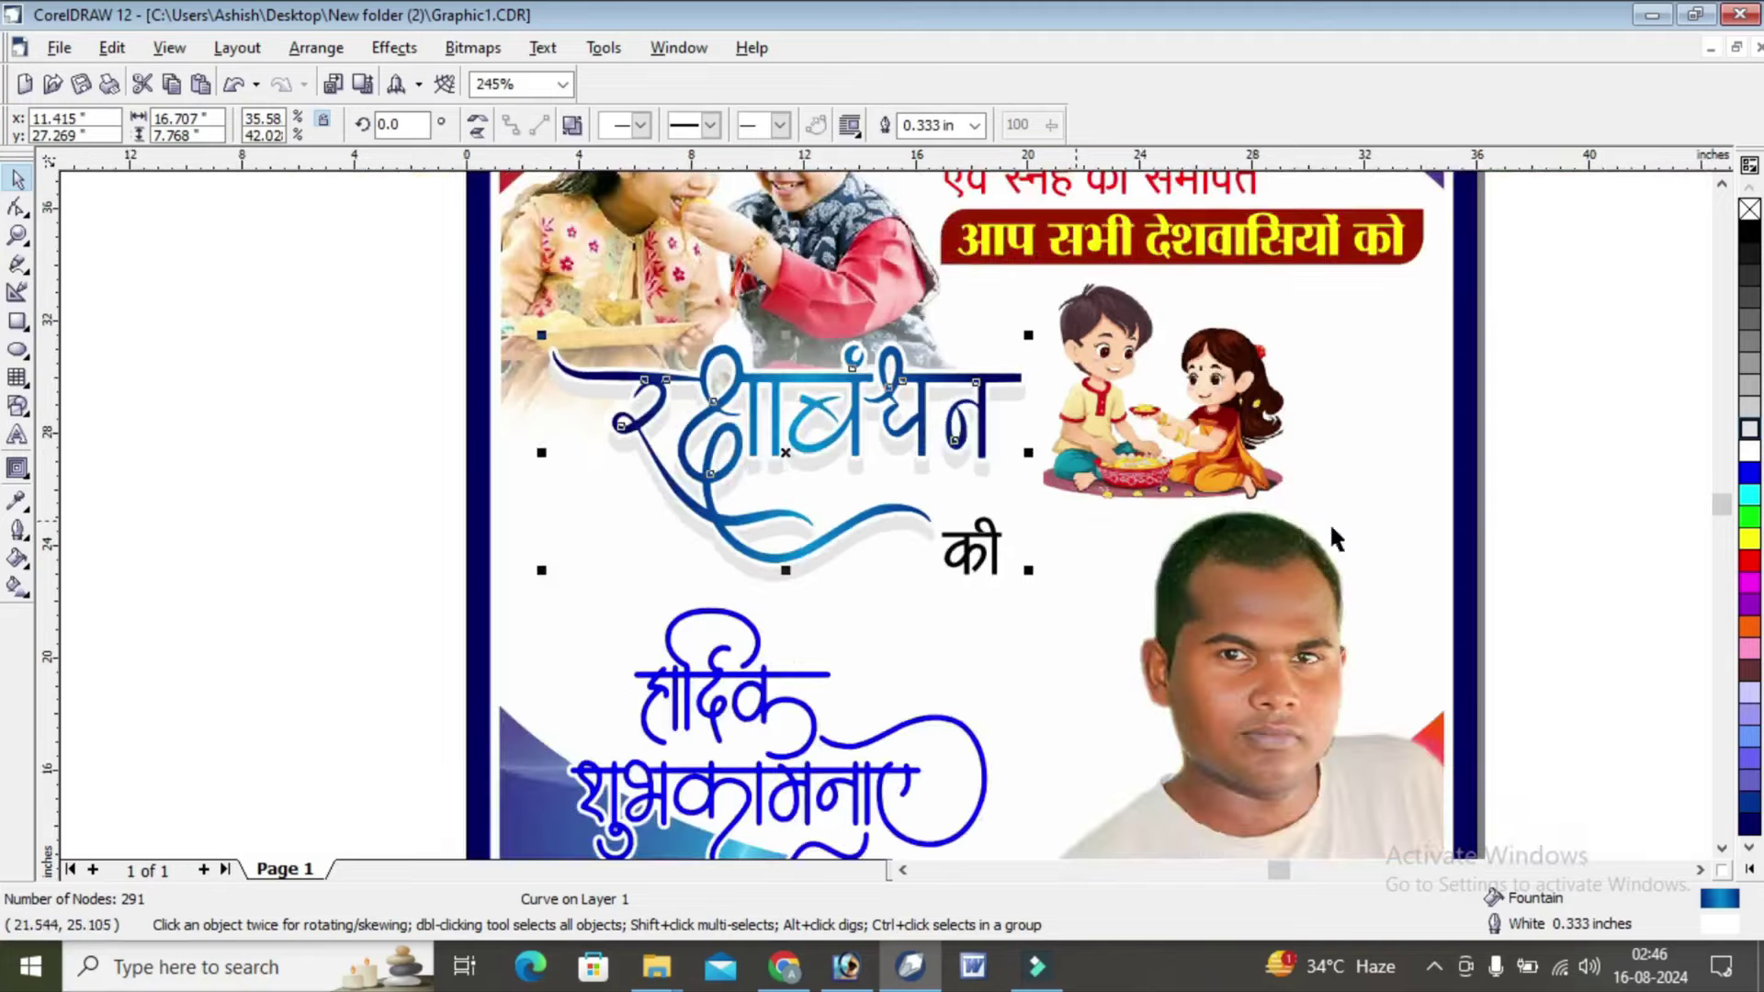
left_click(1559, 453)
left_click(862, 395)
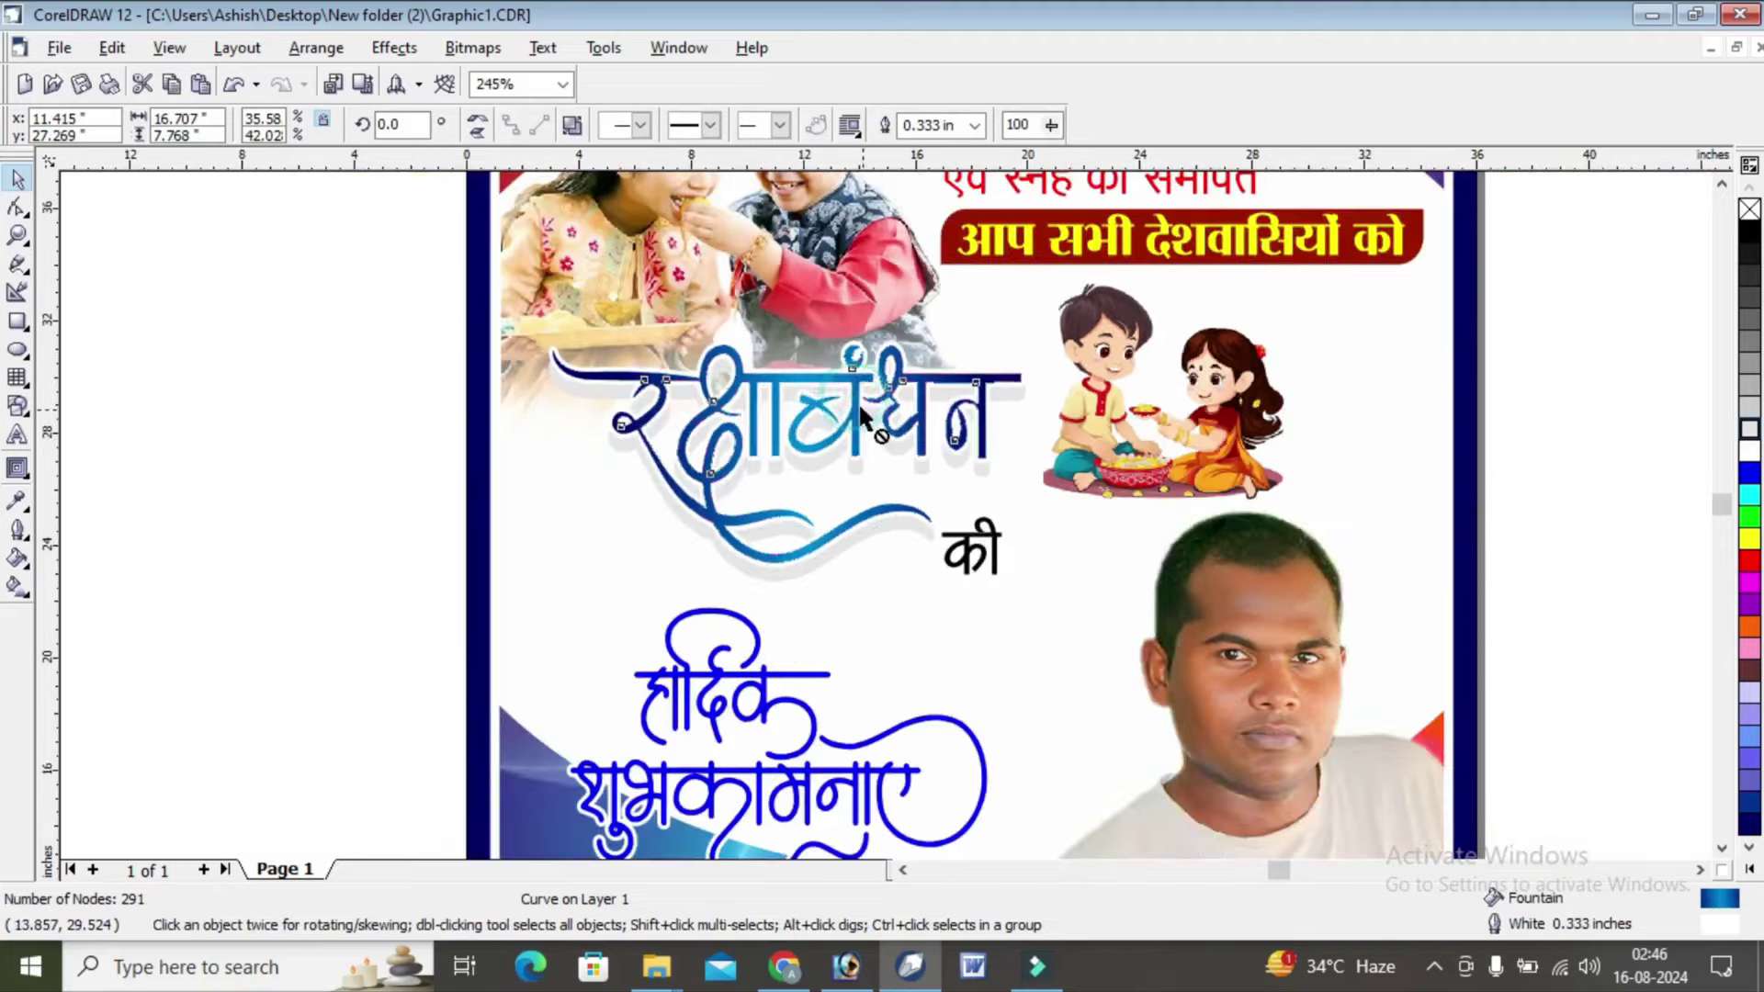
left_click_drag(862, 414, 862, 397)
left_click(1496, 437)
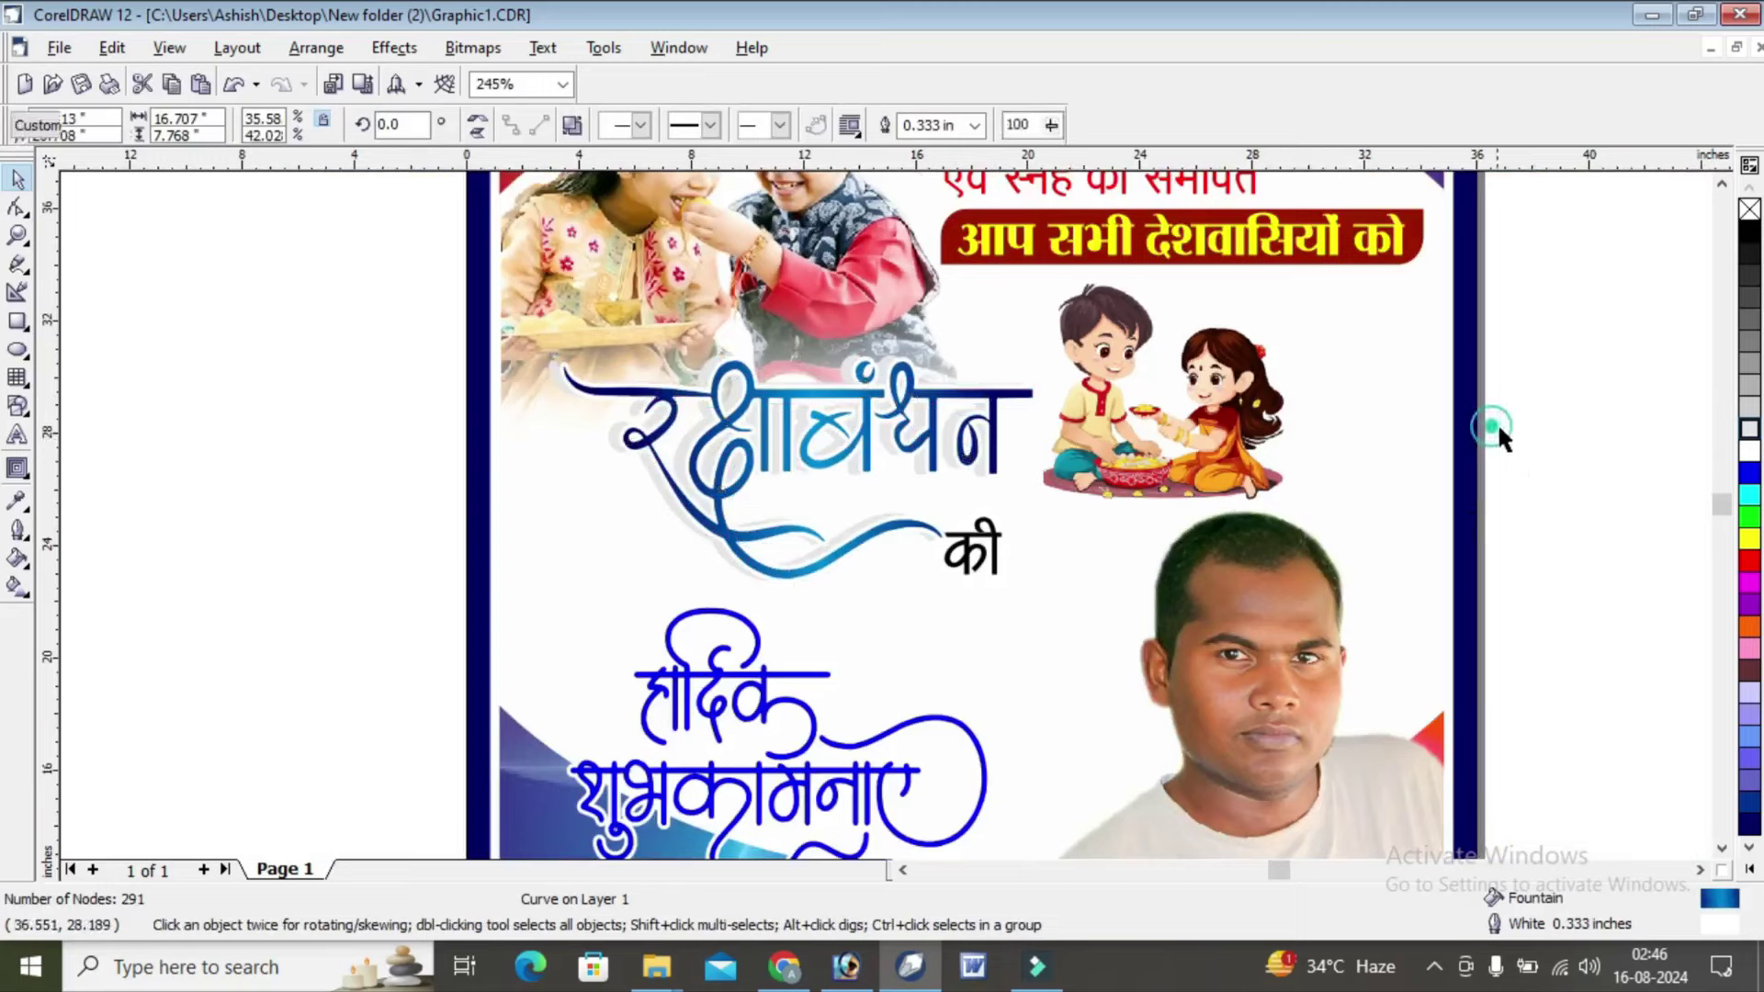
left_click_drag(961, 550, 1025, 519)
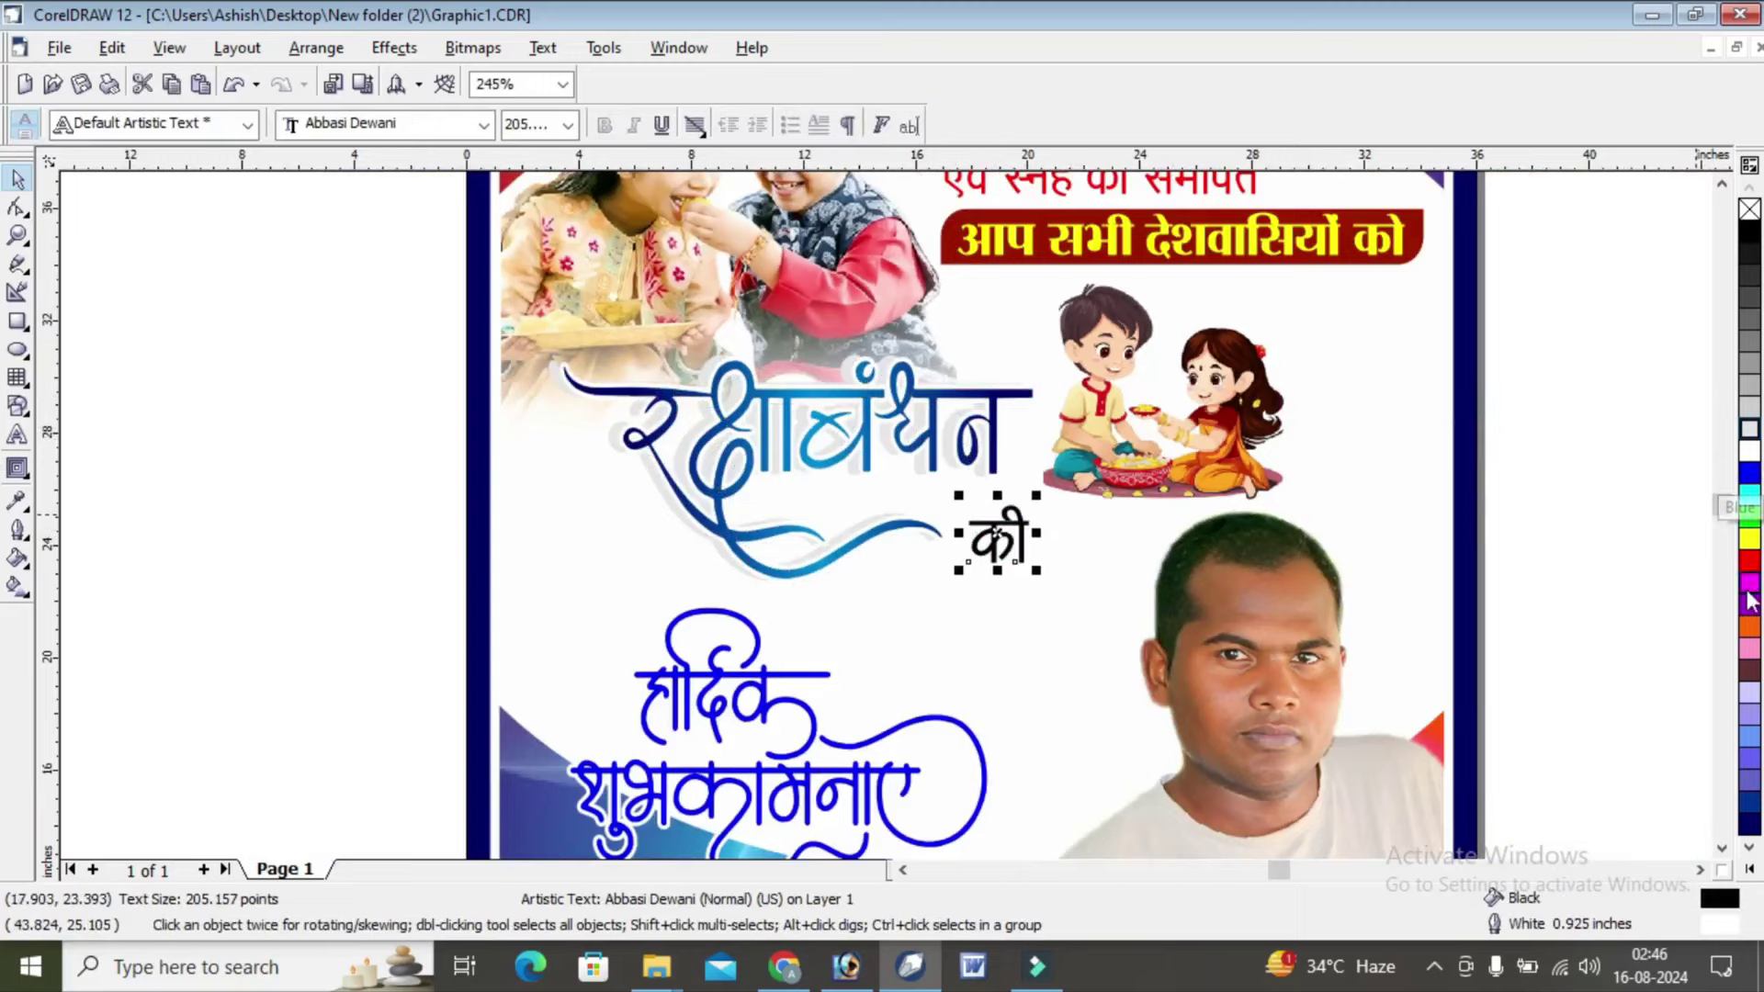
left_click(1749, 562)
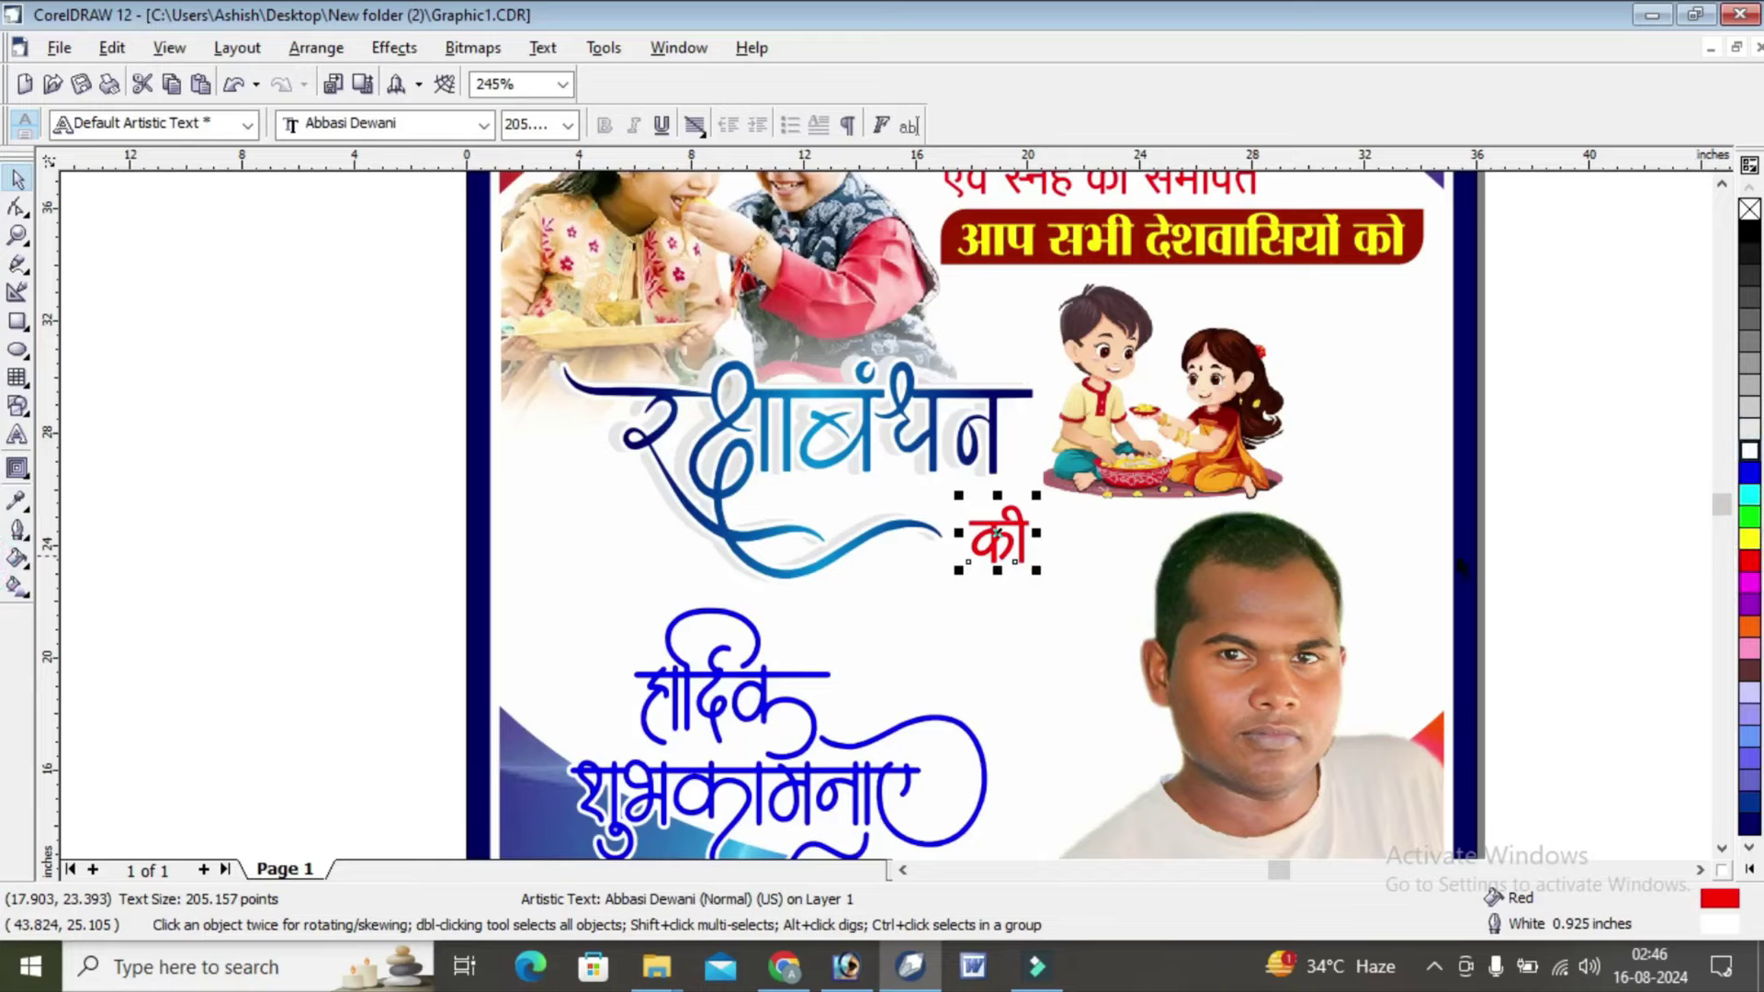
left_click(1490, 513)
- Zoom in on the title and fine-tune its position over the grey shadow
double_click(17, 235)
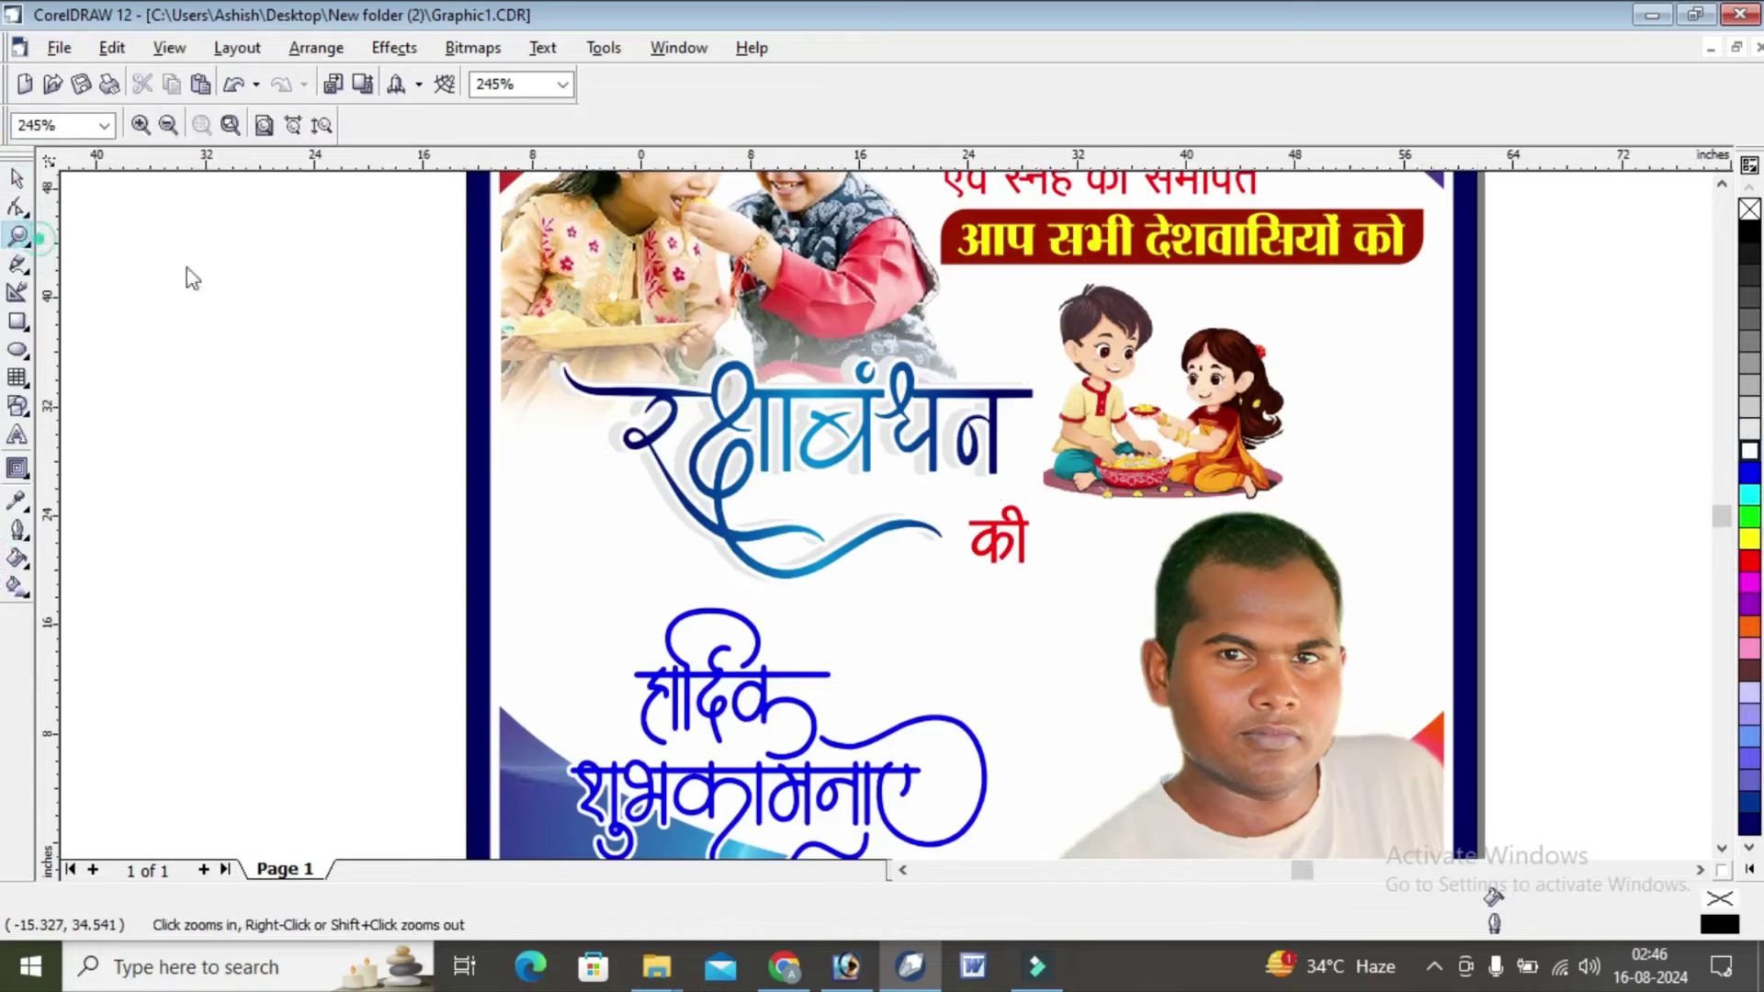
left_click_drag(599, 377, 1112, 606)
left_click_drag(347, 257, 1240, 630)
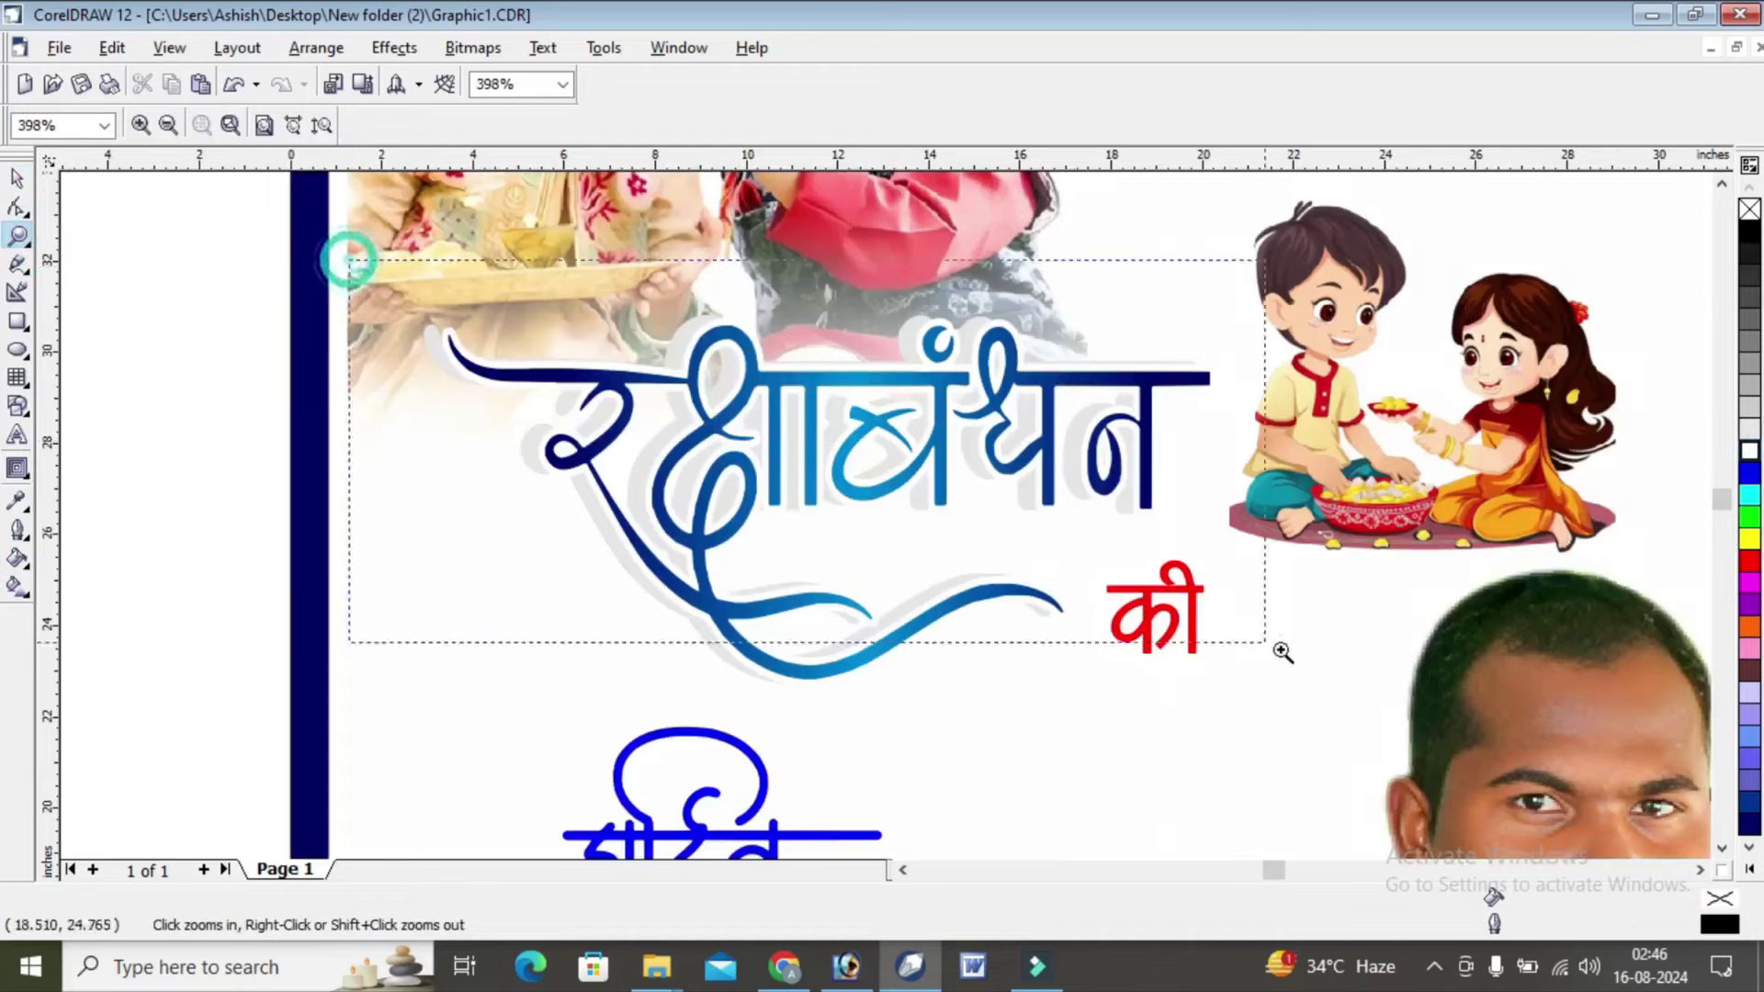
left_click(17, 179)
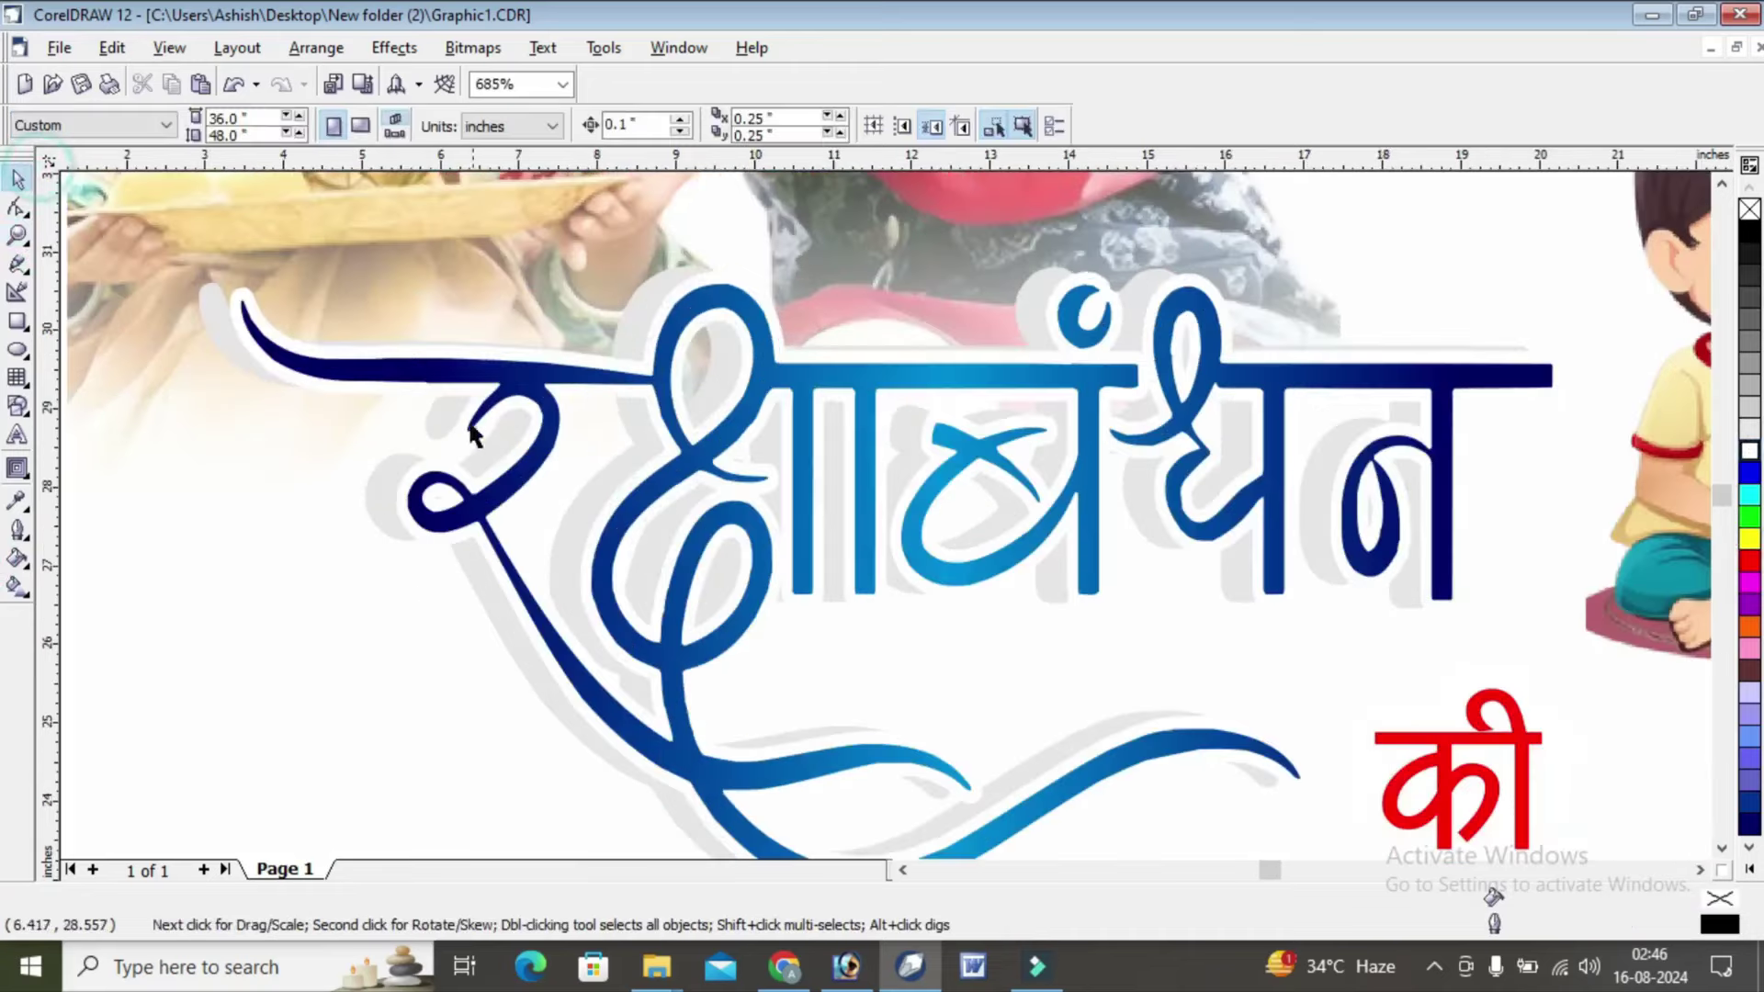
left_click(459, 370)
left_click_drag(459, 370, 450, 361)
scroll(506, 361, "down", 2)
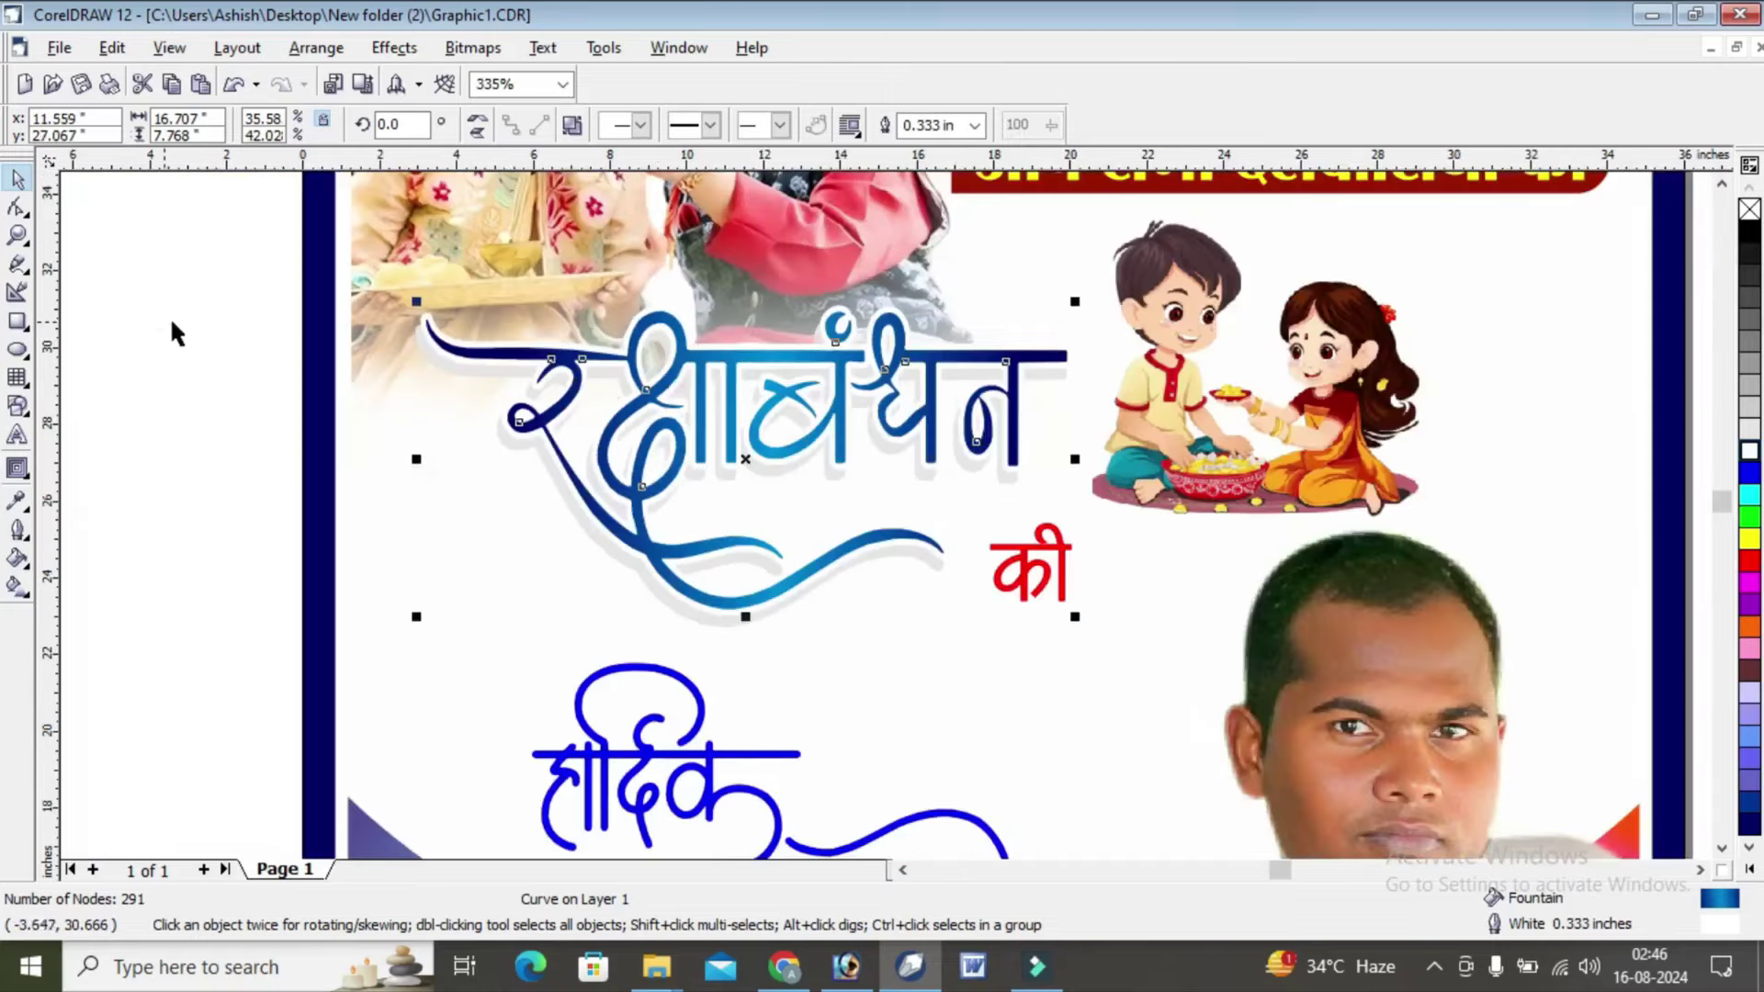
left_click(162, 317)
scroll(1724, 857, "down", 4)
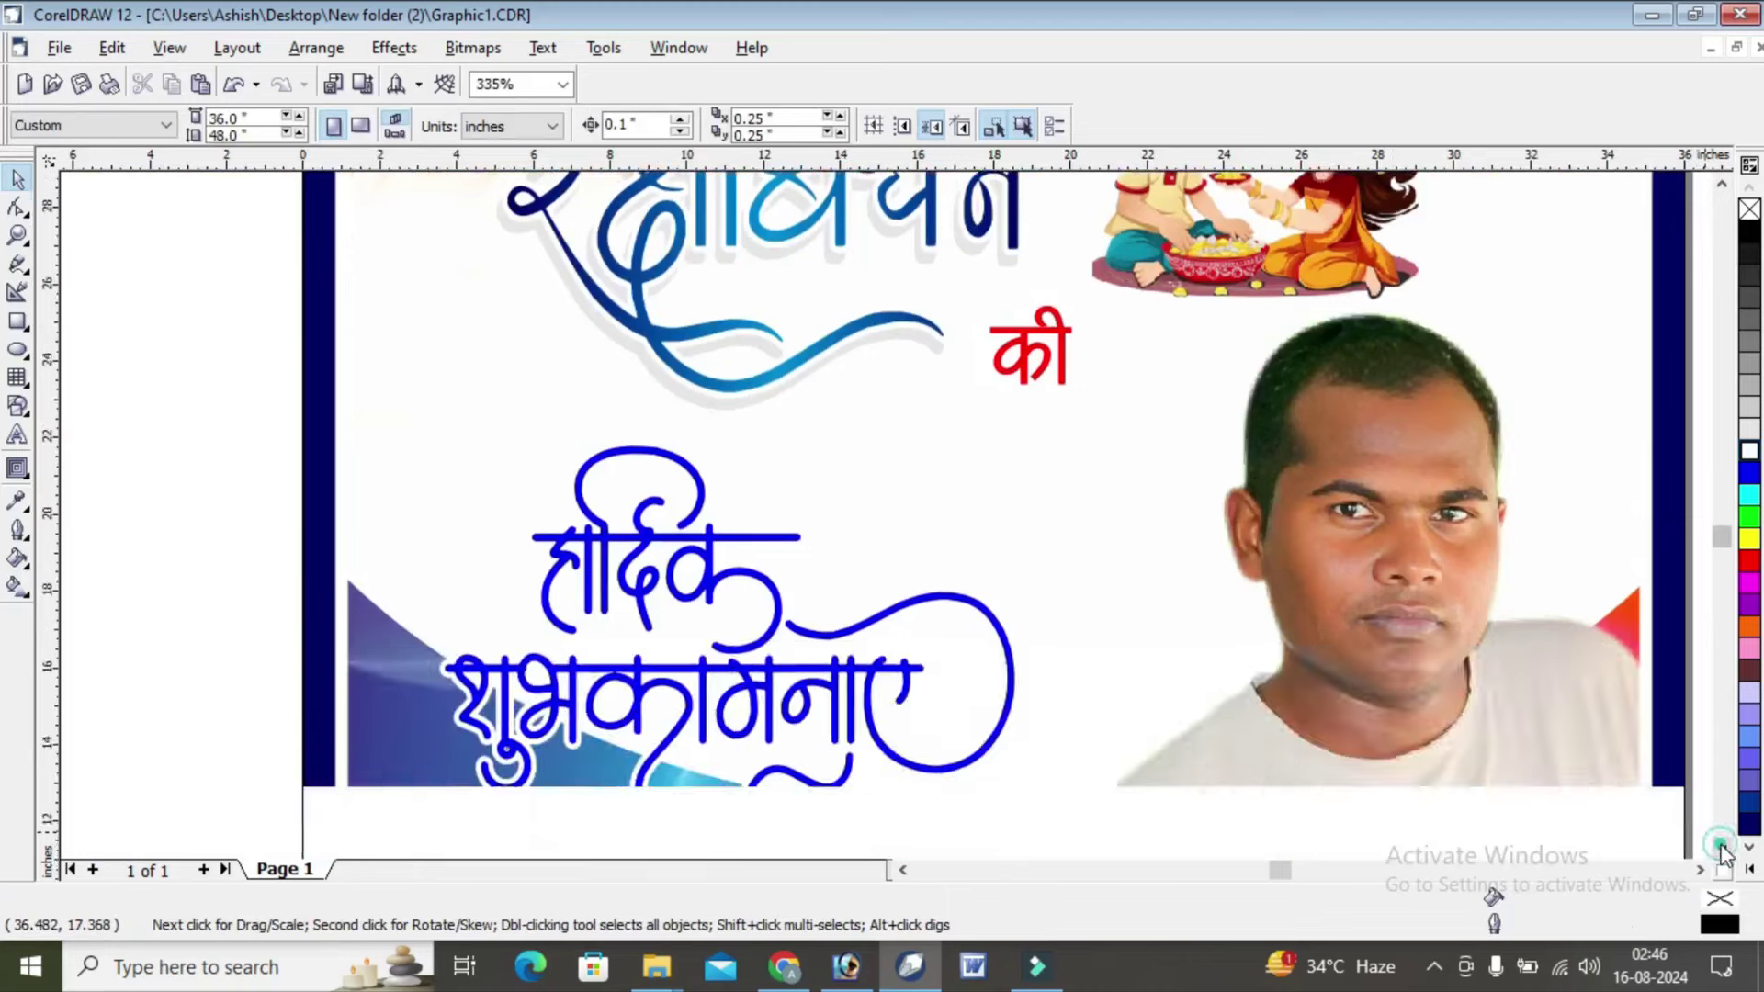
- Shift the हार्दिक शुभकामनाएं heading right, shrink it, recolour it red, then zoom to the lower half
left_click(902, 602)
left_click_drag(903, 602, 1048, 554)
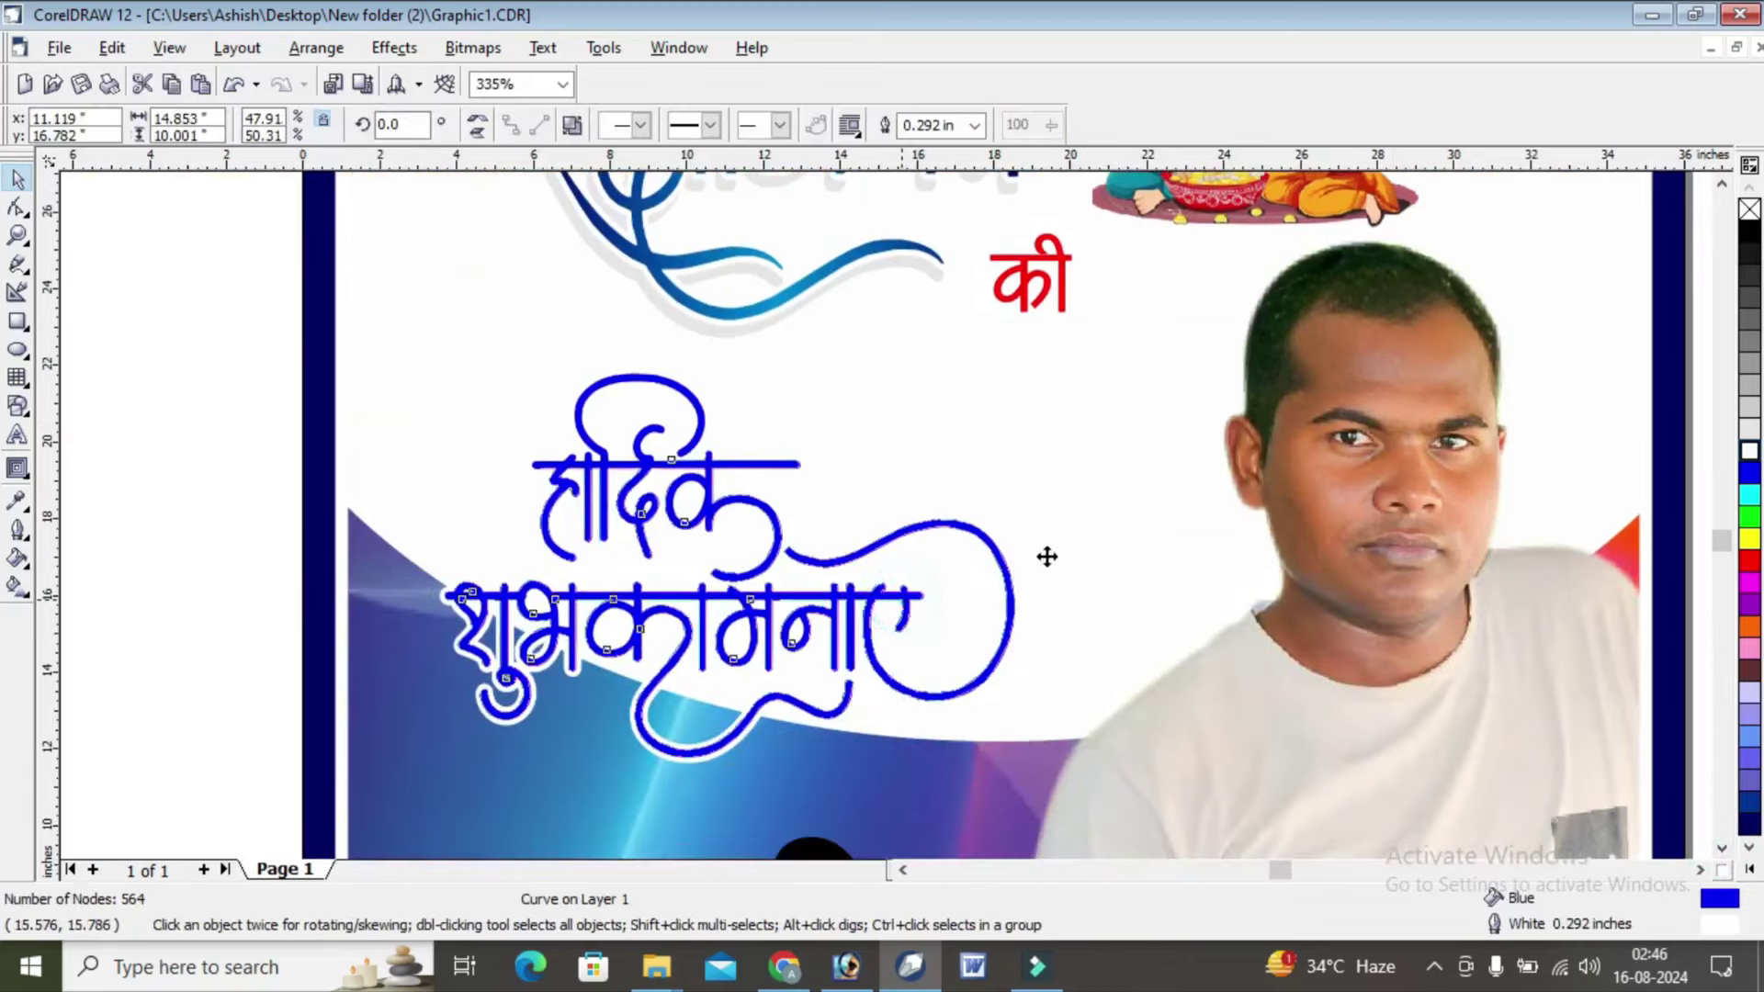
left_click_drag(1048, 554, 1099, 549)
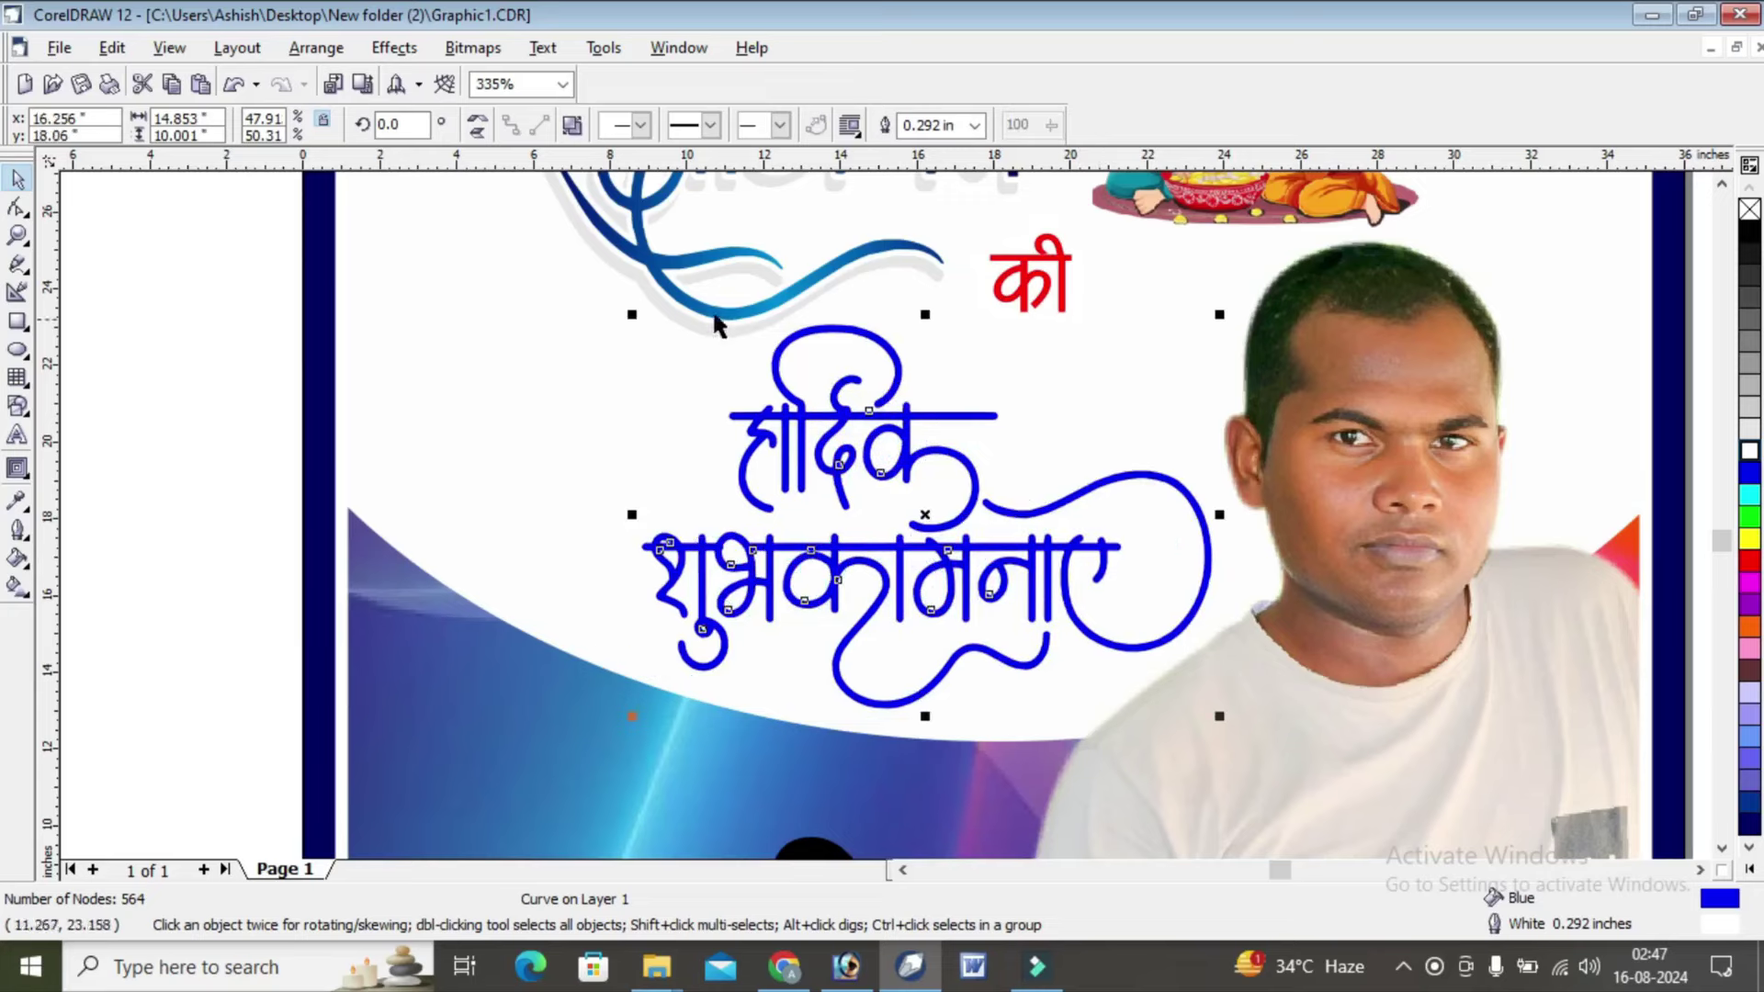
mouse_move(637, 319)
left_mouse_down()
mouse_move(953, 391)
mouse_move(958, 450)
left_mouse_up()
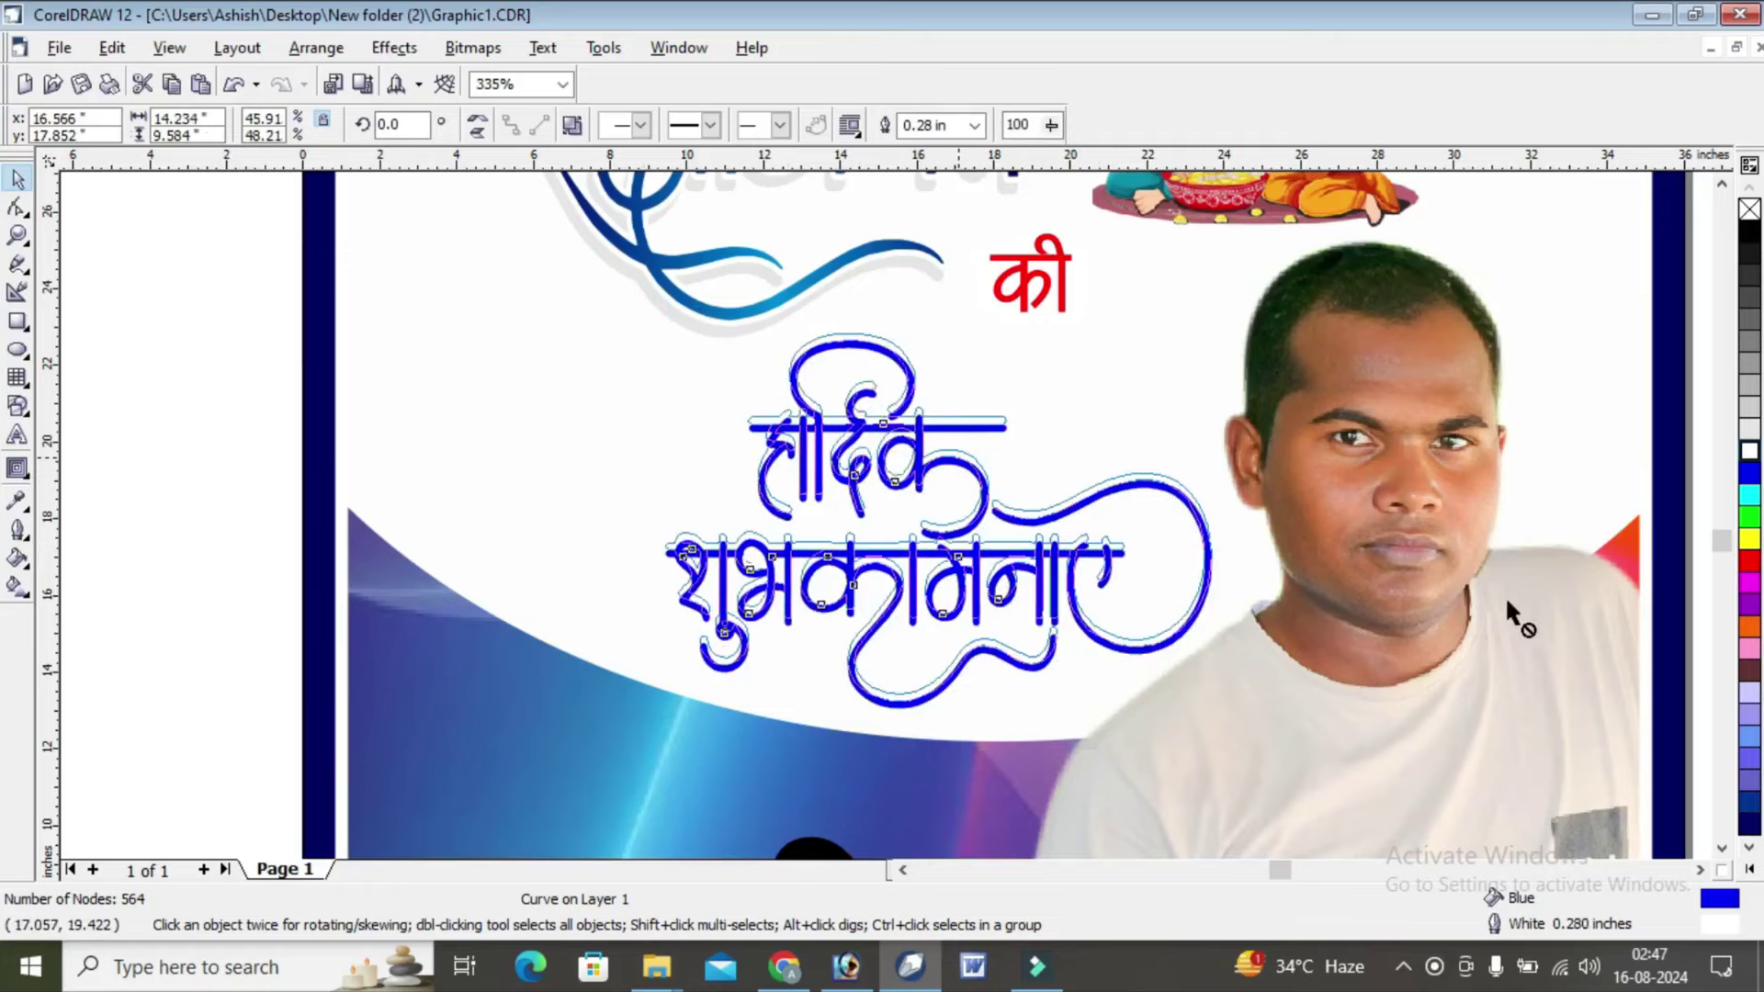
left_click(1753, 565)
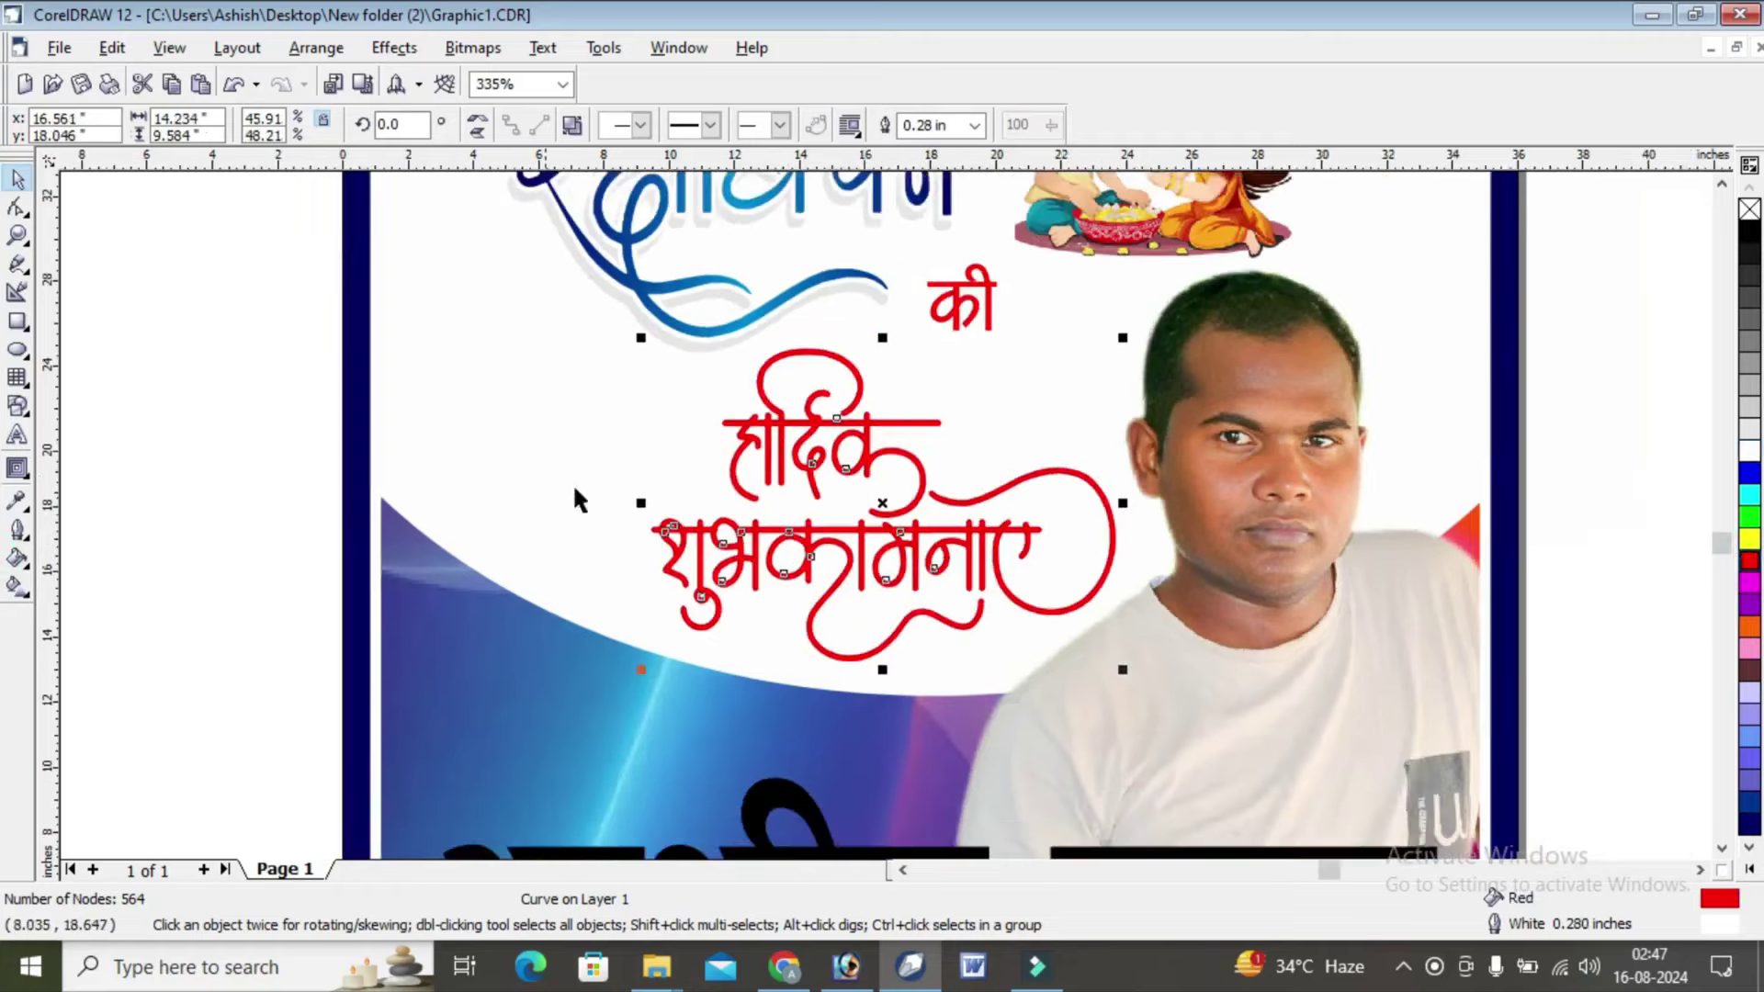
key("shift+F4")
left_click(1406, 391)
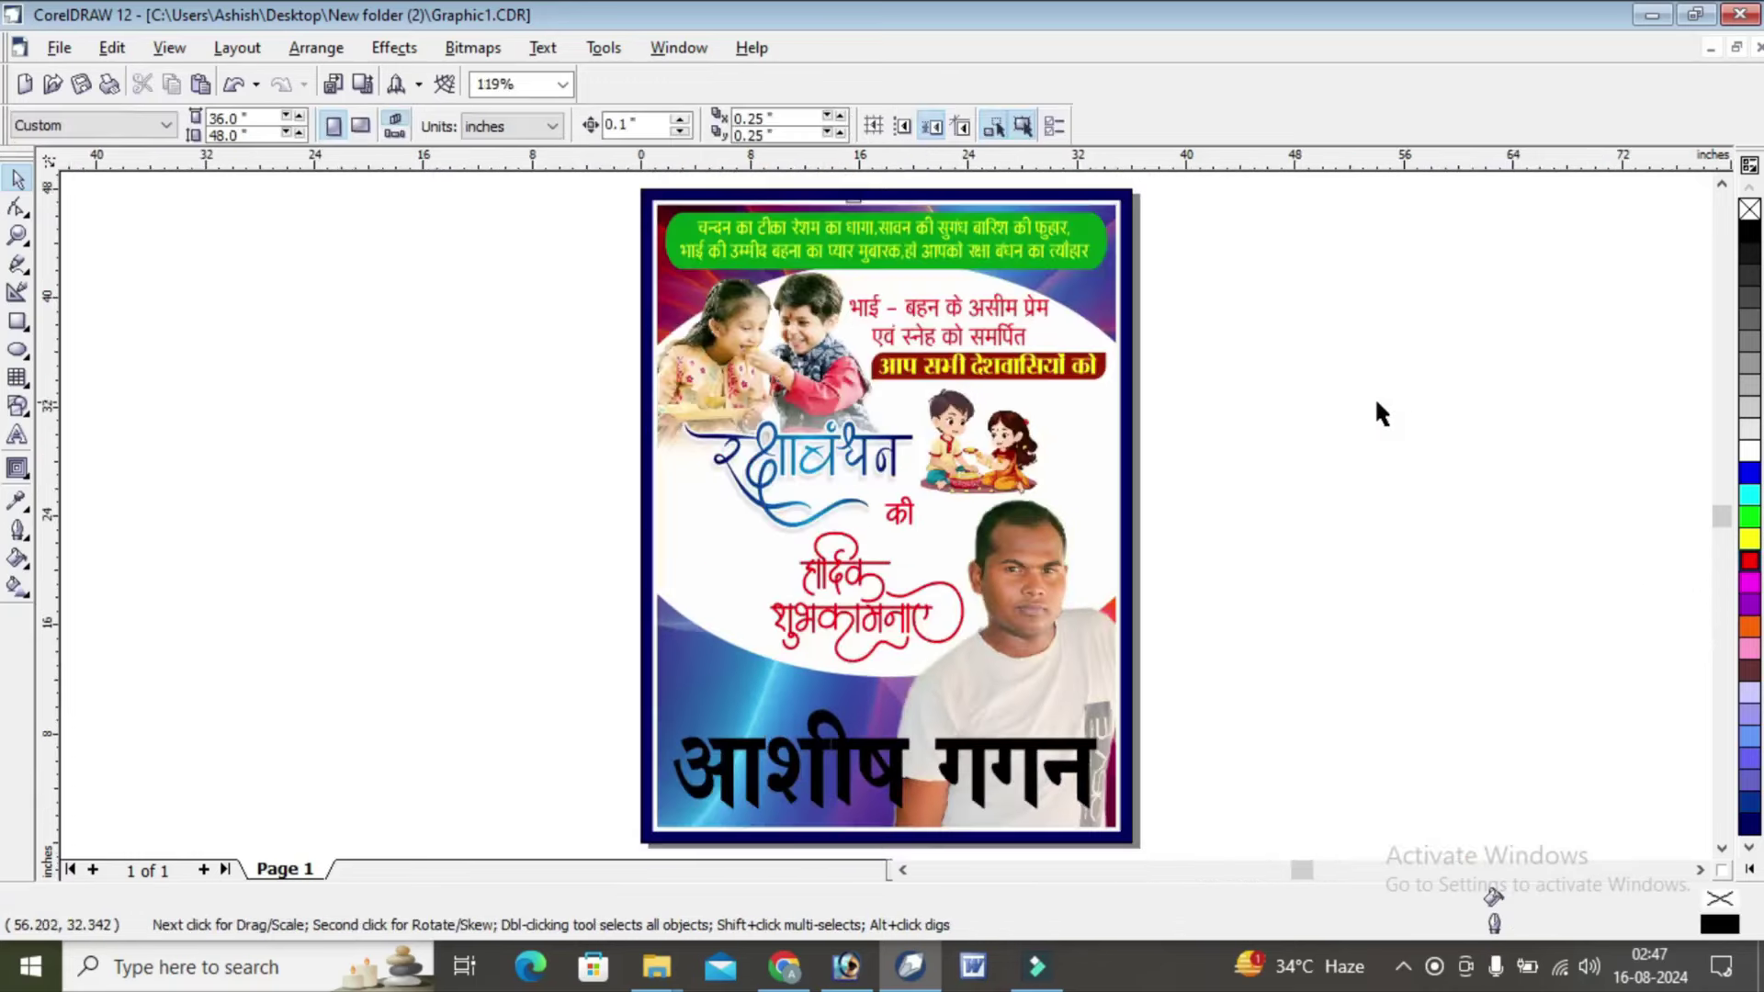
left_click(16, 237)
left_click_drag(493, 410, 1327, 835)
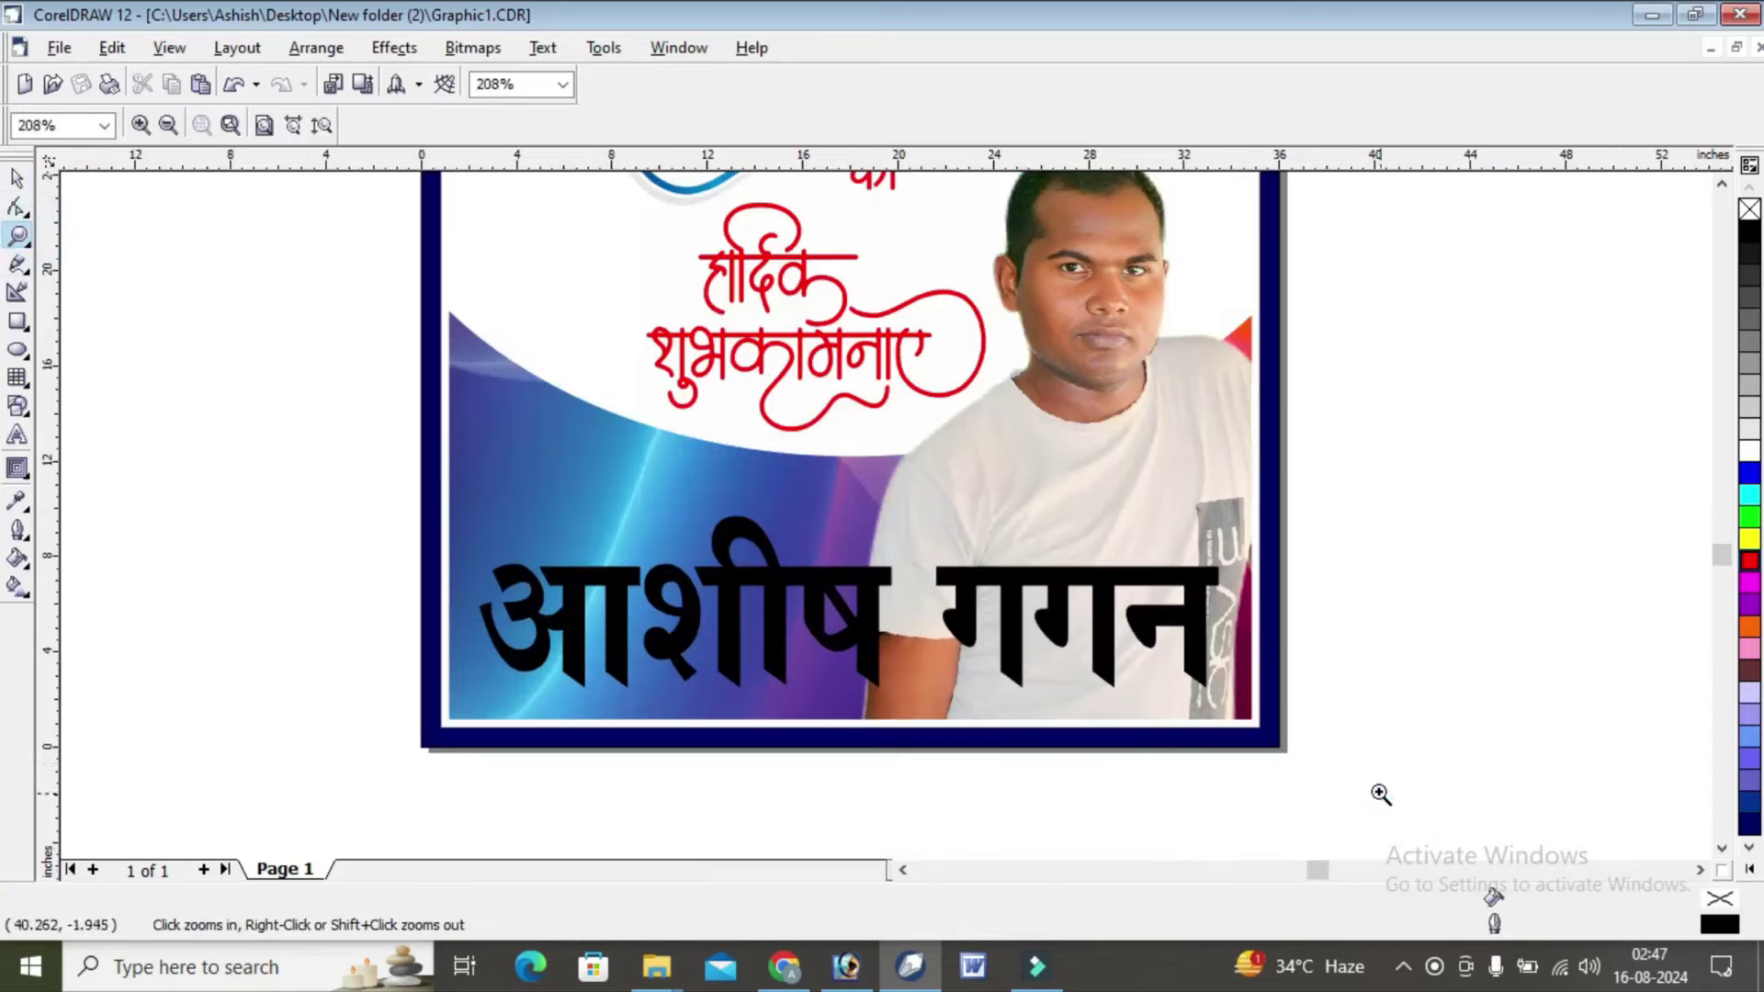
- Fill the name आशीष गगन magenta and give it a white outline
left_click(19, 180)
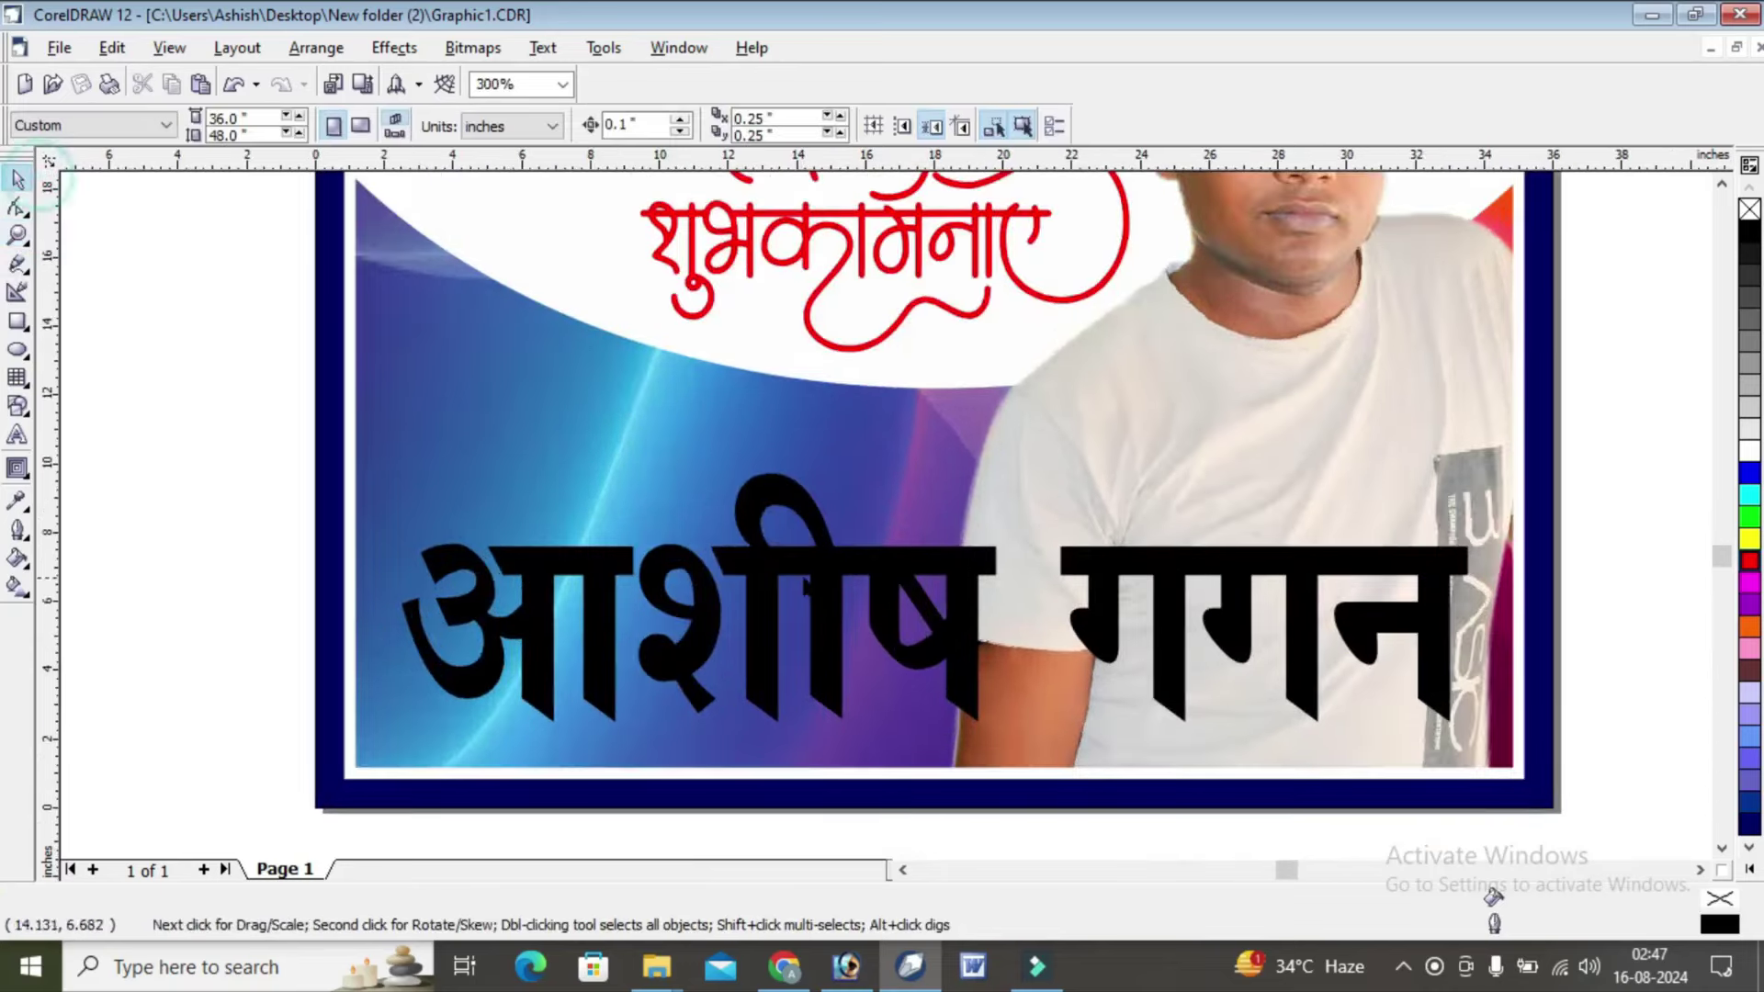
left_click(863, 556)
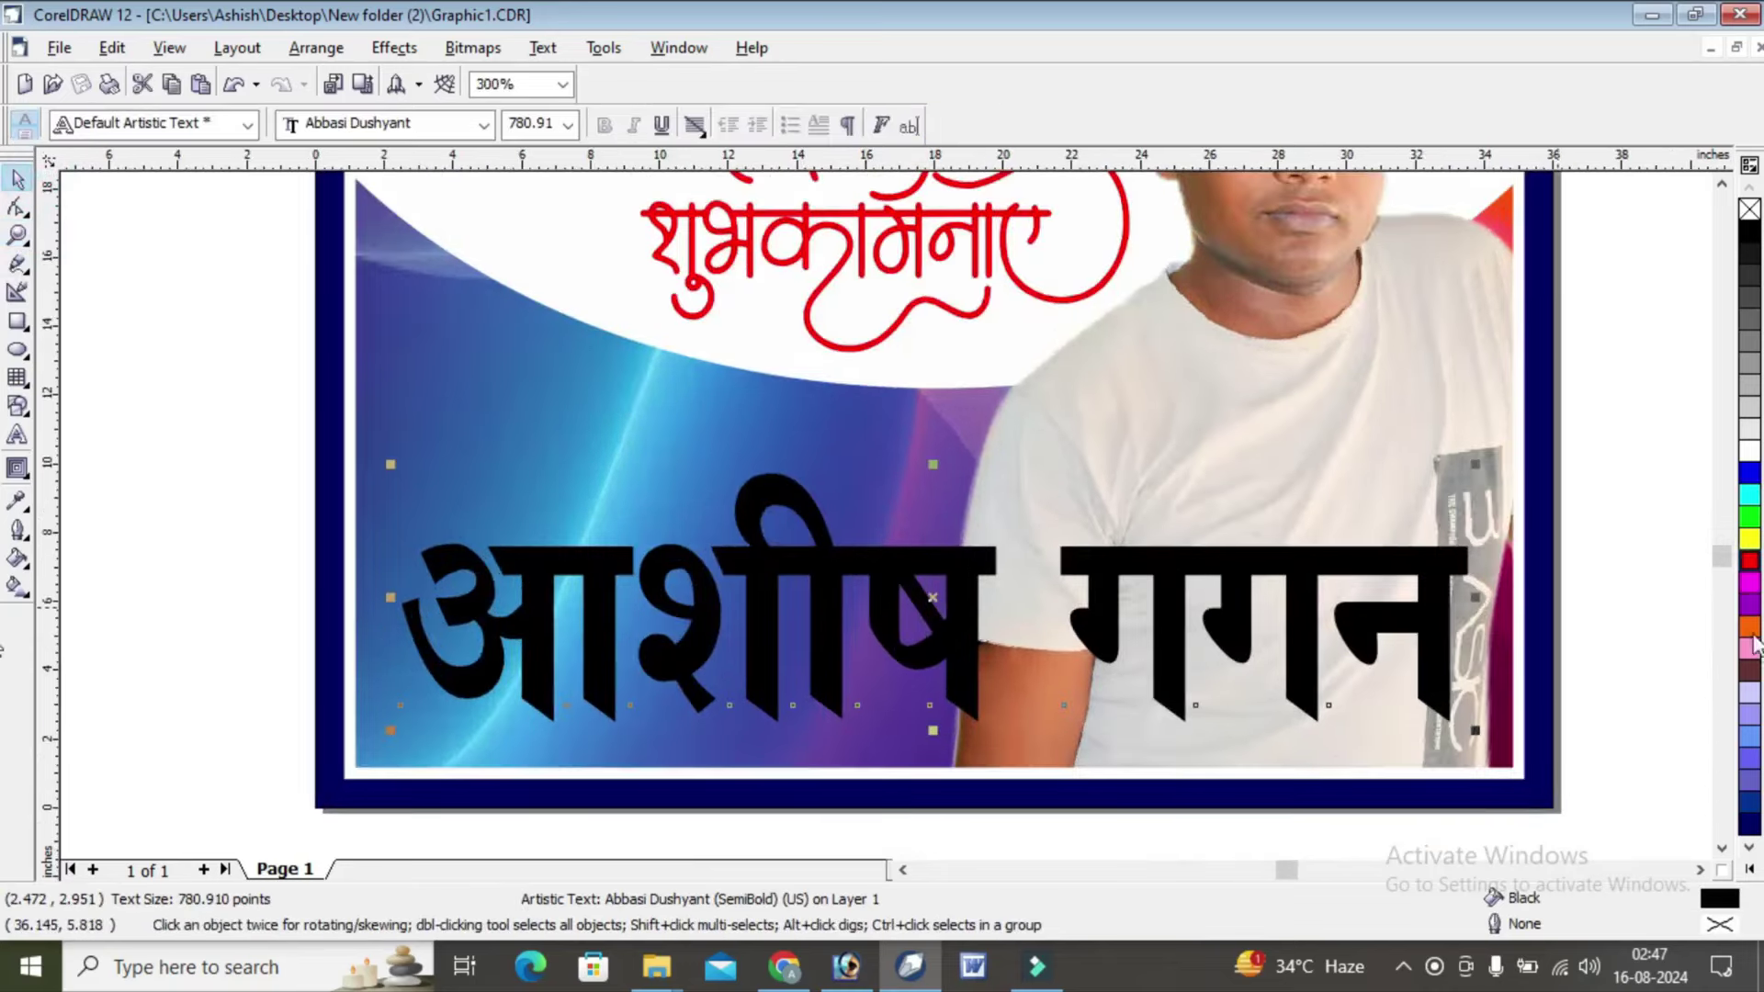
left_click(1749, 584)
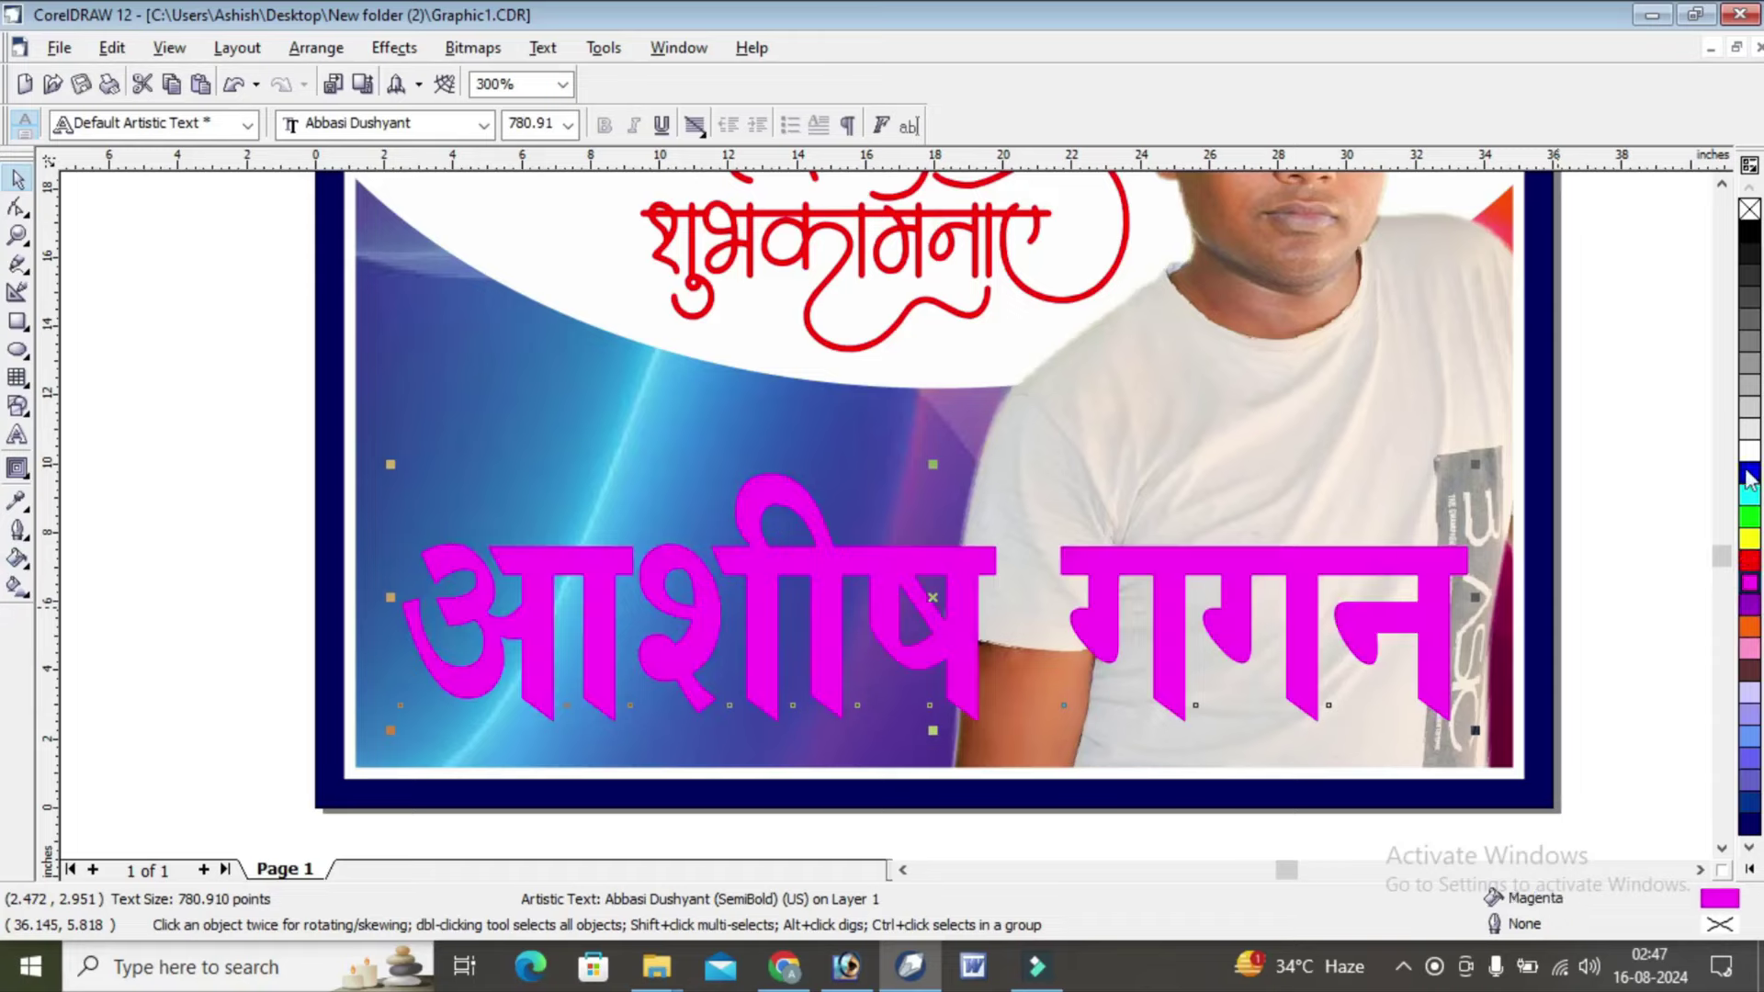
right_click(1750, 452)
- Set the outline to 0.333 in with rounded corners and caps, behind fill, scaling with image
key("F12")
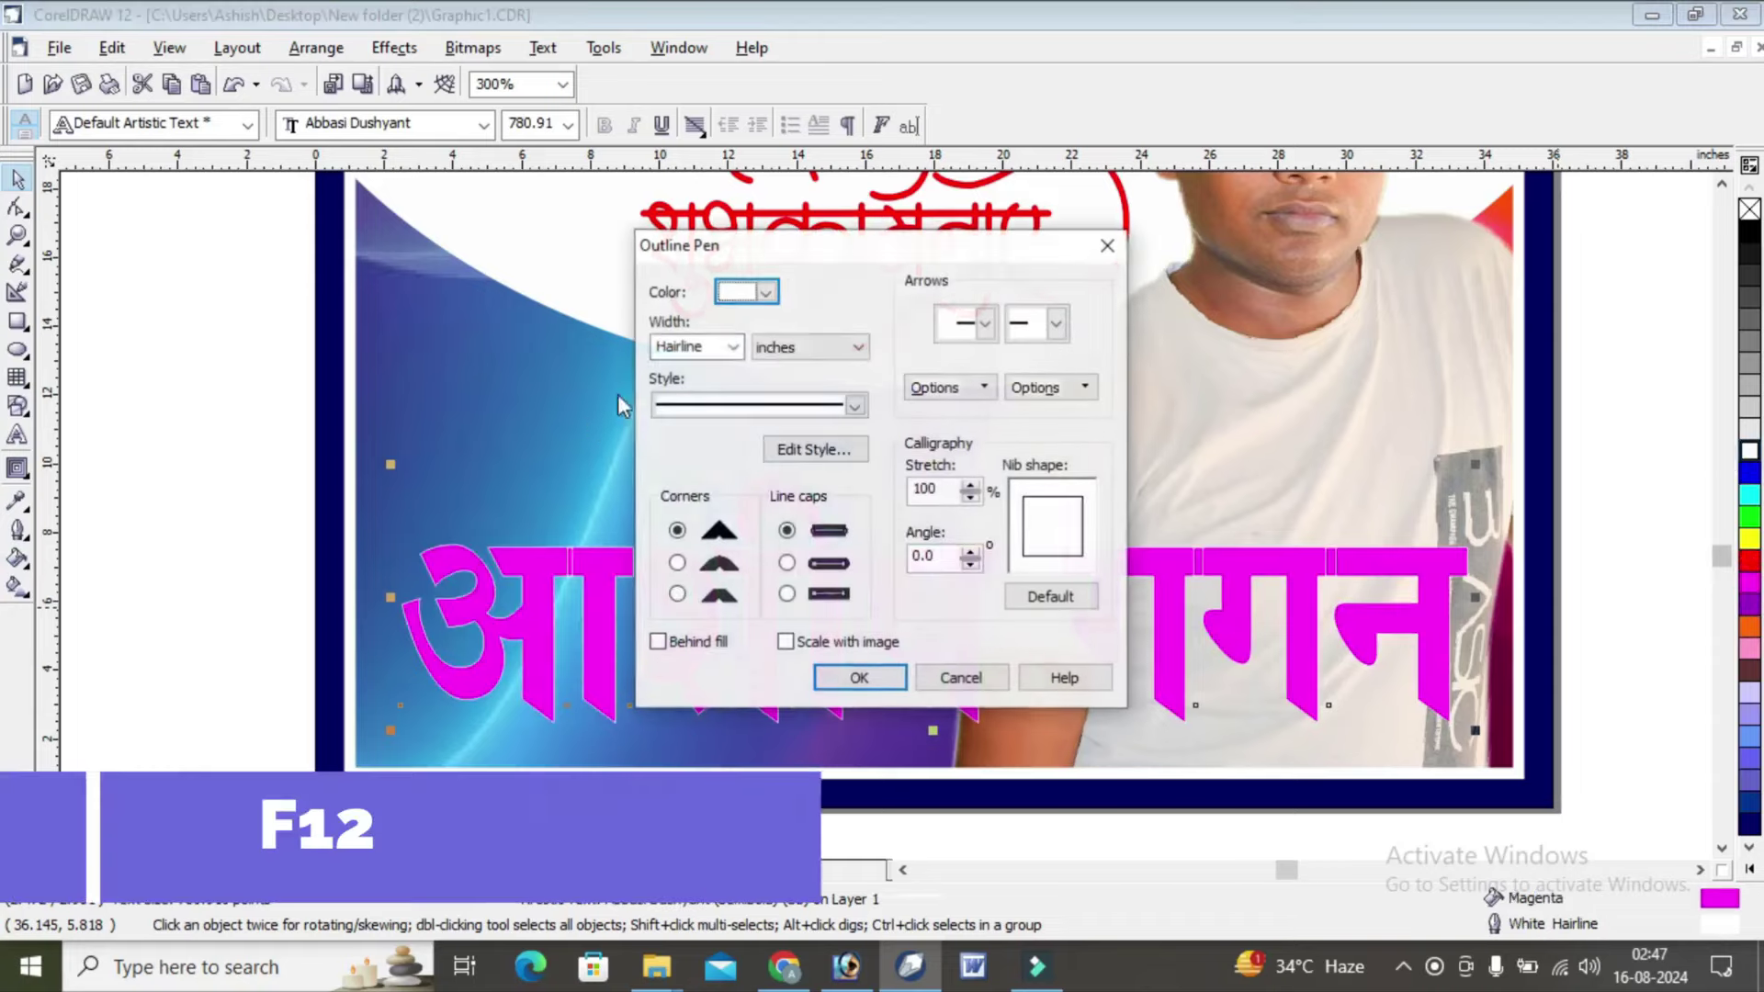
left_click(732, 346)
left_click(708, 508)
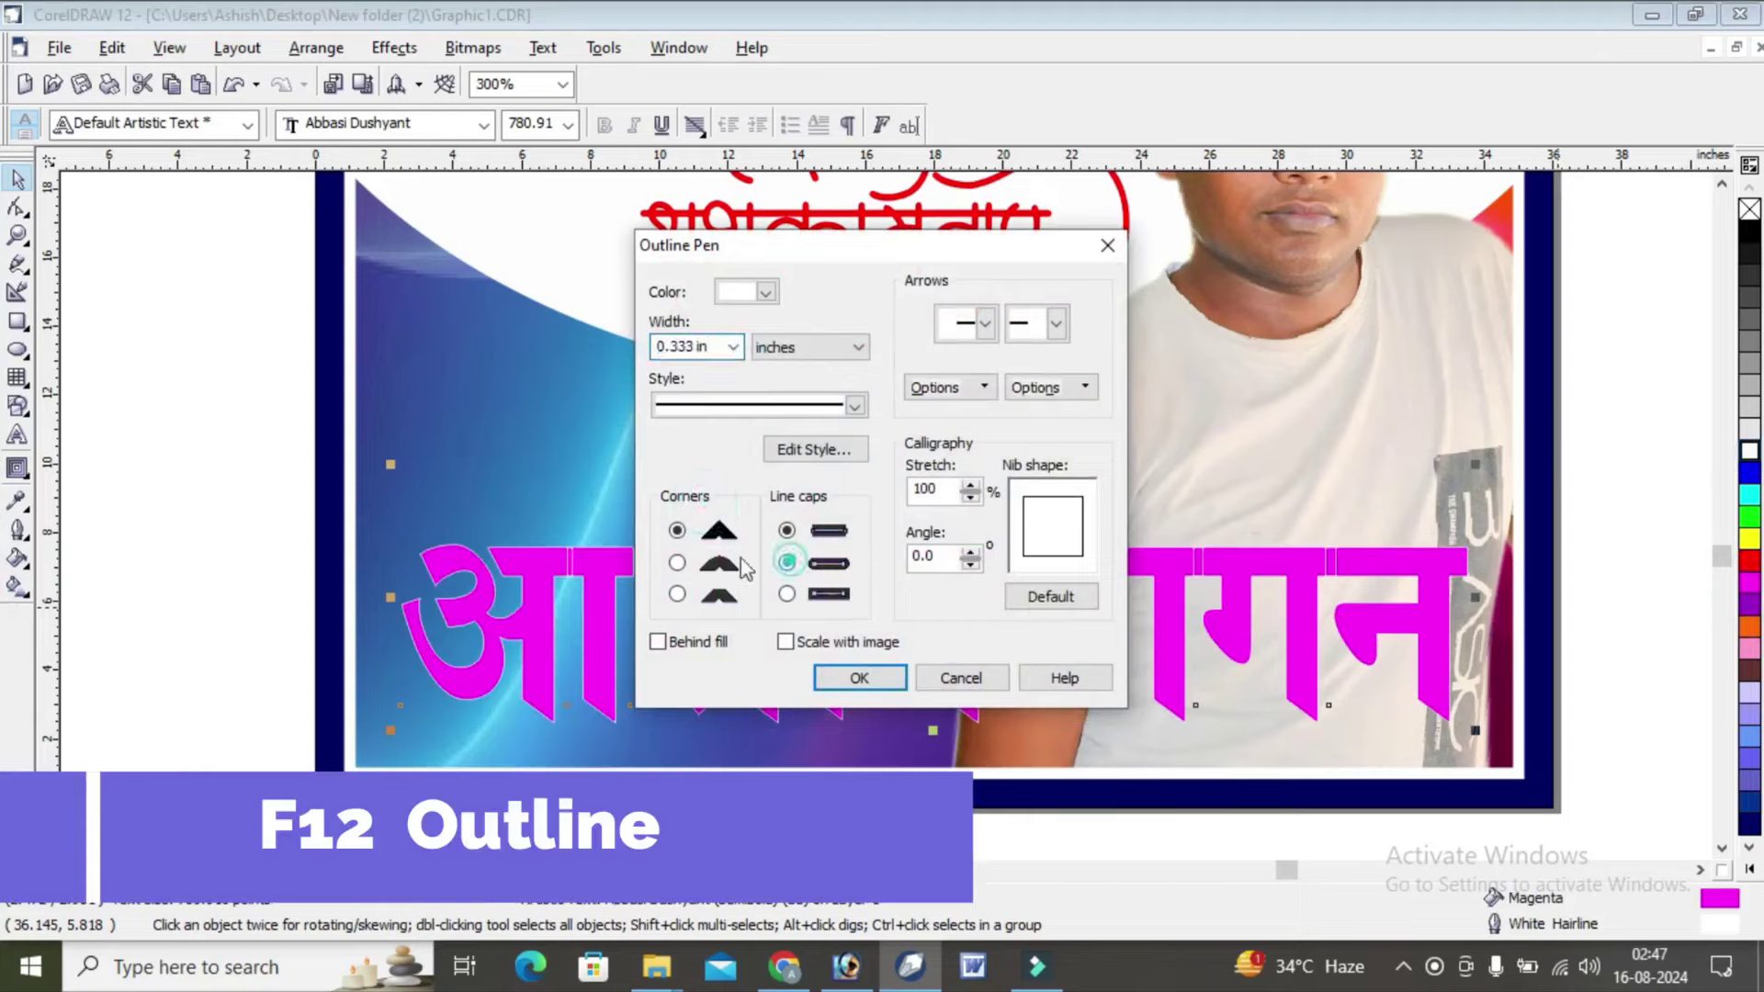
left_click(787, 563)
left_click(677, 562)
left_click(658, 642)
left_click(785, 641)
left_click(859, 679)
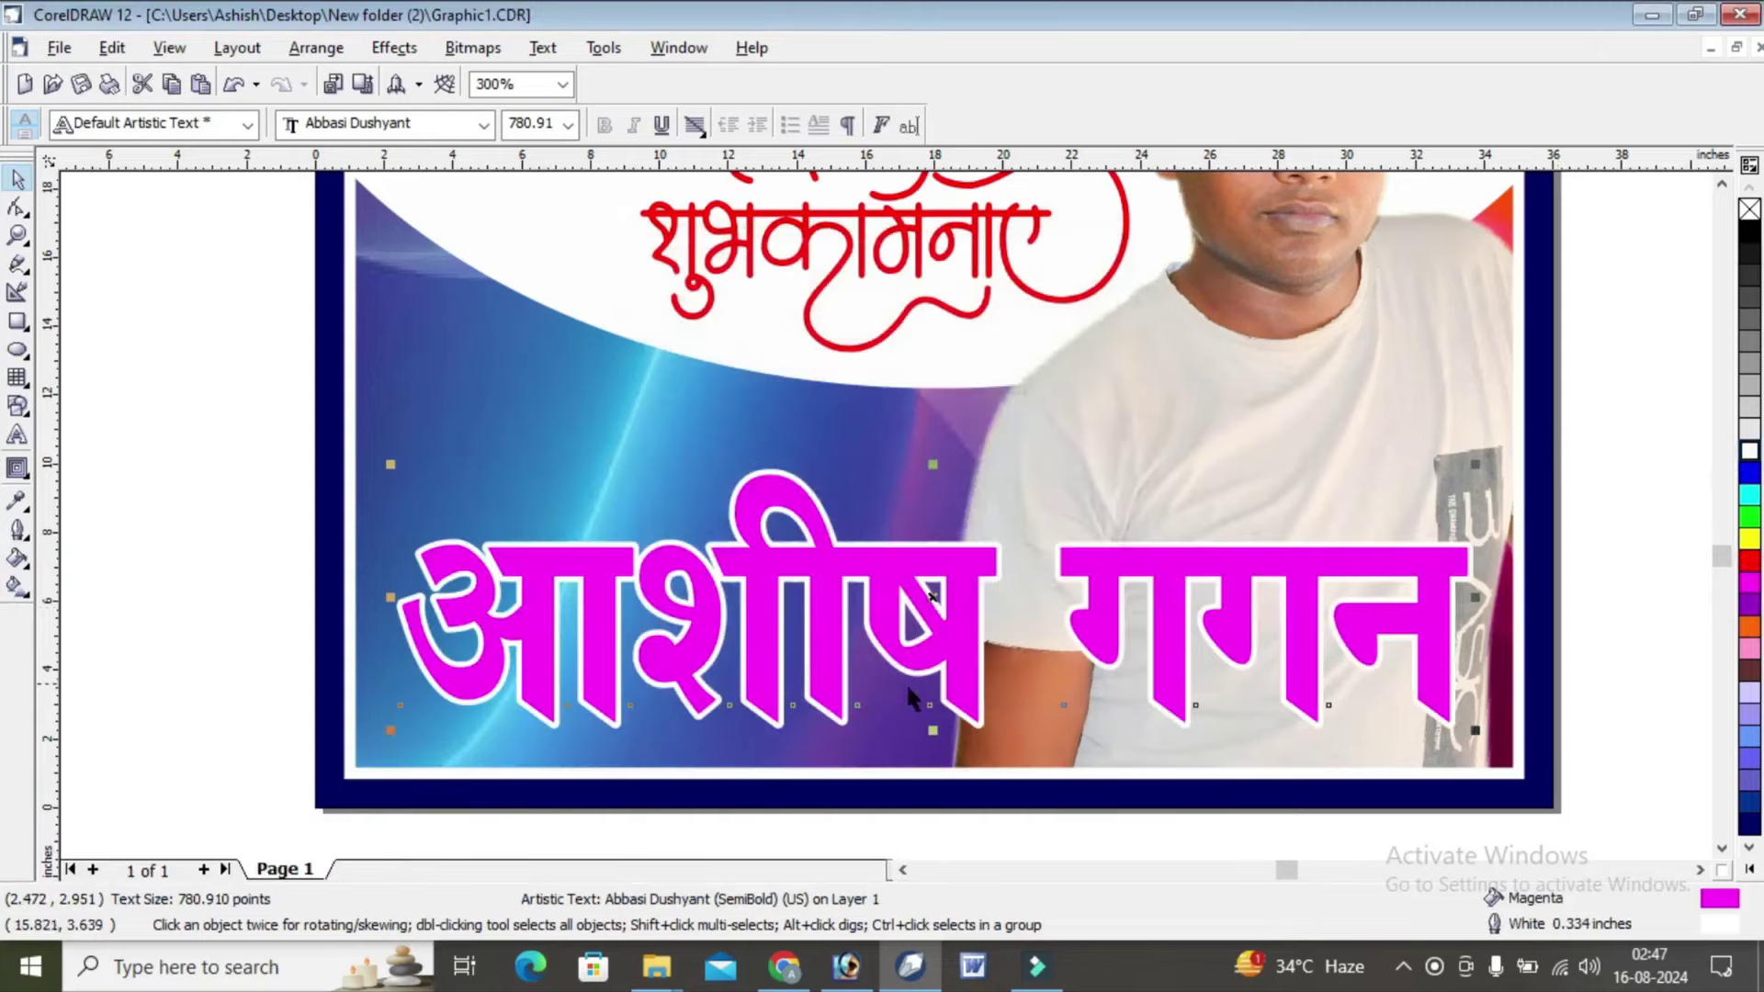
- Offset a copy of the name behind it as a black shadow and fit the poster in view
left_click_drag(1252, 585, 1258, 605)
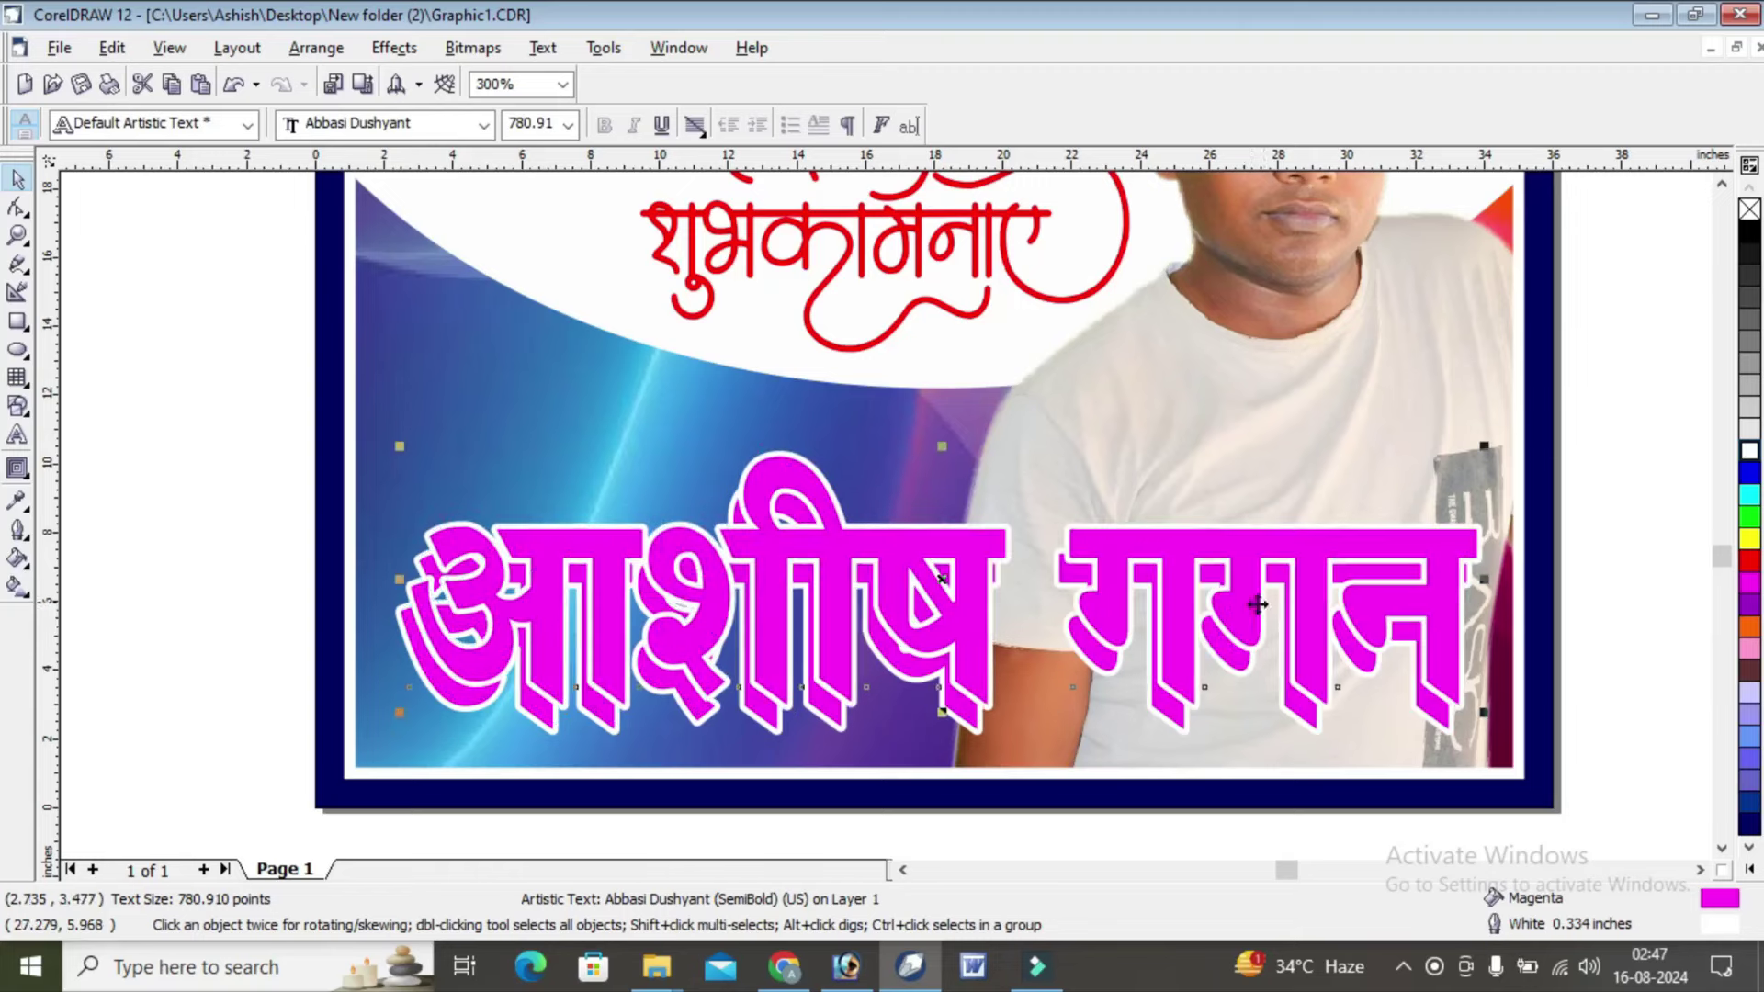
left_click(1448, 715)
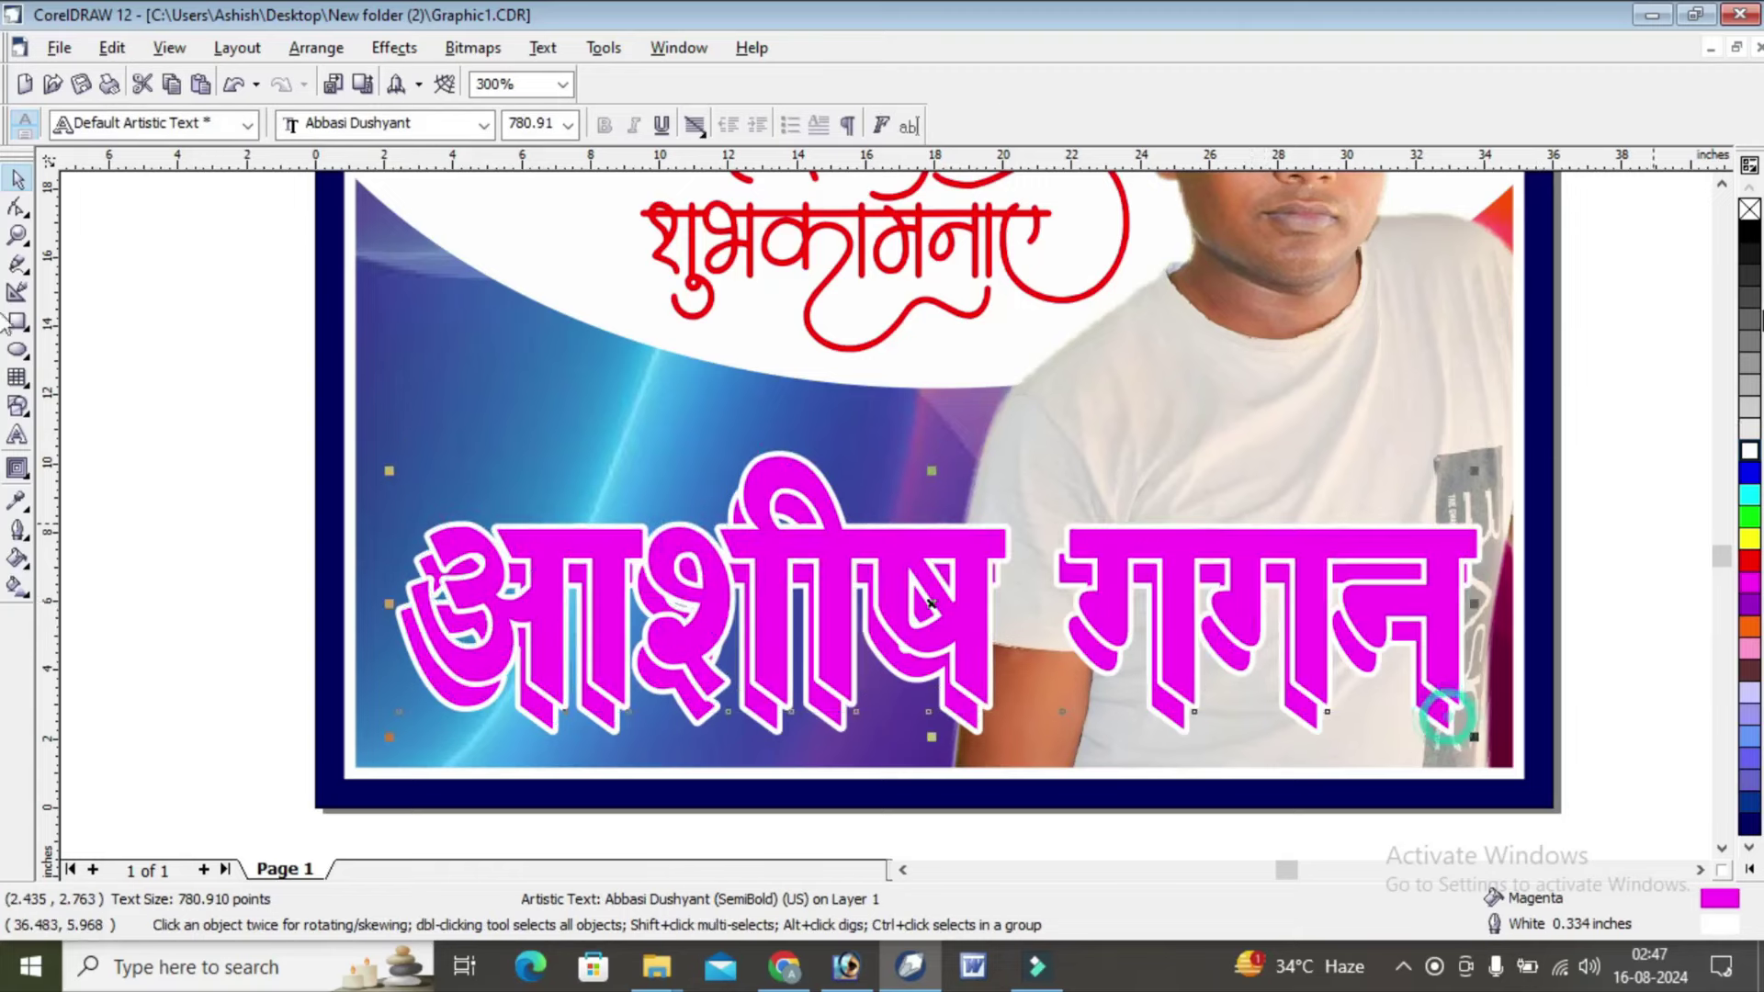
left_click(1750, 235)
left_click(1645, 296)
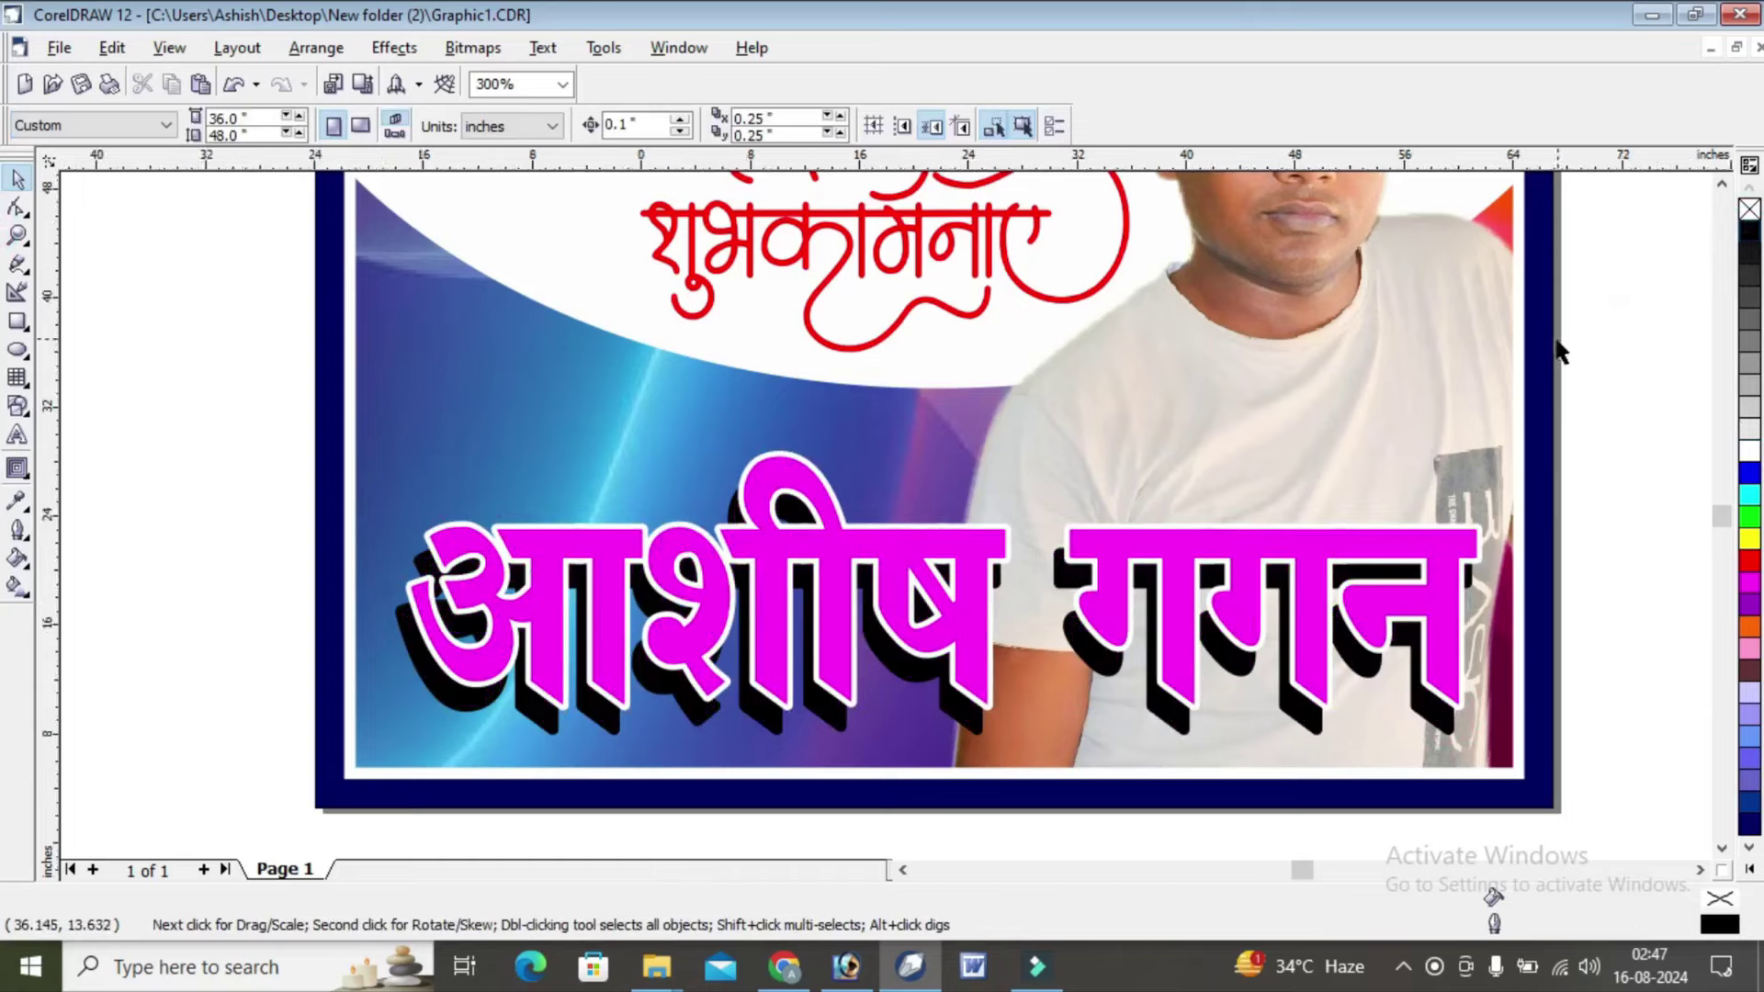
key("F4")
left_click(1319, 417)
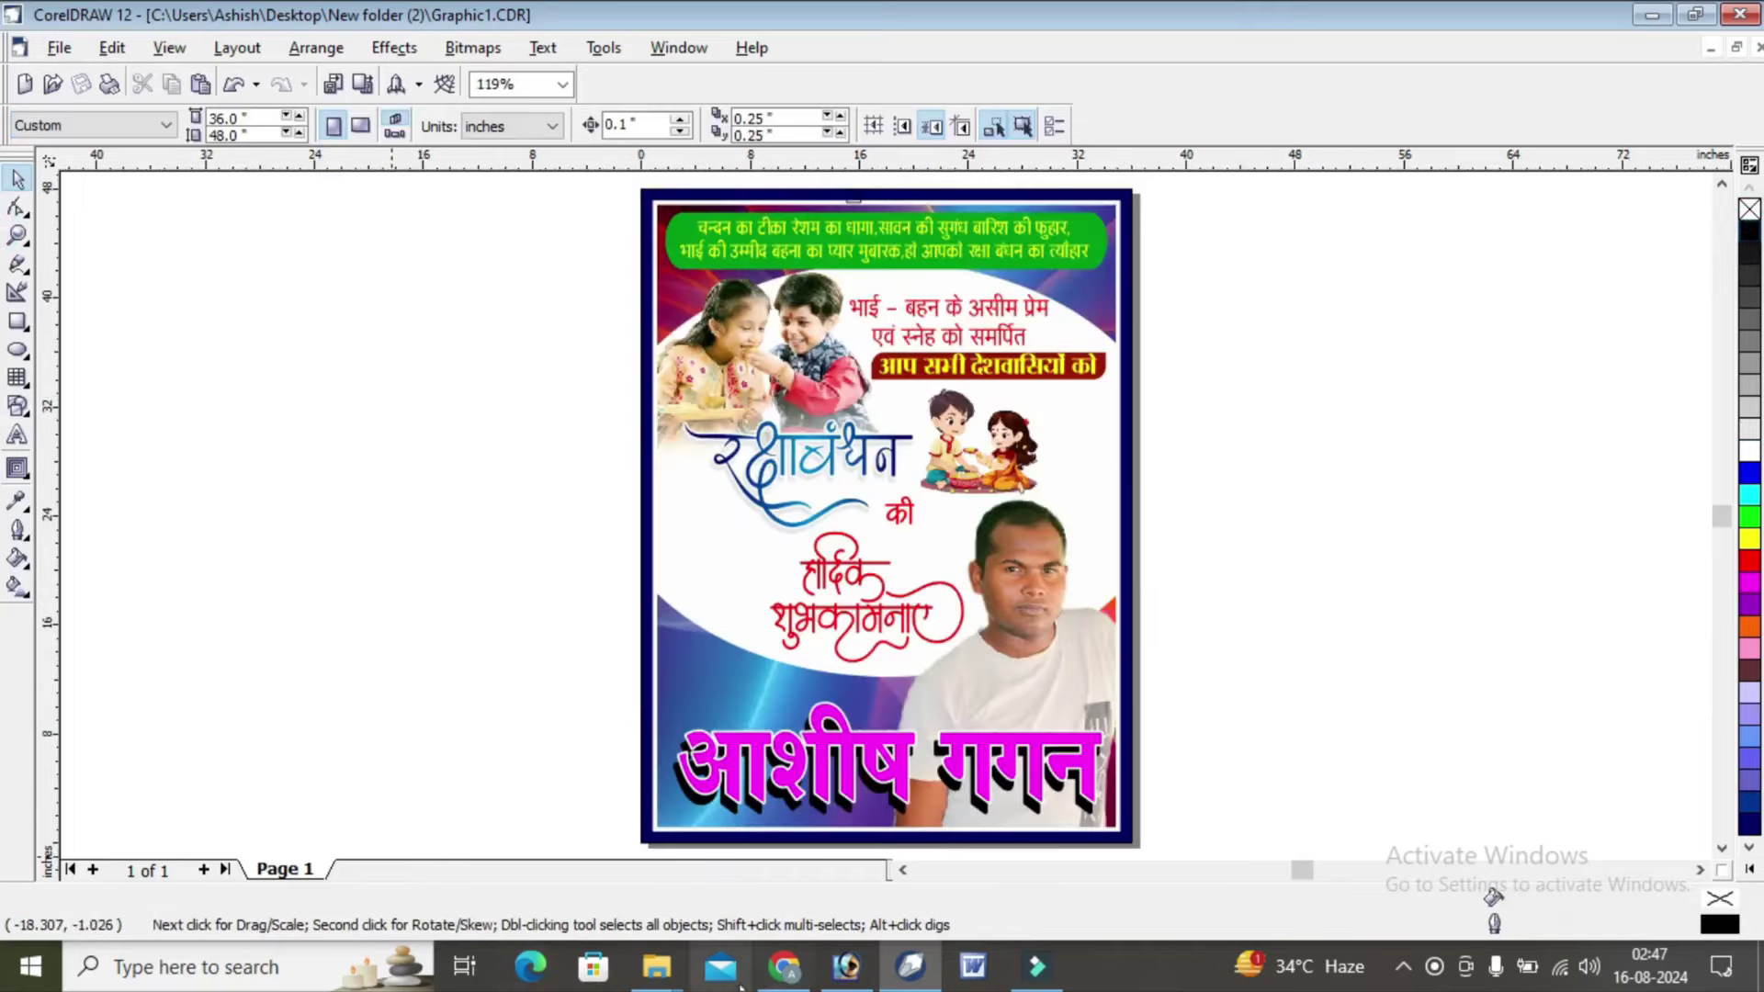
left_click(784, 965)
- Search Google Images for raksha bandhan, filtered to transparent-colour results
key("Return")
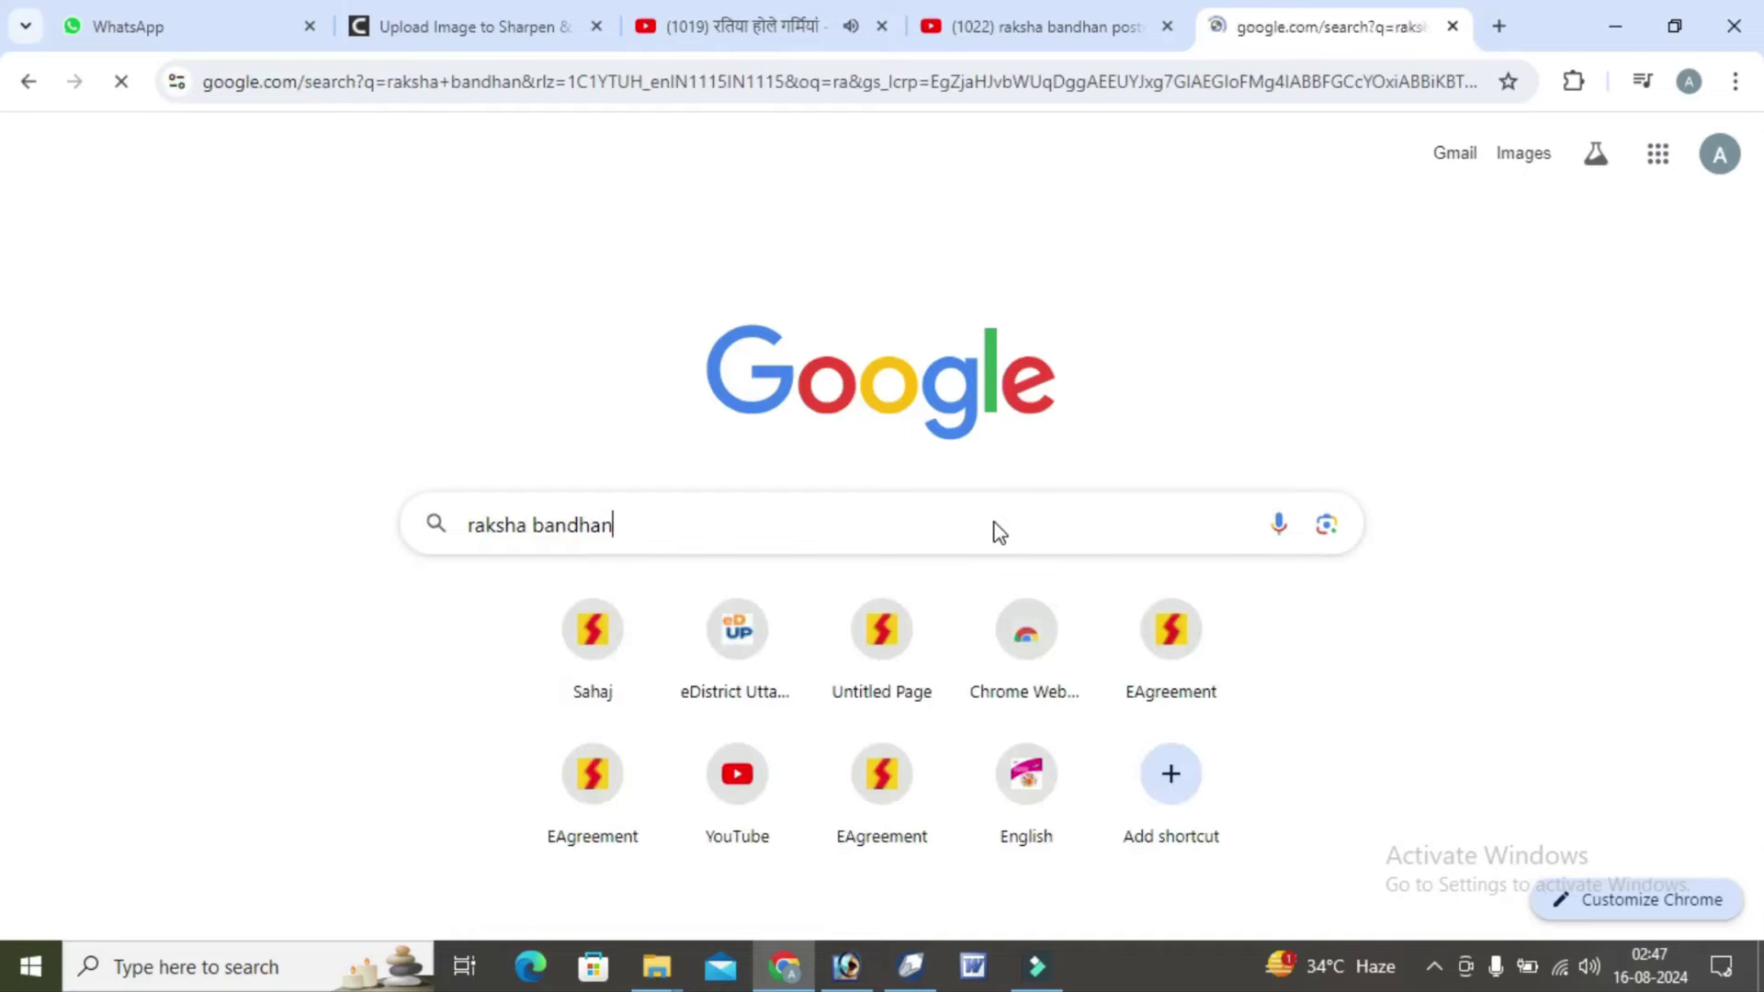
left_click(329, 255)
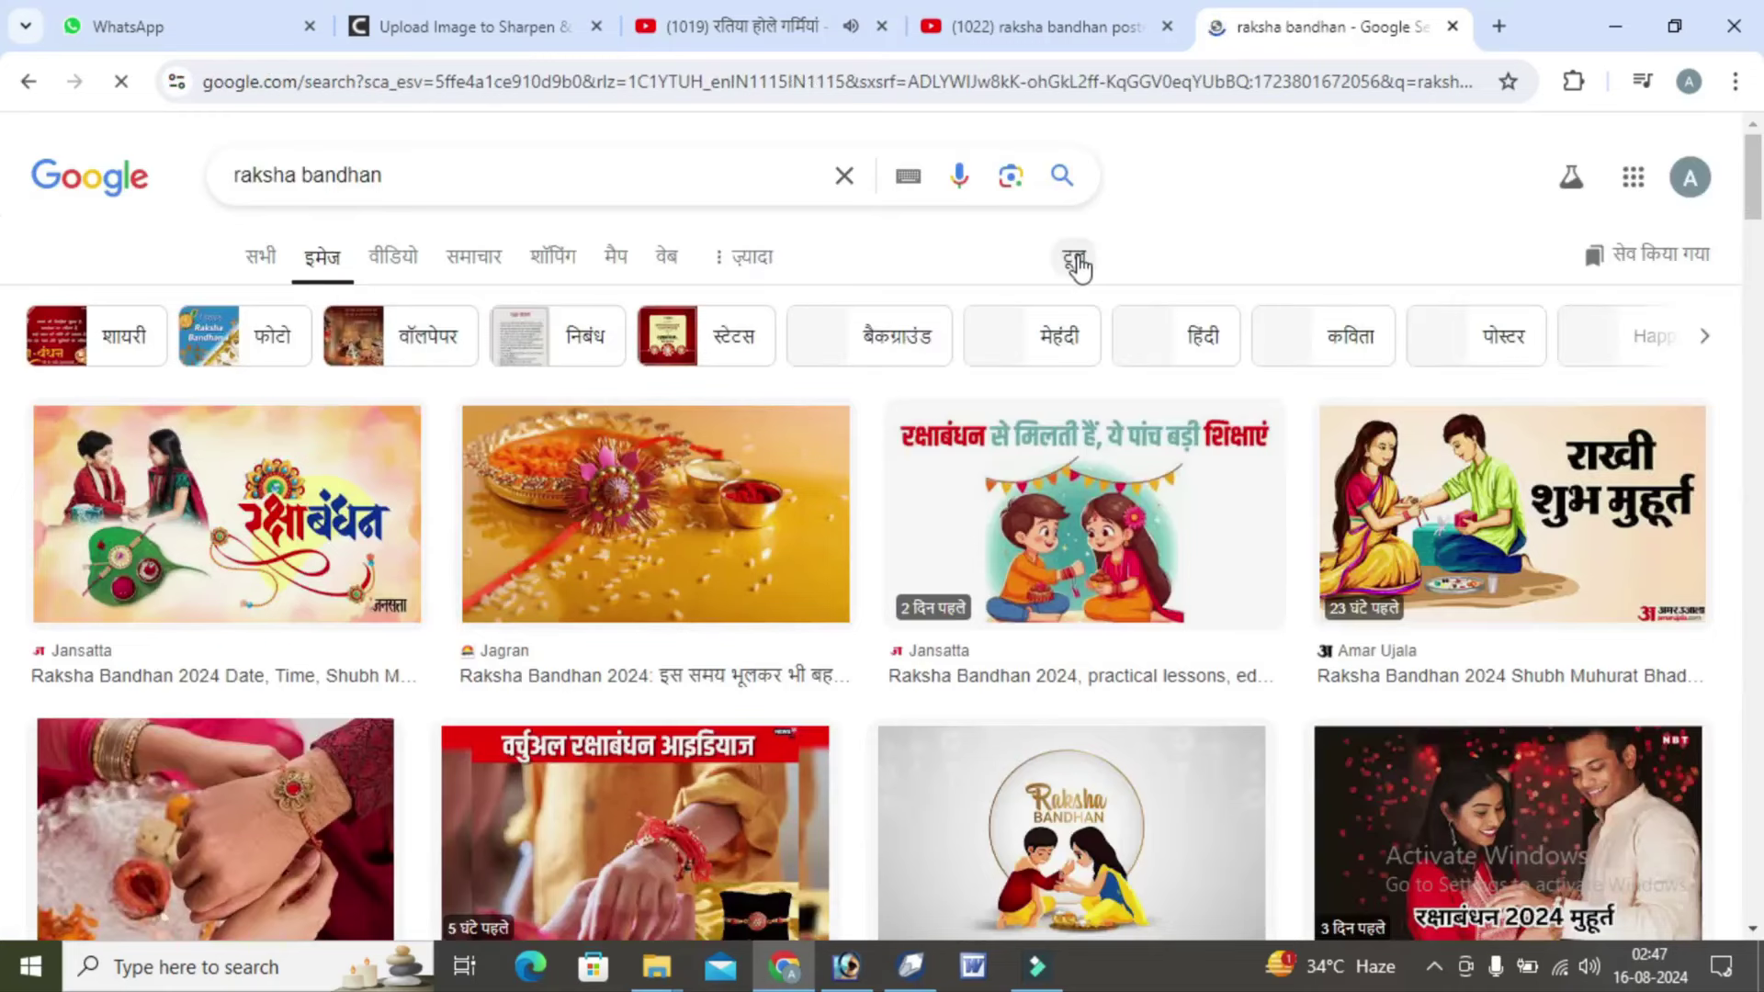
left_click(1074, 259)
left_click(357, 413)
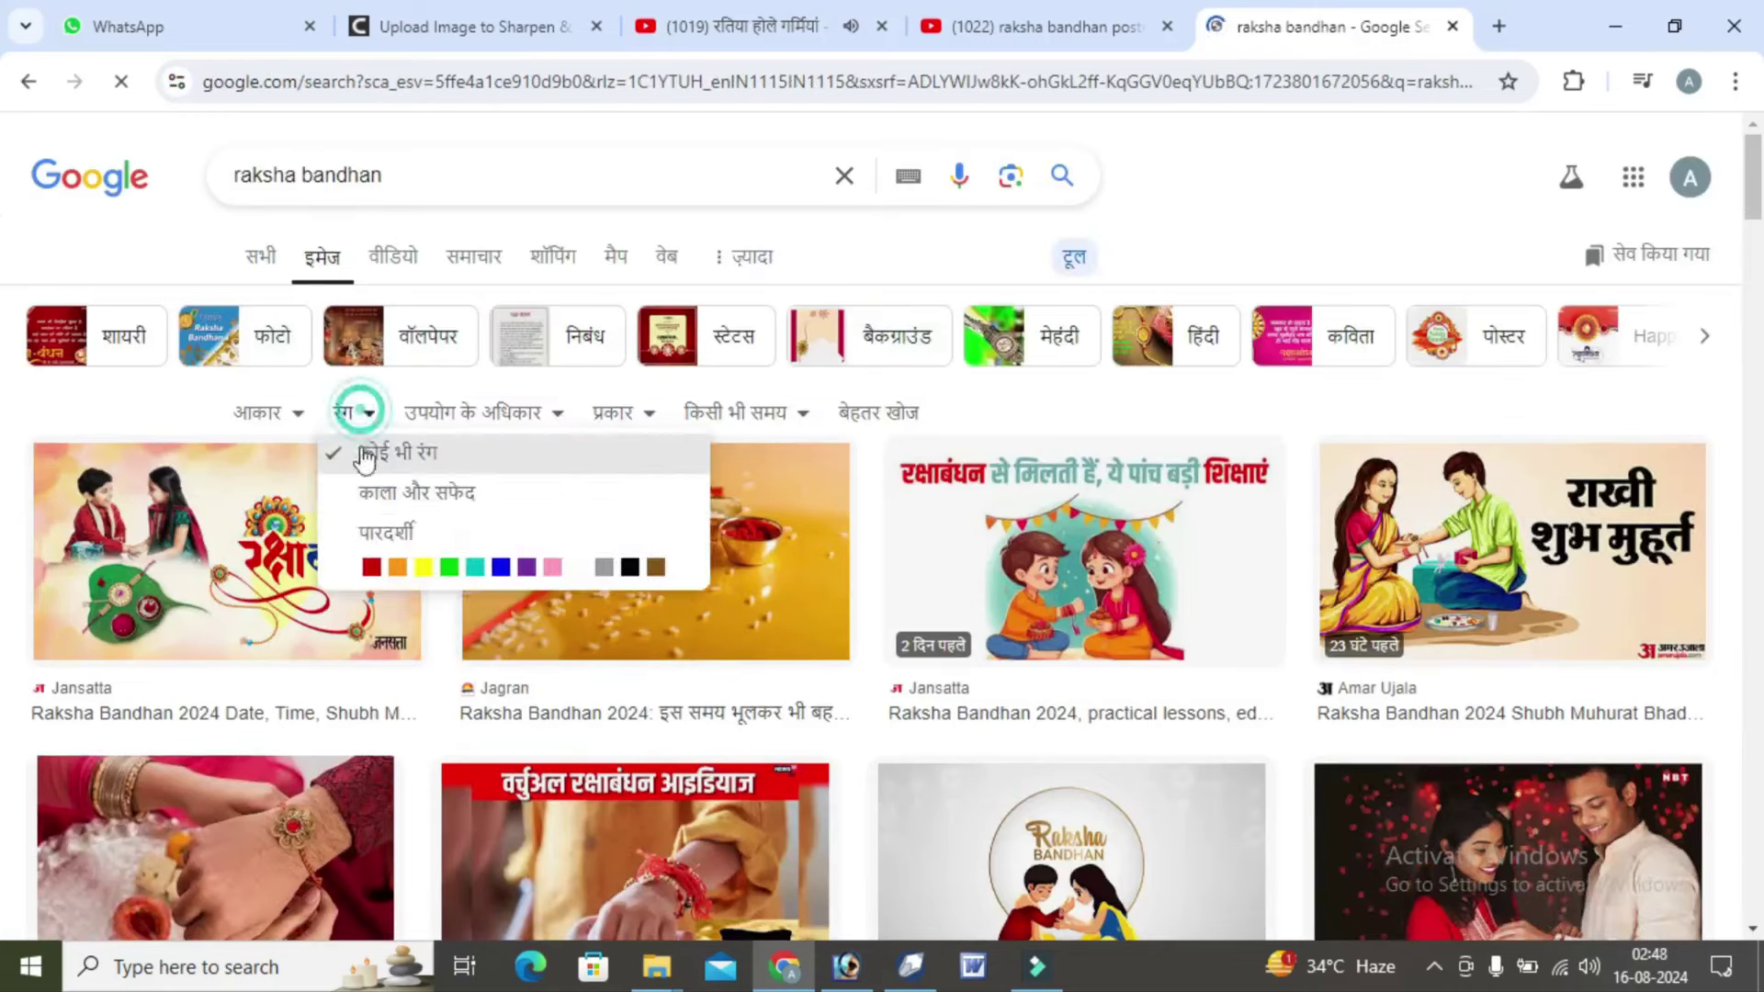
left_click(395, 532)
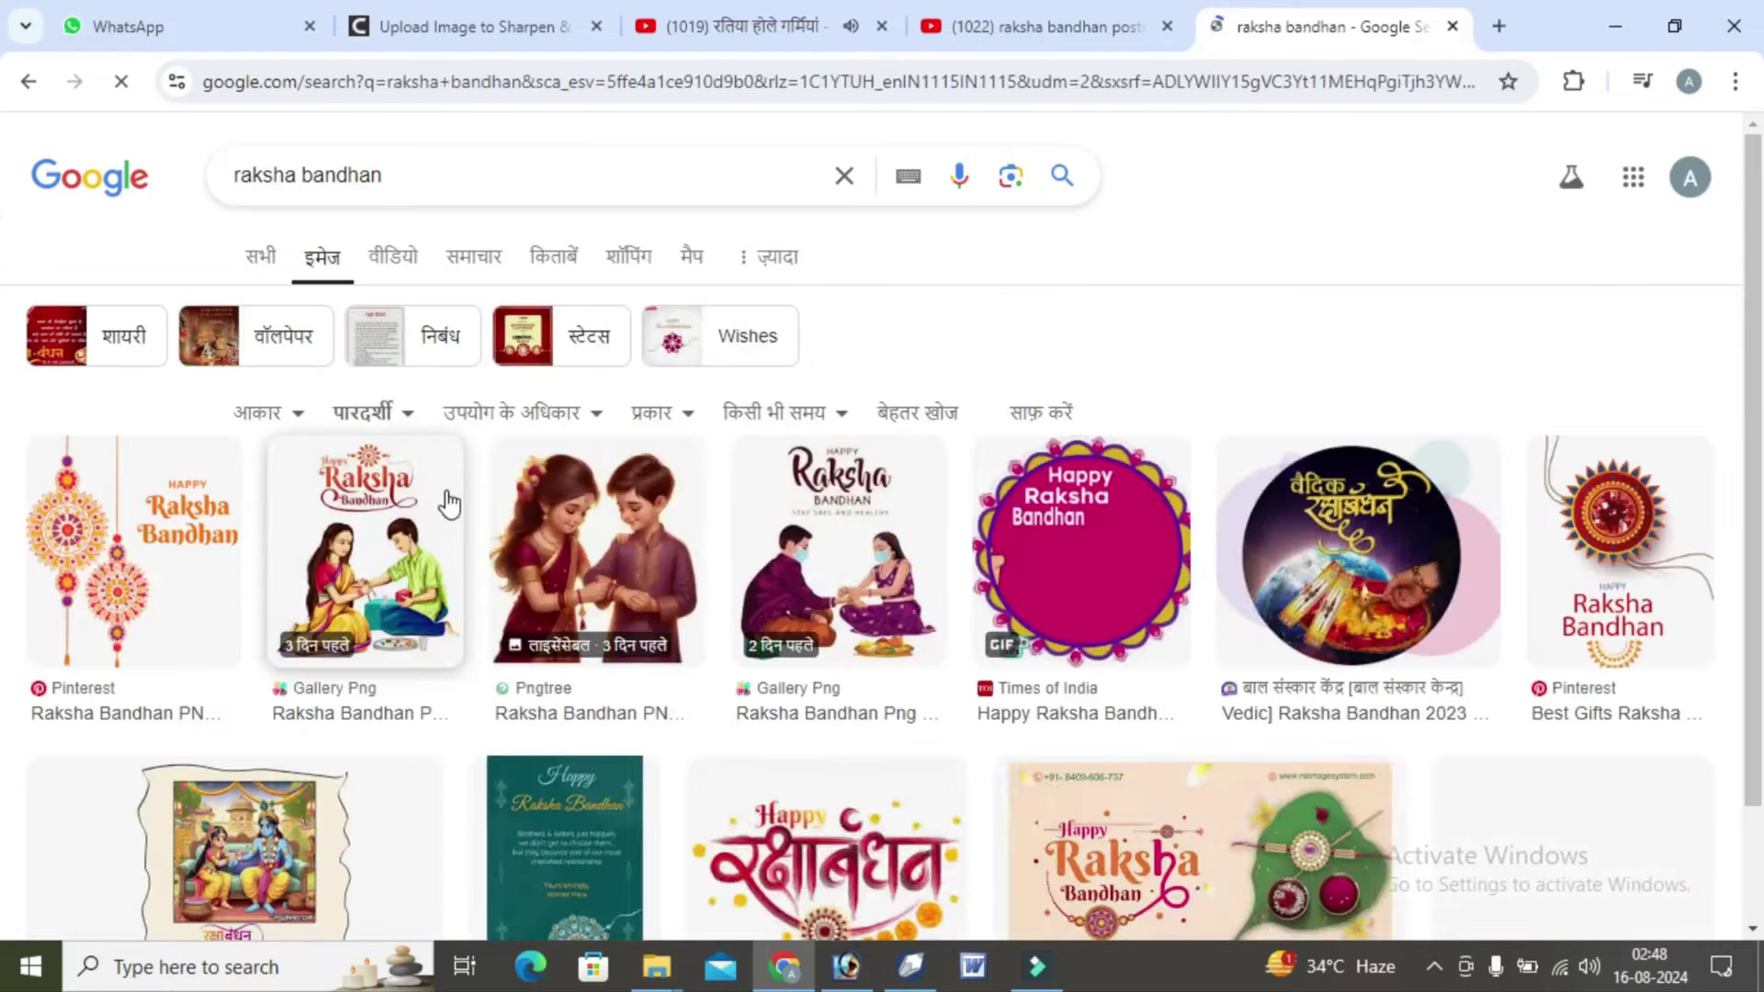
scroll(1233, 533, "down", 3)
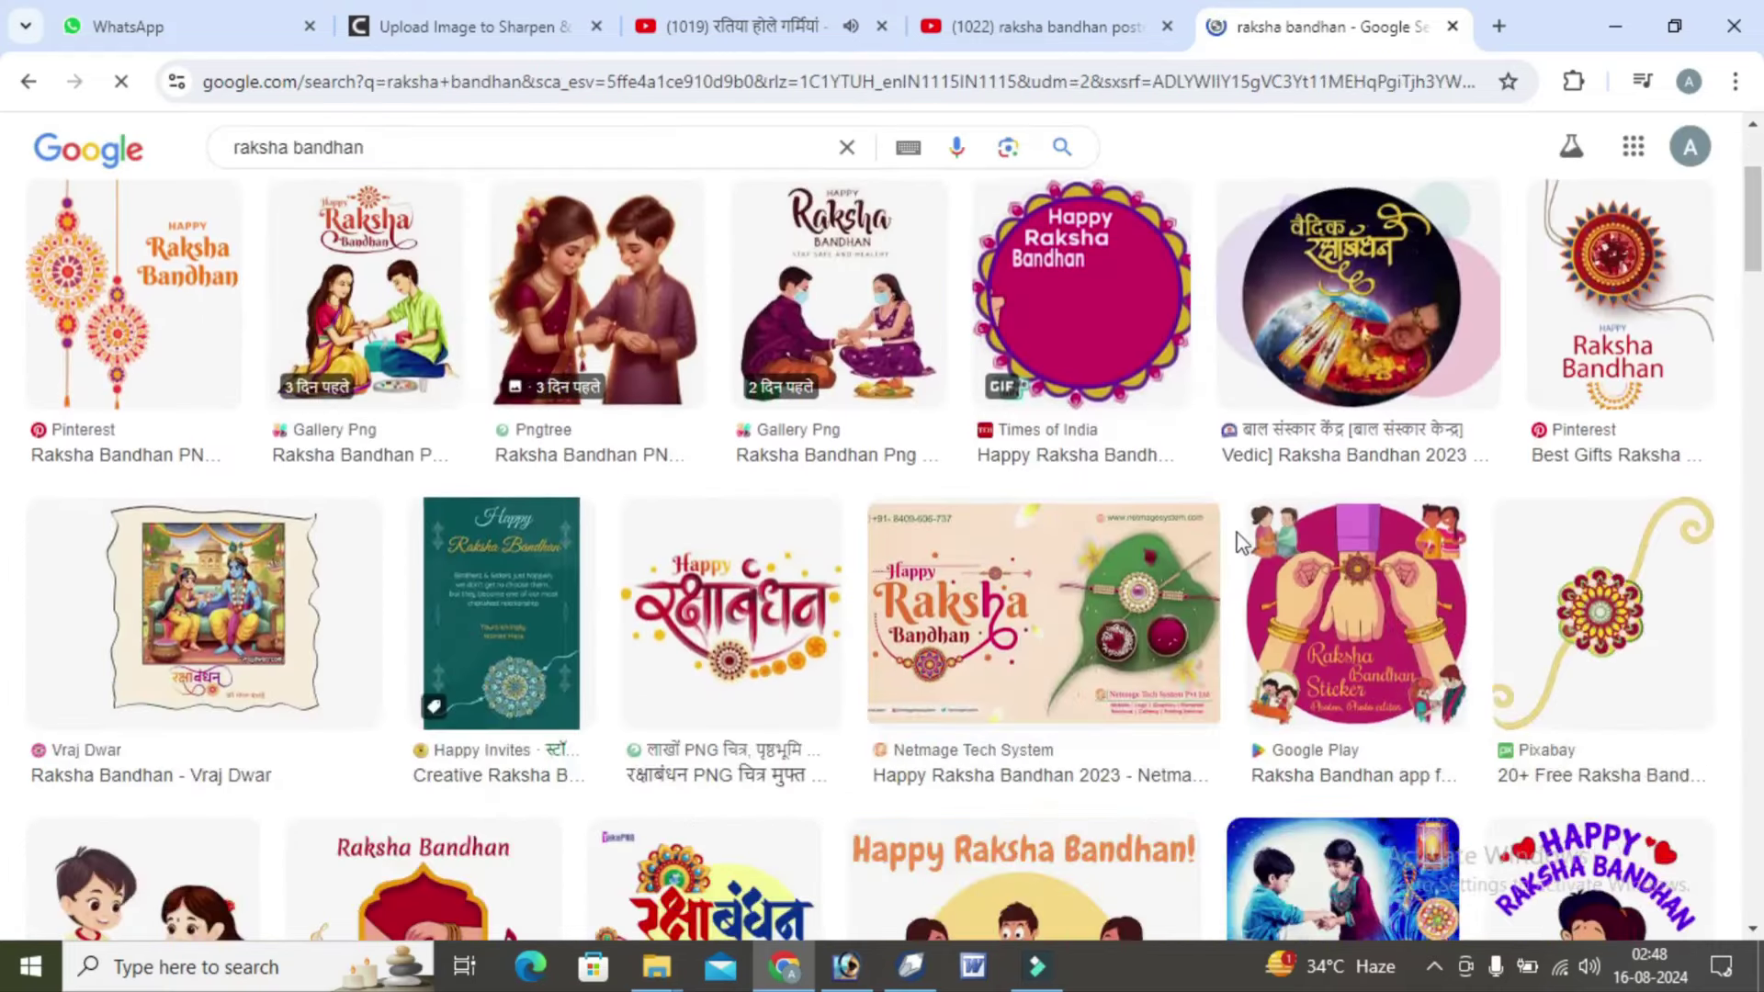
scroll(1236, 538, "down", 5)
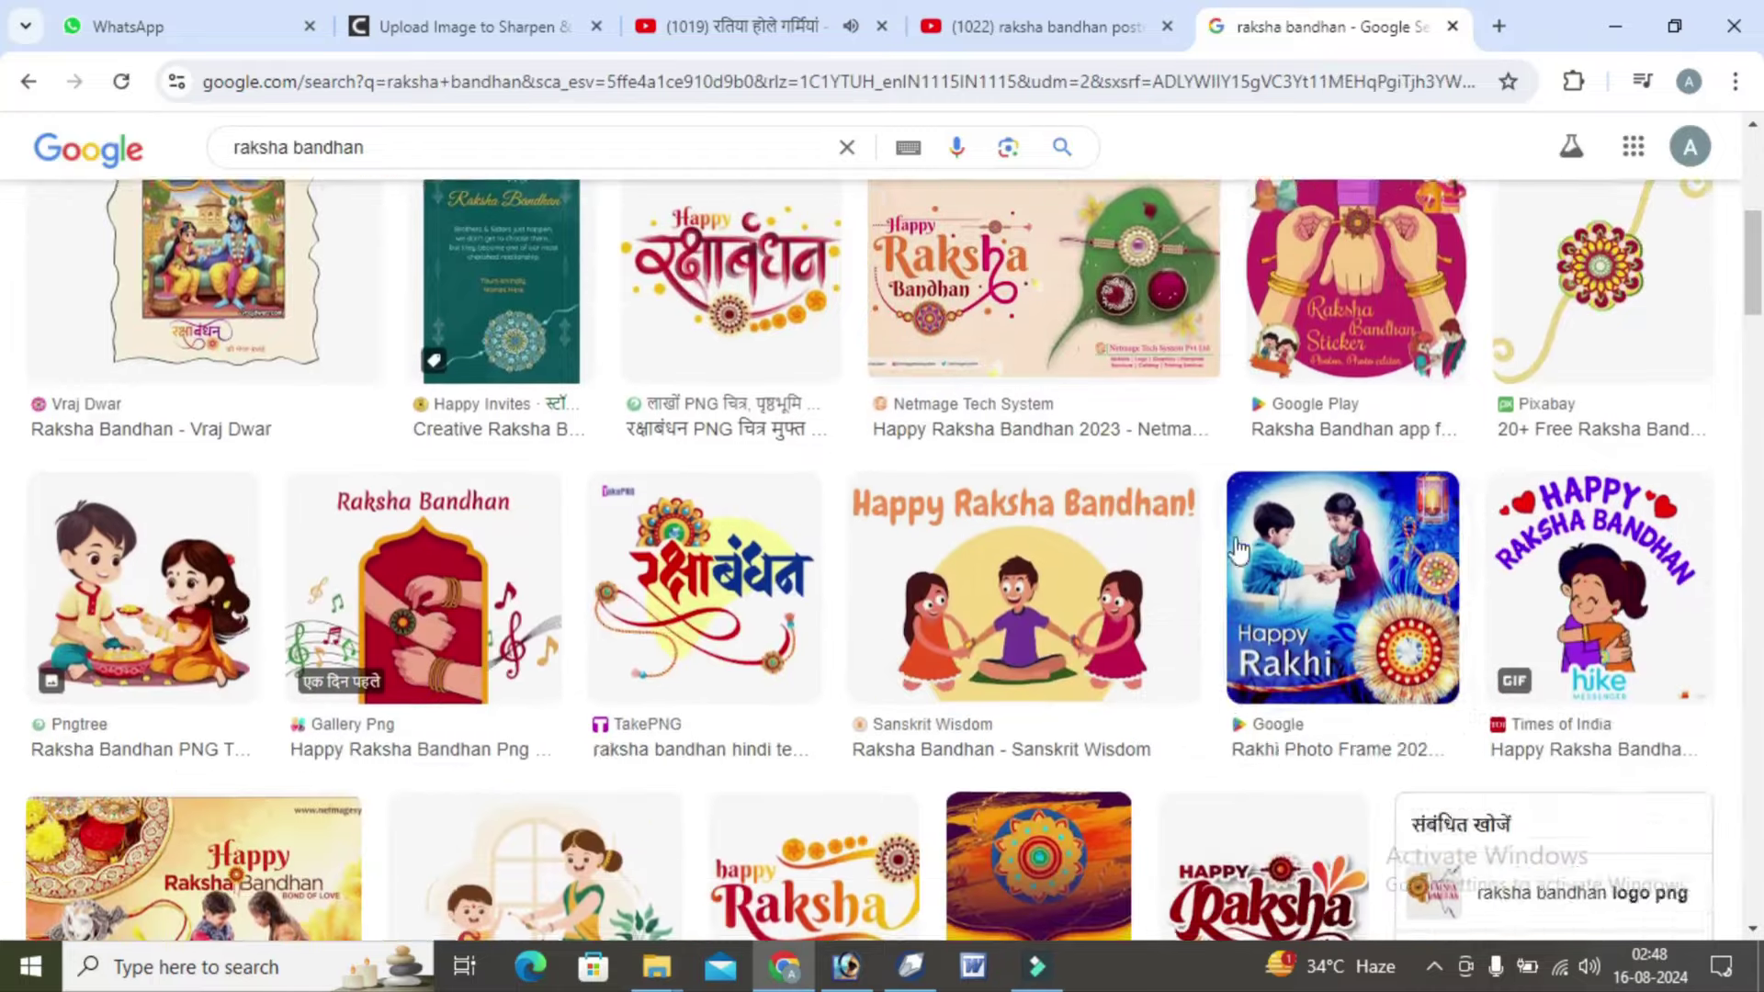
scroll(1599, 519, "up", 4)
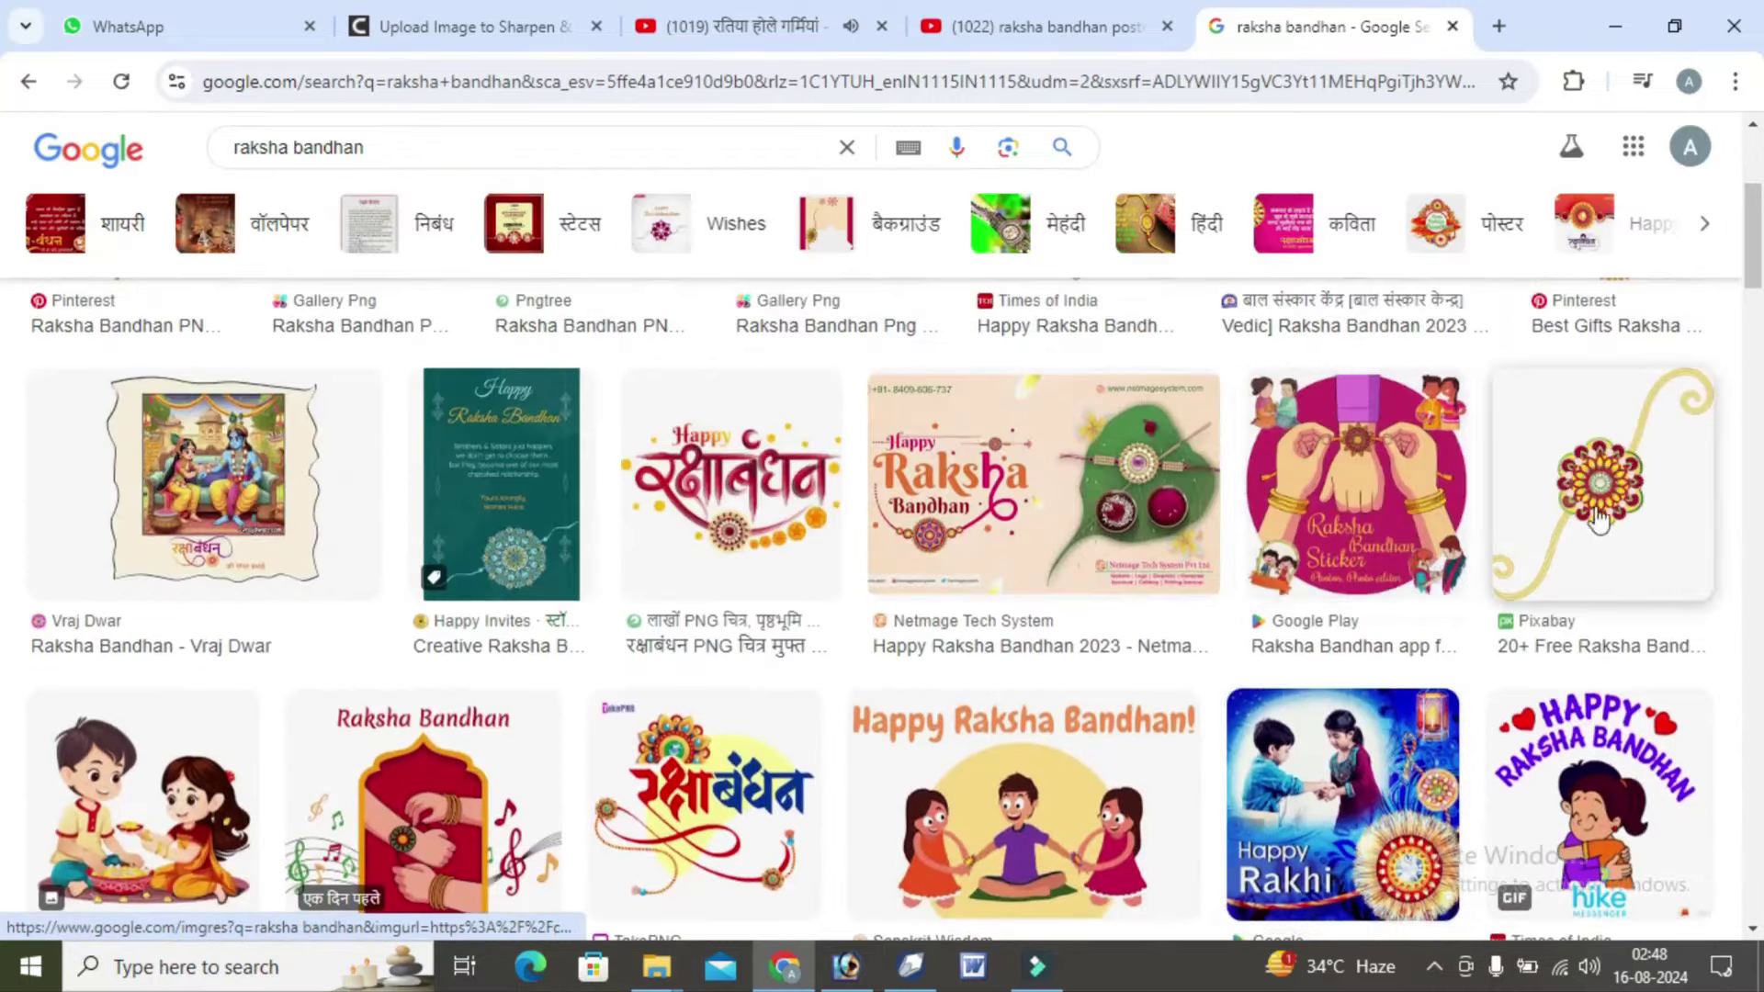
- Preview the Pixabay rakhi image and browse the related results
left_click(1608, 487)
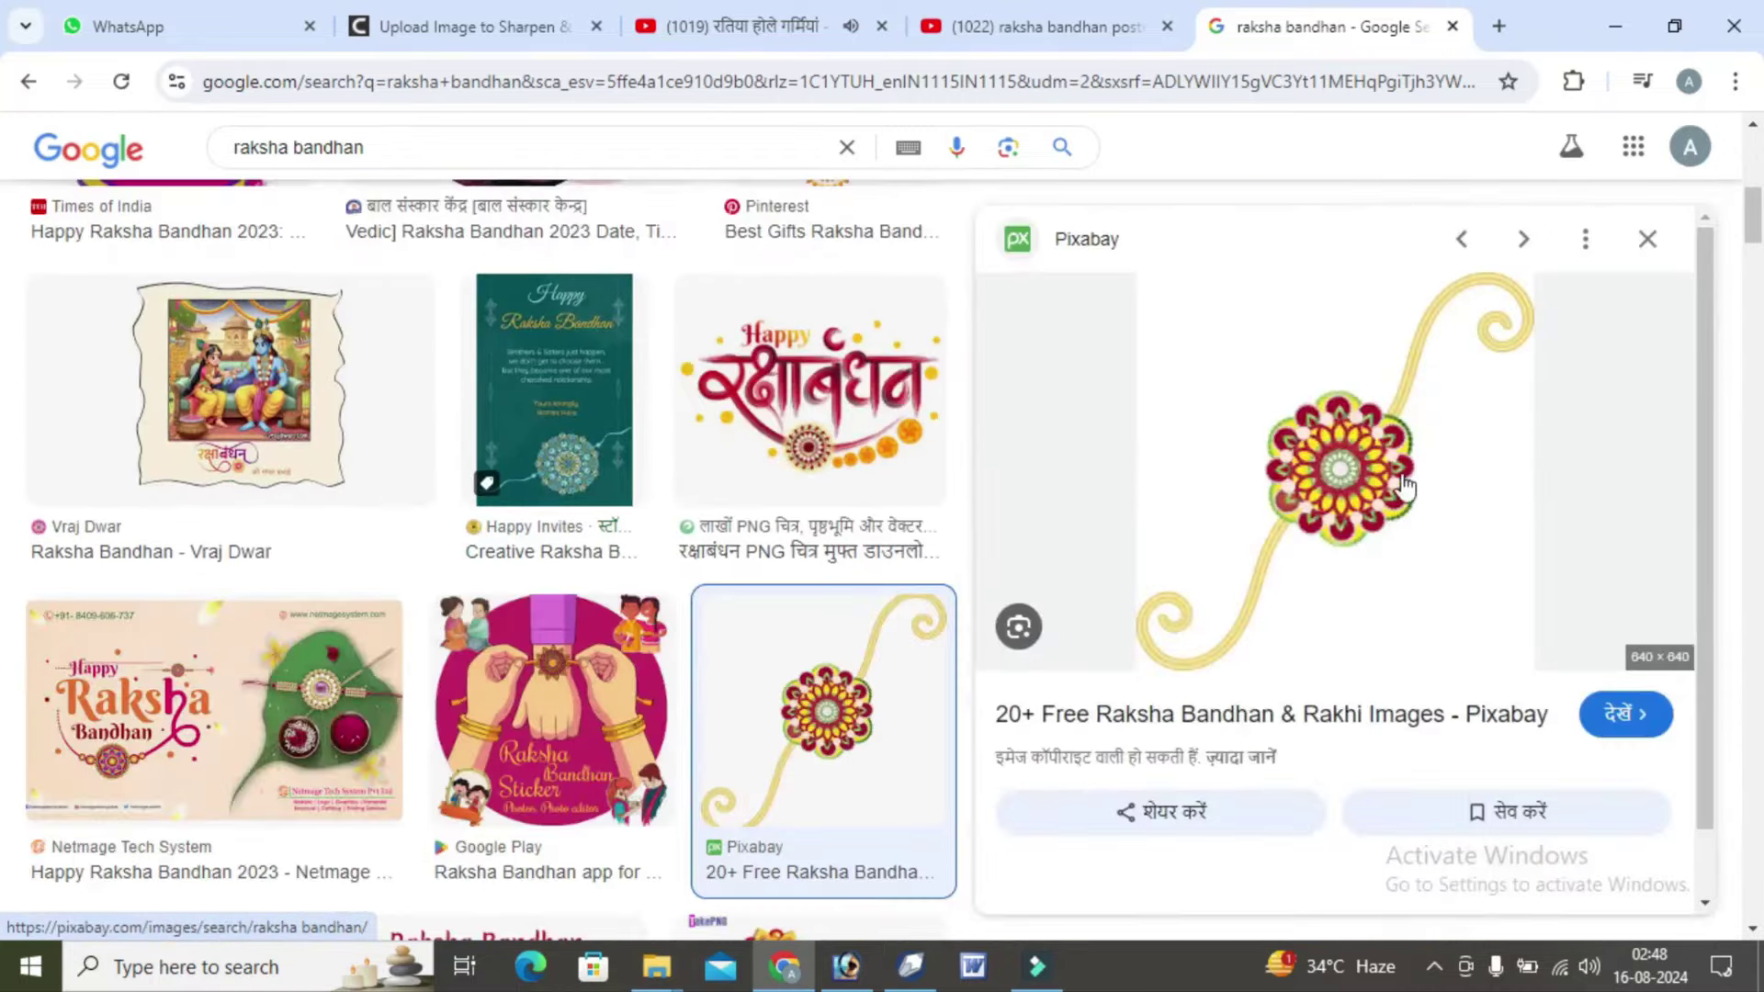
scroll(1403, 484, "down", 2)
scroll(1403, 485, "down", 4)
scroll(1403, 485, "down", 4)
scroll(1403, 487, "down", 2)
scroll(1404, 487, "down", 4)
scroll(1404, 489, "up", 7)
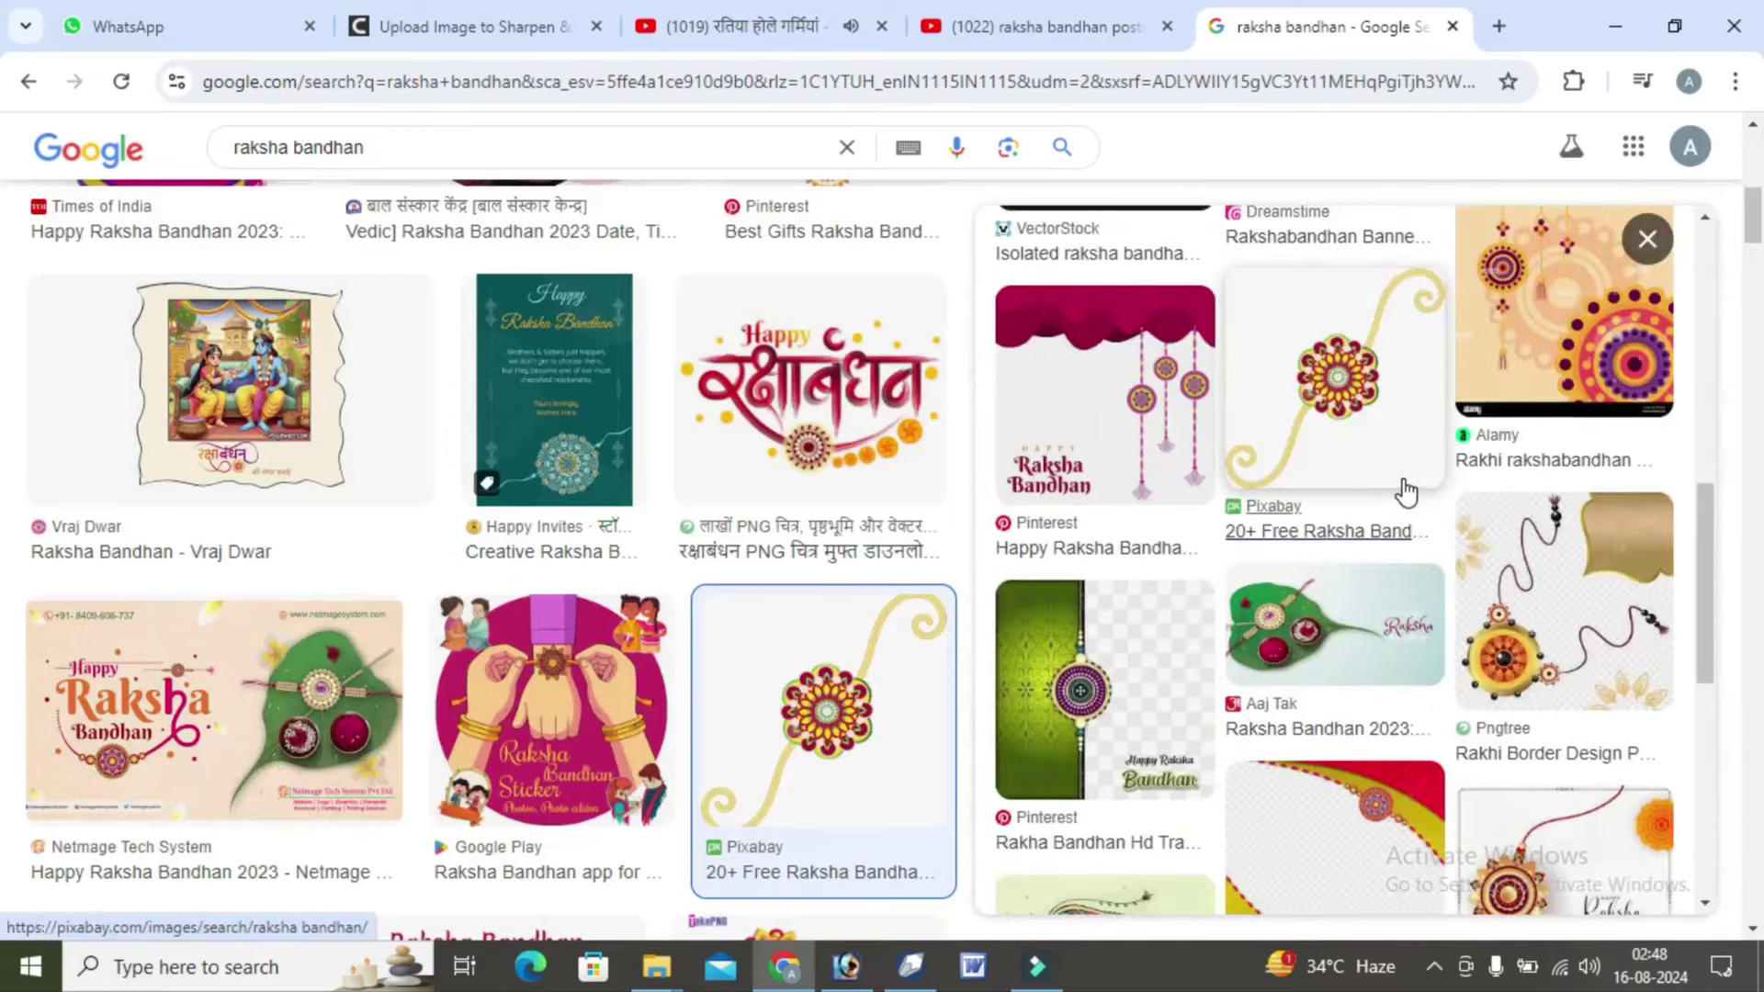
scroll(1404, 494, "up", 3)
scroll(1404, 494, "up", 5)
- Search for "rakshi" instead and preview the Pngtree rakhi clipart
left_click(453, 147)
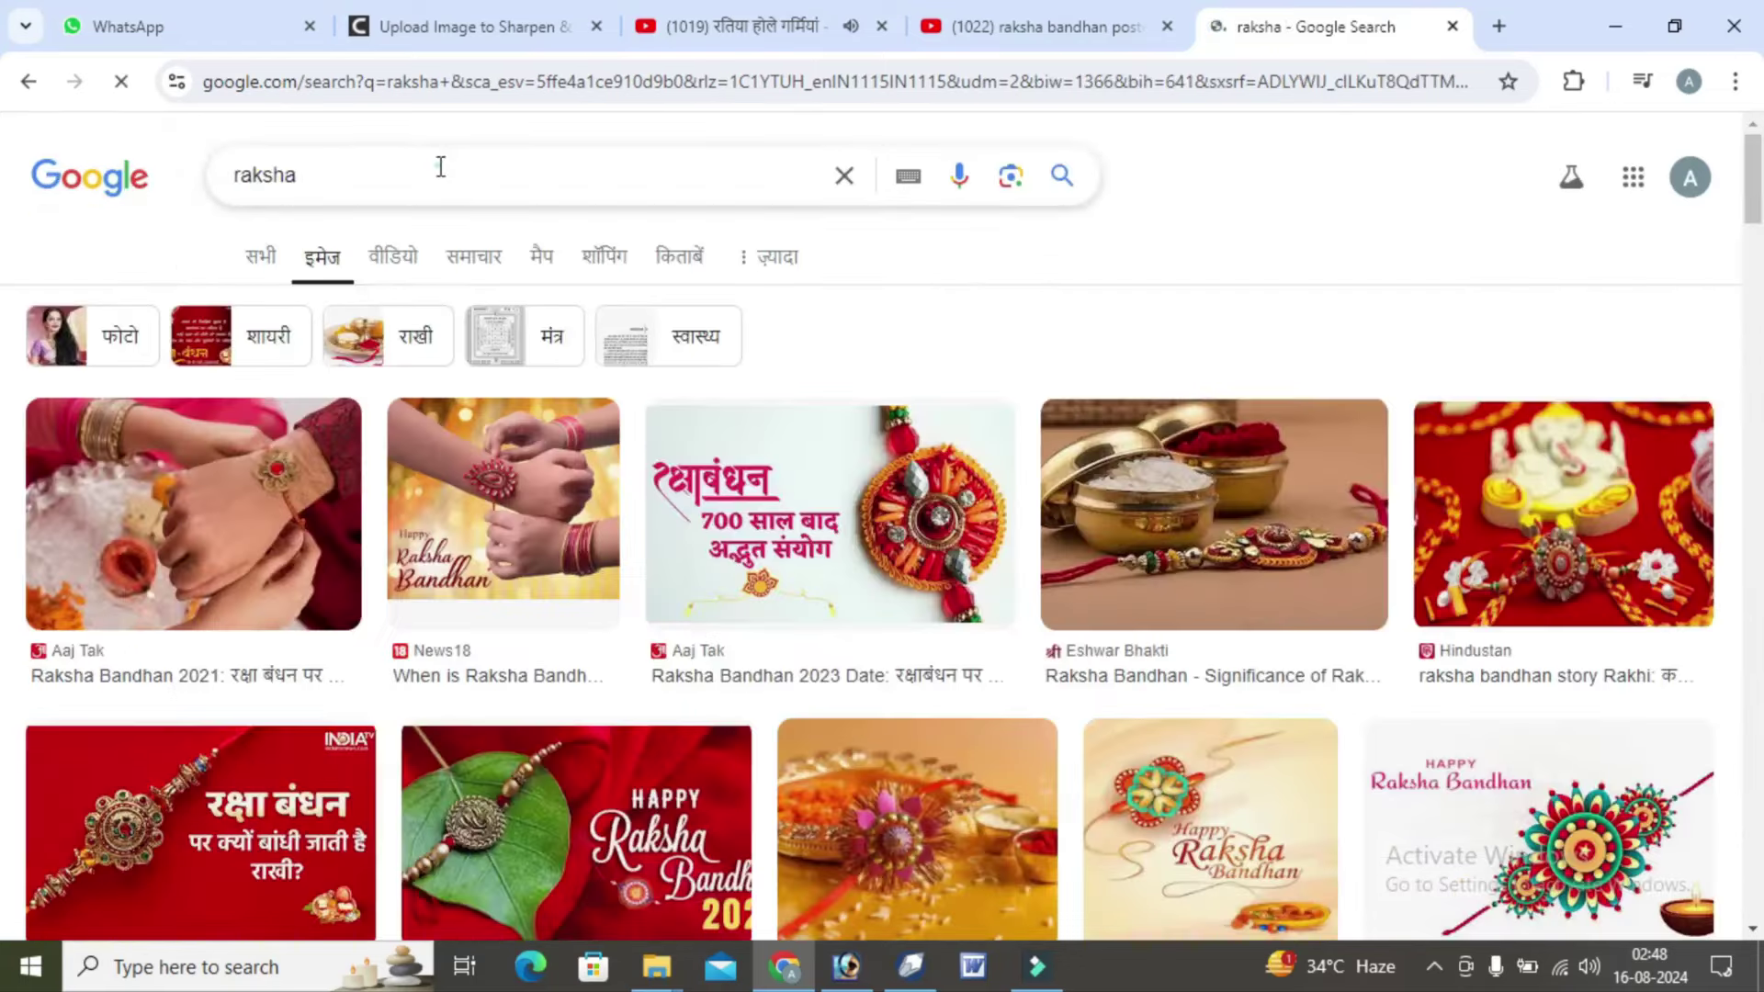
key("BackSpace")
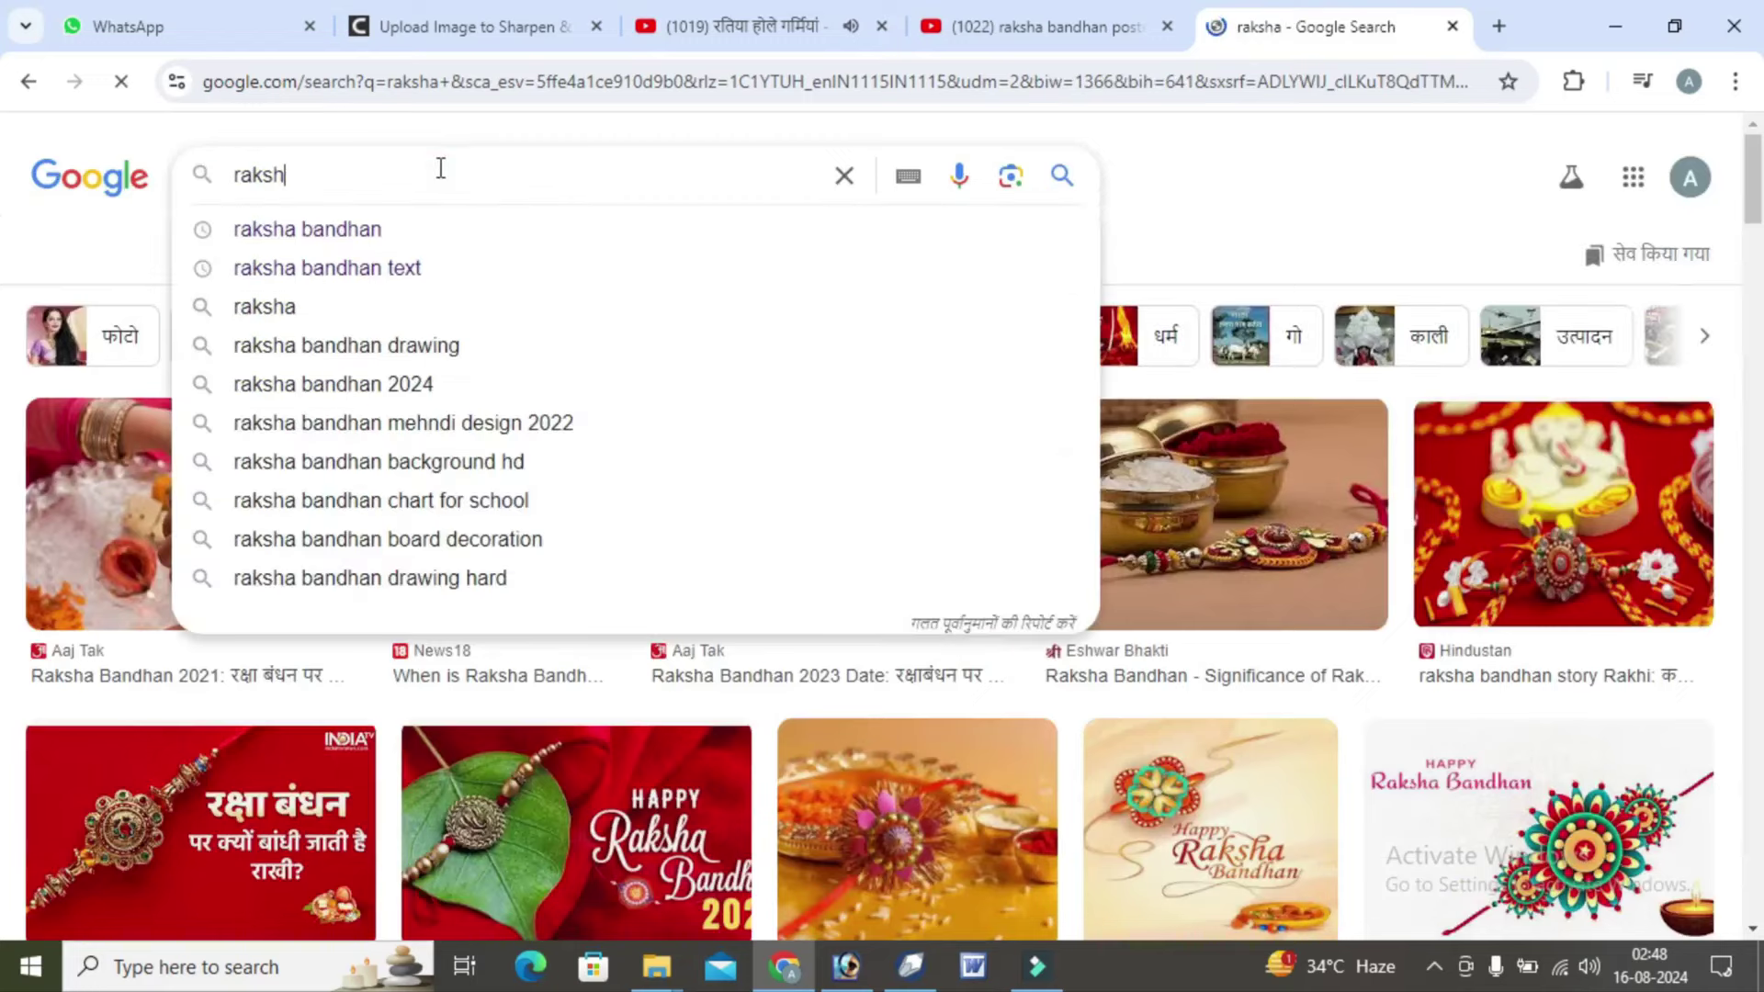
key("Return")
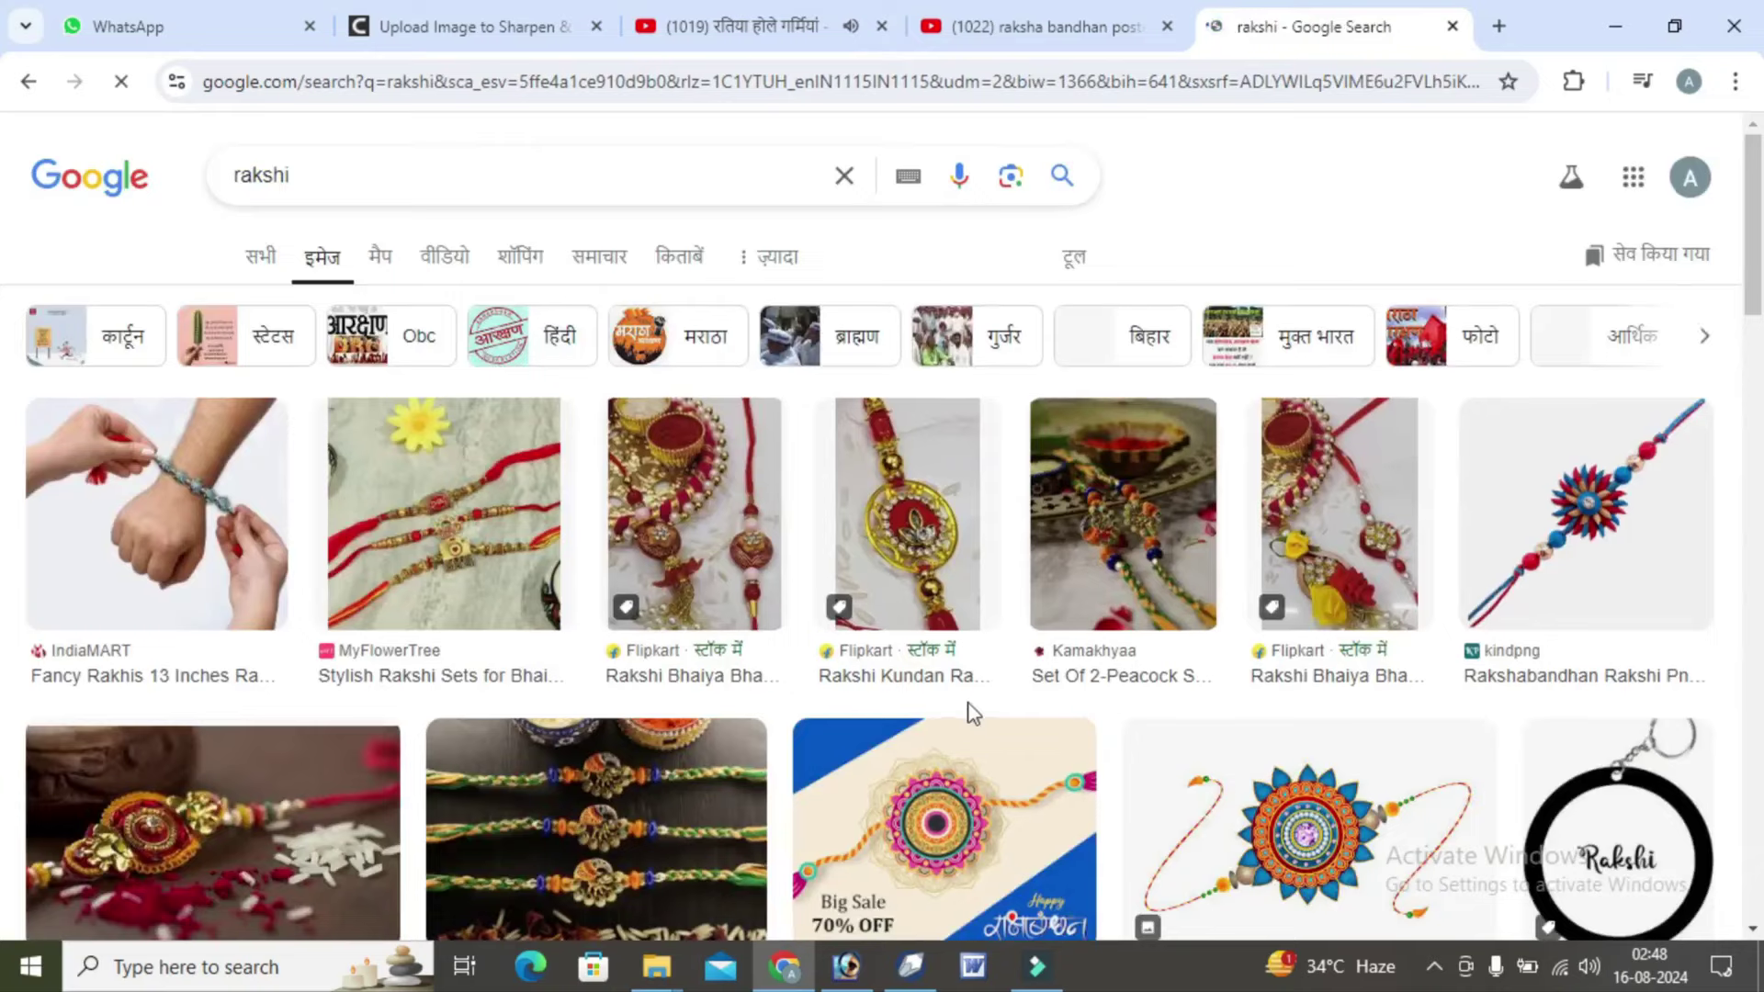
scroll(974, 698, "down", 3)
left_click(1289, 606)
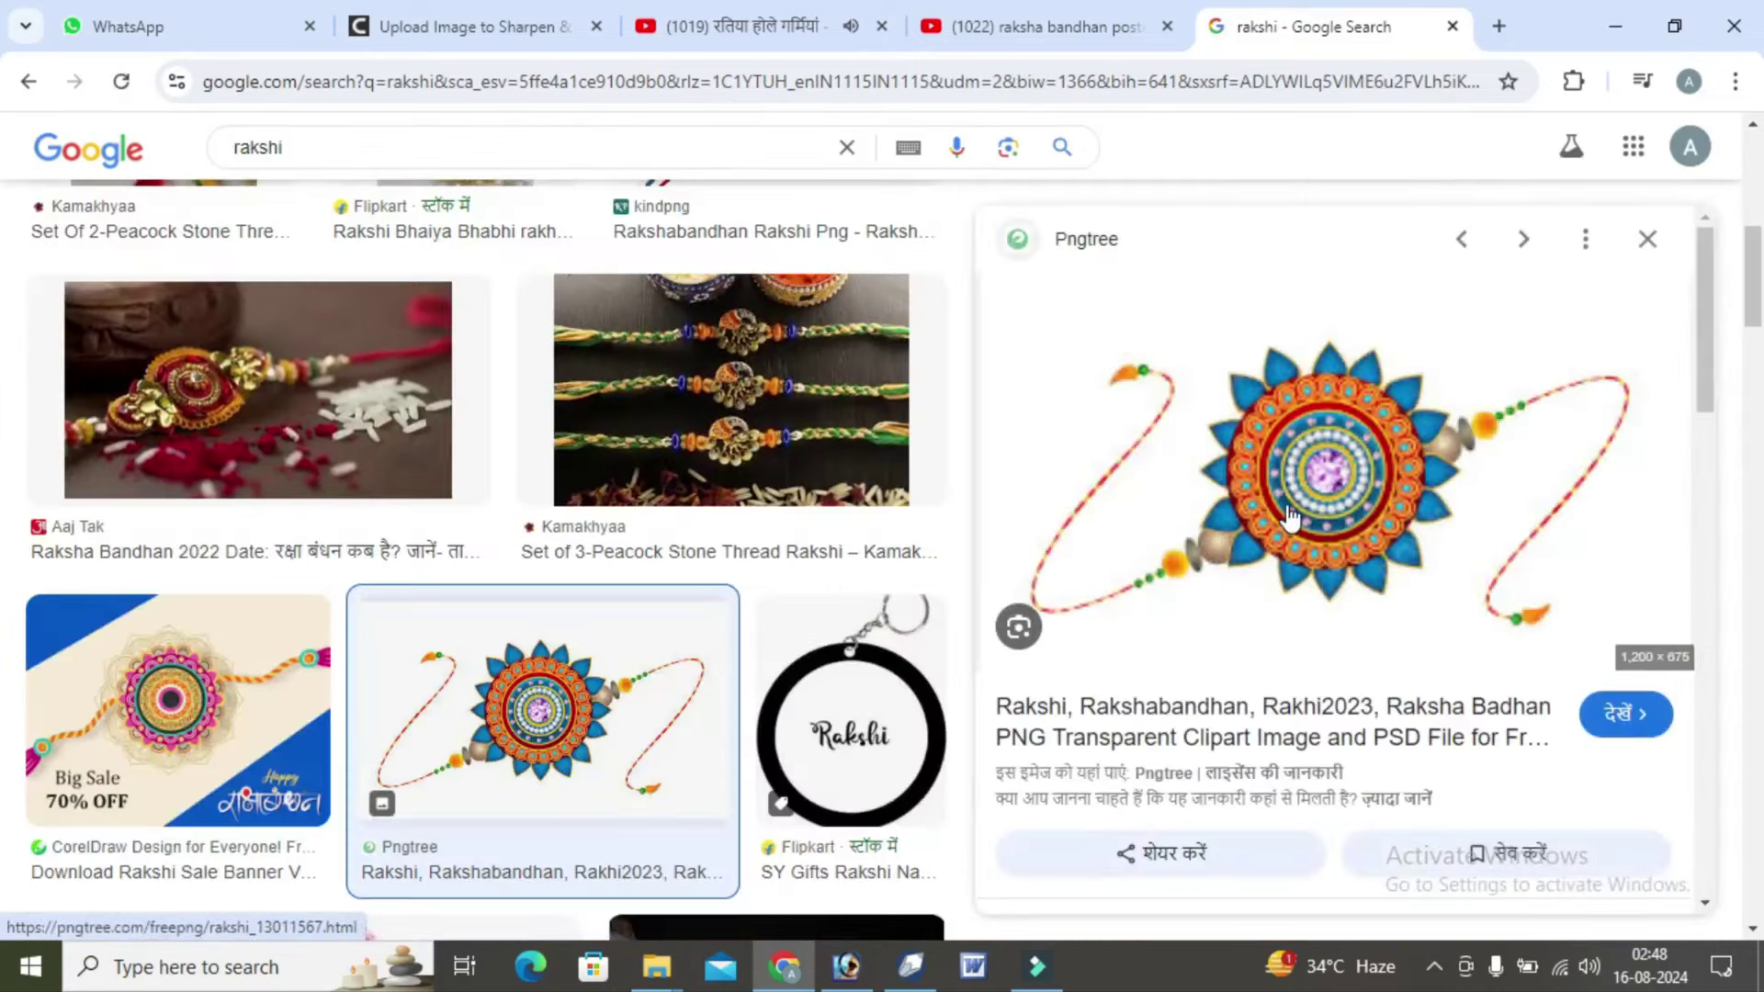
scroll(1305, 510, "down", 5)
scroll(1312, 496, "up", 5)
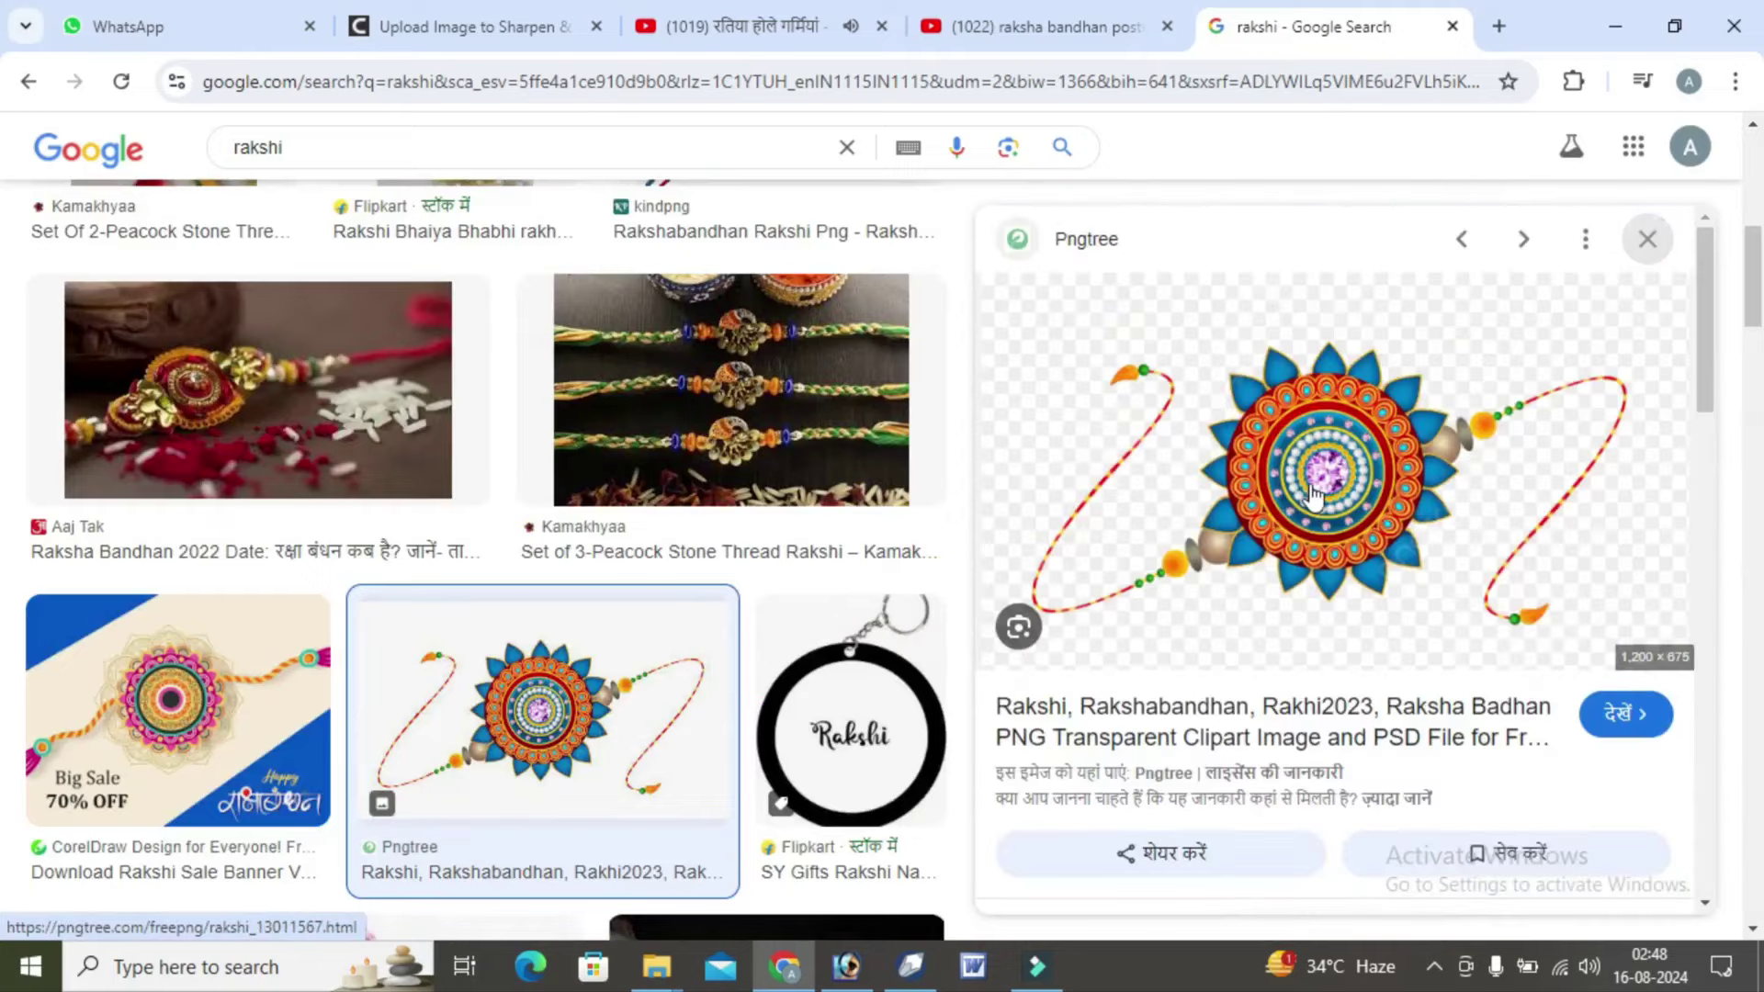
- Save the Pngtree rakhi as a PNG in Downloads and return to CorelDRAW
right_click(1381, 470)
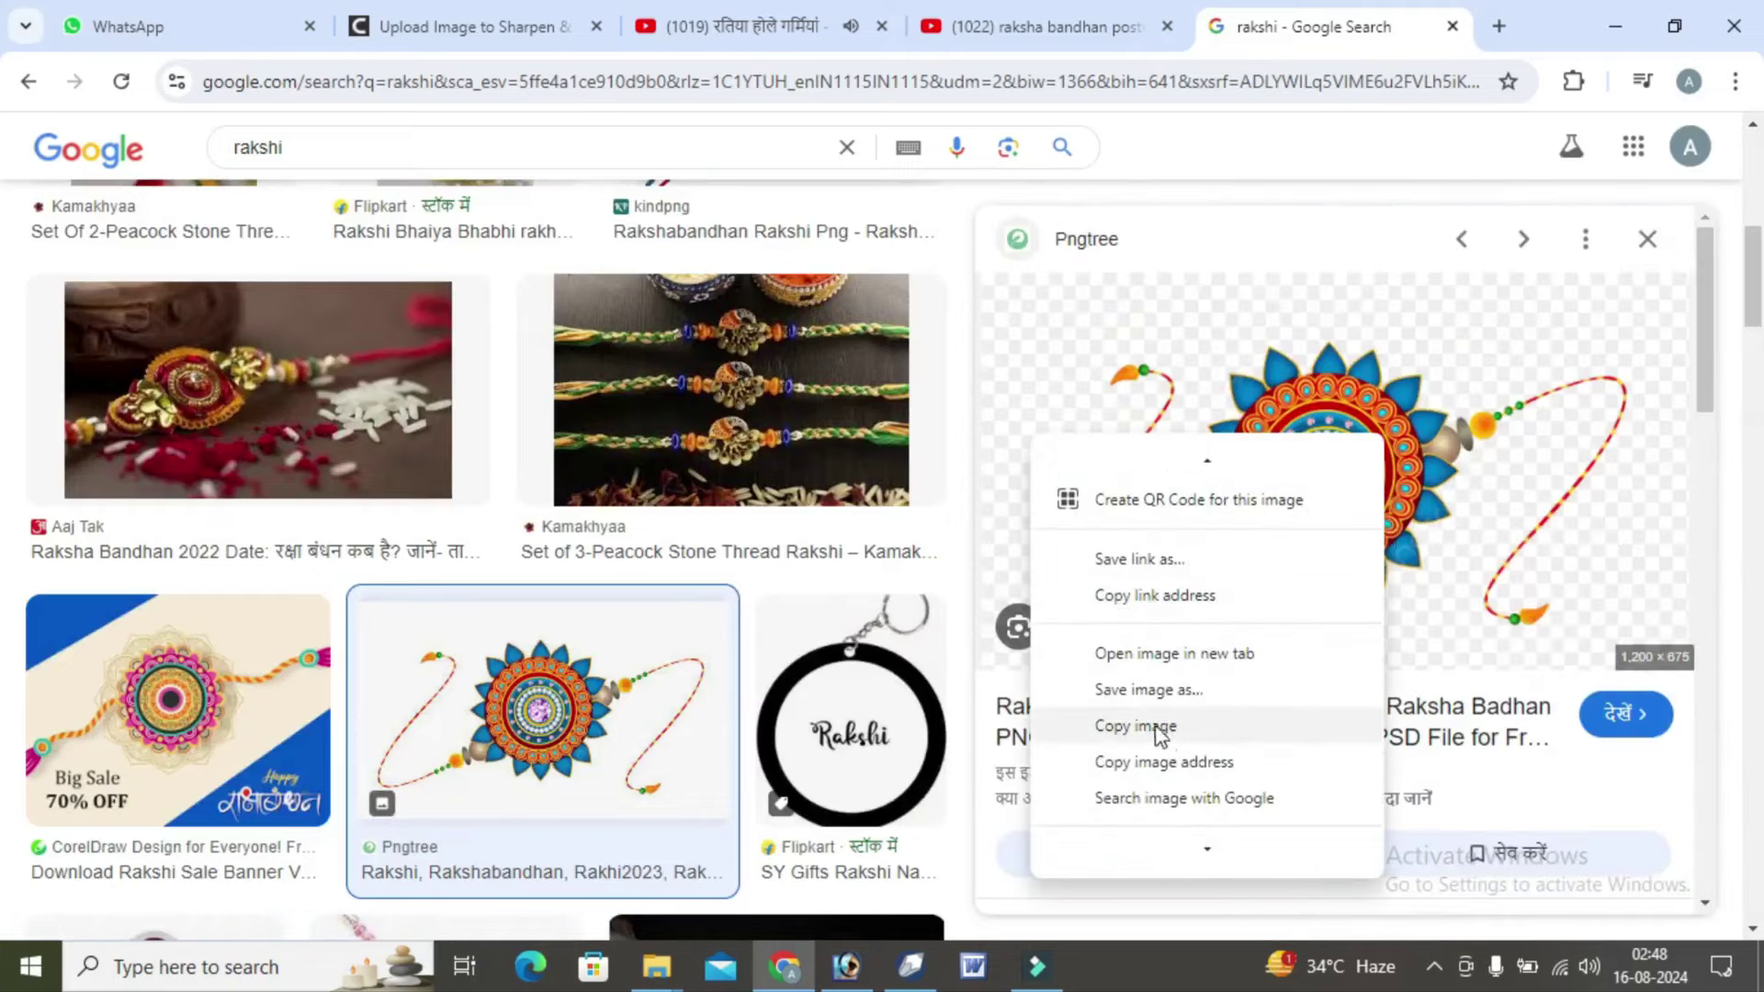
left_click(1172, 724)
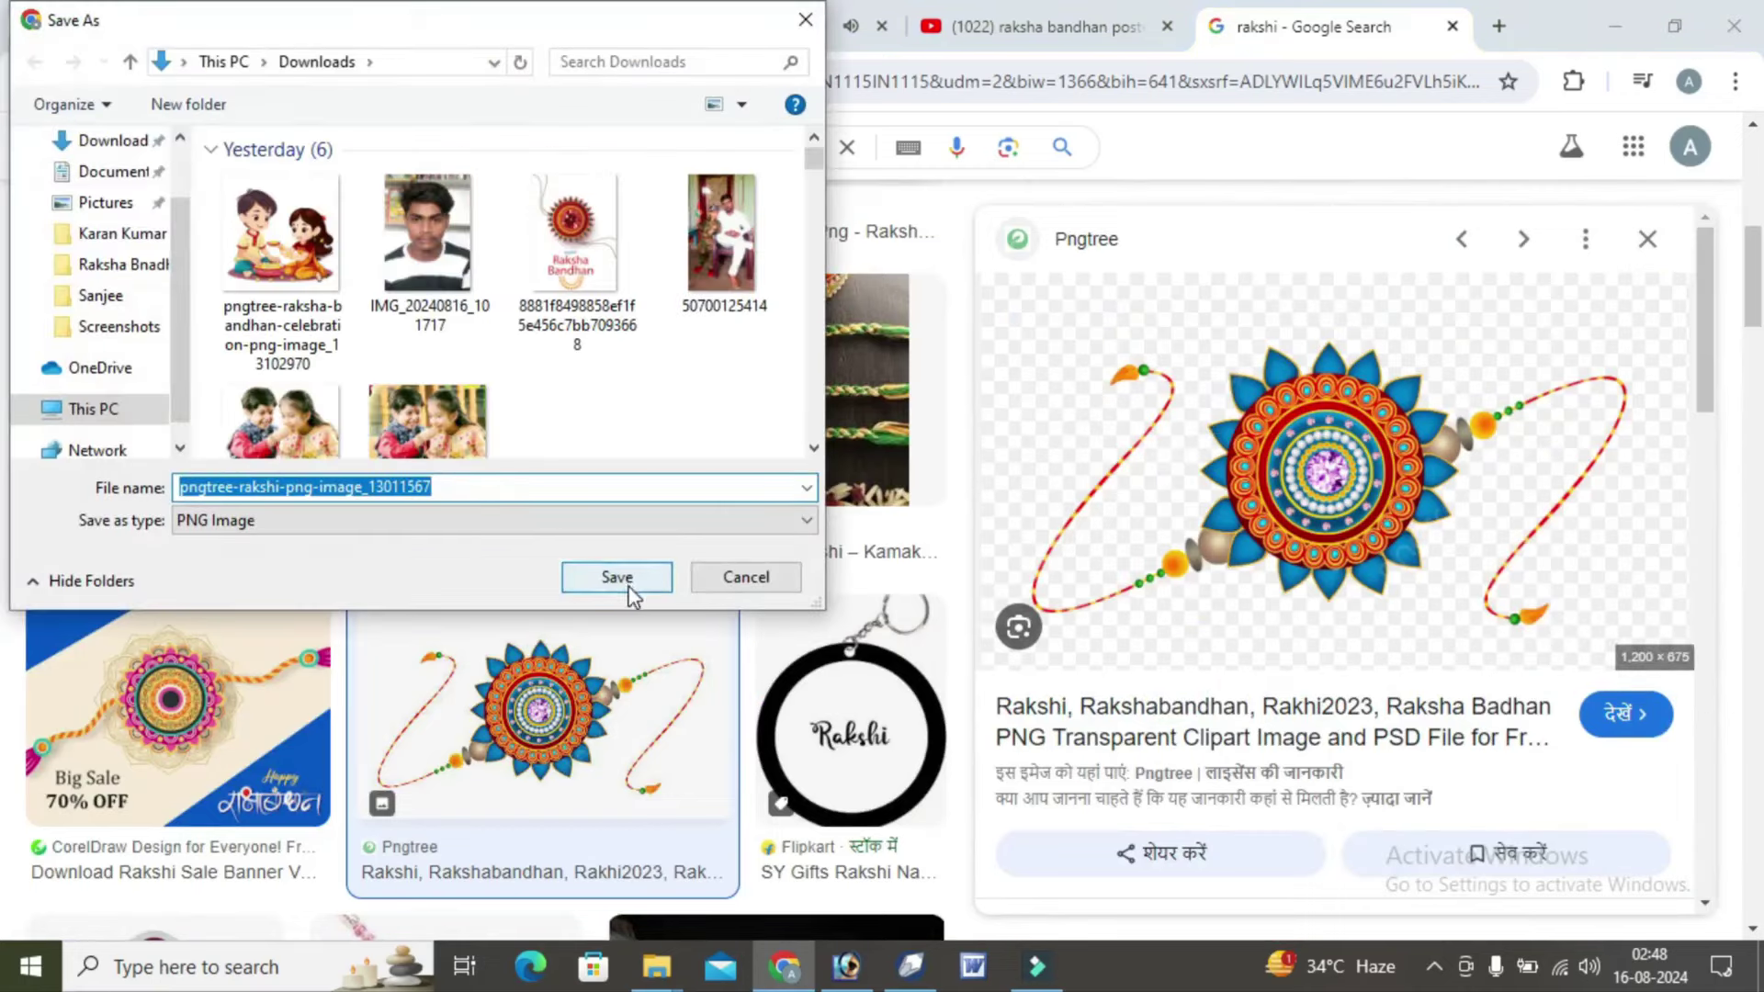
left_click(631, 593)
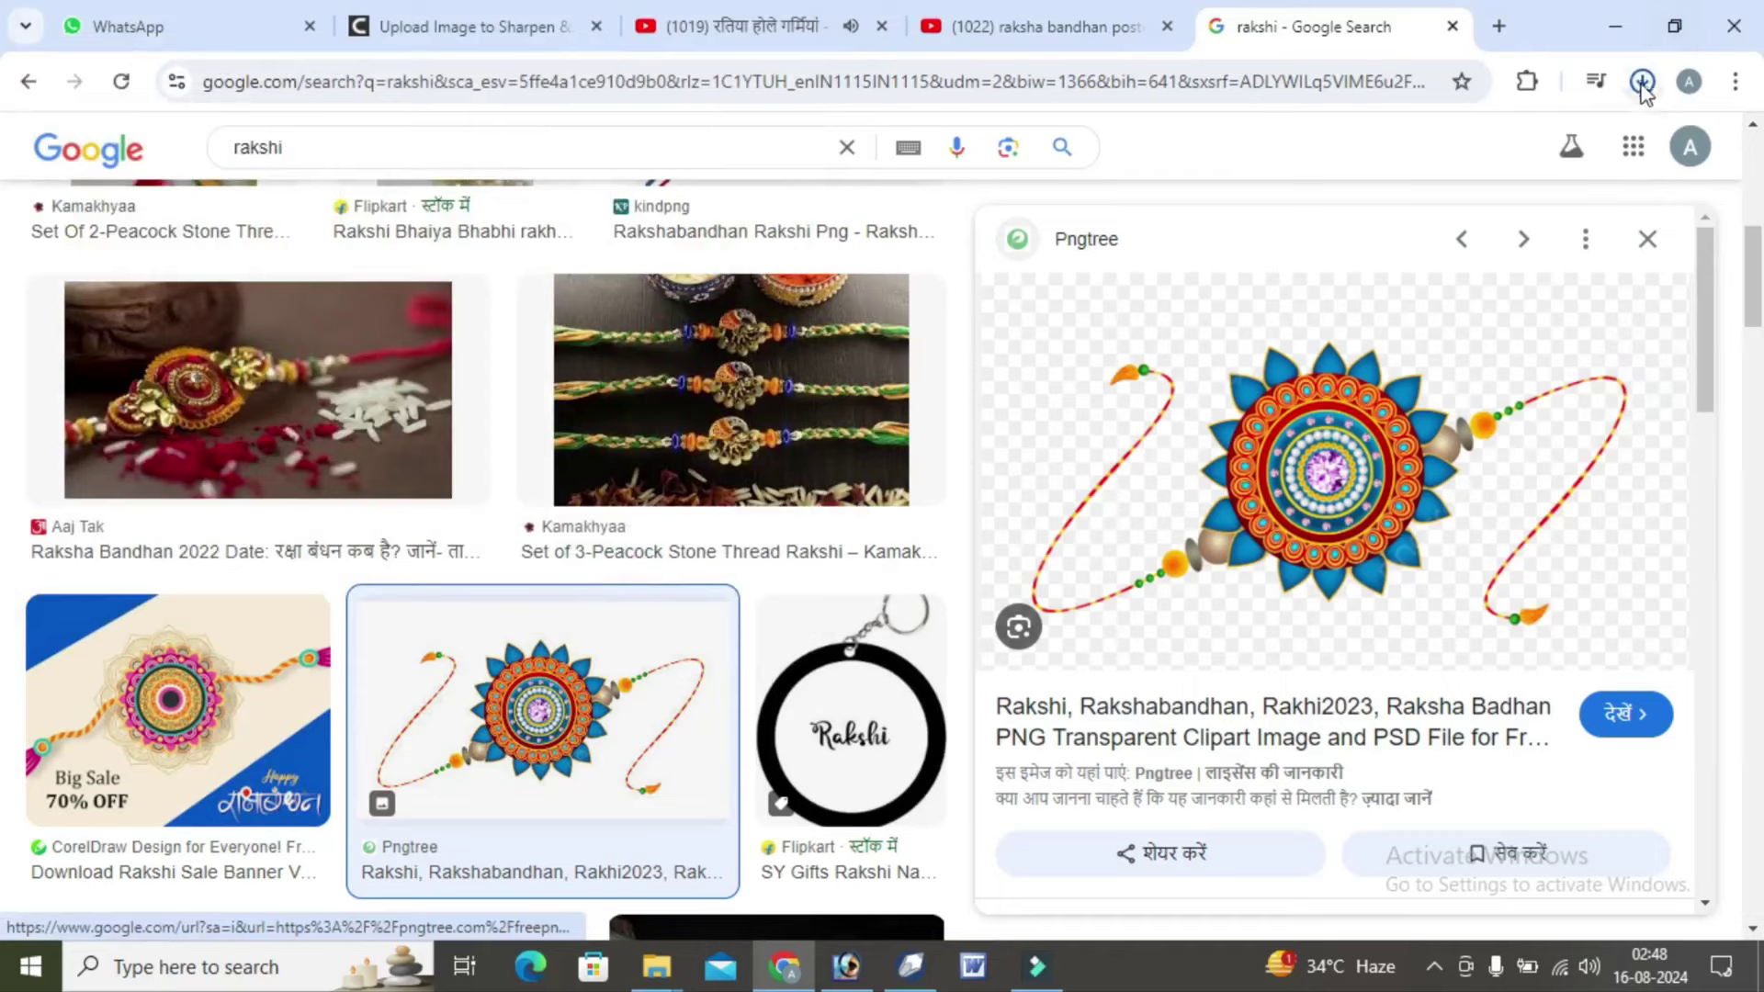
left_click(909, 965)
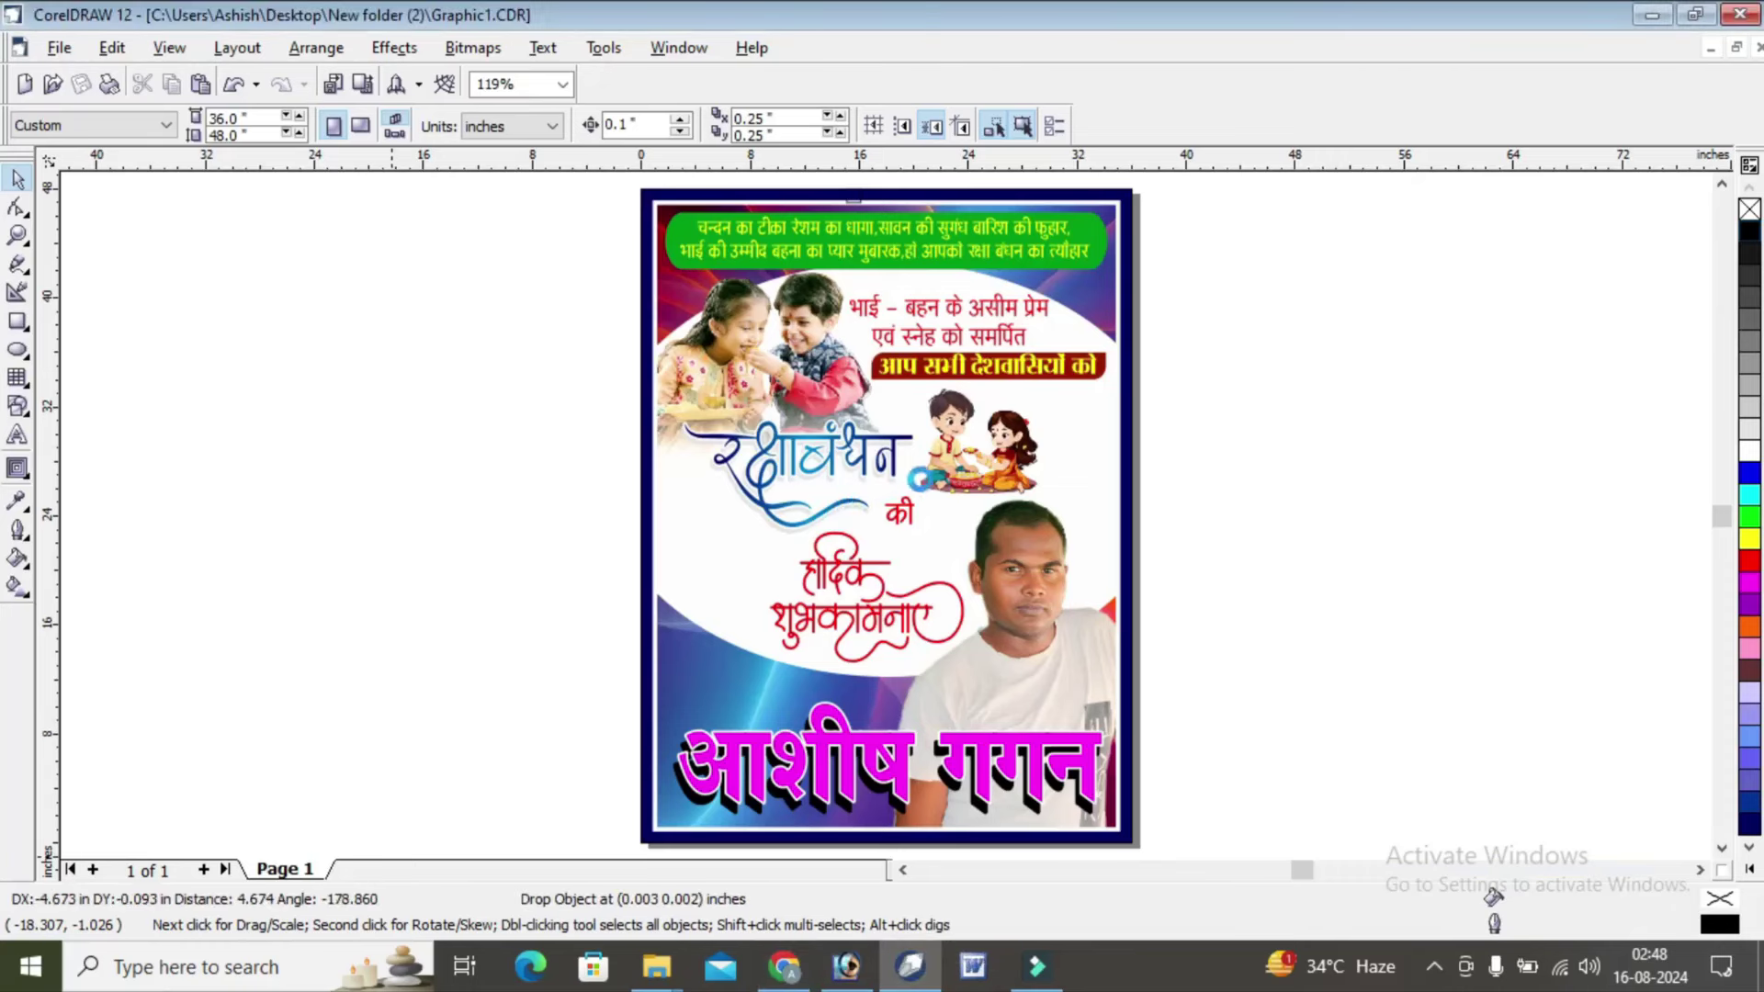
- Drop the rakhi PNG onto the poster, enlarge it, and zoom in on it
mouse_move(945, 474)
left_mouse_down()
mouse_move(896, 531)
mouse_move(1010, 410)
left_mouse_up()
left_click_drag(903, 469, 1012, 437)
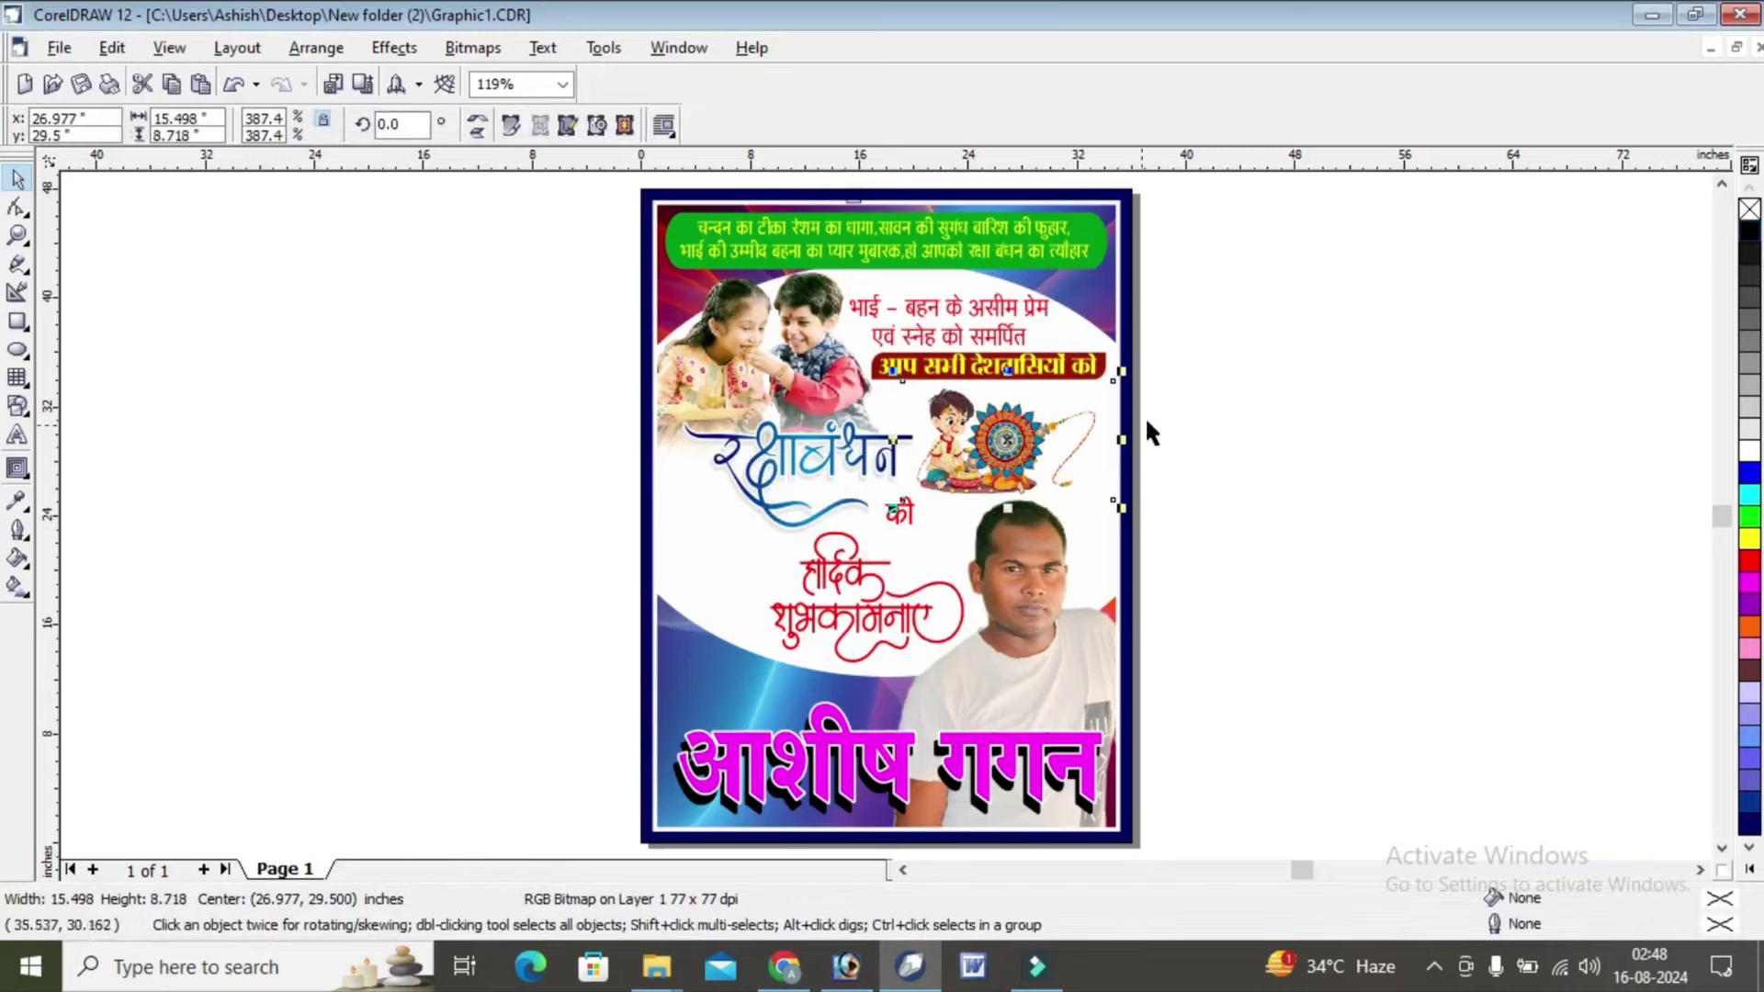
left_click(1255, 381)
left_click(19, 235)
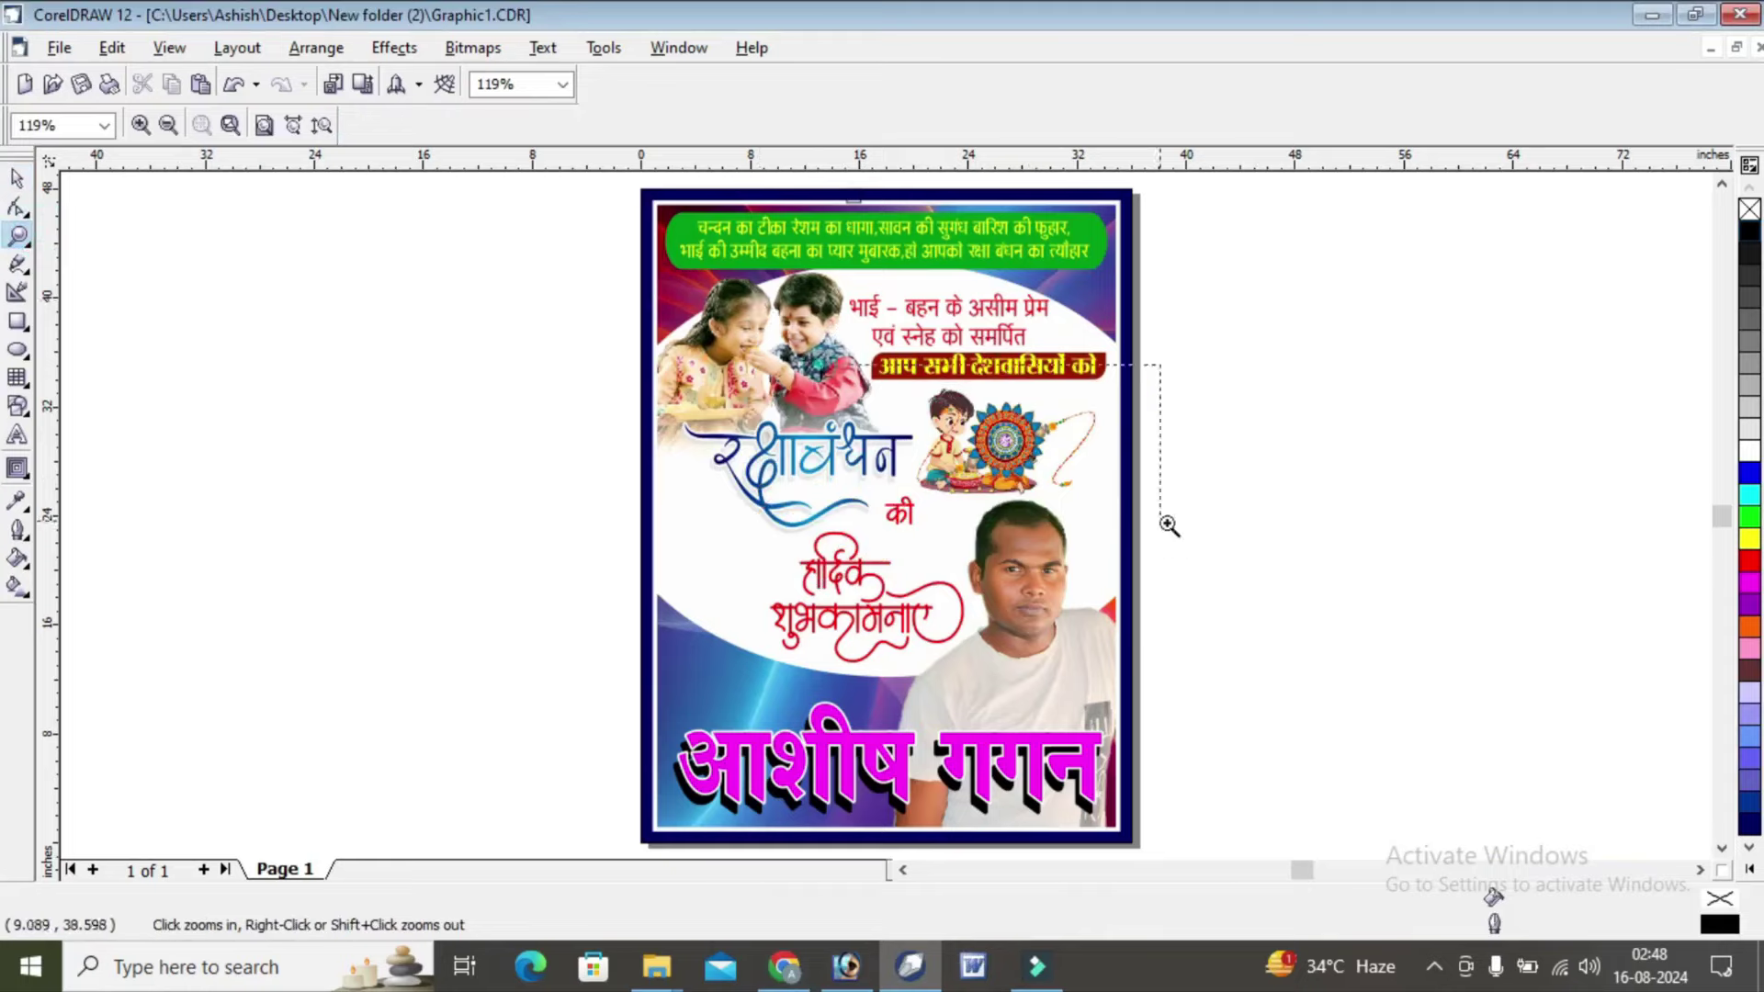
left_click(1166, 520)
left_click(16, 180)
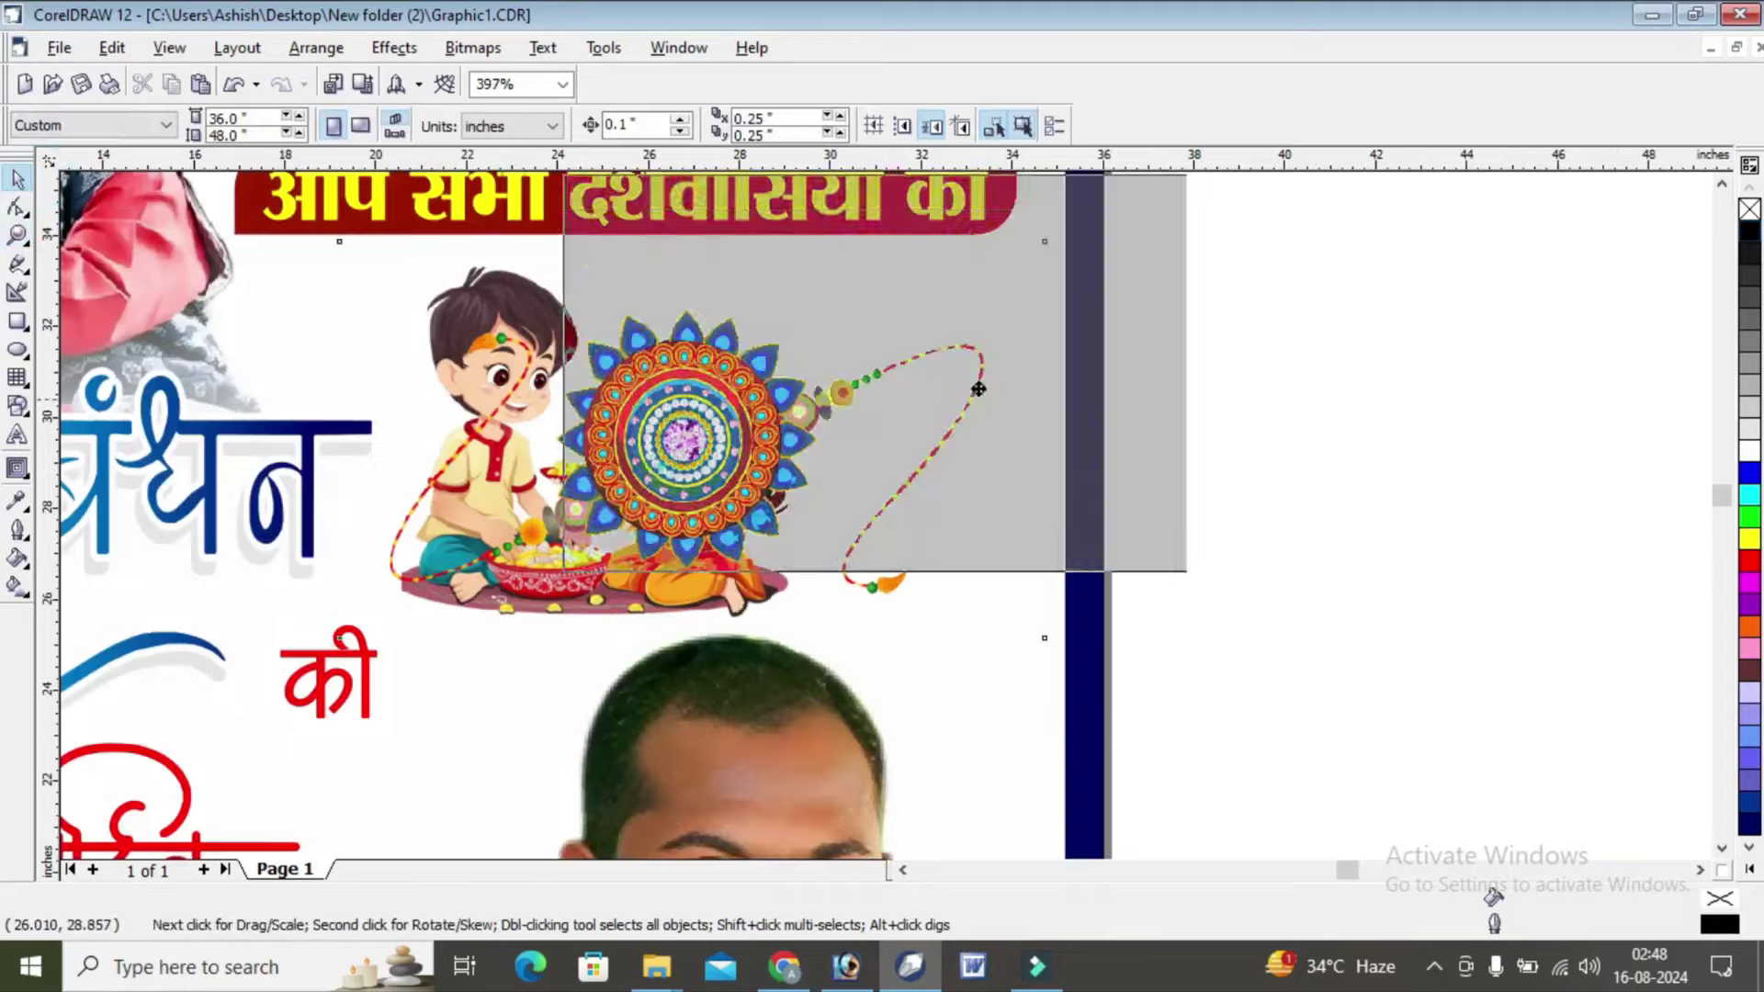
- Move the cartoon kids off-page and set the enlarged rakhi beside the रक्षाबंधन heading
left_click_drag(685, 441, 1029, 354)
left_click_drag(482, 450, 1392, 455)
left_click_drag(1055, 368, 725, 423)
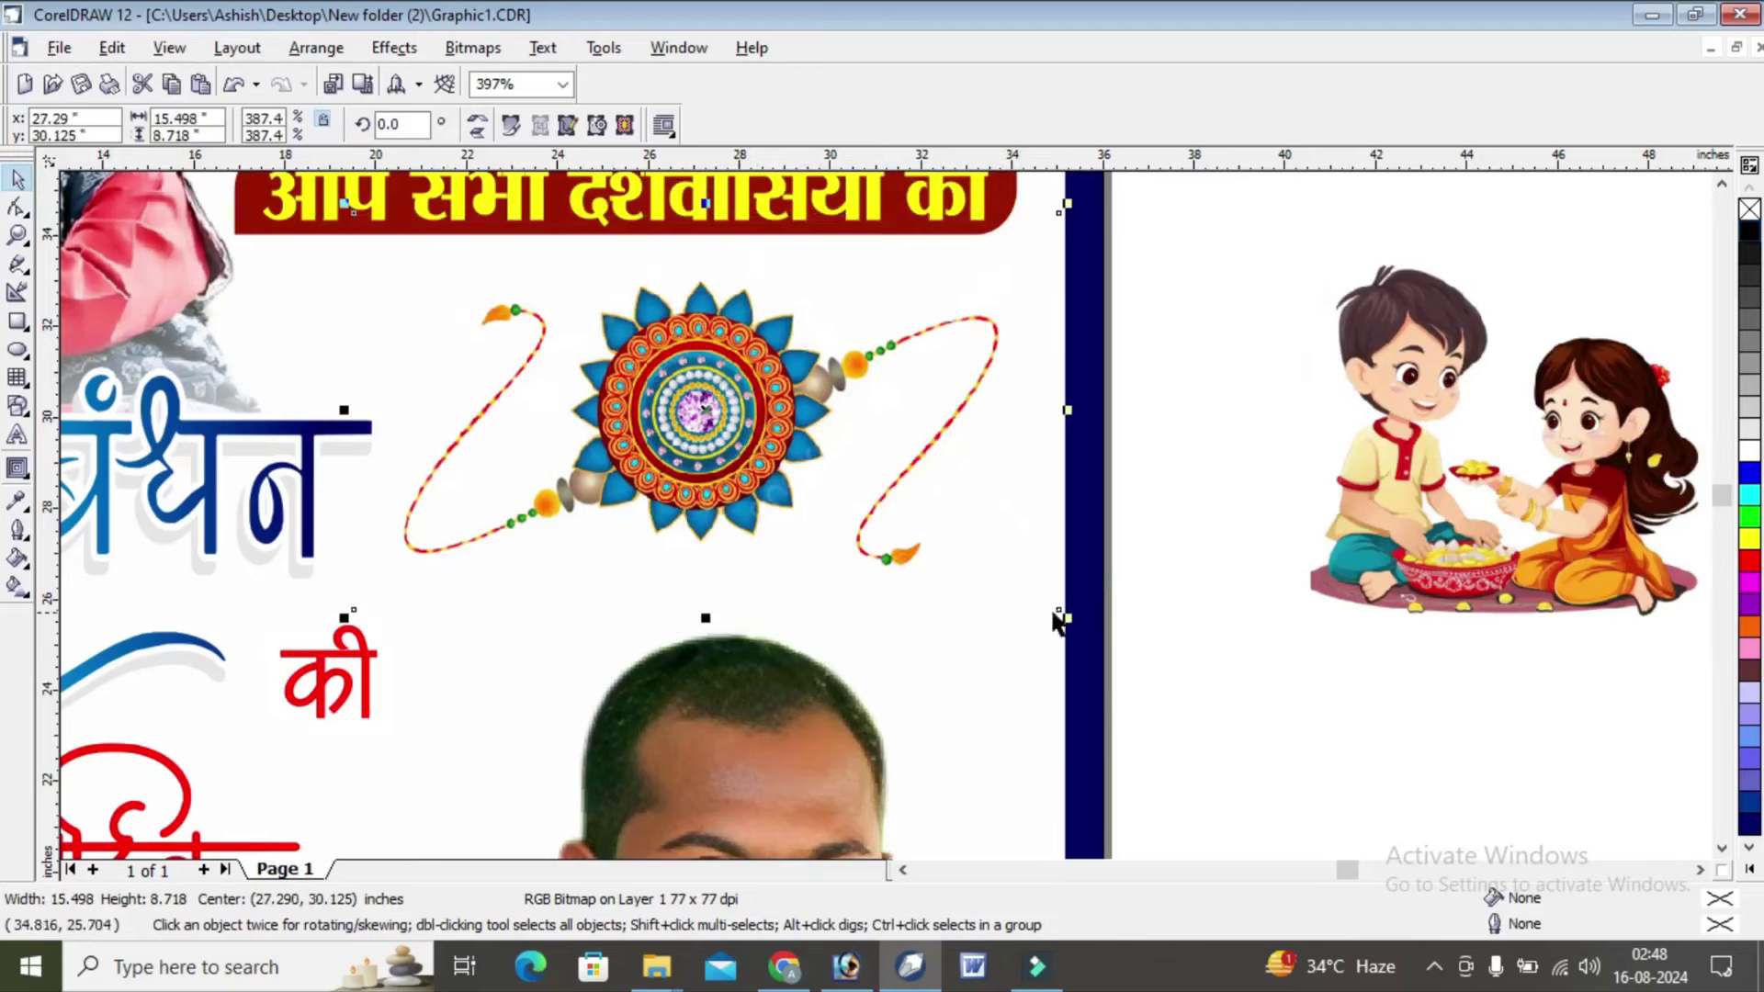
left_click_drag(1063, 615, 1098, 632)
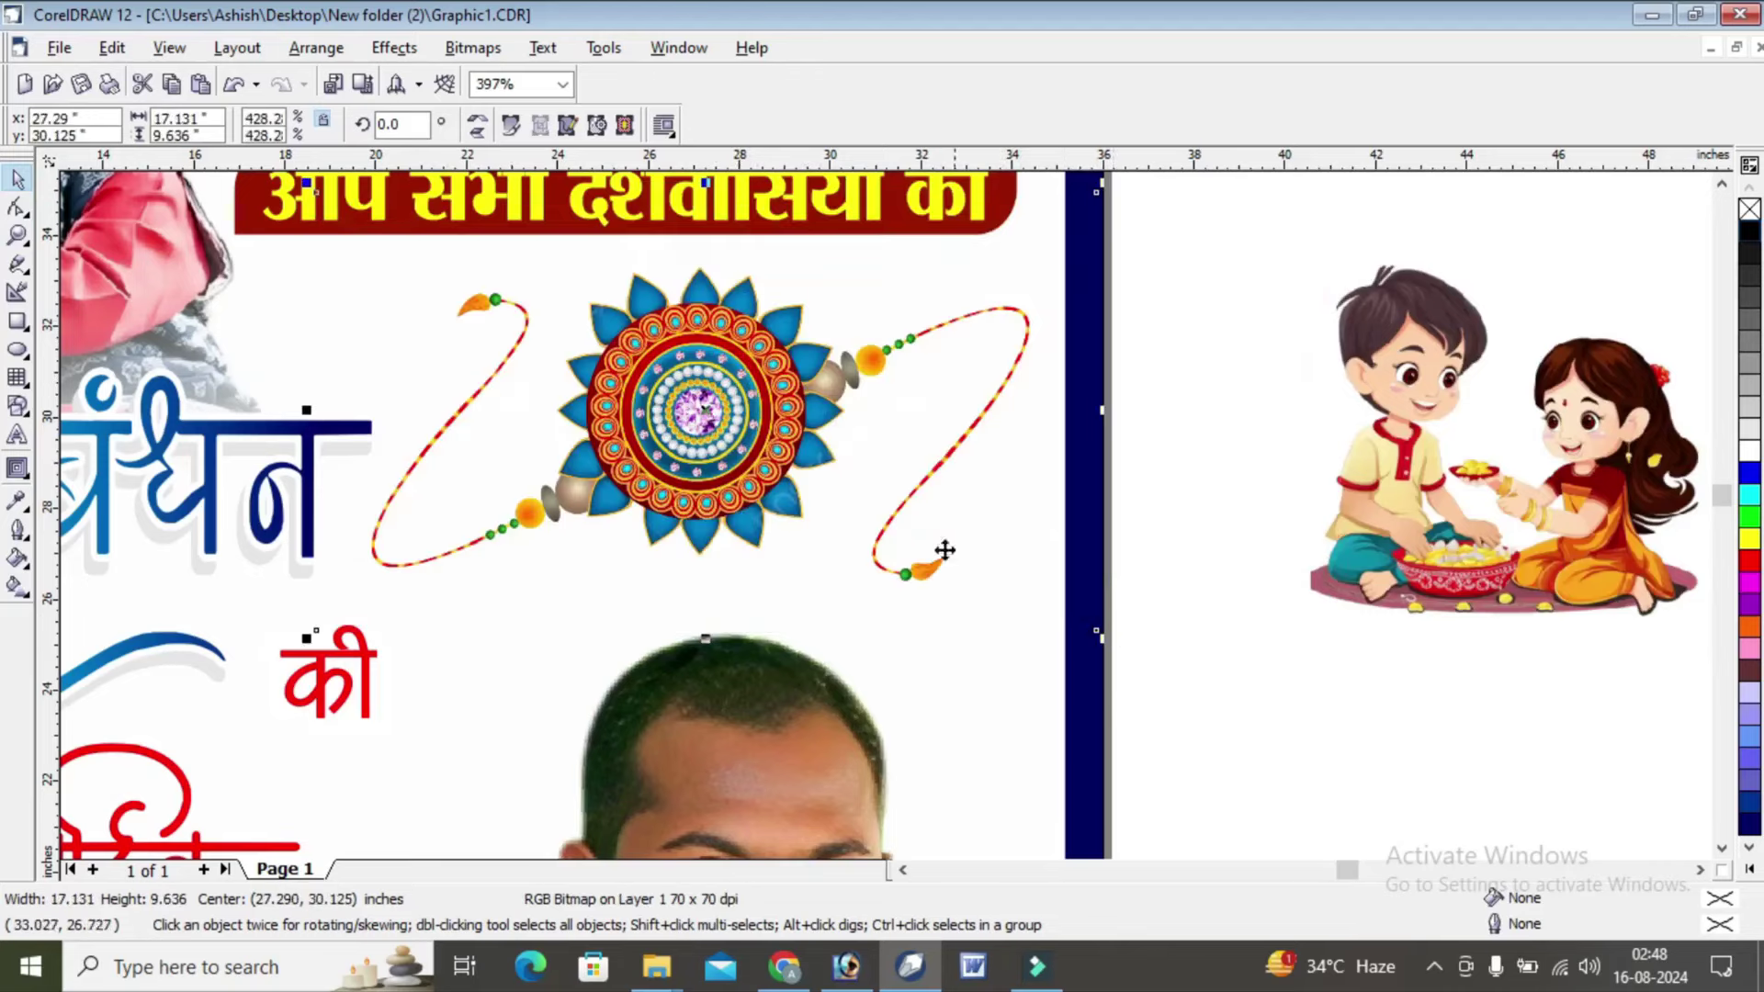
left_click(16, 208)
left_click_drag(1180, 622, 1036, 630)
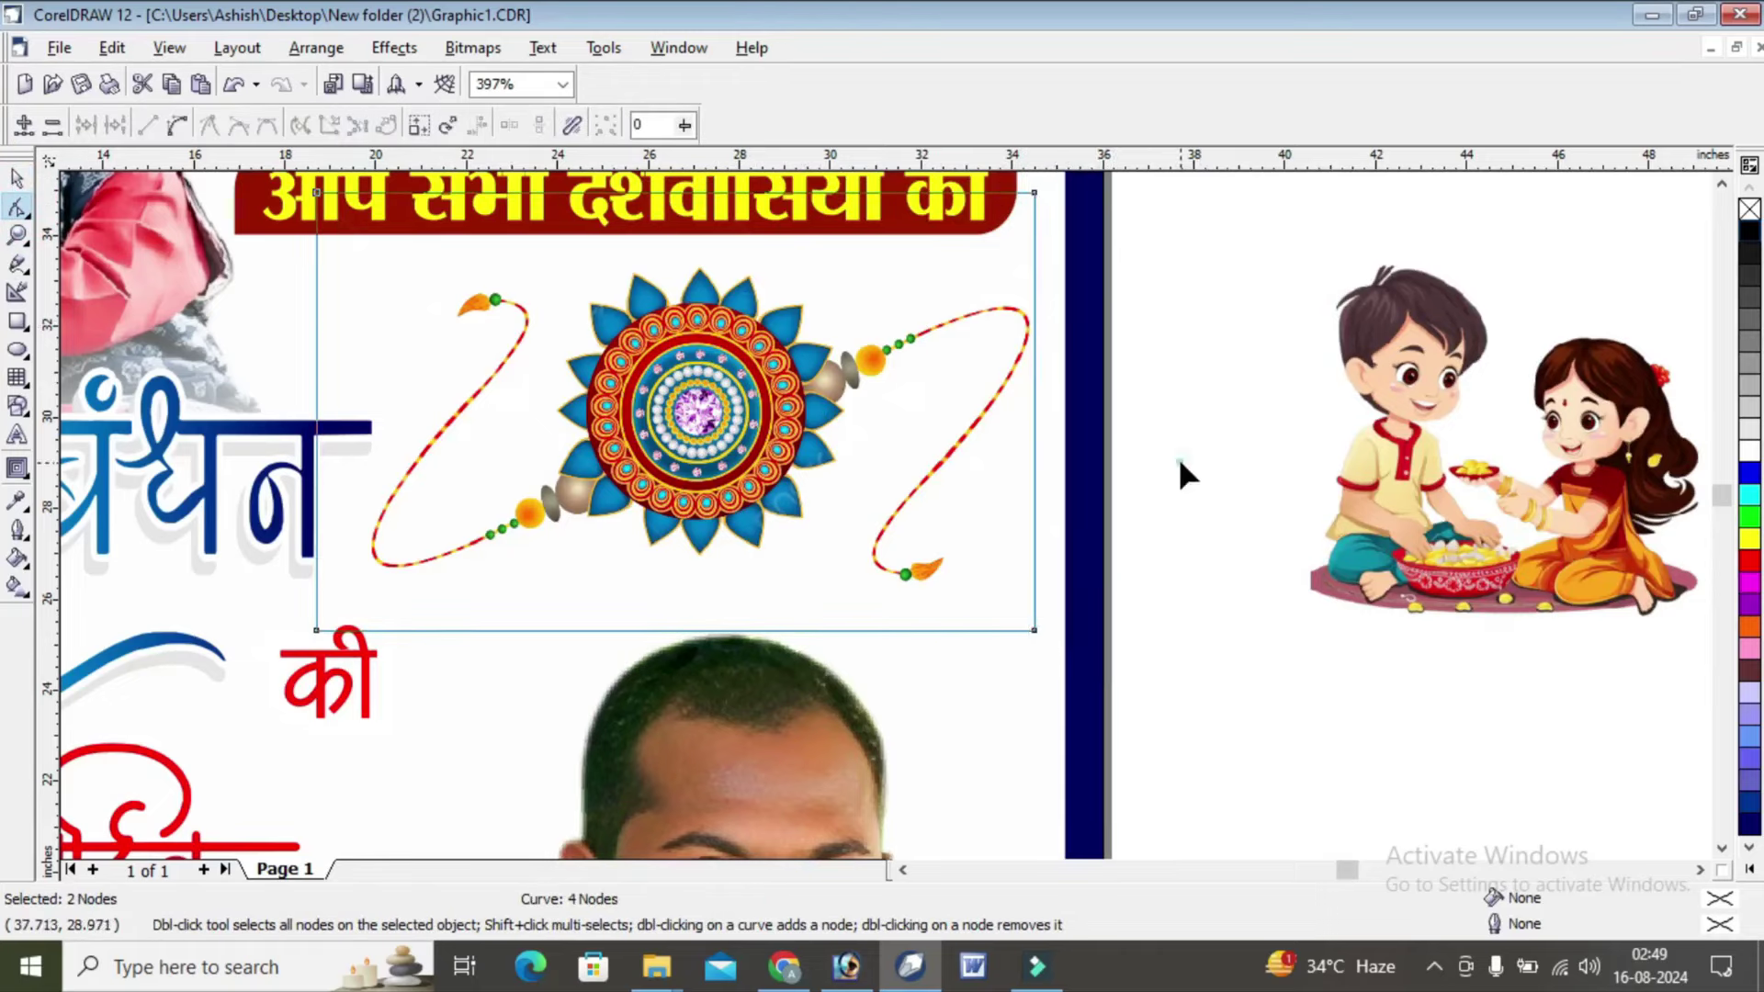
- Zoom out to show all objects and clear the selection
key("F4")
left_click(18, 179)
left_click(129, 276)
left_click(1228, 283)
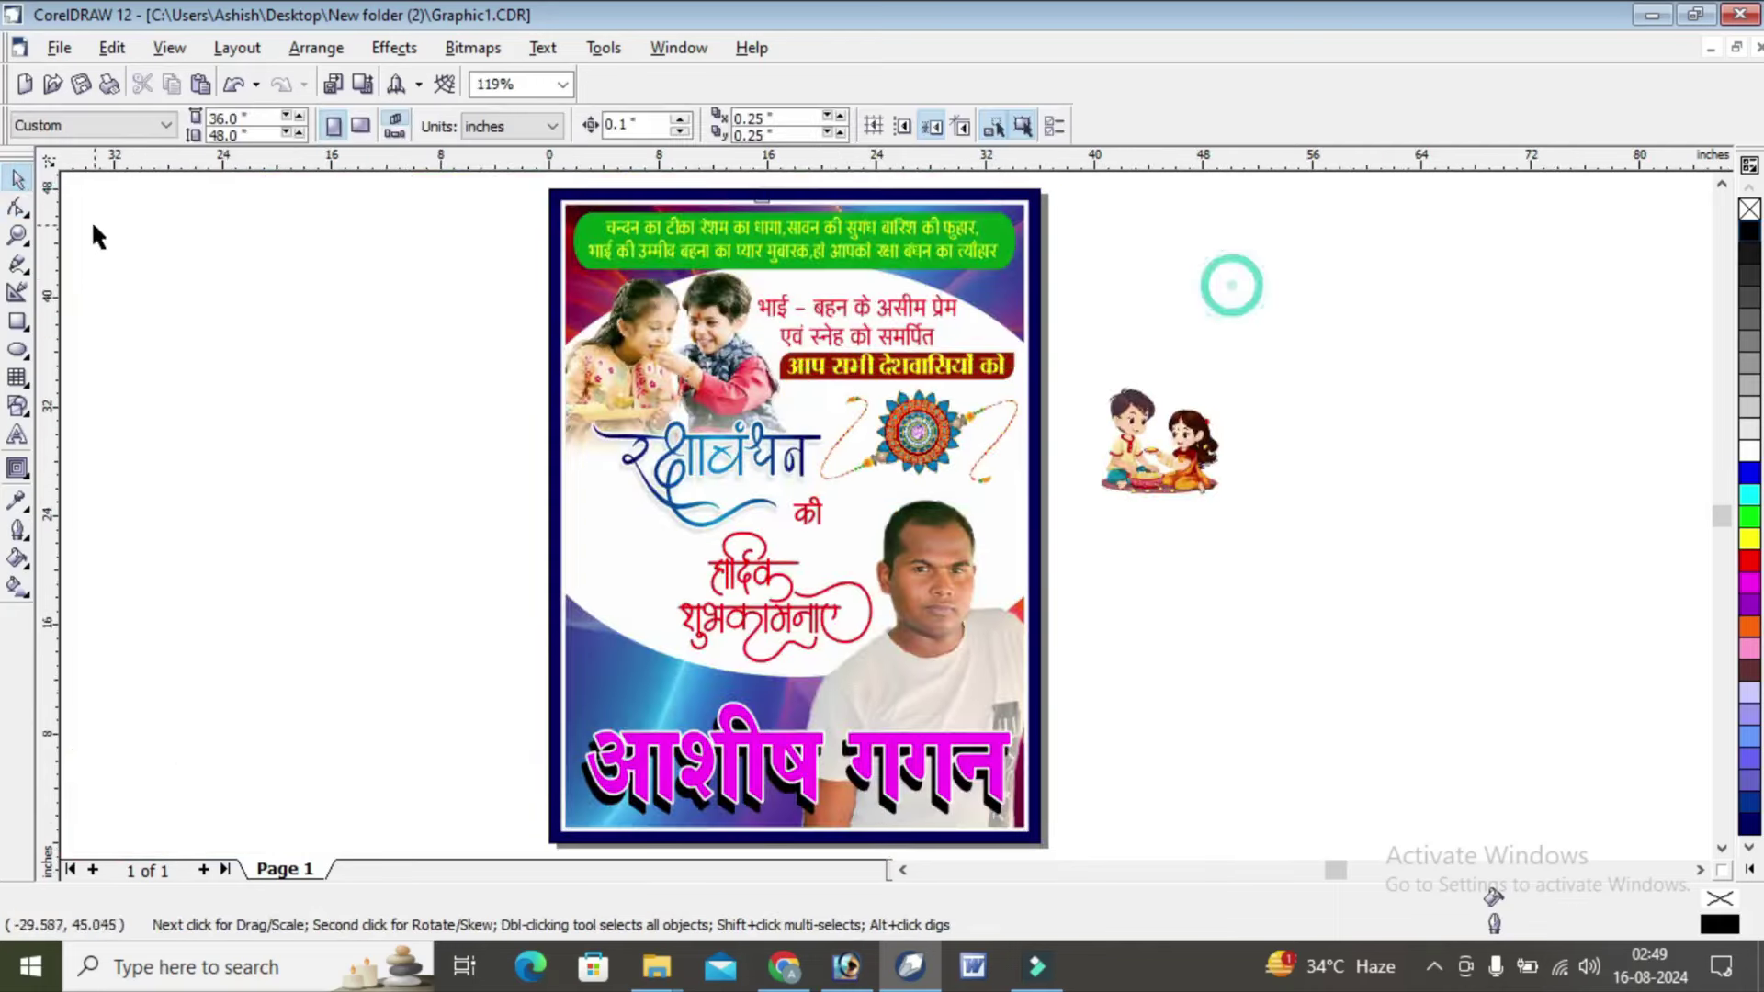
- Move the cartoon kids clipart onto the poster, left of the हार्दिक शुभकामनाएं greeting
left_click(18, 235)
left_click_drag(335, 410, 1260, 850)
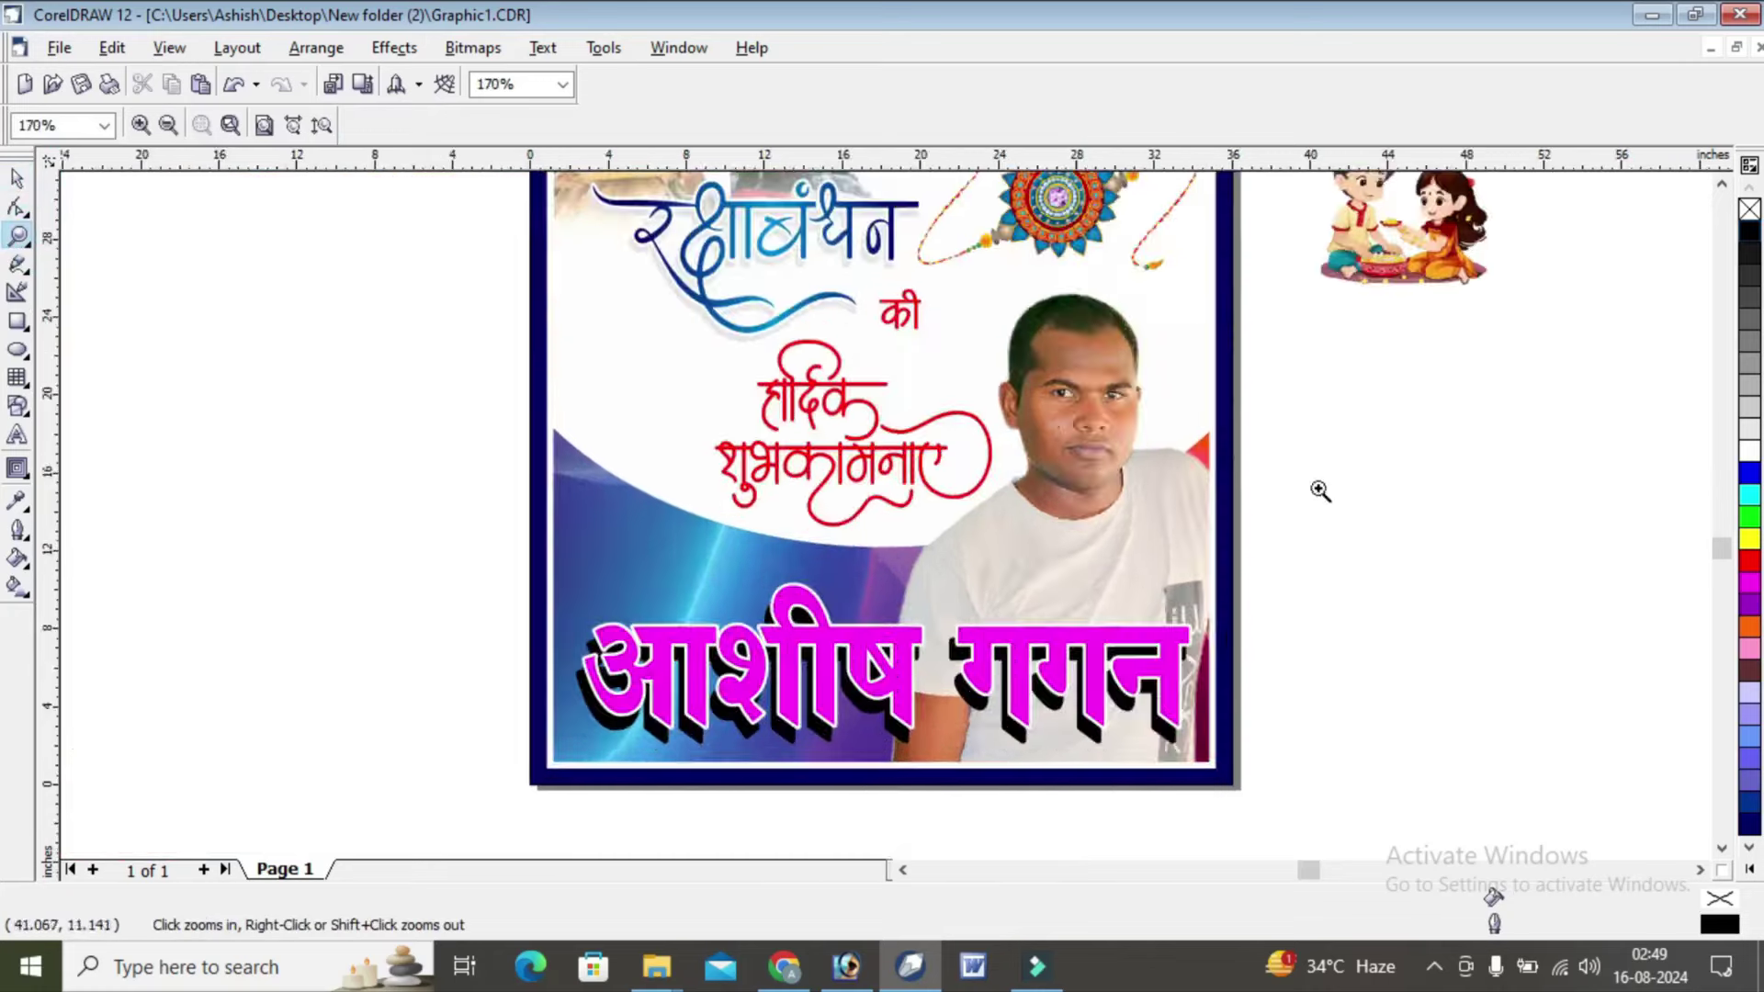
left_click(19, 179)
left_click_drag(1460, 239, 690, 416)
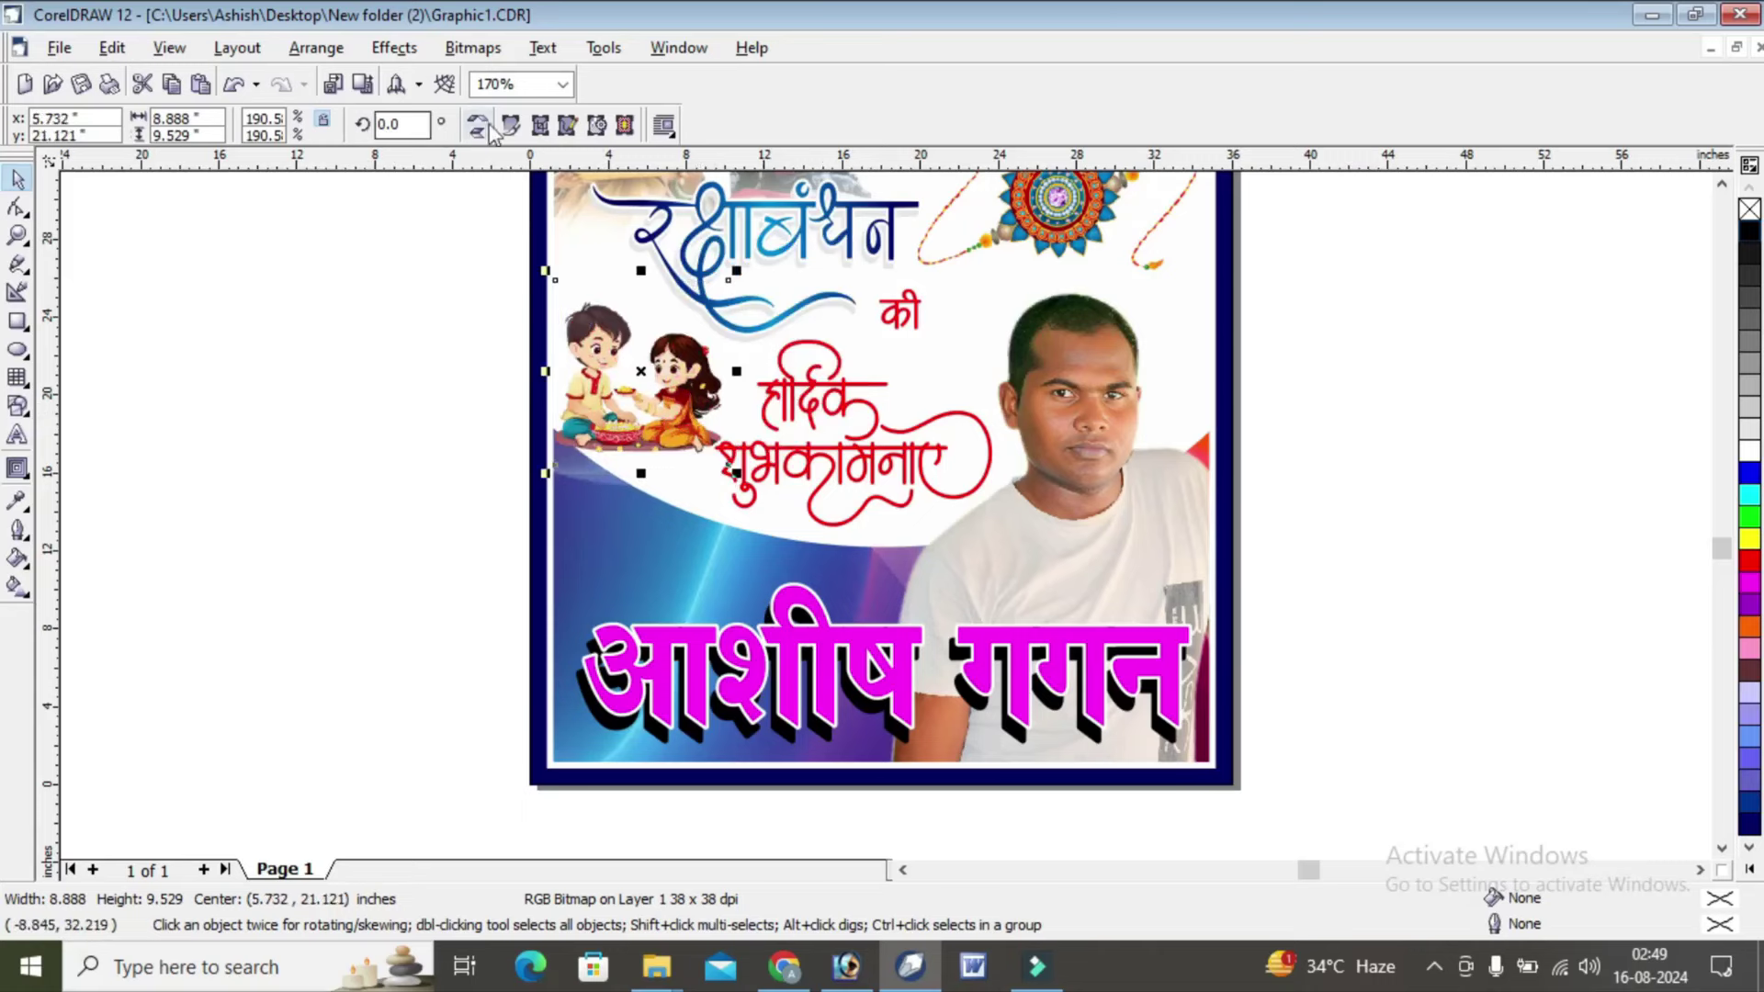
left_click_drag(666, 424, 670, 416)
left_click(1343, 388)
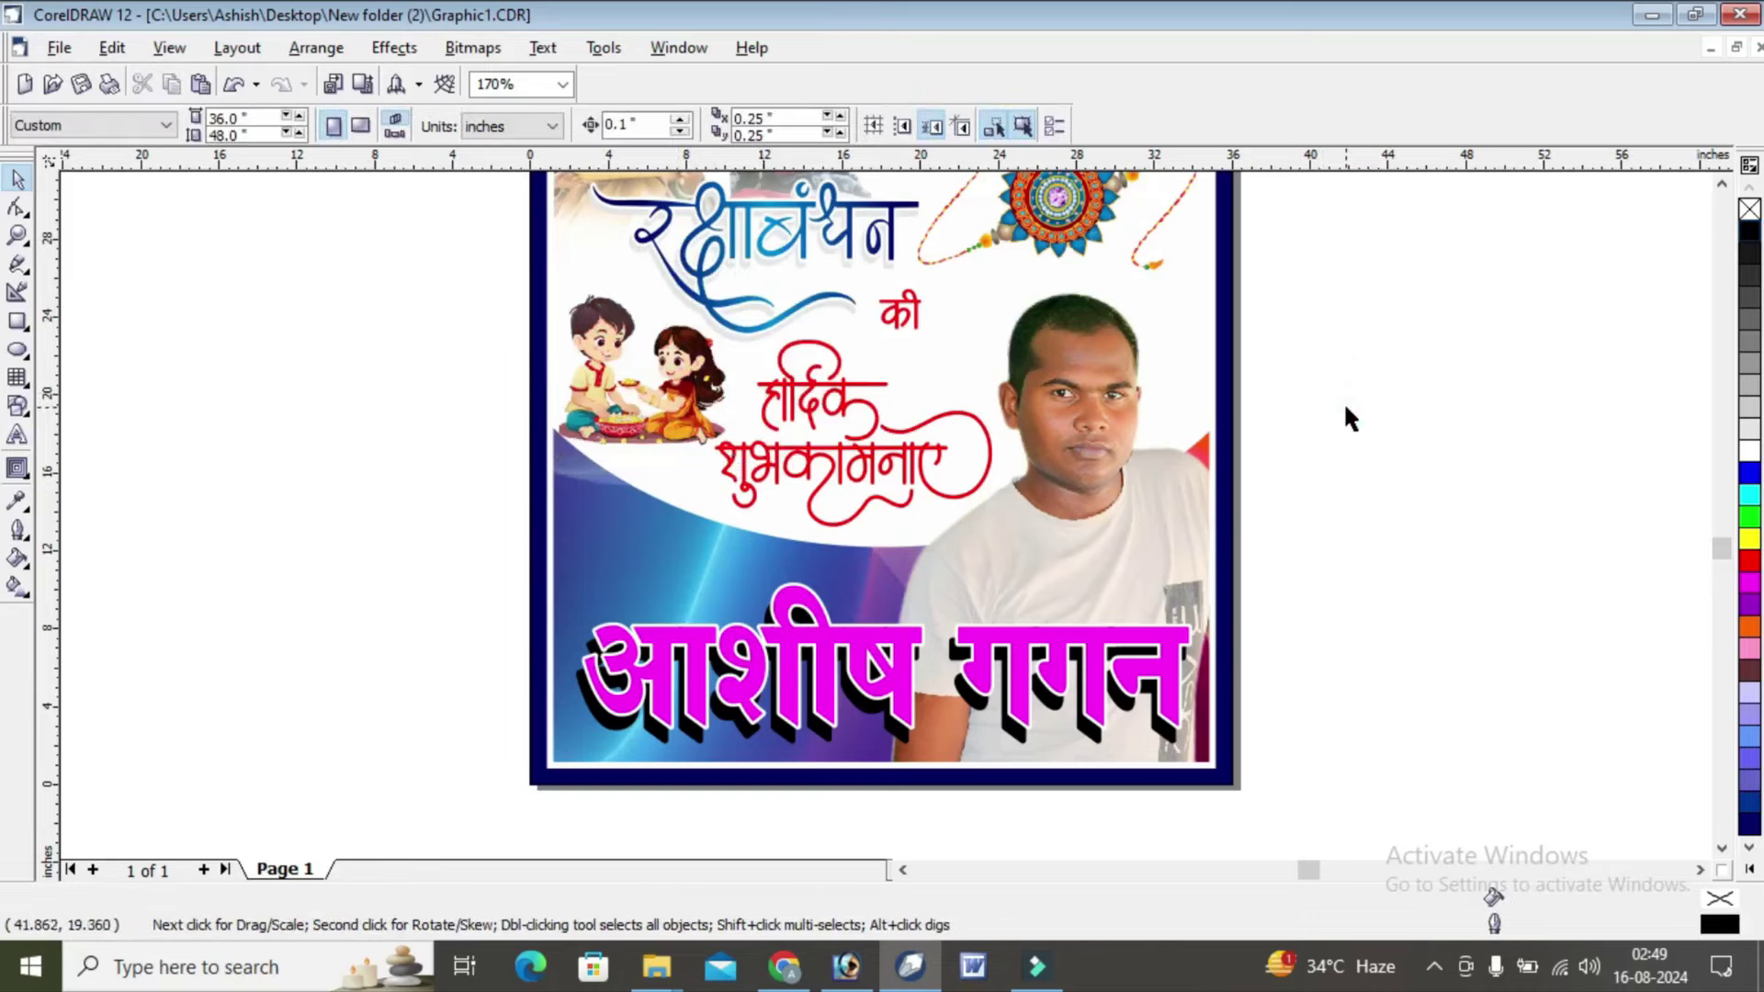
scroll(1240, 497, "down", 1)
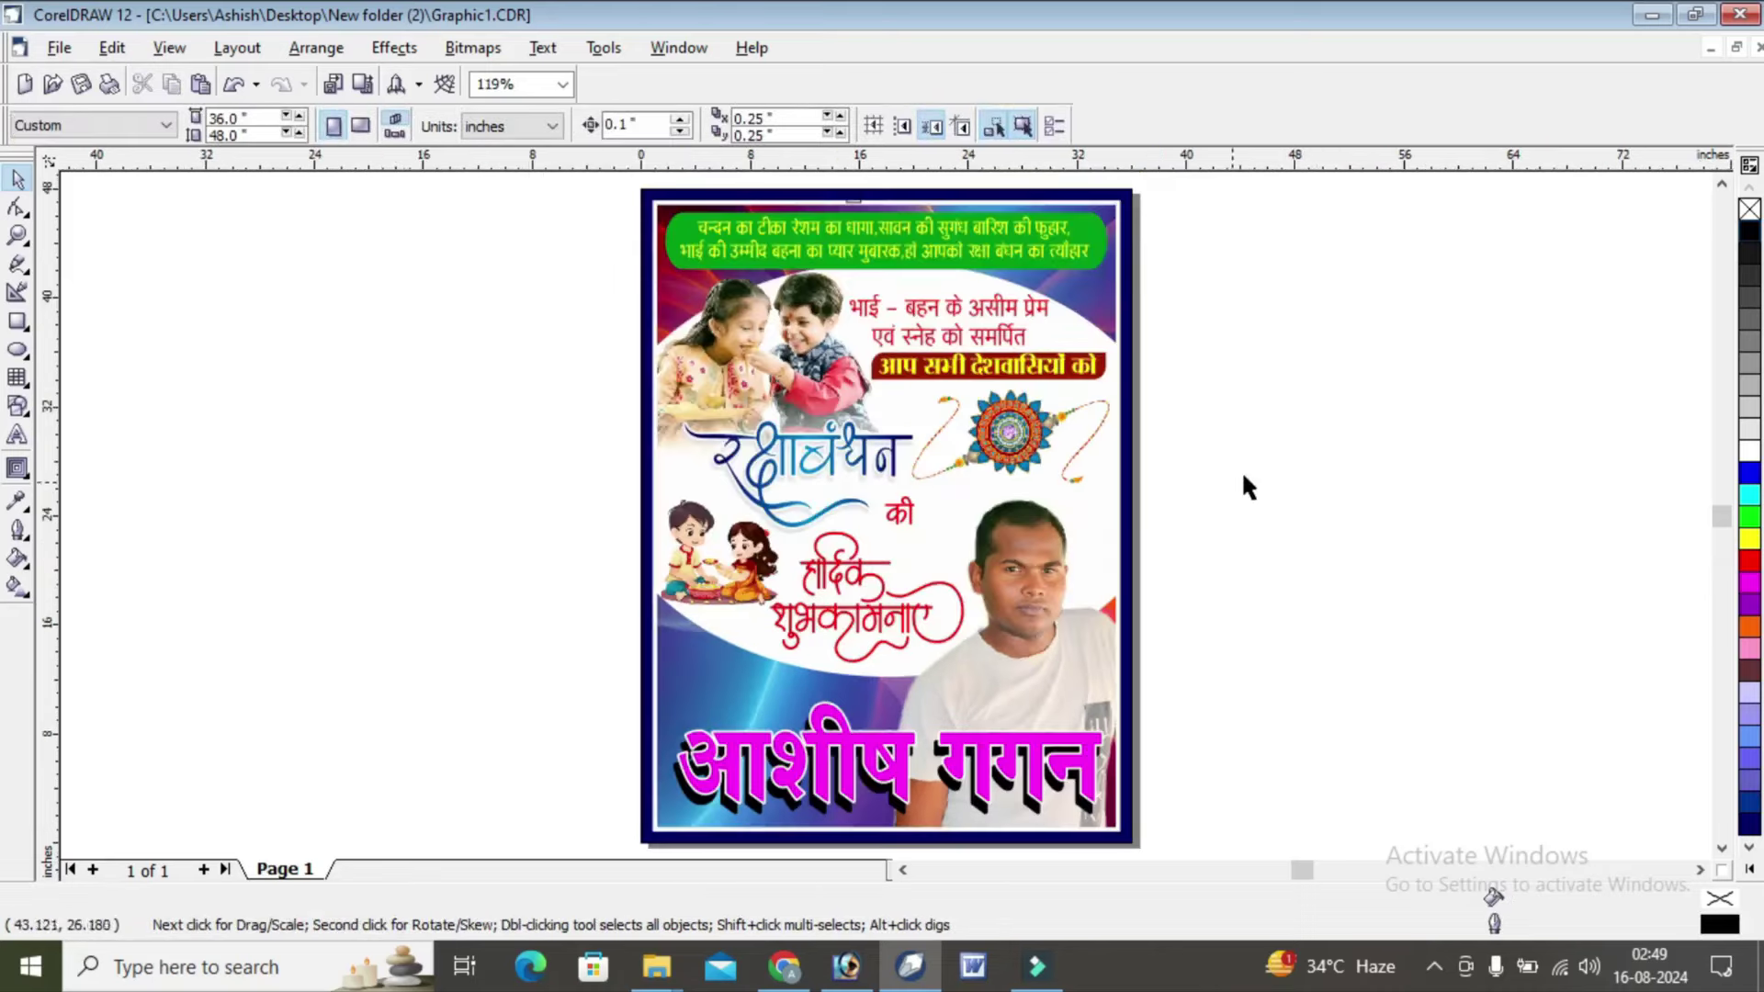
- Edit the background PowerClip contents and stretch the white oval taller
left_click(1320, 368)
right_click(1077, 300)
left_click(1139, 297)
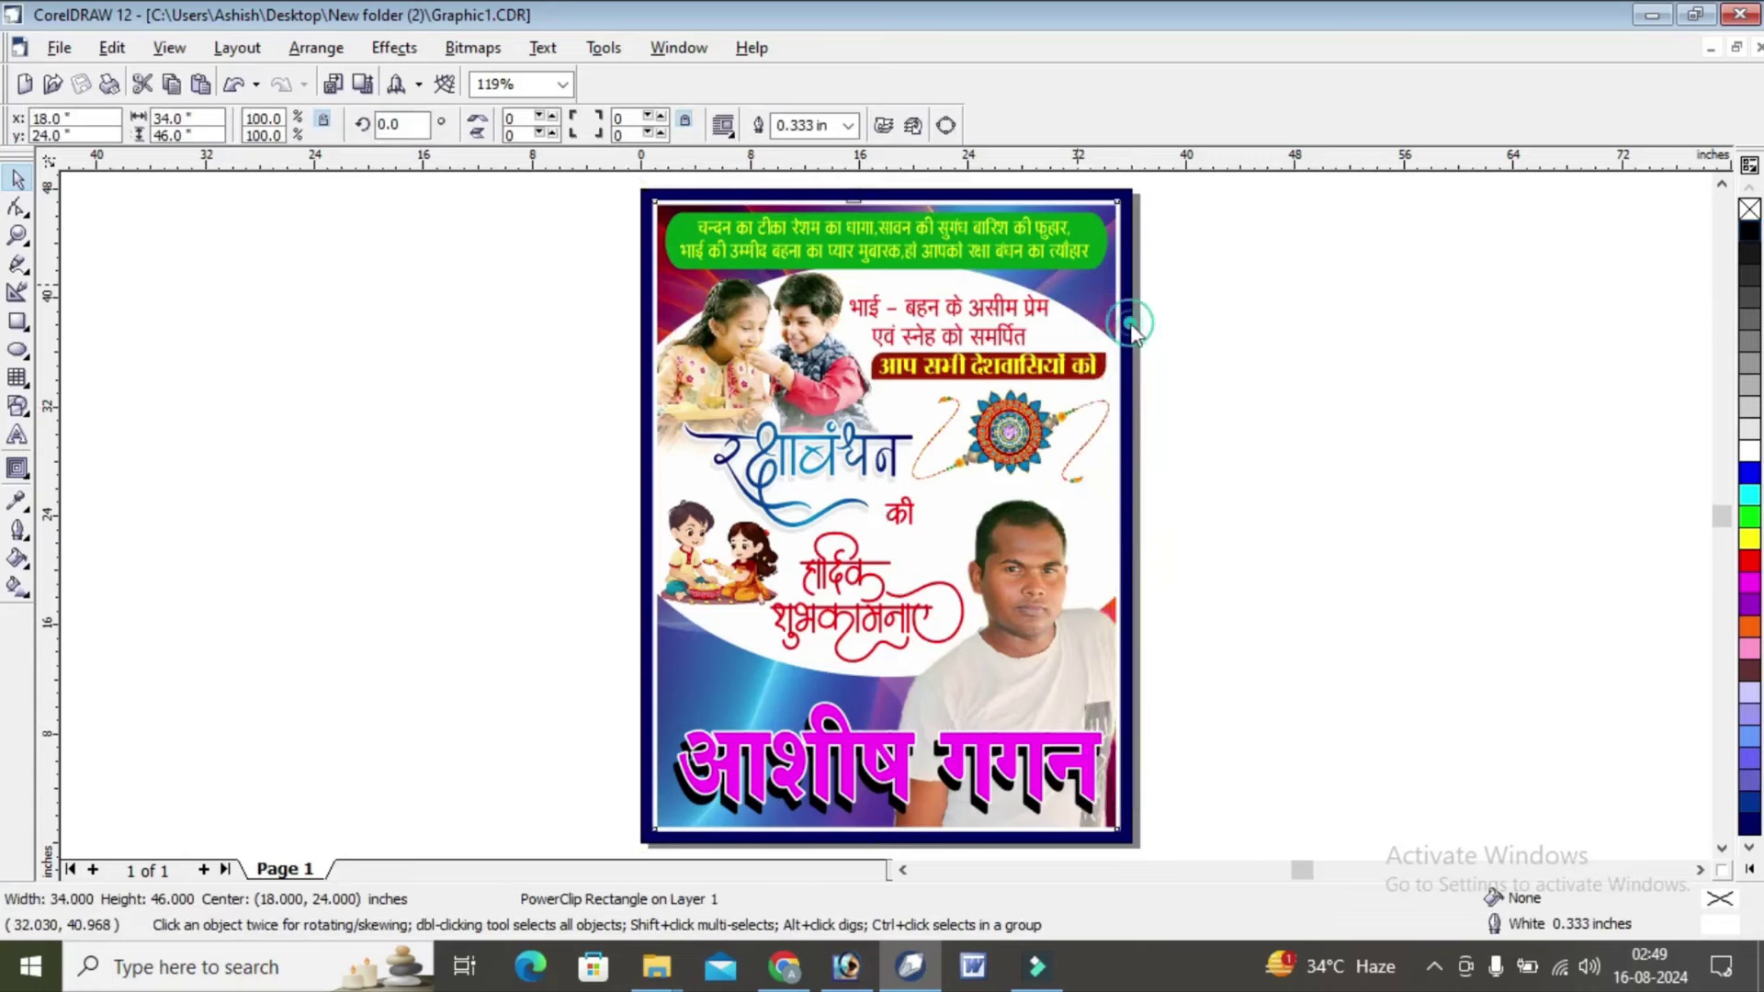
left_click(1008, 346)
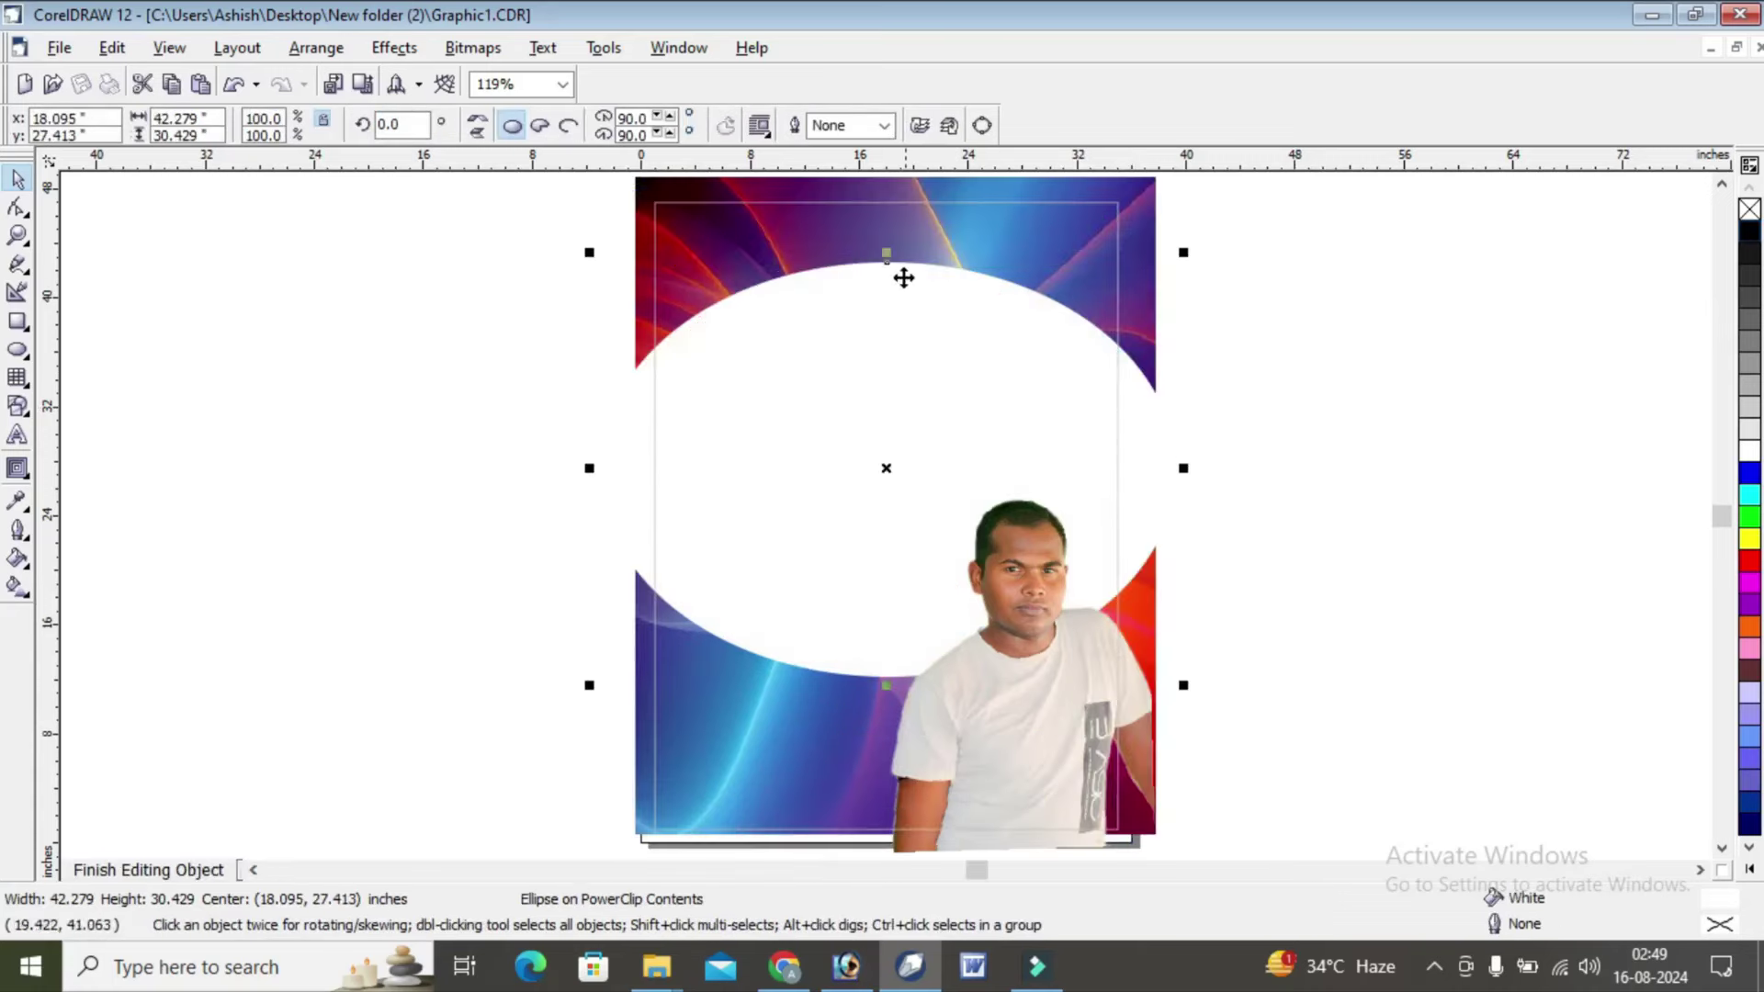
left_click_drag(888, 254, 888, 237)
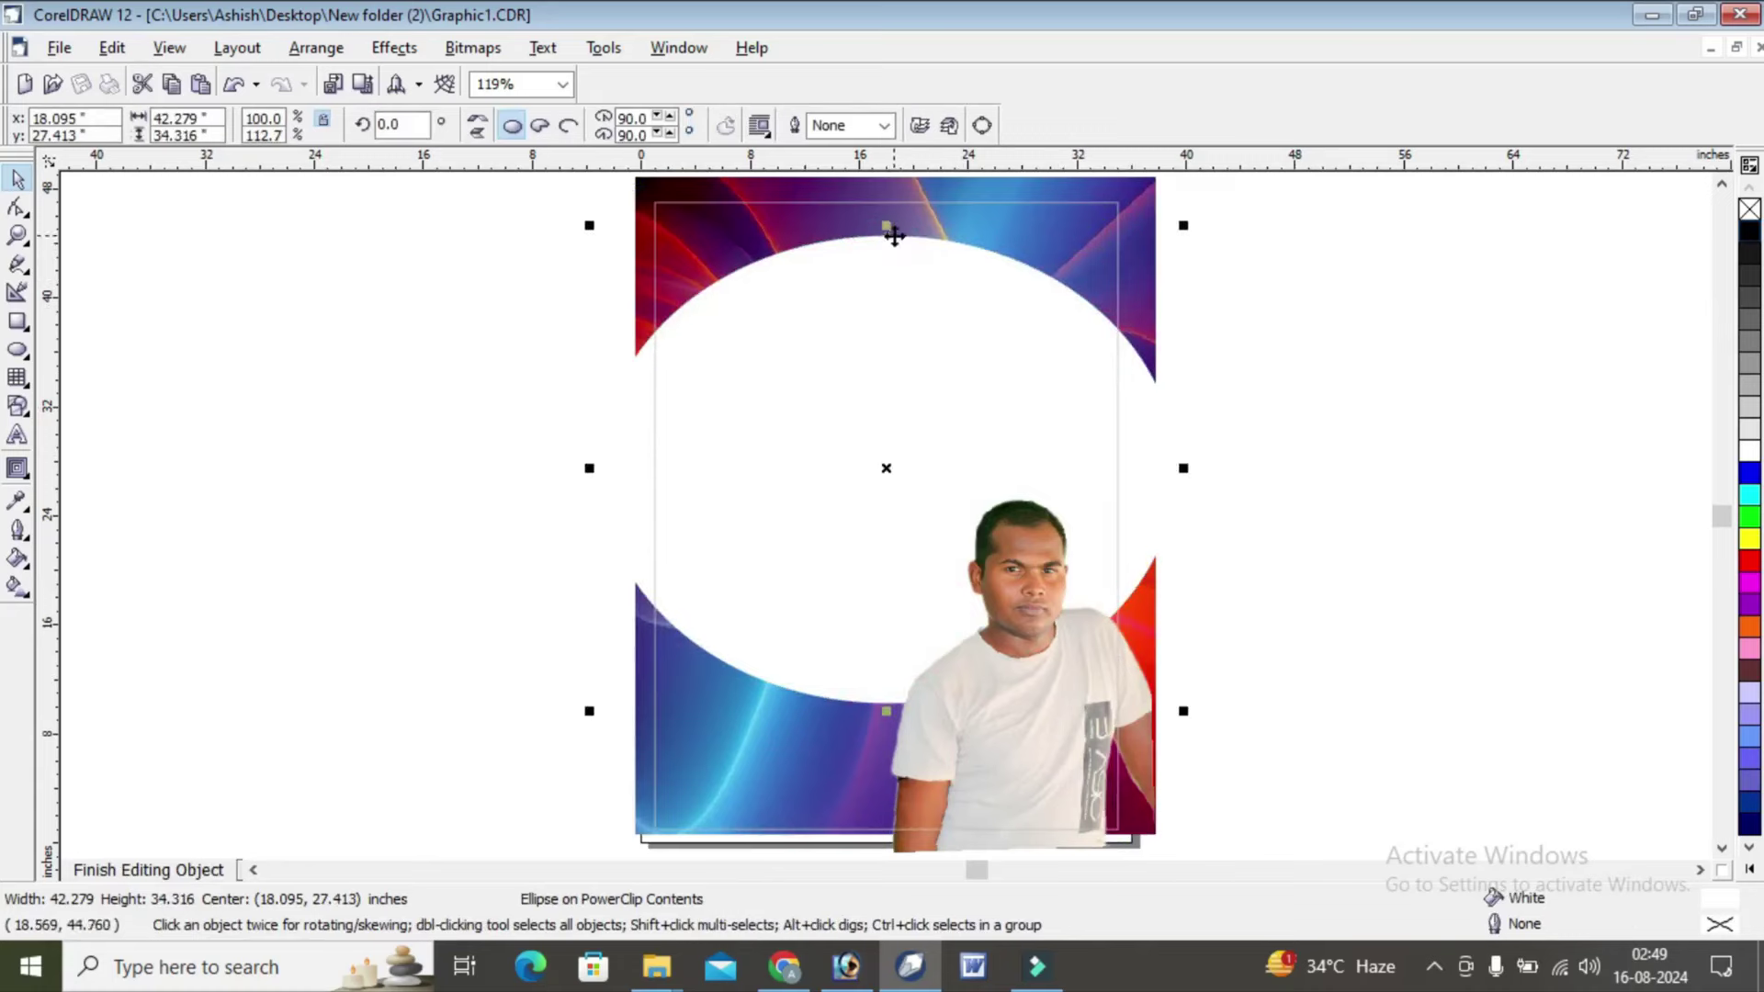
- Duplicate the white oval, adjust the copy's height, and fill it blue
right_click(1008, 350)
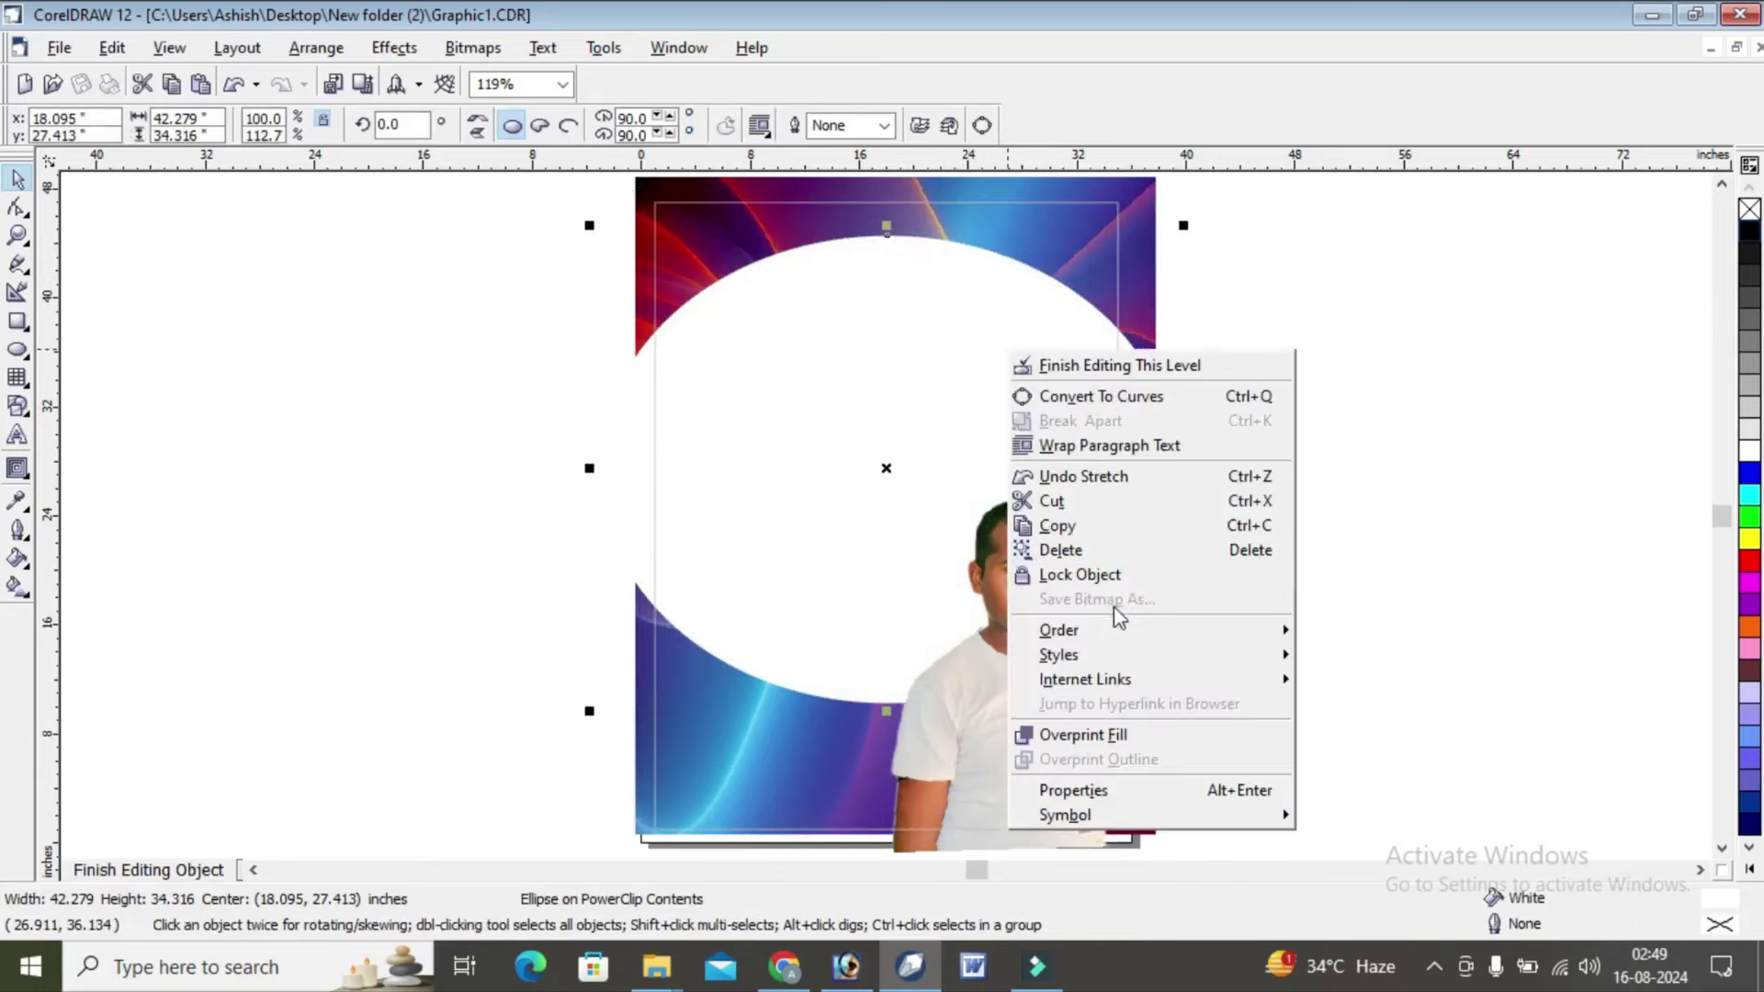
left_click(1325, 384)
right_click(1325, 384)
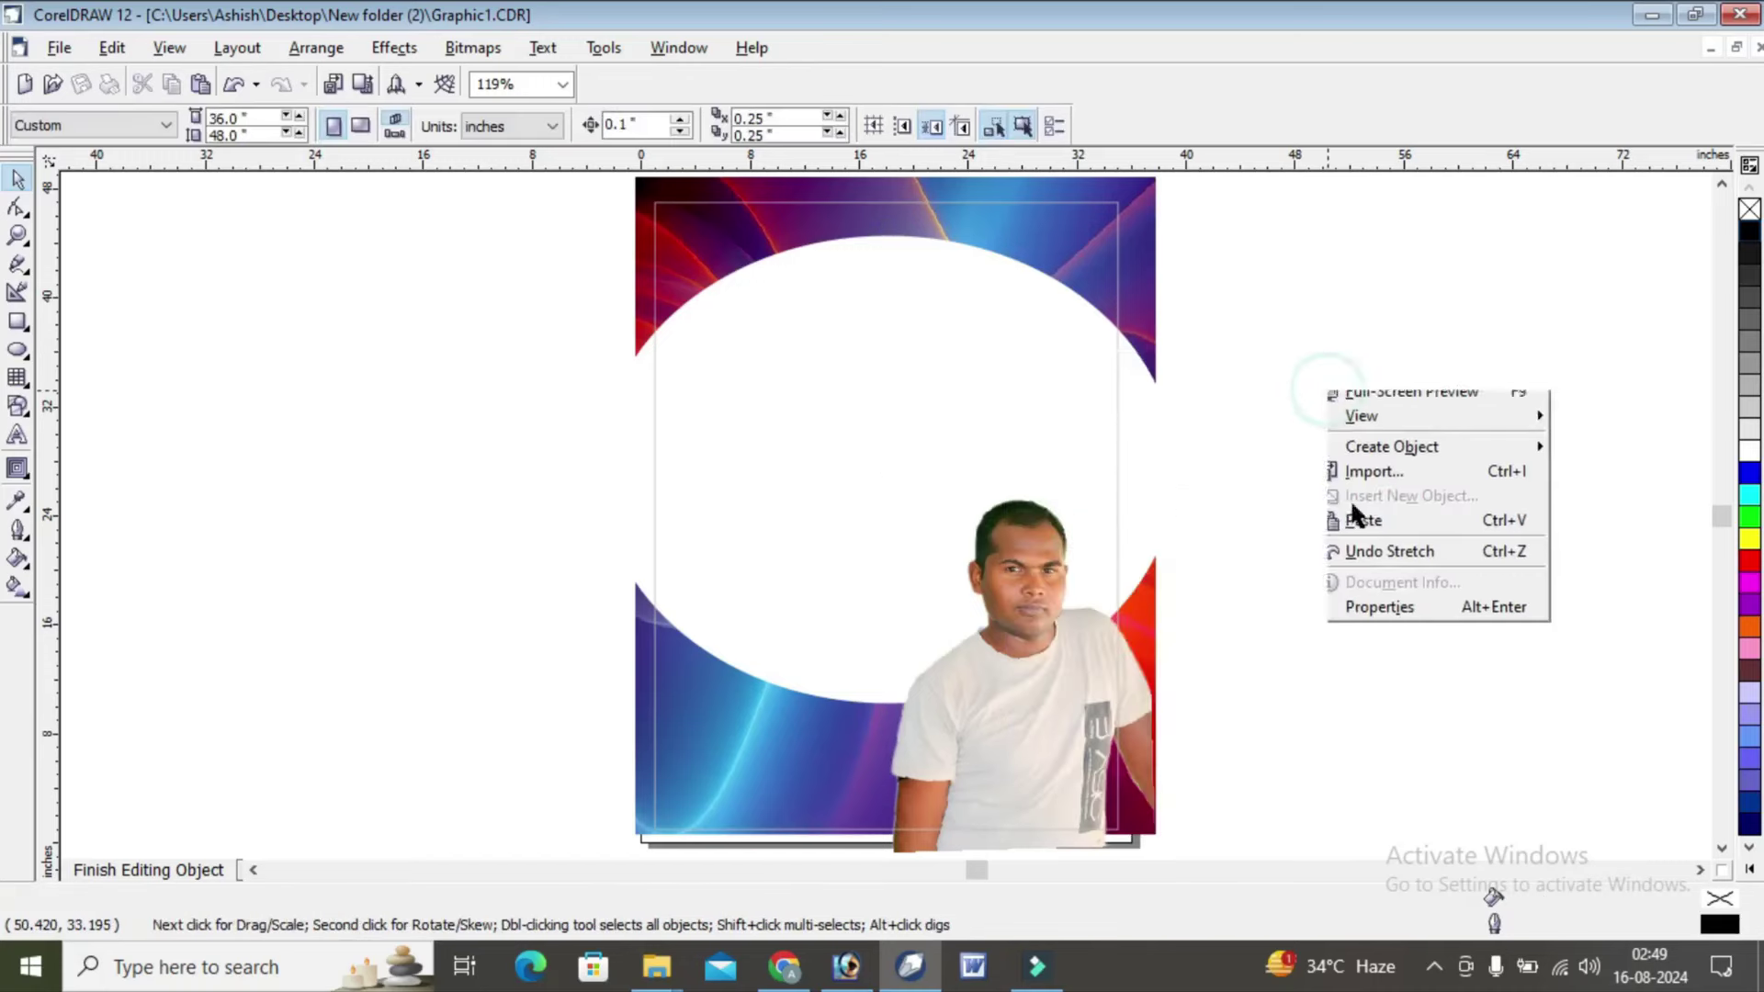
left_click(1393, 538)
left_click(1397, 342)
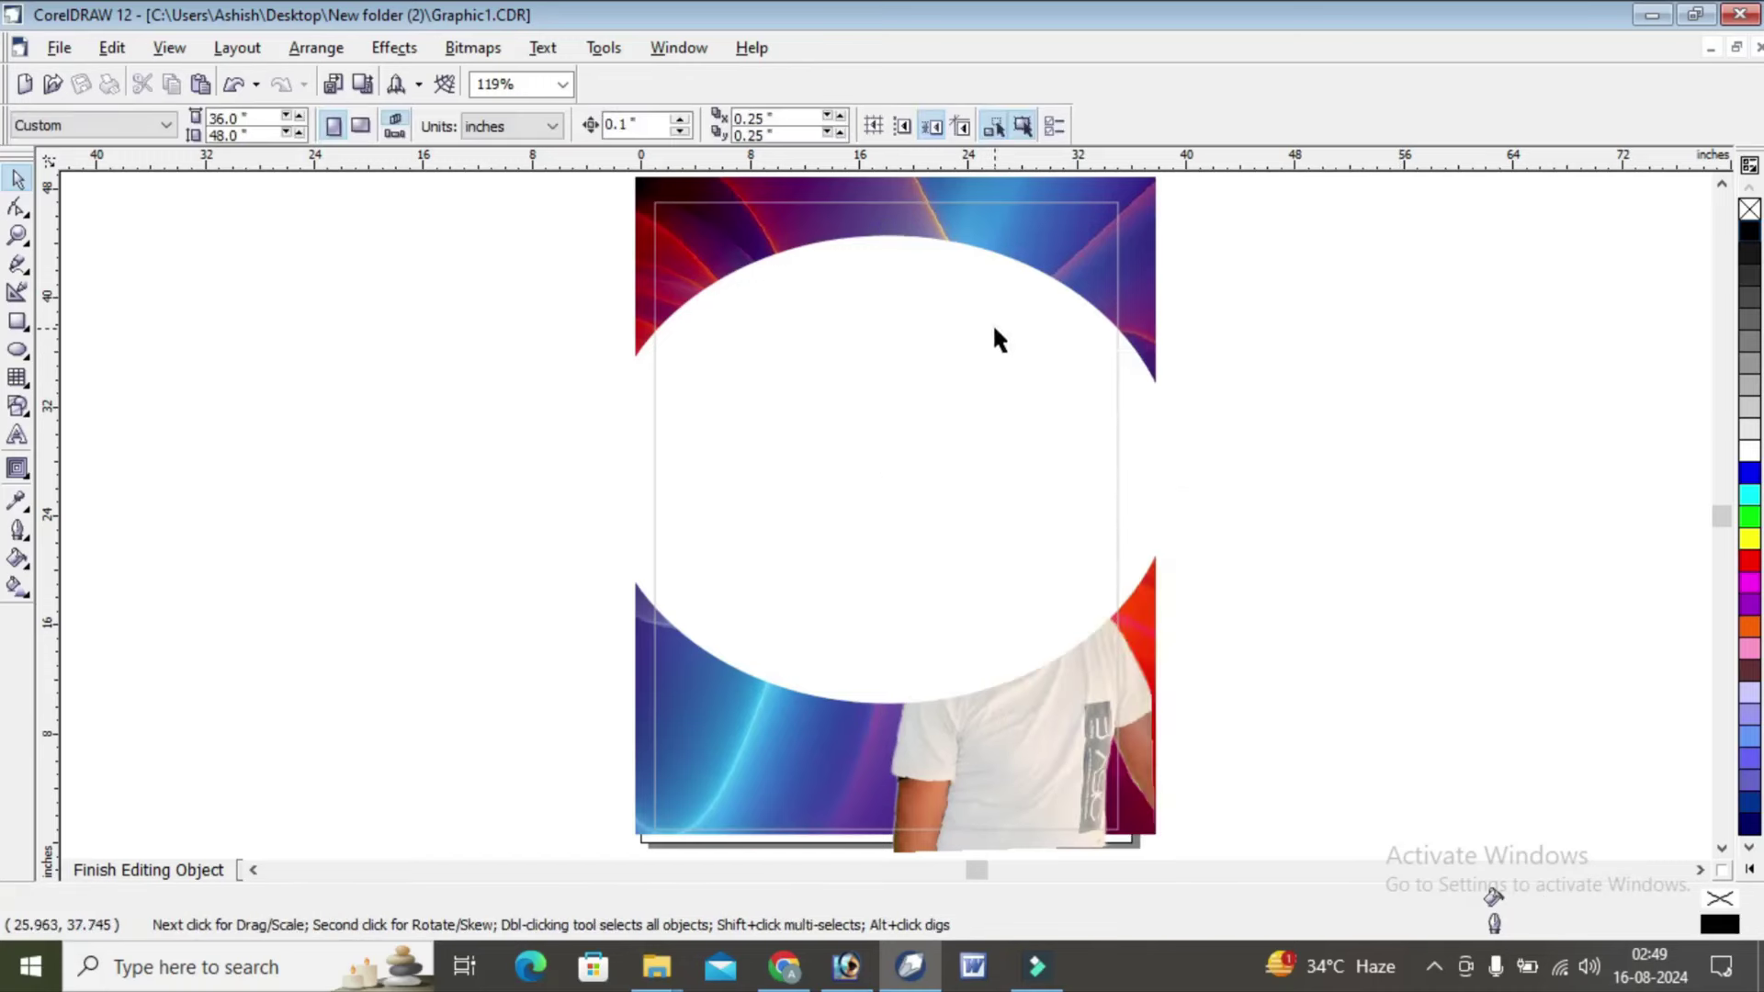
left_click(992, 323)
left_click_drag(886, 222, 898, 246)
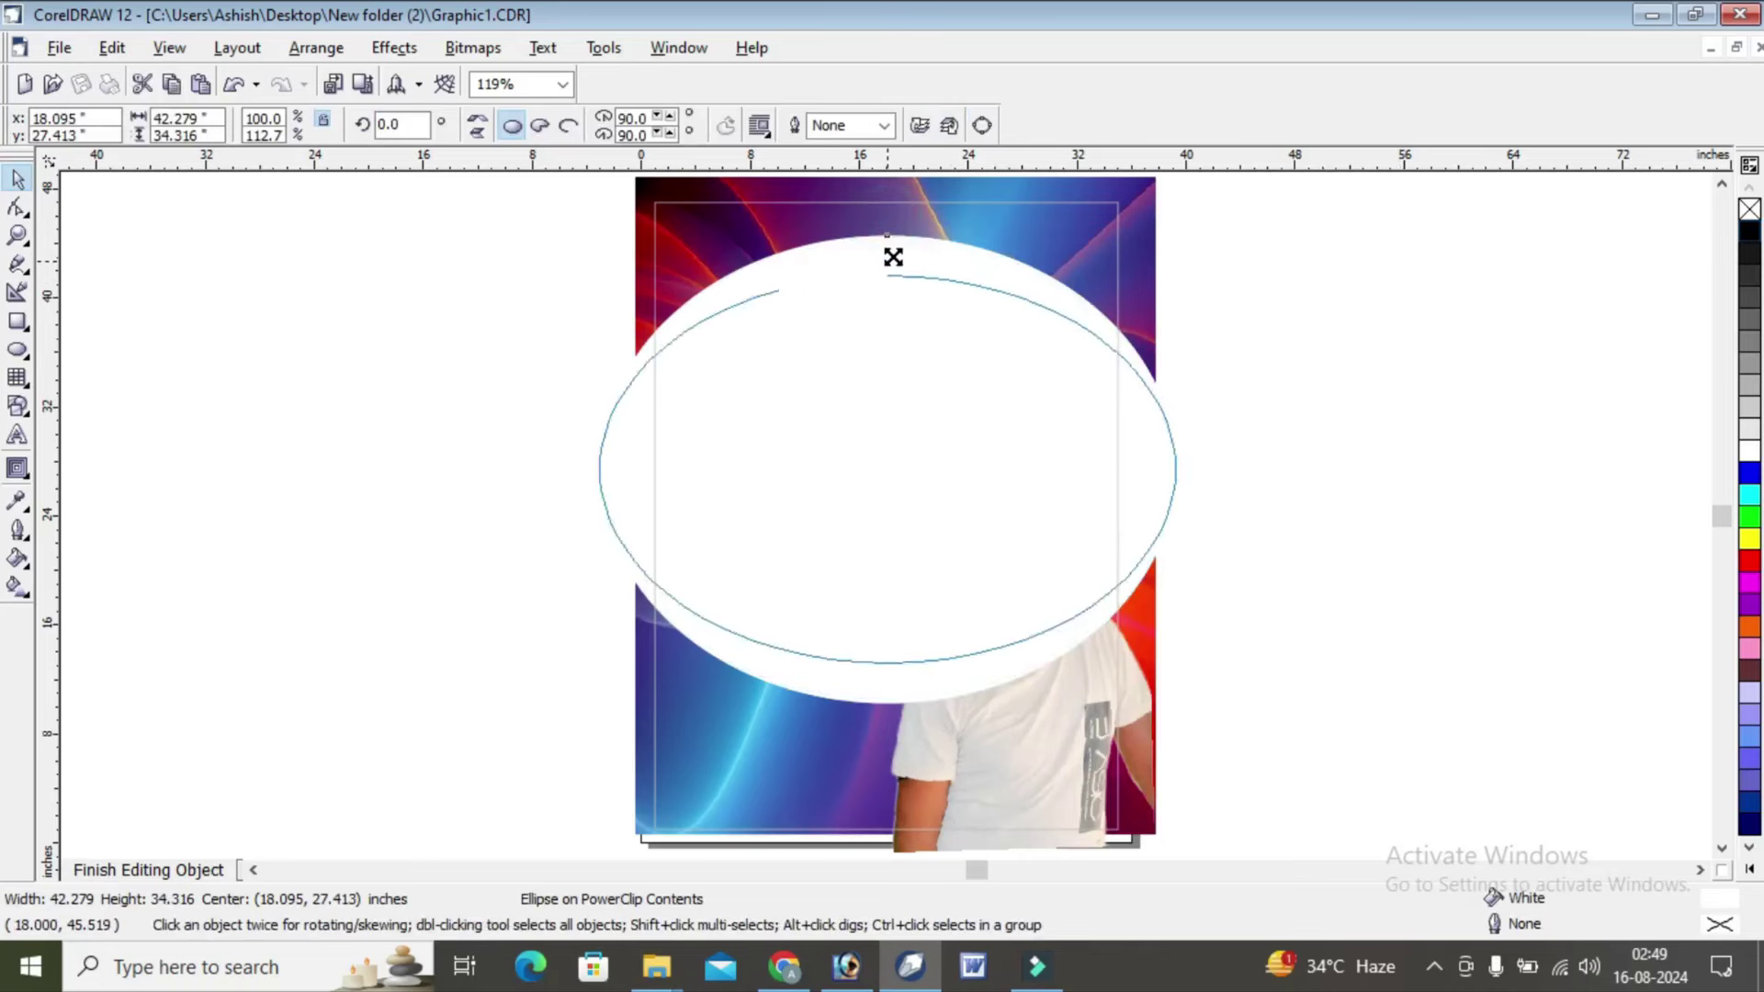
left_click_drag(898, 246, 903, 233)
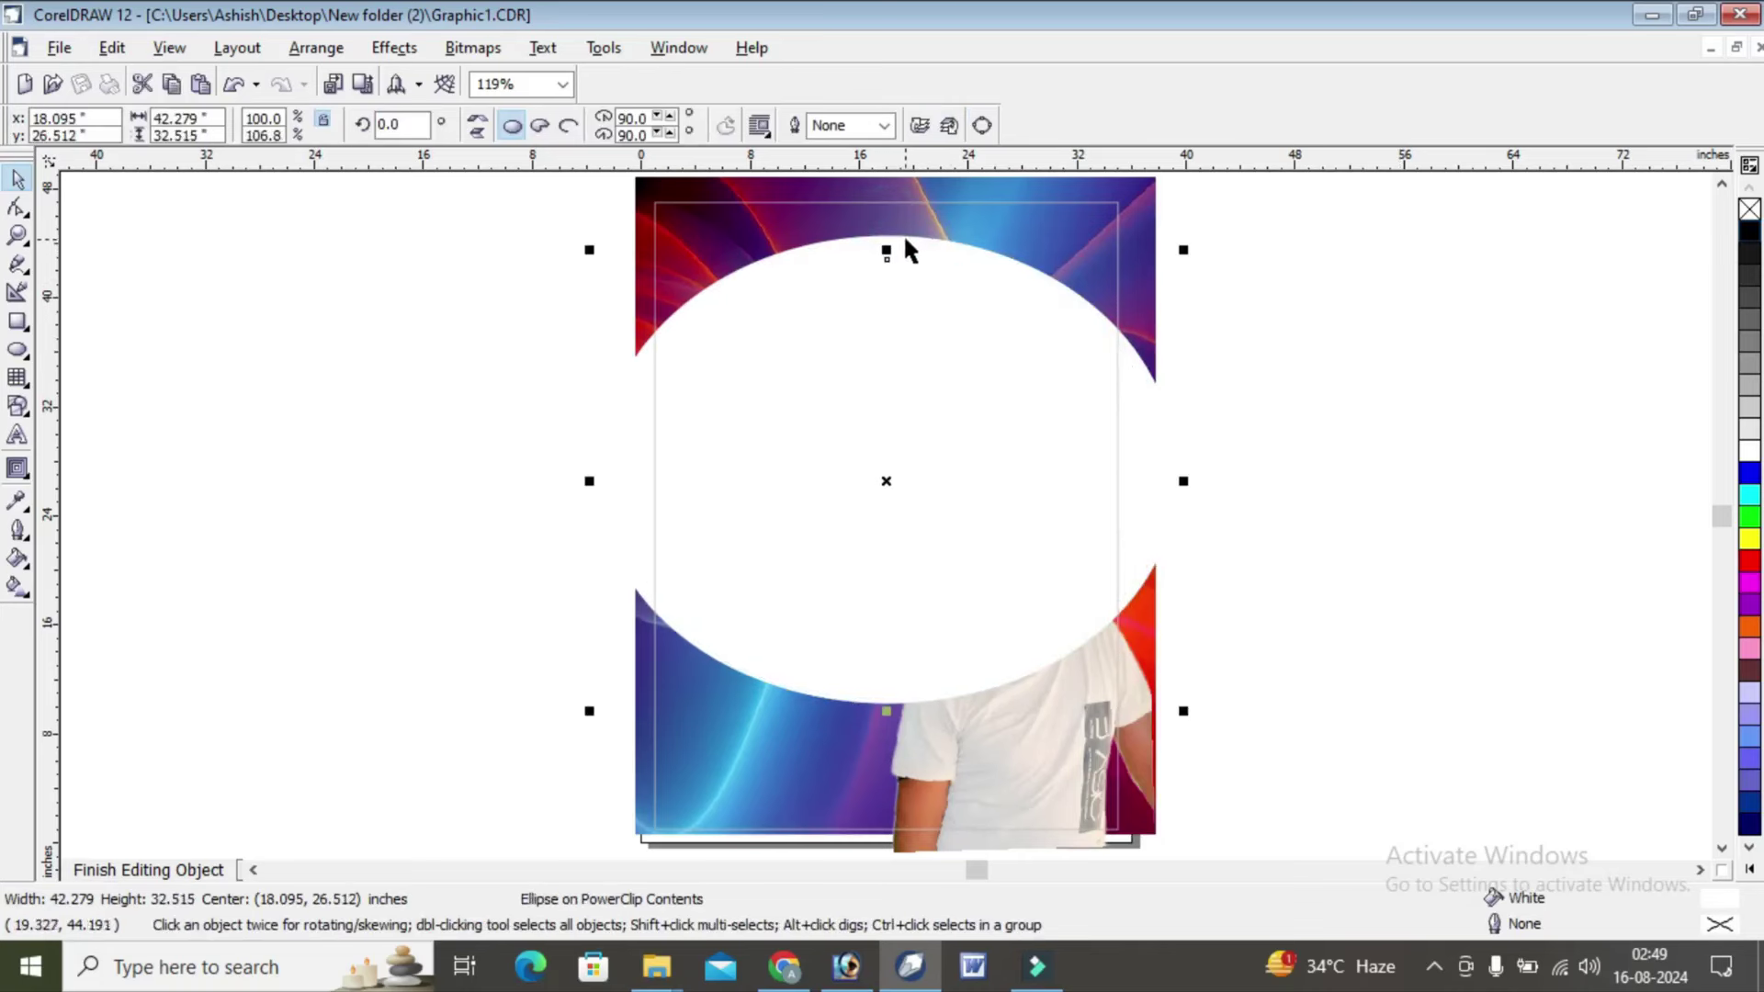
left_click(1751, 479)
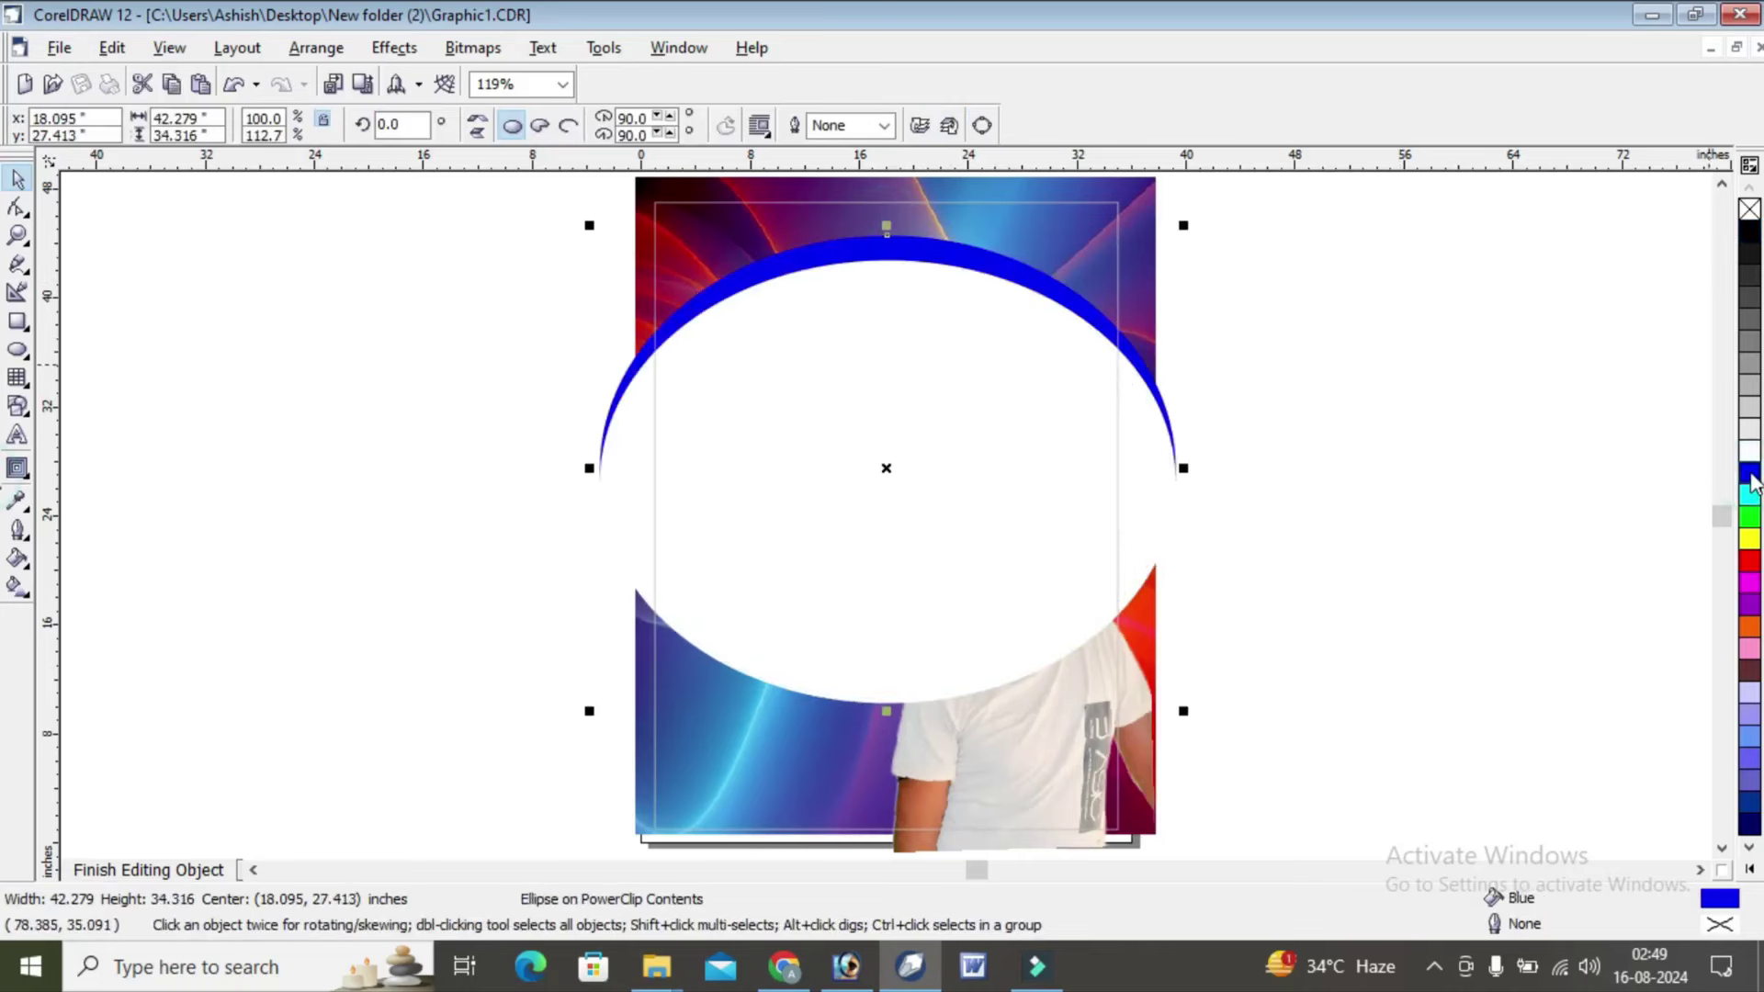
- Centre-align the white oval on the blue oval
left_click(1560, 374)
left_click(1011, 386)
left_click(934, 246, "shift")
key("e")
left_click(1387, 292)
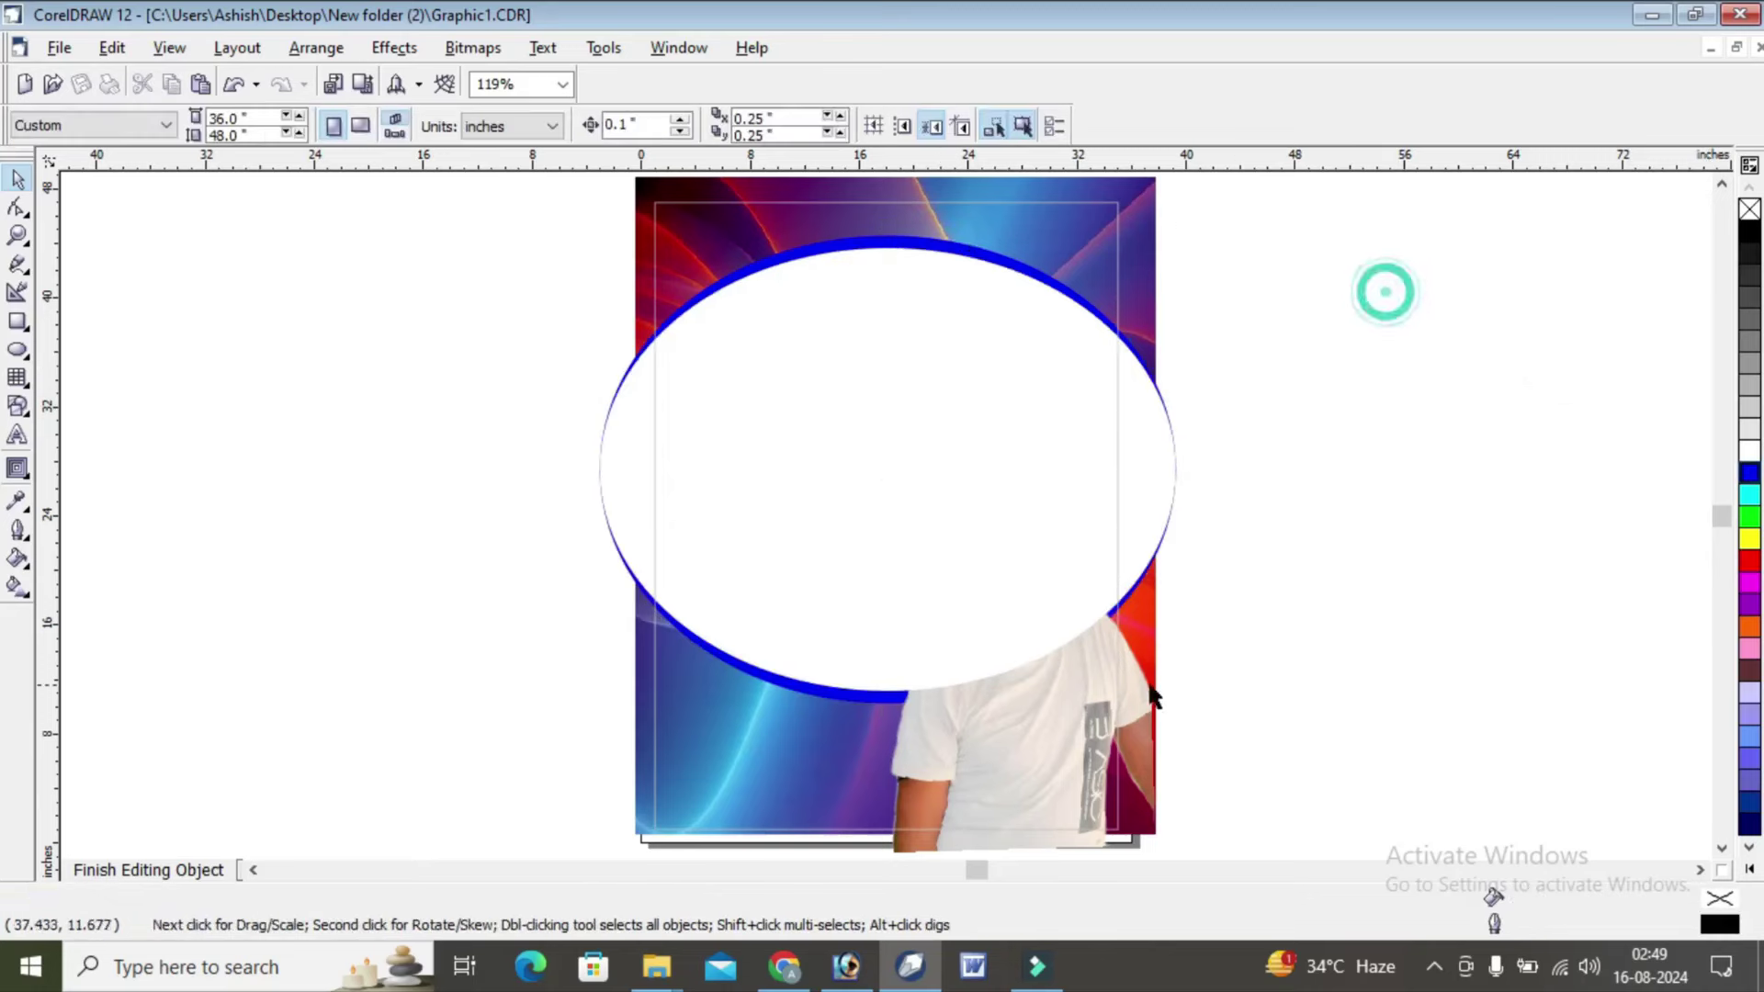
- Bring the man's photo to the front and finish editing the PowerClip
left_click(1086, 698)
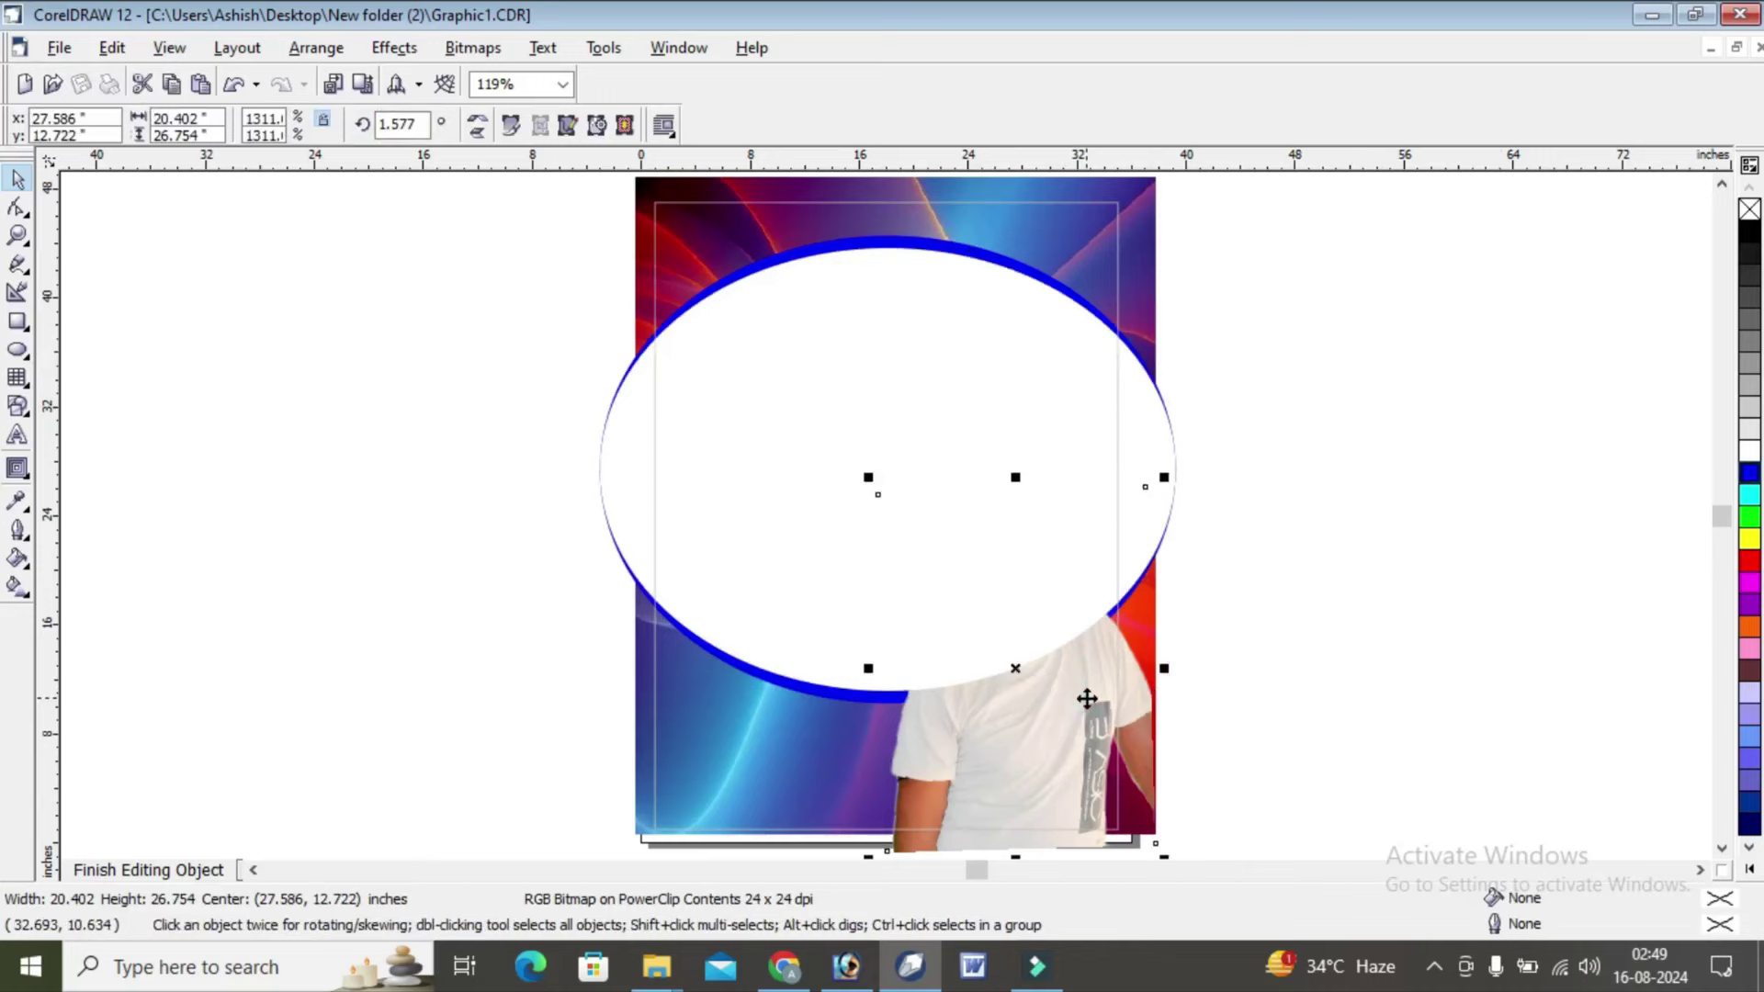
right_click(1086, 698)
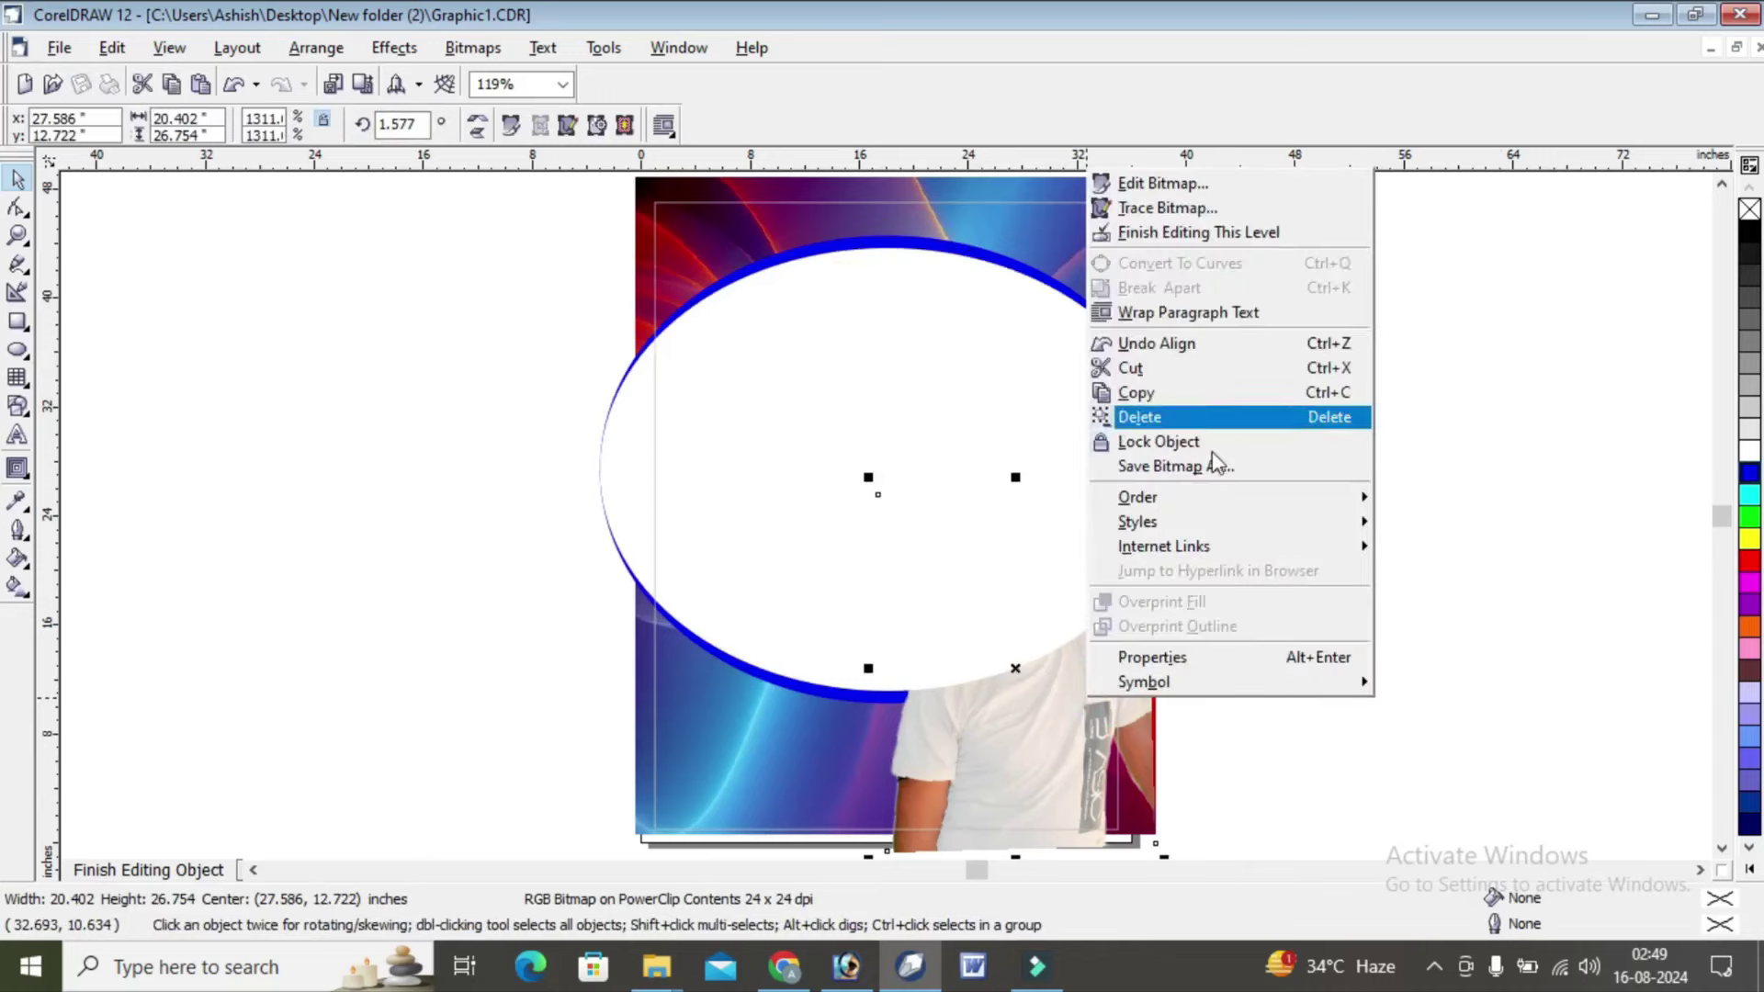
mouse_move(1139, 496)
left_click(1419, 333)
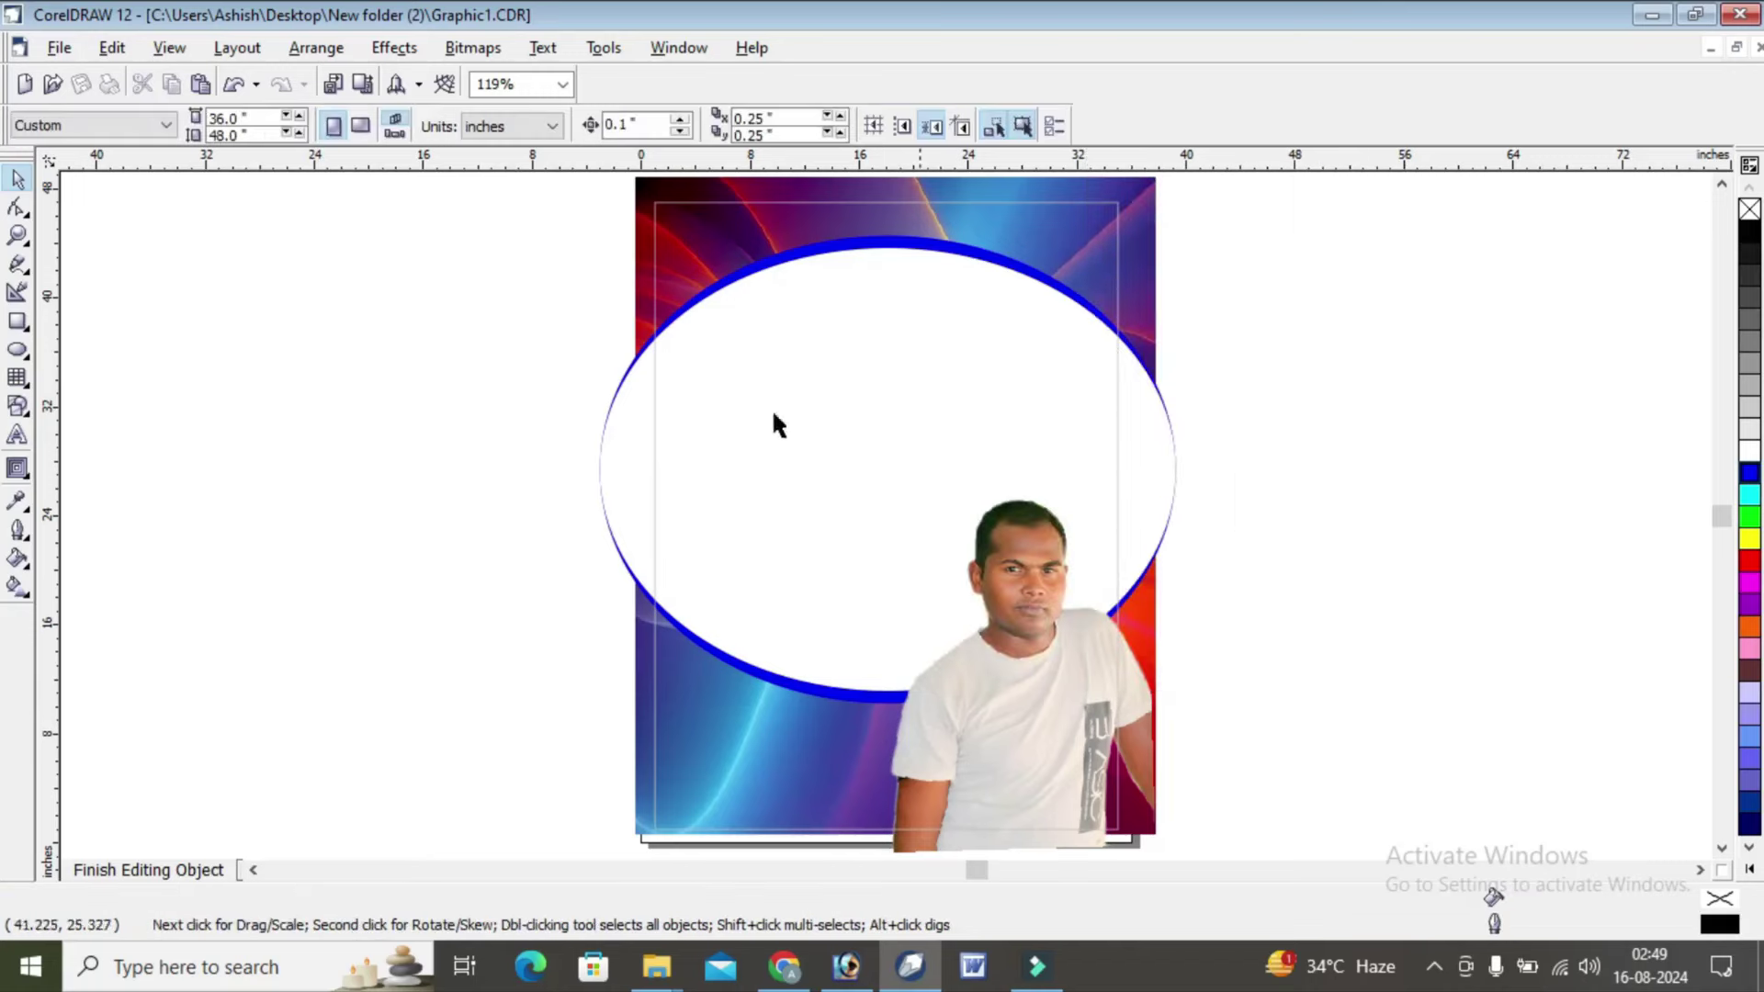
left_click(170, 873)
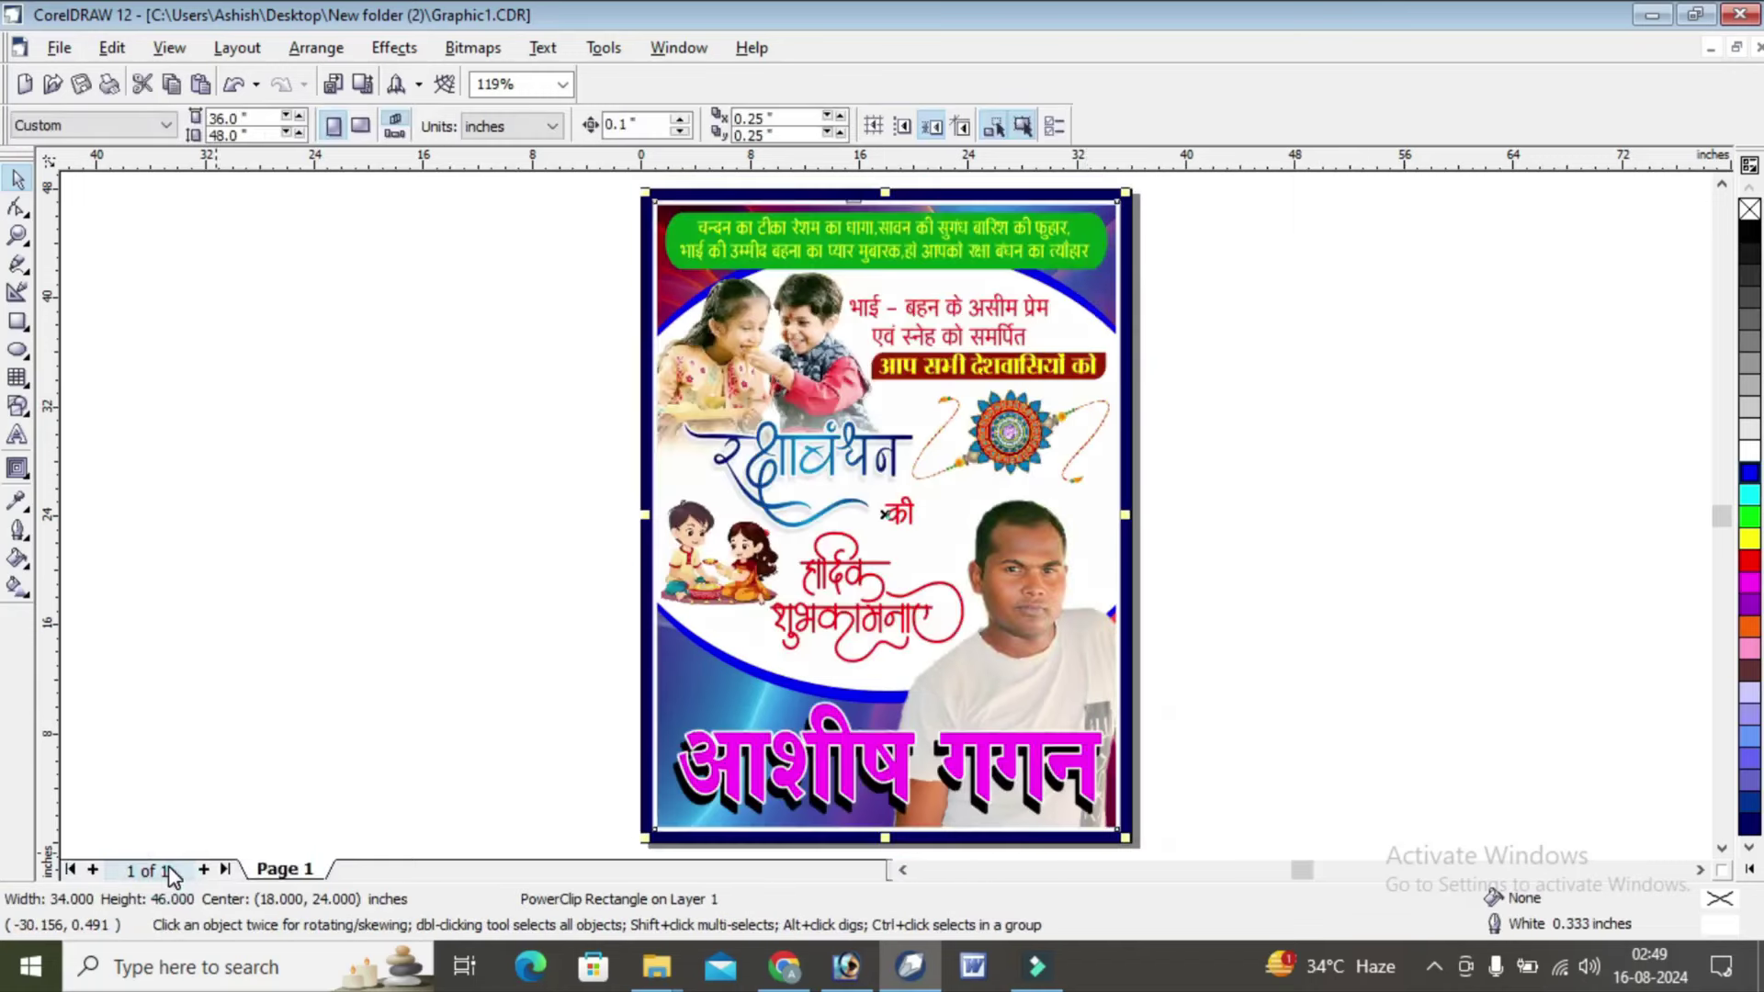
- Re-enter the background PowerClip and change the blue ring's outline to orange
right_click(1075, 282)
left_click(1139, 288)
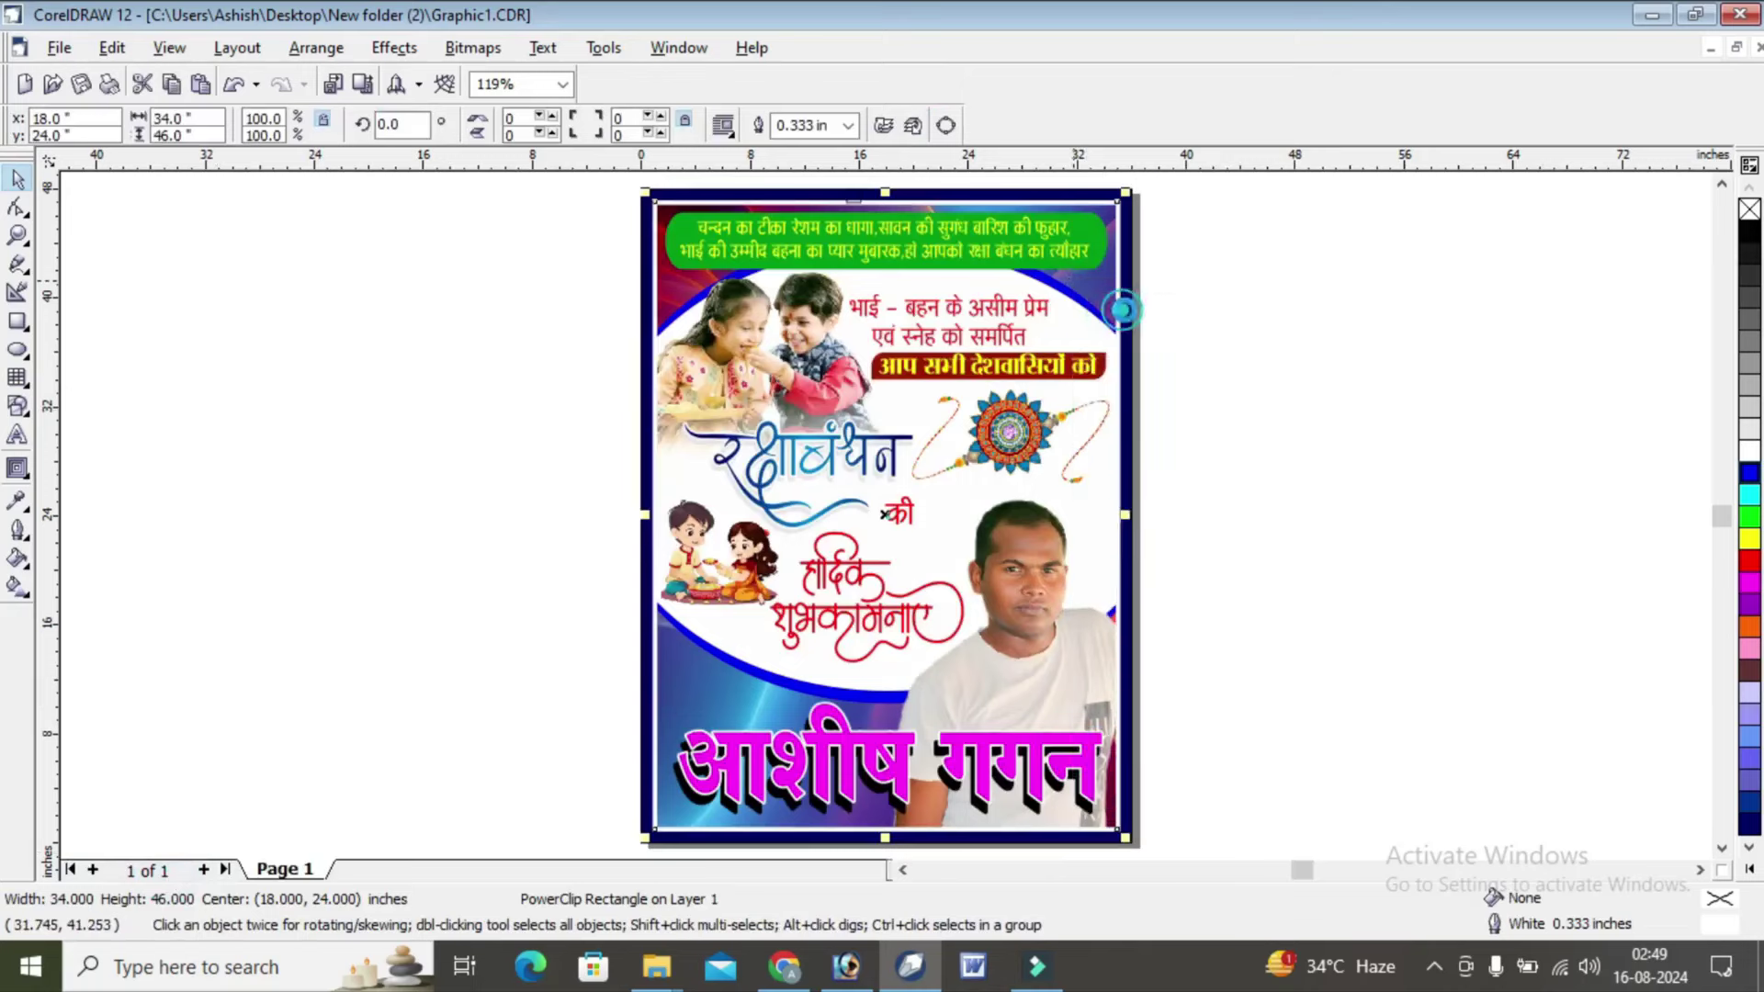
left_click(830, 704)
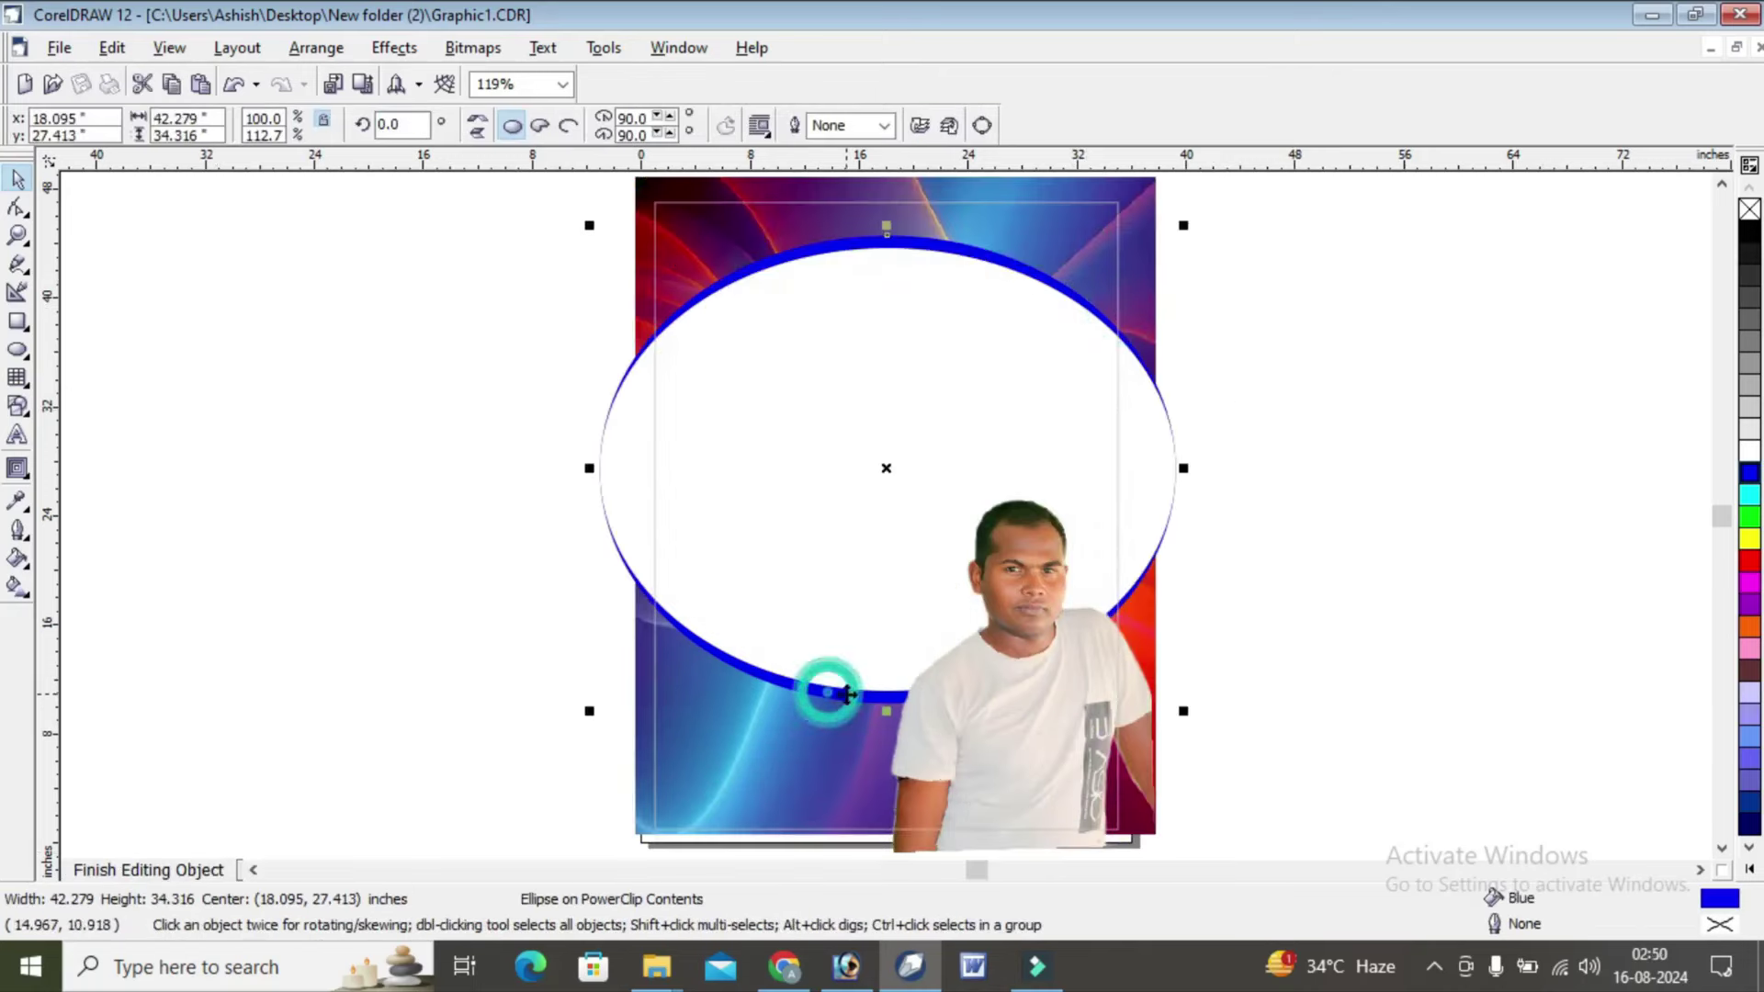
left_click(1751, 542)
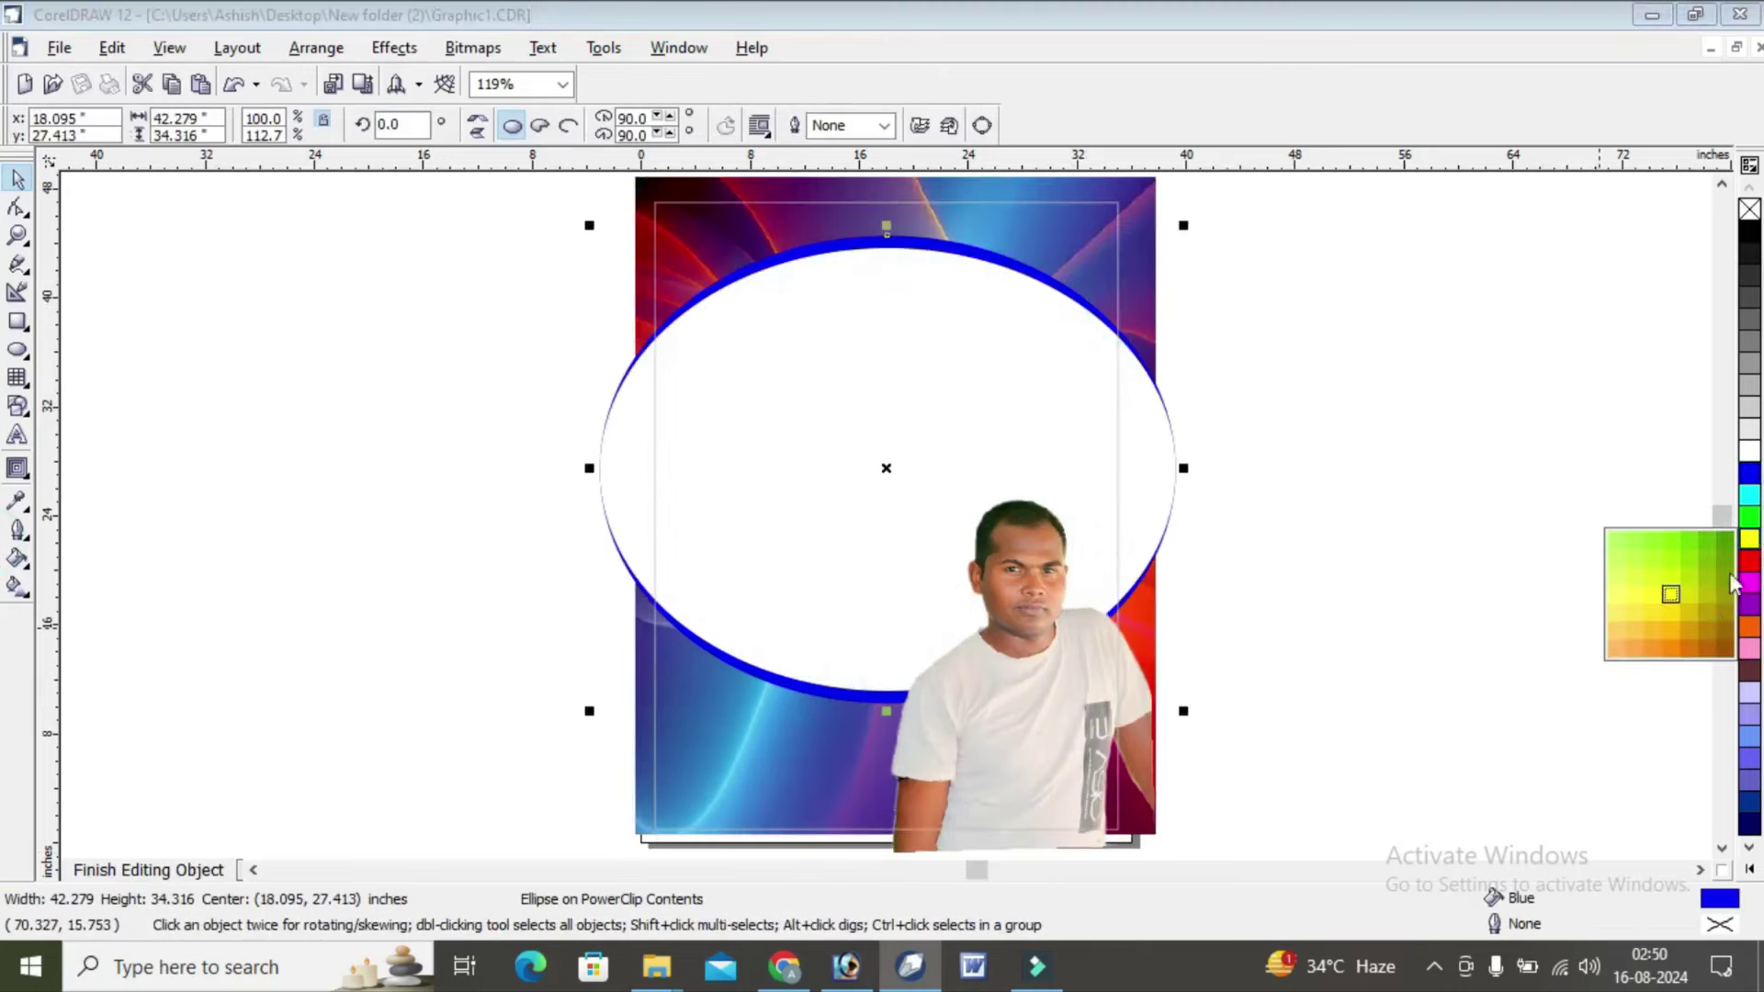
right_click(1687, 651)
left_click(1514, 494)
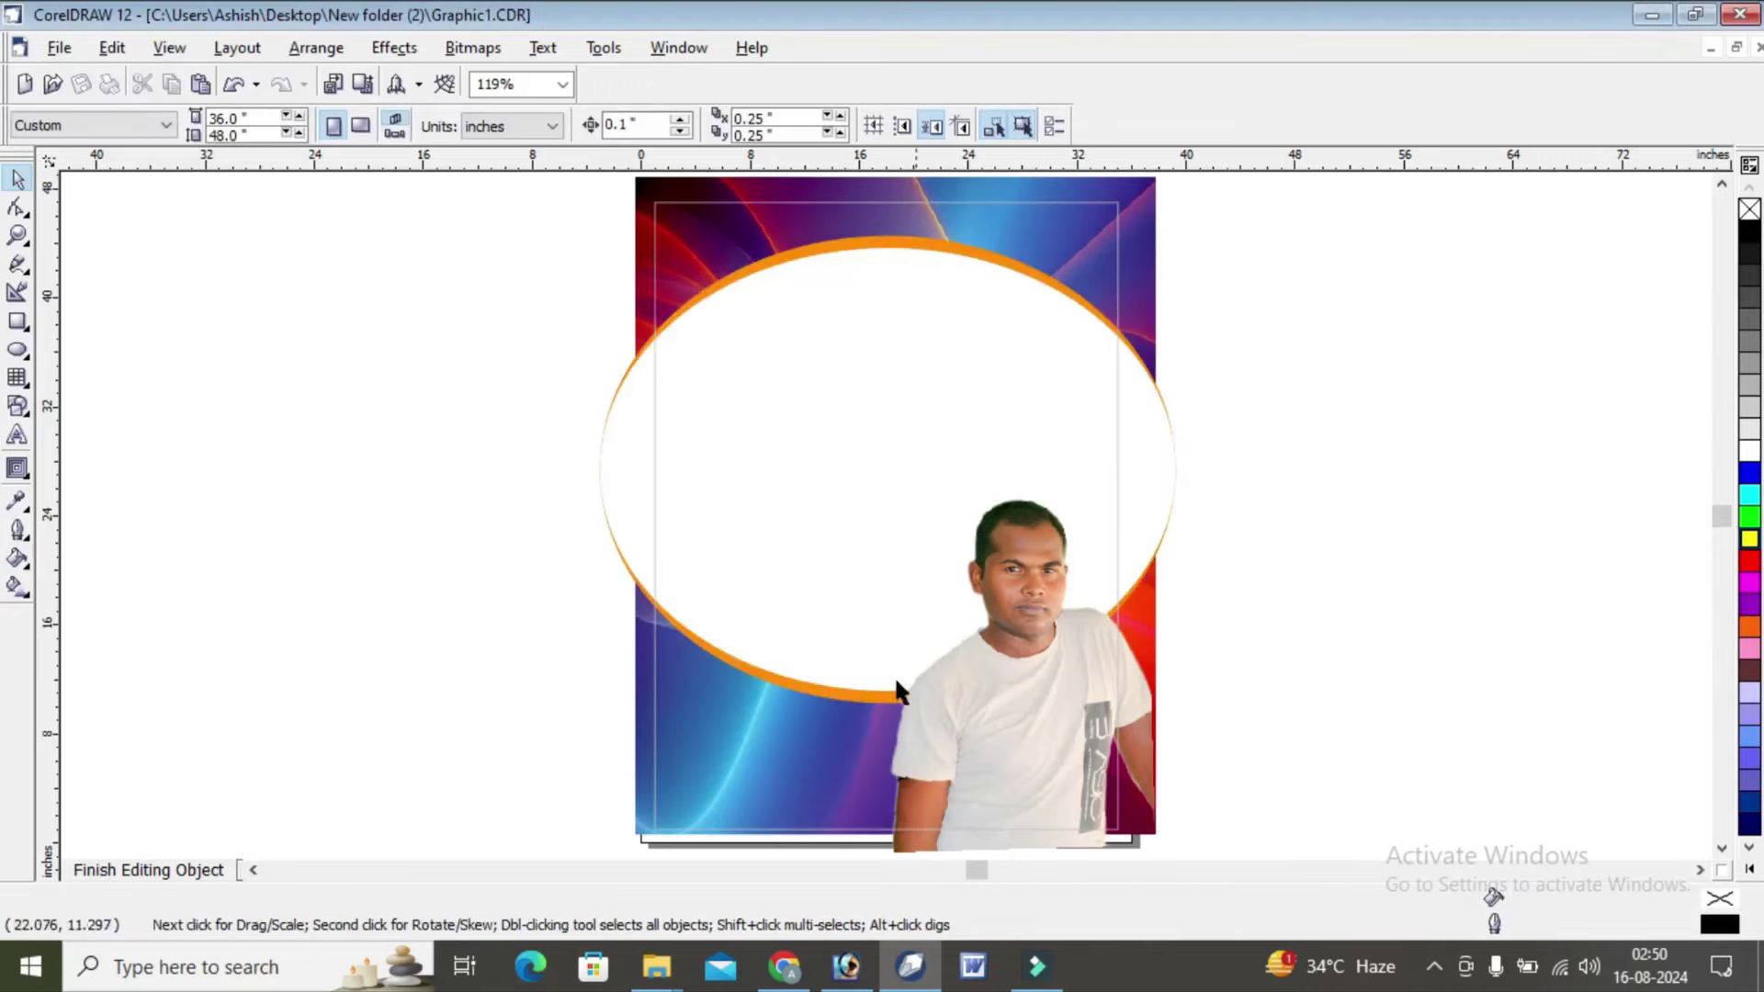
- Zoom in on the ovals and paste a duplicate of the white oval
left_click(18, 237)
left_click_drag(453, 264, 1385, 731)
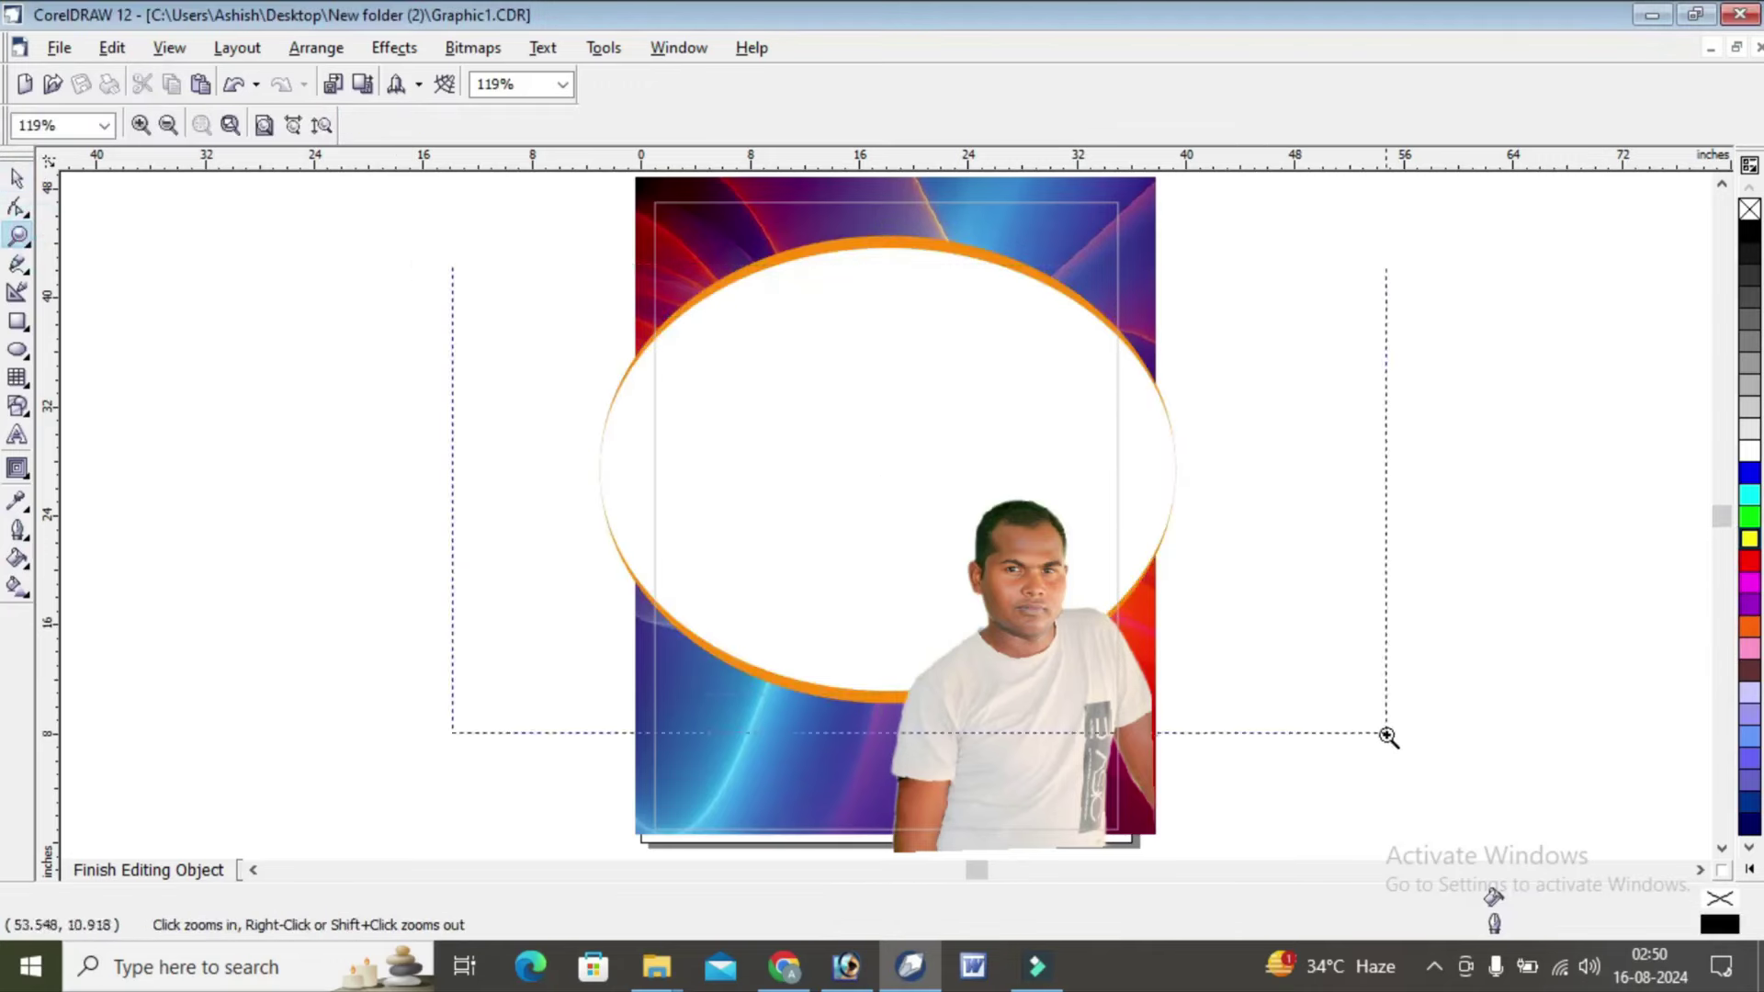
left_click(17, 178)
left_click(733, 508)
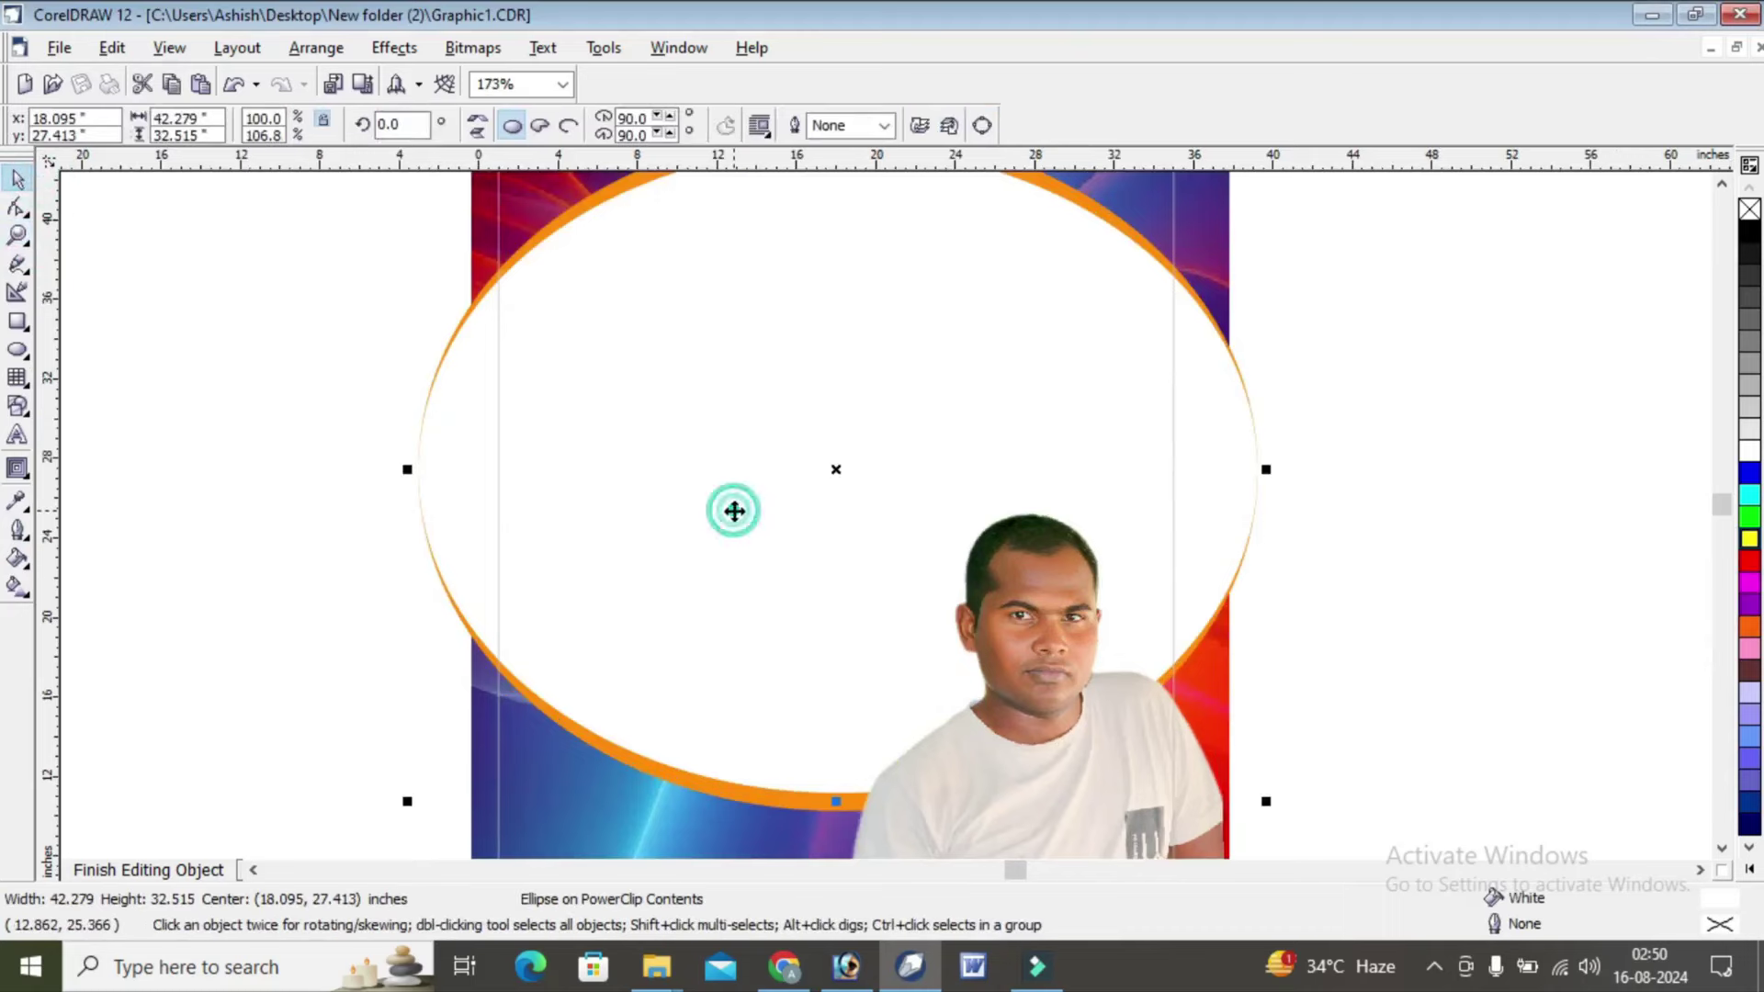
right_click(735, 510)
left_click(815, 214)
left_click(1409, 383)
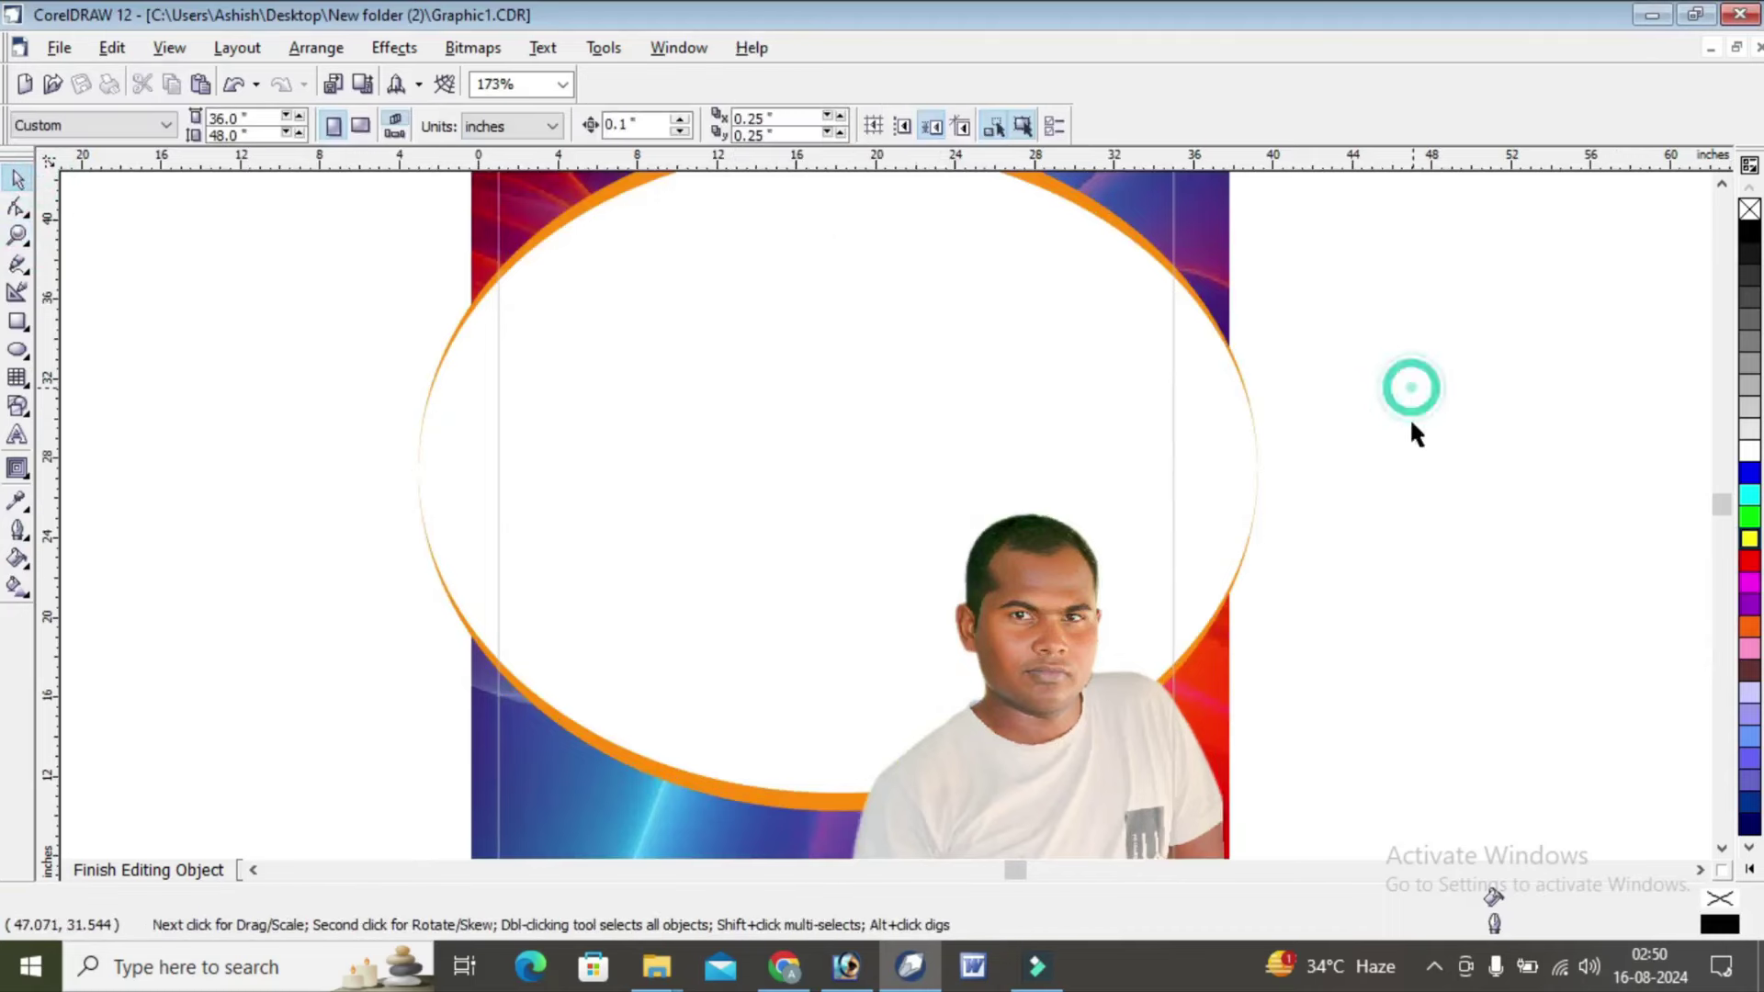
right_click(1410, 383)
left_click(1475, 531)
- Fill the oval duplicate yellow, undoing a trial height change
left_click(1476, 474)
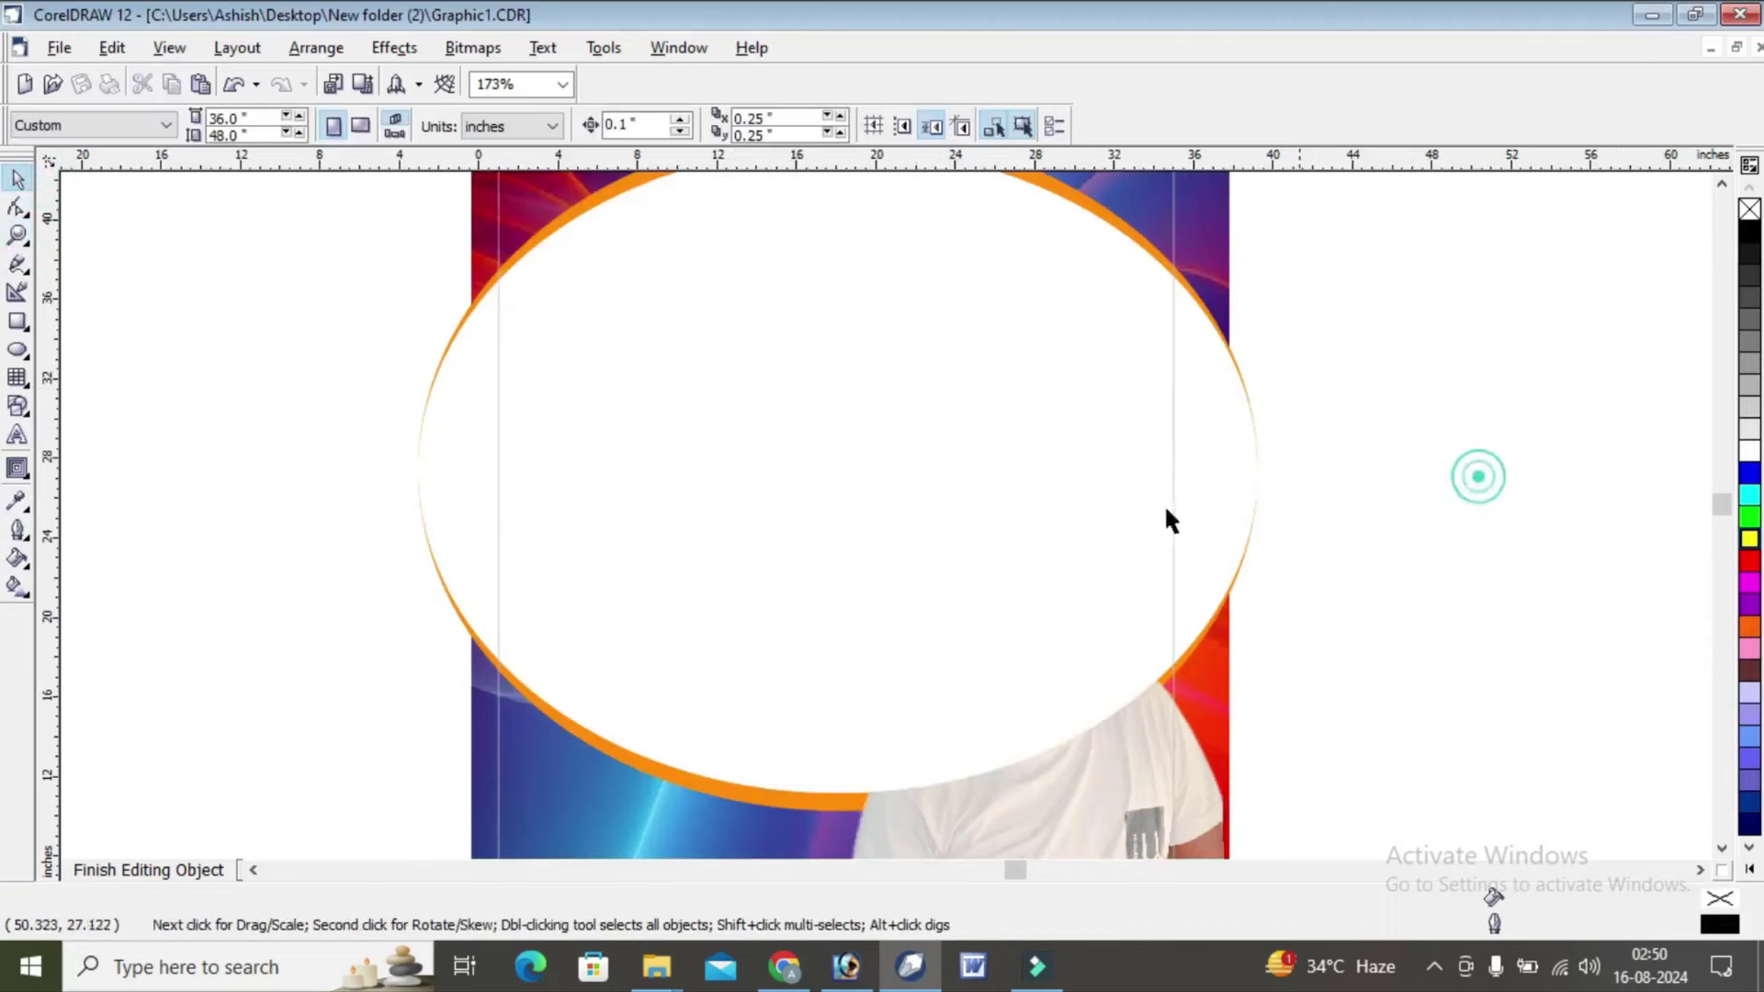
left_click(996, 512)
left_click_drag(839, 793, 838, 766)
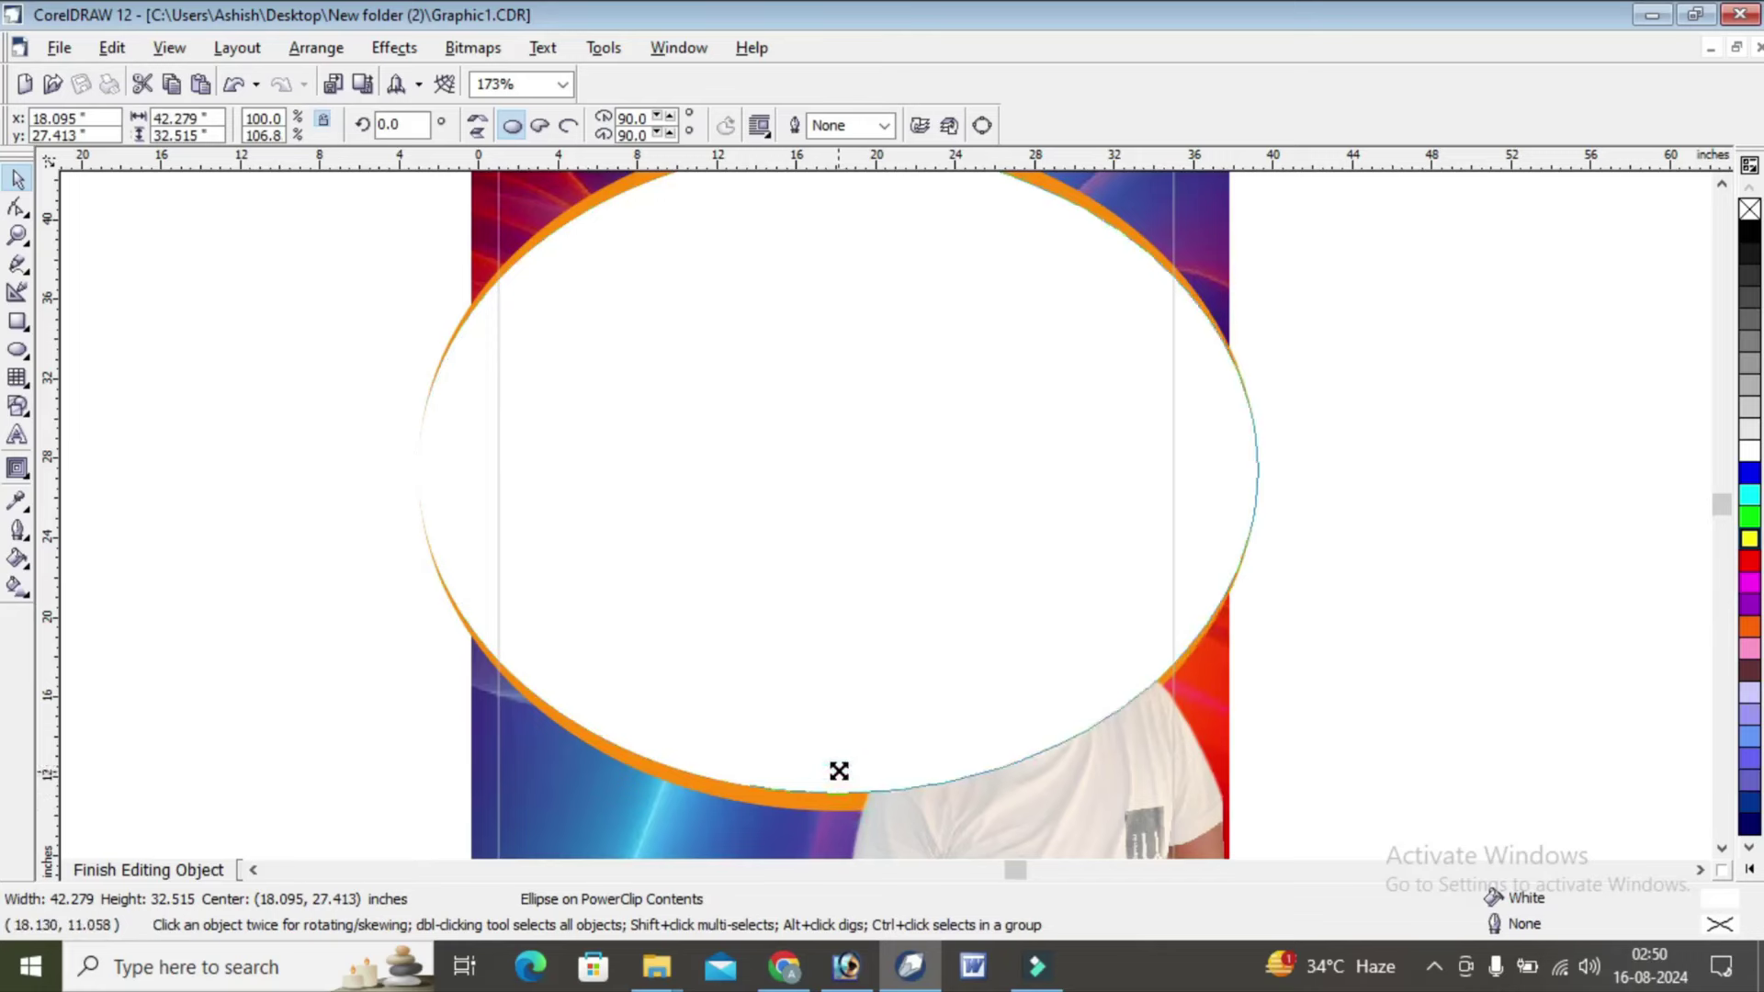
scroll(1031, 721, "down", 2)
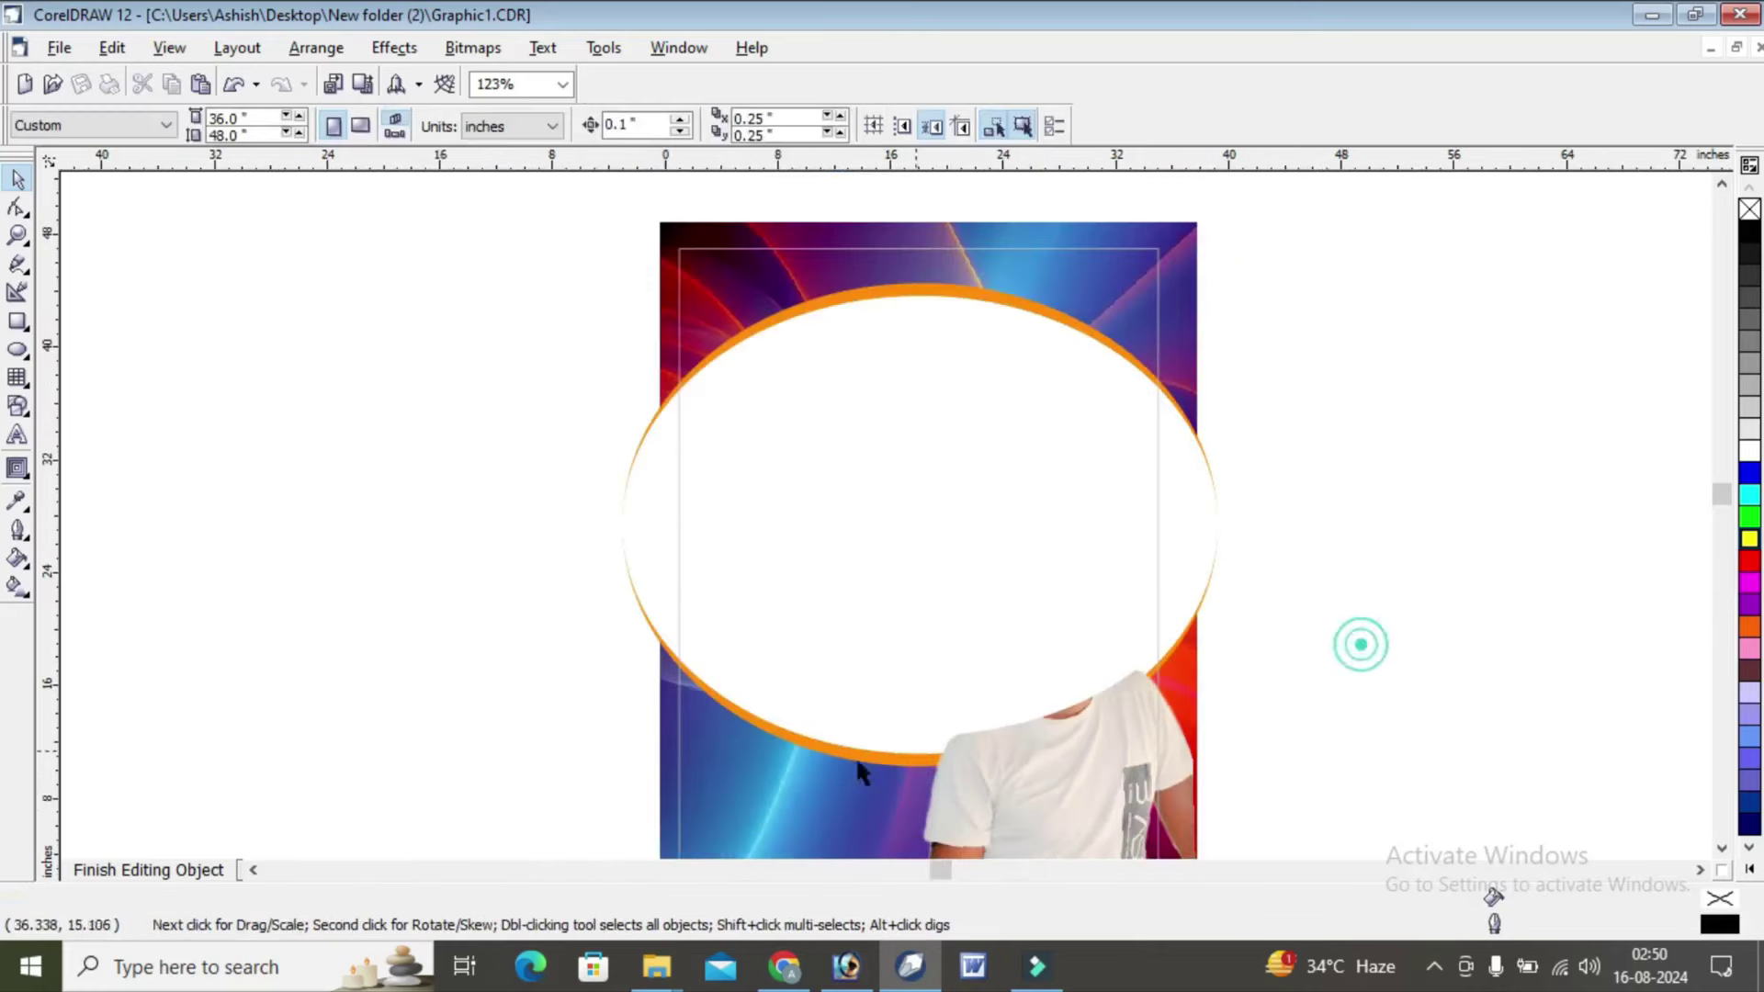
key("ctrl+z")
left_click(1751, 540)
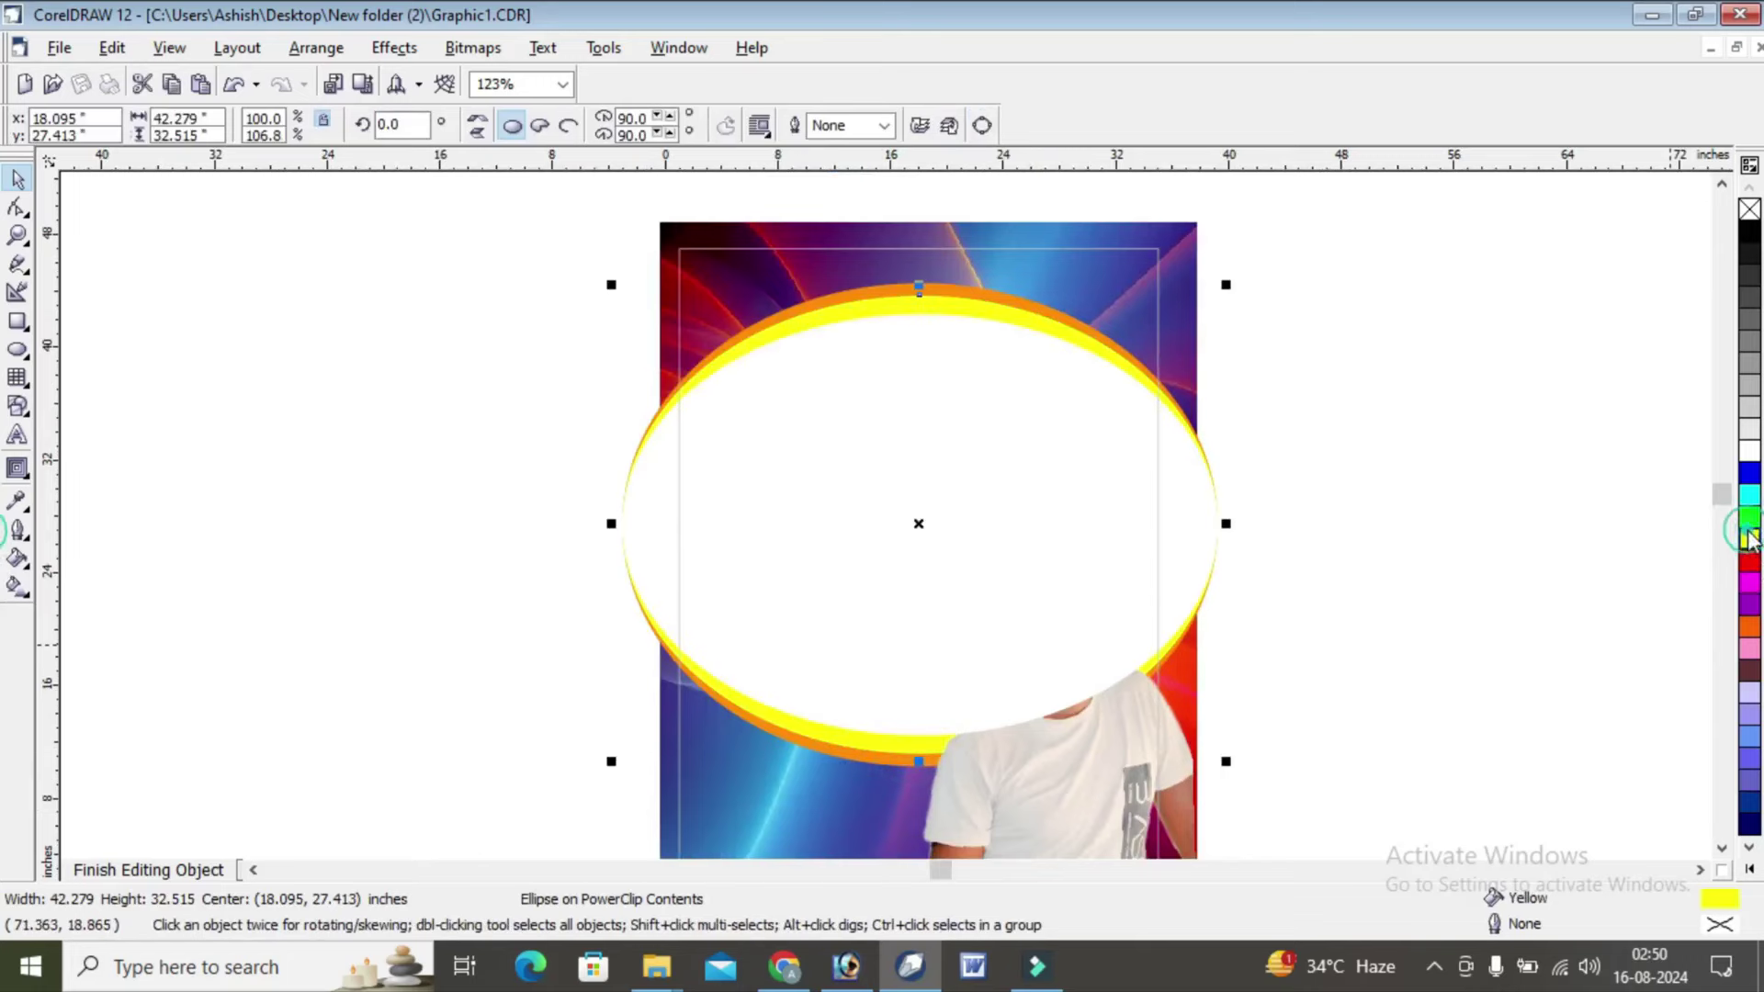
left_click(1240, 402)
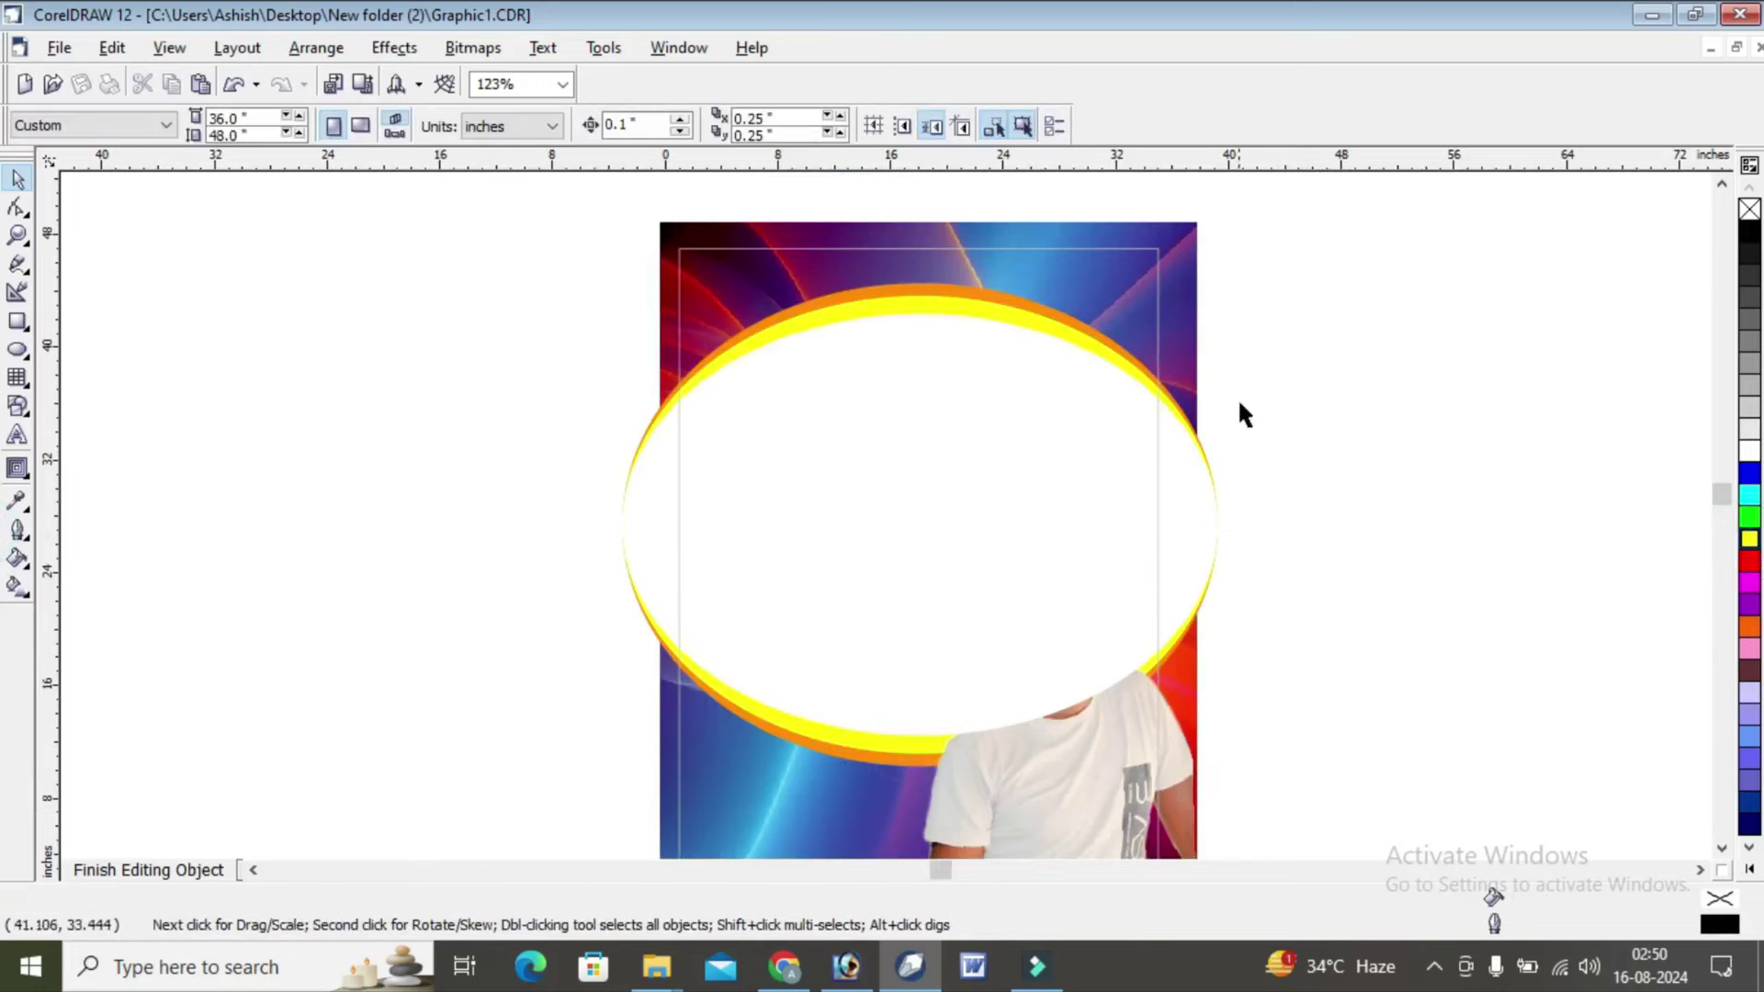
- Nudge the three ovals down, stretch them slightly taller, and finish editing
left_click(1103, 808)
scroll(1109, 812, "down", 1)
left_click_drag(1299, 350, 602, 816)
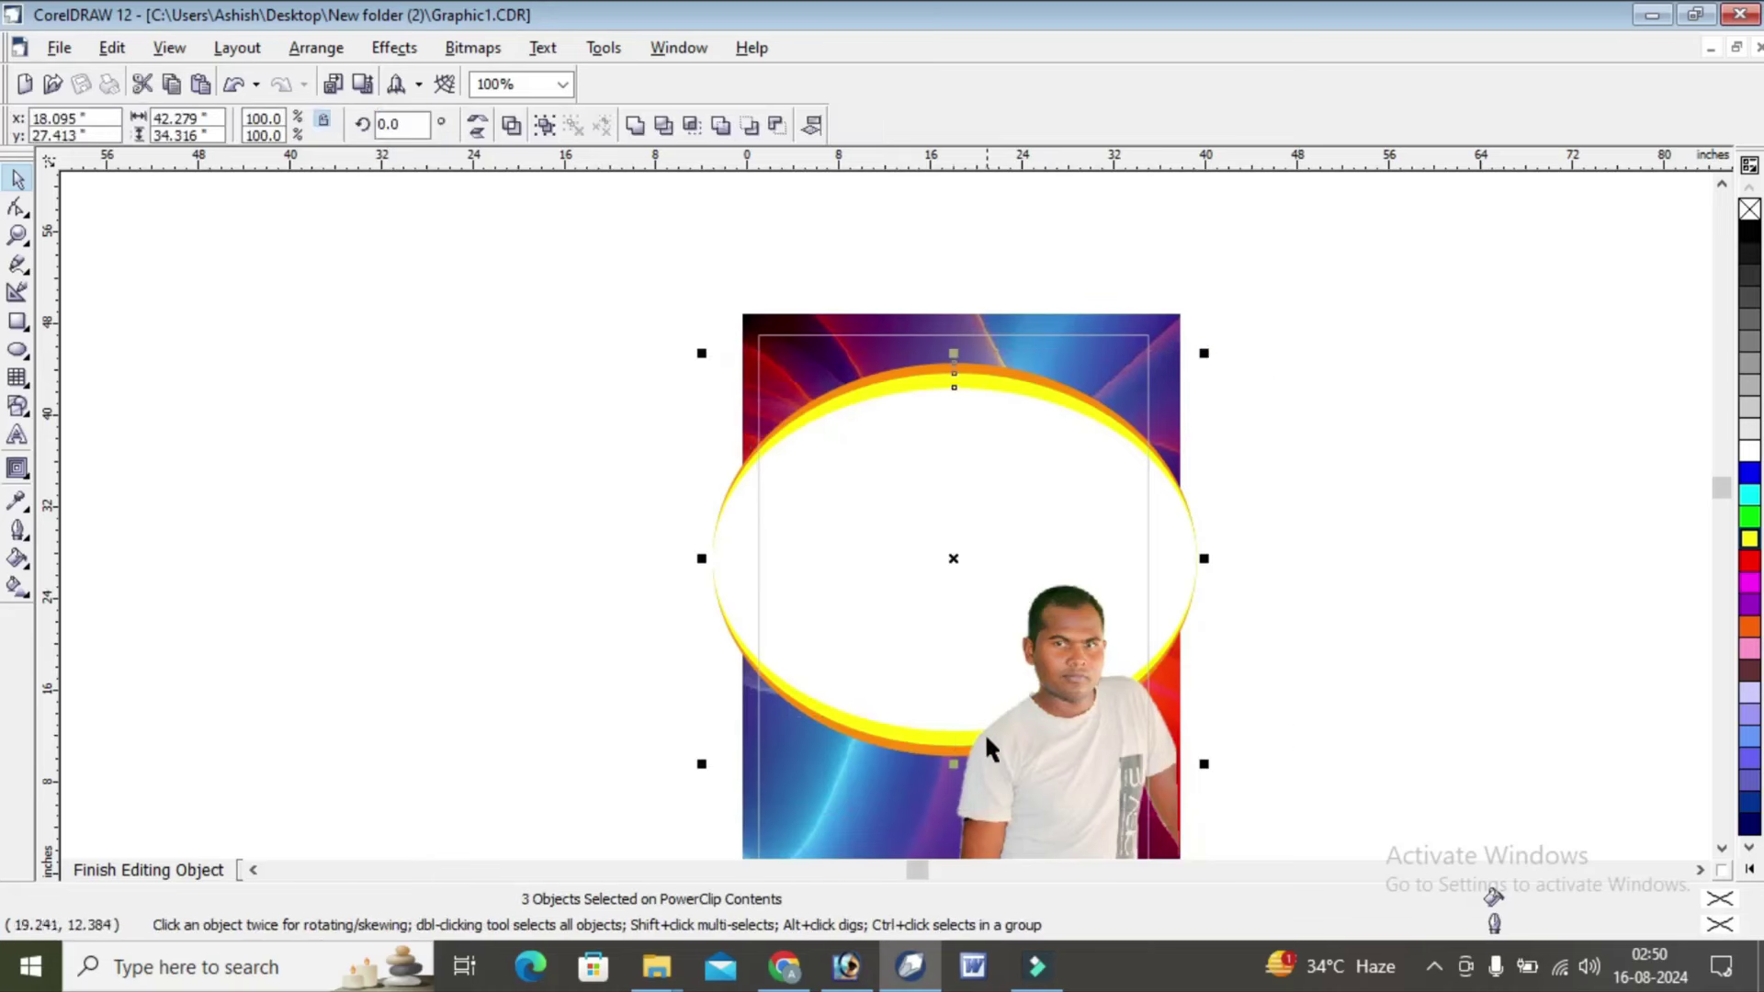
key("Down")
key("Down")
key("Down")
key("Down")
key("Right")
key("Down")
key("Down")
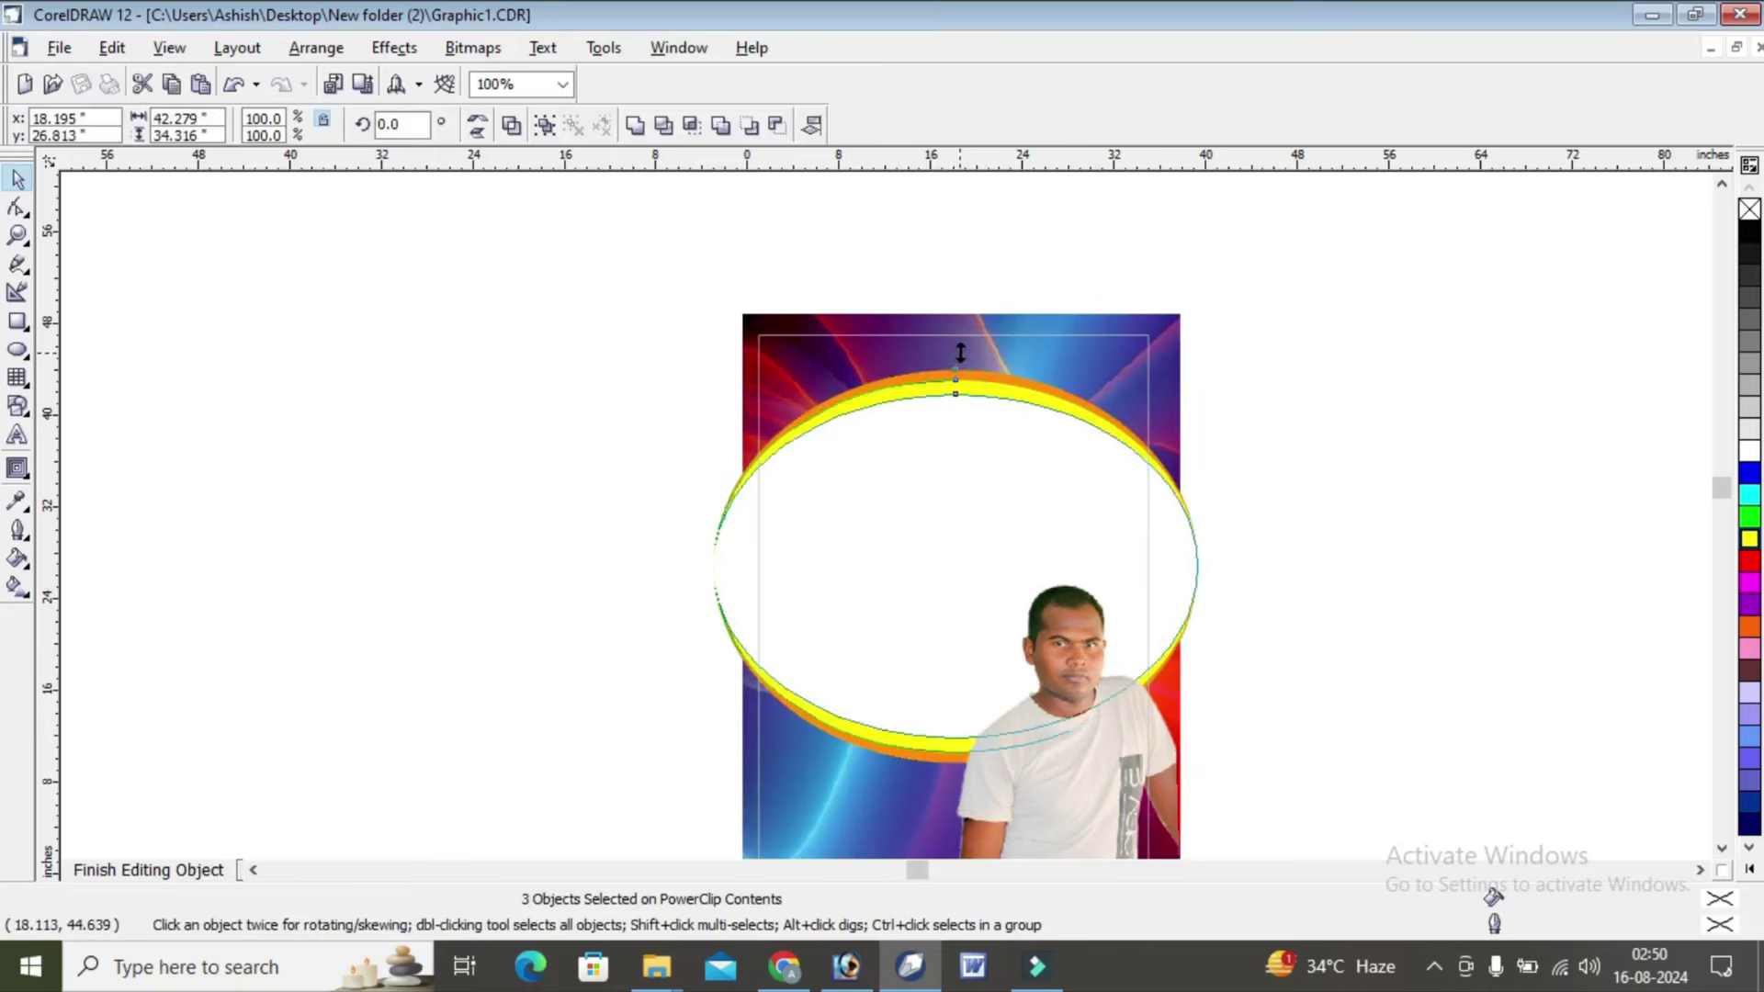
left_click_drag(956, 361, 956, 345)
key("Down")
key("Down")
key("Down")
left_click(159, 870)
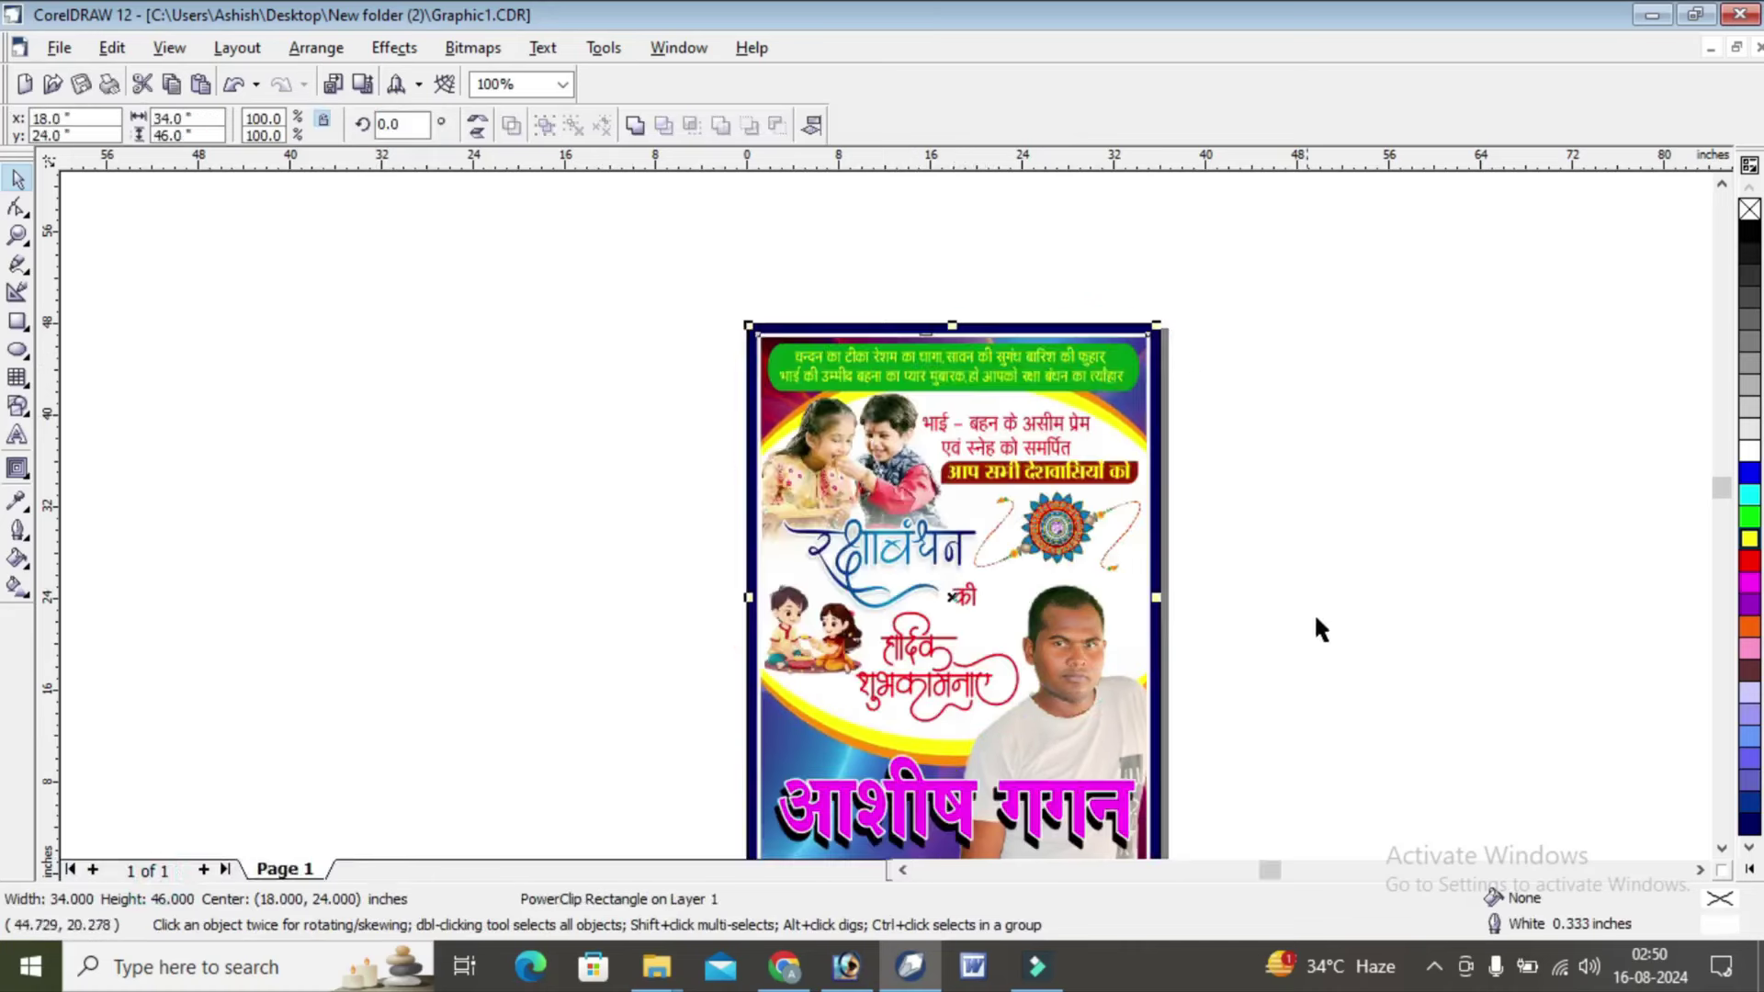
- Fill the top verse banner with red
left_click(1329, 593)
left_click(17, 235)
mouse_move(556, 339)
left_mouse_down()
mouse_move(1246, 788)
mouse_move(432, 334)
left_mouse_up()
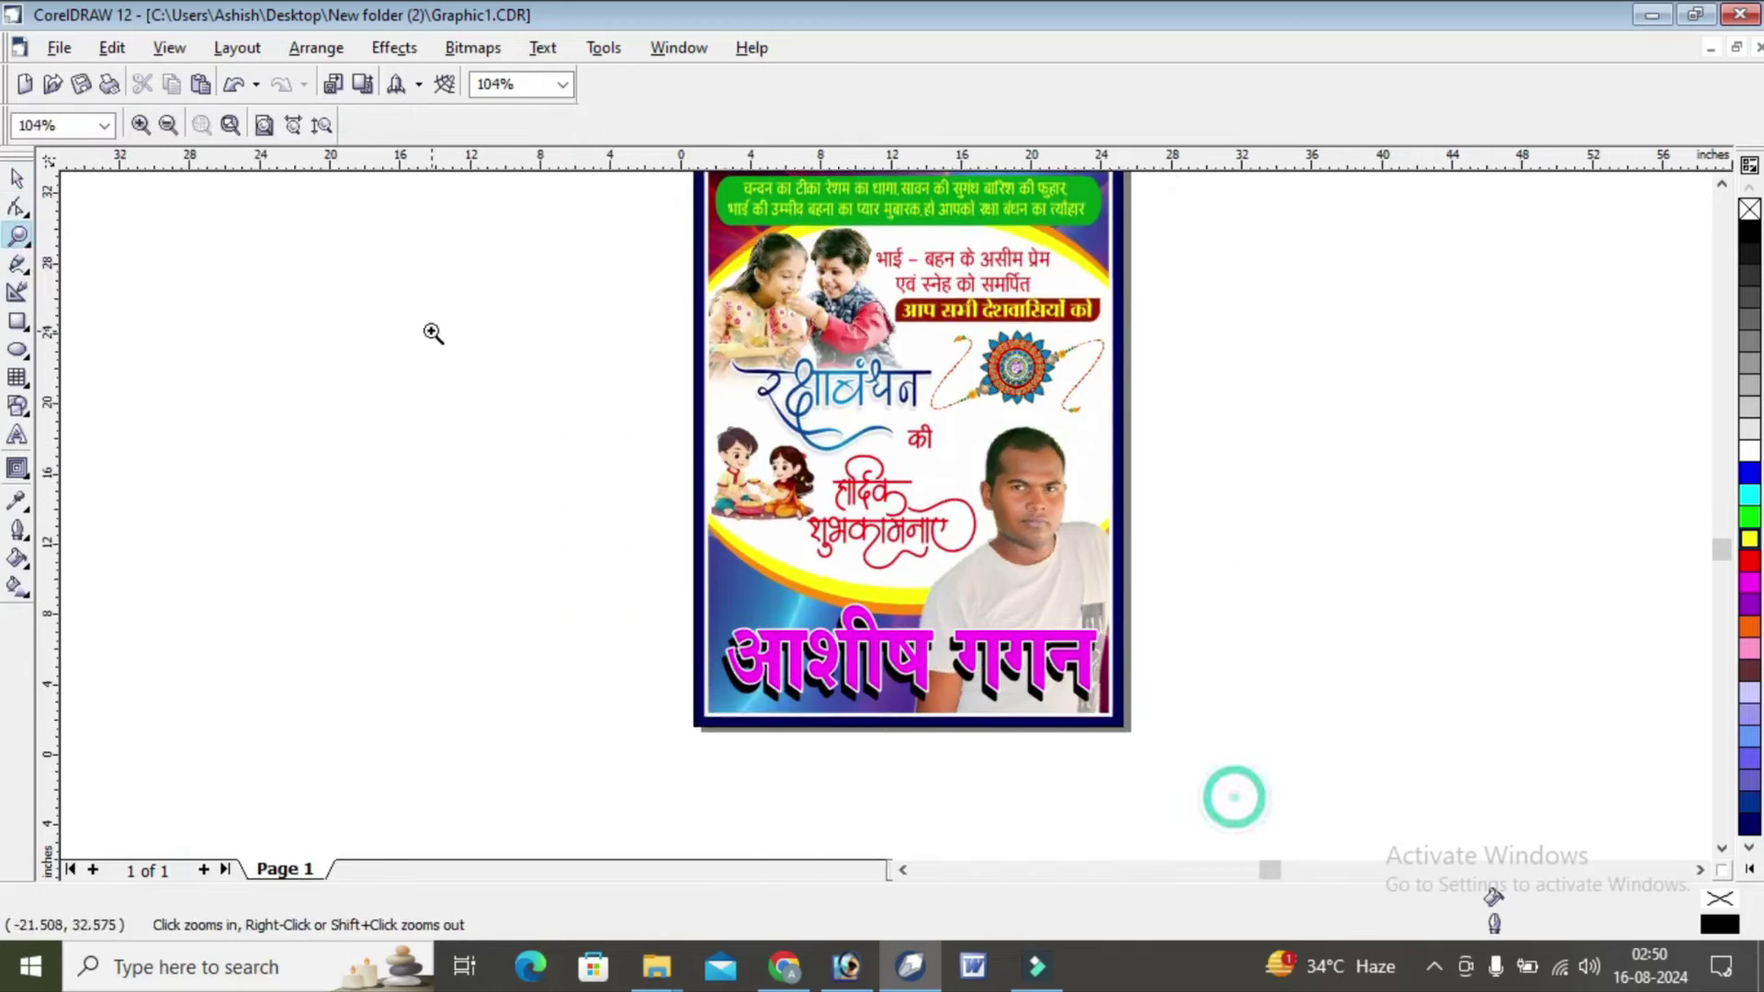
left_click_drag(465, 453, 1481, 779)
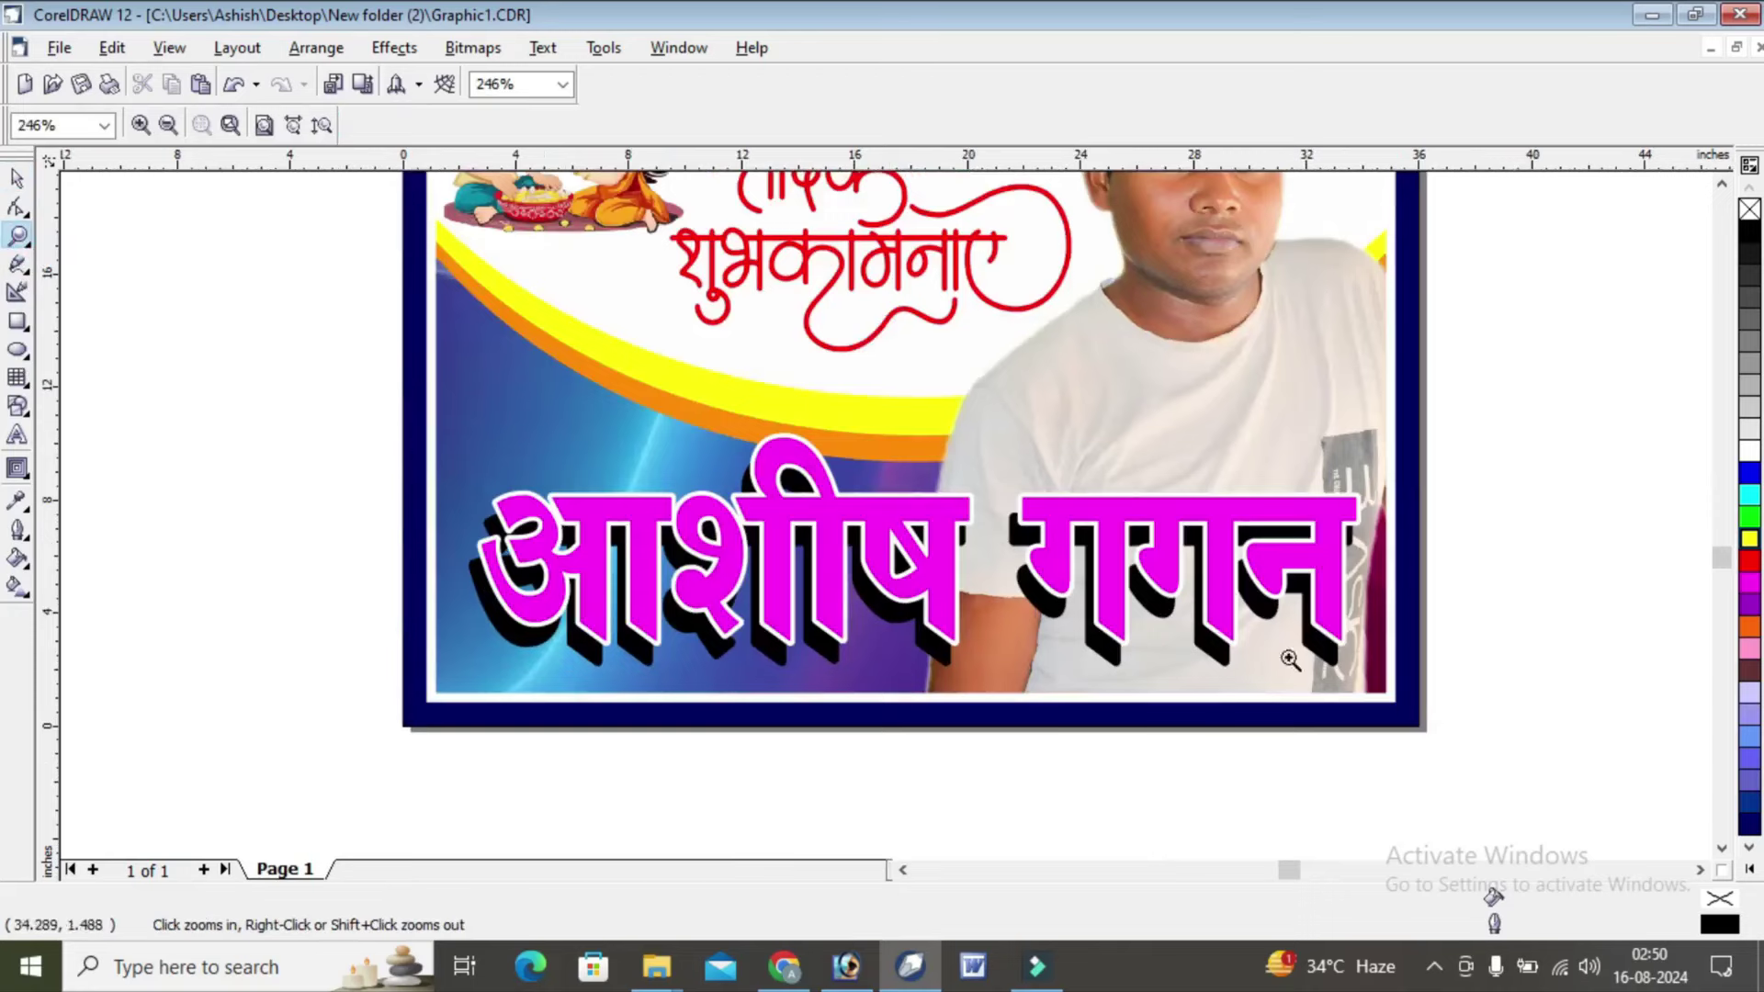
key("shift+F4")
key("space")
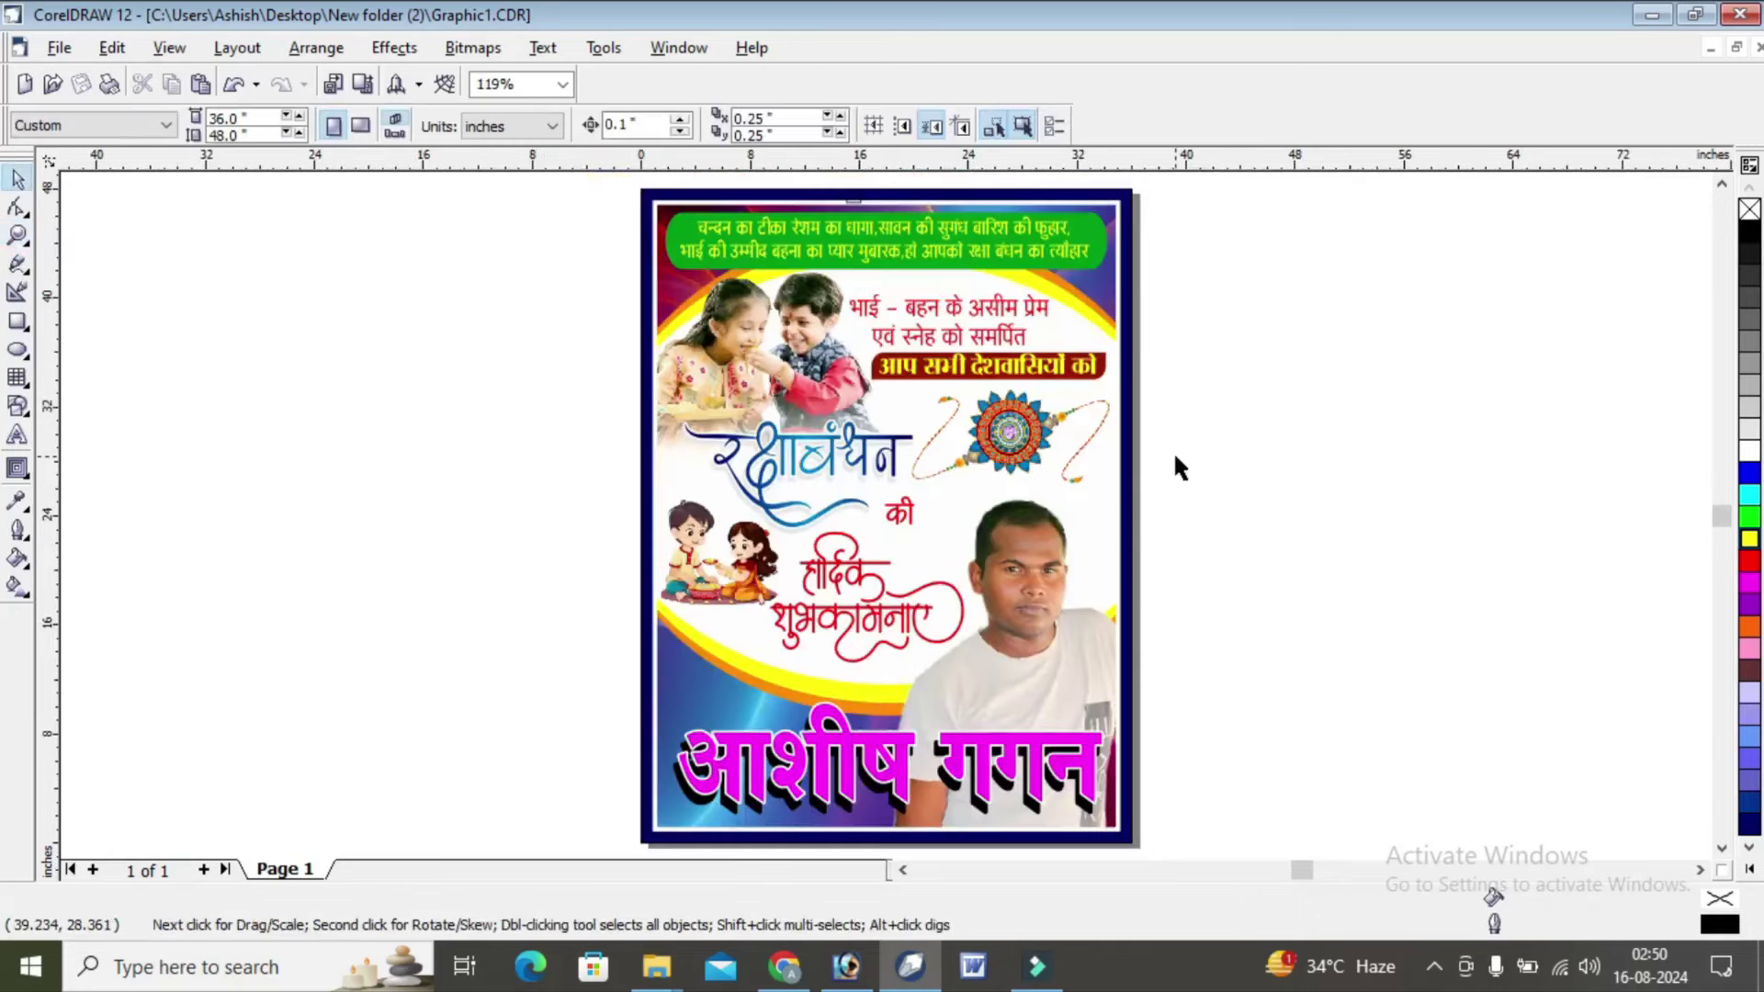
left_click(1100, 234)
left_click(1748, 579)
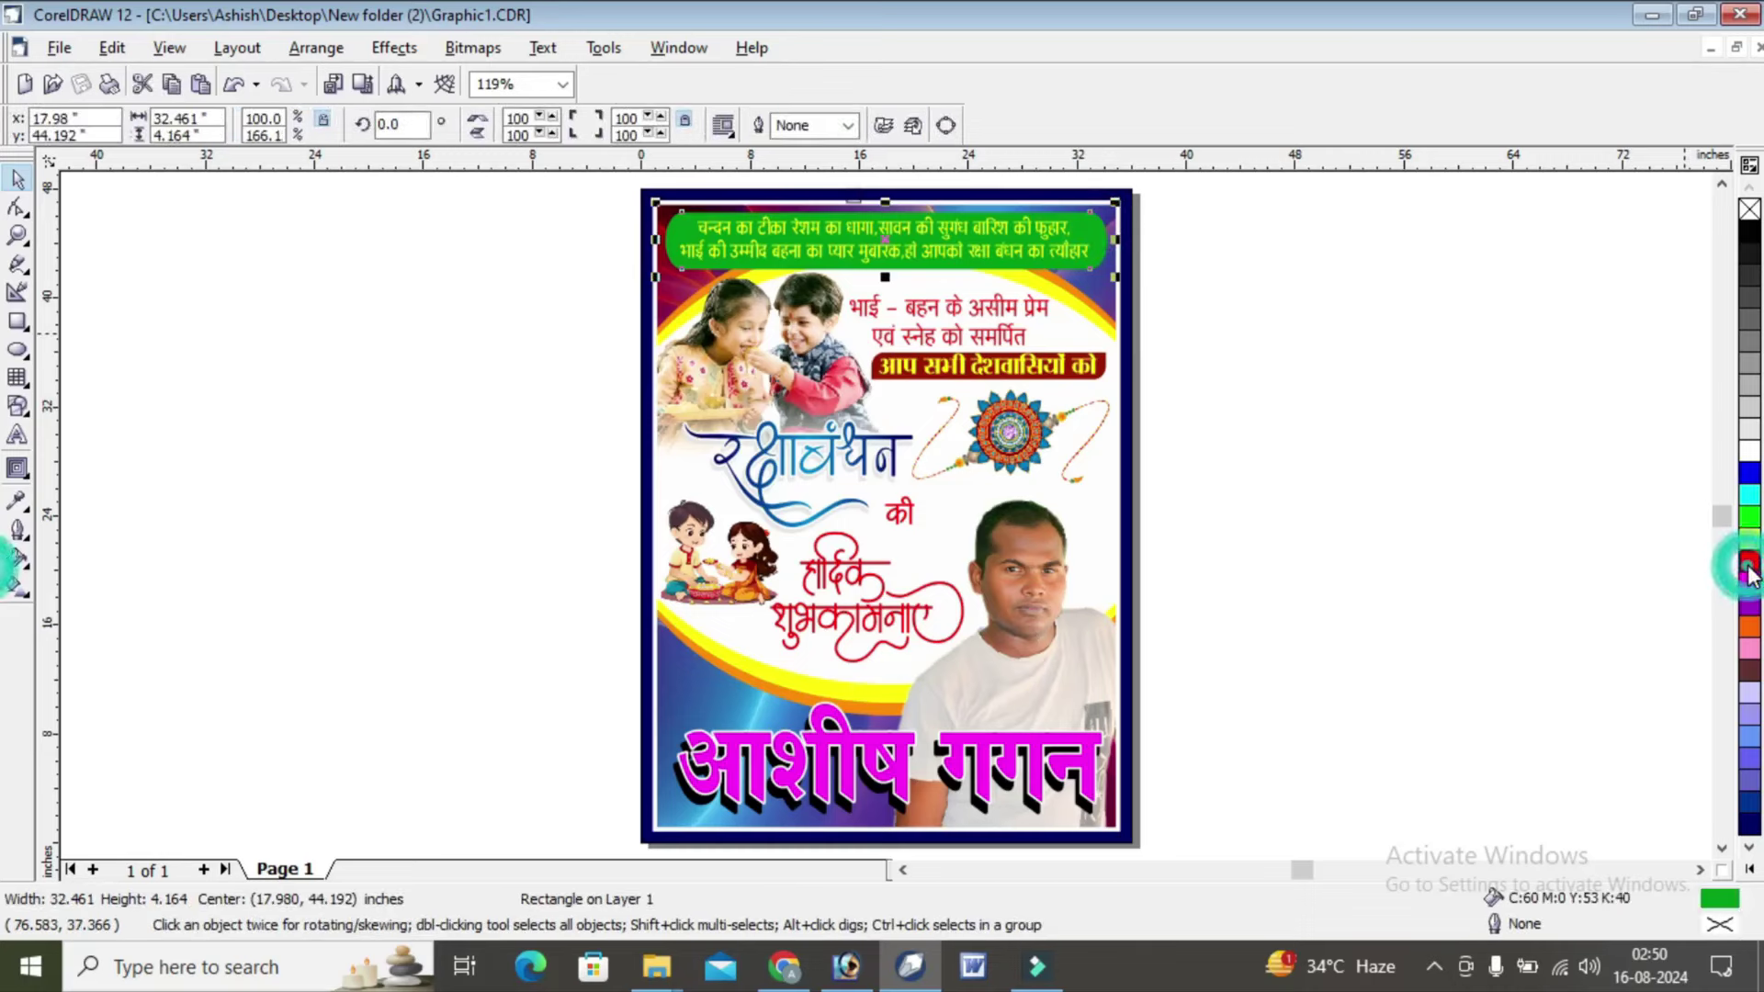
left_click(1718, 623)
- Fill the banner behind आप सभी देशवासियों को with green
left_click(1523, 345)
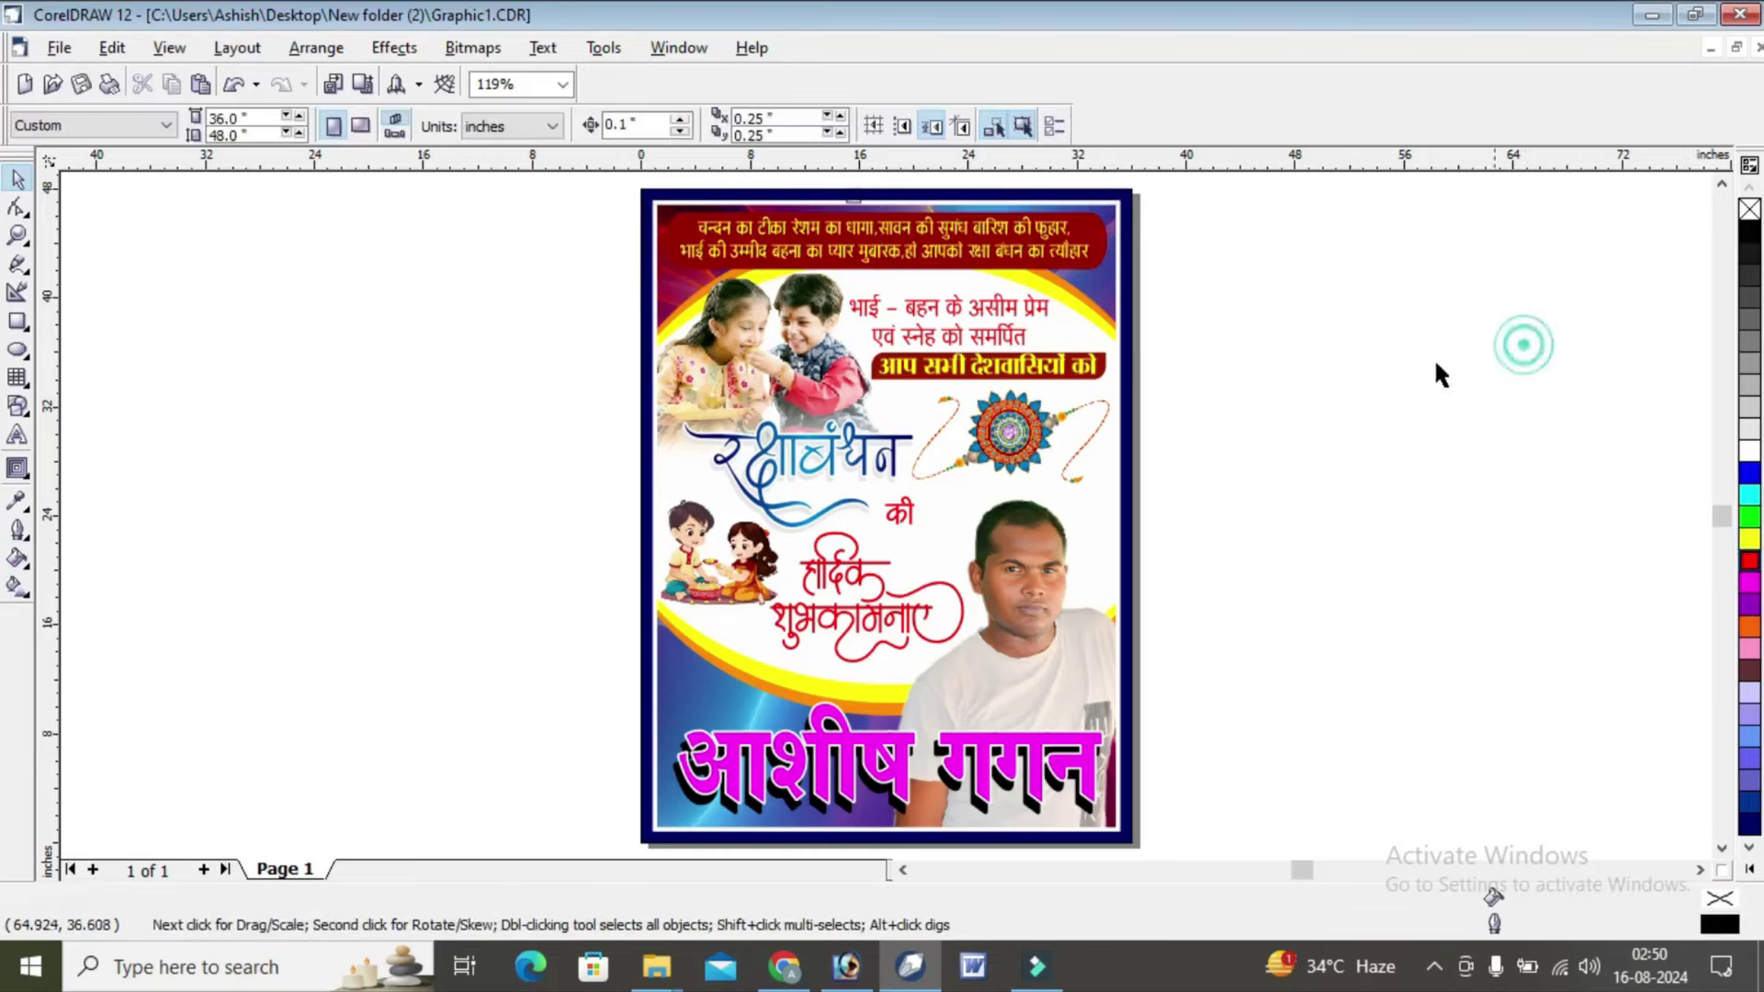
left_click(1106, 369)
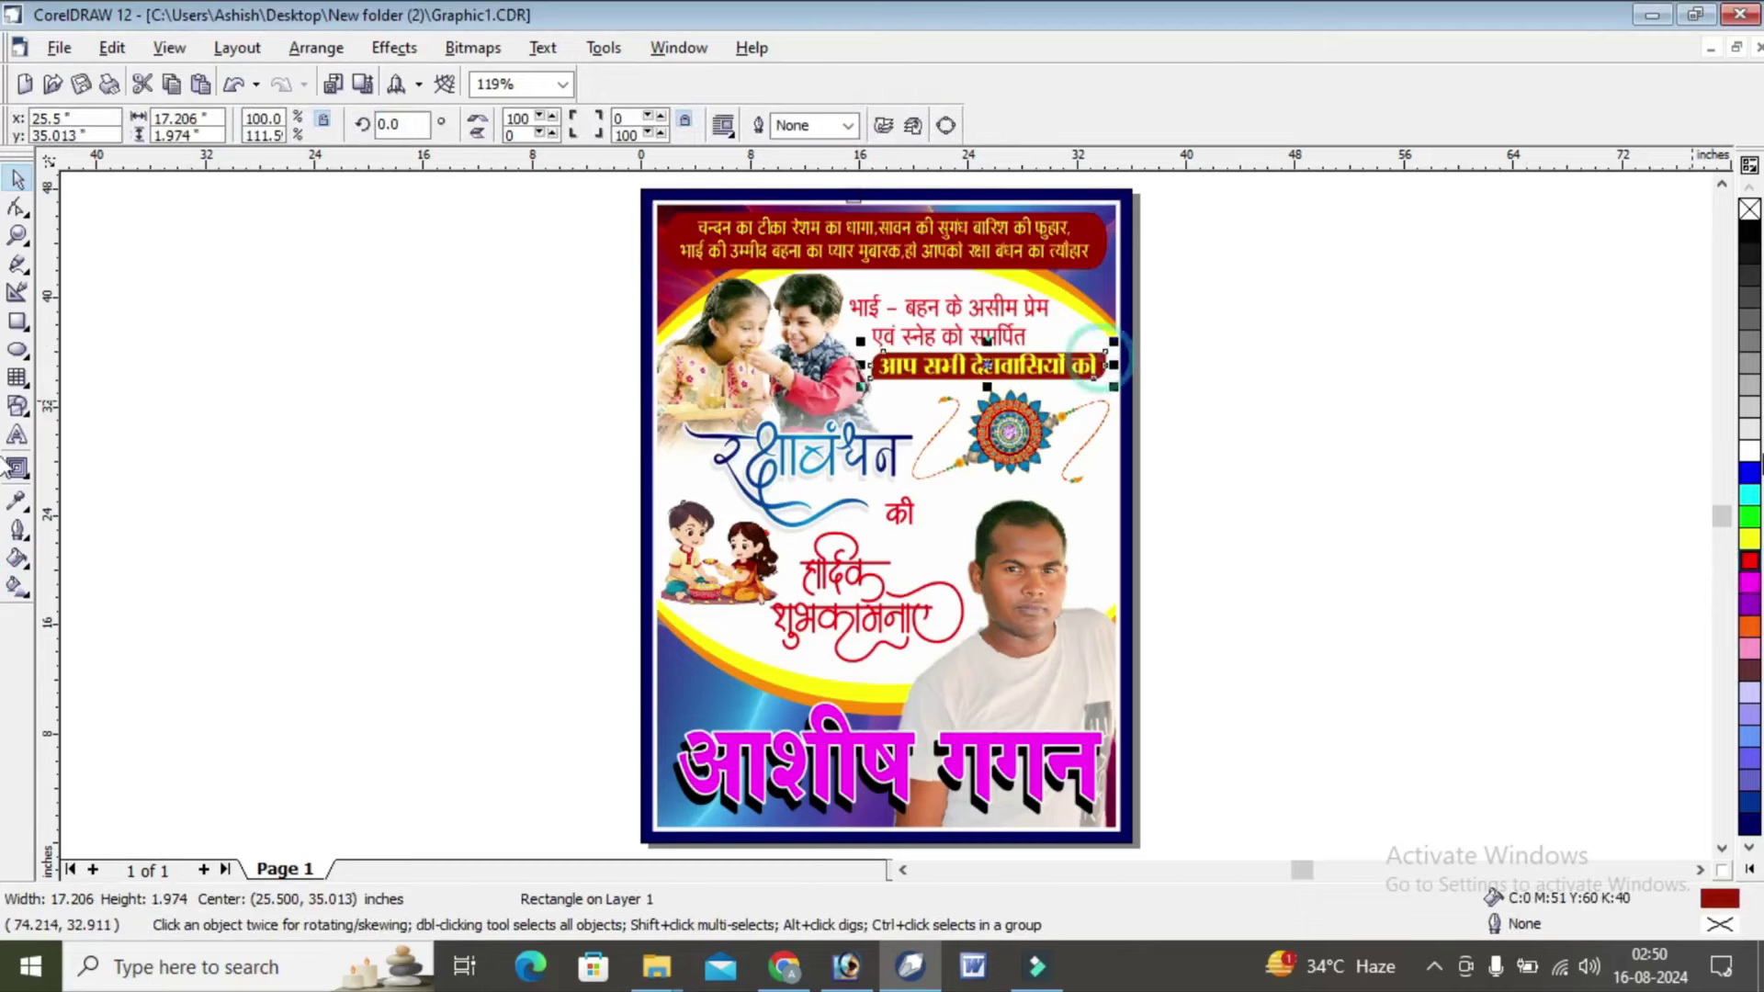
left_click(1750, 524)
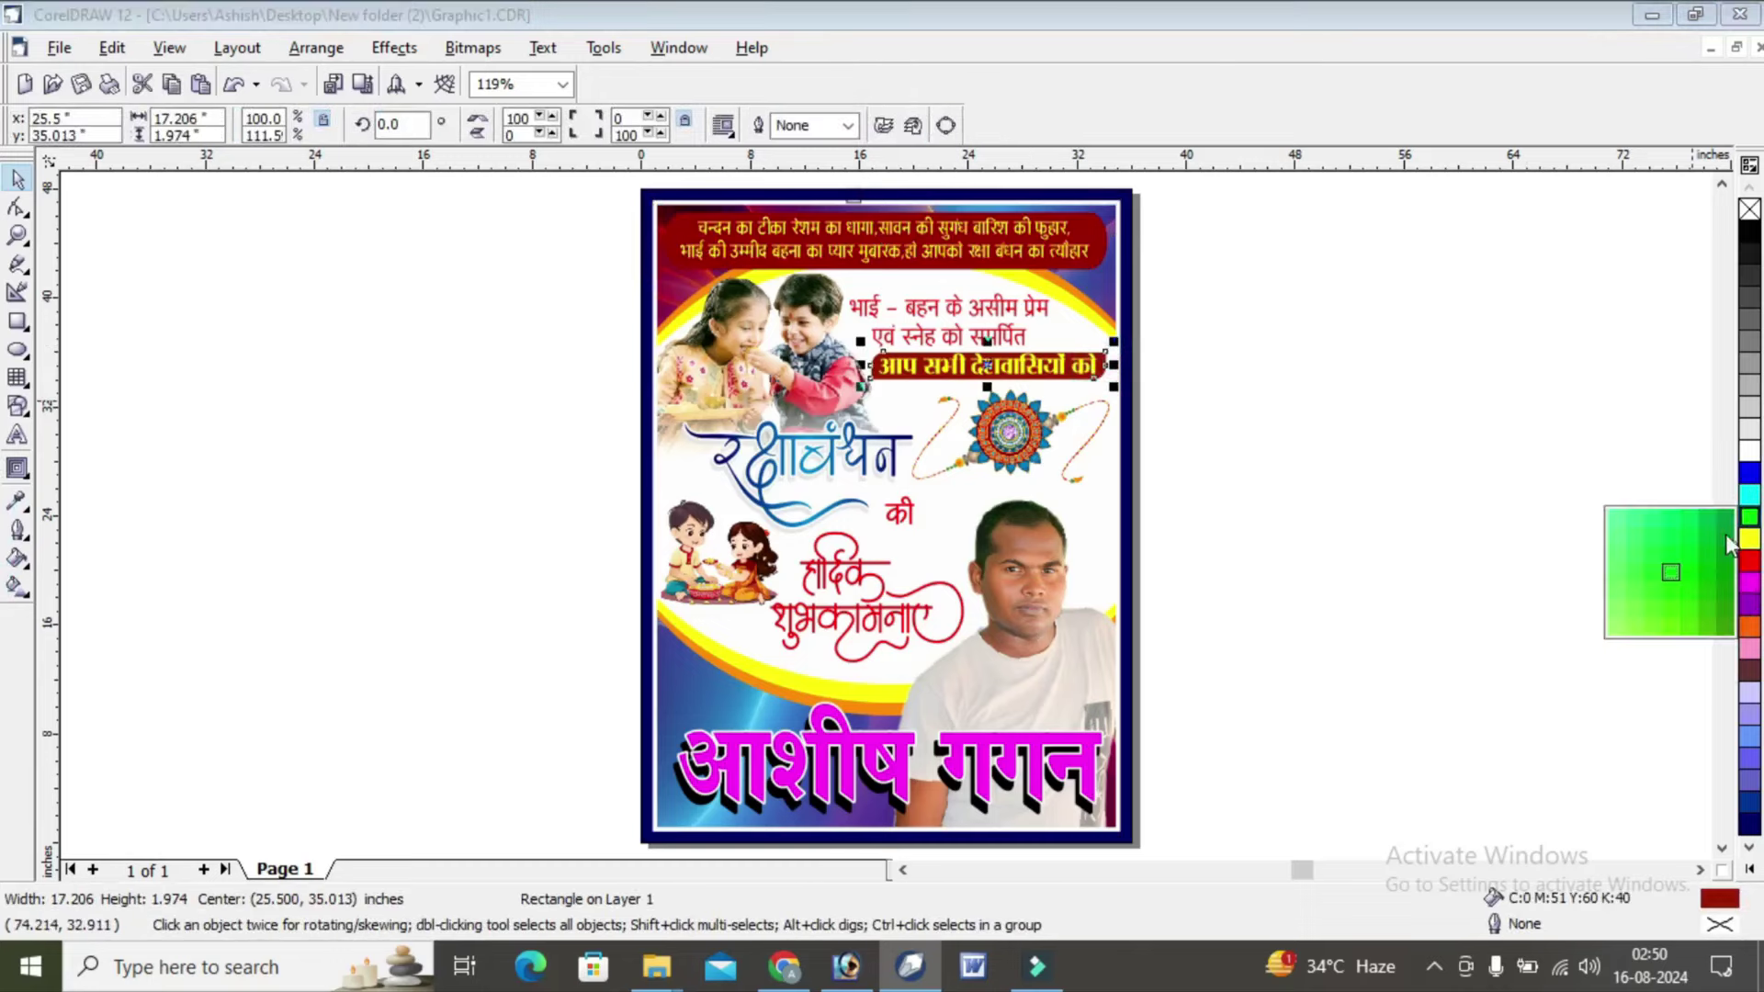
left_click(1492, 374)
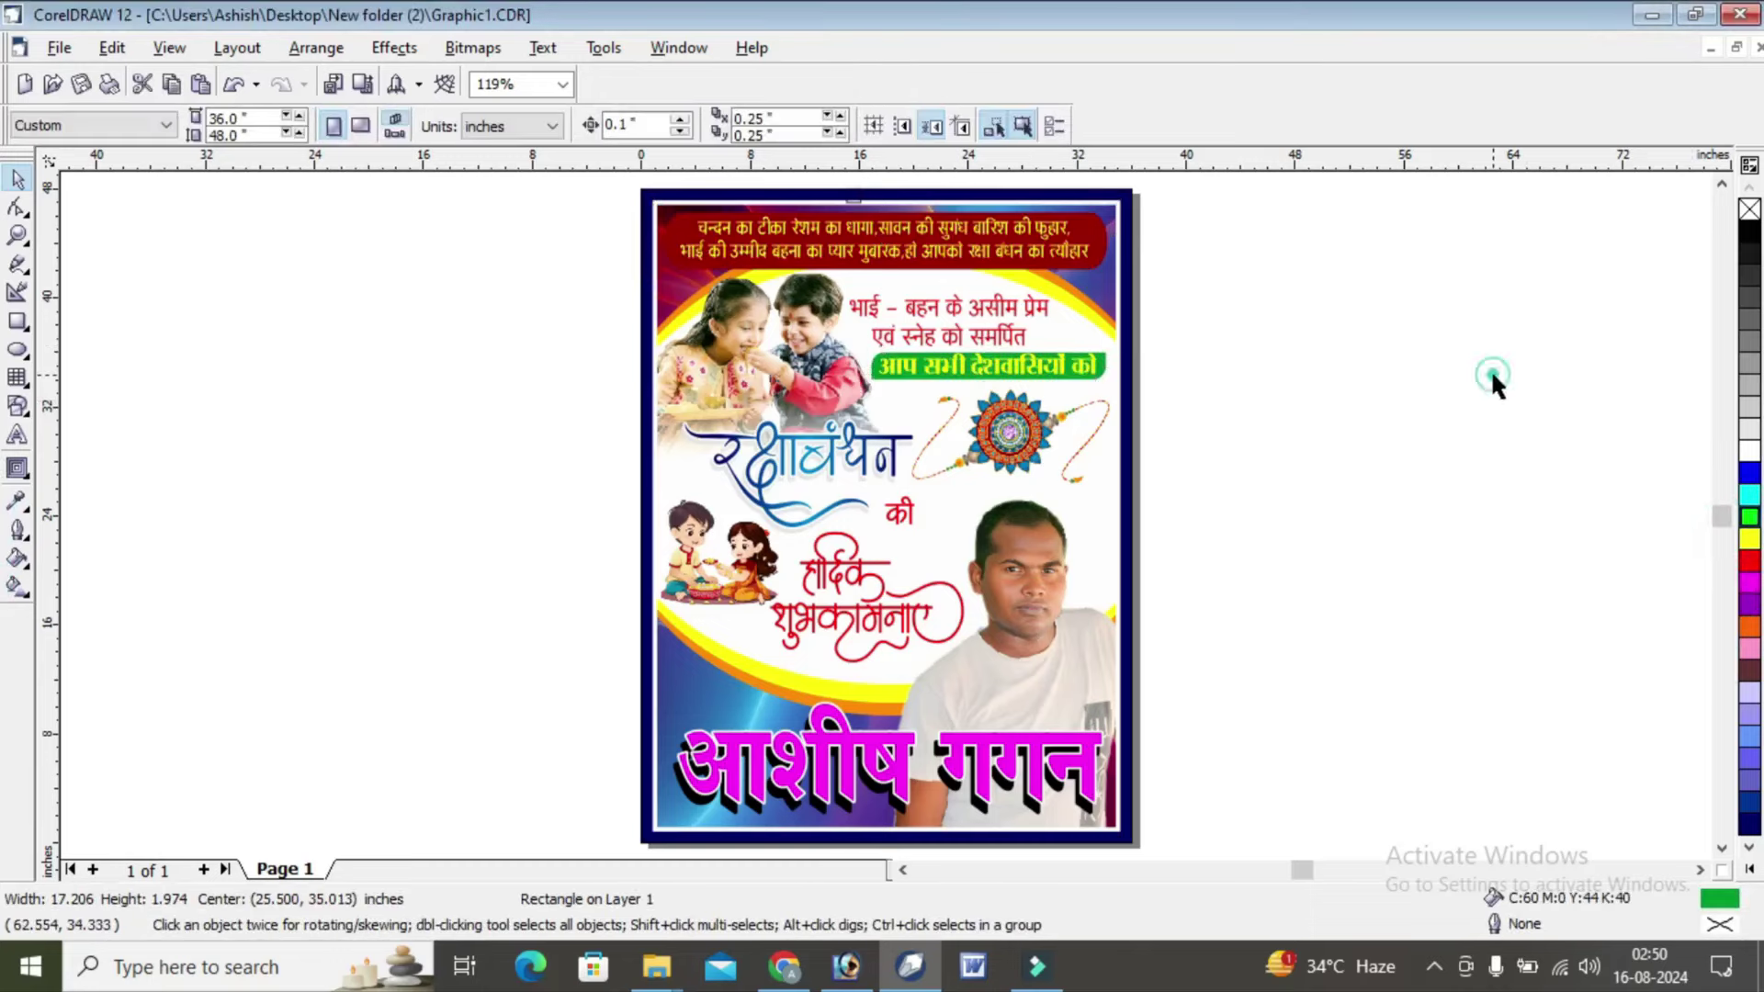
left_click(1040, 361)
left_click(1343, 338)
- Turn the green banner's lettering white, then view the whole poster
left_click(16, 236)
left_click_drag(795, 294, 1152, 449)
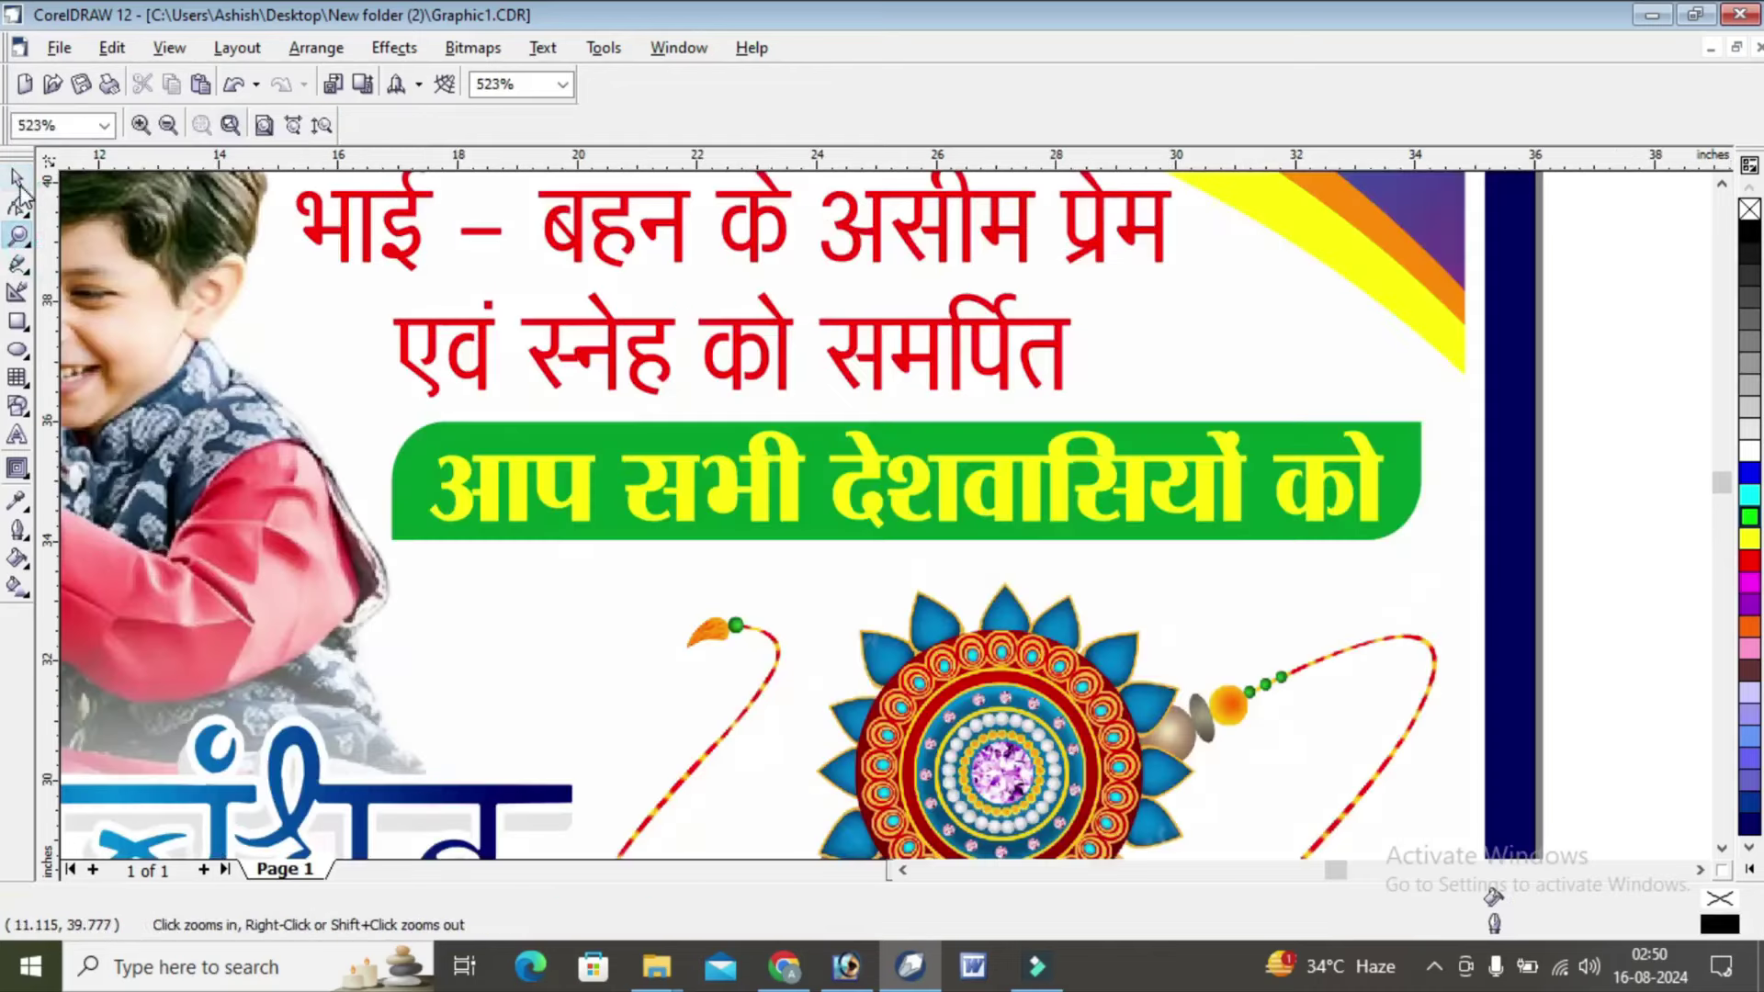
left_click(18, 183)
left_click(1010, 460)
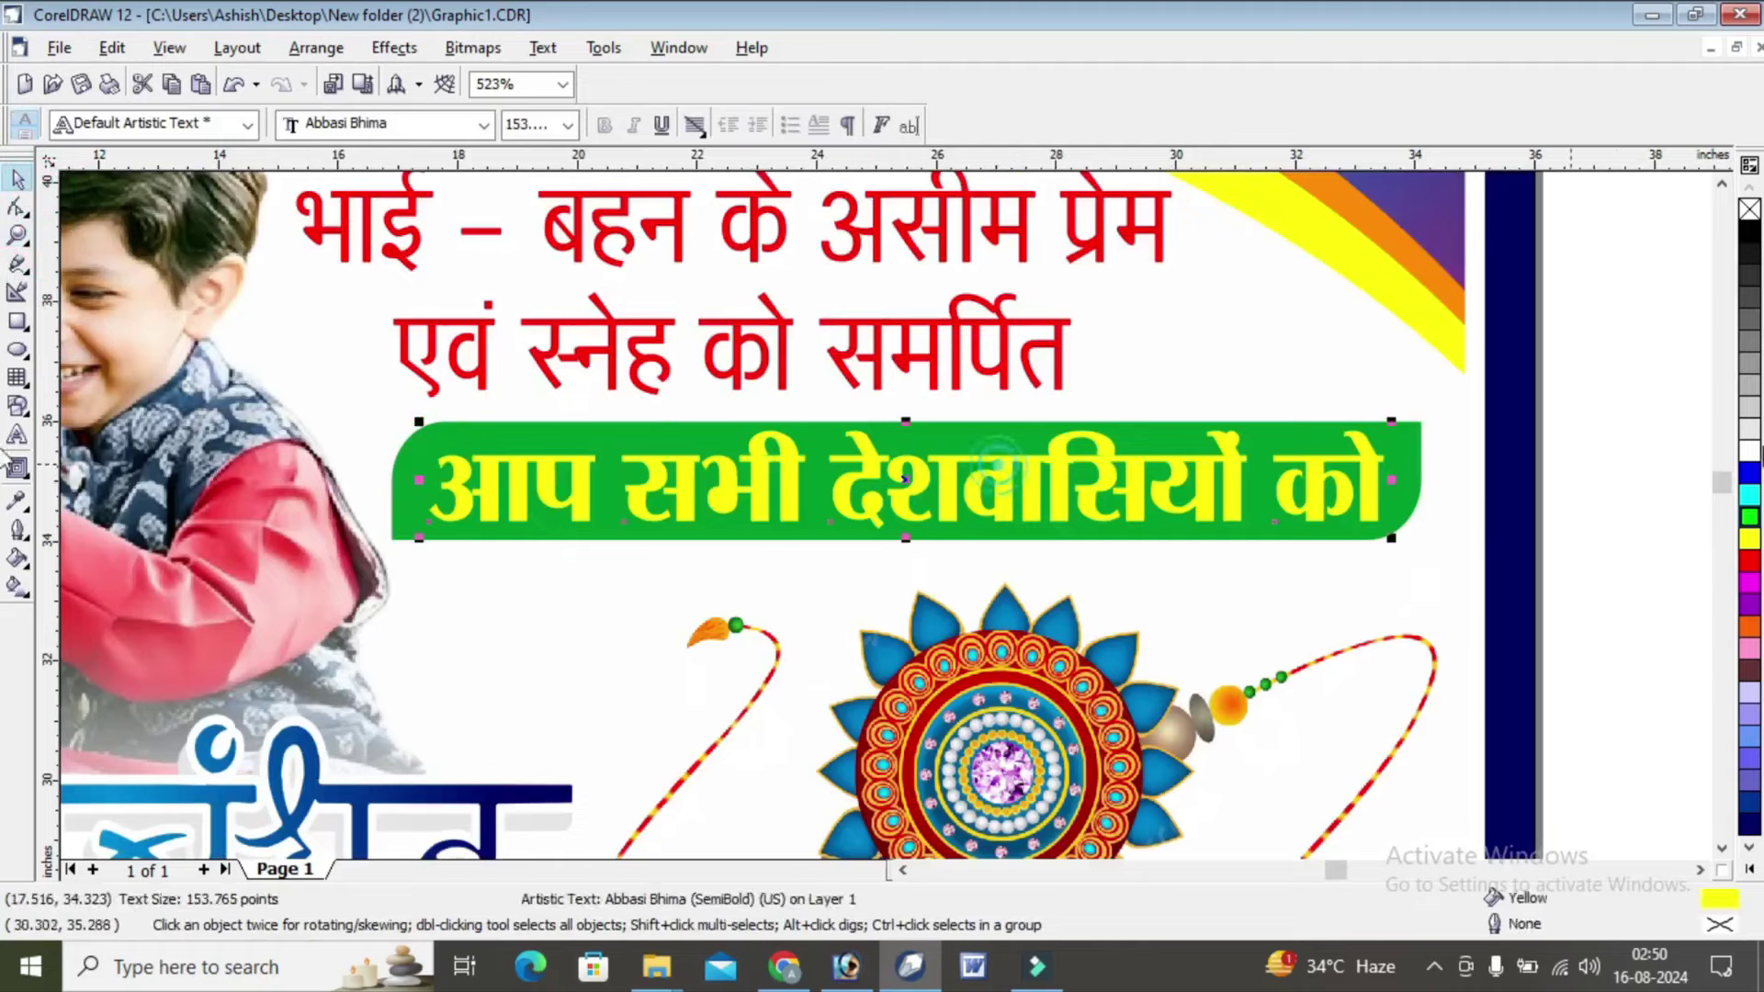
left_click(1746, 462)
left_click(1628, 386)
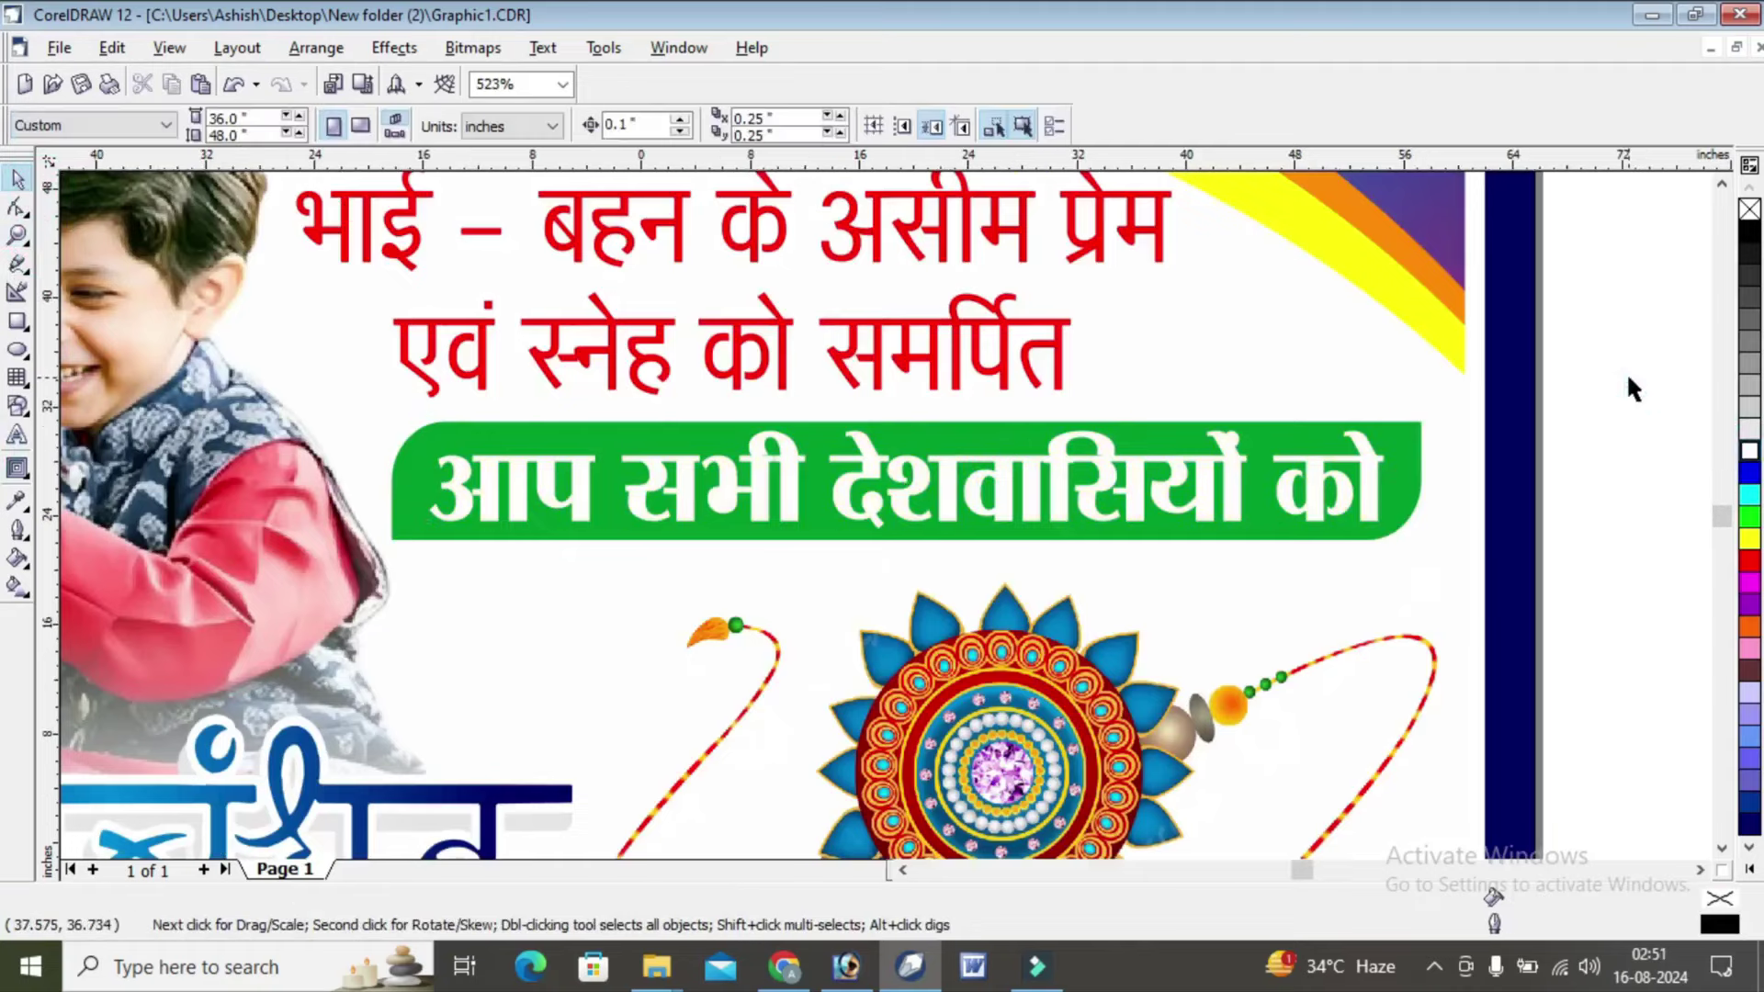
key("F4")
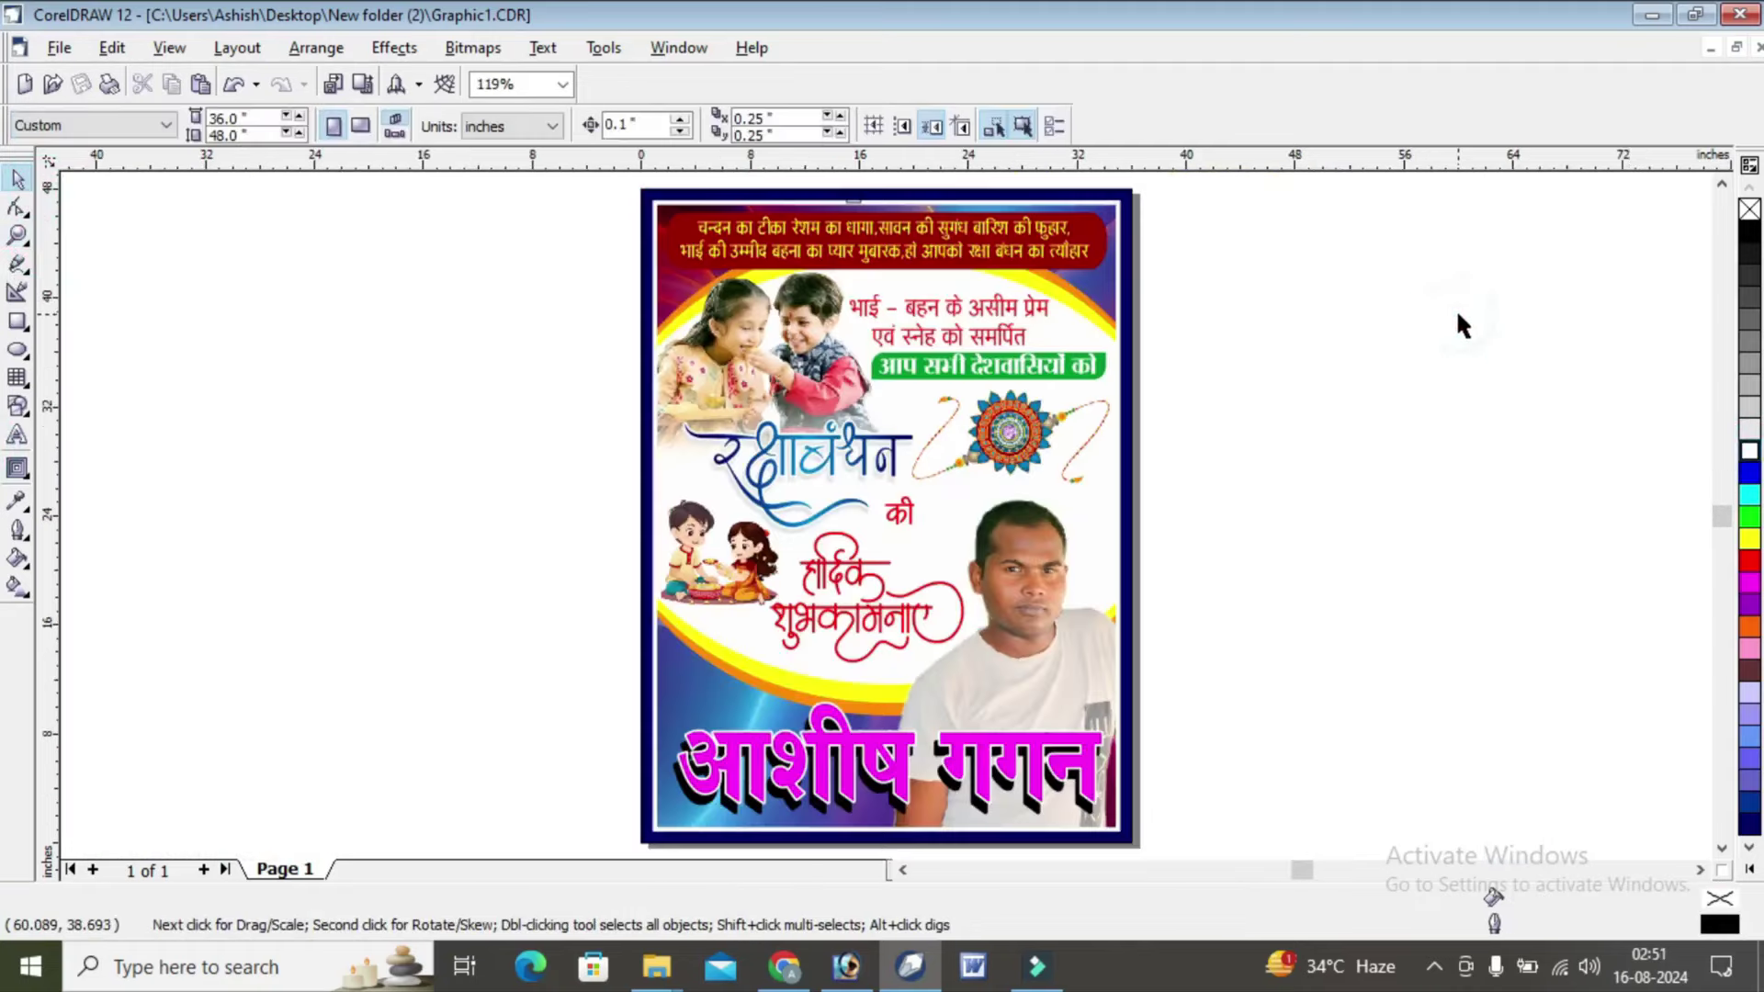
- Set the page background rectangle's outline to red
left_click(1121, 190)
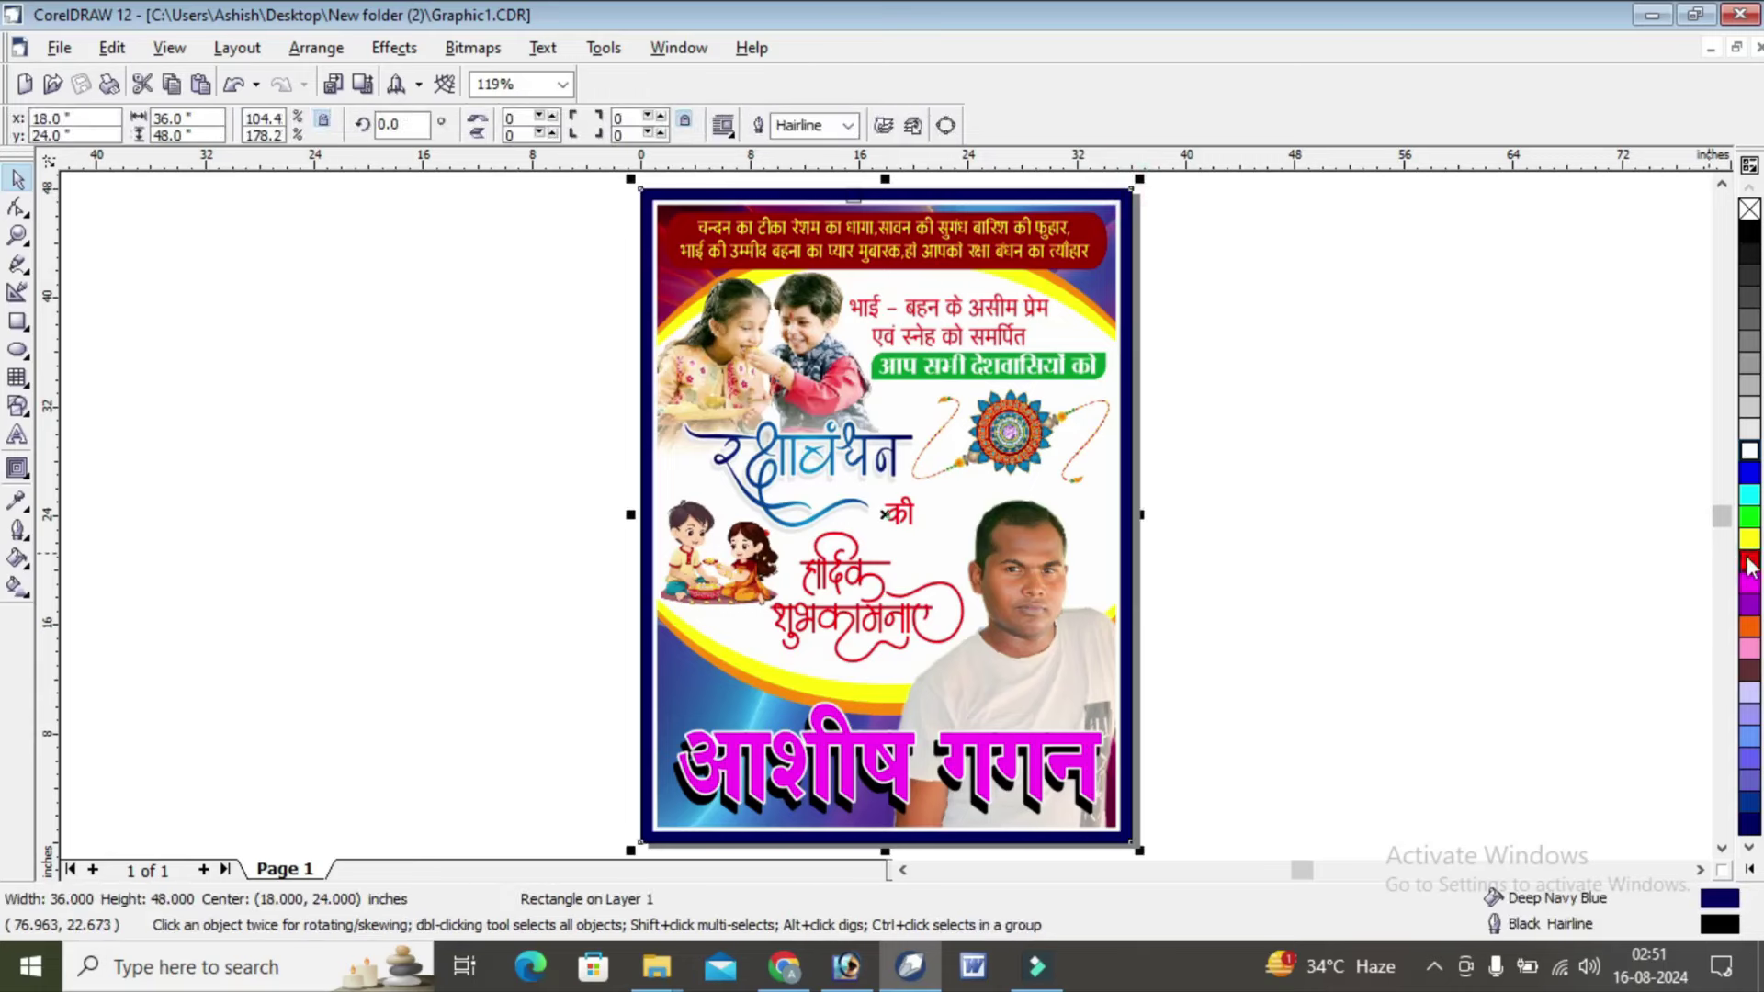
right_click(1749, 563)
left_click(1476, 336)
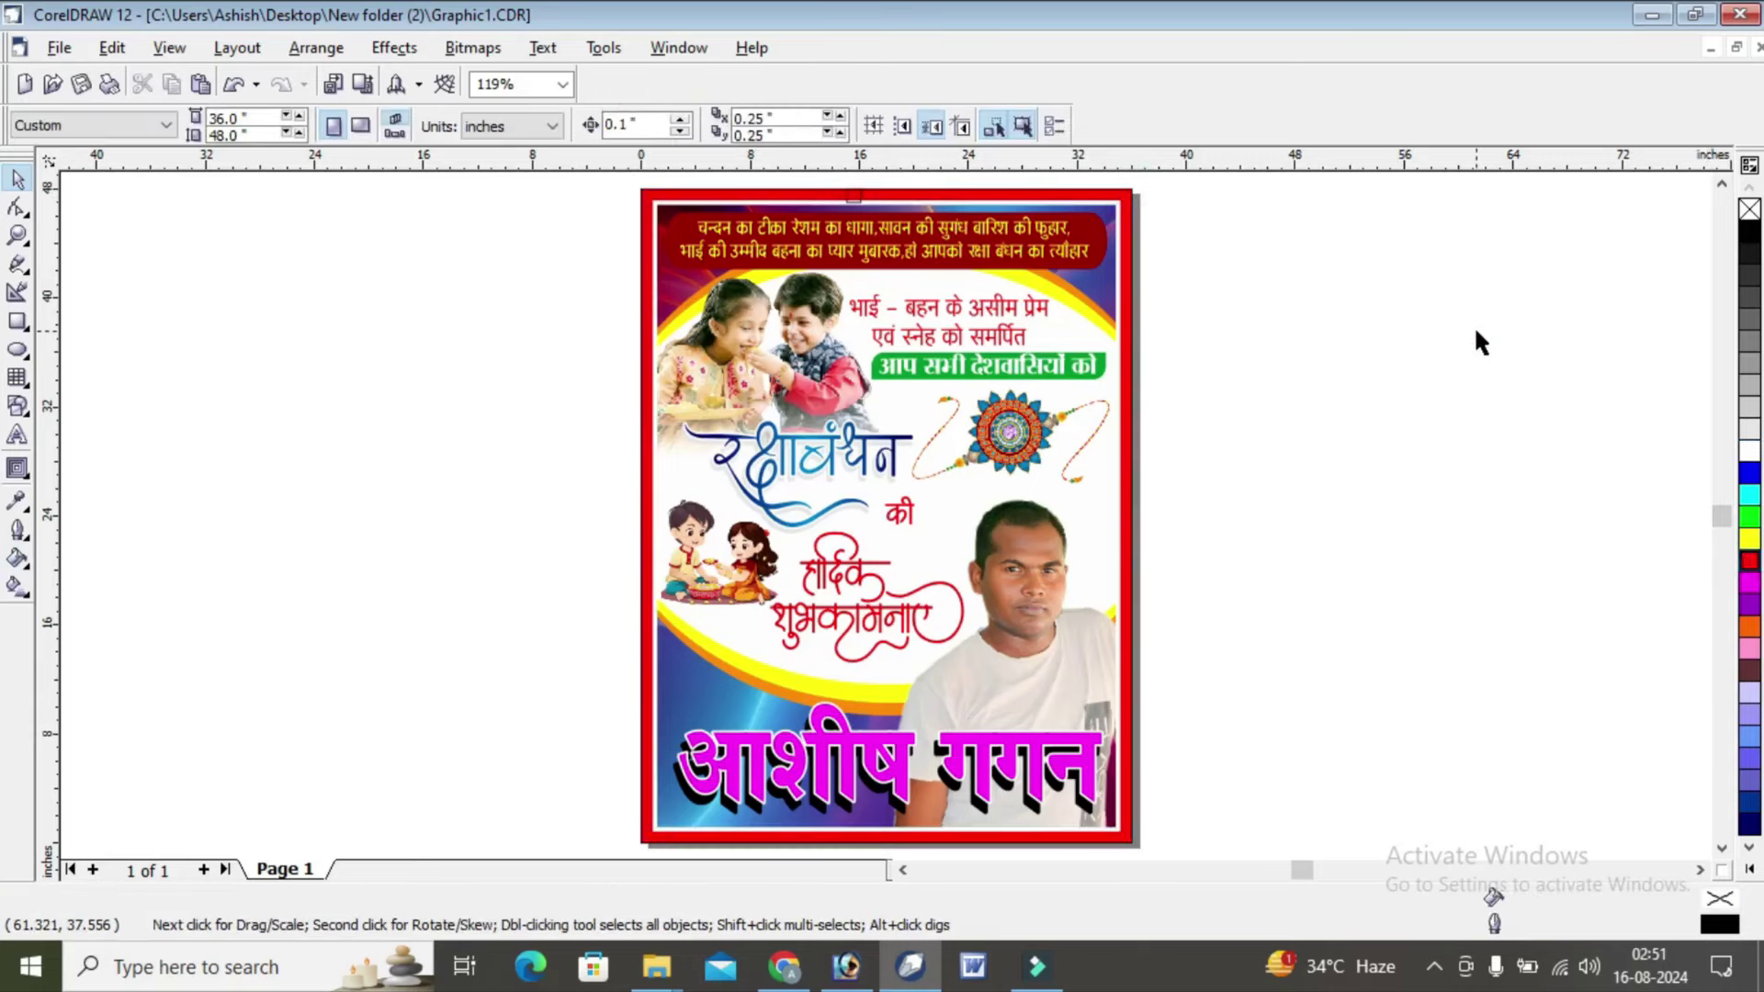
- Zoom in on the name at the poster bottom and select the clipped photo frame
left_click(19, 236)
left_click_drag(460, 524, 1232, 839)
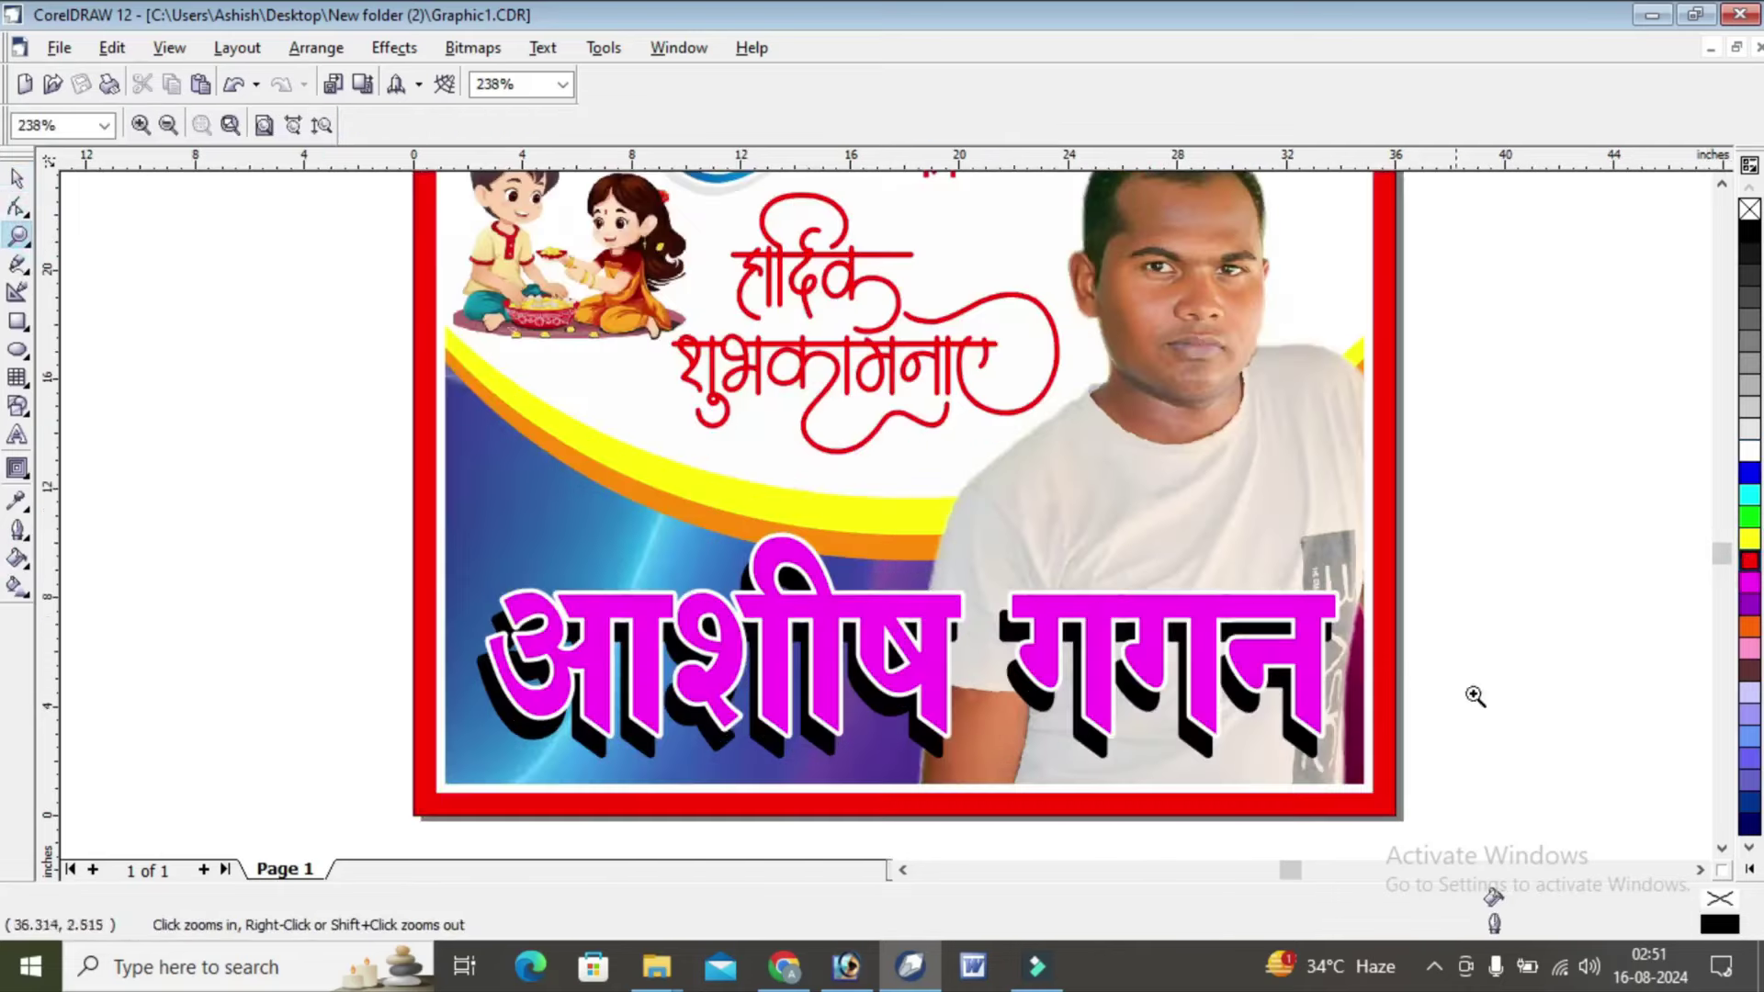
left_click_drag(215, 478, 1677, 779)
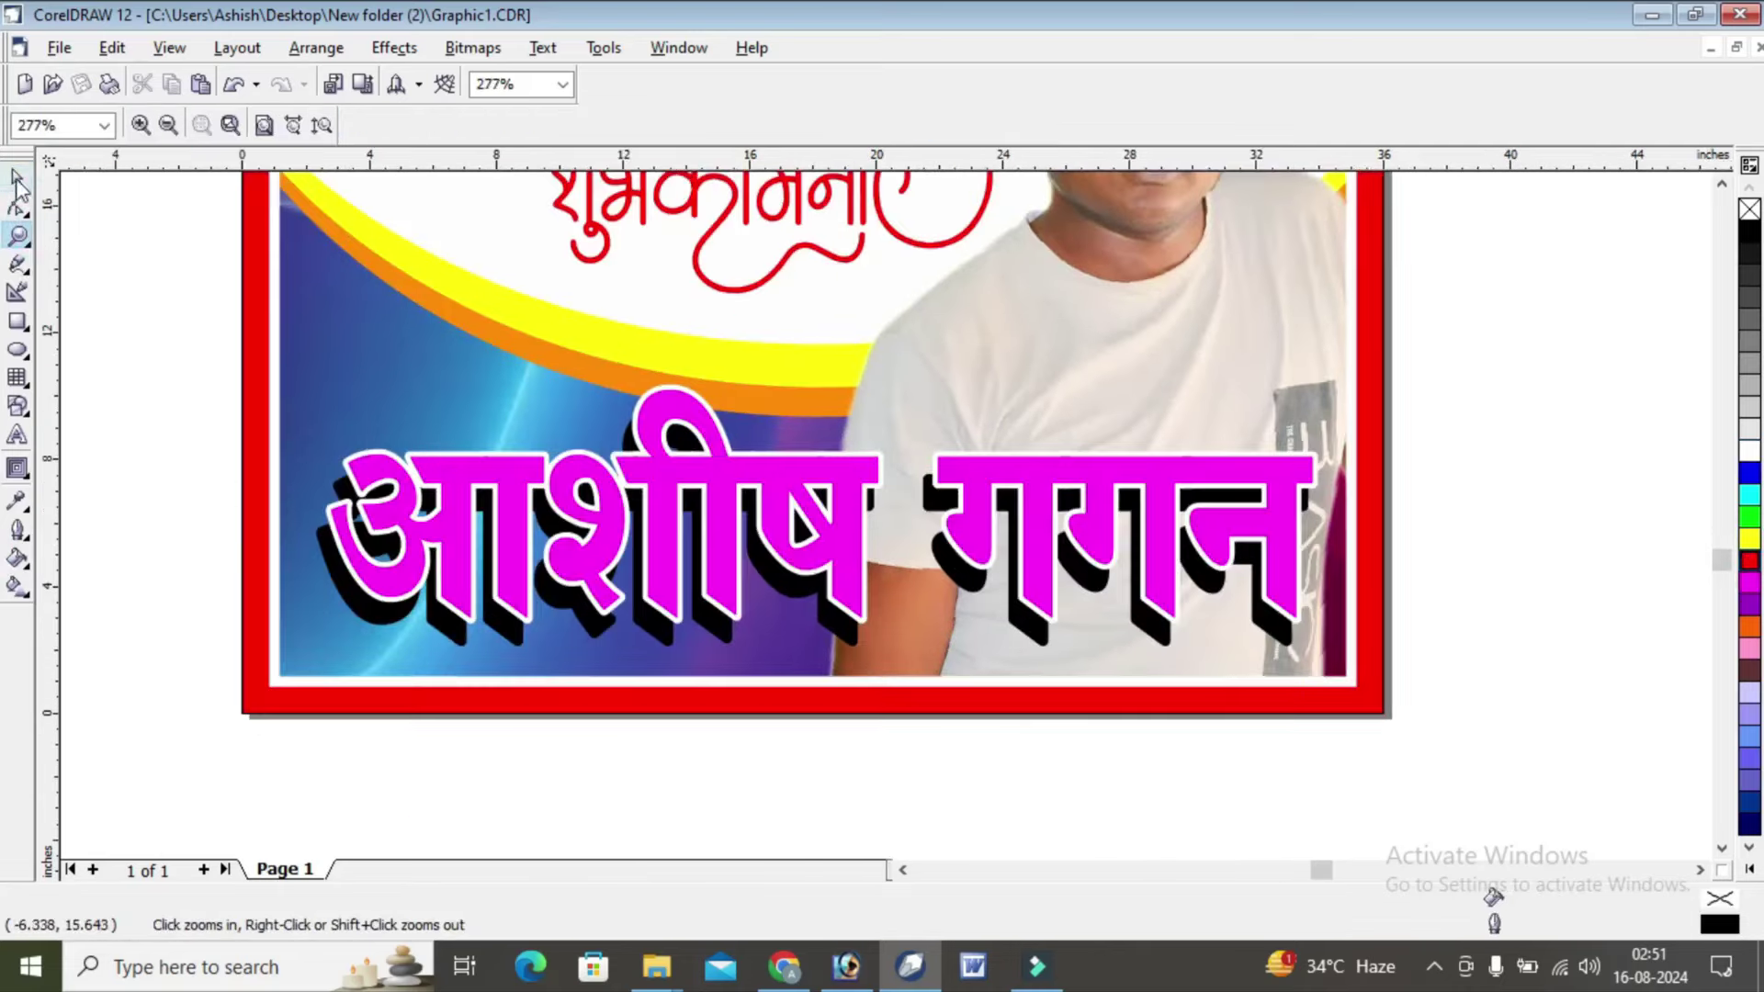
left_click(17, 181)
left_click(956, 466)
right_click(1152, 313)
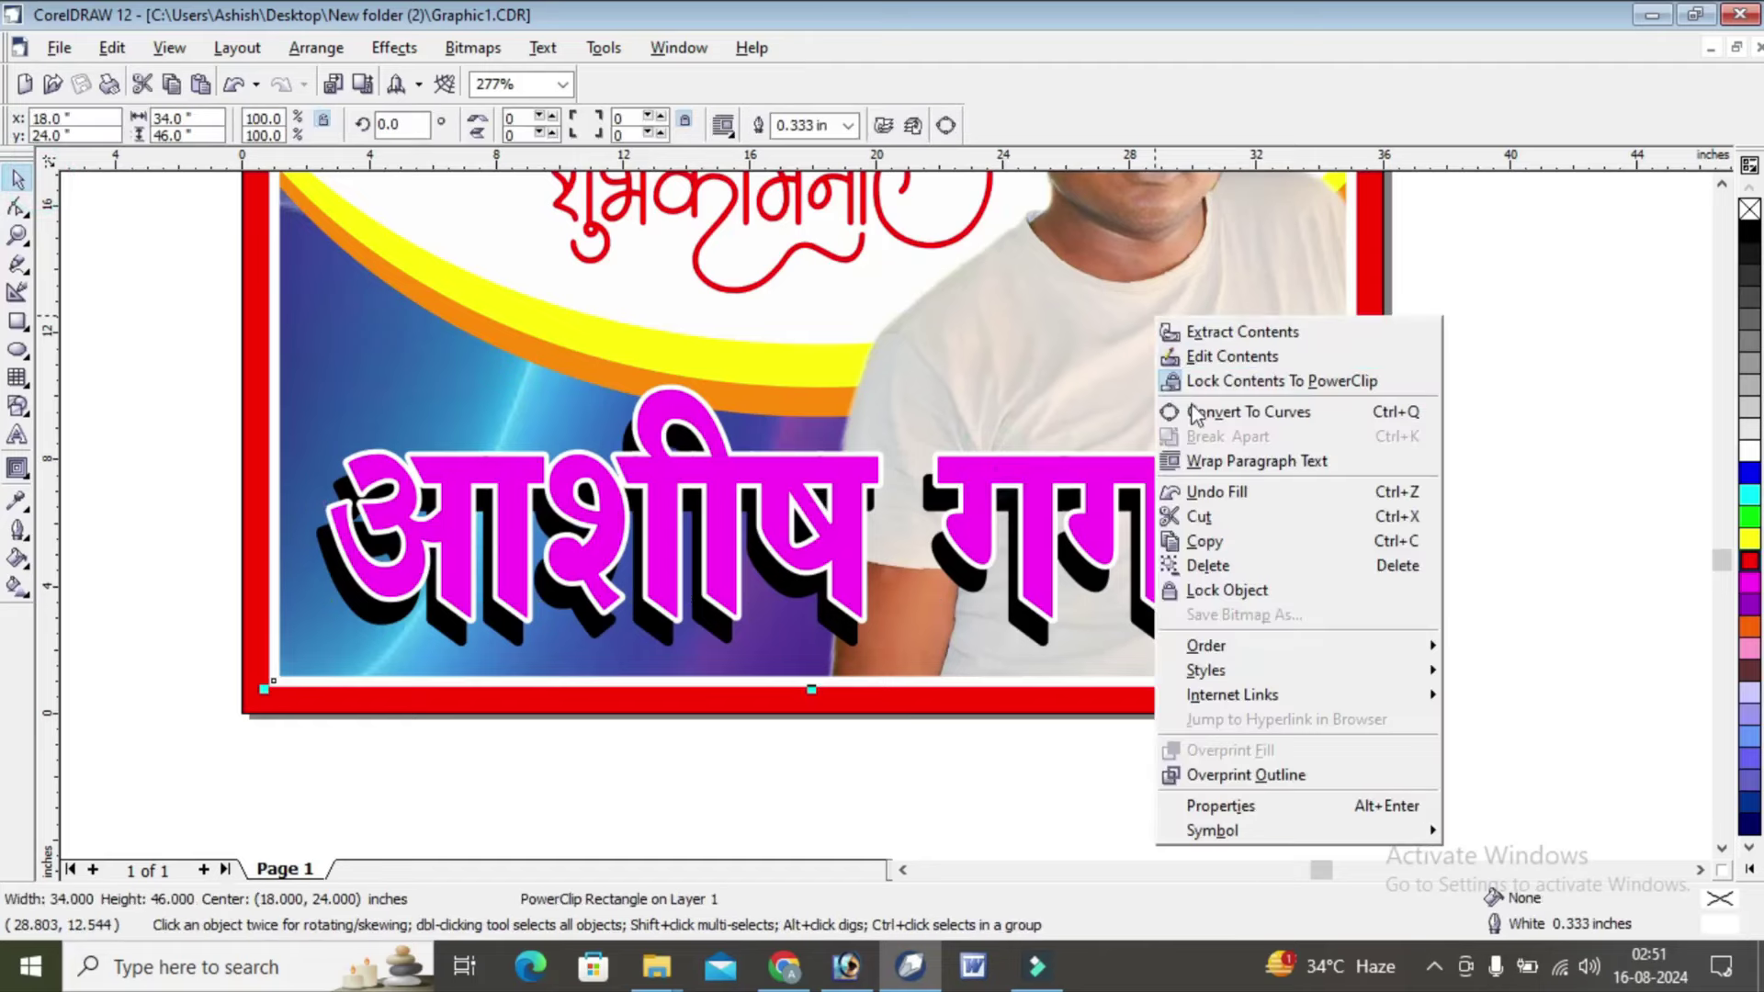
left_click(1483, 538)
left_click(1160, 487)
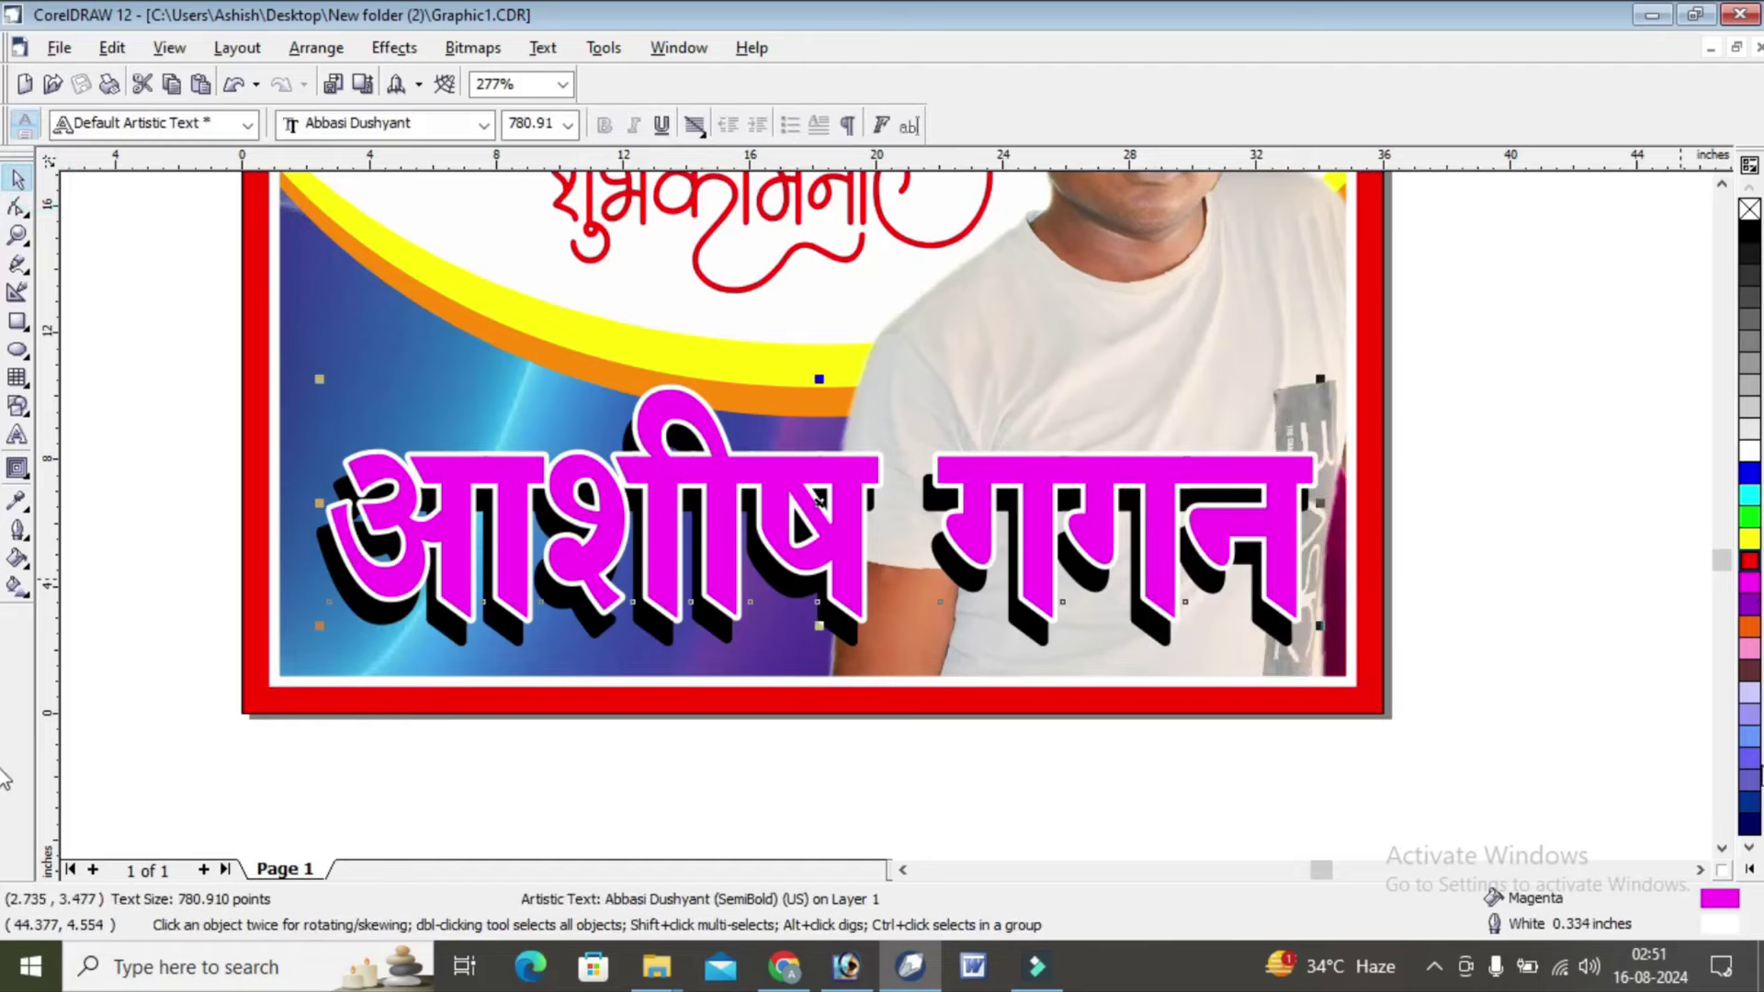
left_click(1749, 869)
left_click(1721, 429)
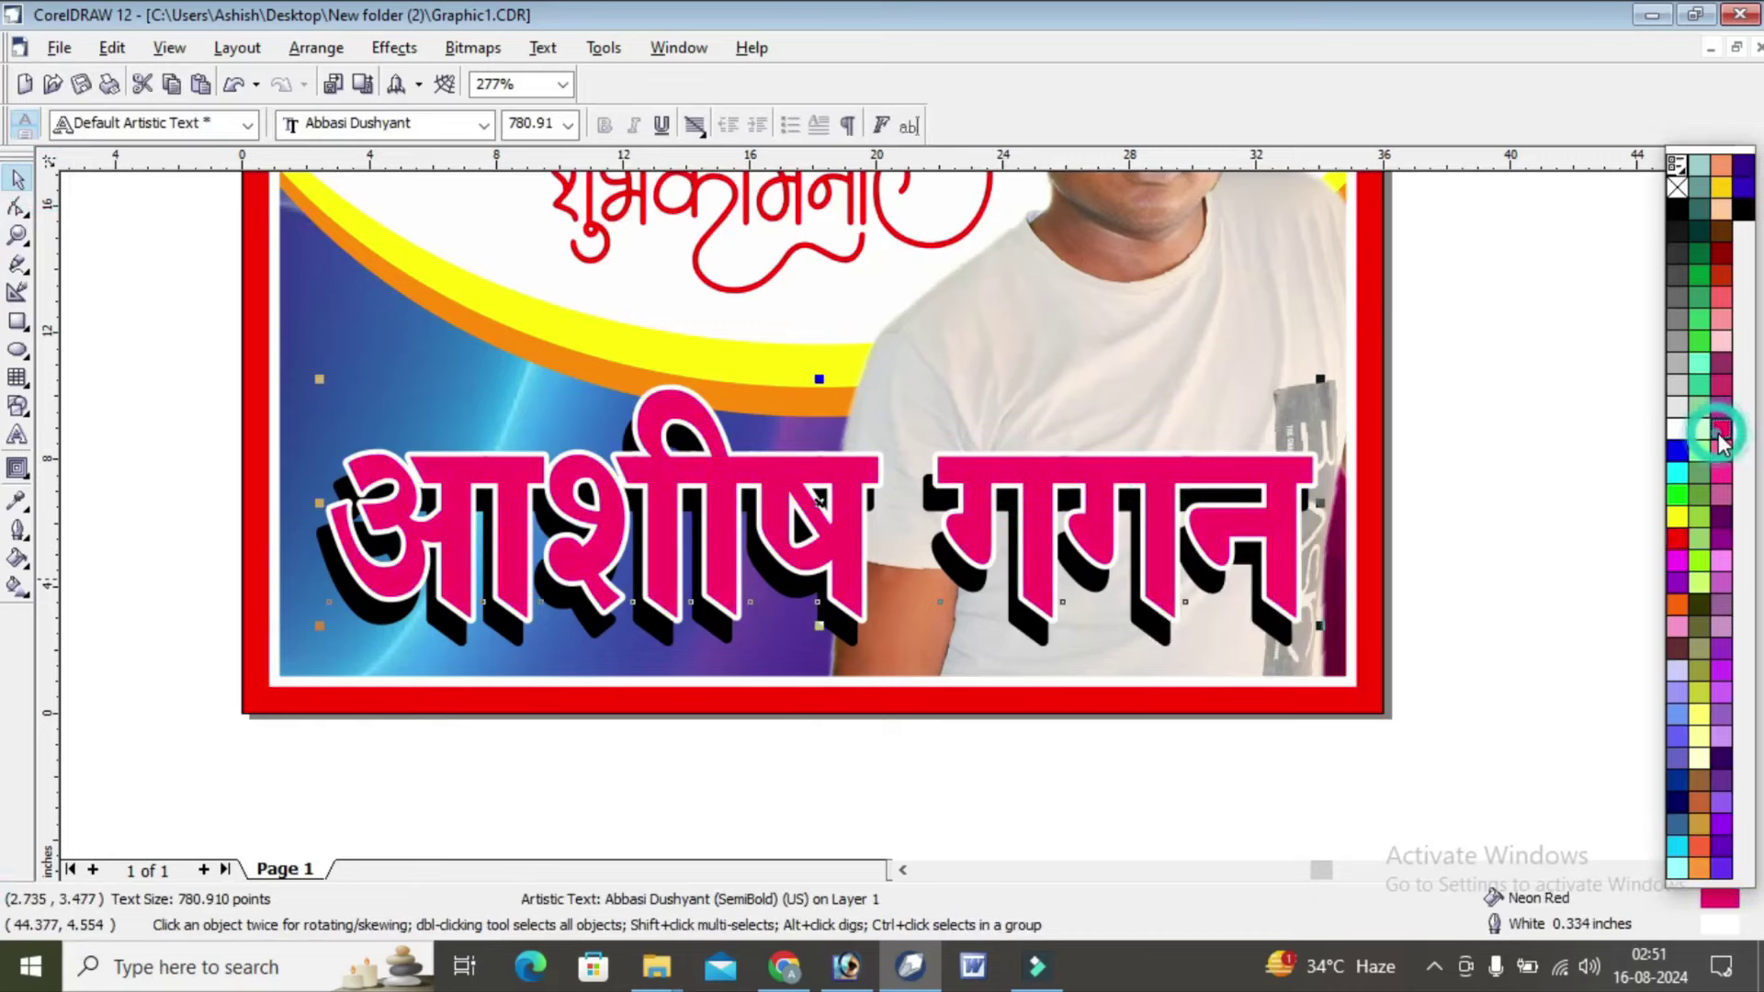
left_click(1474, 372)
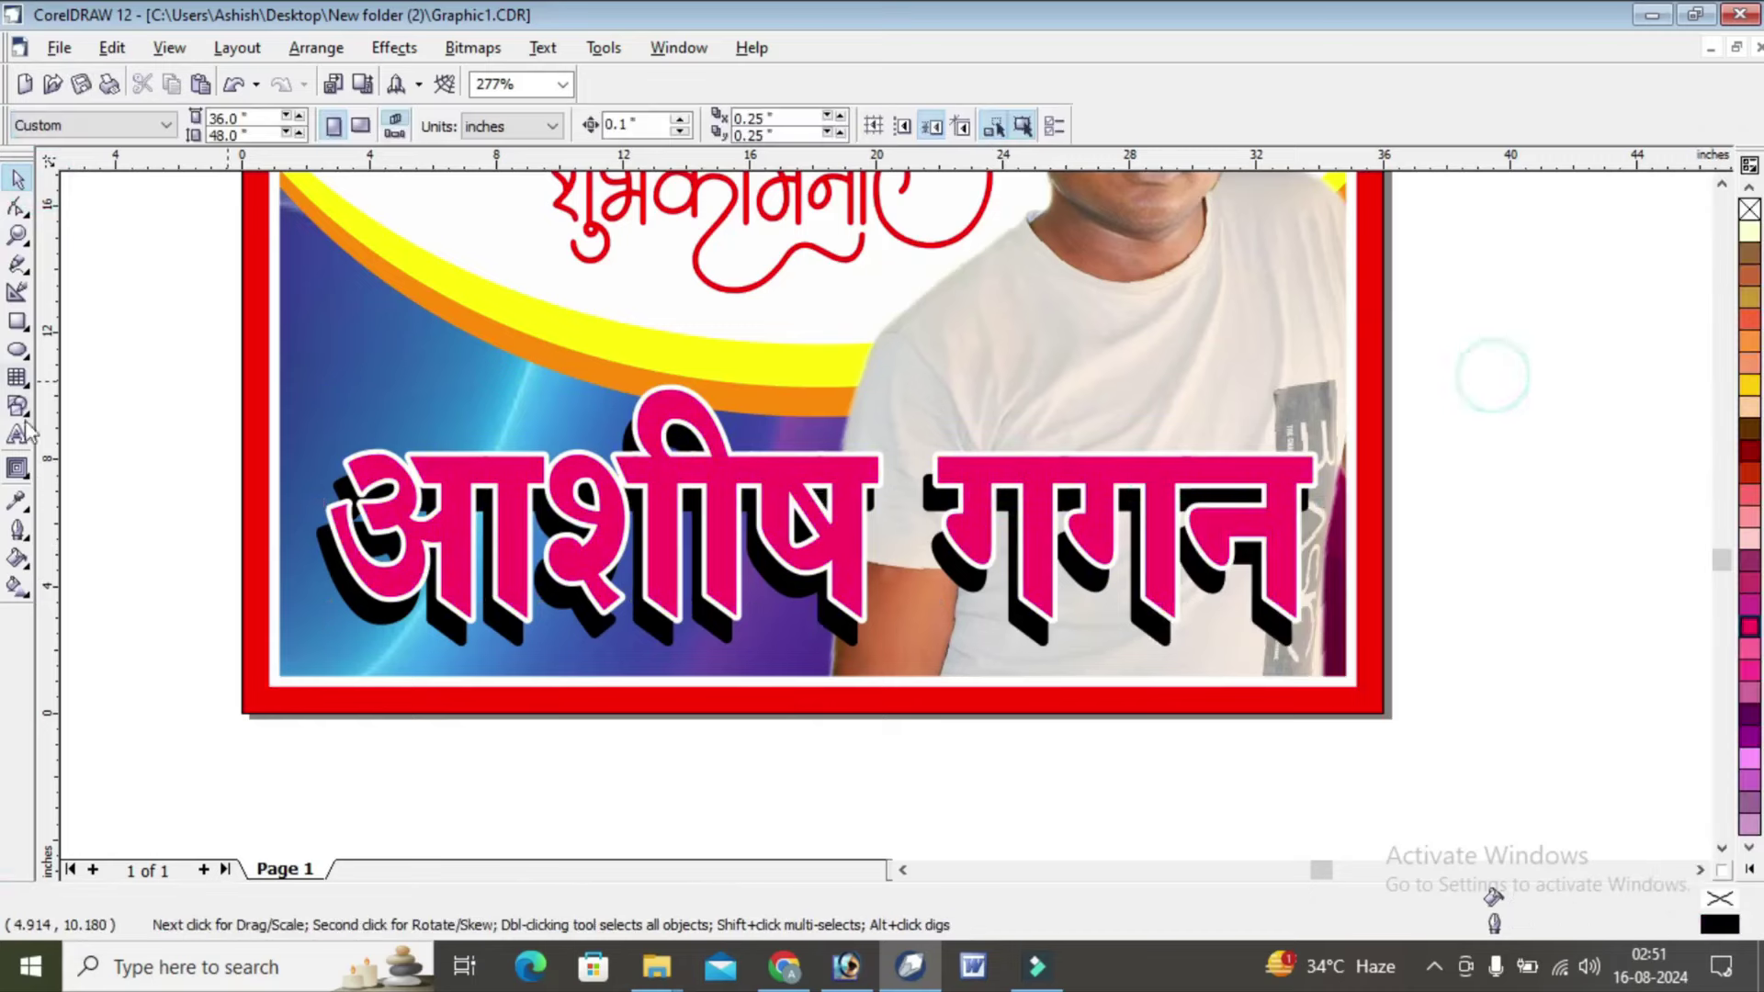
- Blend the black shadow text into a white-to-grey depth, then view the whole poster
left_click(25, 476)
left_click(68, 482)
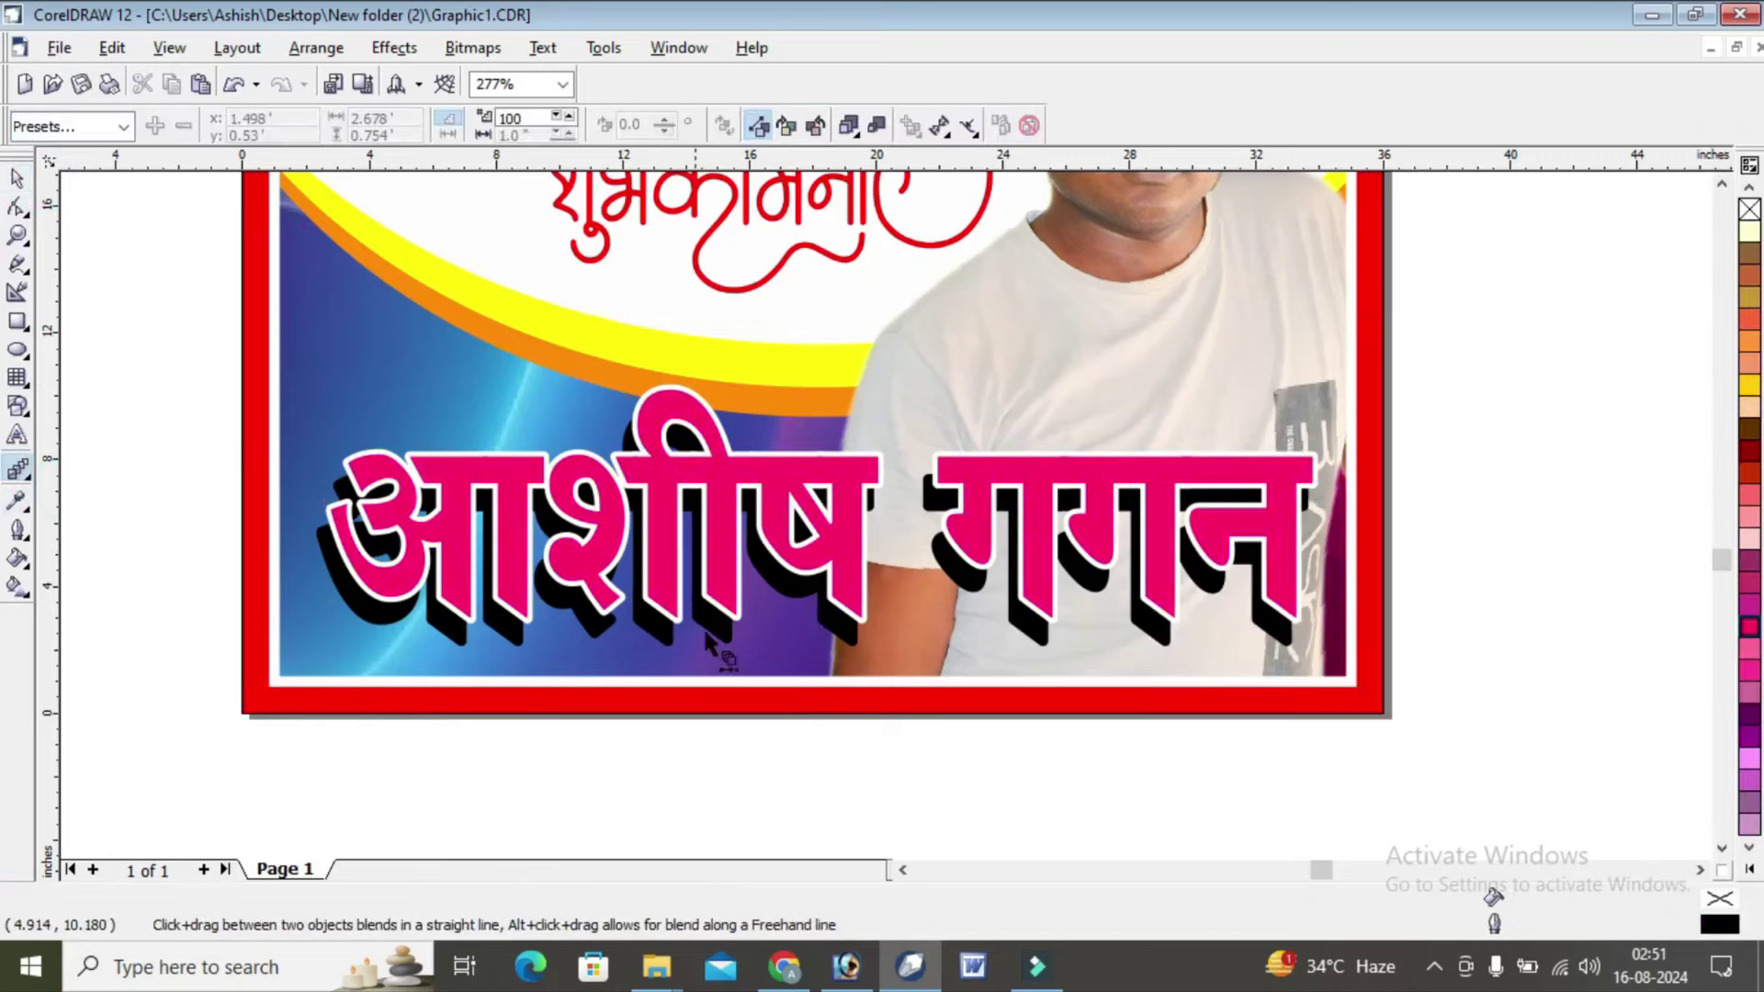
left_click(728, 584)
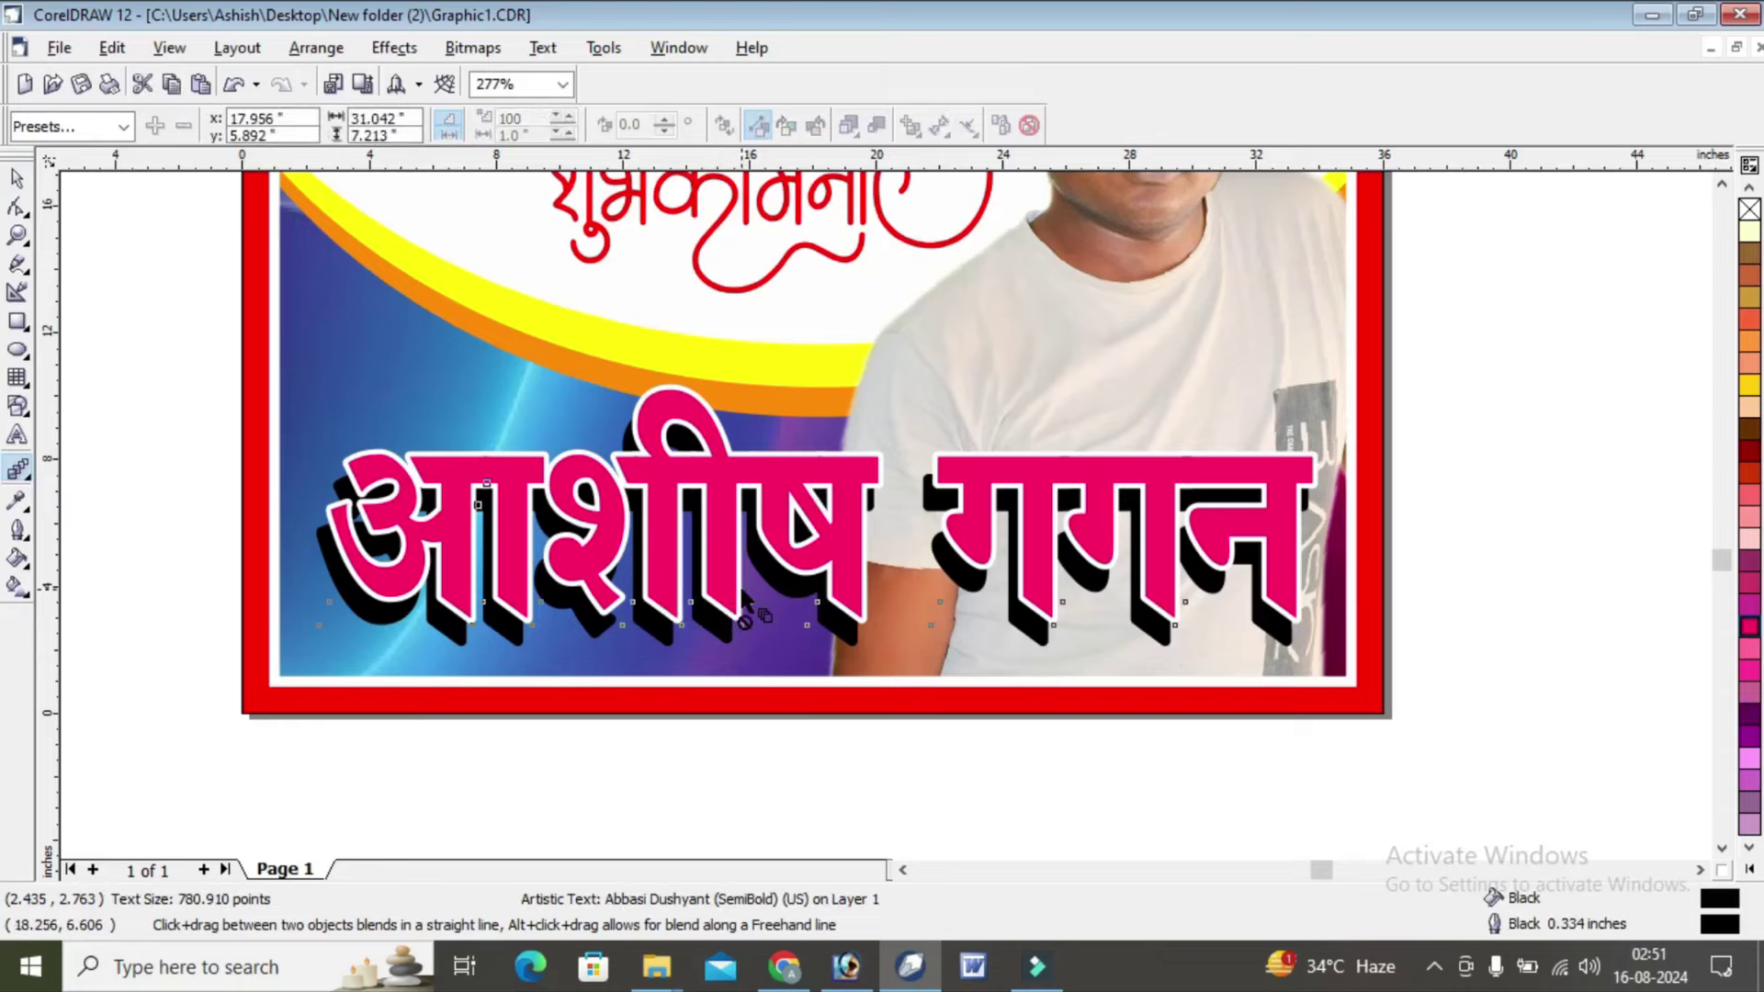
left_click_drag(744, 597, 743, 552)
key("shift+F4")
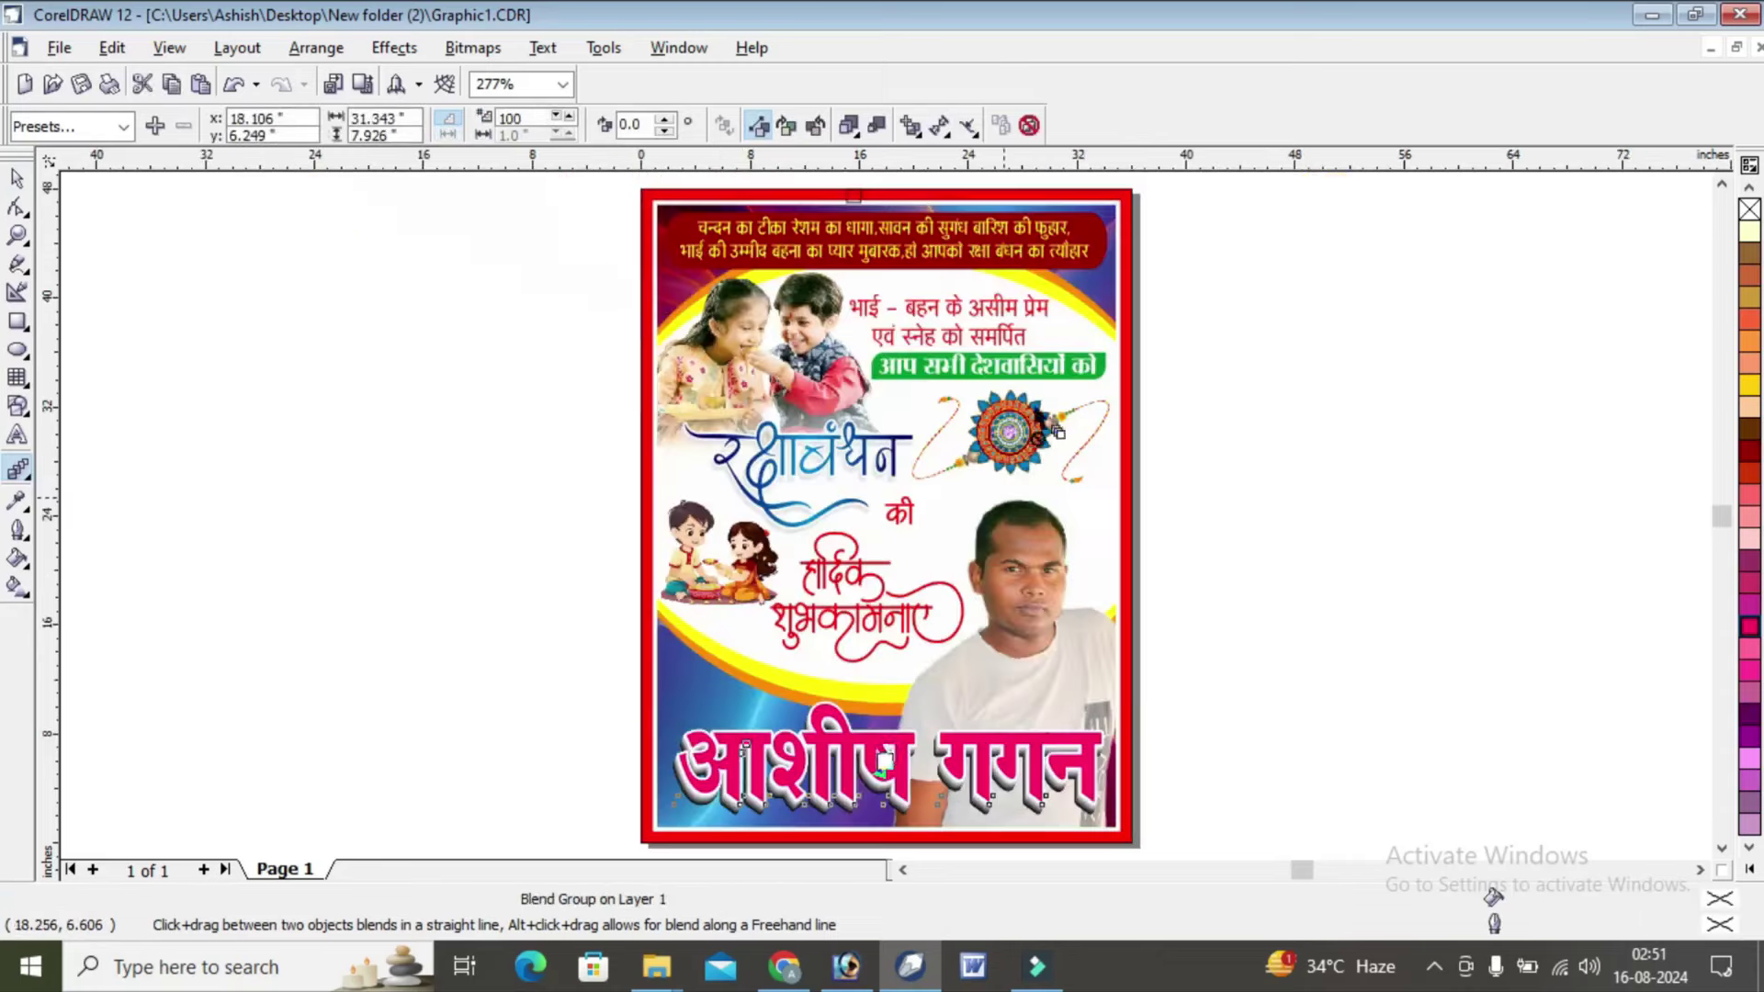
left_click(17, 181)
left_click(236, 275)
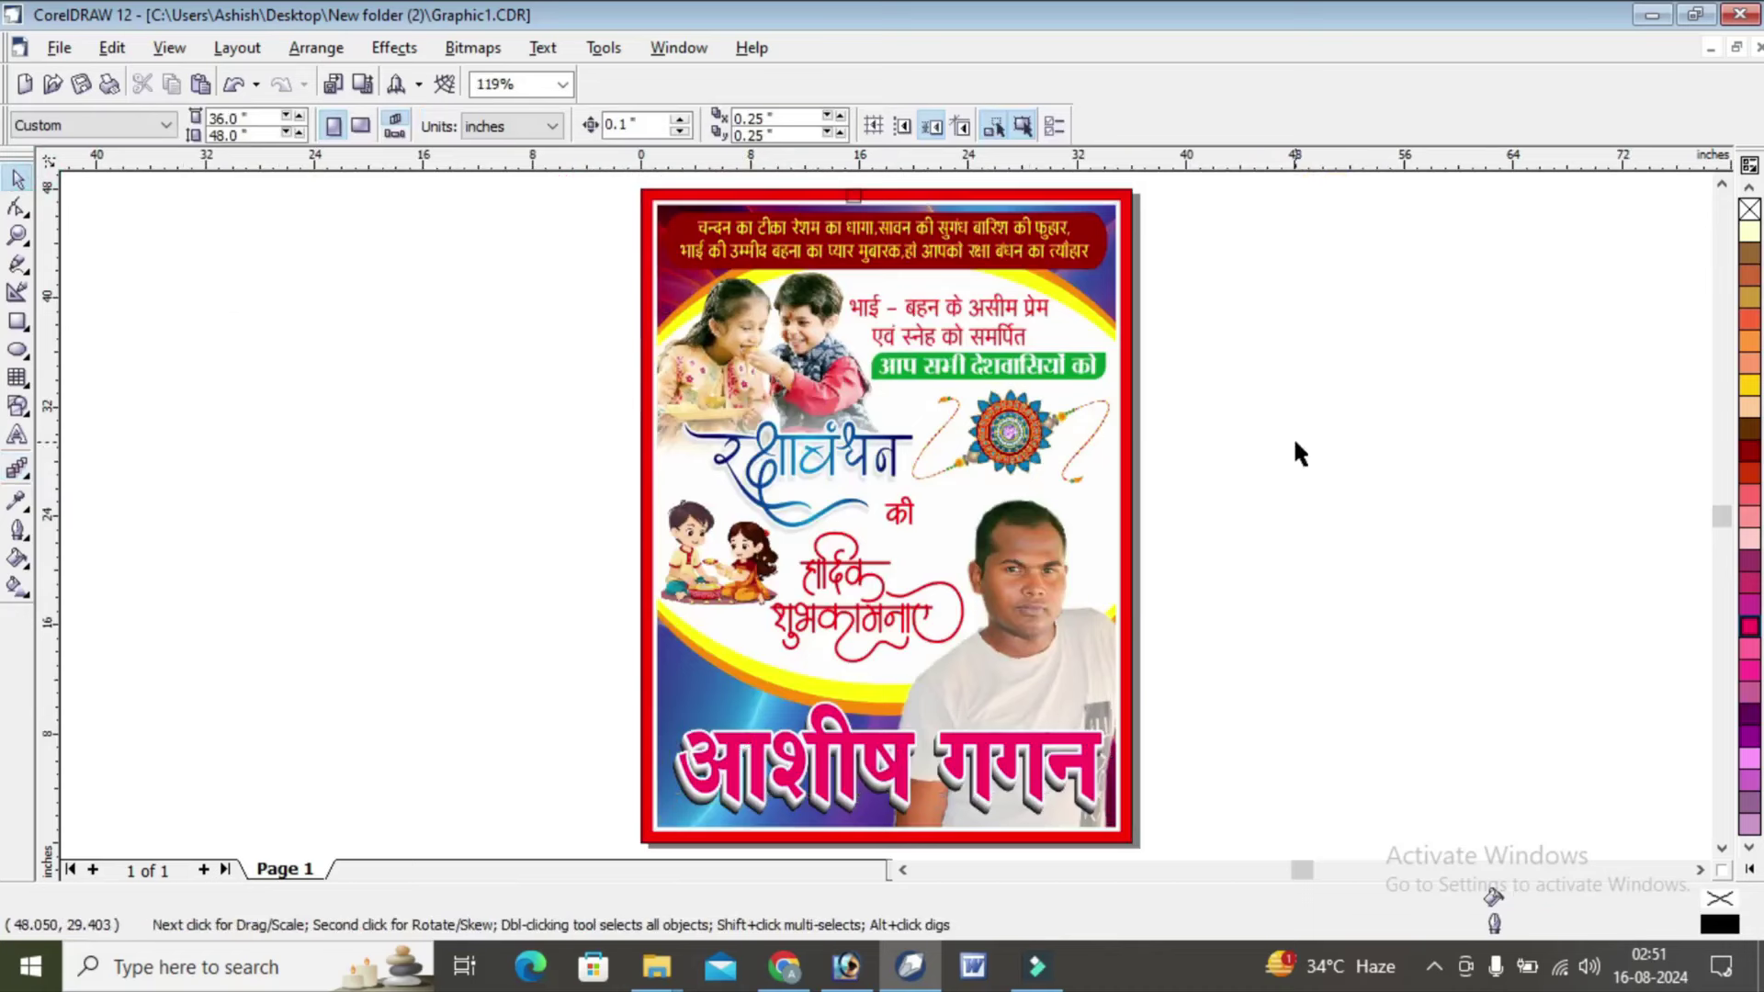